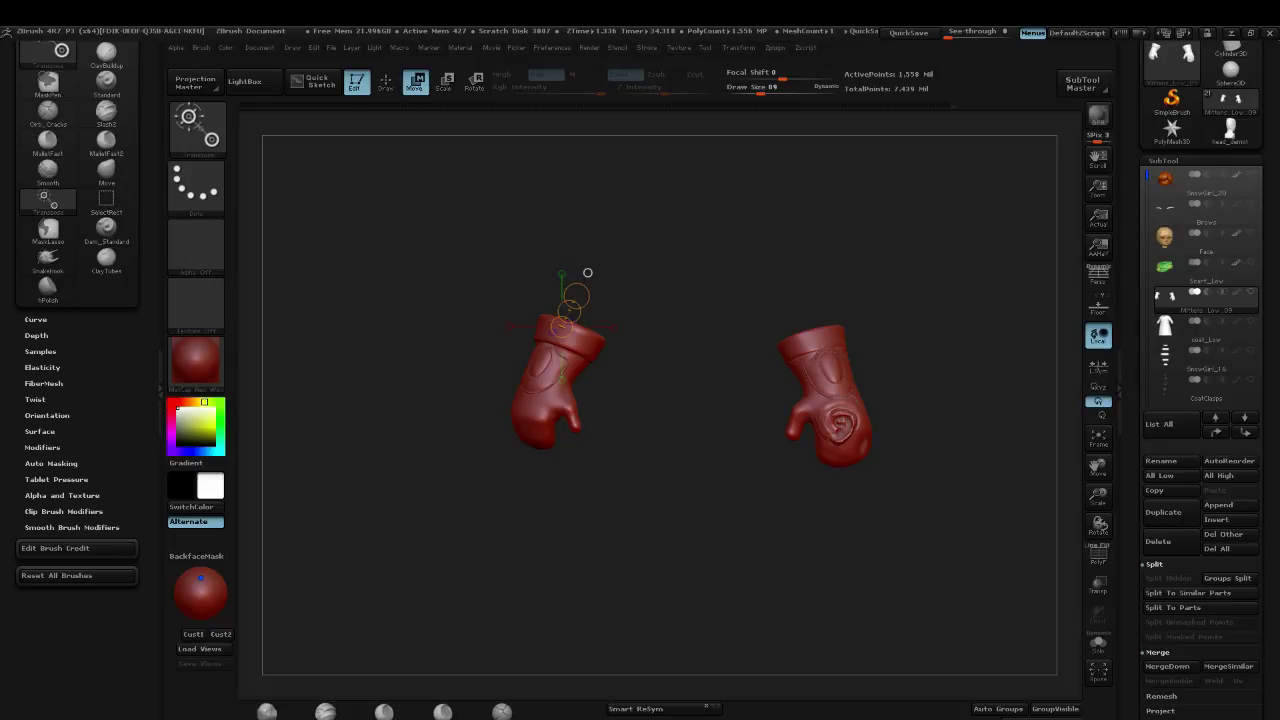
Step: Quick-save the mittens project and fully initialize ZBrush to clear all tools and document data
key("ctrl+s")
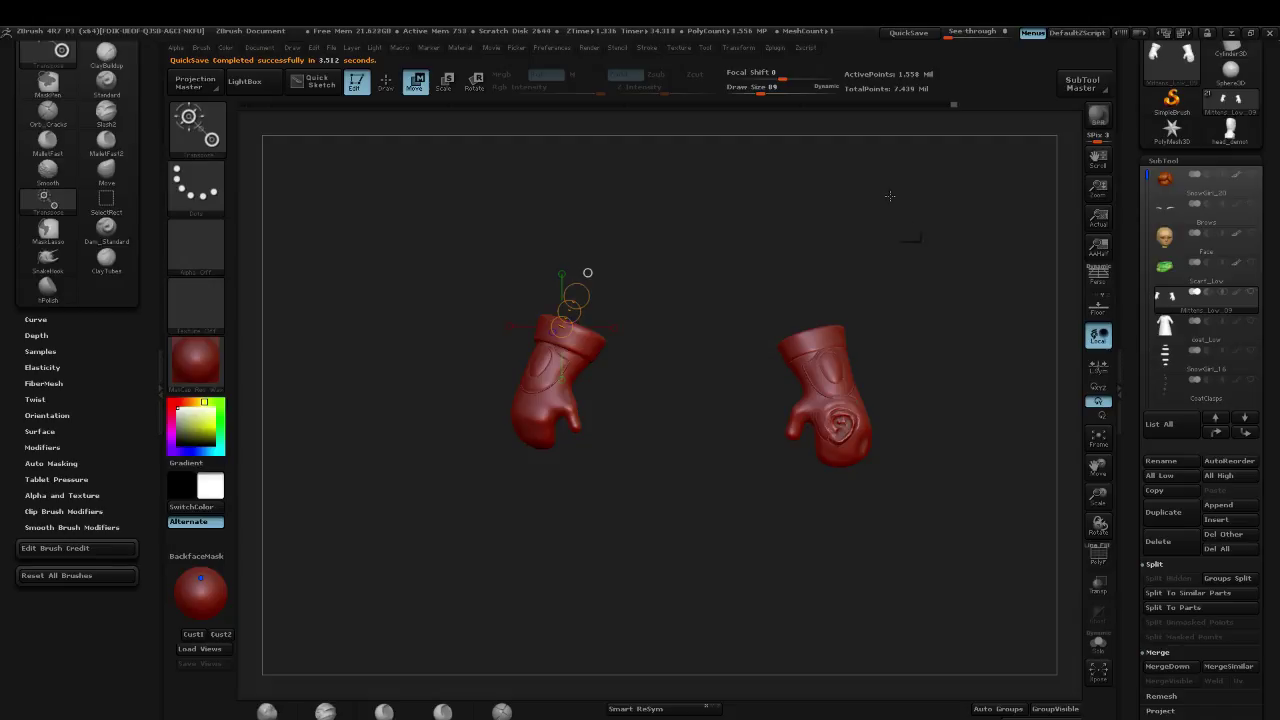
left_click_drag(888, 201, 844, 290, "alt")
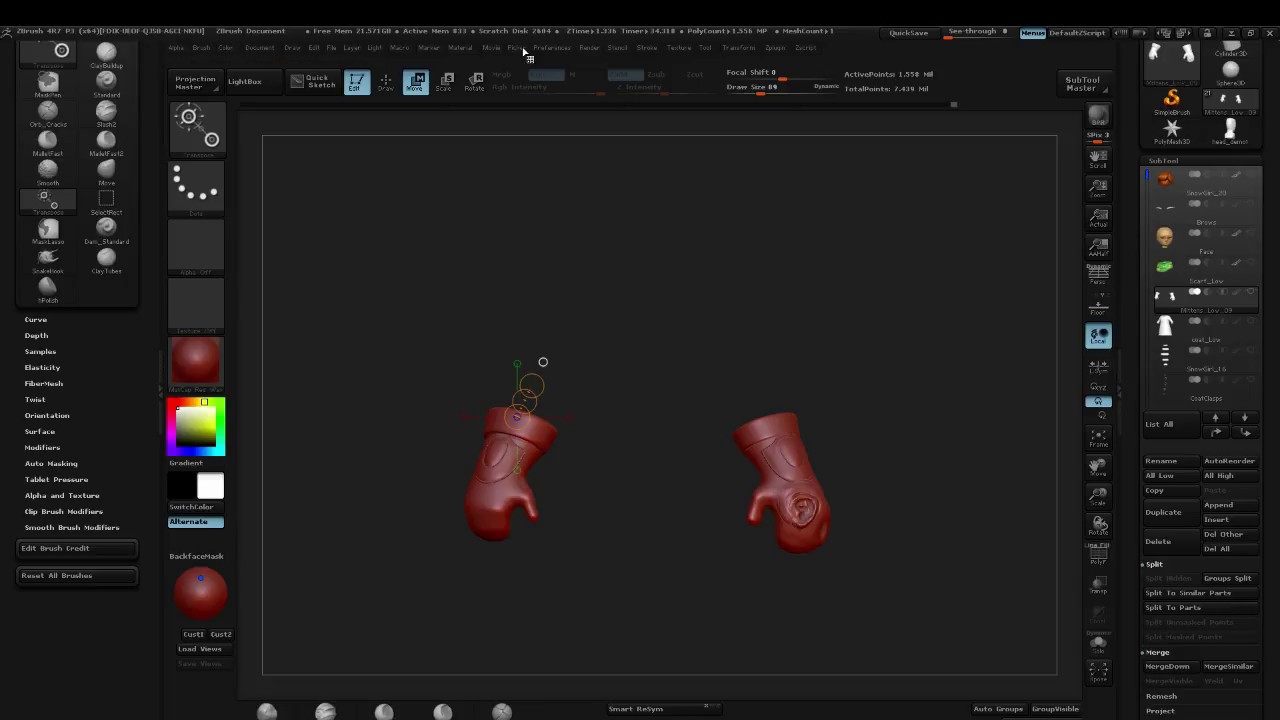
left_click(557, 49)
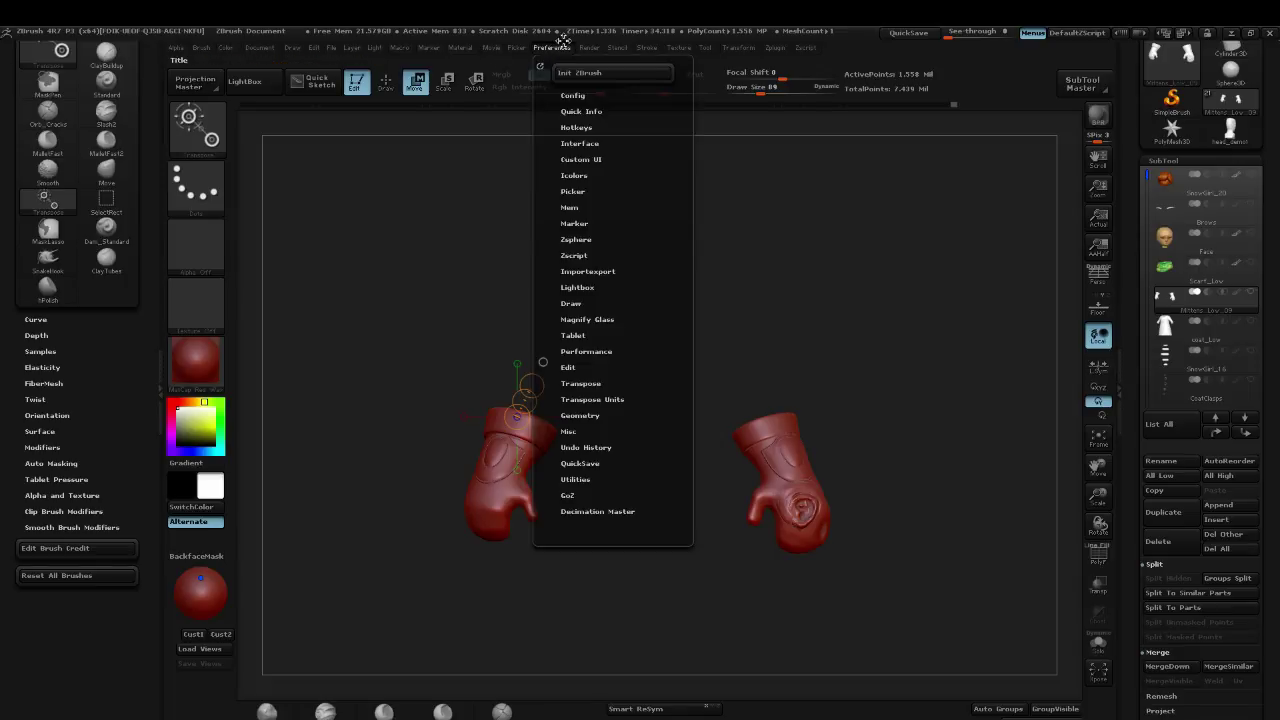
left_click(555, 48)
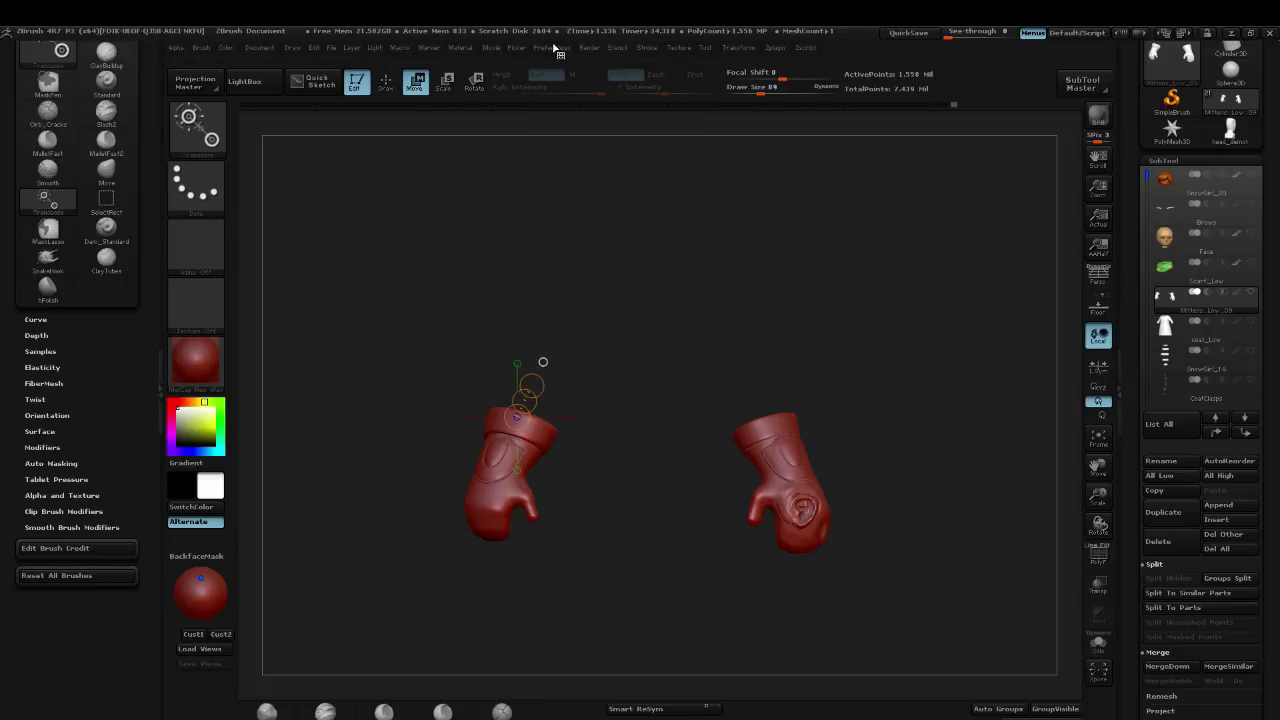
left_click_drag(1266, 121, 1255, 259)
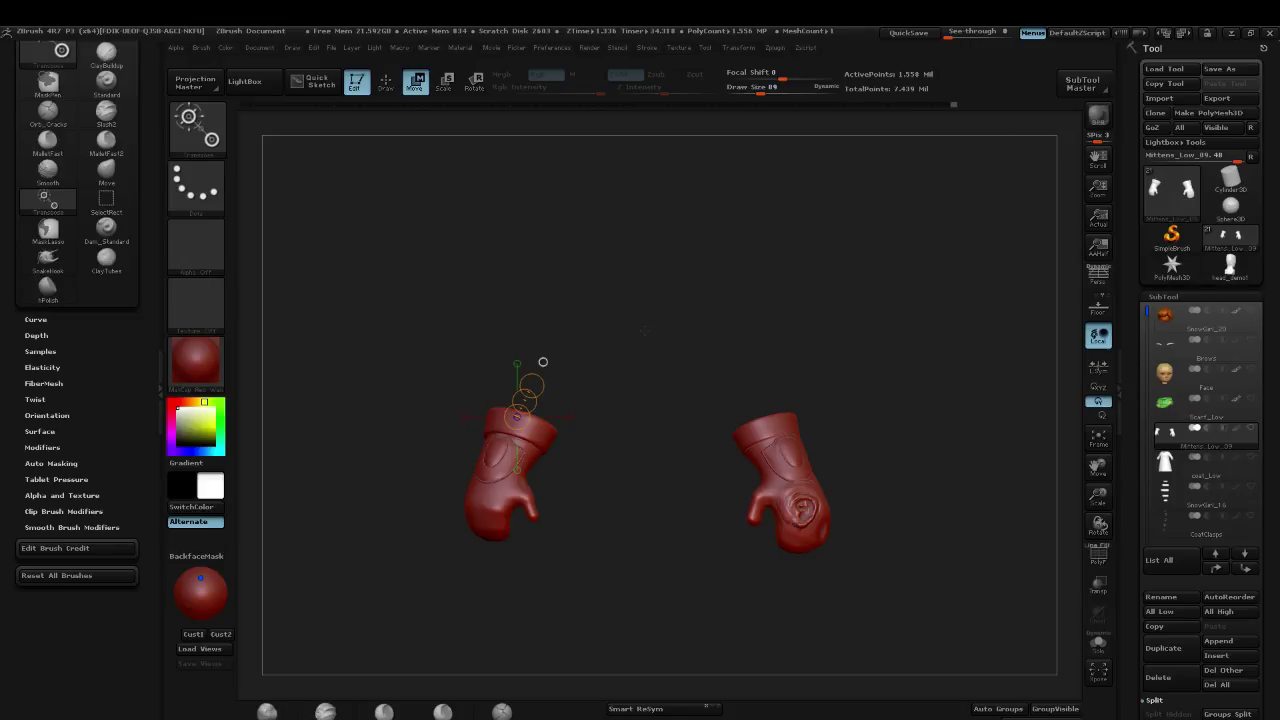
left_click(553, 48)
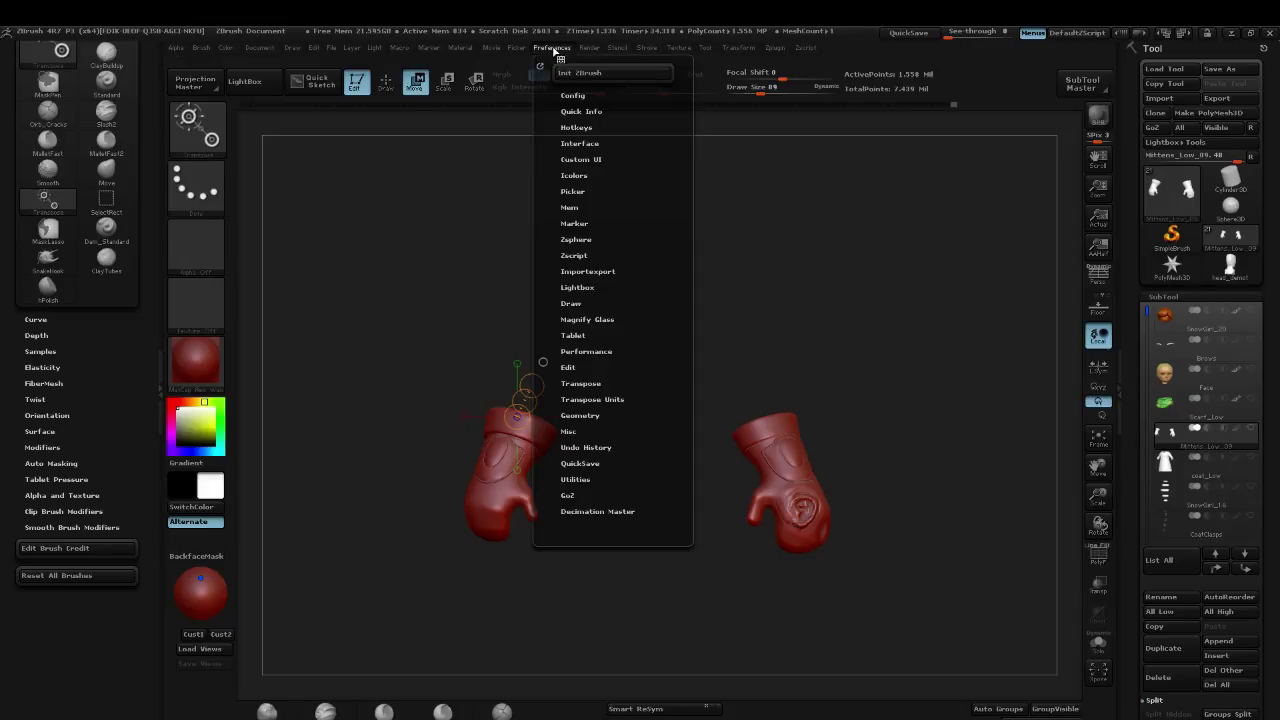
left_click(577, 73)
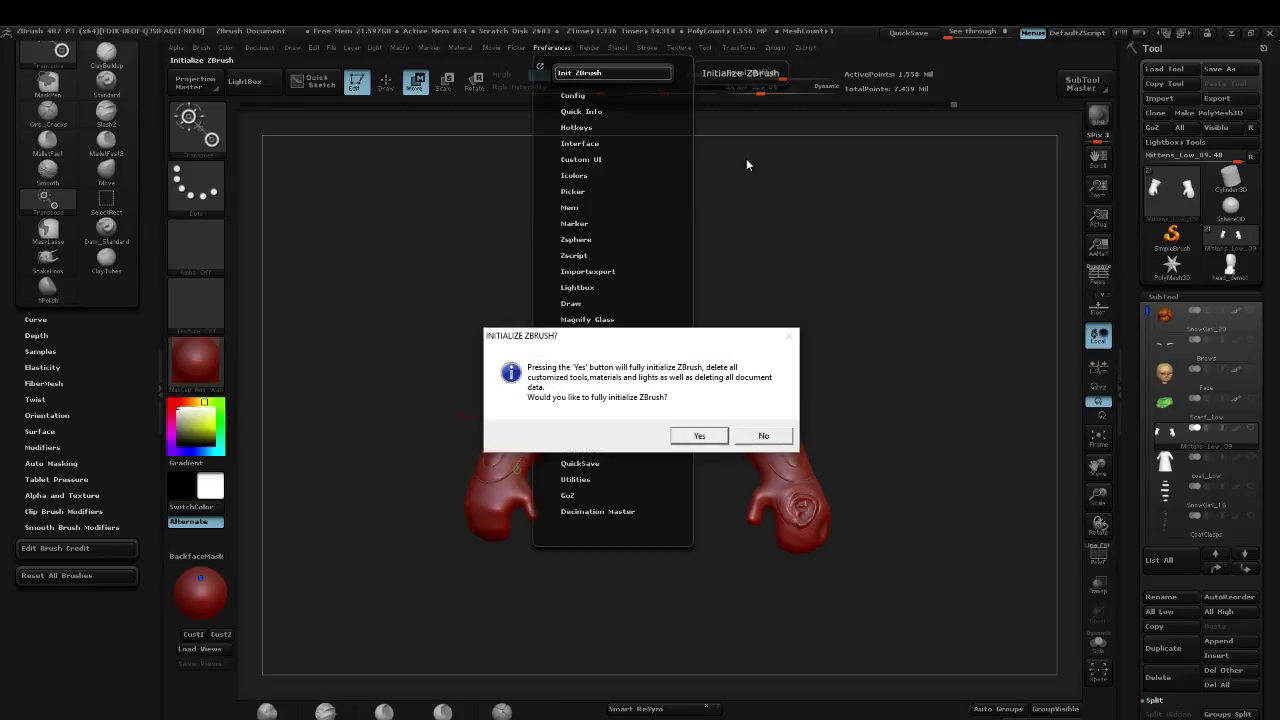
left_click(697, 438)
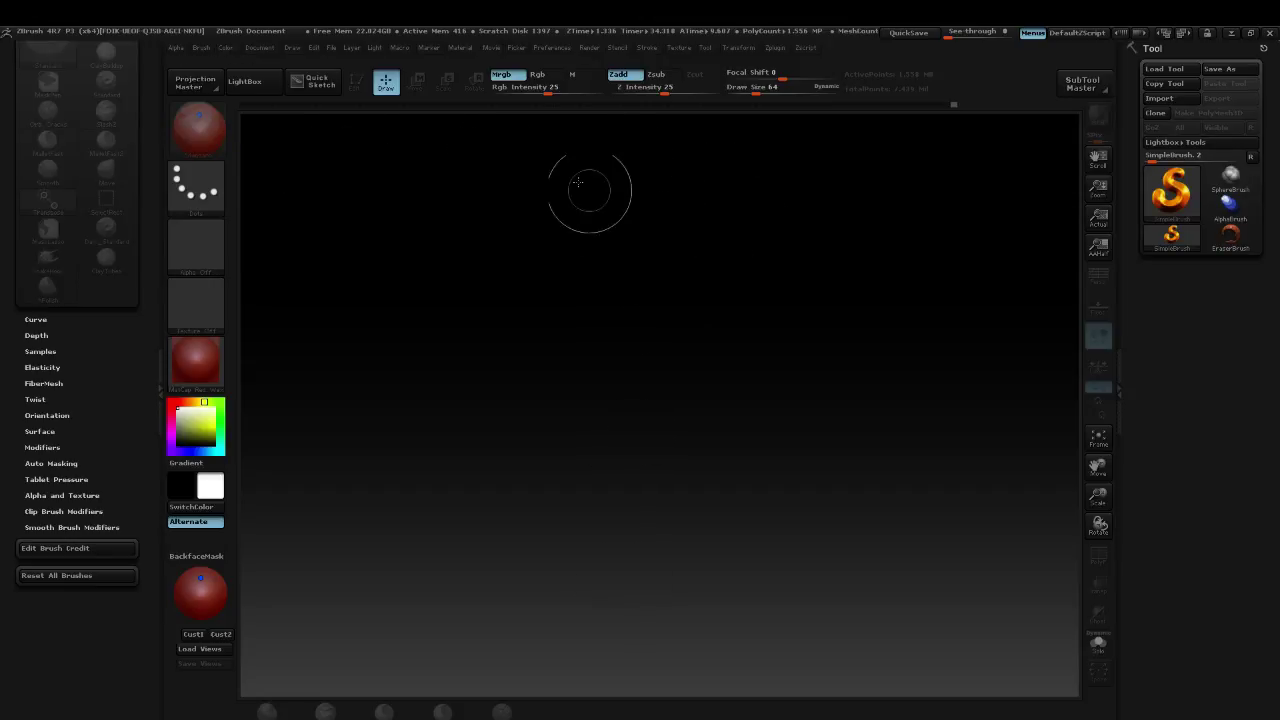
Step: Set the document background's gradient range to 0 and pick the background color for a flat dark grey canvas
left_click(259, 48)
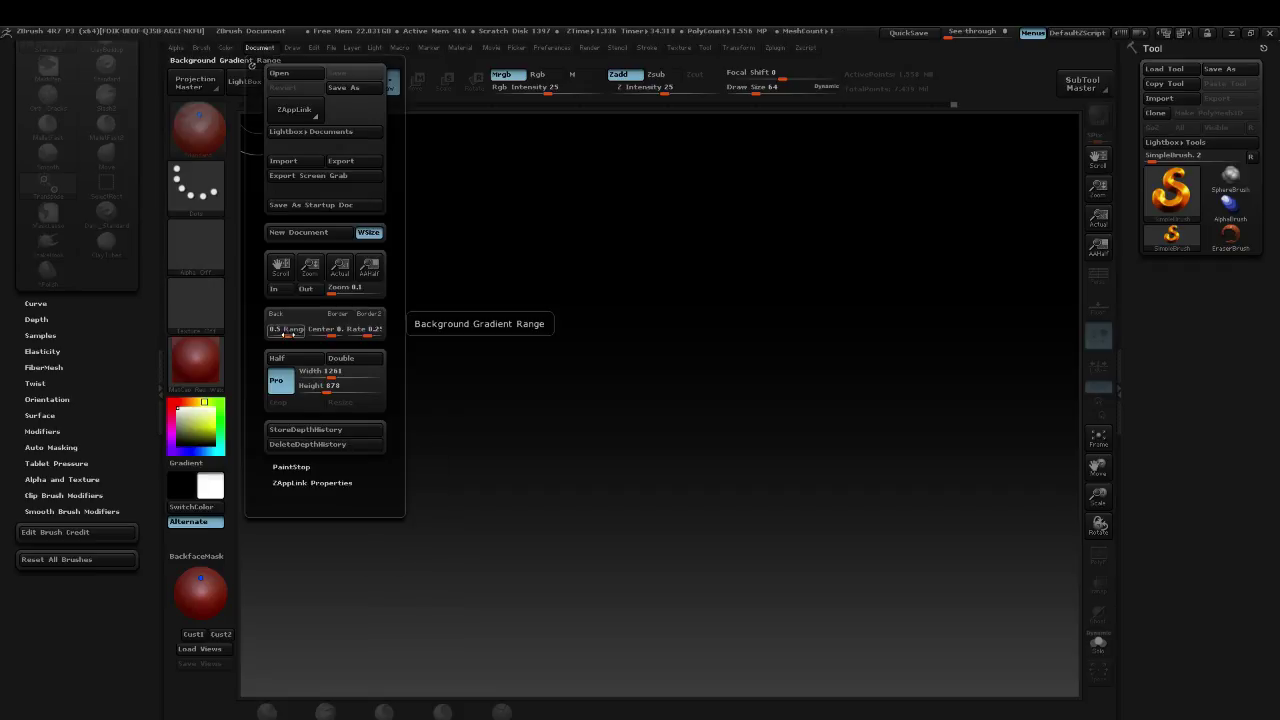
left_click_drag(286, 330, 264, 336)
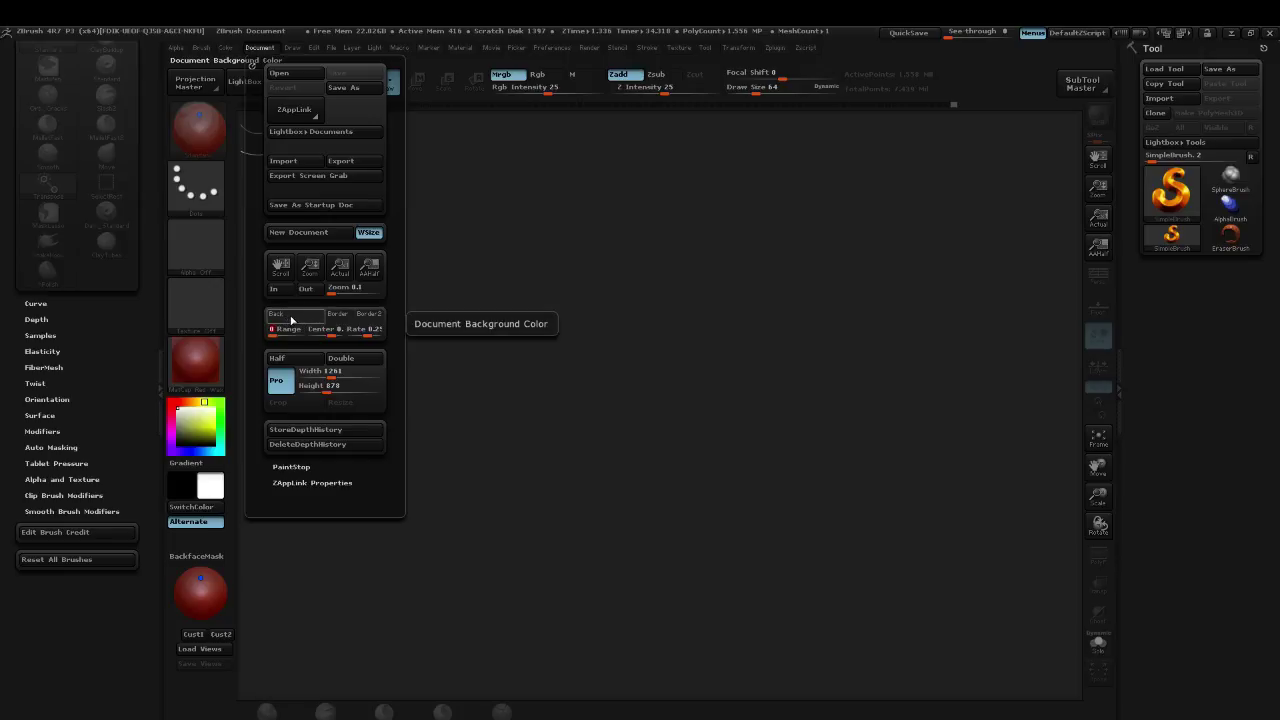
mouse_move(290, 322)
left_mouse_down()
mouse_move(192, 432)
mouse_move(228, 372)
mouse_move(202, 410)
mouse_move(286, 318)
left_mouse_up()
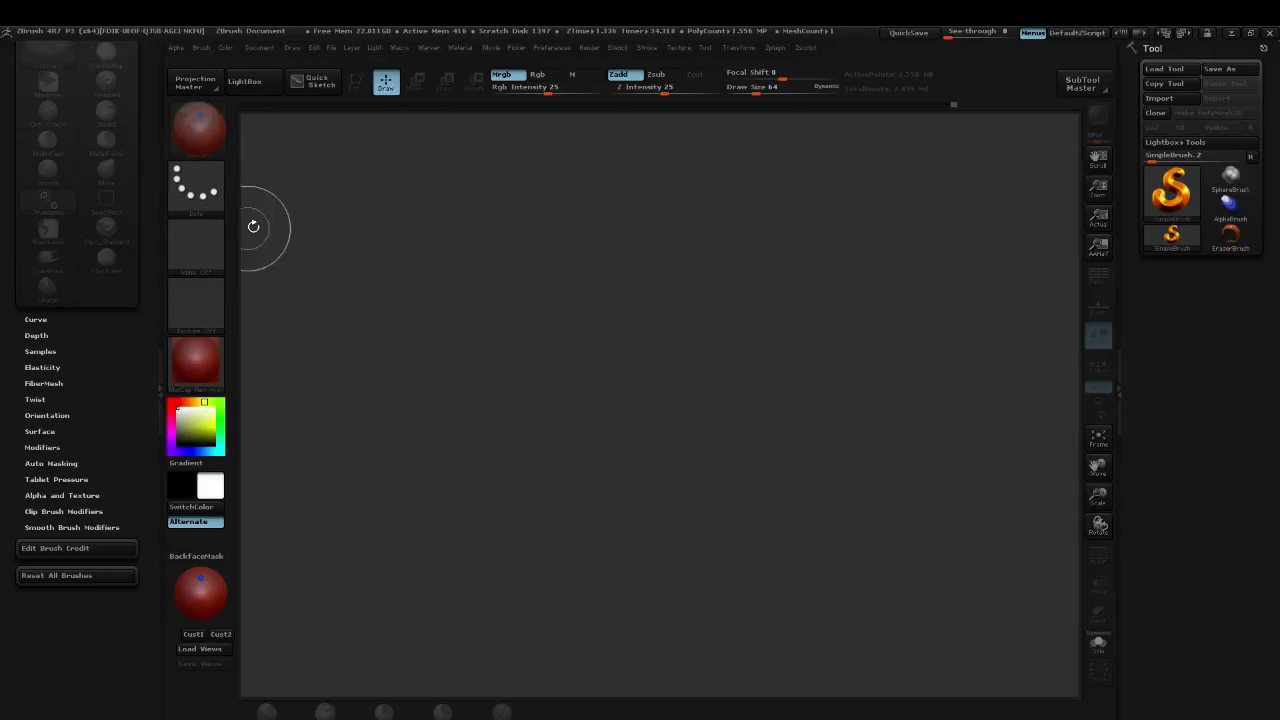
Step: Turn on Enable Customize in the Config preferences to allow interface editing
left_click(551, 48)
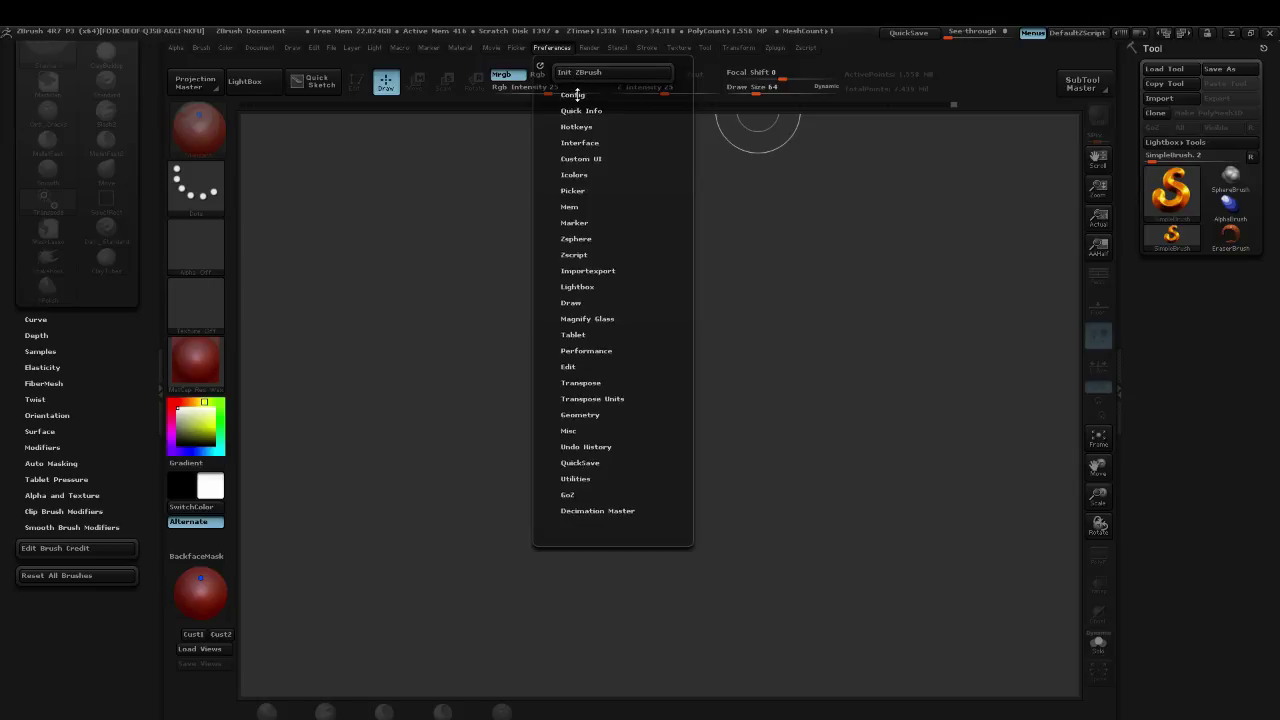
left_click(572, 95)
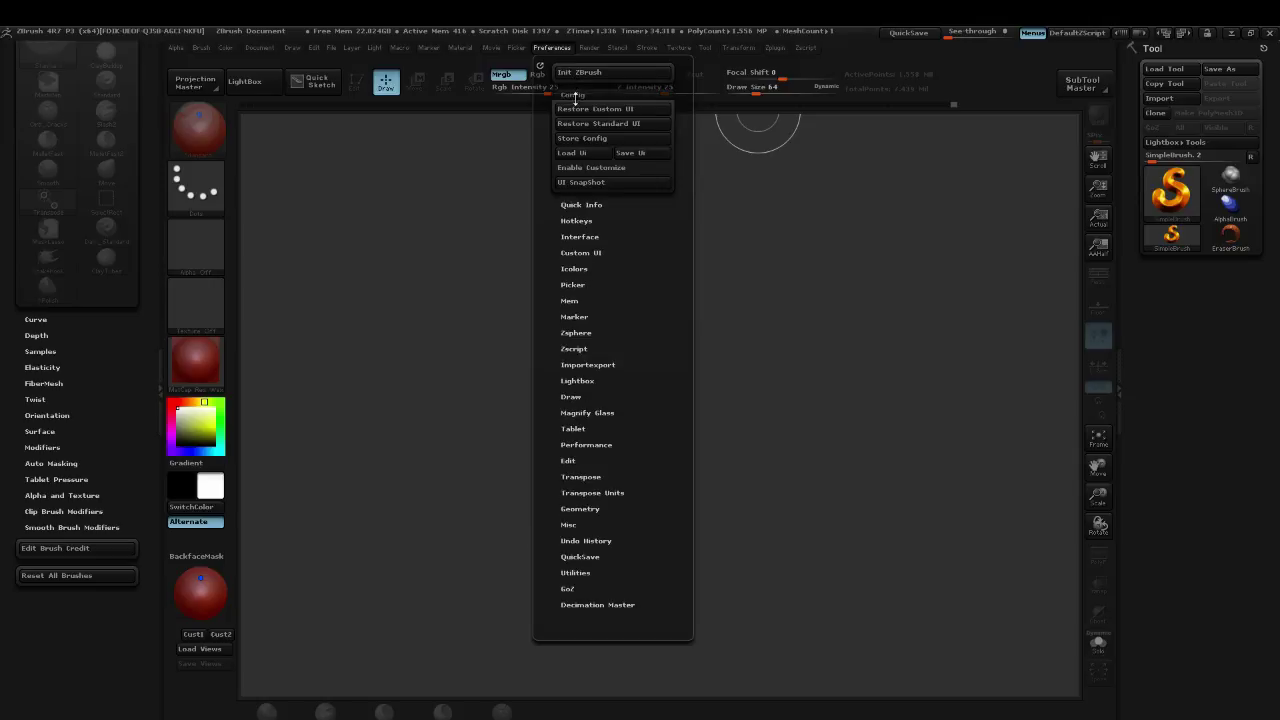
left_click(597, 172)
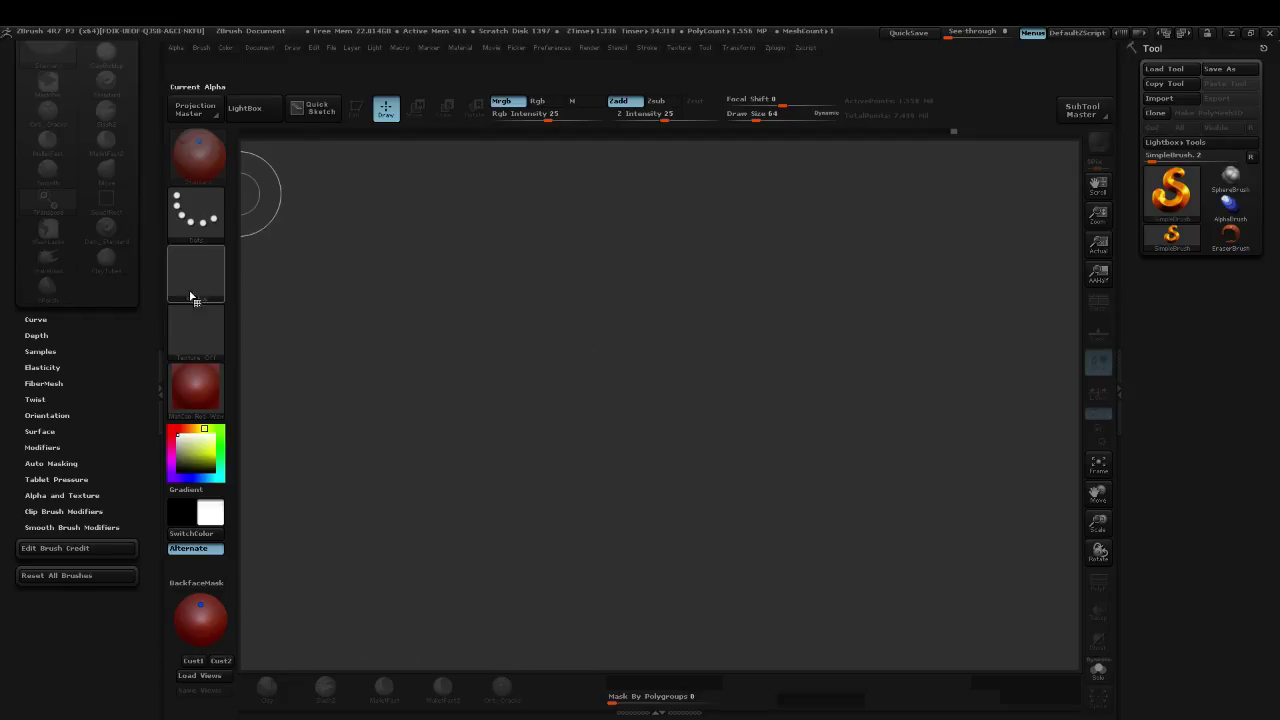
Step: Load the Wahrk tool from the Starry Expanse project's zbrush, ztools, Wahrk folder
left_click(1170, 69)
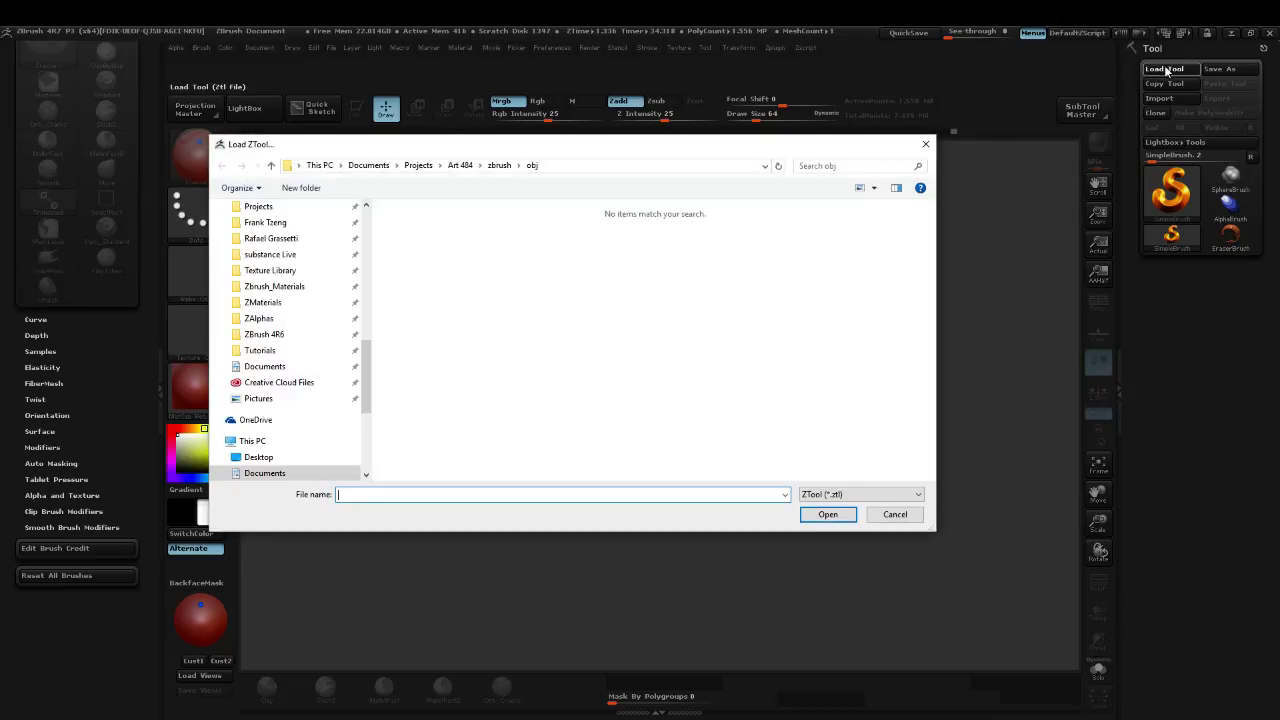
left_click_drag(369, 371, 369, 242)
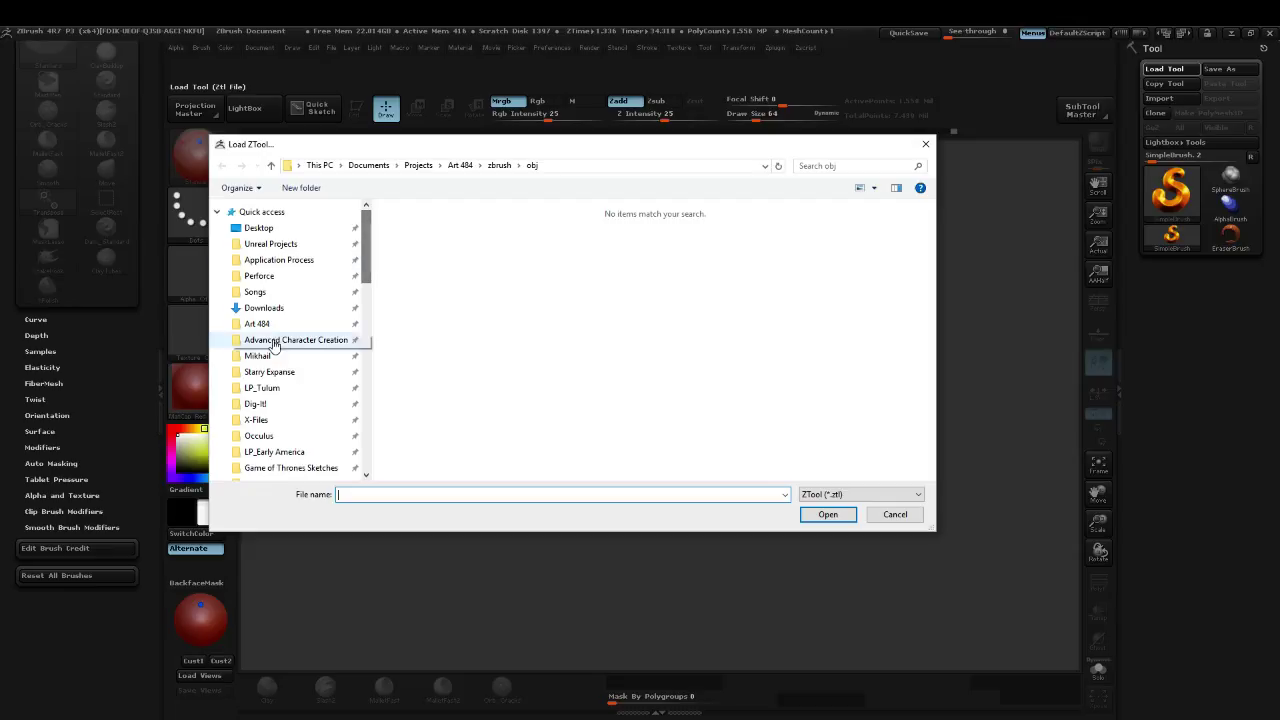
left_click(272, 372)
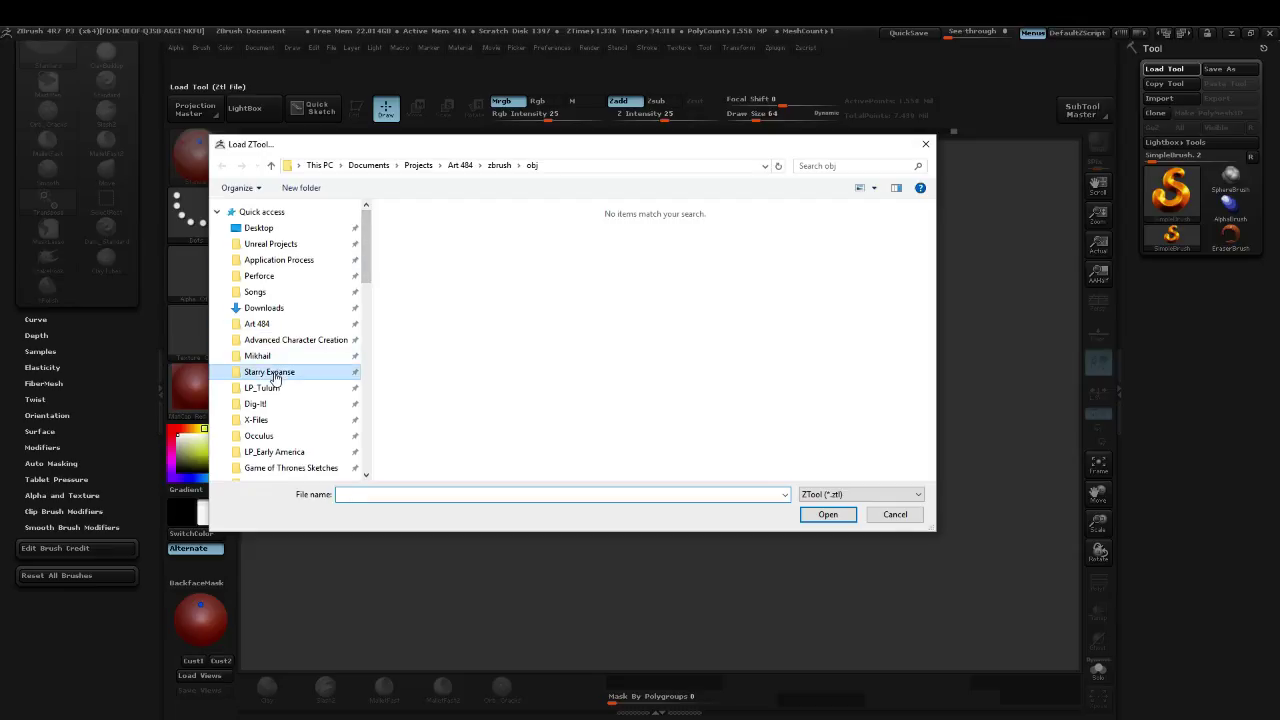
scroll(925, 251, "down", 1)
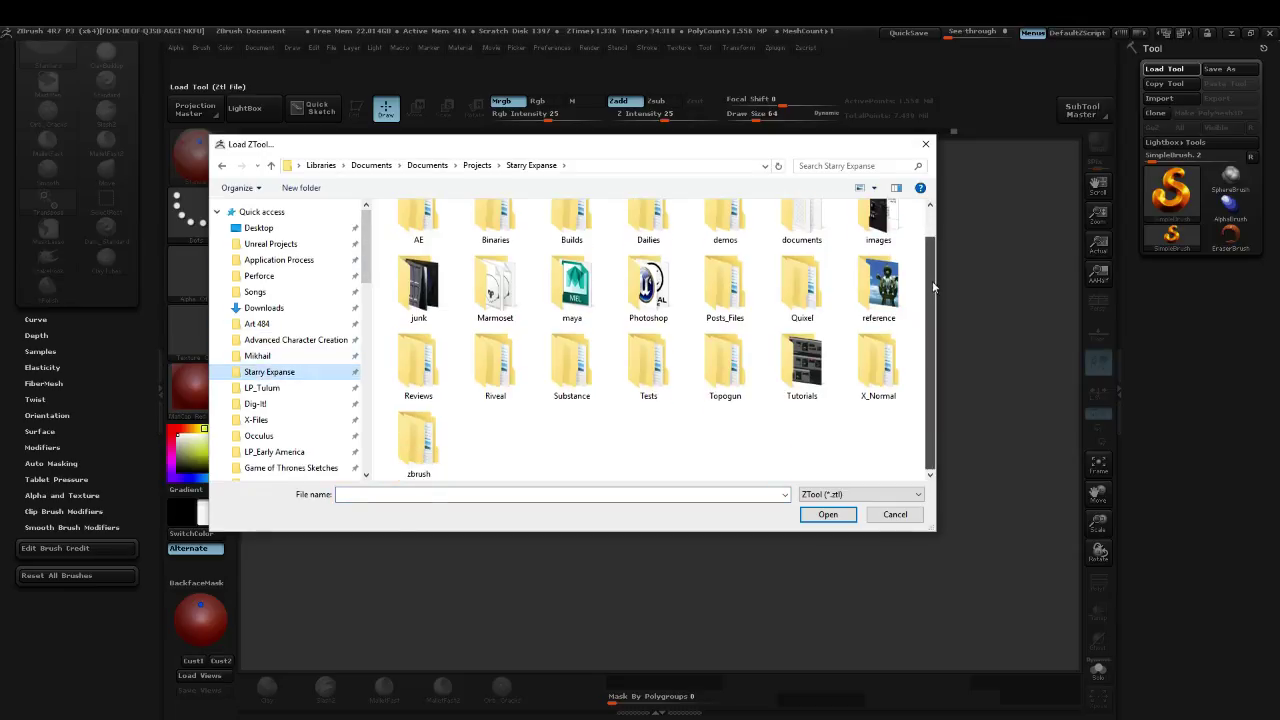
double_click(425, 442)
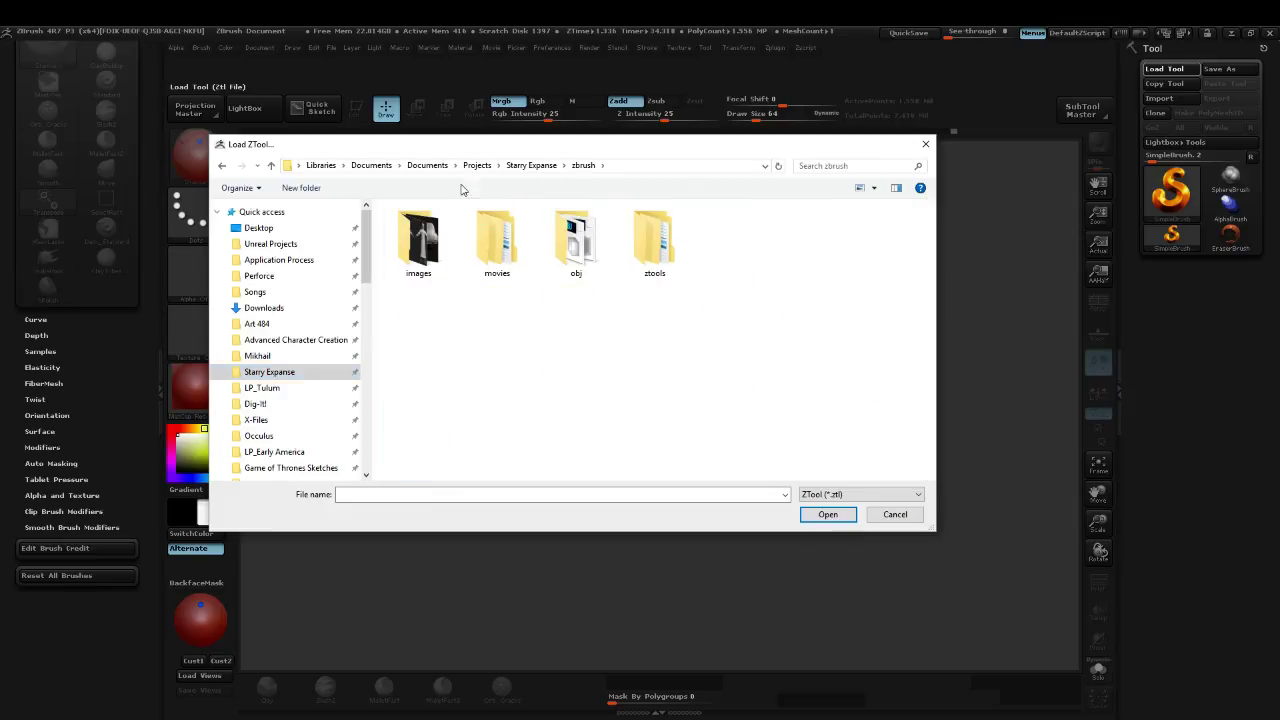
double_click(654, 242)
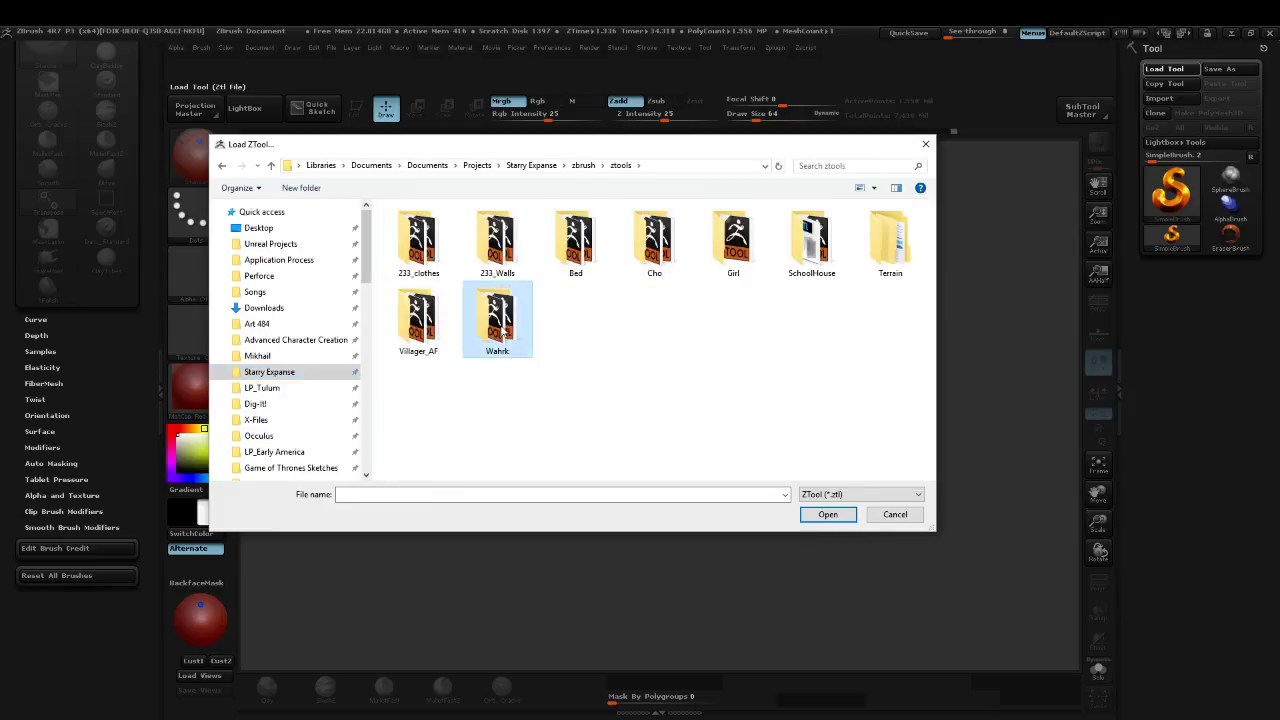
double_click(497, 318)
double_click(505, 255)
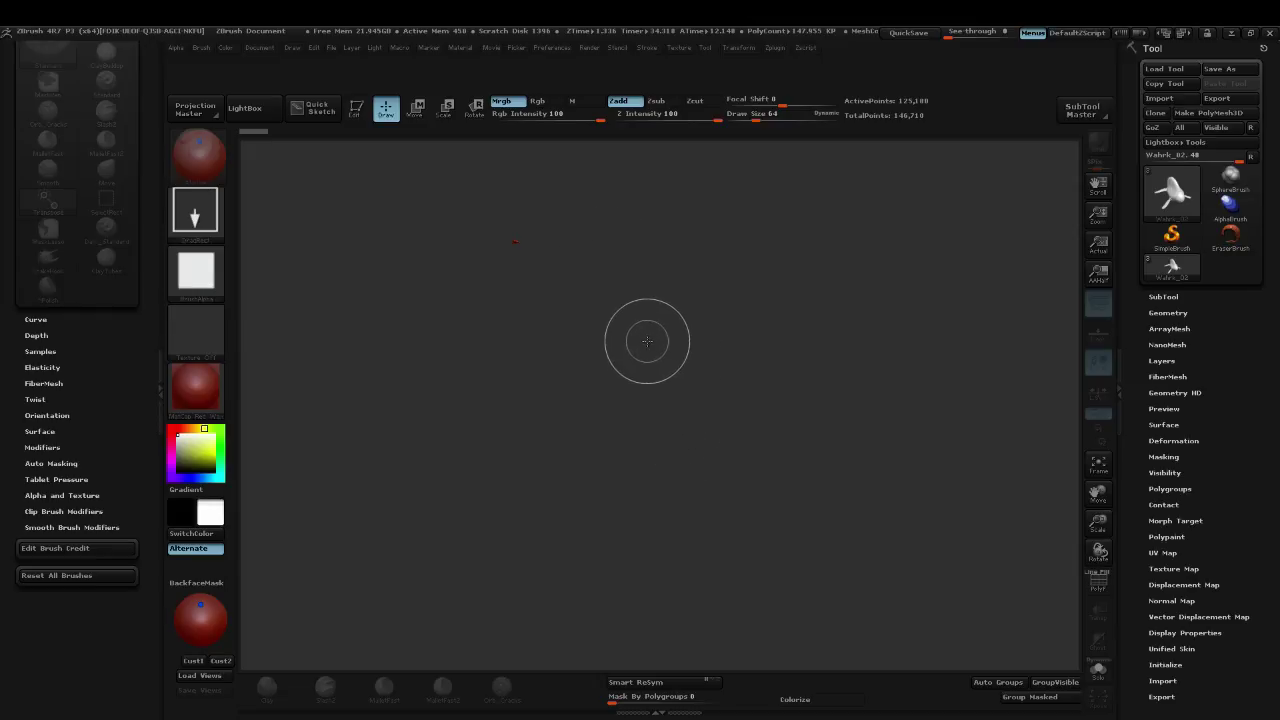
Step: Place the Wahrk model on the canvas in Edit mode, frame it, and switch rotation to the Y axis only
mouse_move(635, 364)
left_mouse_down()
mouse_move(655, 467)
mouse_move(651, 451)
left_mouse_up()
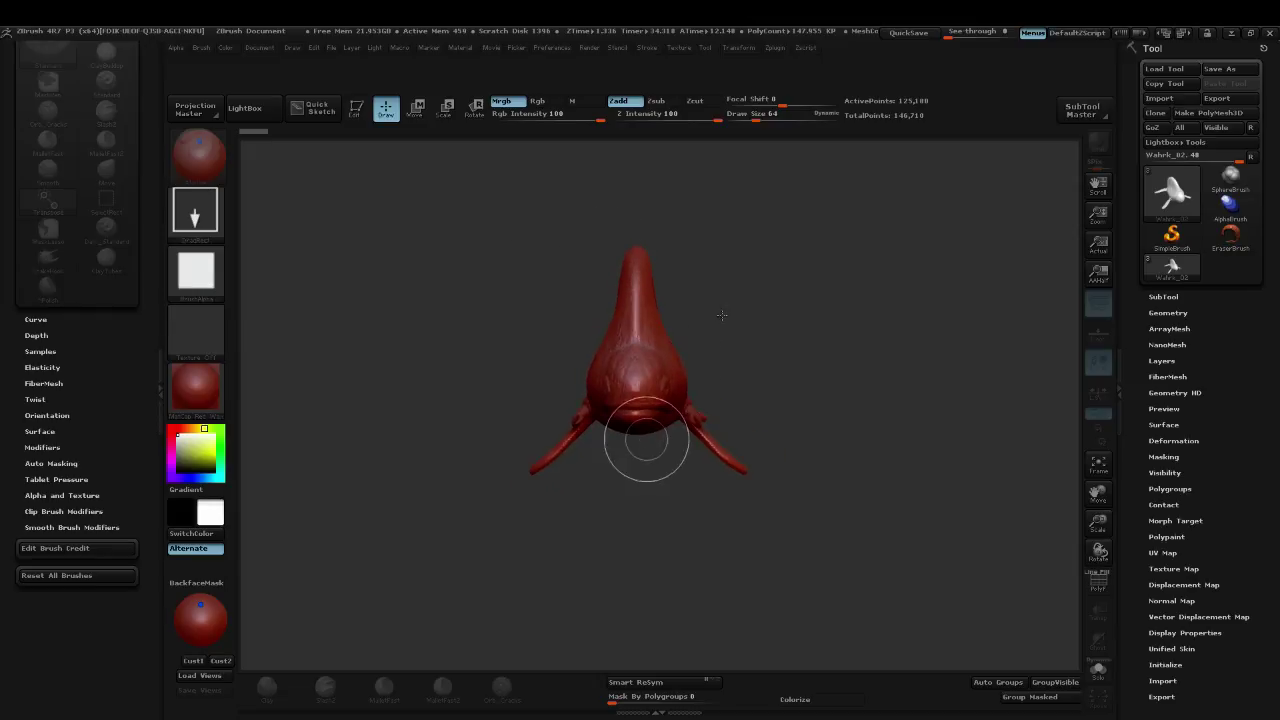
key("t")
key("f")
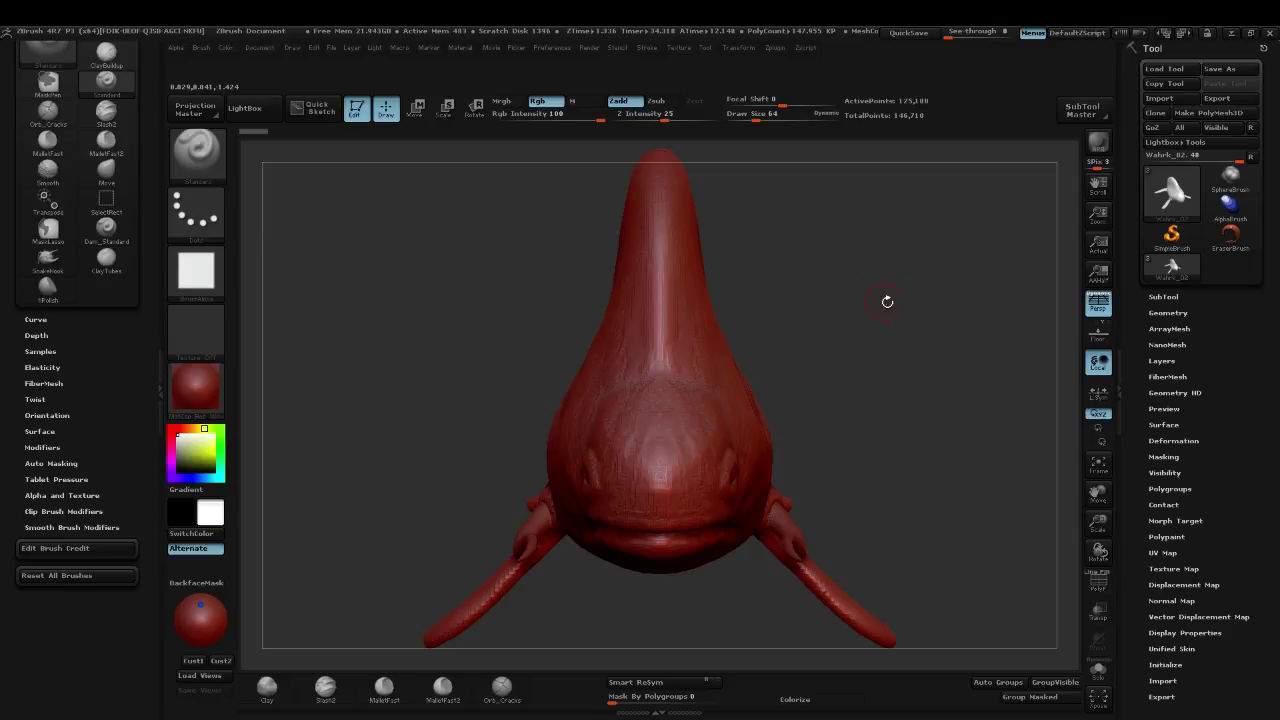
left_click_drag(887, 301, 890, 243)
left_click(1100, 429)
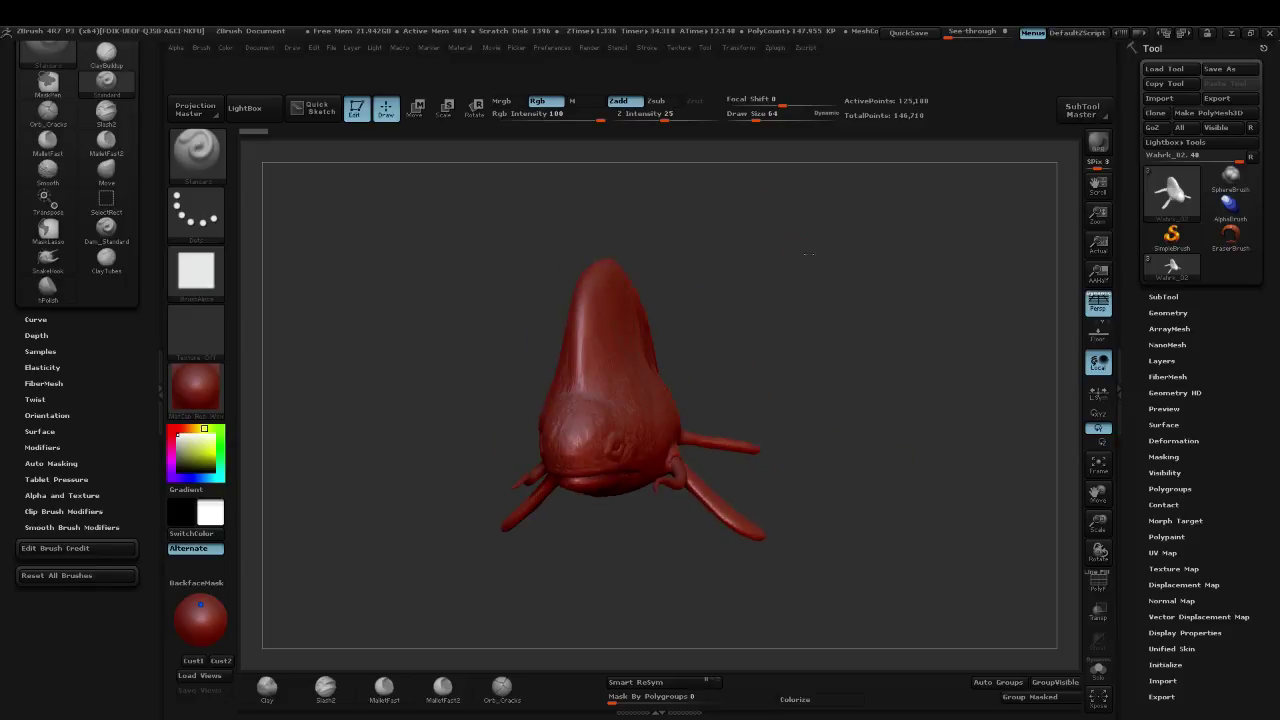
left_click_drag(808, 254, 839, 223)
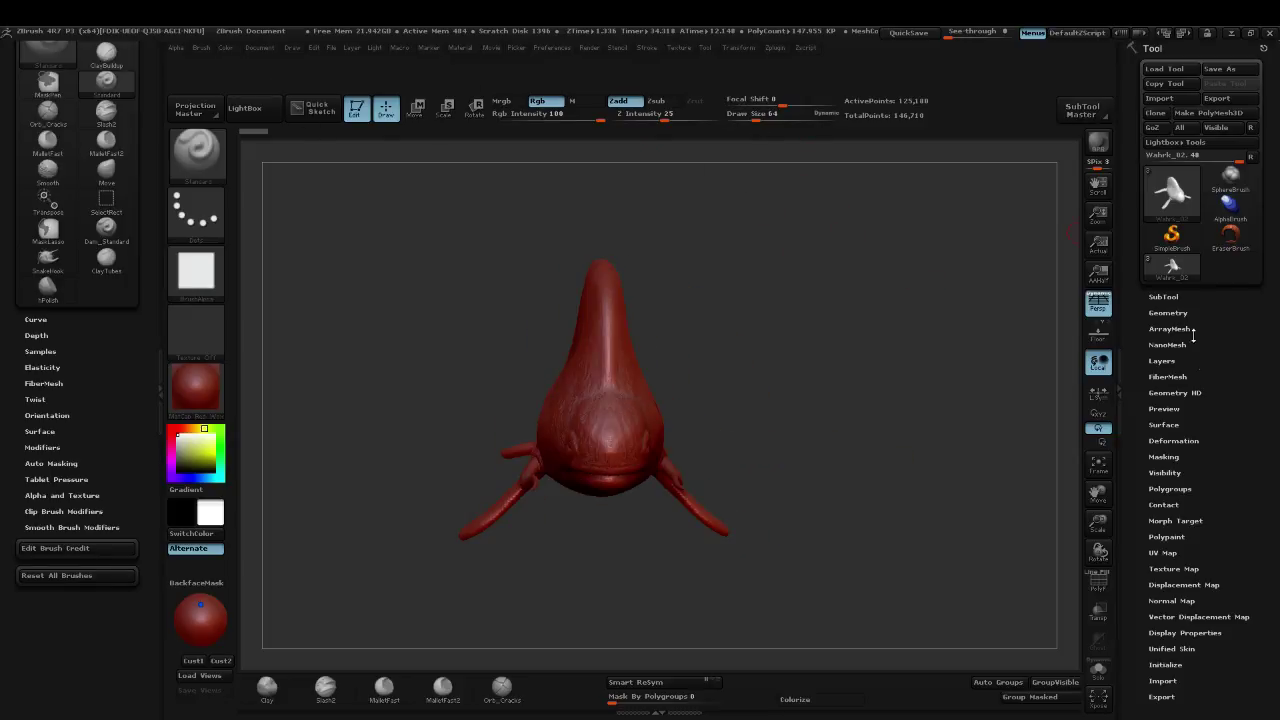
Step: Place the SubTool command Groups Split on the custom shelf between Smart ReSym and Auto Groups, and remove it again
left_click(1174, 298)
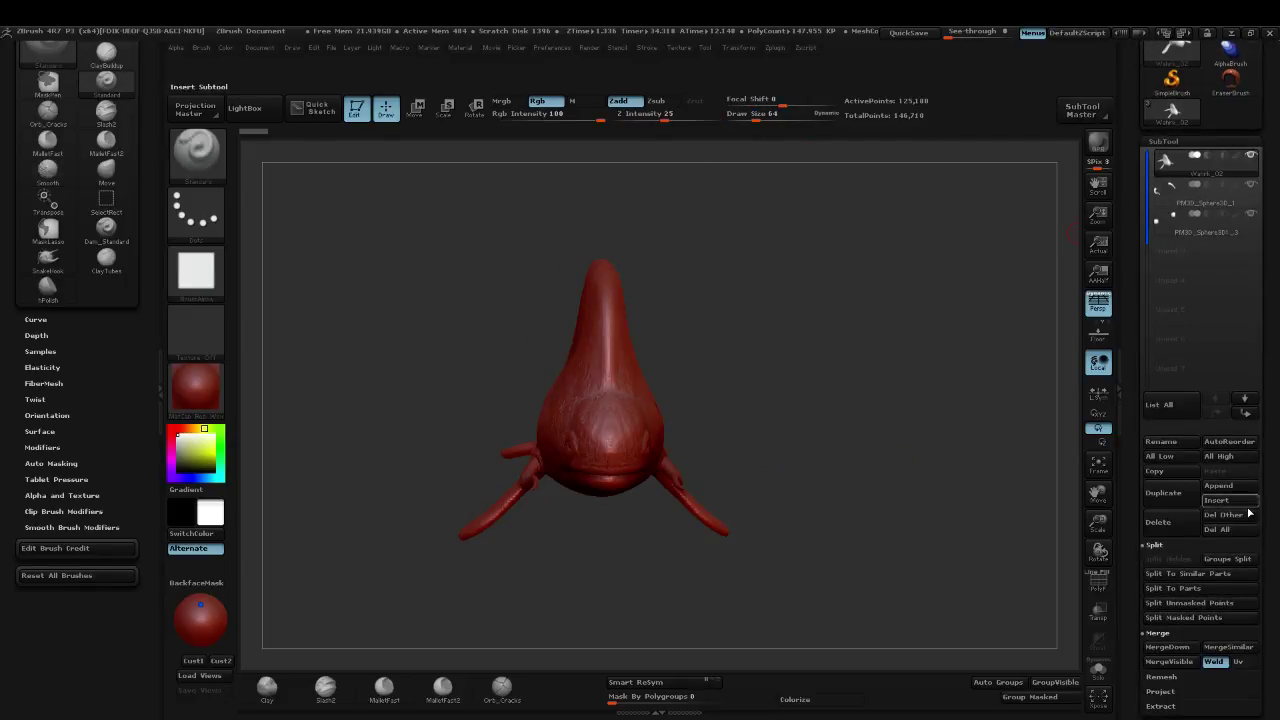
left_click(1229, 558)
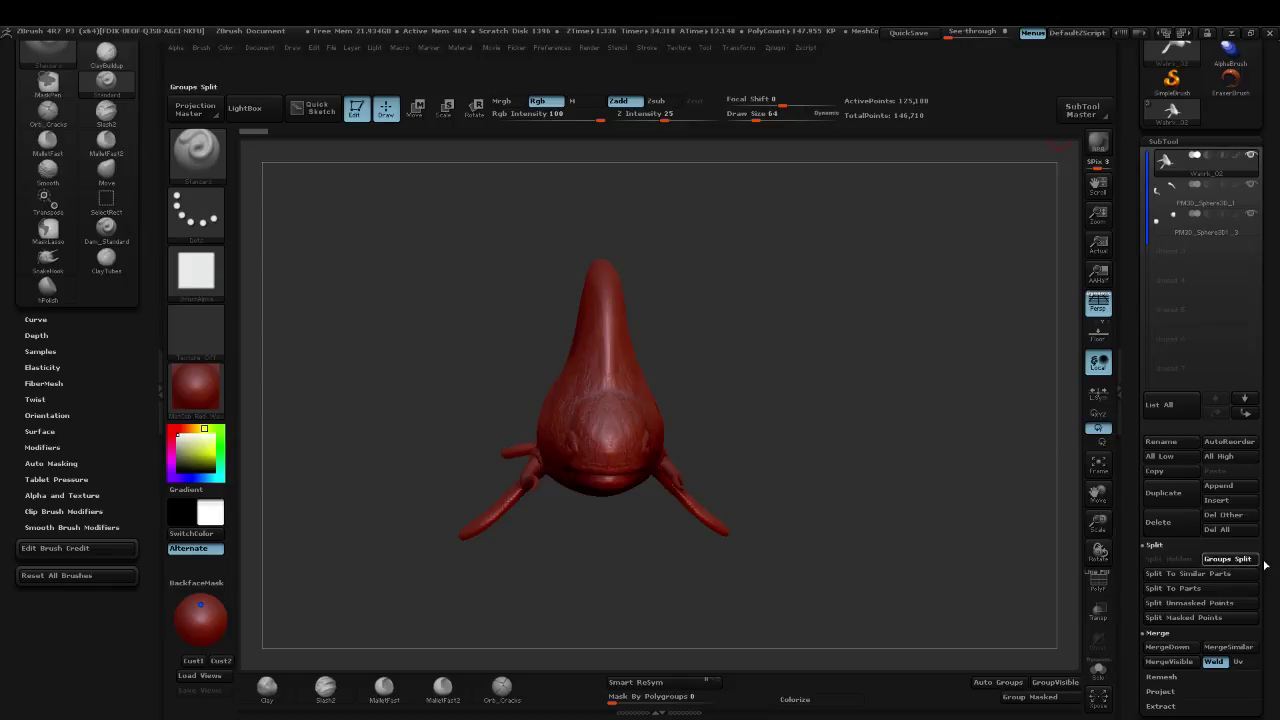
left_click(1230, 558)
left_click(980, 591)
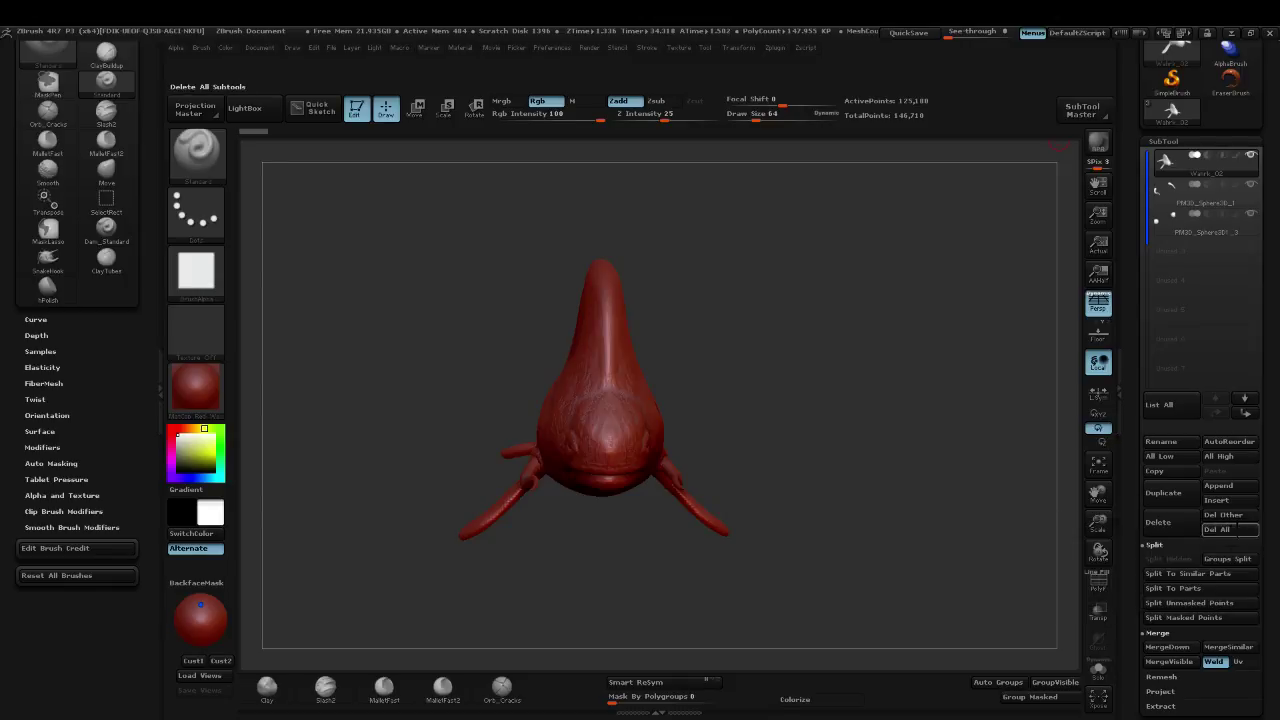
key("ctrl")
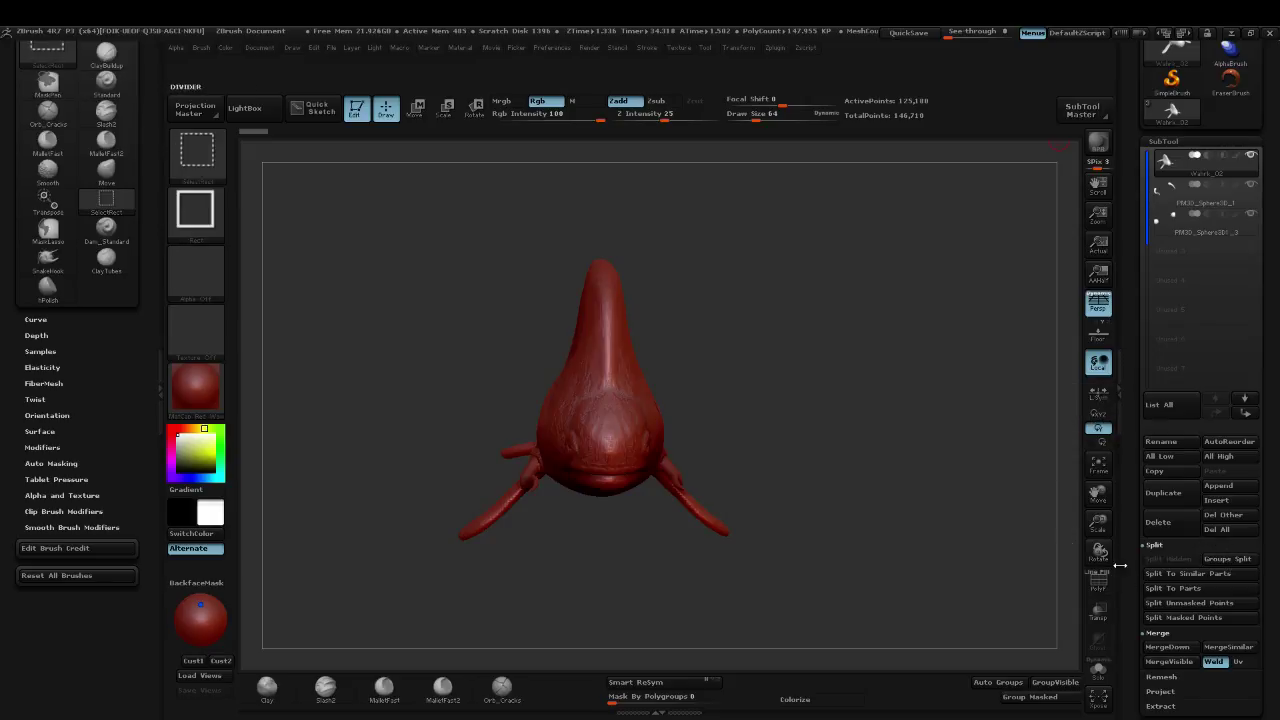
left_click_drag(1231, 566, 886, 686, "ctrl+alt")
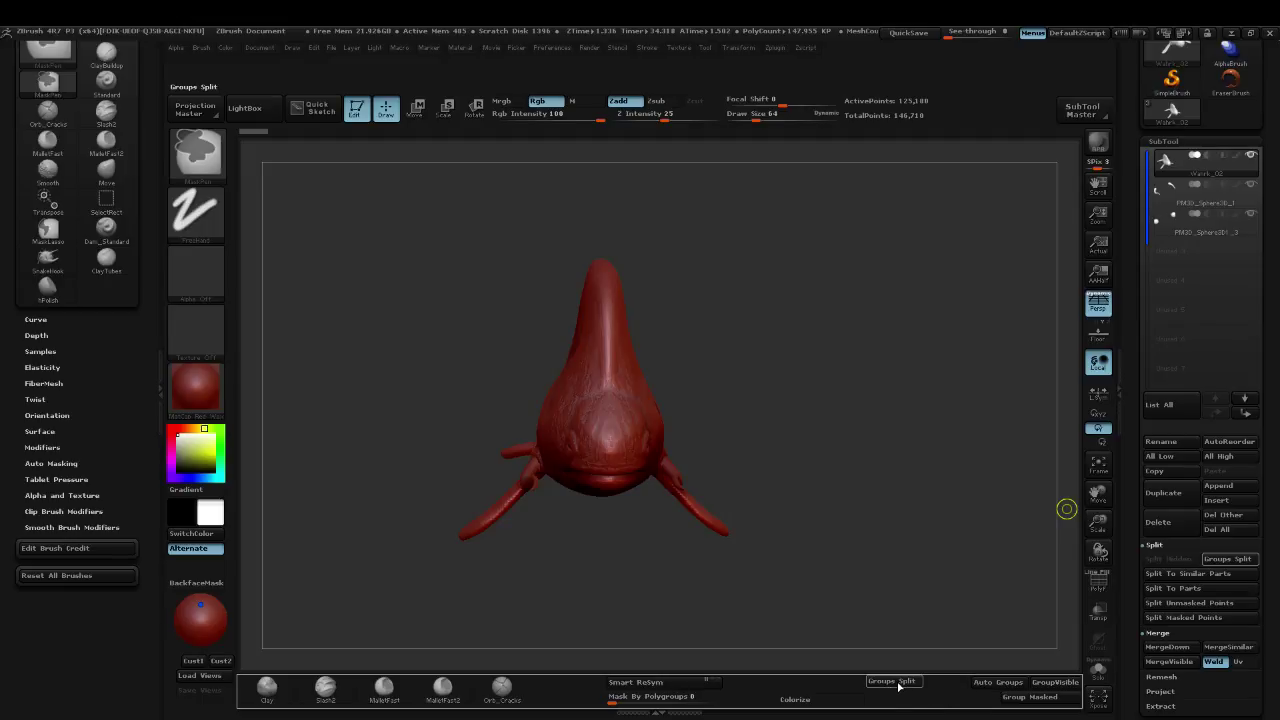
mouse_move(903, 686)
left_mouse_down("ctrl+alt")
mouse_move(990, 394)
mouse_move(980, 115)
mouse_move(1015, 112)
mouse_move(998, 63)
mouse_move(993, 76)
mouse_move(210, 250)
mouse_move(130, 380)
mouse_move(205, 372)
mouse_move(207, 148)
mouse_move(212, 600)
mouse_move(209, 560)
mouse_move(226, 569)
mouse_move(929, 257)
left_mouse_up("ctrl+alt")
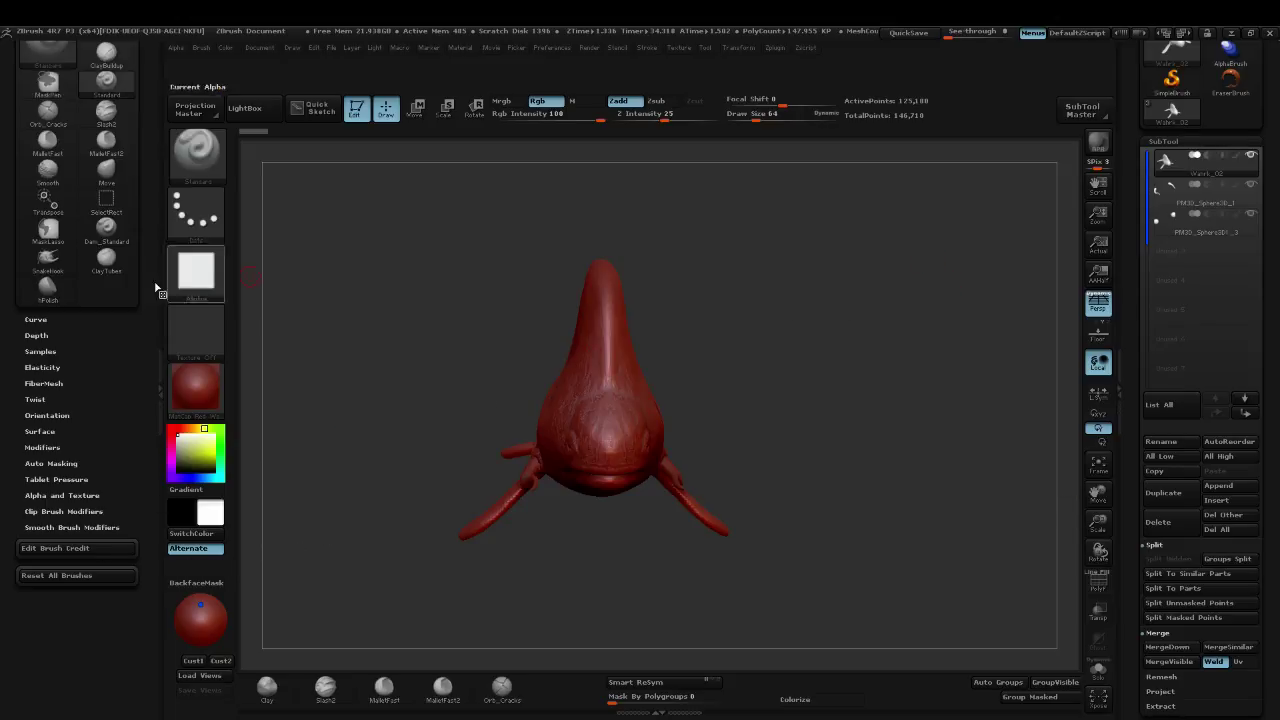
Step: Add the ClayTubes brush to the custom brush shelf beside Orb_Cracks
scroll(145, 174, "up", 3)
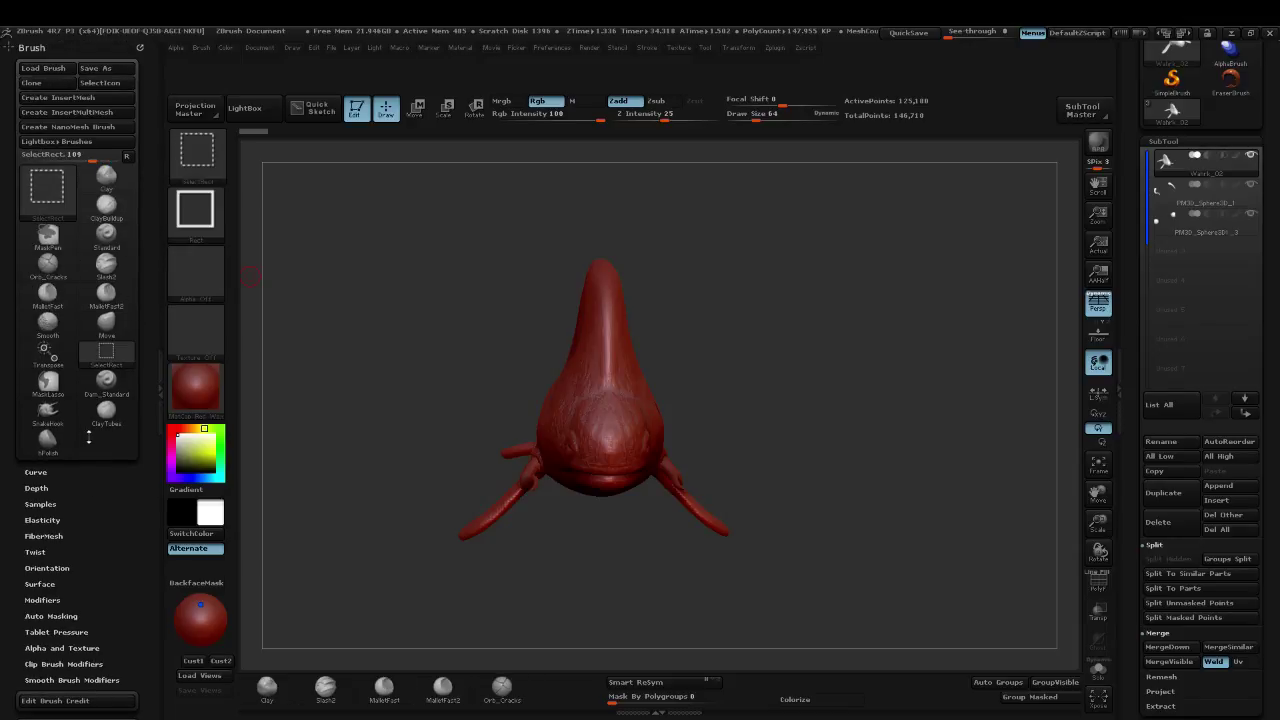
left_click(106, 410)
key("ctrl")
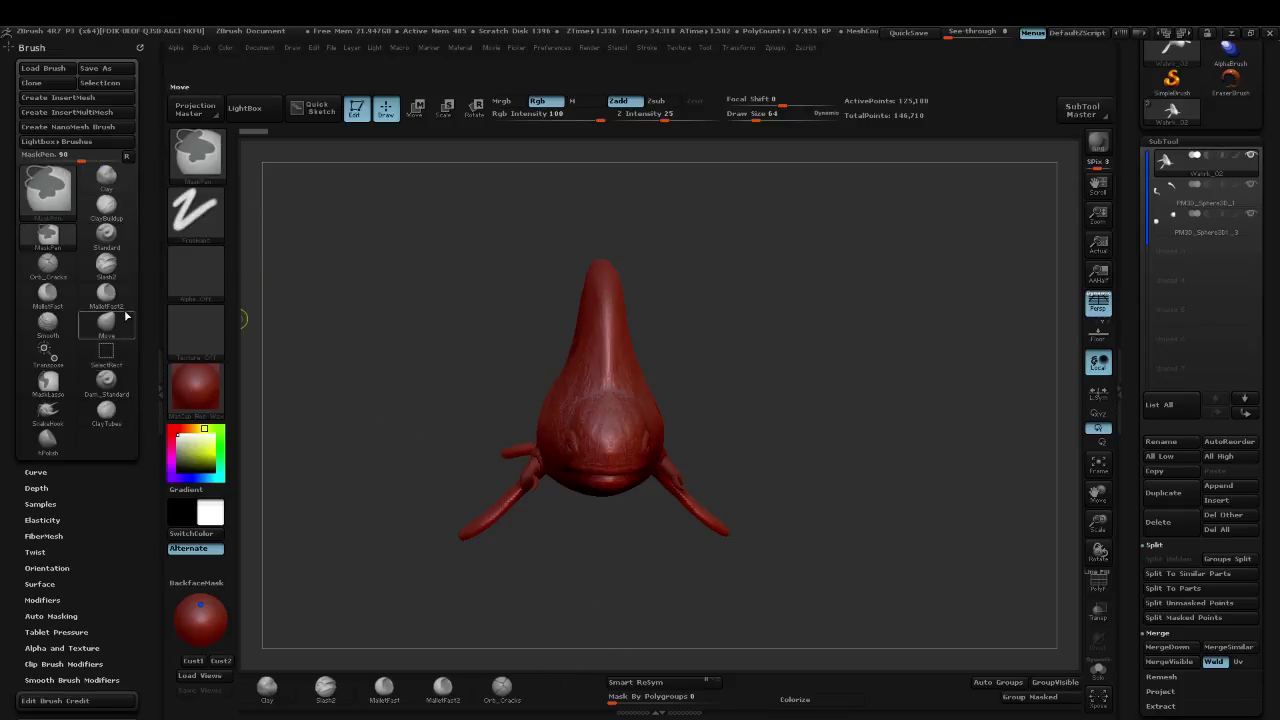
mouse_move(106, 410)
left_mouse_down()
mouse_move(337, 491)
mouse_move(533, 604)
mouse_move(555, 696)
left_mouse_up()
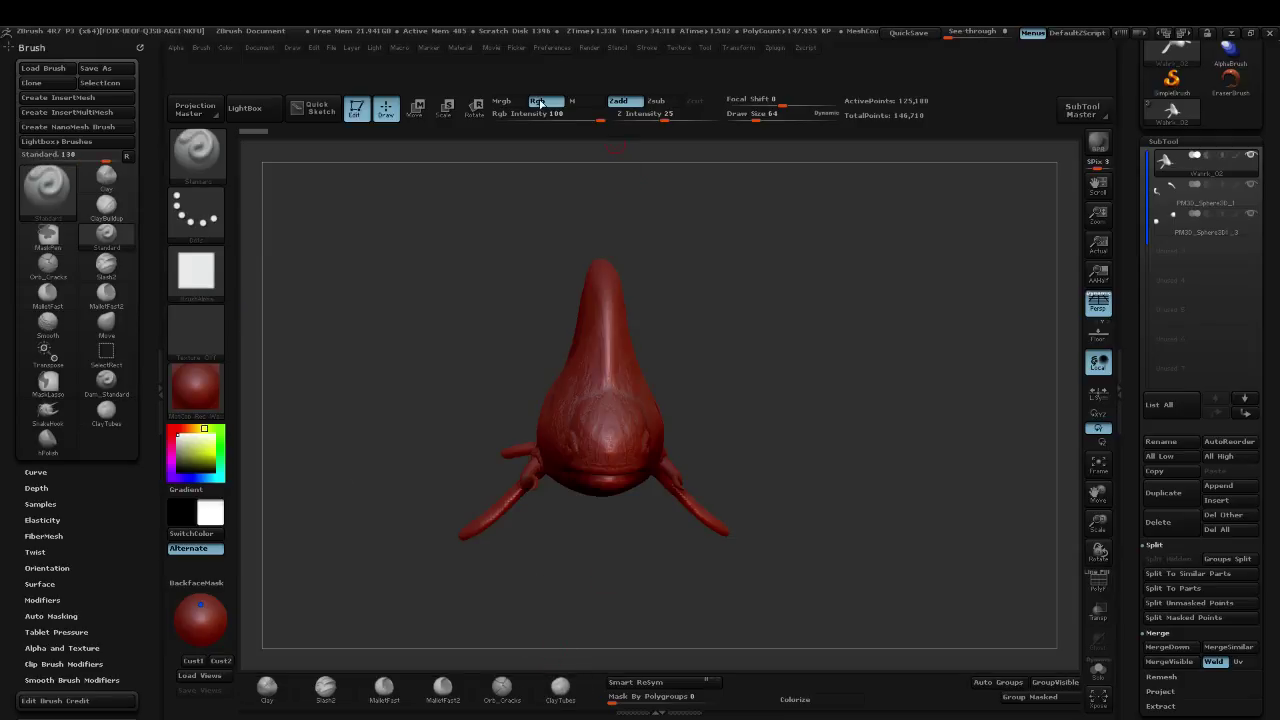
Step: Turn off interface customization and store the current layout as the startup configuration
left_click(551, 48)
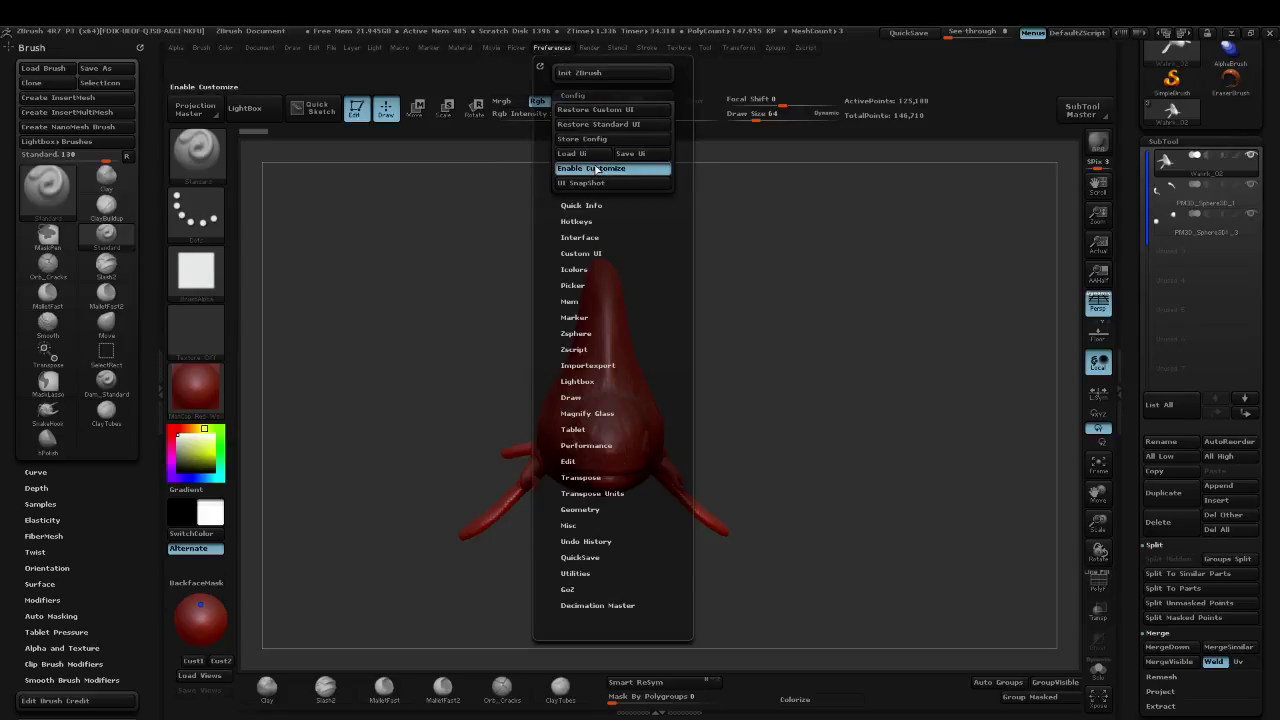
left_click(597, 168)
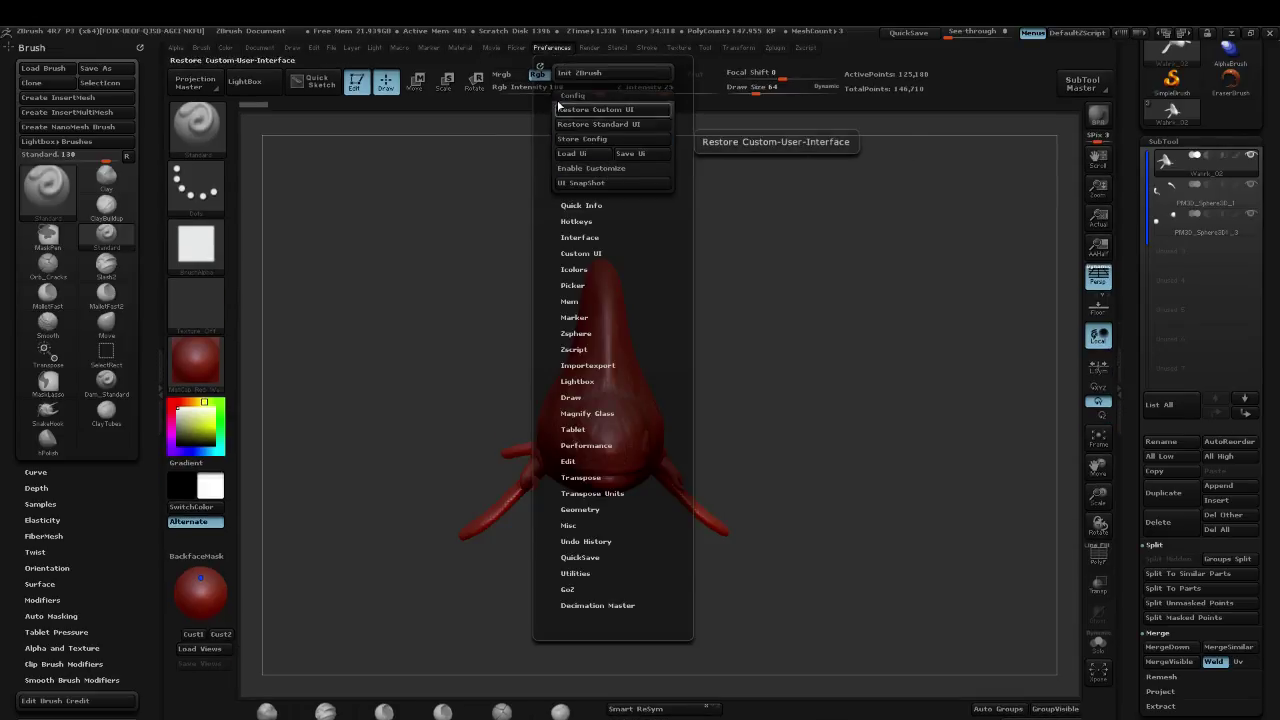
left_click(603, 143)
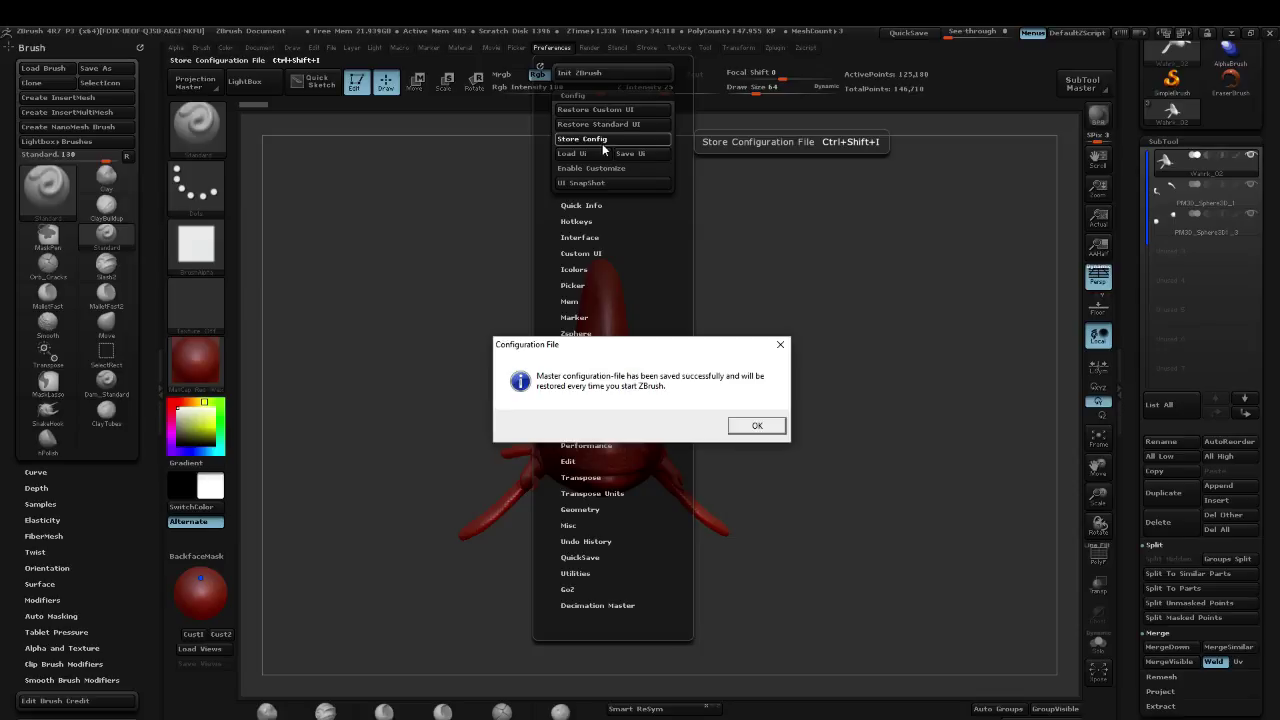
left_click(757, 427)
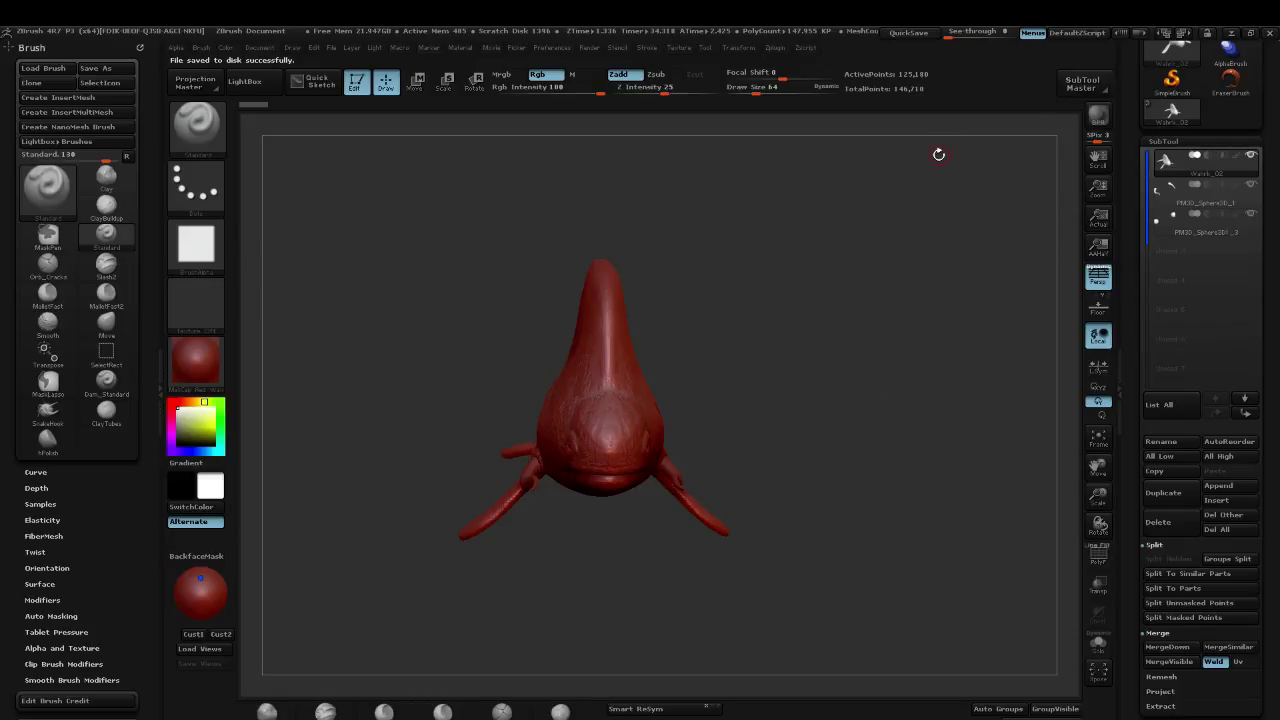
Step: Close and restart ZBrush, and load the DynaMesh016 project
left_click(1270, 34)
left_click(658, 427)
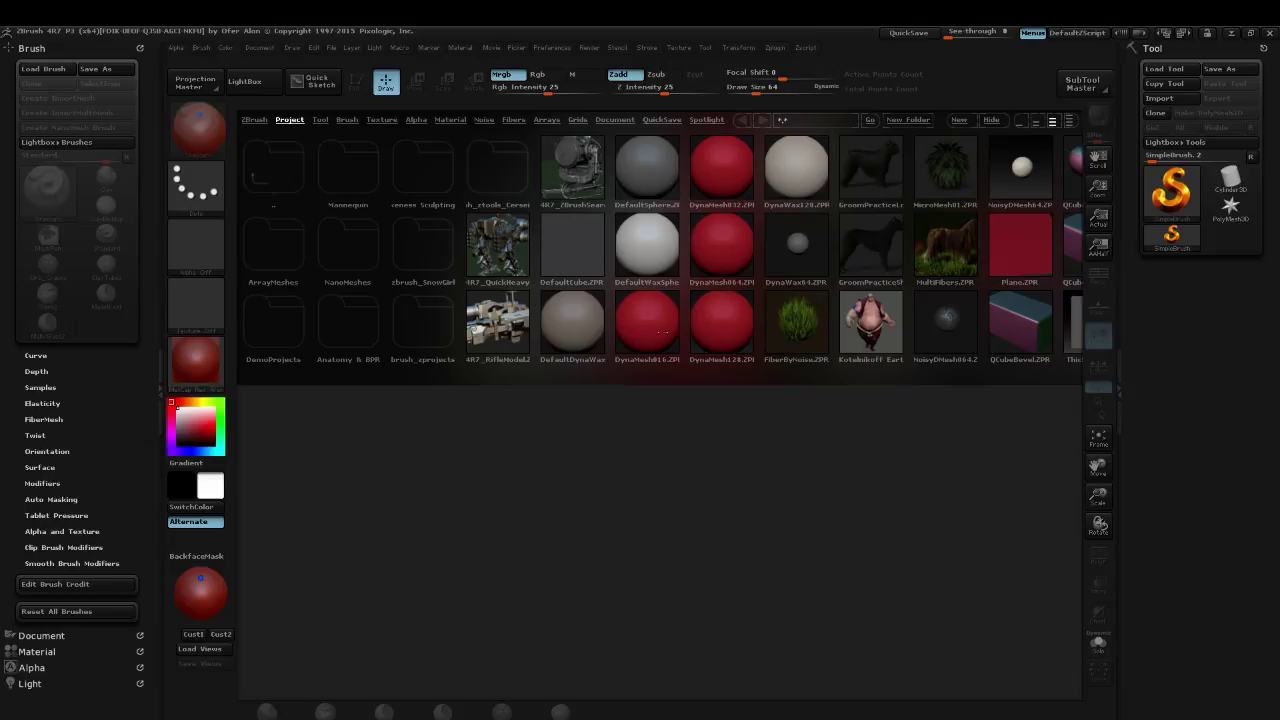
left_click(649, 321)
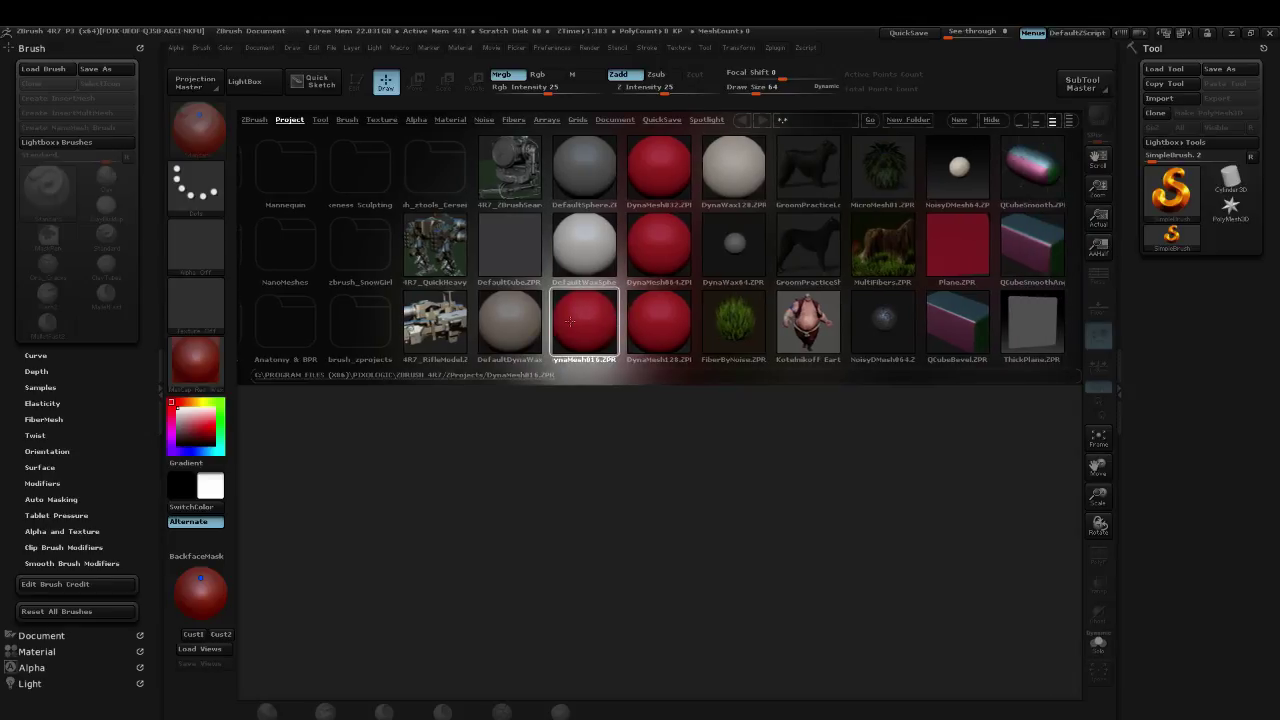
double_click(581, 330)
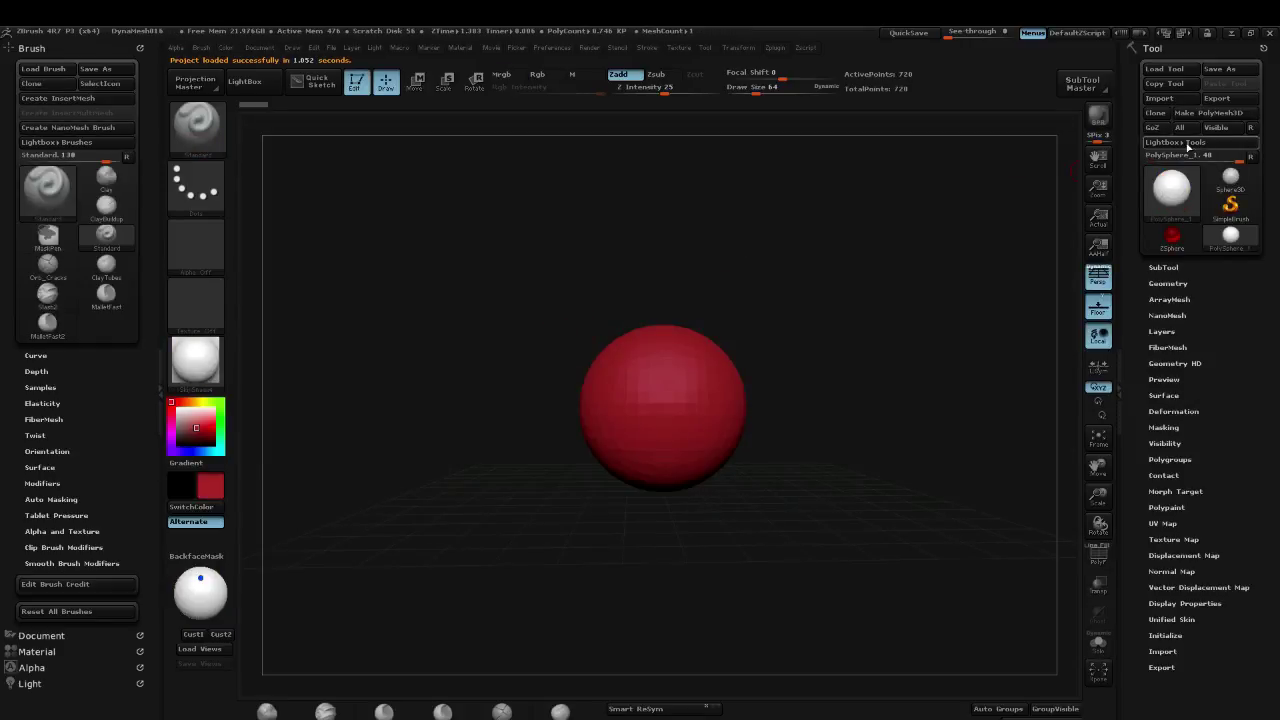
Step: Open the sphere's SubTool settings and show its polygon wireframe
left_click(1196, 265)
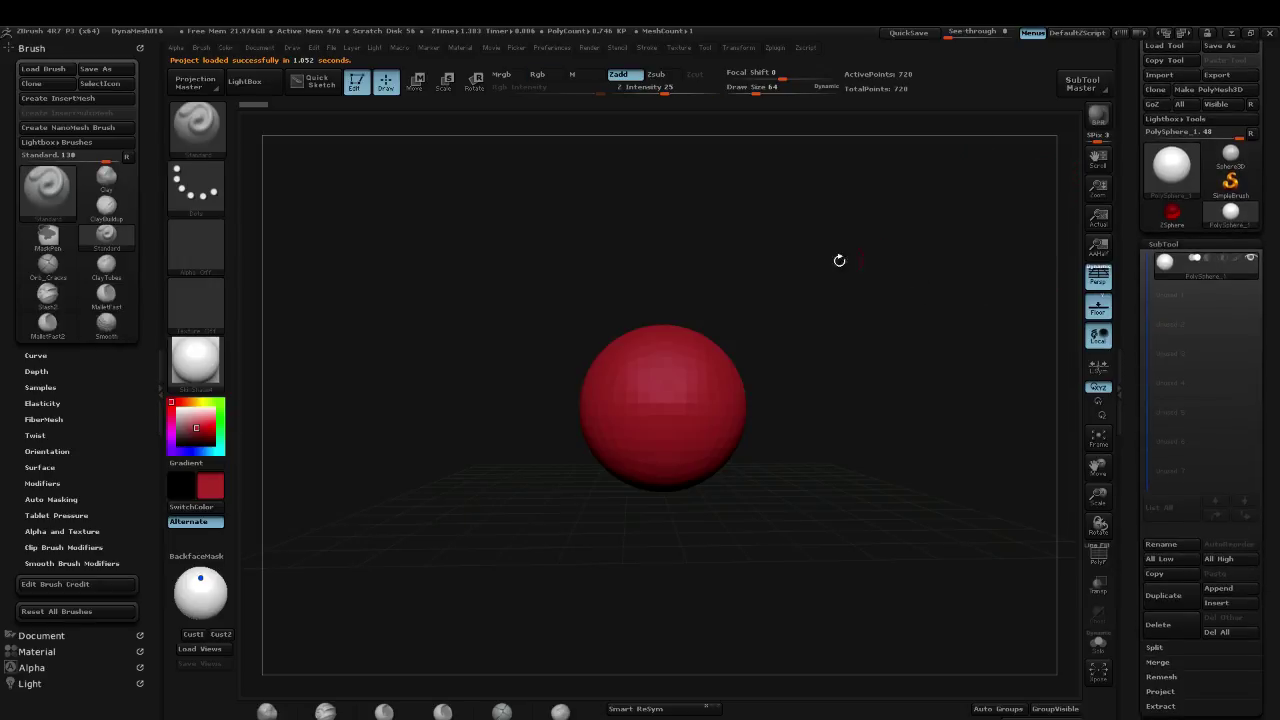
key("shift")
key("shift+f")
mouse_move(877, 274)
left_mouse_down()
mouse_move(908, 283)
mouse_move(874, 283)
left_mouse_up()
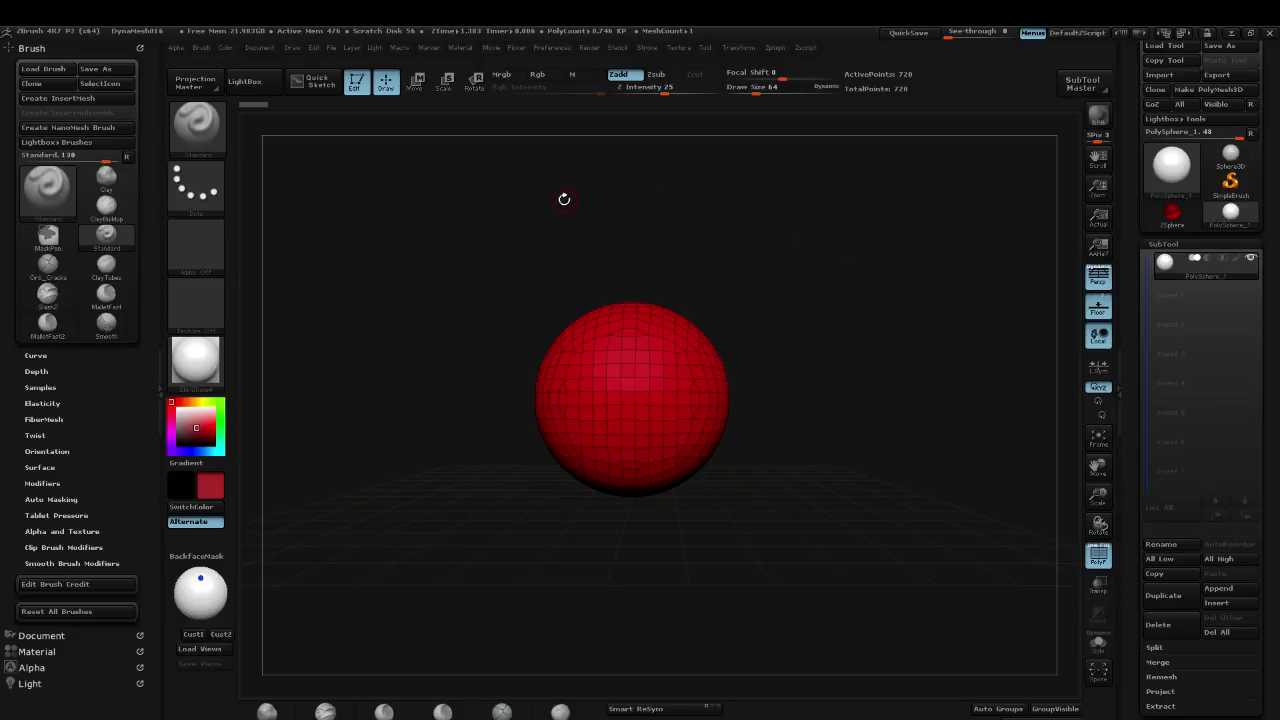
Step: Pull the sphere's underside down into an egg shape with the Move brush at a draw size of about 597
key("b")
key("m")
key("v")
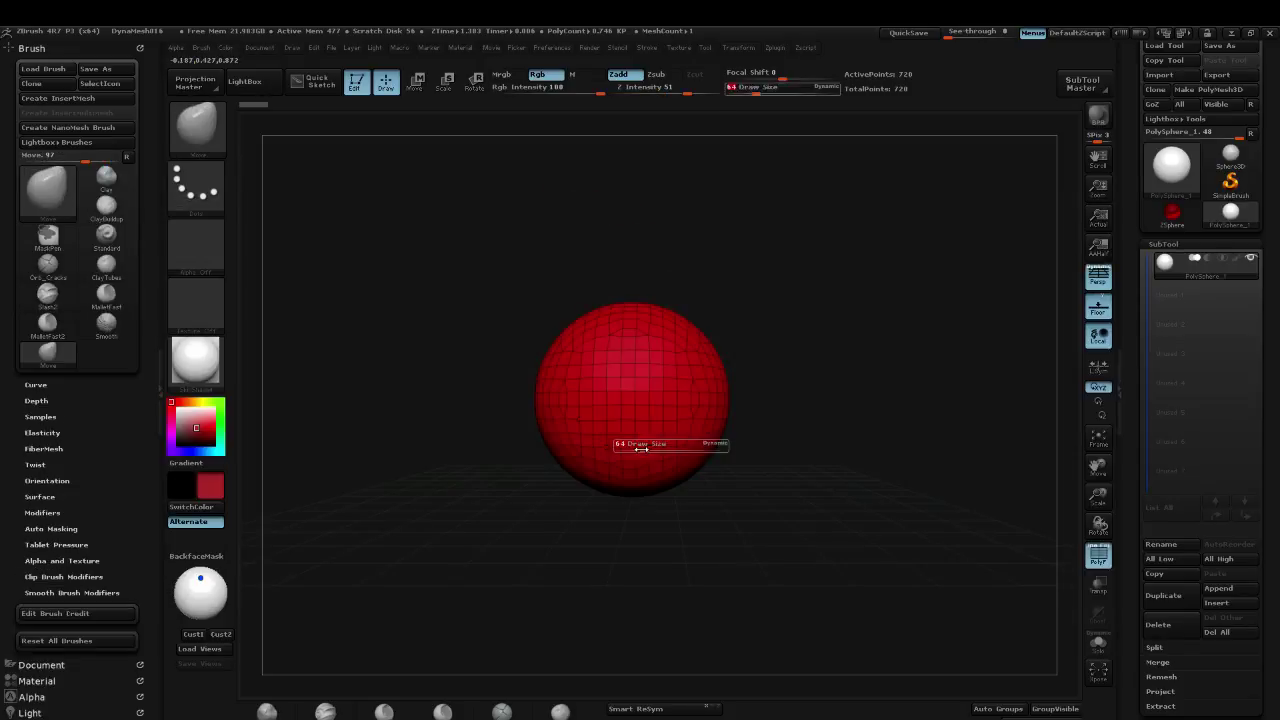
key("s")
mouse_move(630, 487)
left_mouse_down()
mouse_move(652, 488)
mouse_move(610, 502)
mouse_move(677, 506)
left_mouse_up()
key("s")
key("s")
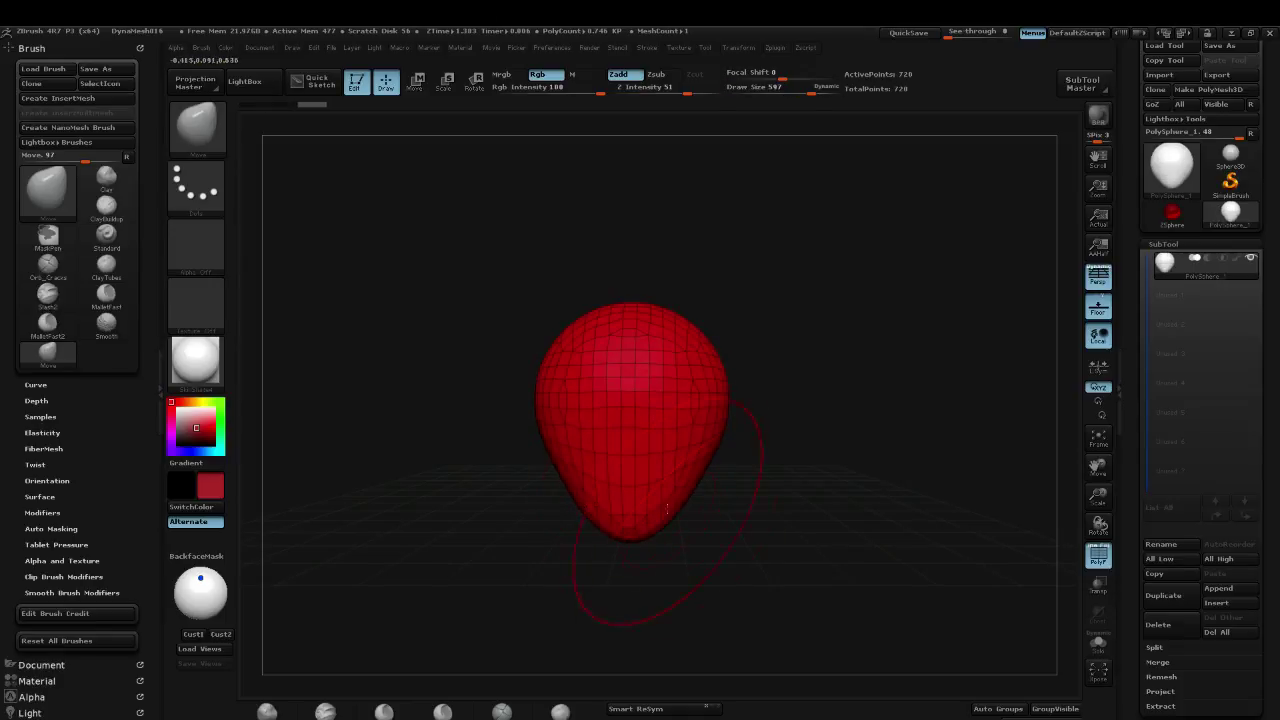
Step: Shape the head's side profile into a bulging skull and lower muzzle with the Move brush at draw size 667
mouse_move(800, 520)
left_mouse_down()
mouse_move(878, 521)
mouse_move(625, 490)
mouse_move(645, 487)
left_mouse_up()
key("s")
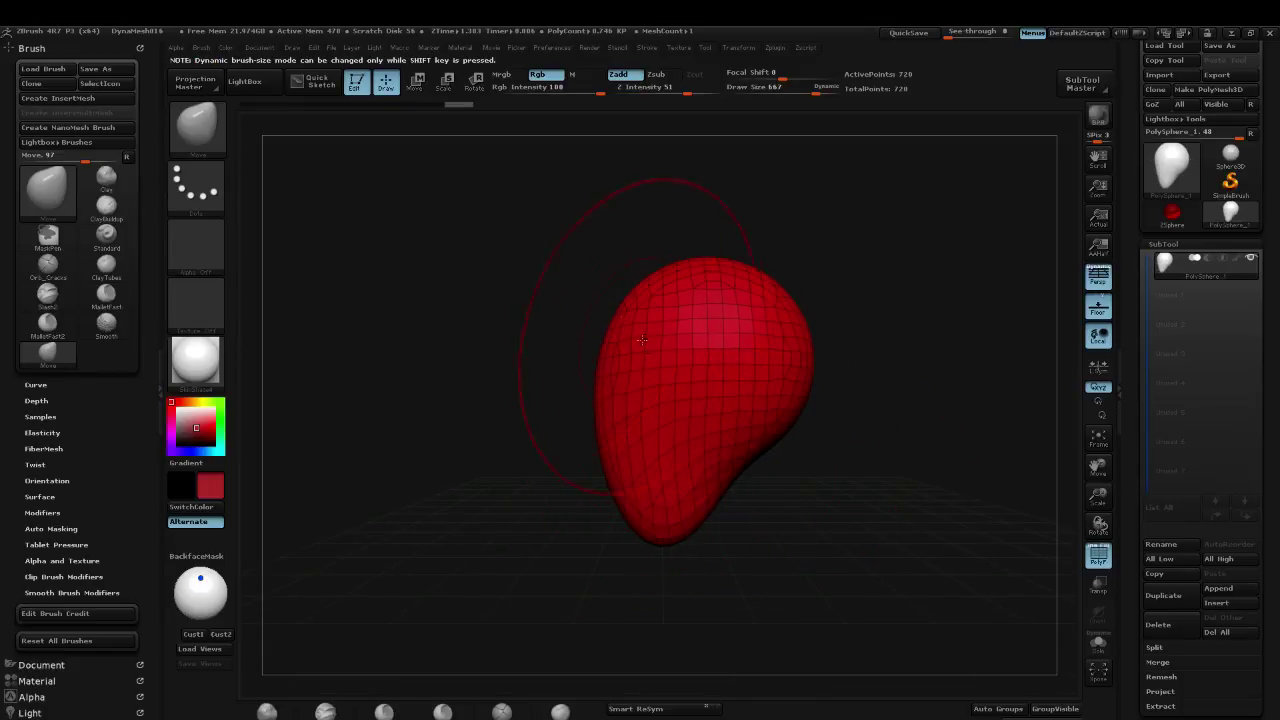
left_click_drag(642, 340, 630, 342)
key("s")
key("s")
Step: Turn off perspective and shape the muzzle from the front with the Move brush at a draw size of about 451
mouse_move(760, 409)
left_mouse_down()
mouse_move(798, 409)
mouse_move(805, 385)
mouse_move(945, 380)
mouse_move(553, 367)
mouse_move(552, 381)
left_mouse_up()
key("p")
key("s")
mouse_move(600, 519)
left_mouse_down()
mouse_move(565, 519)
mouse_move(592, 530)
left_mouse_up()
key("s")
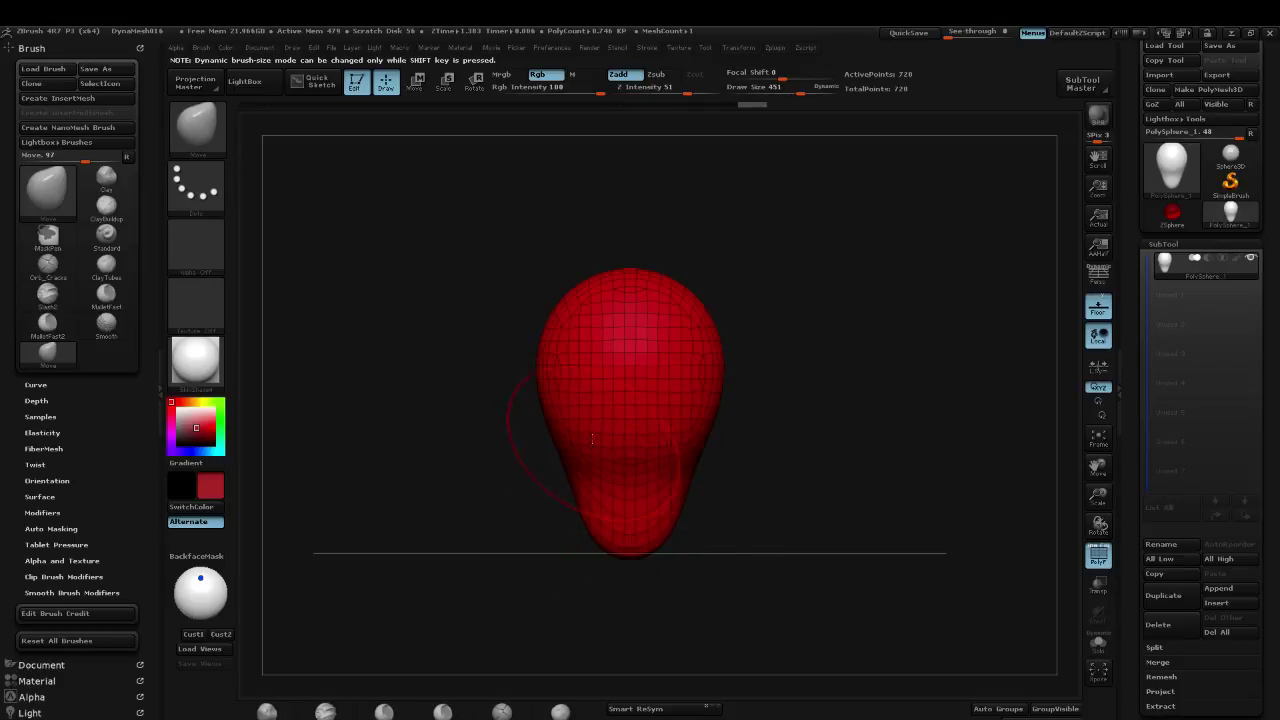
Step: Widen the upper part of the head symmetrically with the Move brush at a draw size of about 677
key("s")
left_click_drag(535, 364, 560, 364)
left_click_drag(540, 352, 517, 343)
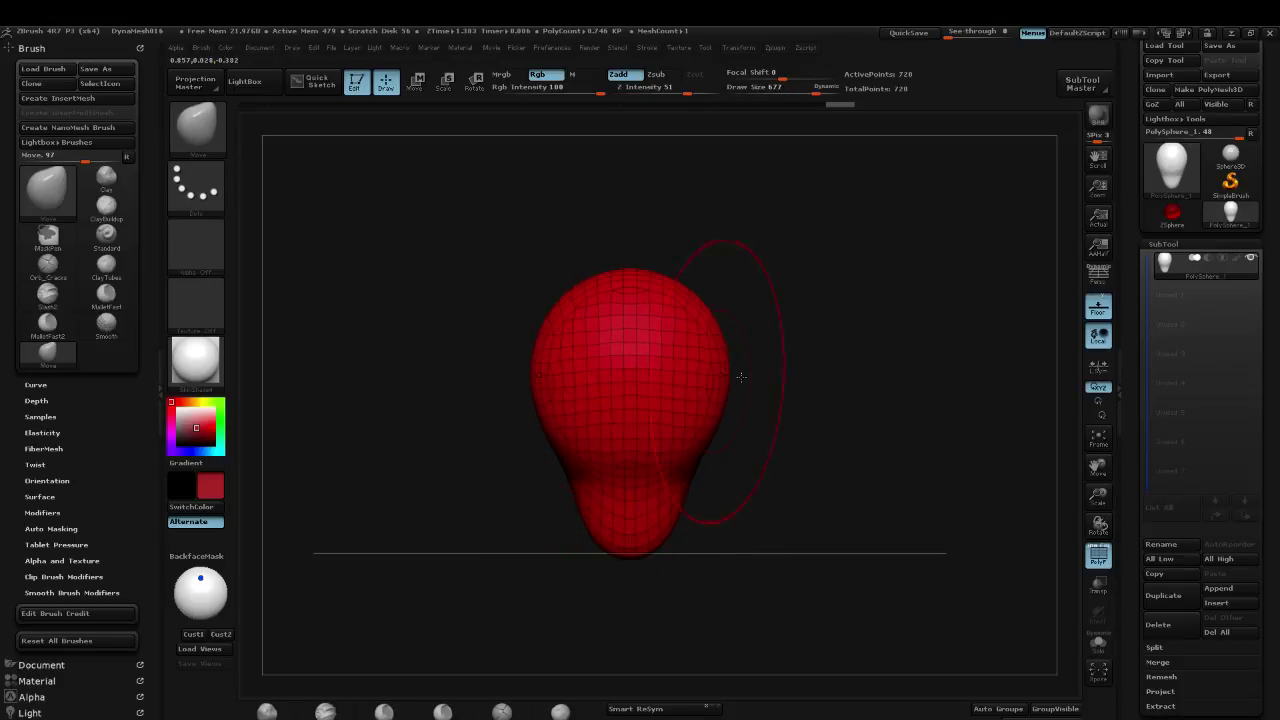
left_click_drag(737, 371, 846, 369)
key("f")
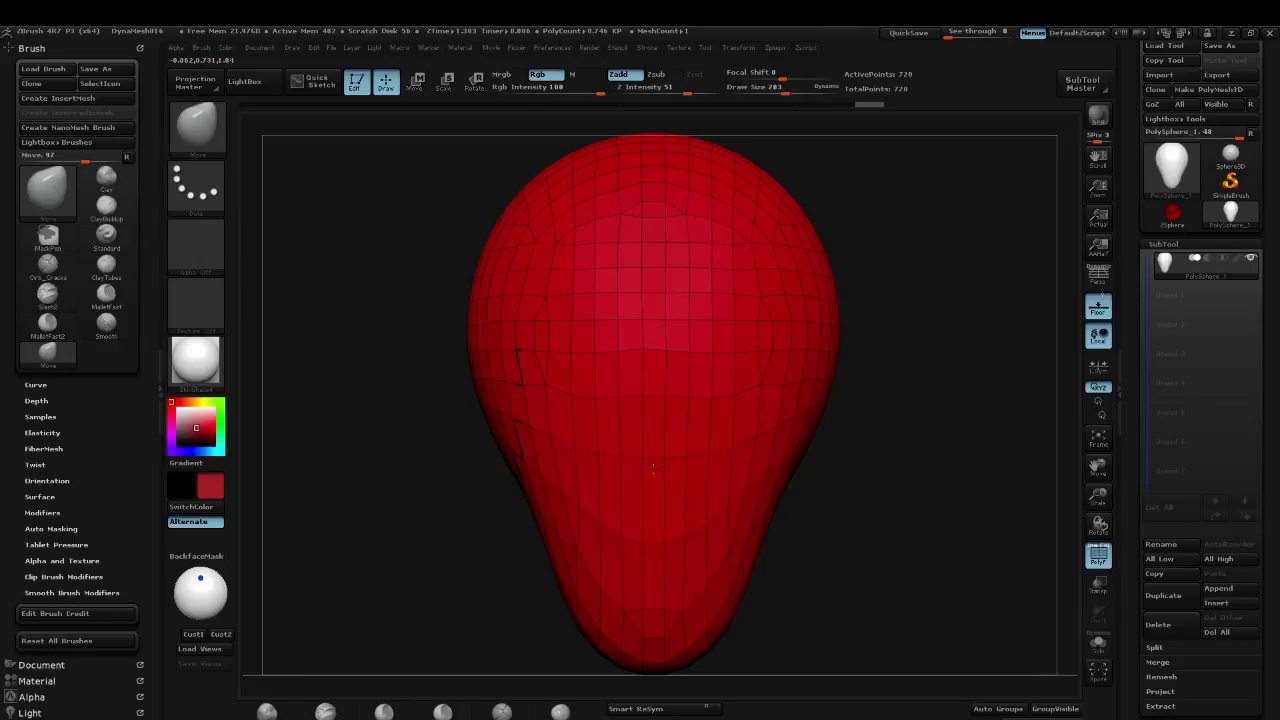
Step: Pull a long arm outward from each side of the head with the Move brush
mouse_move(1000, 500)
left_mouse_down()
mouse_move(611, 469)
mouse_move(780, 420)
mouse_move(980, 331)
mouse_move(951, 374)
mouse_move(957, 357)
mouse_move(891, 349)
mouse_move(876, 322)
mouse_move(890, 318)
mouse_move(1238, 318)
mouse_move(954, 437)
mouse_move(765, 461)
left_mouse_up()
key("bracketleft")
key("bracketright")
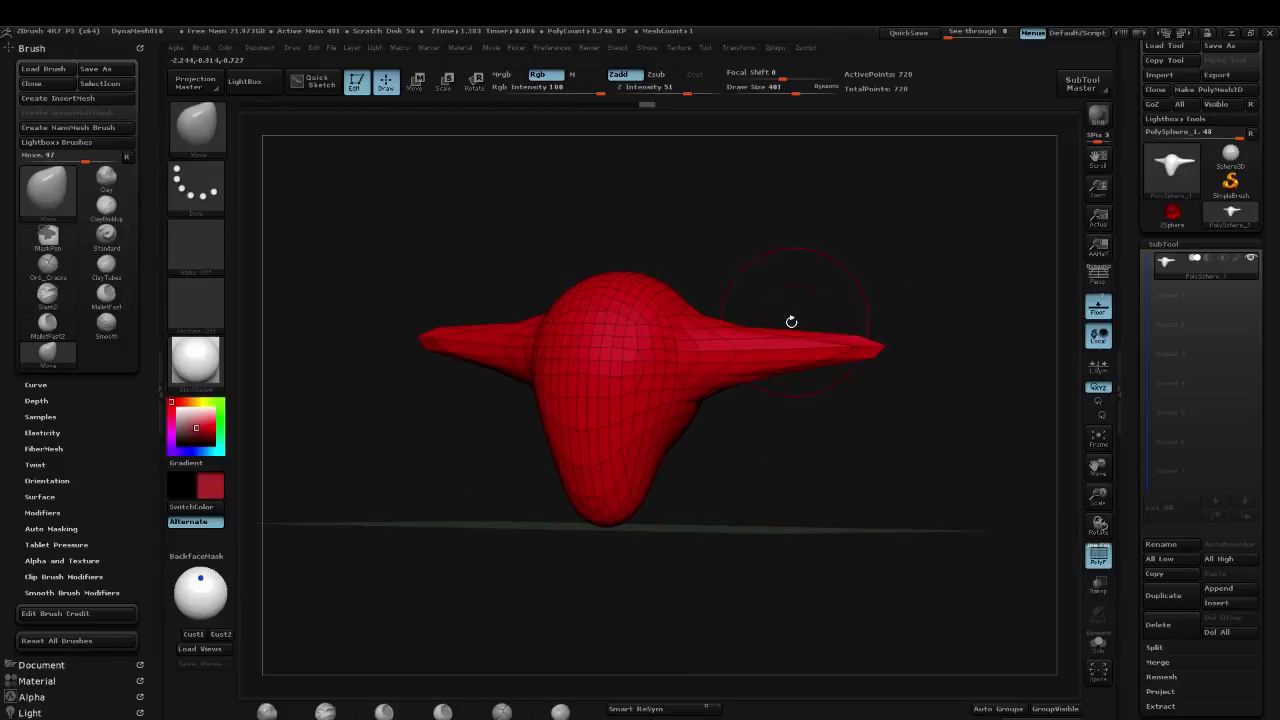
mouse_move(854, 294)
left_mouse_down()
mouse_move(790, 323)
mouse_move(780, 315)
left_mouse_up()
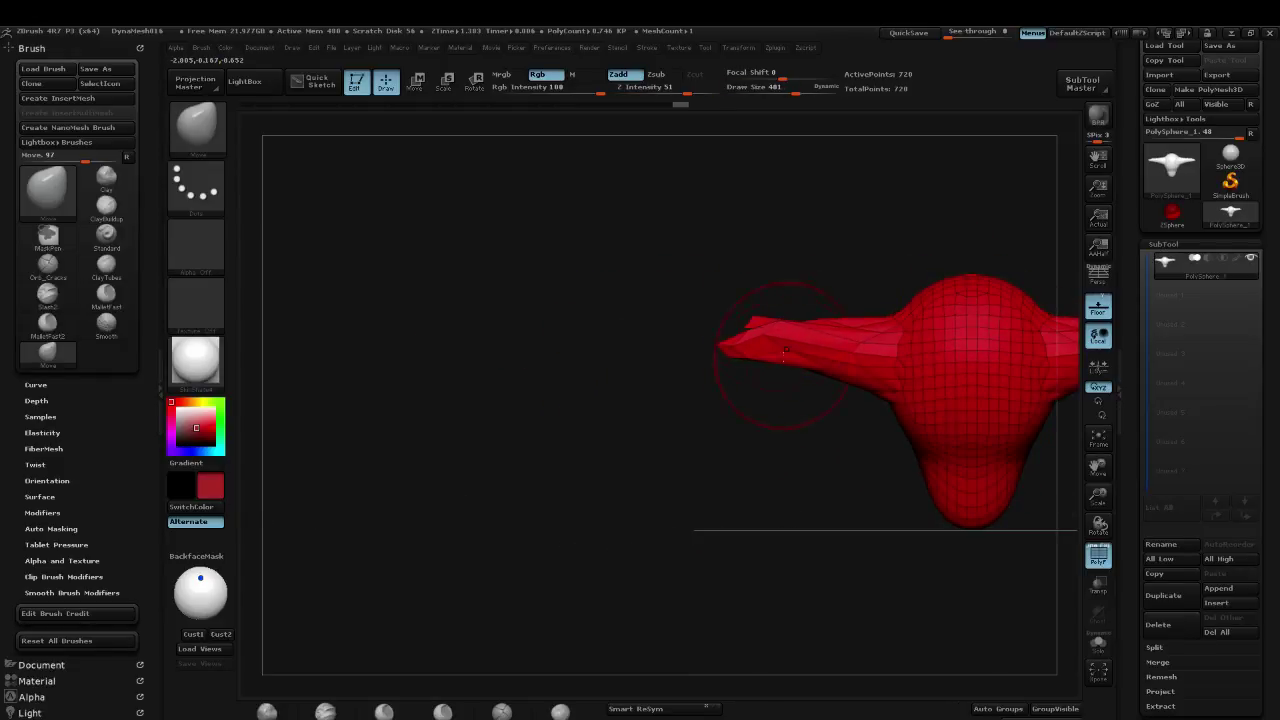
Step: Reduce the Move brush's draw size to about 270 and broaden the outer ends of the arms
key("s")
left_click(779, 358)
mouse_move(780, 360)
left_mouse_down()
mouse_move(755, 420)
mouse_move(697, 449)
mouse_move(730, 460)
mouse_move(891, 443)
left_mouse_up()
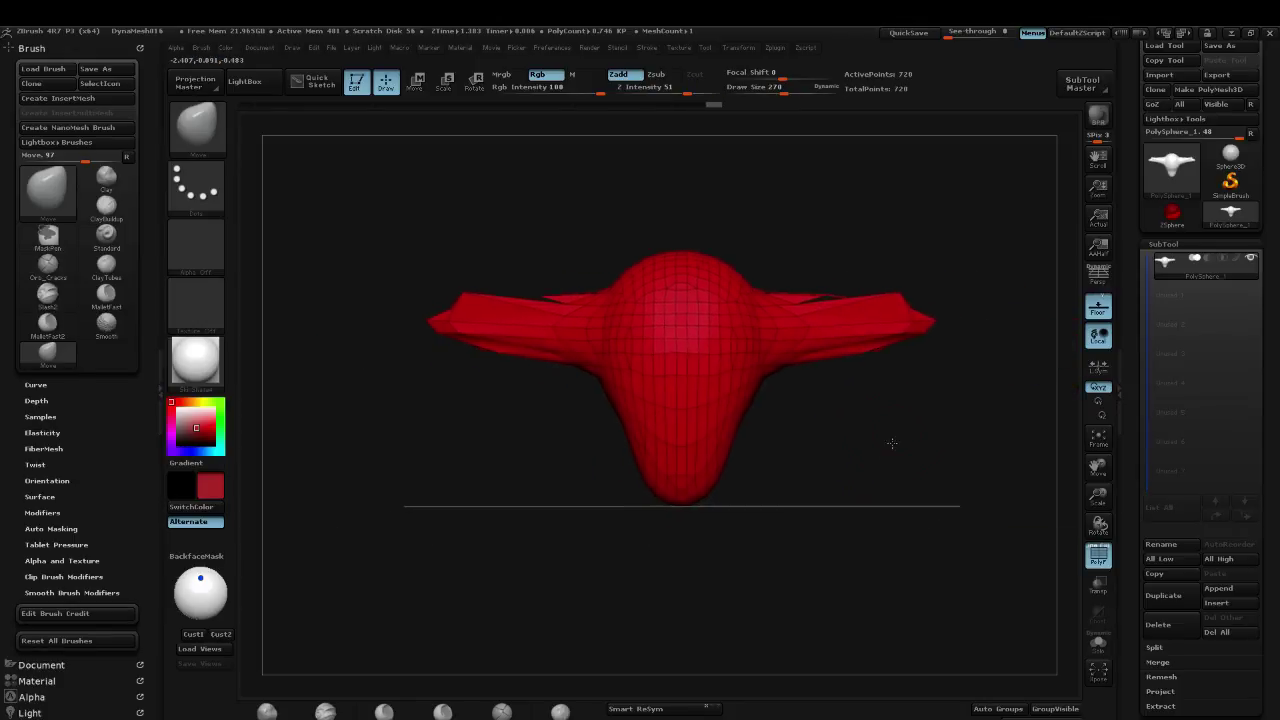
Step: Remesh the stretched model with DynaMesh and compare it with its previous state through the undo history
key("ctrl")
mouse_move(771, 602)
left_mouse_down("ctrl")
mouse_move(986, 486)
mouse_move(994, 463)
left_mouse_up("ctrl")
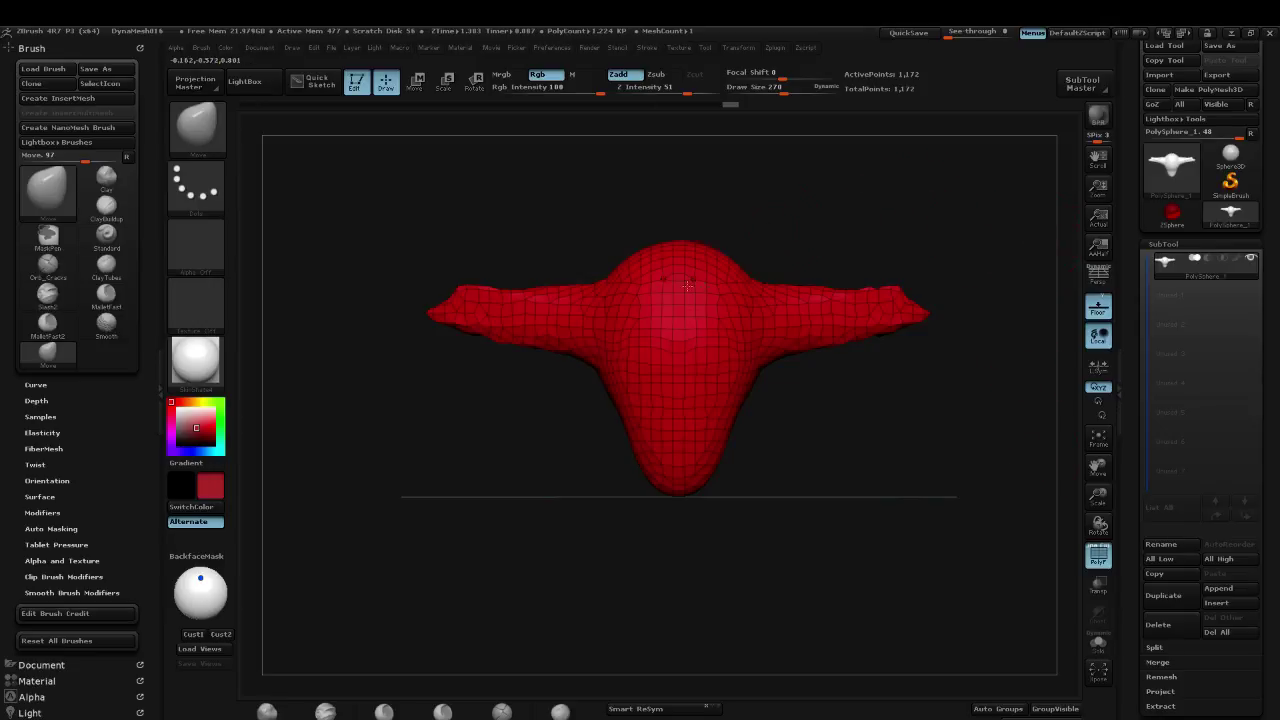
key("ctrl+z")
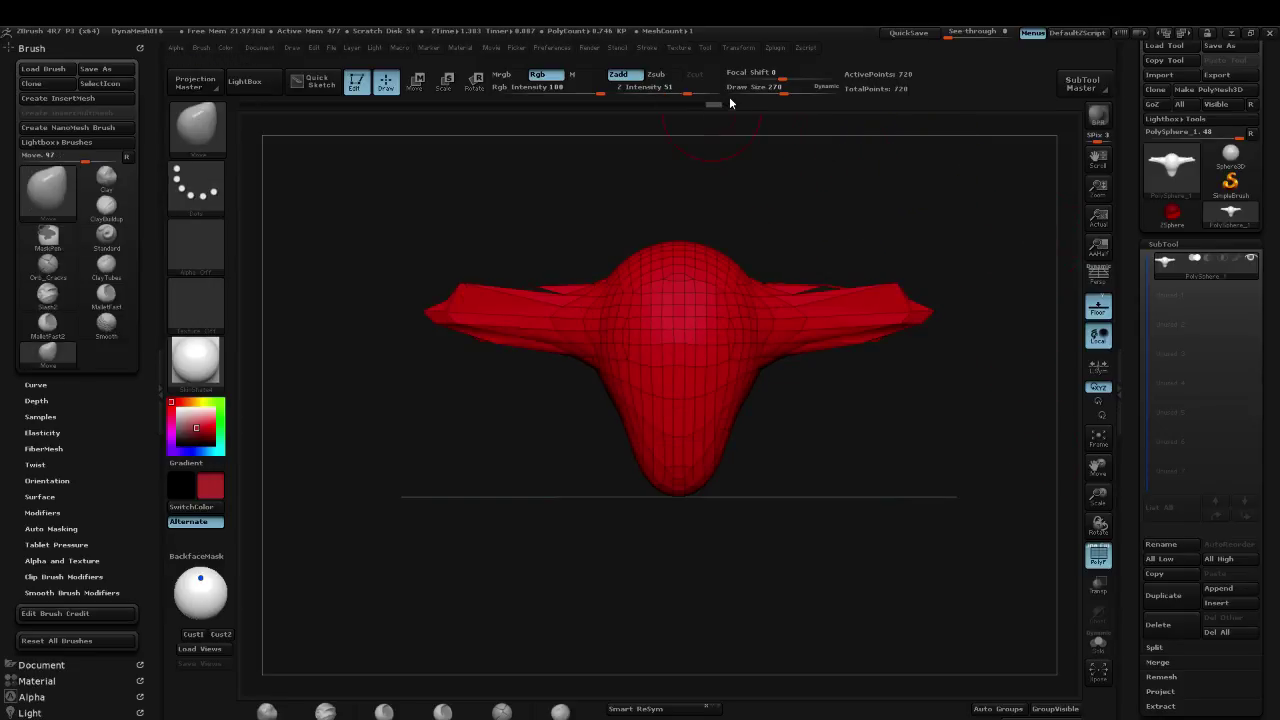
left_click(731, 103)
left_click(711, 103)
left_click_drag(711, 102, 751, 101)
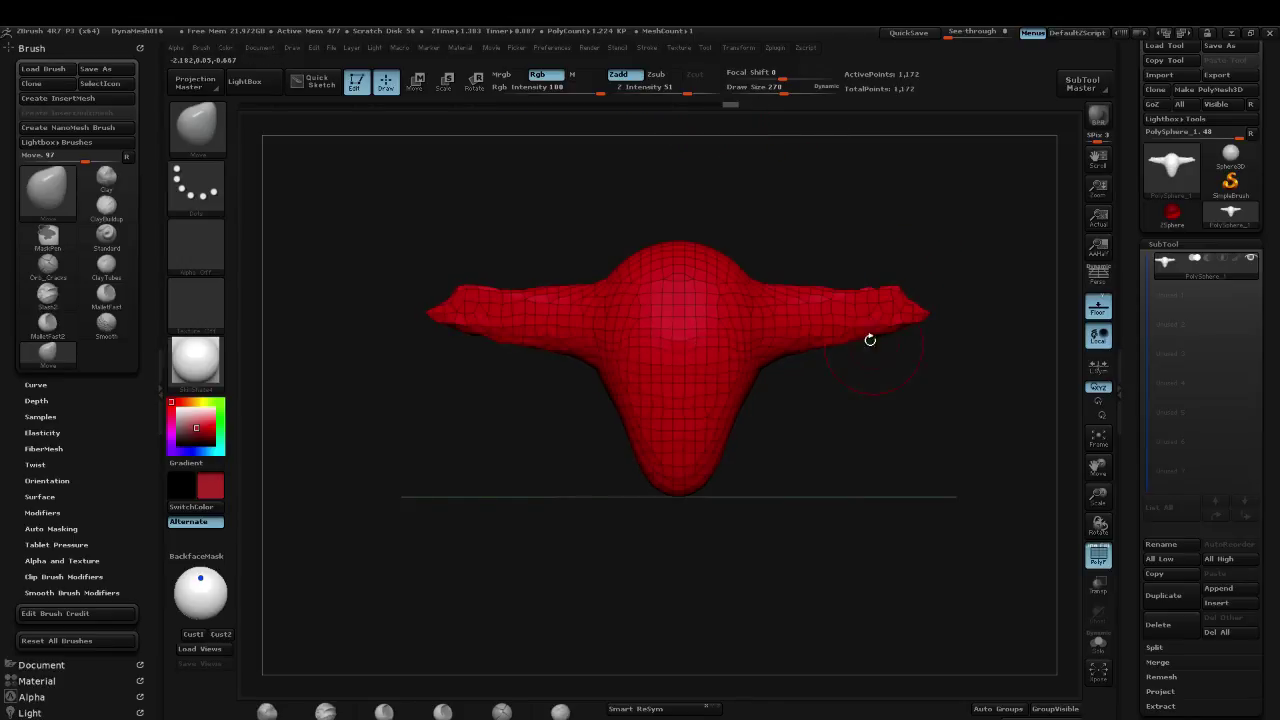
Step: Build up clay along the side arms with the ClayBuildup brush at a draw size of about 175
key("b")
key("m")
key("v")
key("[")
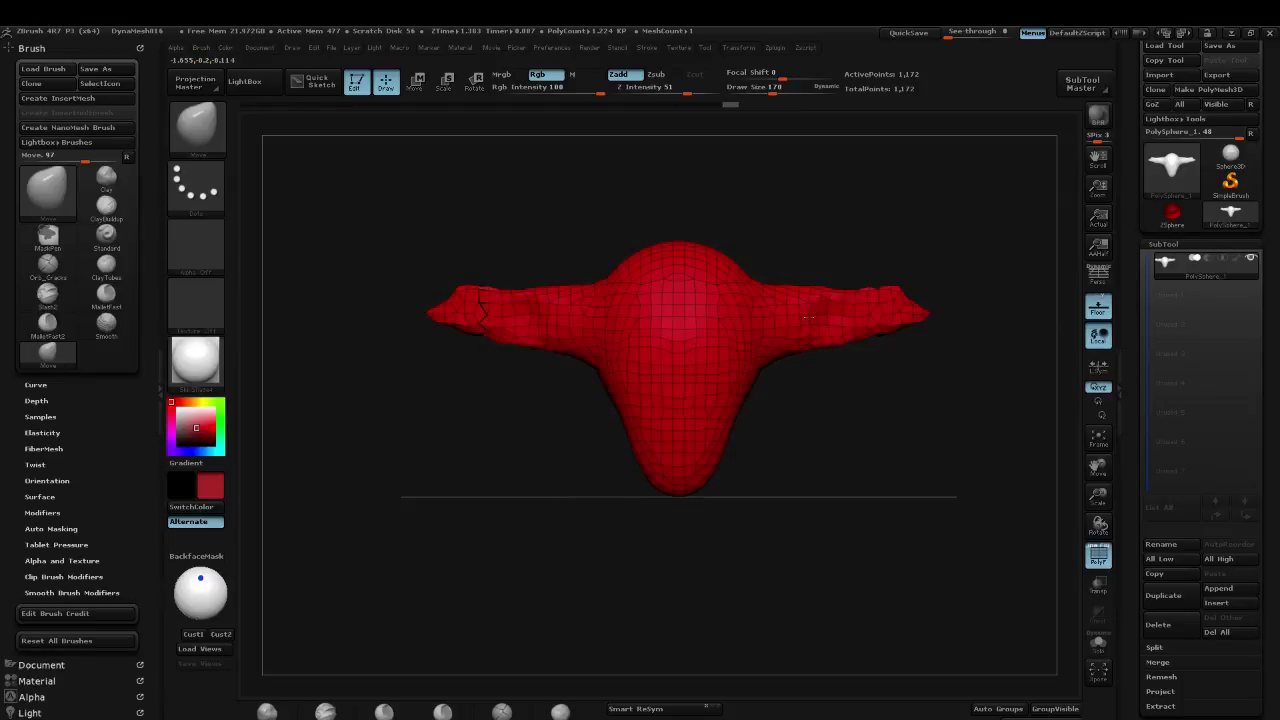
key("b")
key("c")
key("b")
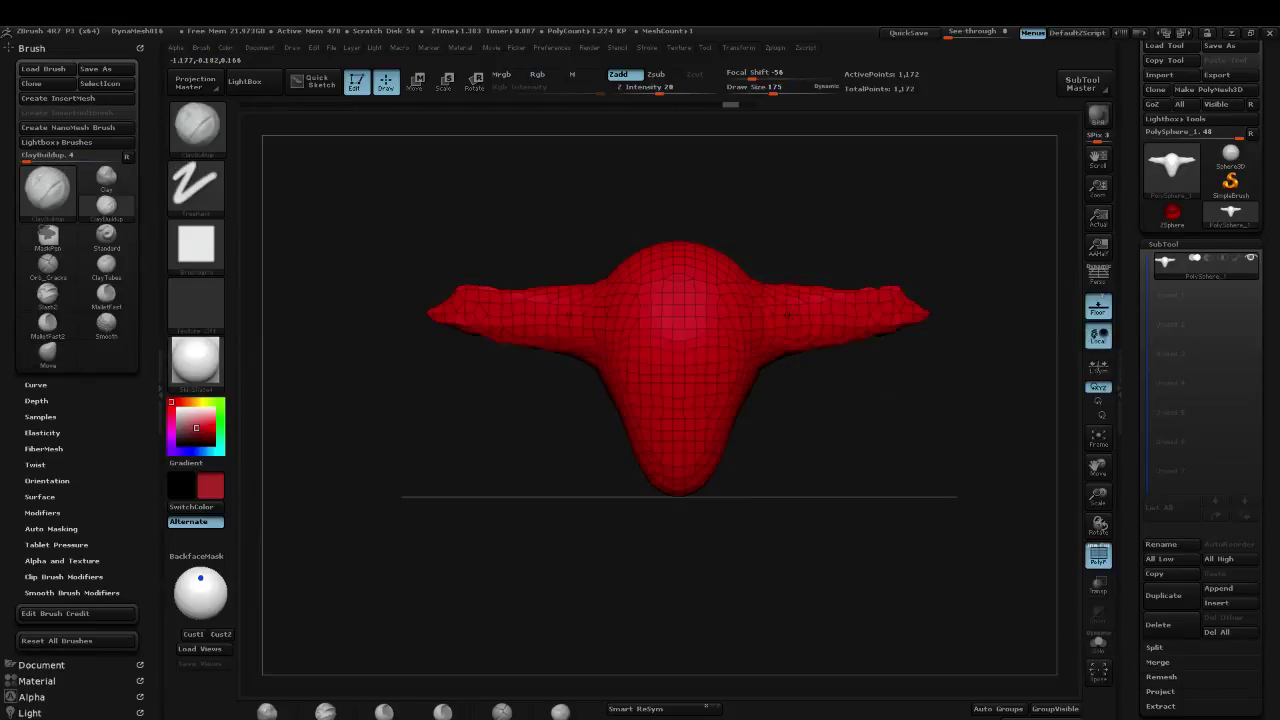
left_click_drag(780, 314, 818, 315)
mouse_move(905, 302)
left_mouse_down()
mouse_move(900, 257)
mouse_move(914, 309)
mouse_move(840, 262)
left_mouse_up()
Step: Restrict rotation to the Y axis and thicken the arms with the Inflat brush at a draw size of about 165
left_click(1092, 401)
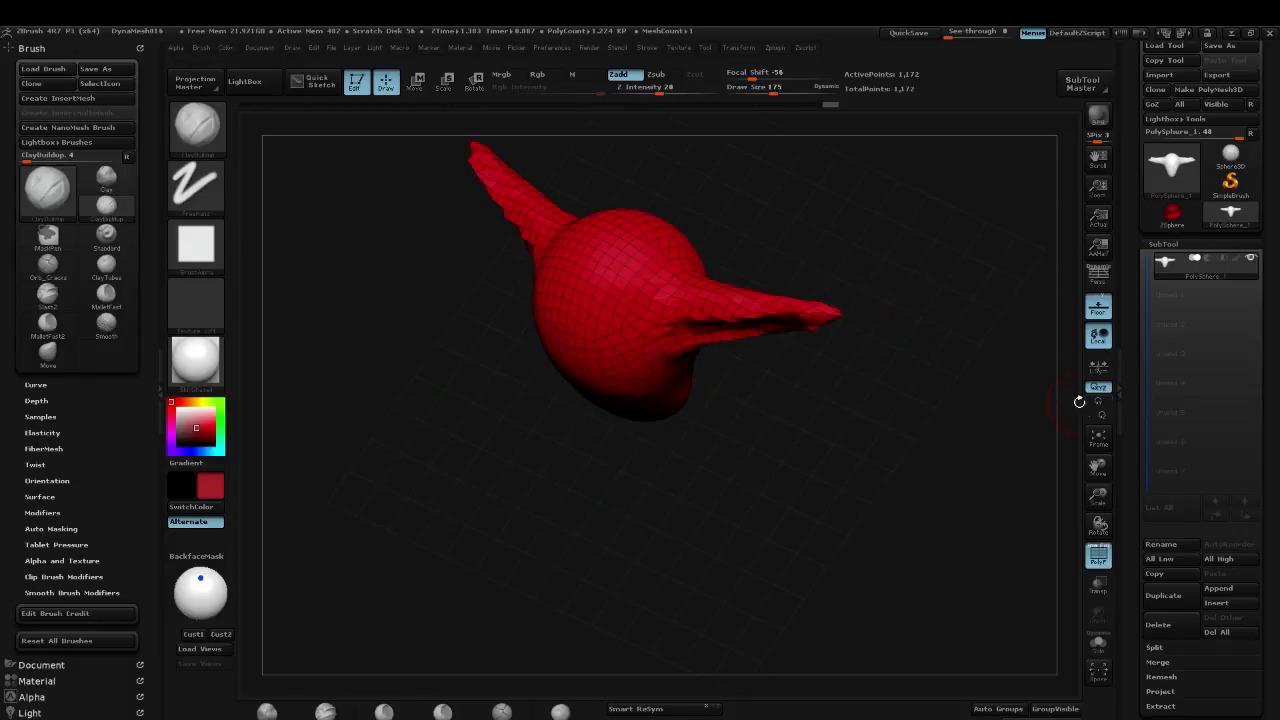
key("b")
key("i")
key("n")
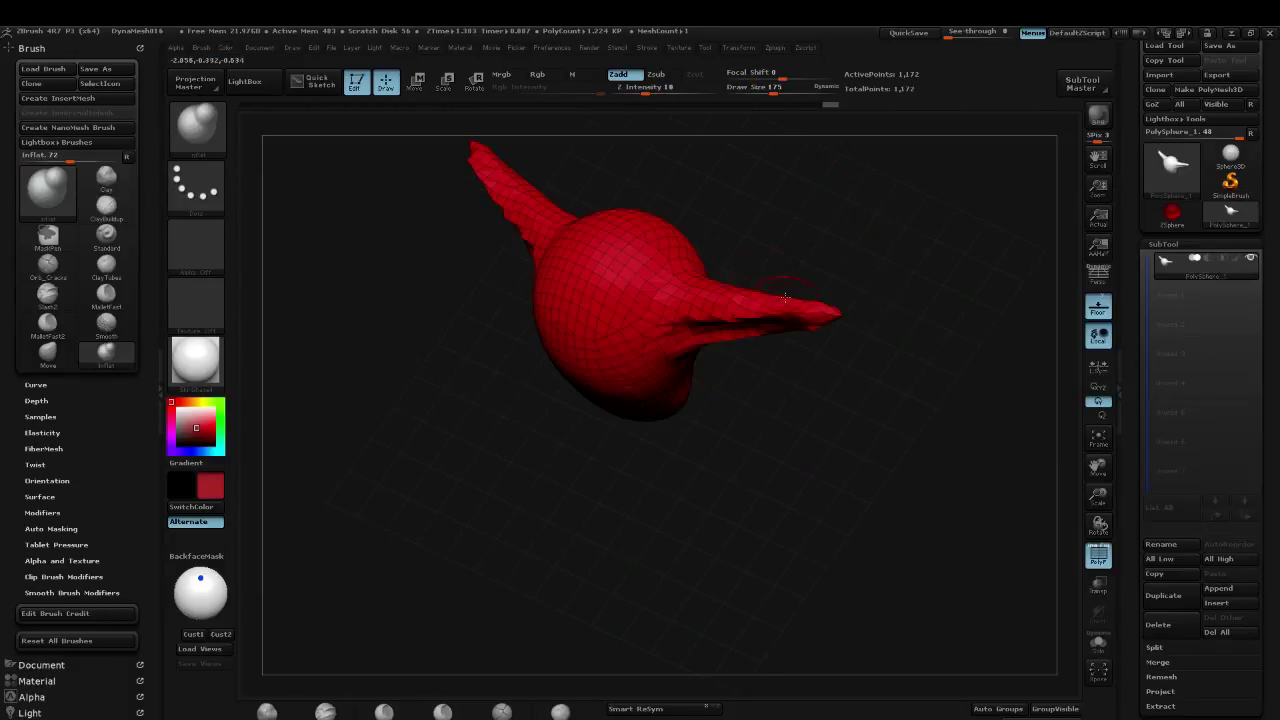
left_click_drag(804, 310, 723, 301)
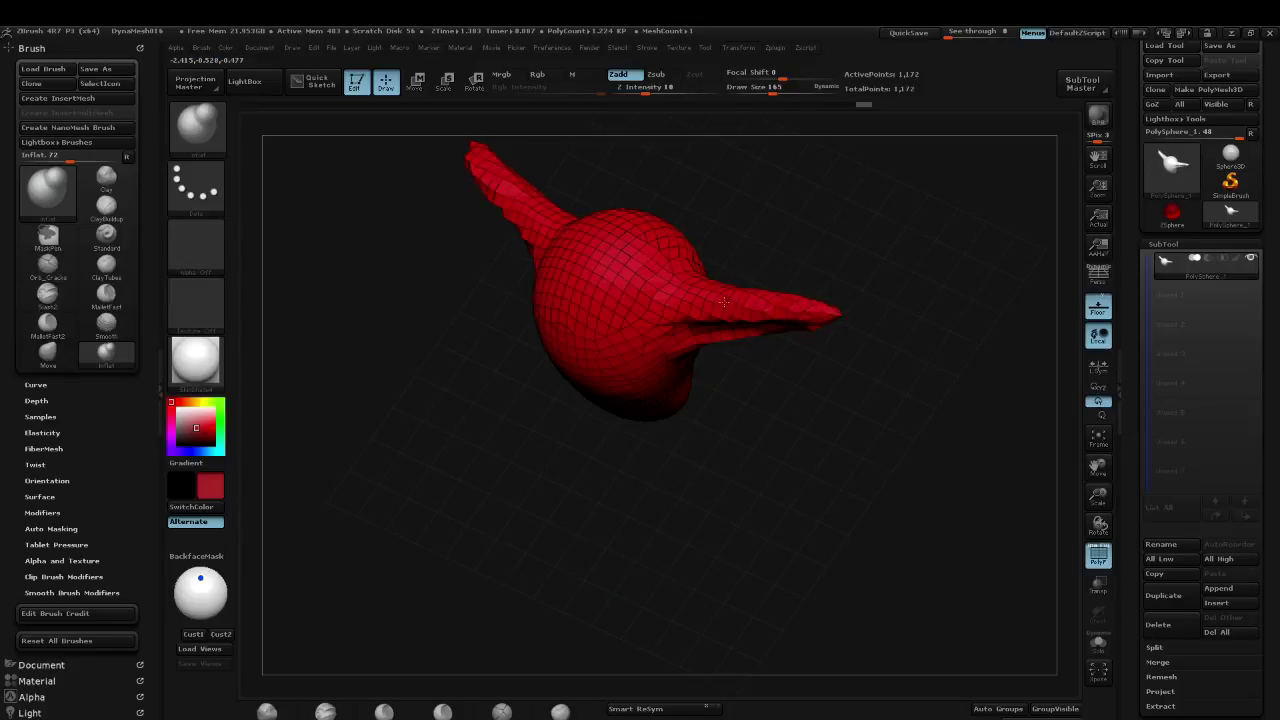
left_click_drag(937, 286, 869, 170)
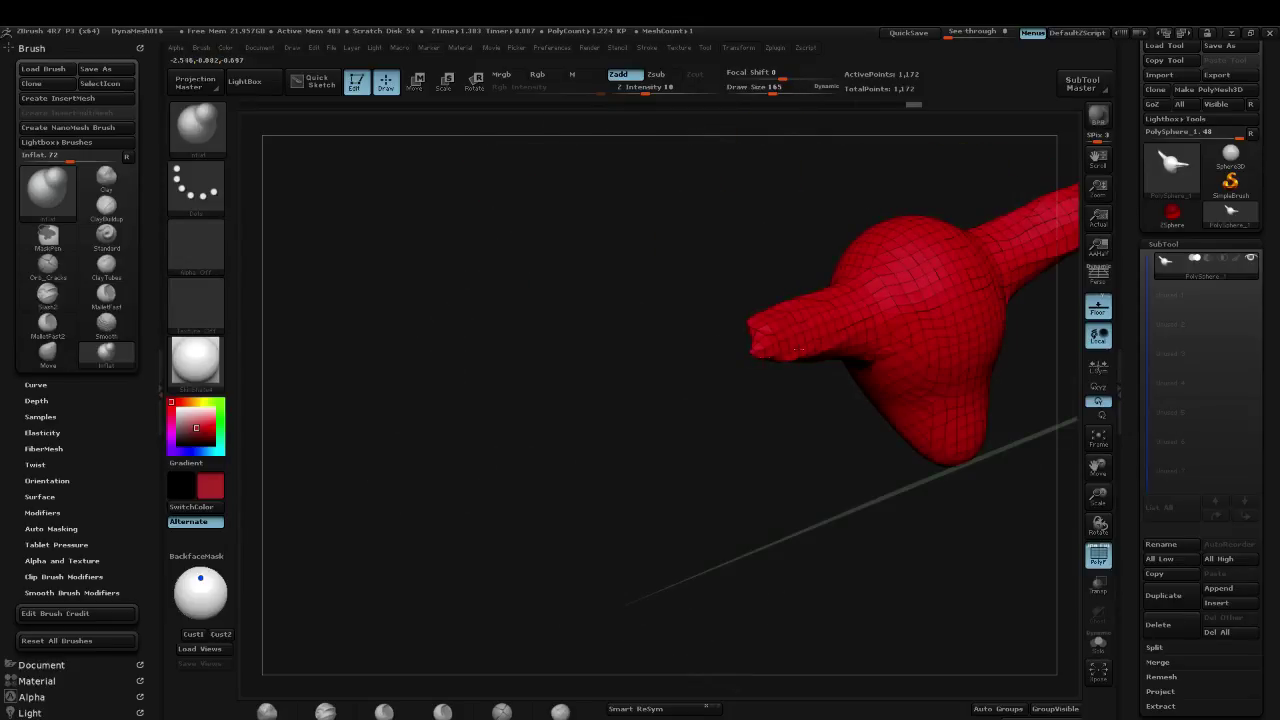
left_click_drag(830, 370, 900, 430)
Step: Inflate the arm tips at a draw size of about 226 and remesh the model with DynaMesh
left_click_drag(735, 563, 760, 534, "shift")
key("f")
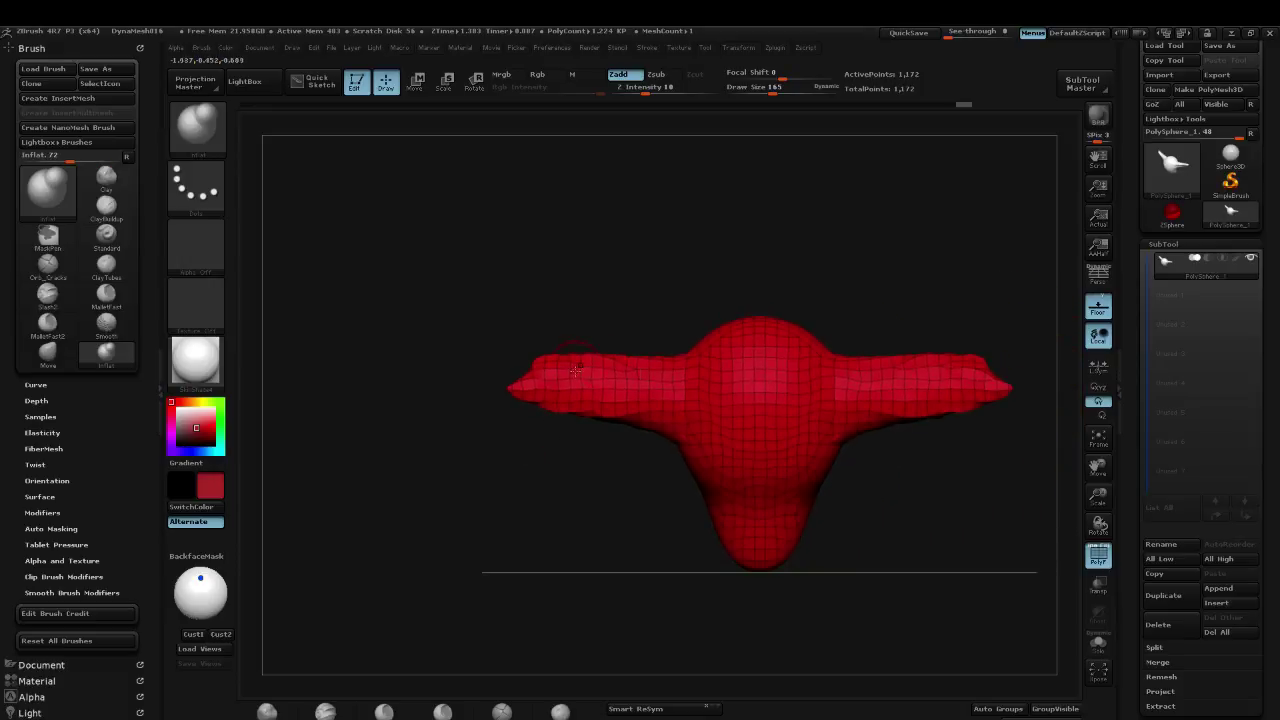
mouse_move(555, 350)
left_mouse_down()
mouse_move(530, 378)
mouse_move(598, 350)
left_mouse_up()
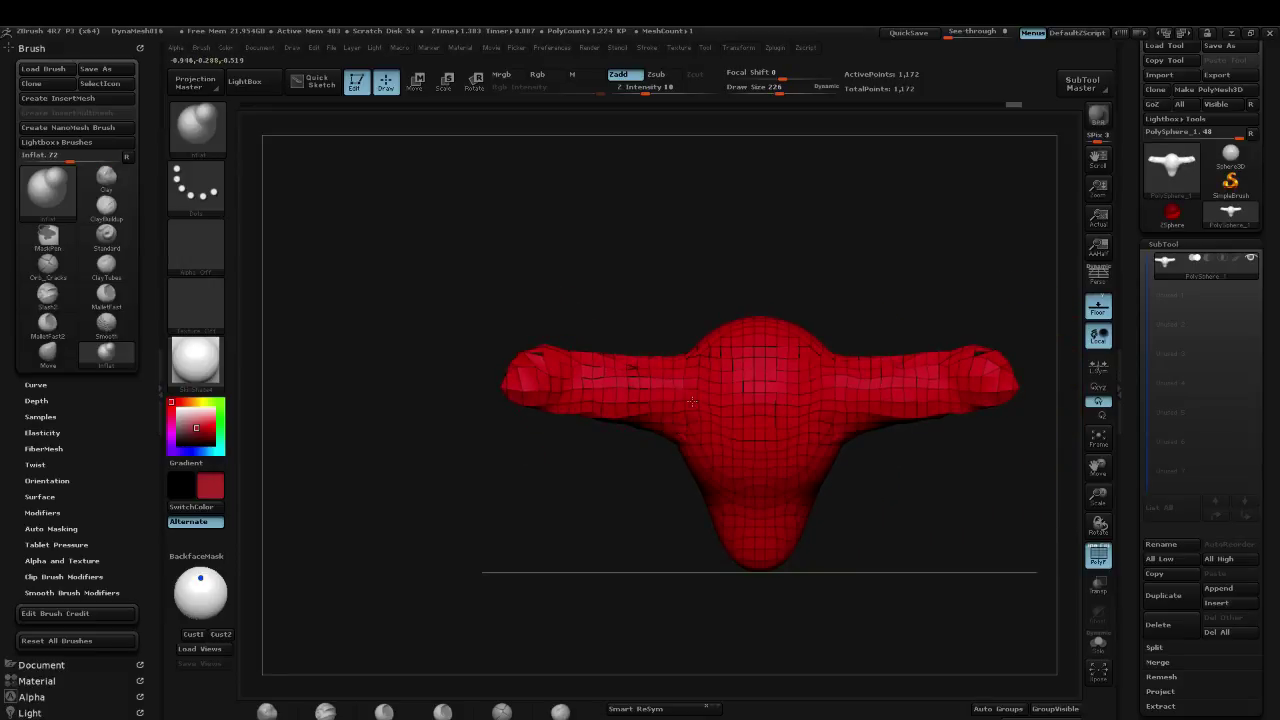
left_click_drag(398, 488, 617, 587, "ctrl")
left_click_drag(423, 463, 917, 436)
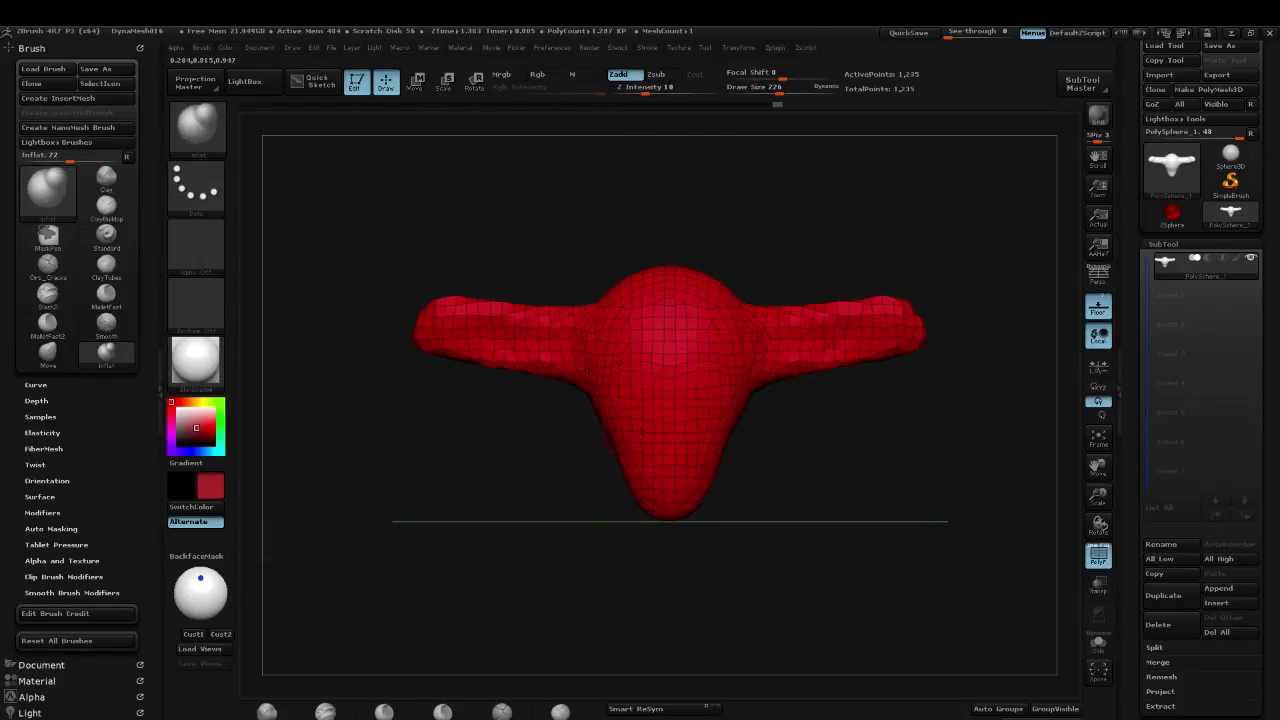
Step: Sculpt the eye areas and the ridge down the middle of the face with ClayBuildup at a draw size of about 186
key("b")
key("c")
key("b")
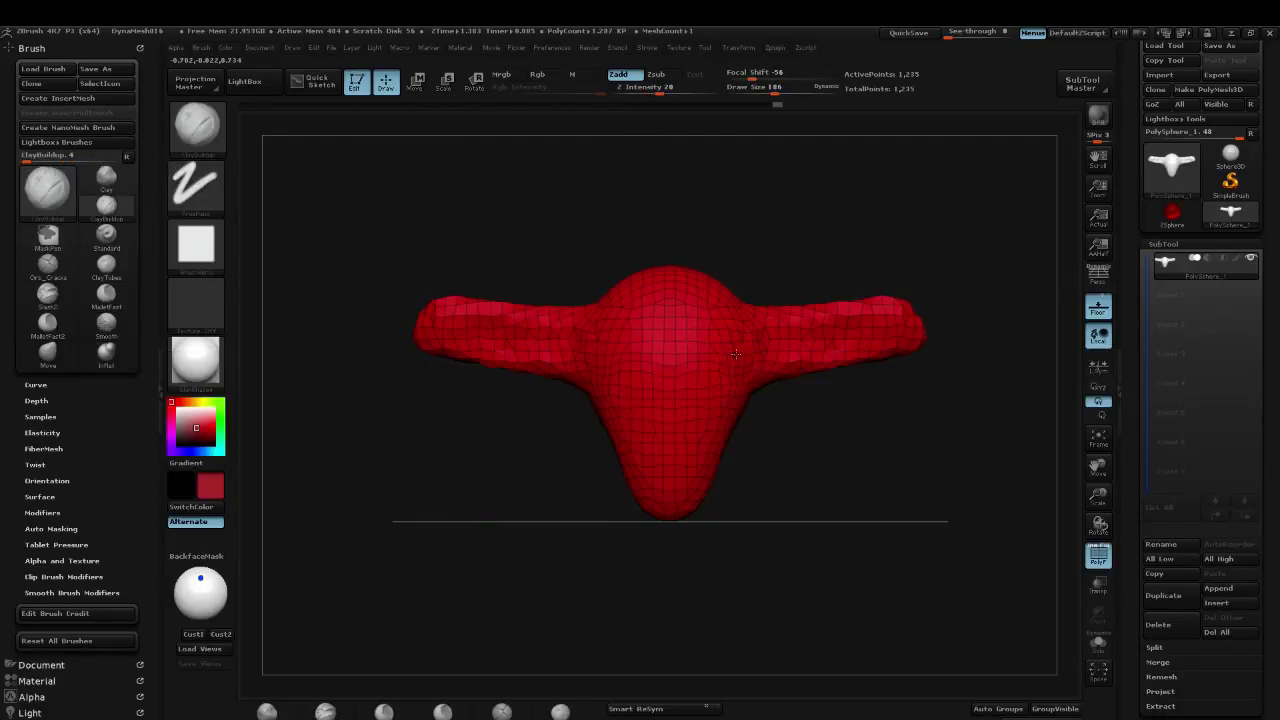
left_click_drag(724, 375, 726, 357)
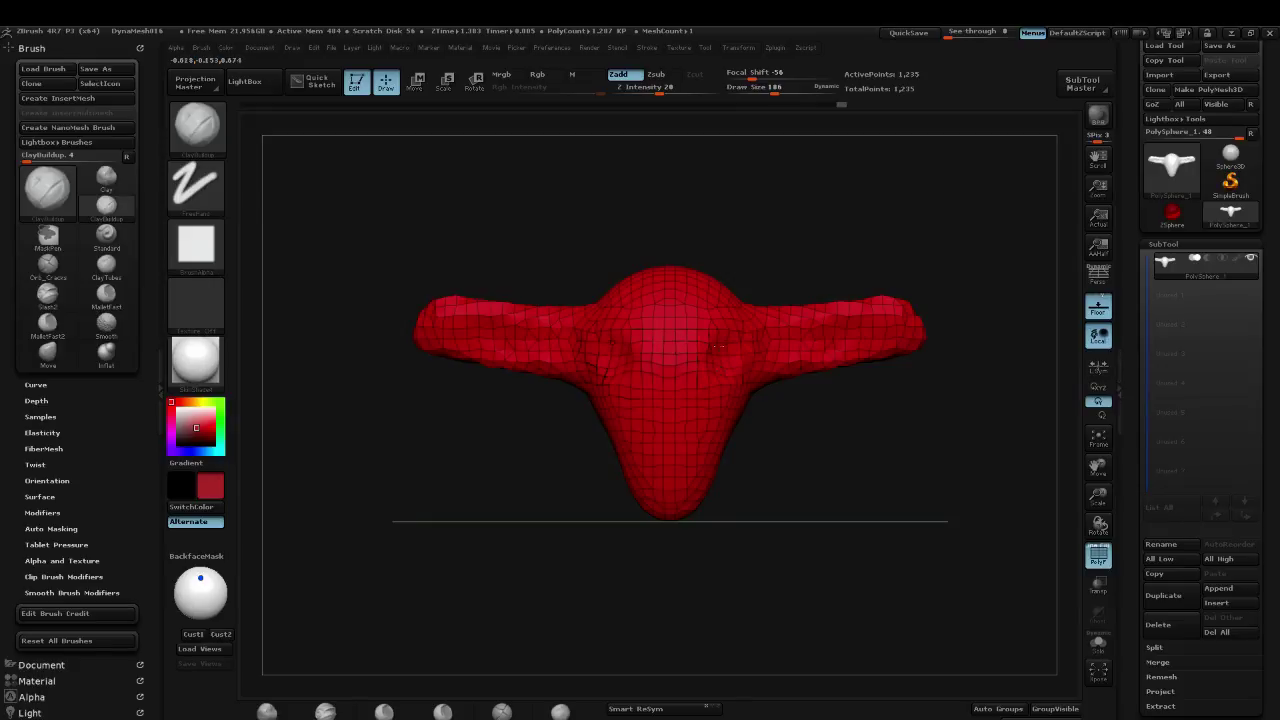
mouse_move(651, 342)
left_mouse_down()
mouse_move(672, 374)
mouse_move(660, 413)
left_mouse_up()
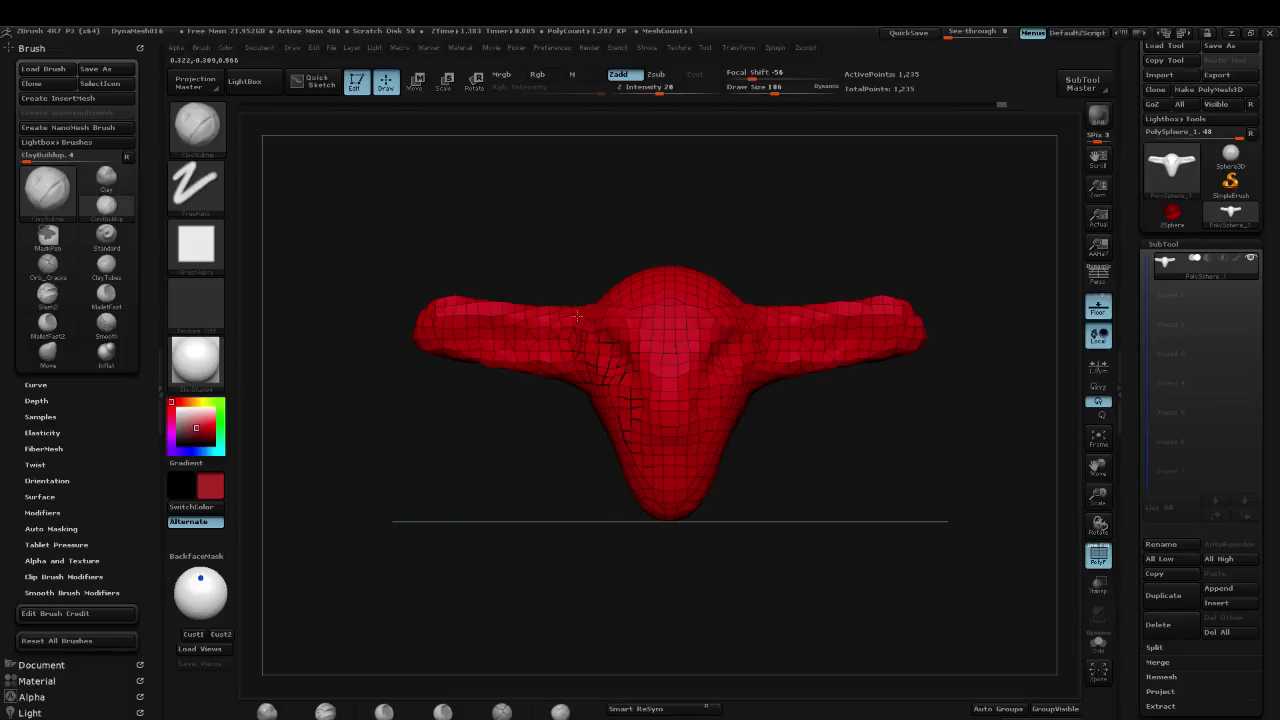
Step: Build up clay around the brow and the side of the face with ClayBuildup at a draw size of about 150
key("s")
left_click(651, 310)
key("s")
left_click(663, 401)
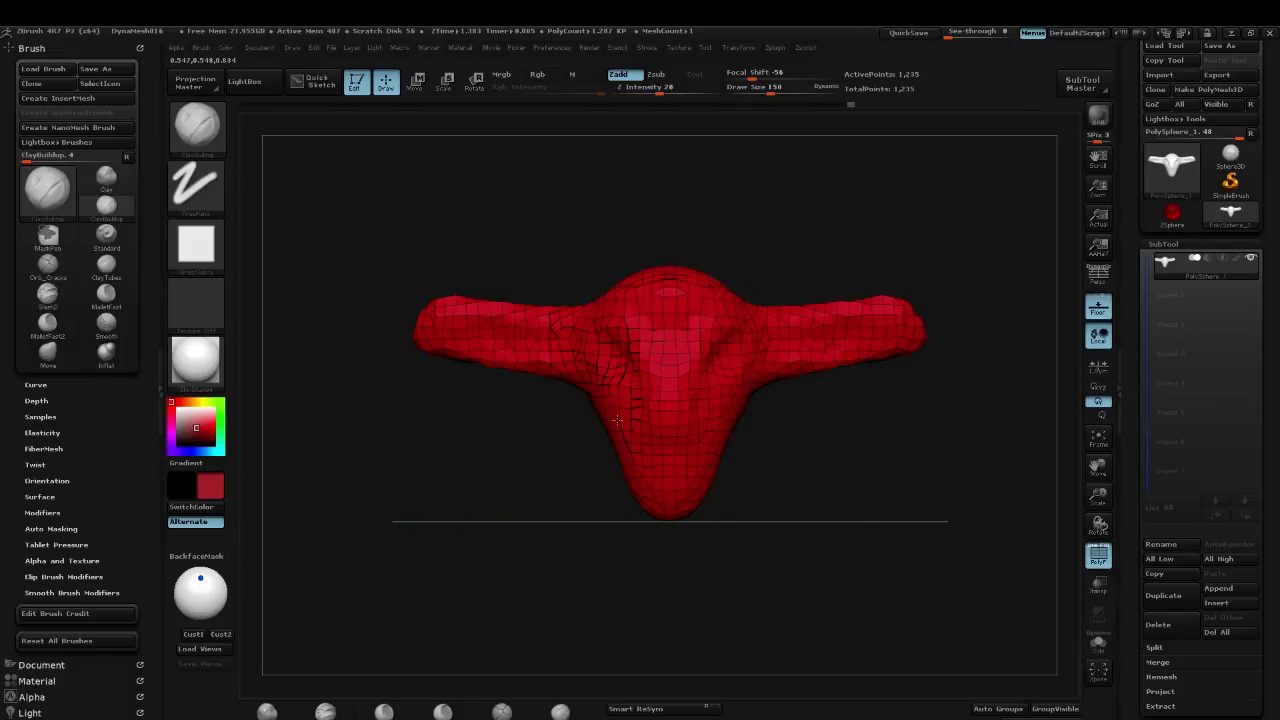
right_click_drag(593, 416, 610, 420)
key("s")
left_click(629, 412)
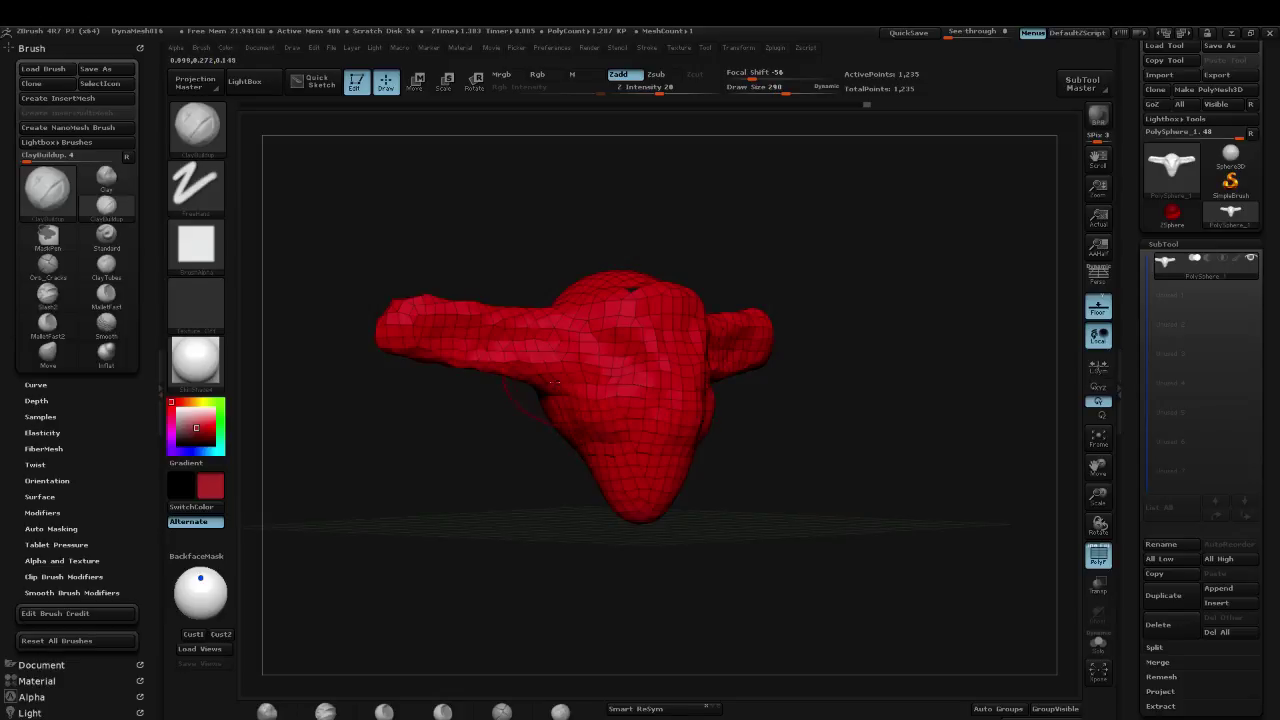
key("b")
key("m")
key("l")
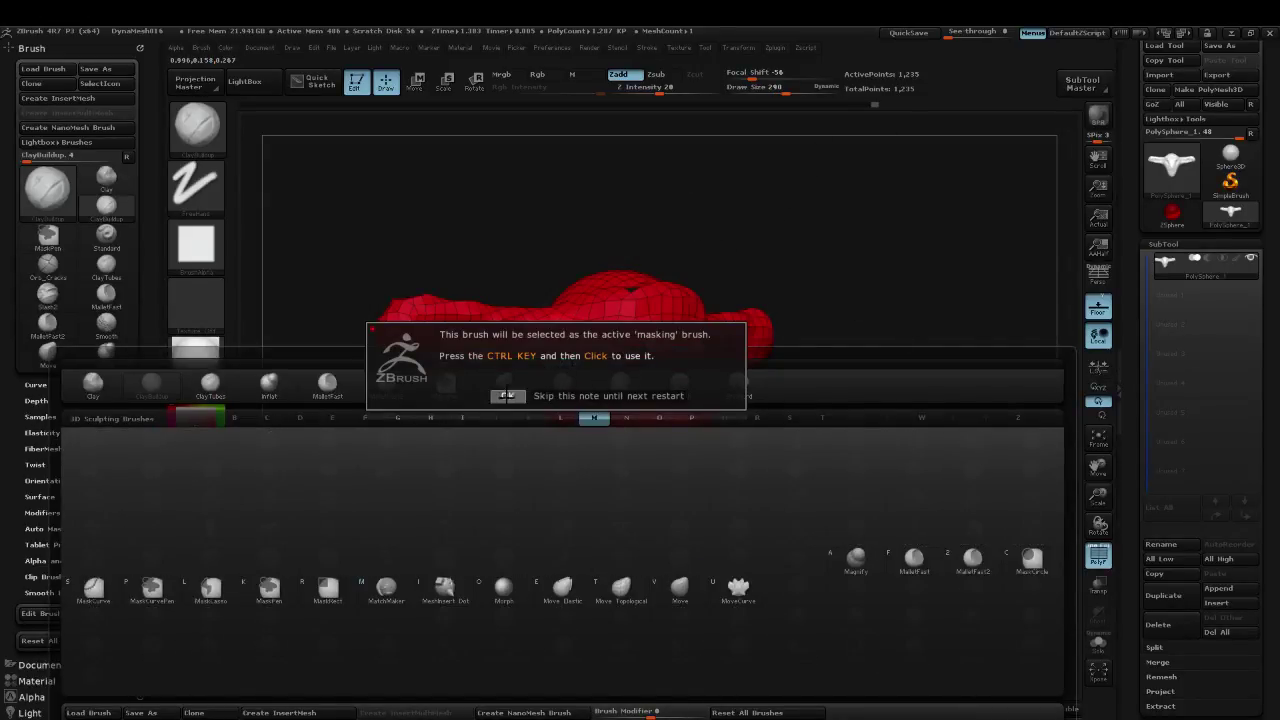
left_click(507, 395)
right_click_drag(840, 229, 832, 284)
key("b")
key("m")
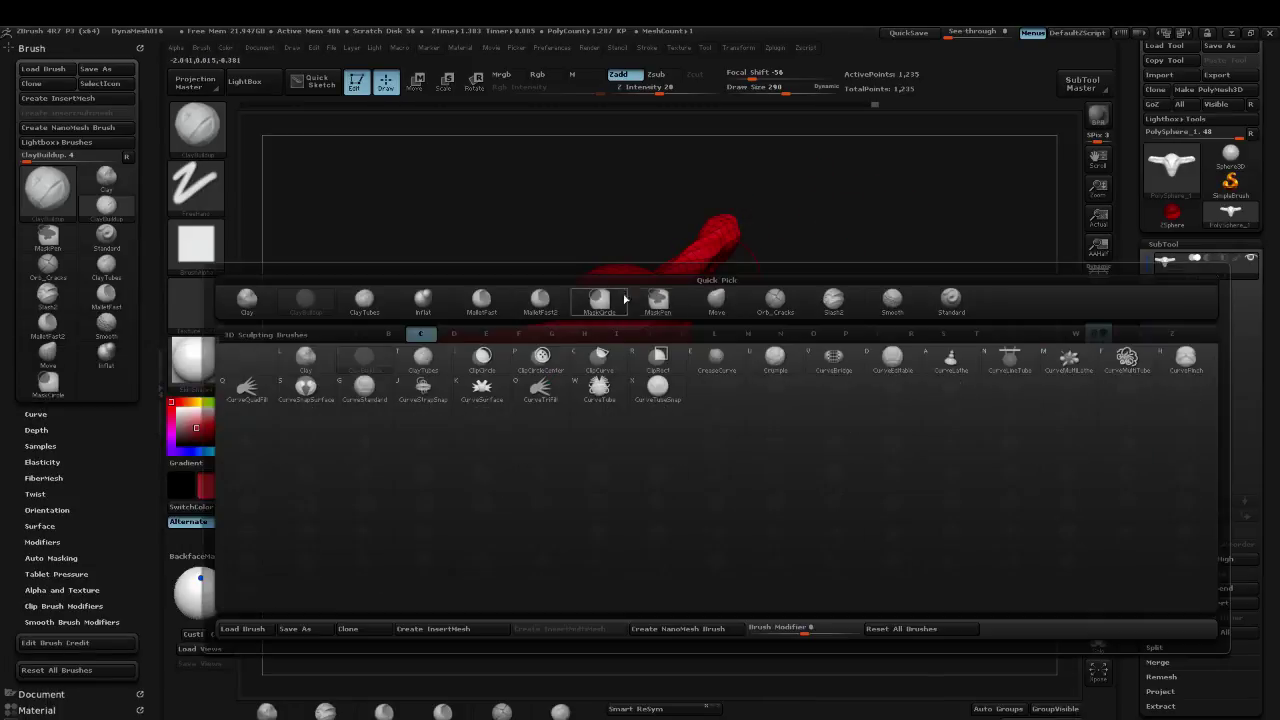
key("v")
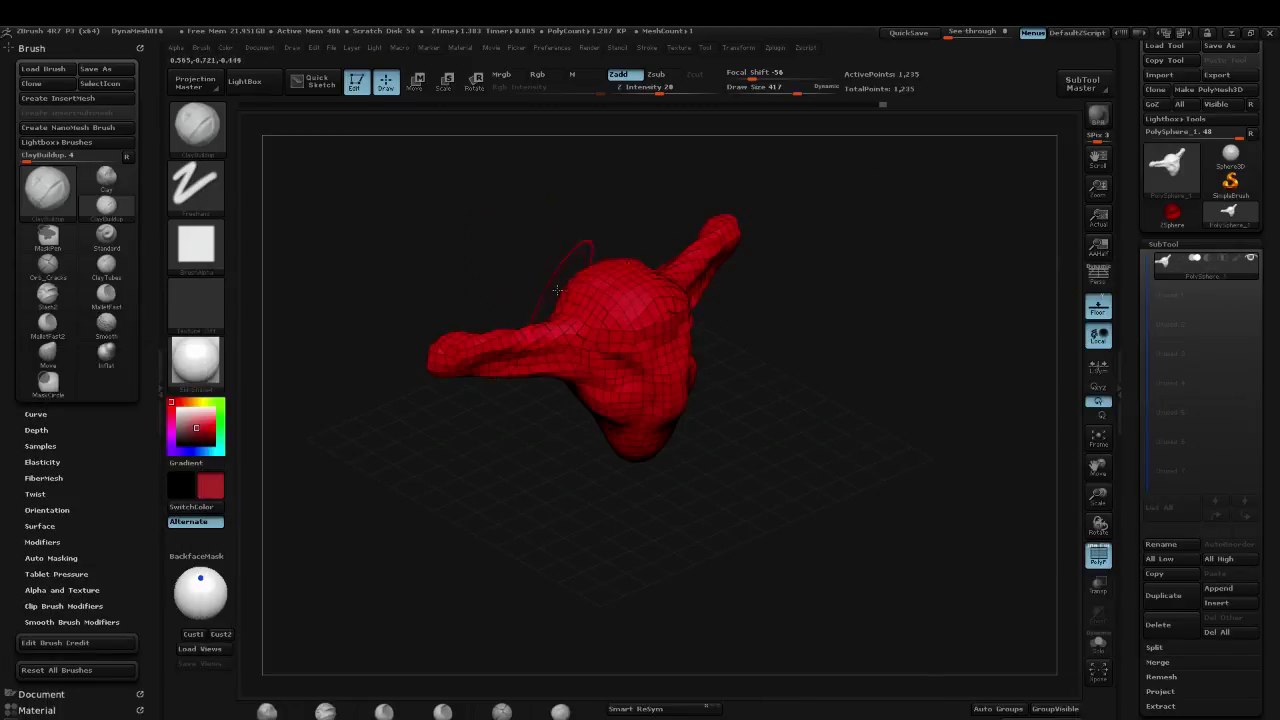
Step: Build up clay on the back of the head with ClayBuildup at a draw size of about 459
mouse_move(557, 290)
right_mouse_down()
mouse_move(568, 197)
mouse_move(563, 316)
right_mouse_up()
left_click_drag(599, 293, 602, 311)
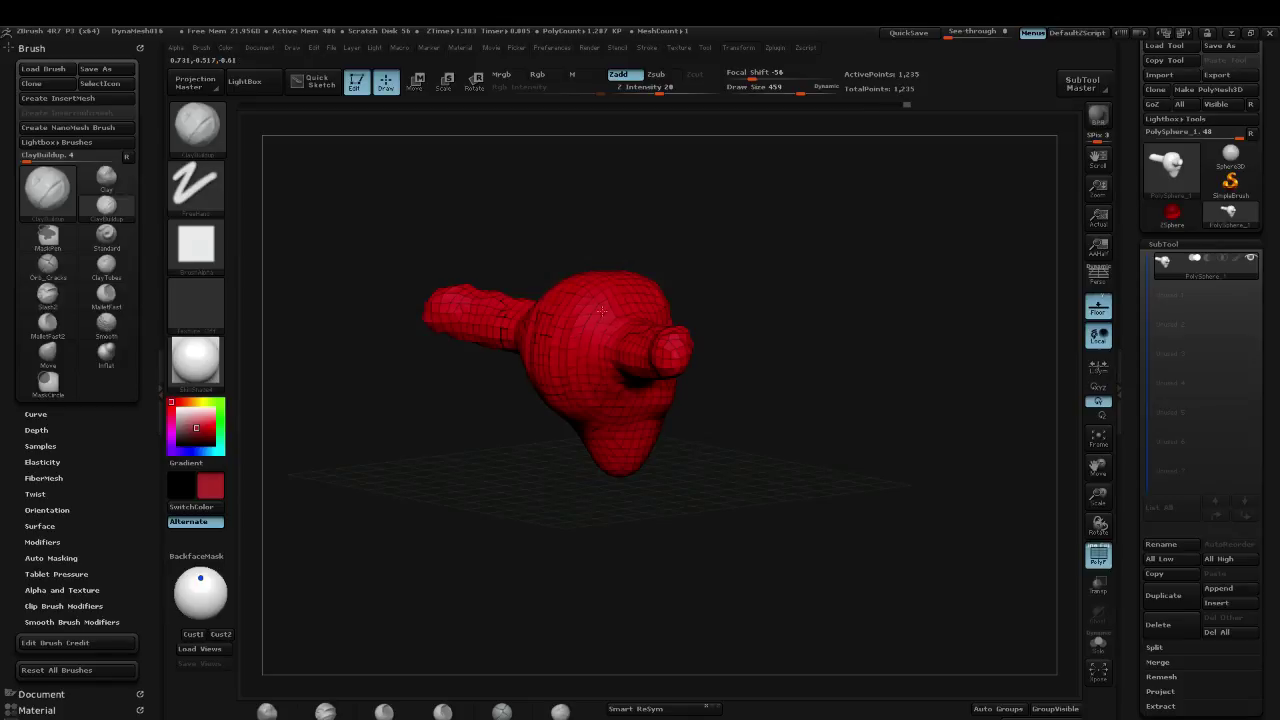
right_click_drag(753, 283, 635, 345)
mouse_move(602, 320)
left_mouse_down()
mouse_move(648, 344)
mouse_move(584, 345)
mouse_move(606, 396)
left_mouse_up()
right_click_drag(700, 450, 640, 400)
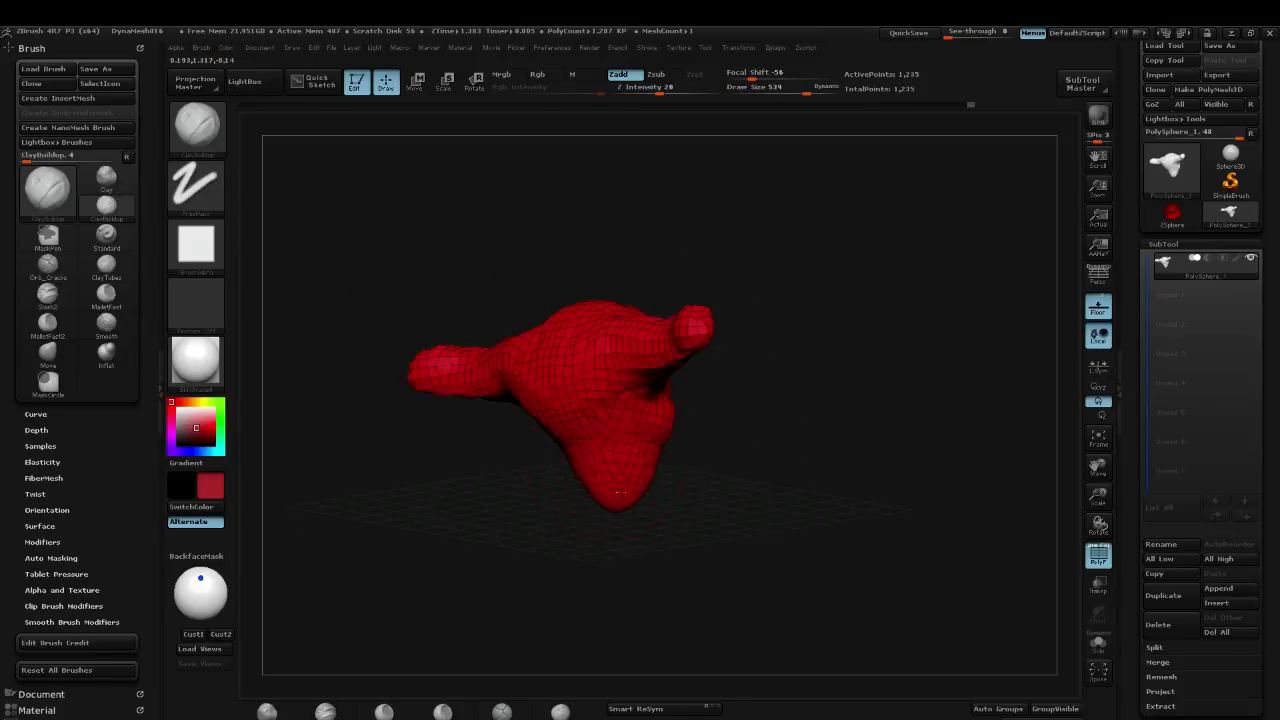
Step: Pull the lower face forward into a muzzle with the Move brush at a draw size of about 539
right_click_drag(760, 471, 826, 364)
key("b")
key("m")
key("v")
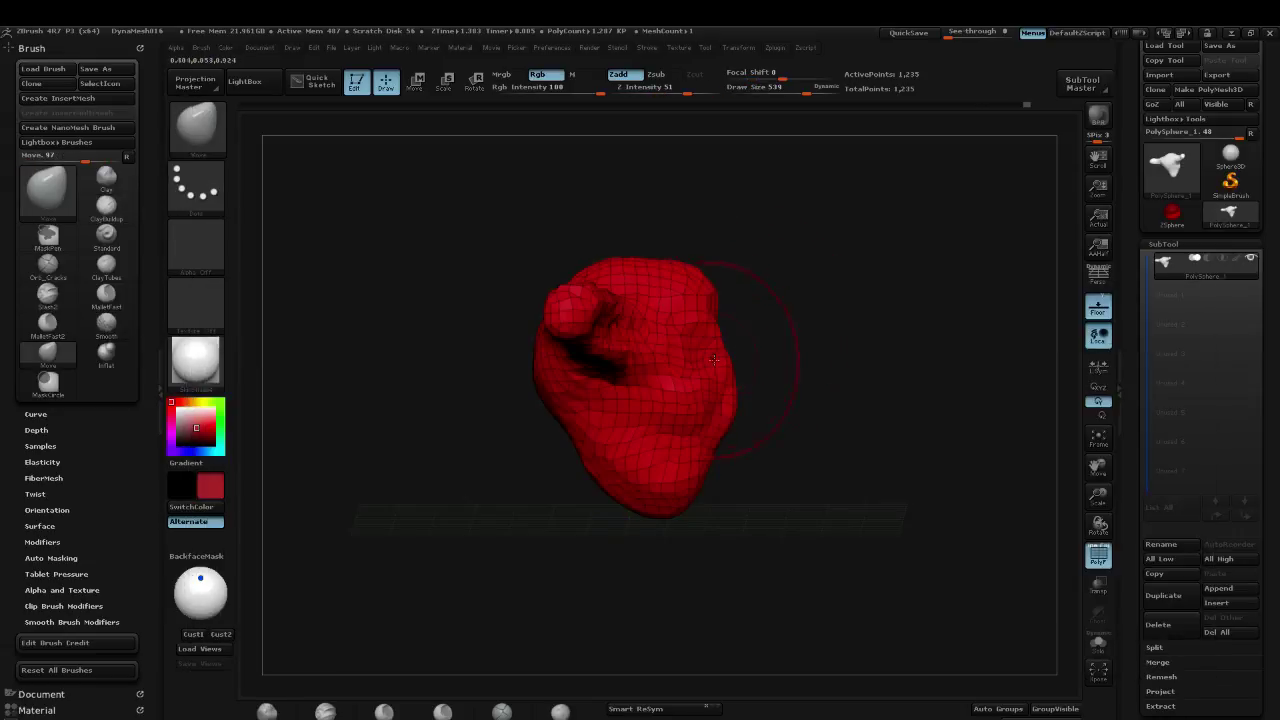
left_click_drag(742, 408, 765, 440)
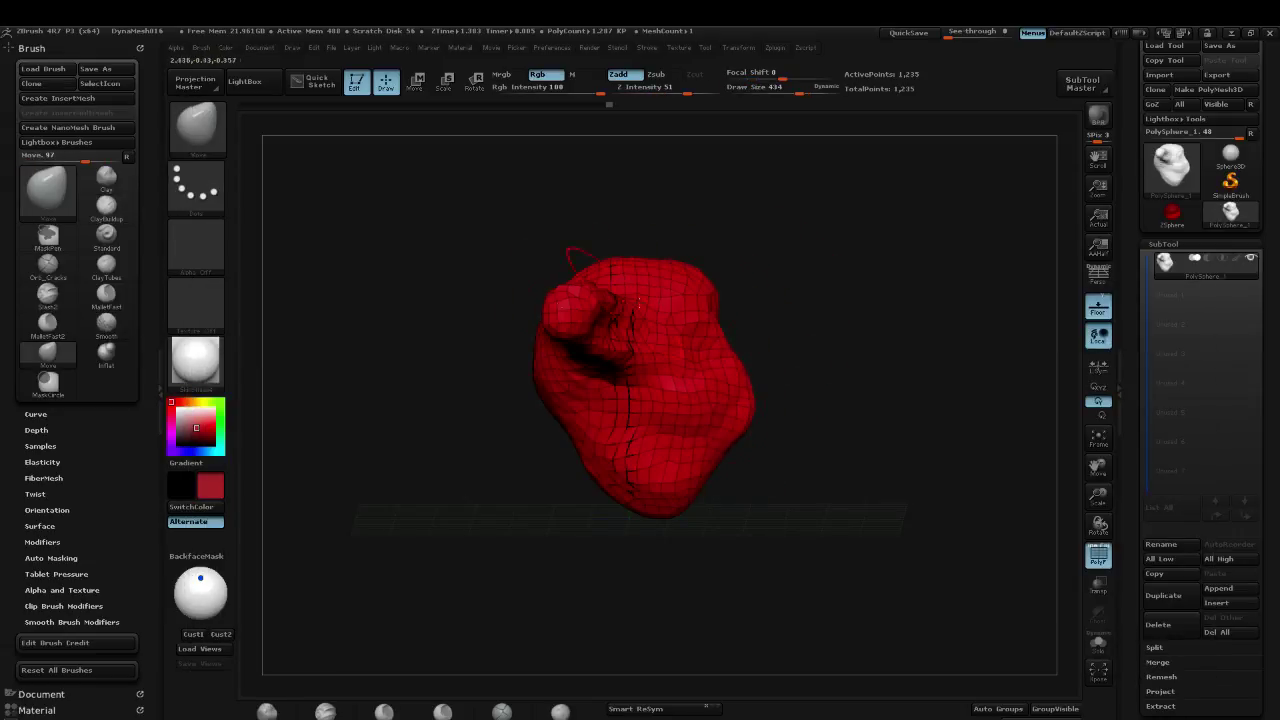
Step: Smooth the side arms into tapered, ear-like points
right_click_drag(648, 296, 476, 250)
left_click_drag(603, 312, 705, 299, "shift")
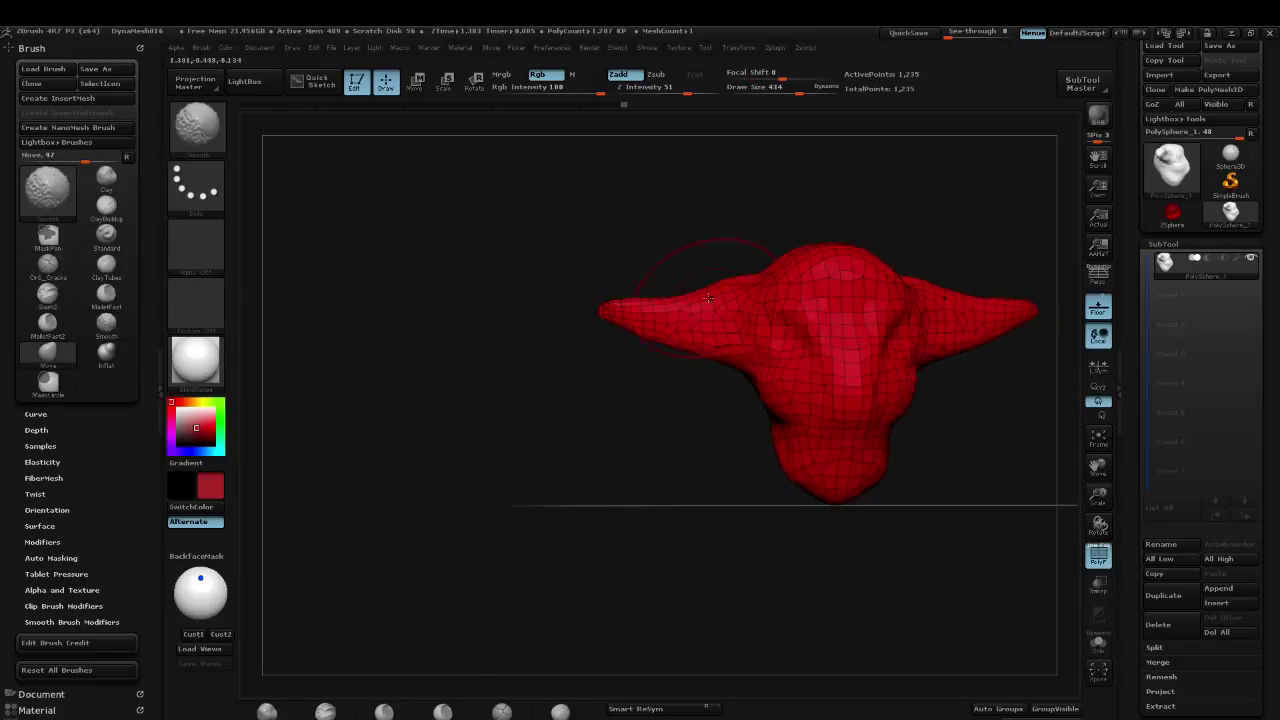
left_click_drag(686, 228, 491, 243, "alt")
left_click_drag(883, 325, 863, 361)
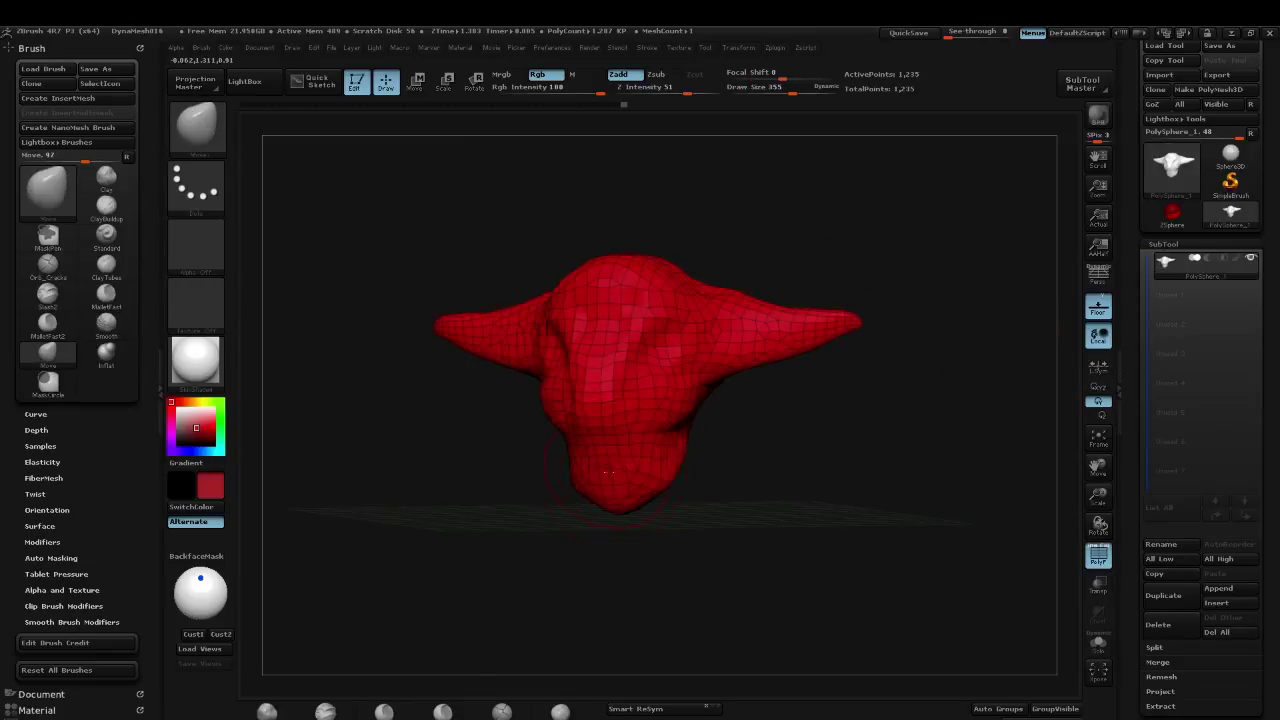
Step: Reshape the jaw and chin from the side with the Move brush at a draw size of about 560
mouse_move(730, 476)
left_mouse_down()
mouse_move(552, 466)
mouse_move(728, 447)
mouse_move(711, 471)
mouse_move(750, 475)
mouse_move(709, 456)
left_mouse_up()
key("bracketright")
key("s")
left_click_drag(700, 467, 667, 449)
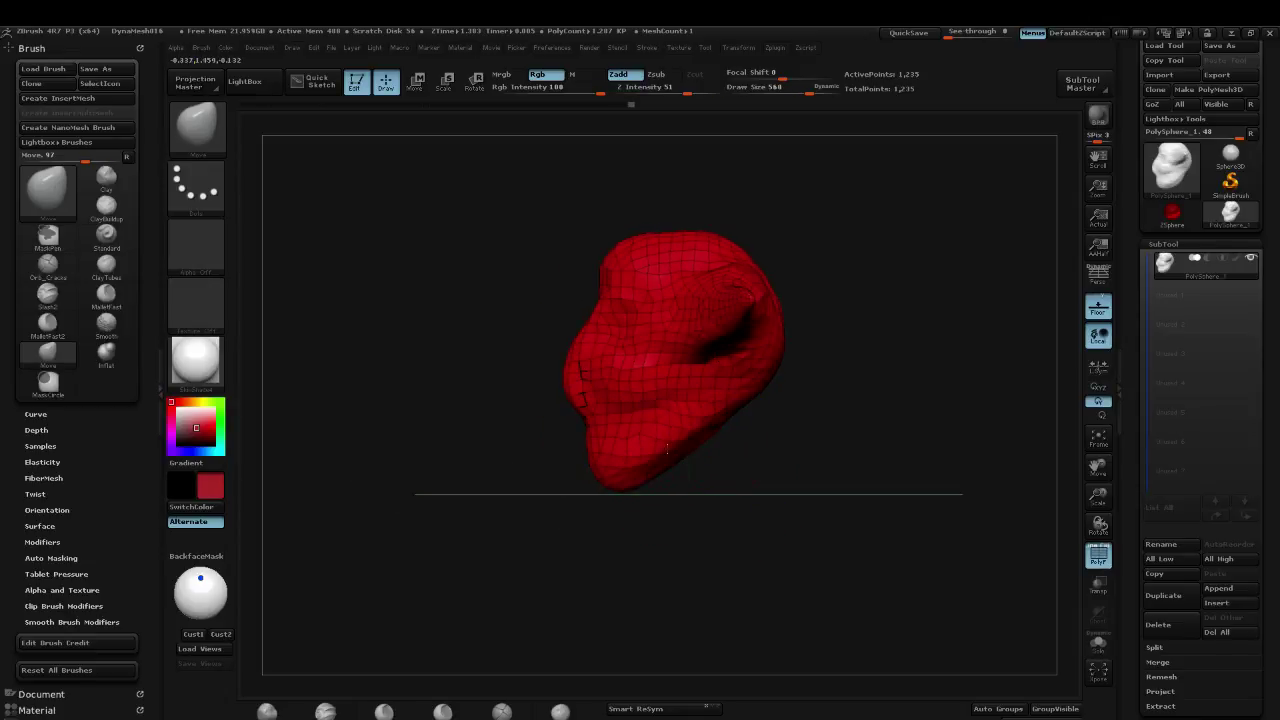
Step: Pull a neck down from beneath the head with the SnakeHook brush at a draw size of about 311 and remesh with DynaMesh
key("b")
key("s")
key("h")
mouse_move(756, 437)
left_mouse_down()
mouse_move(816, 443)
mouse_move(728, 439)
left_mouse_up()
key("s")
key("s")
left_click_drag(718, 430, 737, 512)
mouse_move(812, 480)
left_mouse_down()
mouse_move(867, 469)
mouse_move(953, 321)
left_mouse_up()
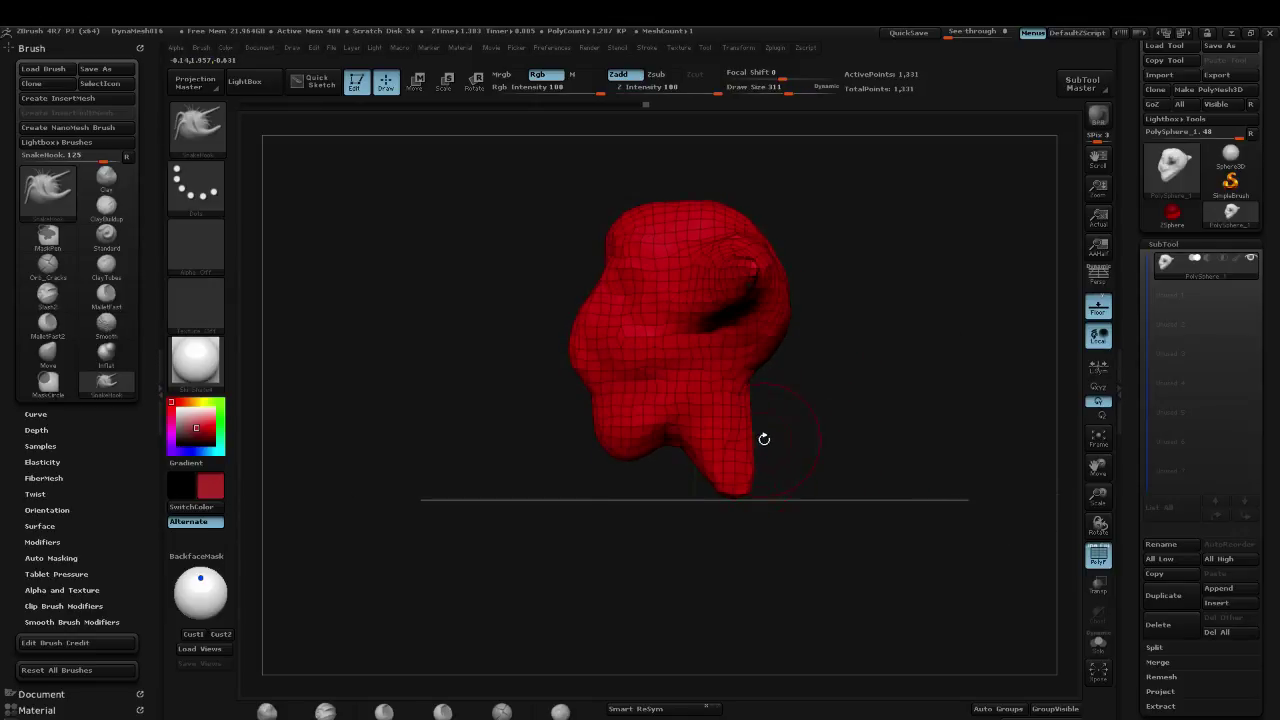
Step: Widen and lengthen the neck with the Move brush at a draw size of about 442
key("b")
key("m")
key("v")
key("s")
left_click_drag(729, 497, 733, 497)
mouse_move(729, 488)
left_mouse_down()
mouse_move(705, 505)
mouse_move(750, 502)
left_mouse_up()
key("s")
left_click_drag(728, 486, 752, 488)
left_click_drag(752, 441, 762, 440)
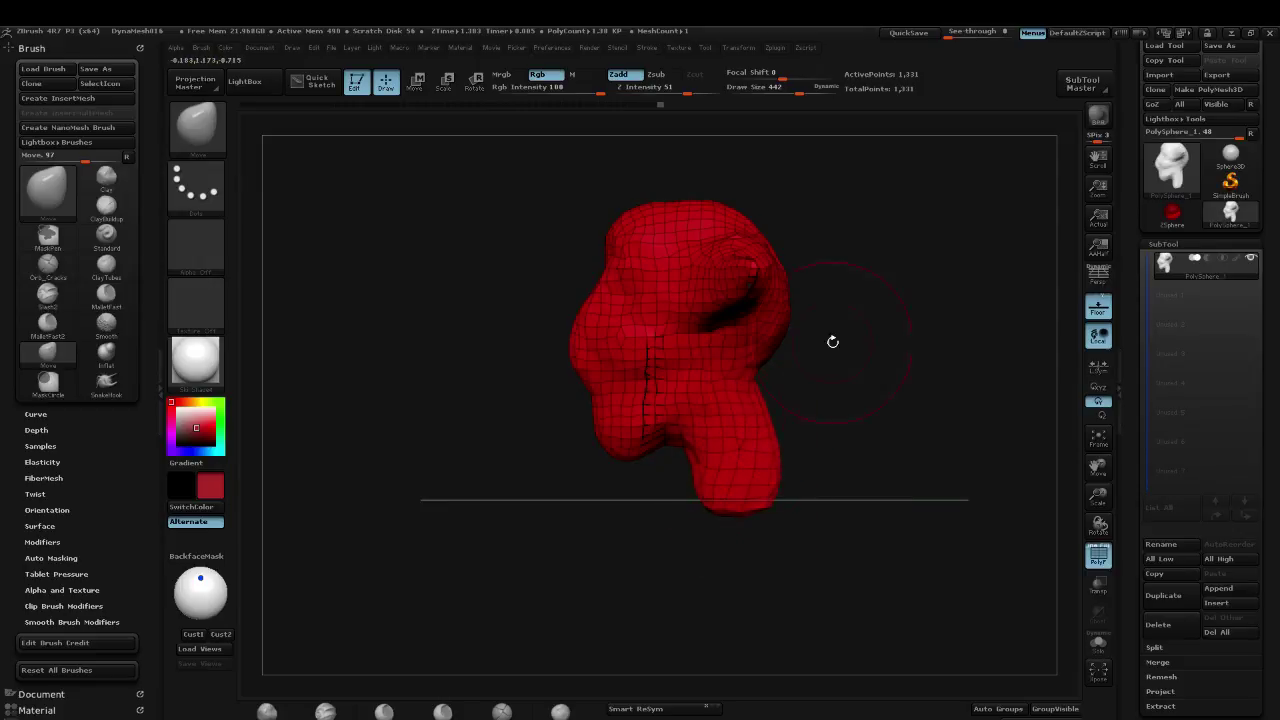
Step: Reshape the skull and the sides of the face with the Move brush at a draw size of about 503
key("s")
left_click_drag(757, 344, 749, 332)
mouse_move(880, 328)
left_mouse_down()
mouse_move(901, 337)
mouse_move(917, 374)
mouse_move(903, 434)
left_mouse_up()
left_click_drag(731, 303, 734, 317)
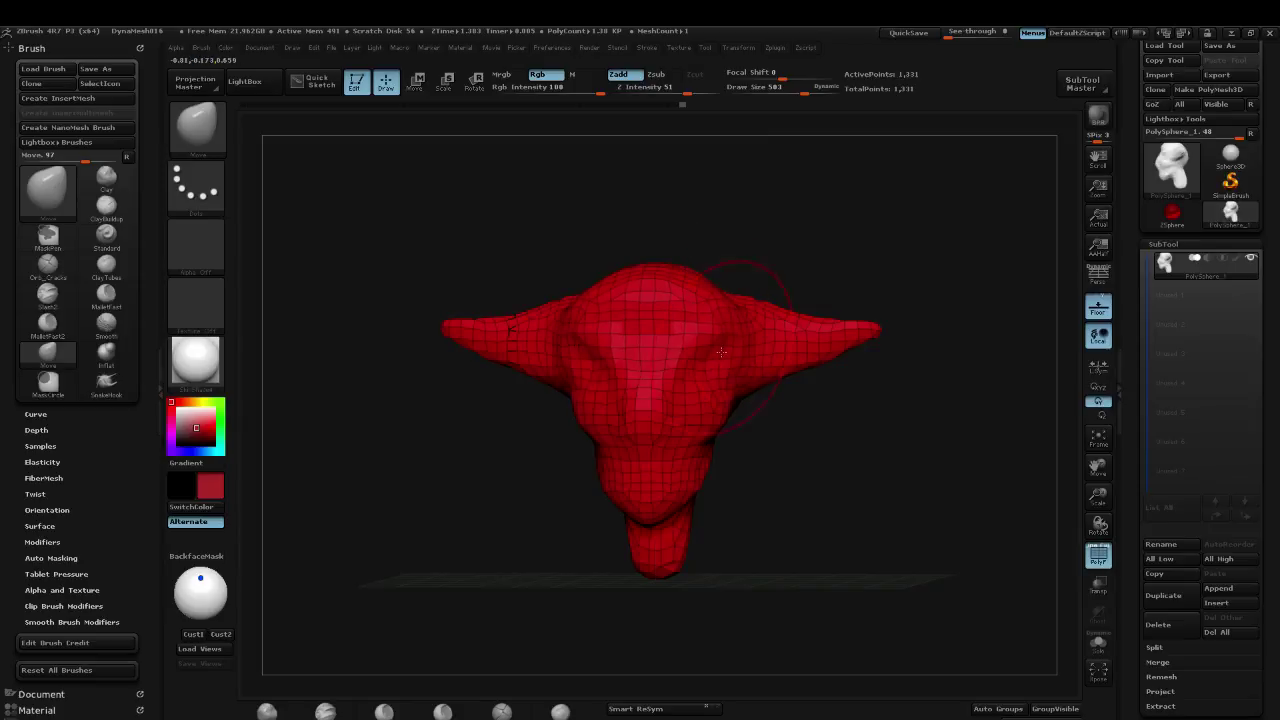
left_click_drag(818, 399, 690, 414)
key("s")
left_click_drag(646, 313, 683, 323)
key("s")
key("s")
left_click_drag(533, 425, 551, 406, "shift")
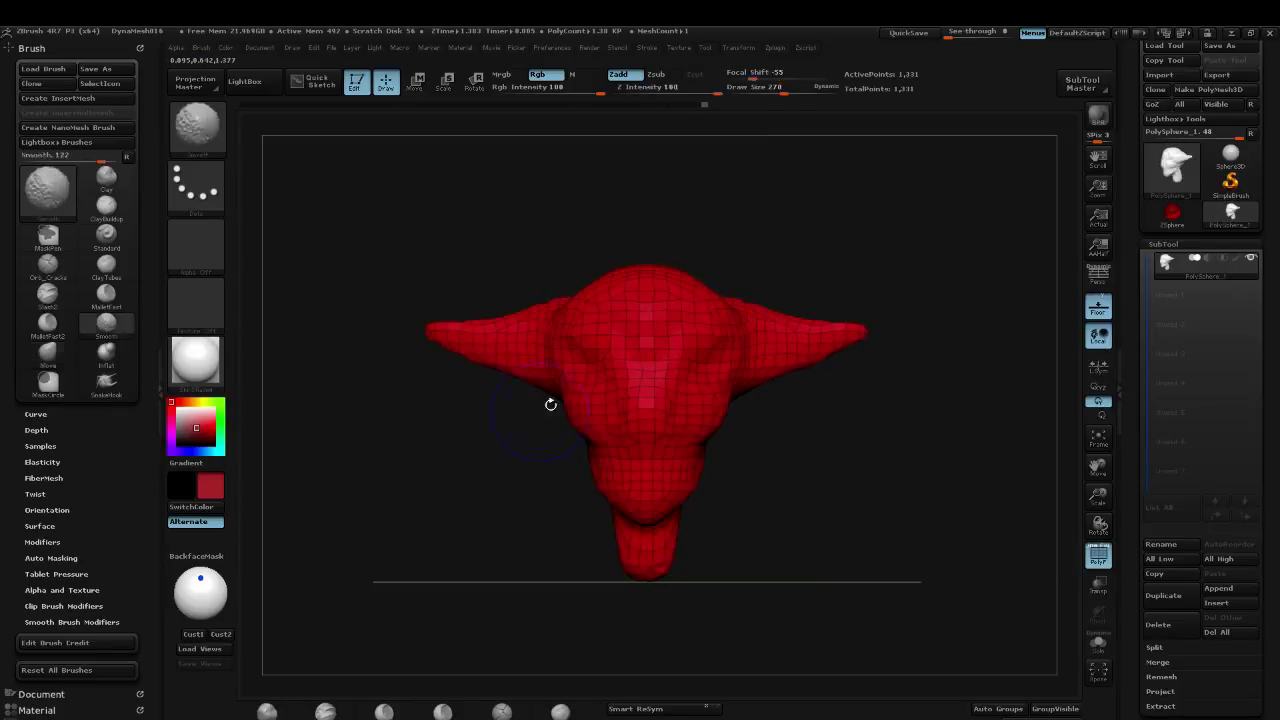
Step: Remesh the reshaped head with DynaMesh and set the draw size to about 417
key("s")
mouse_move(880, 490)
left_mouse_down("alt")
mouse_move(883, 466)
mouse_move(755, 445)
mouse_move(914, 471)
mouse_move(982, 590)
left_mouse_up("alt")
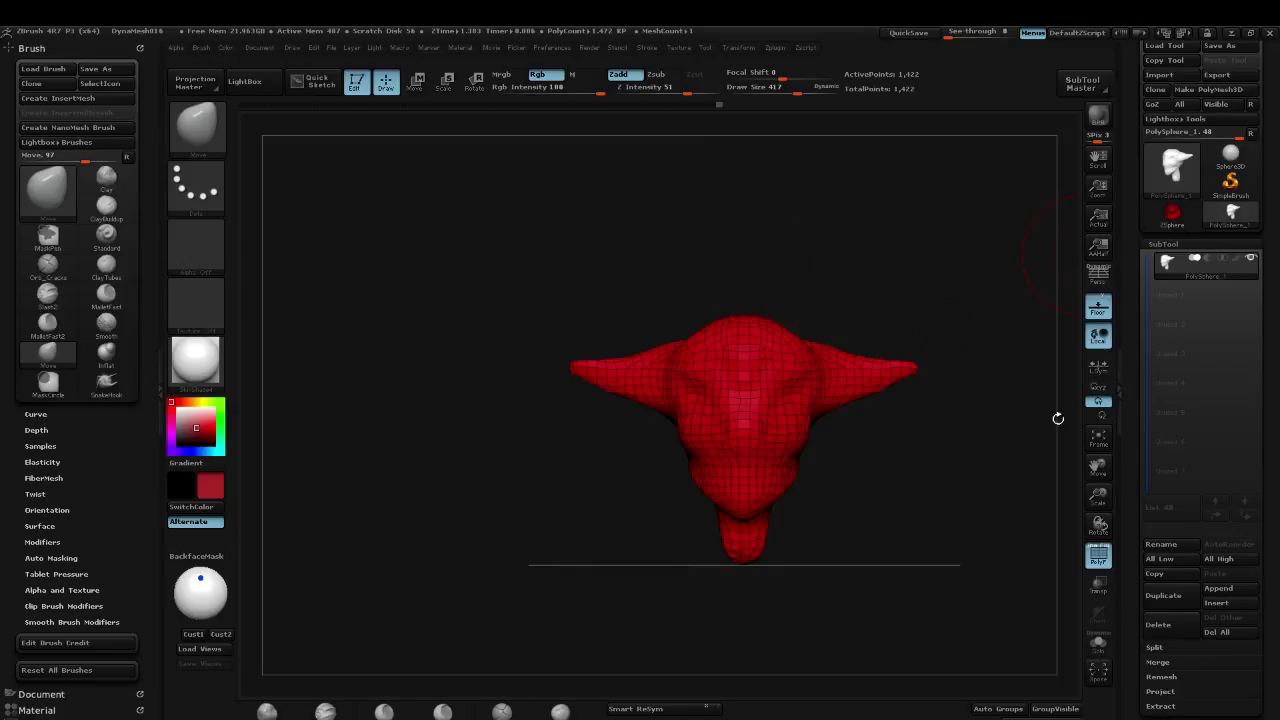
left_click_drag(878, 233, 848, 238, "alt")
Step: Open the DynaMesh geometry settings and set the resolution to 32
left_click_drag(1271, 582, 1258, 335)
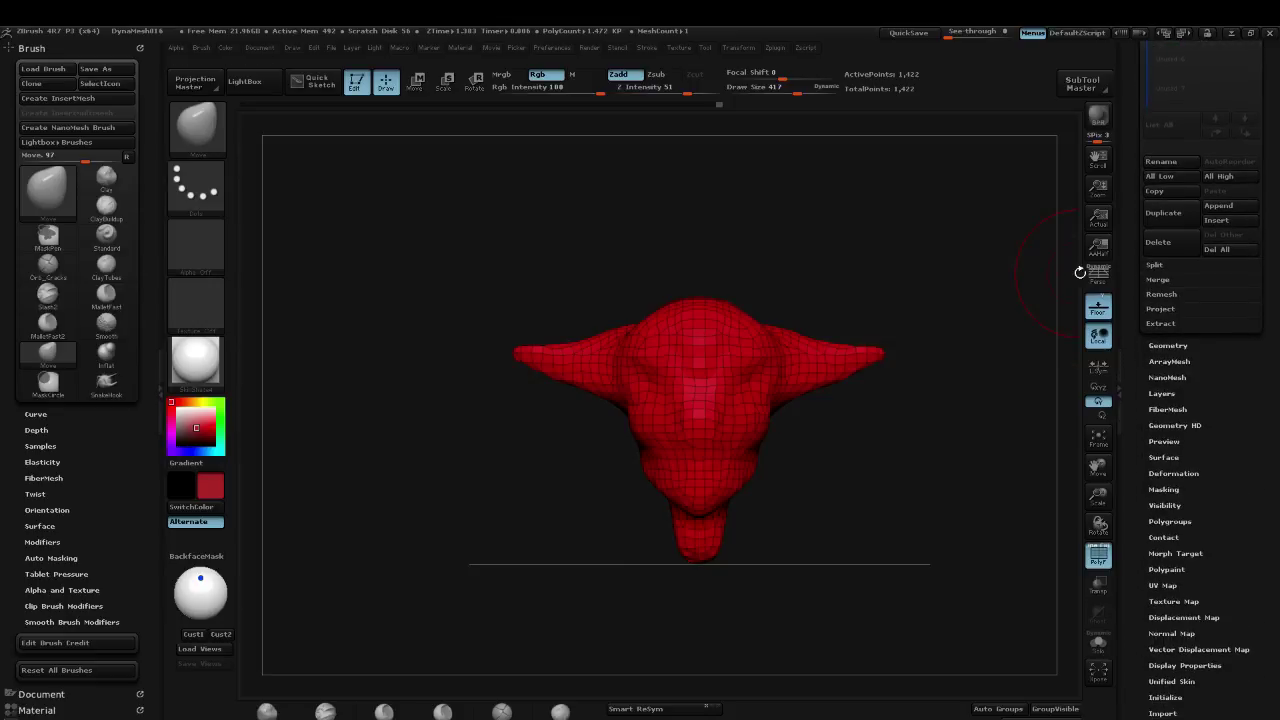
left_click(1166, 345)
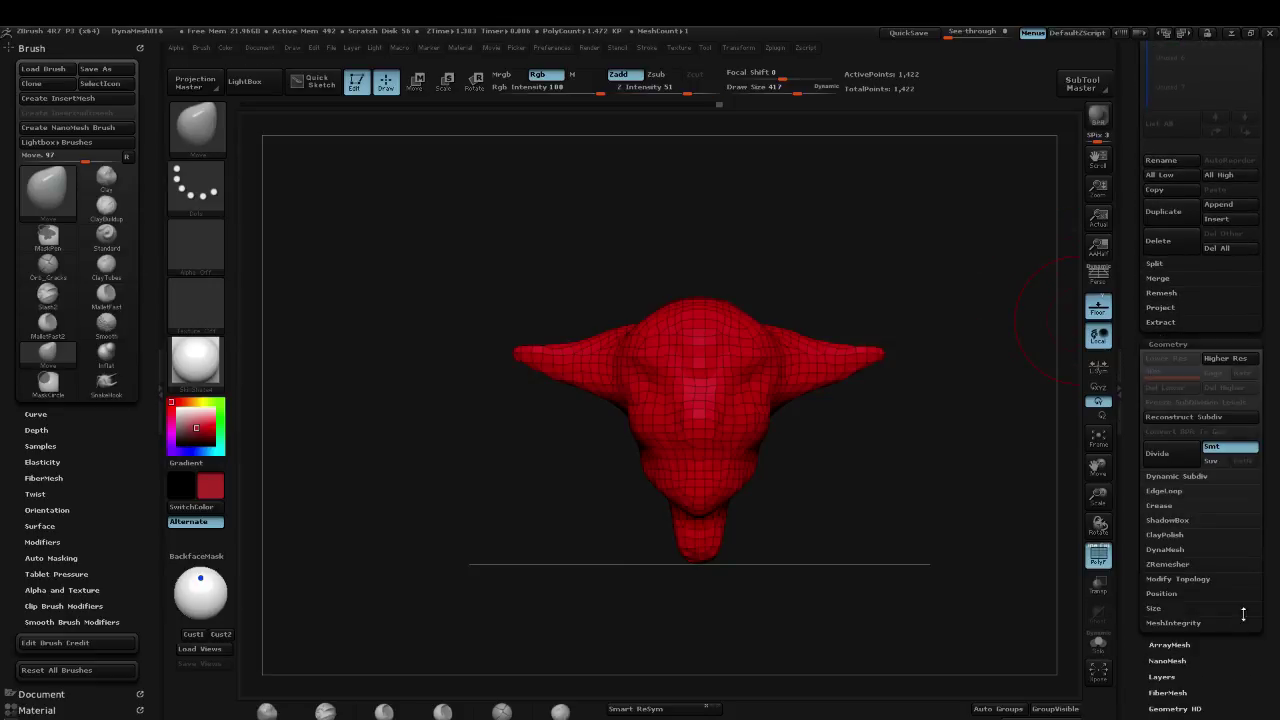
left_click(1172, 549)
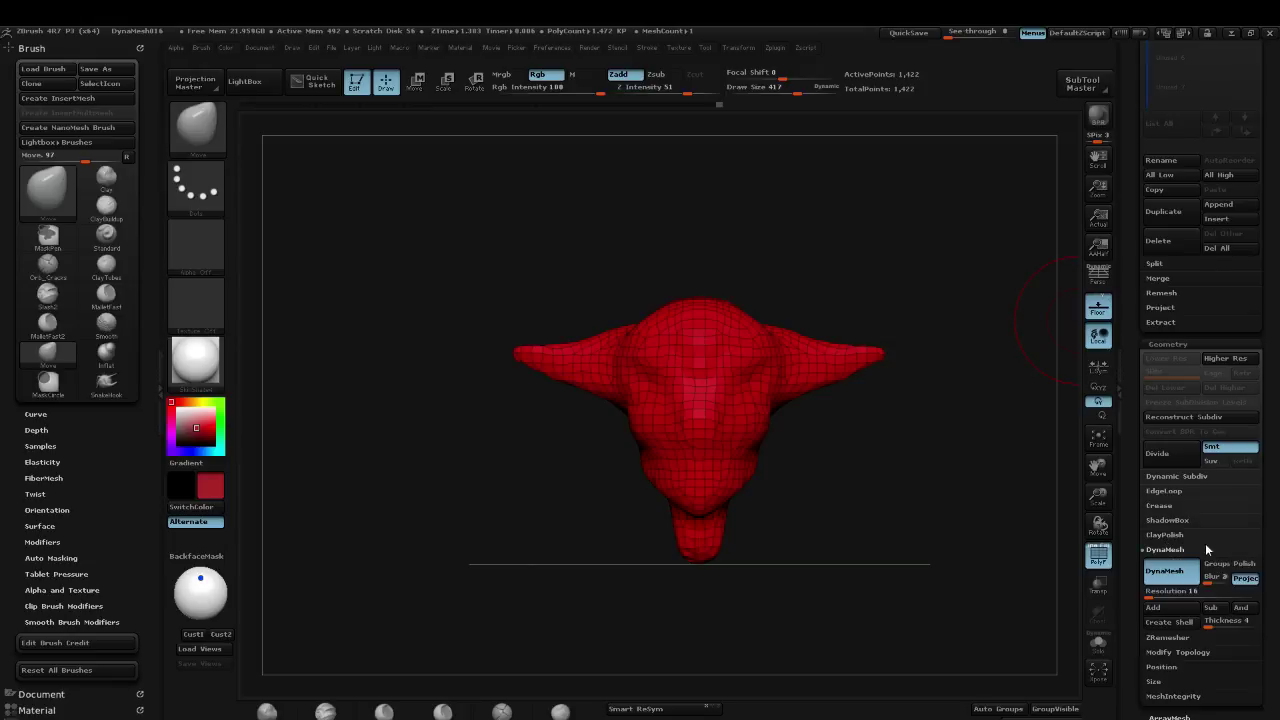
left_click_drag(1271, 553, 1266, 316)
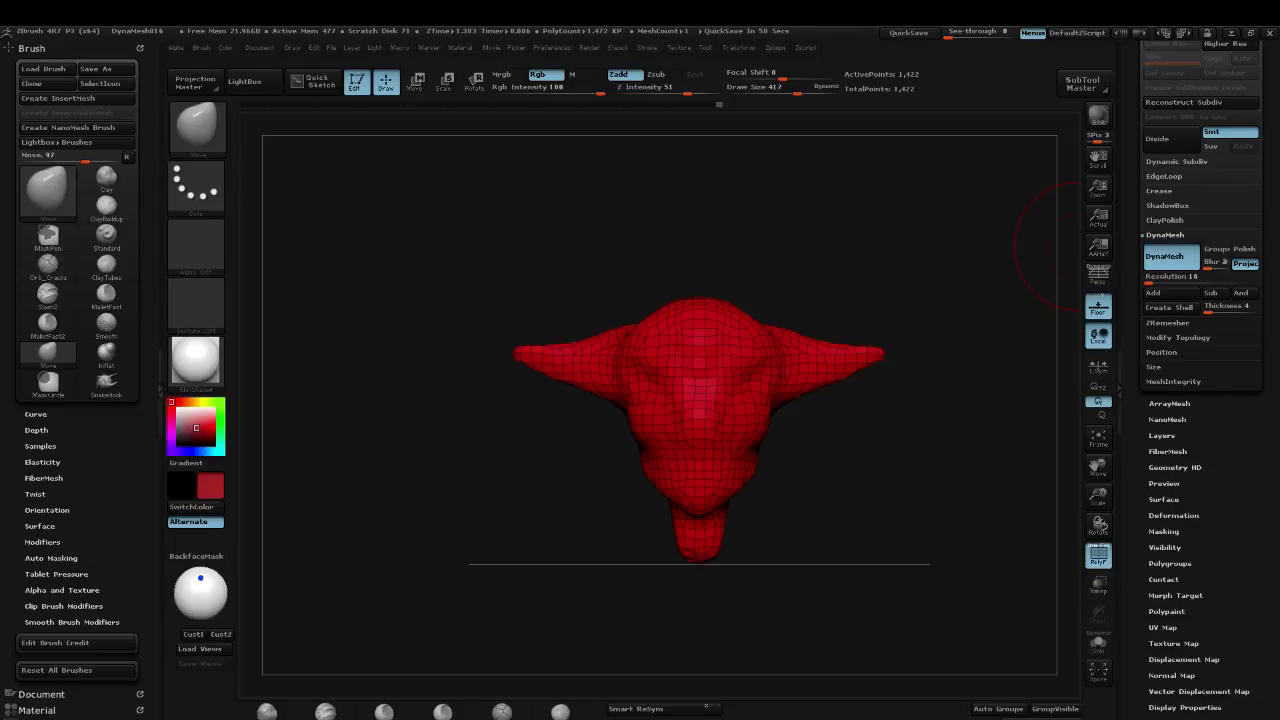
left_click(1170, 277)
type("320")
key("Return")
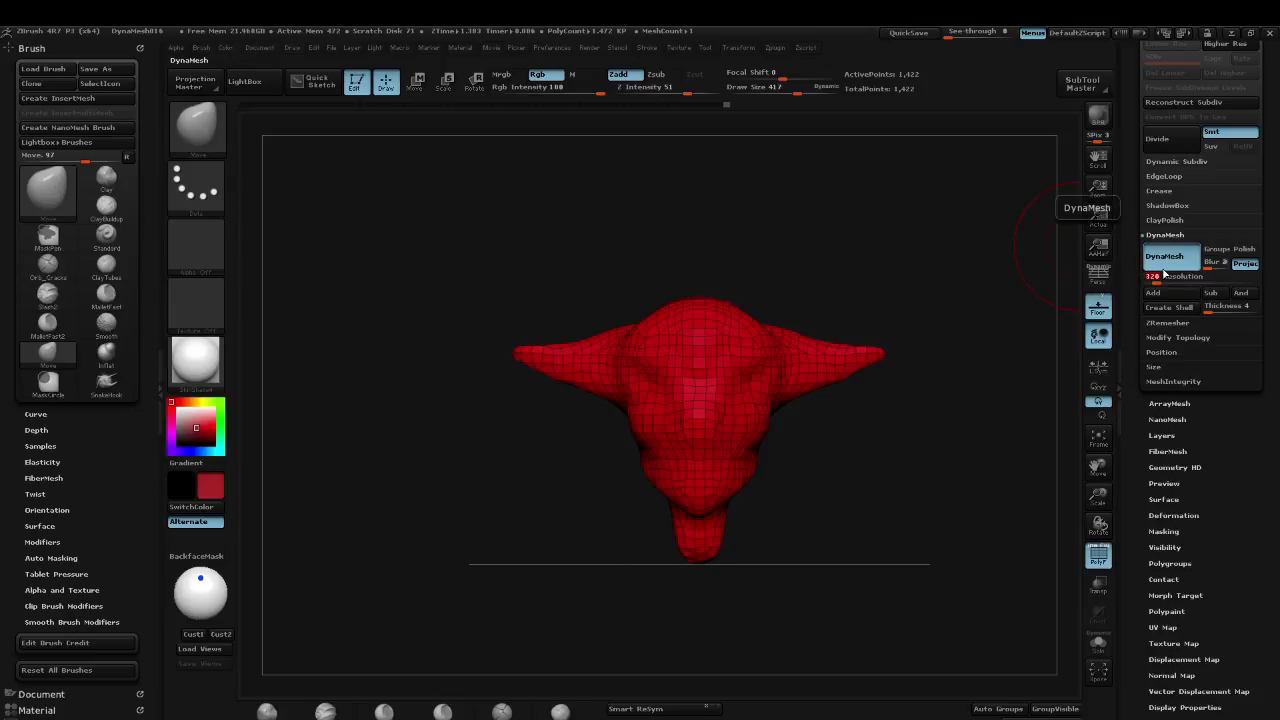
key("BackSpace")
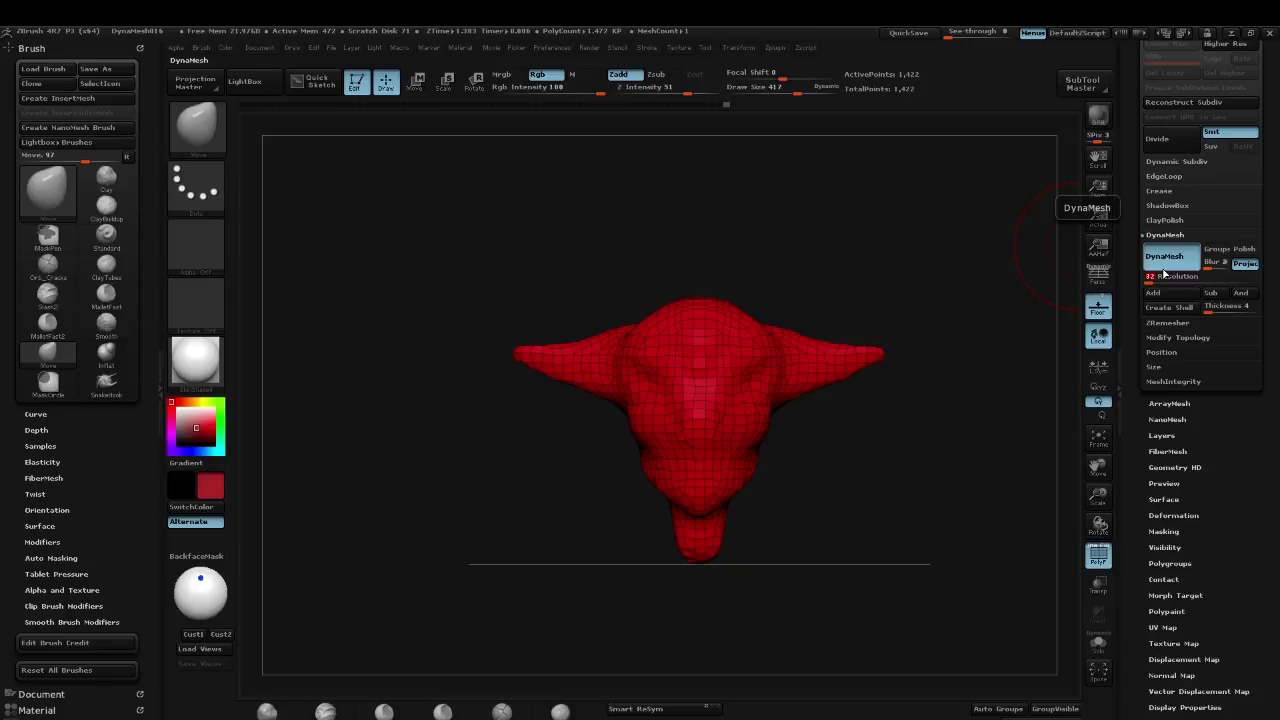
Step: Frame the head and build up the ridge down the middle of the face with ClayBuildup at a draw size of about 257
left_click_drag(1043, 243, 974, 263)
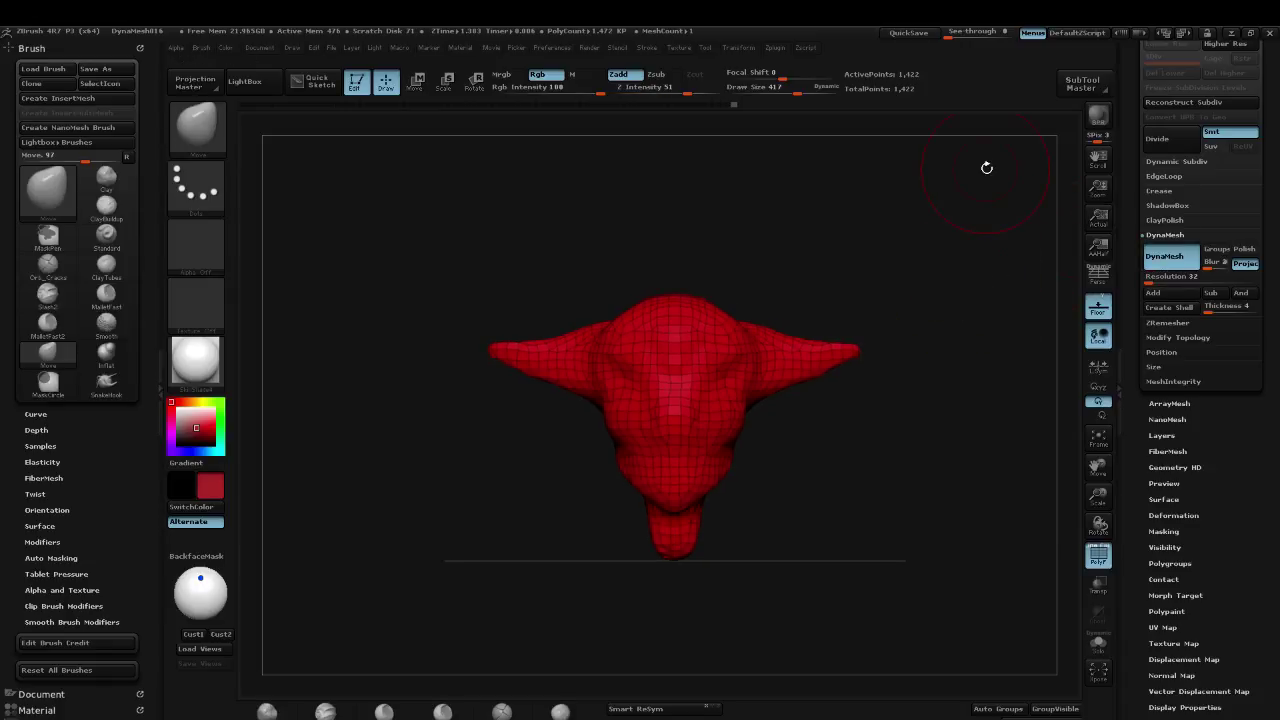
key("f")
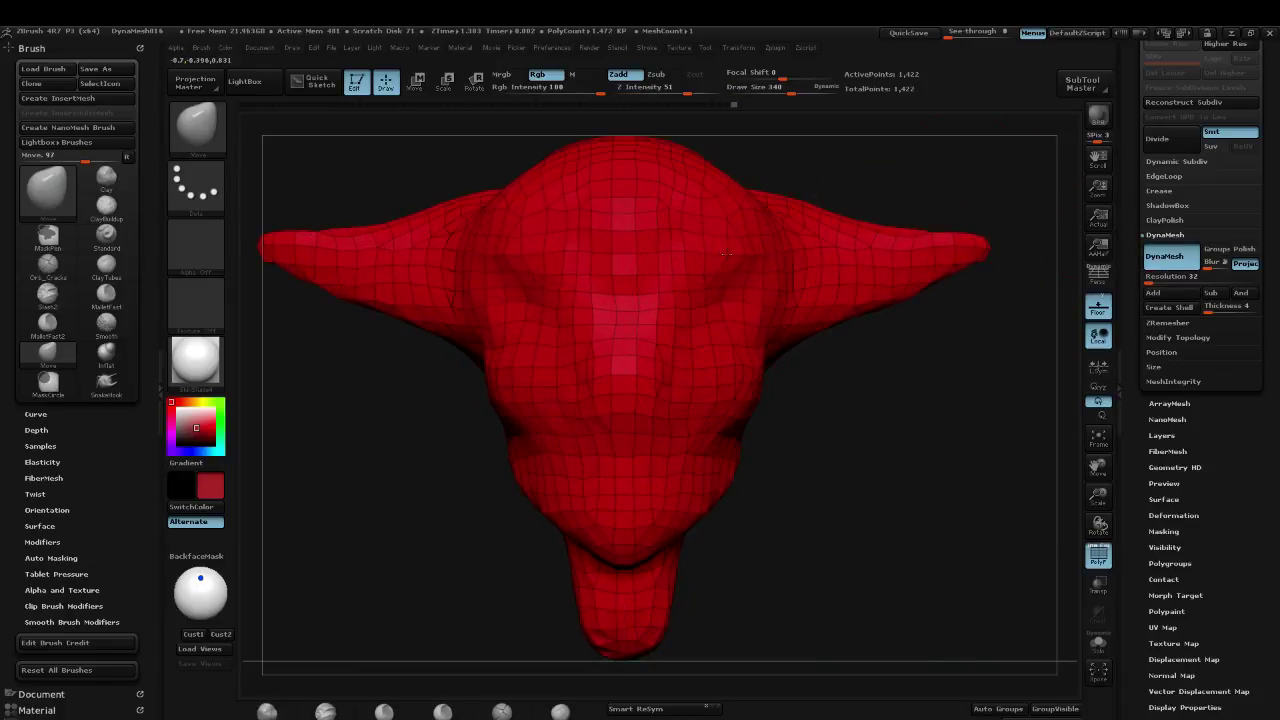
key("b")
key("c")
key("b")
key("s")
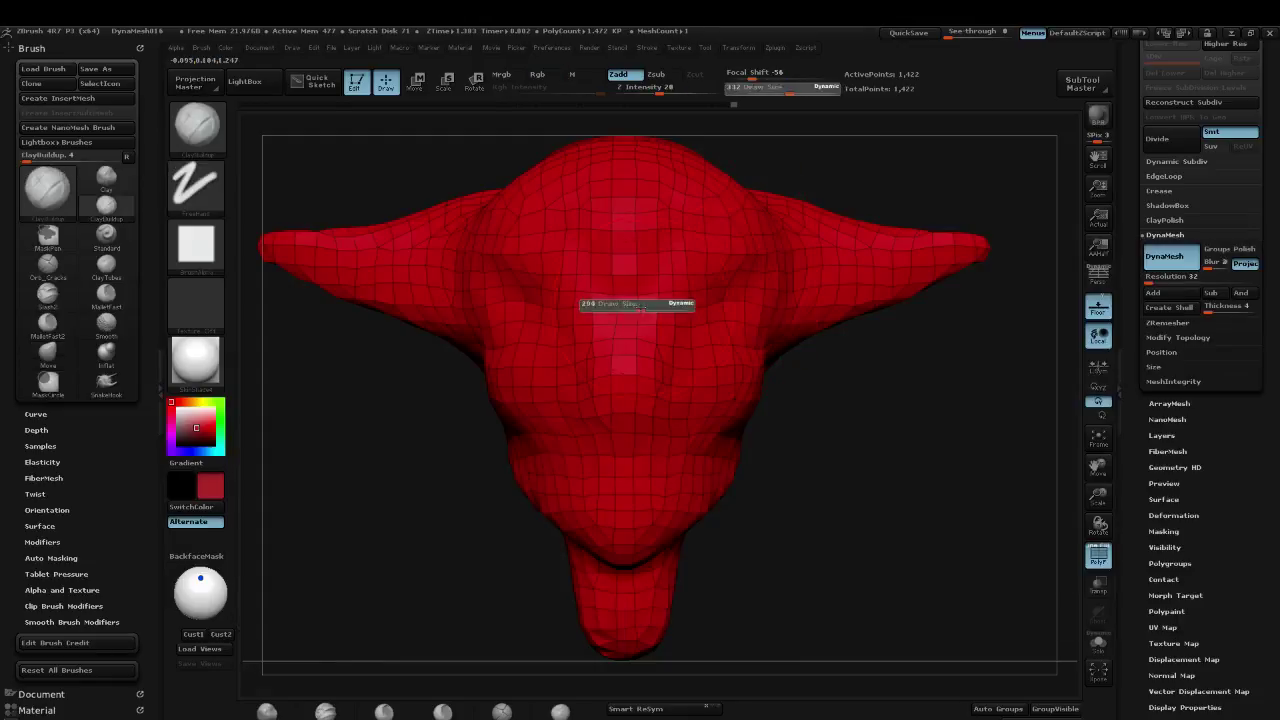
left_click_drag(642, 308, 638, 309)
key("bracketleft")
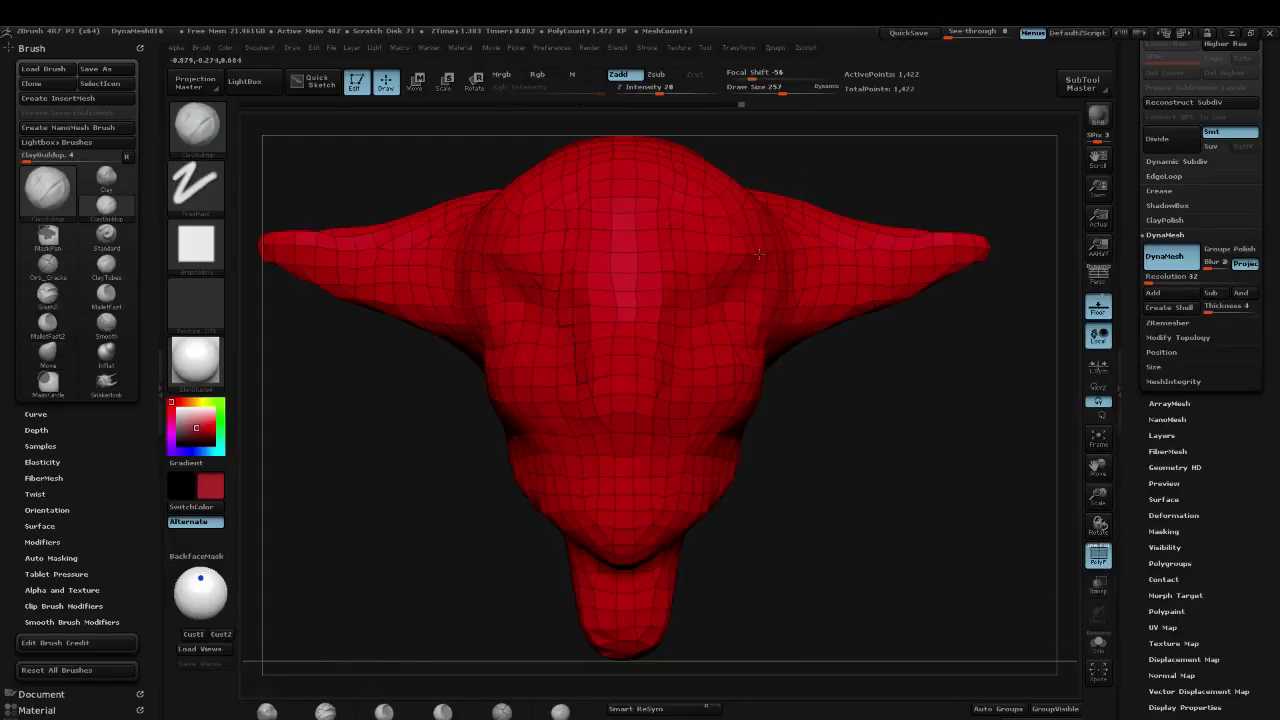
Step: Remesh the model with DynaMesh at resolution 32 and turn off the wireframe display
left_click_drag(770, 345, 773, 283)
key("ctrl+d")
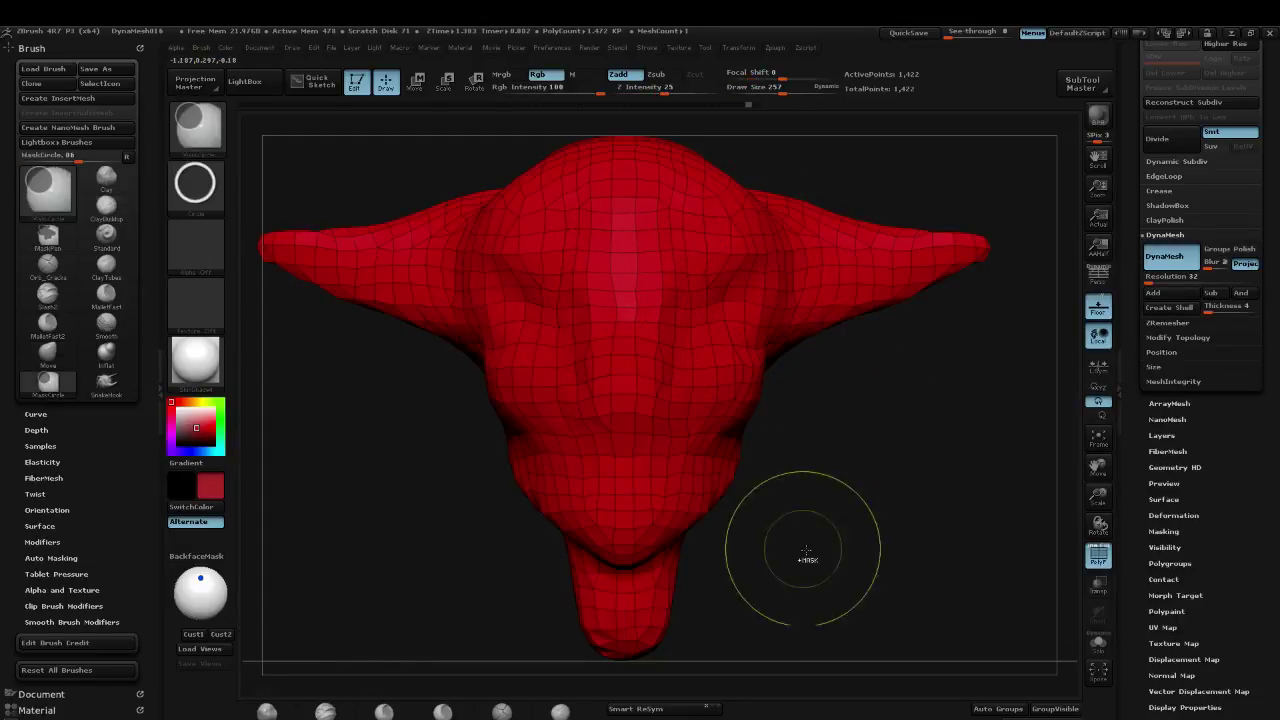
key("shift+f")
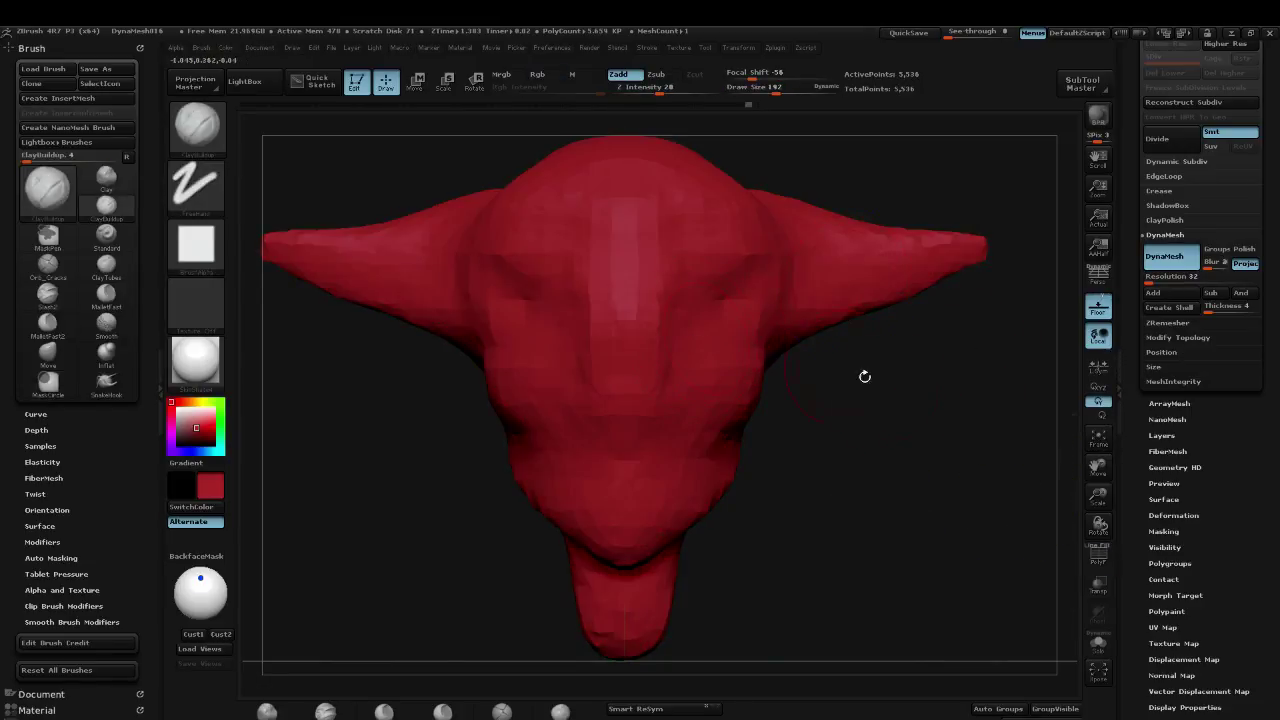
Step: Thicken the front, sides and back of the neck with ClayBuildup at draw sizes from about 257 to 186
left_click_drag(863, 374, 860, 420)
key("bracketleft")
mouse_move(855, 537)
left_mouse_down()
mouse_move(772, 530)
mouse_move(790, 585)
mouse_move(811, 531)
left_mouse_up()
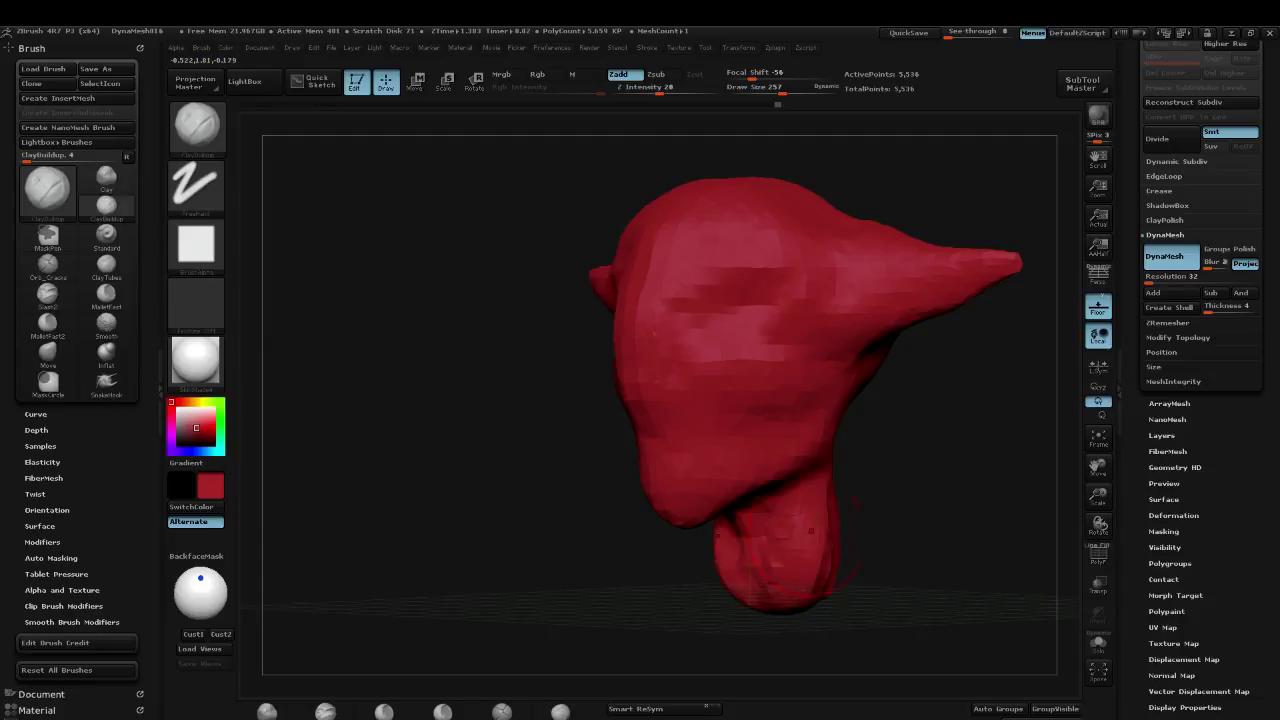
mouse_move(963, 543)
left_mouse_down()
mouse_move(891, 463)
mouse_move(778, 456)
left_mouse_up()
key("bracketleft")
key("s")
left_click_drag(907, 413, 820, 415)
mouse_move(837, 366)
left_mouse_down()
mouse_move(830, 440)
mouse_move(834, 400)
left_mouse_up()
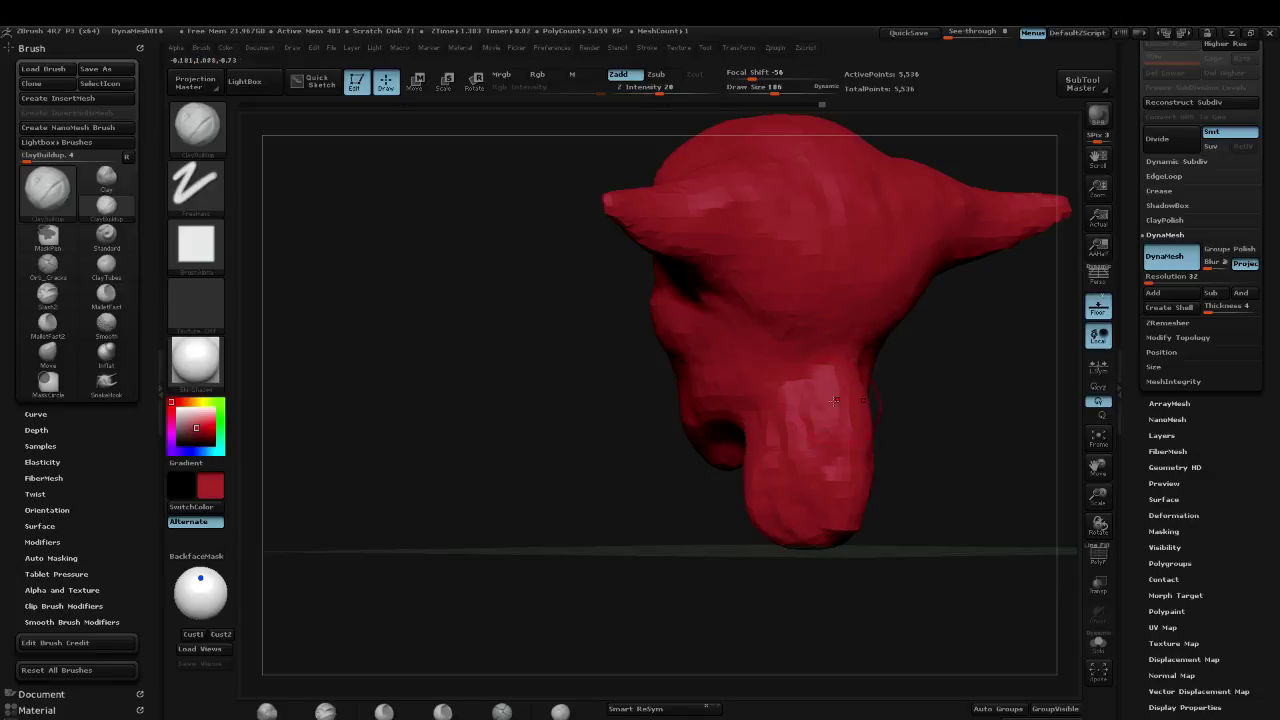
Step: Build shoulders outward from the base of the neck with ClayBuildup at a draw size of about 311 and remesh with DynaMesh
left_click_drag(830, 457, 874, 478)
mouse_move(778, 602)
left_mouse_down()
mouse_move(754, 502)
mouse_move(800, 468)
mouse_move(870, 480)
mouse_move(780, 535)
mouse_move(720, 530)
left_mouse_up()
mouse_move(580, 615)
left_mouse_down()
mouse_move(438, 578)
mouse_move(690, 432)
left_mouse_up()
key("ctrl")
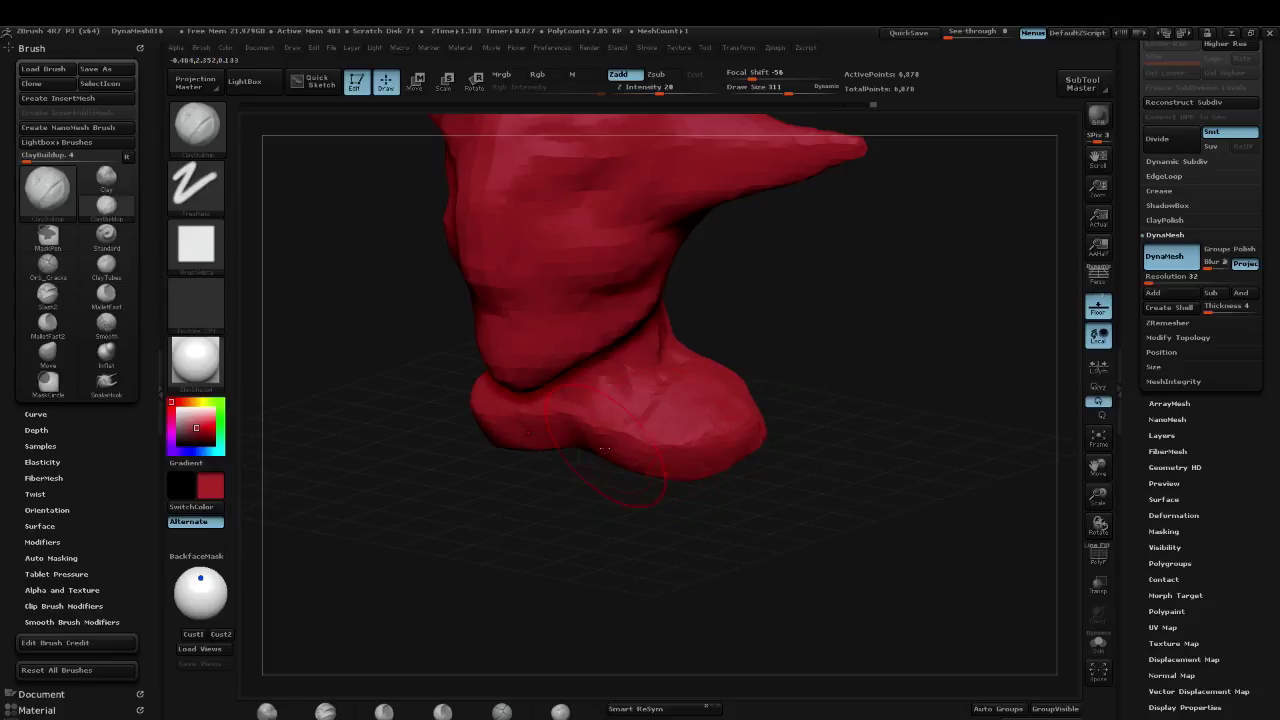
Step: Add more clay to the back and underside of the shoulders with ClayBuildup at a draw size of about 404
left_click_drag(878, 456, 785, 410)
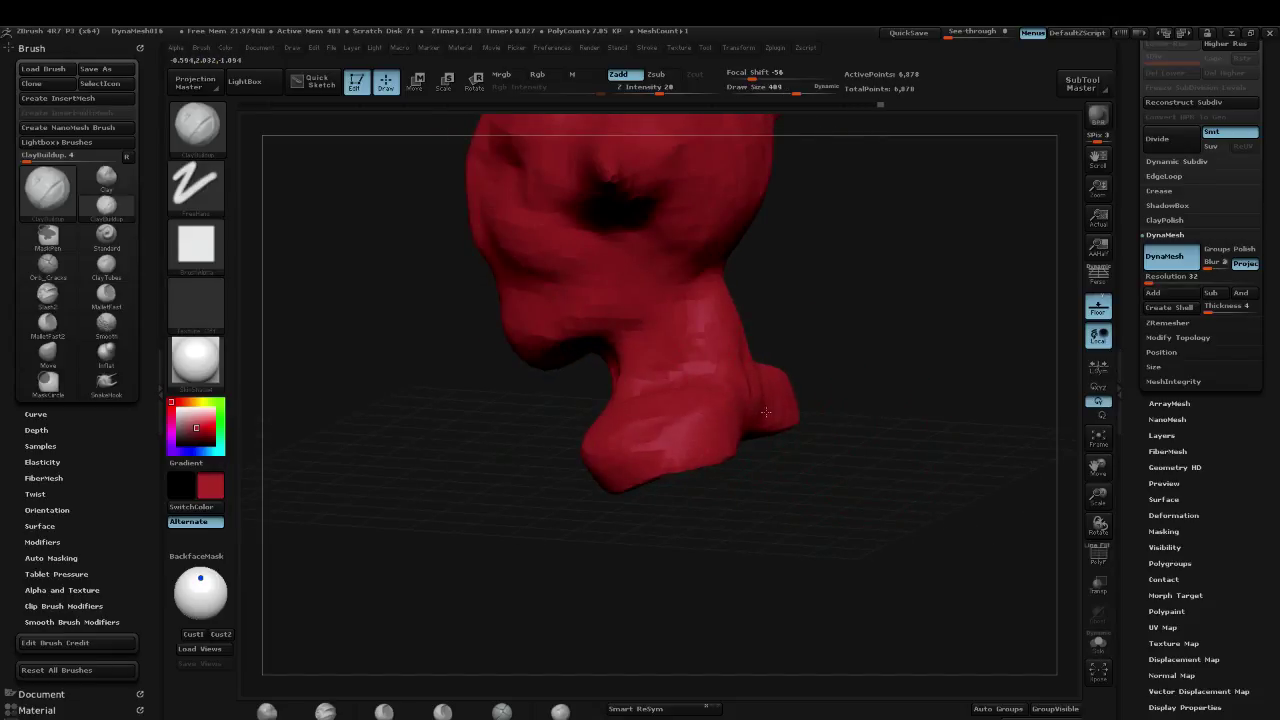
mouse_move(837, 491)
left_mouse_down()
mouse_move(686, 486)
mouse_move(715, 437)
mouse_move(668, 470)
mouse_move(690, 452)
left_mouse_up()
left_click_drag(889, 444, 920, 460, "ctrl")
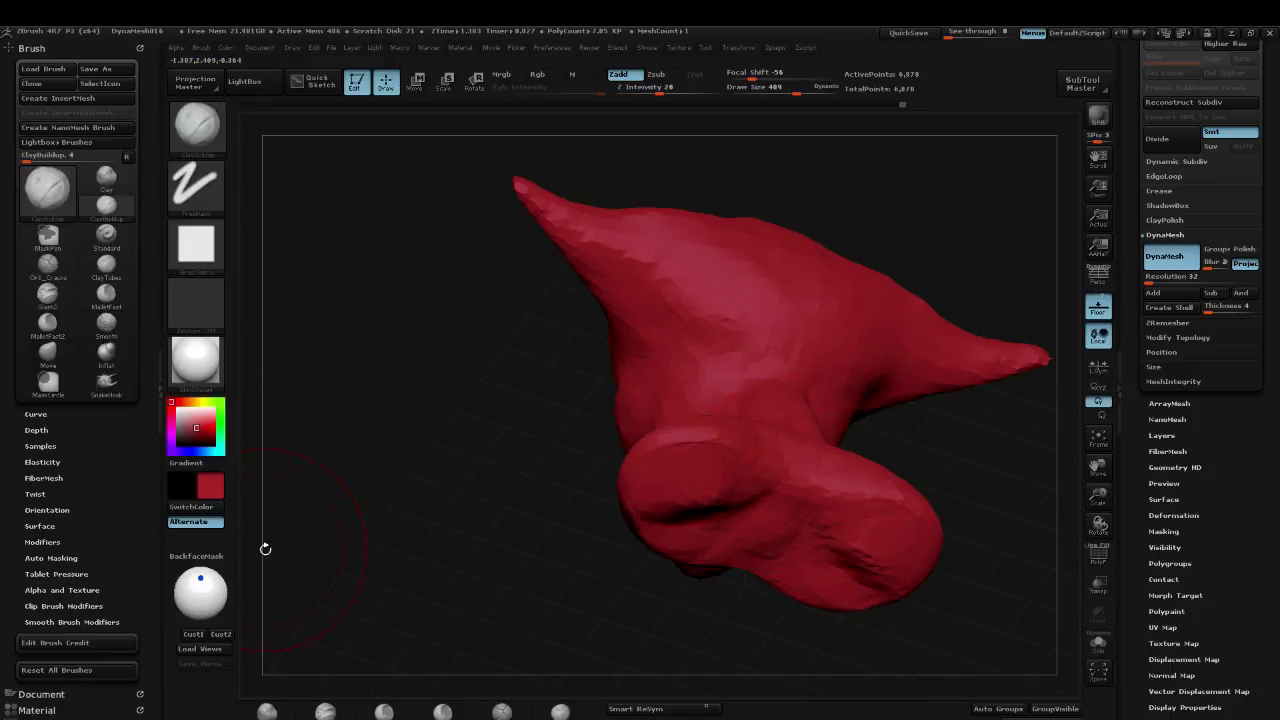
Step: Enable backface masking, then smooth and build up the shoulders with ClayBuildup at a draw size of about 370
left_click(193, 557)
left_click_drag(420, 486, 415, 561)
left_click_drag(611, 428, 654, 423, "shift")
left_click_drag(760, 480, 610, 510)
mouse_move(650, 422)
left_mouse_down()
mouse_move(612, 438)
mouse_move(640, 446)
left_mouse_up()
mouse_move(488, 472)
left_mouse_down()
mouse_move(541, 495)
mouse_move(589, 546)
left_mouse_up()
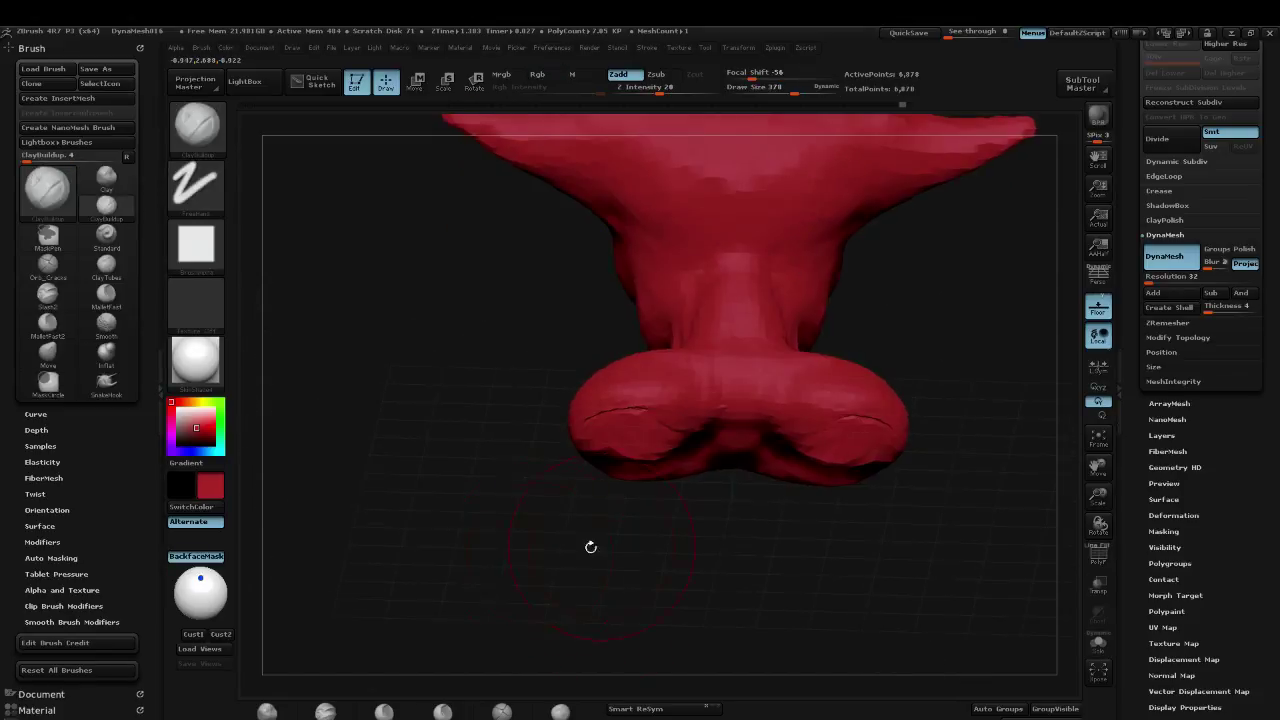
Step: Smooth and build up the shoulders with ClayBuildup at draw sizes from about 347 to 298, and remesh the bust with DynaMesh
mouse_move(741, 392)
left_mouse_down("shift")
mouse_move(740, 425)
mouse_move(740, 317)
mouse_move(772, 264)
mouse_move(810, 343)
mouse_move(648, 393)
left_mouse_up("shift")
left_click_drag(402, 451, 607, 382)
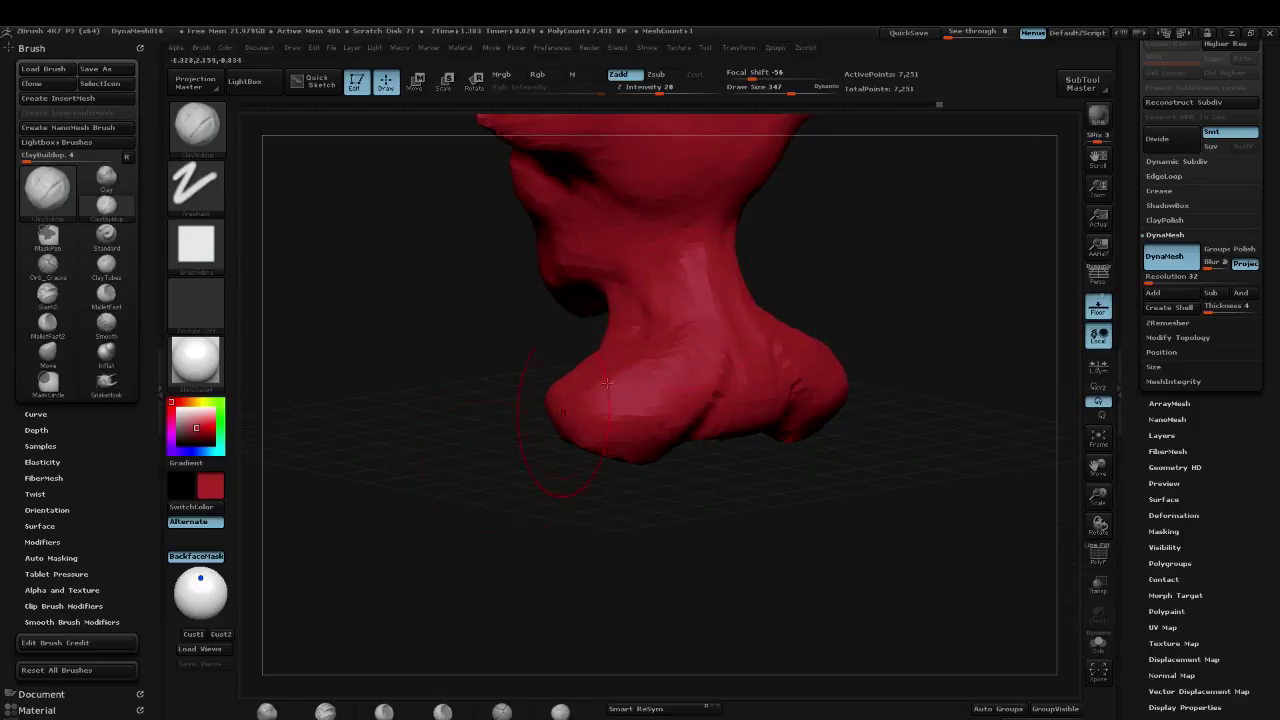
left_click_drag(650, 280, 652, 338)
mouse_move(652, 291)
left_mouse_down()
mouse_move(631, 307)
mouse_move(597, 283)
mouse_move(598, 295)
mouse_move(625, 285)
mouse_move(590, 355)
left_mouse_up()
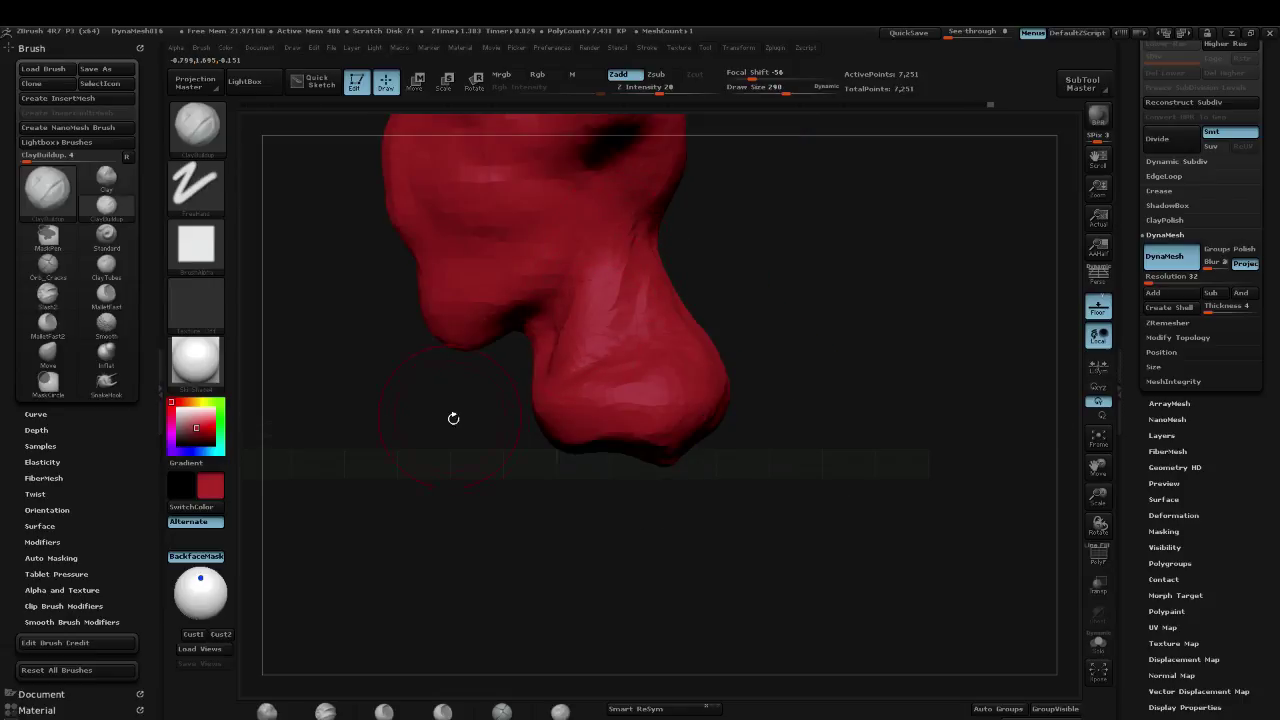
left_click_drag(453, 418, 520, 372)
key("ctrl")
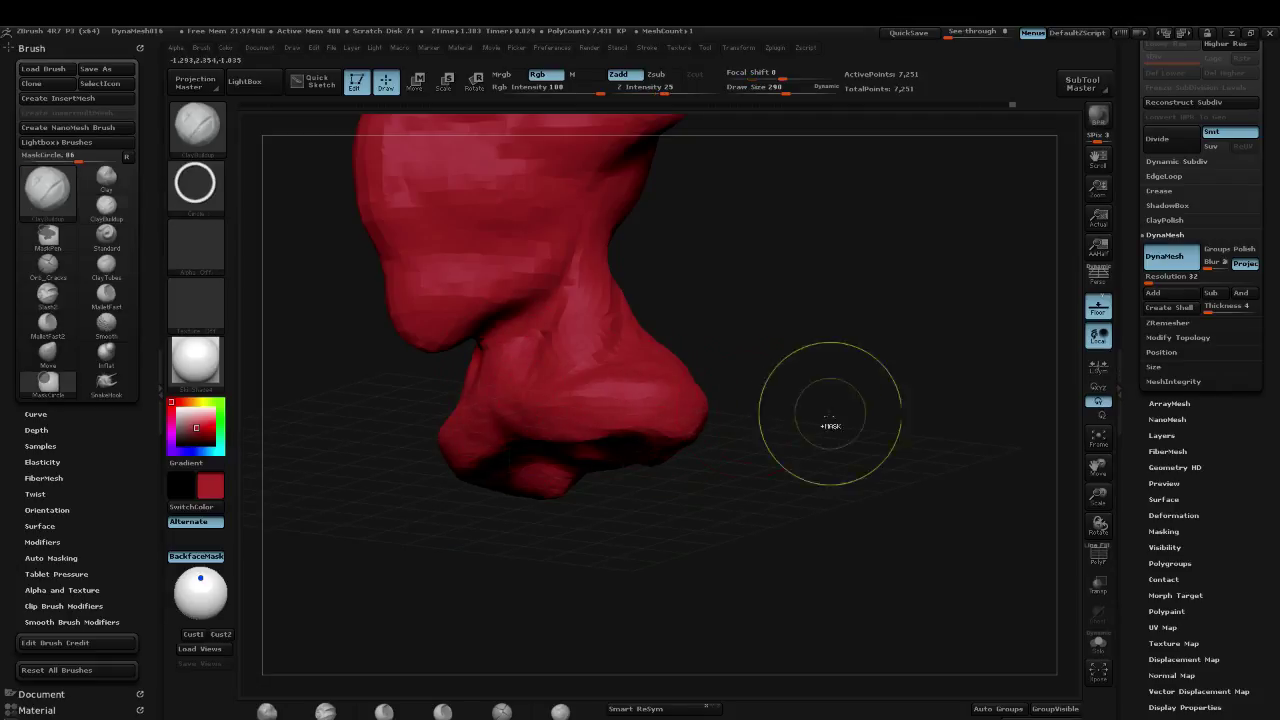
left_click_drag(830, 414, 865, 350, "ctrl")
Step: Build up and smooth the base of the ear where it joins the head with ClayBuildup at a draw size of about 257
left_click_drag(886, 303, 992, 468, "alt")
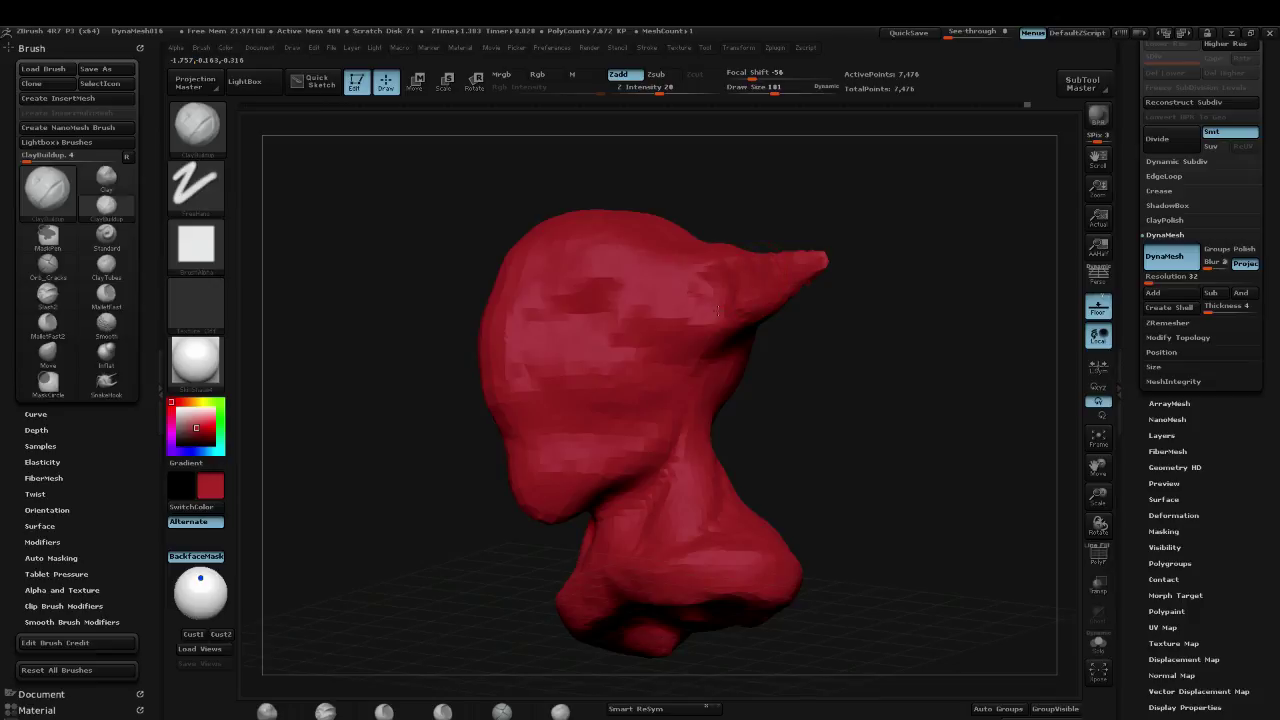
left_click_drag(717, 310, 706, 324)
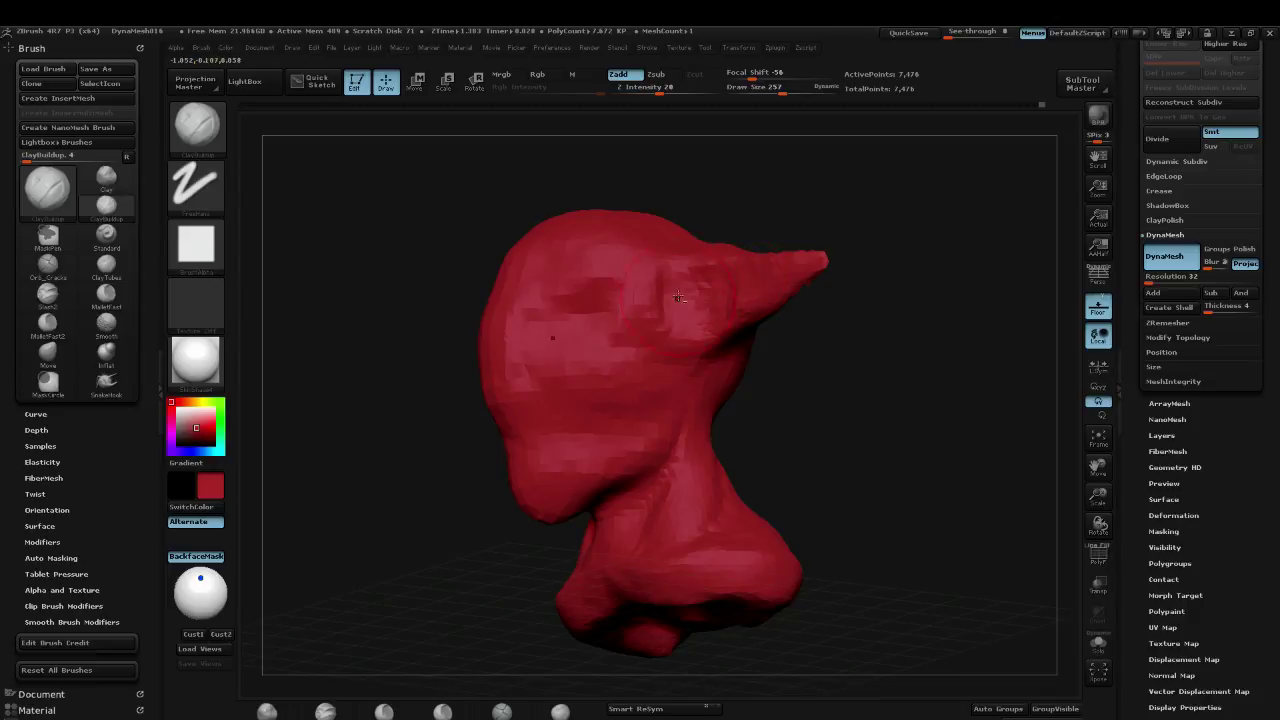
left_click_drag(880, 300, 911, 214, "shift")
mouse_move(733, 285)
left_mouse_down("shift")
mouse_move(720, 292)
mouse_move(712, 272)
mouse_move(717, 314)
mouse_move(812, 260)
left_mouse_up("shift")
left_click_drag(855, 192, 737, 243)
Step: Carve a crease along the ear with the Dam_Standard brush at a draw size of about 298
key("b")
key("d")
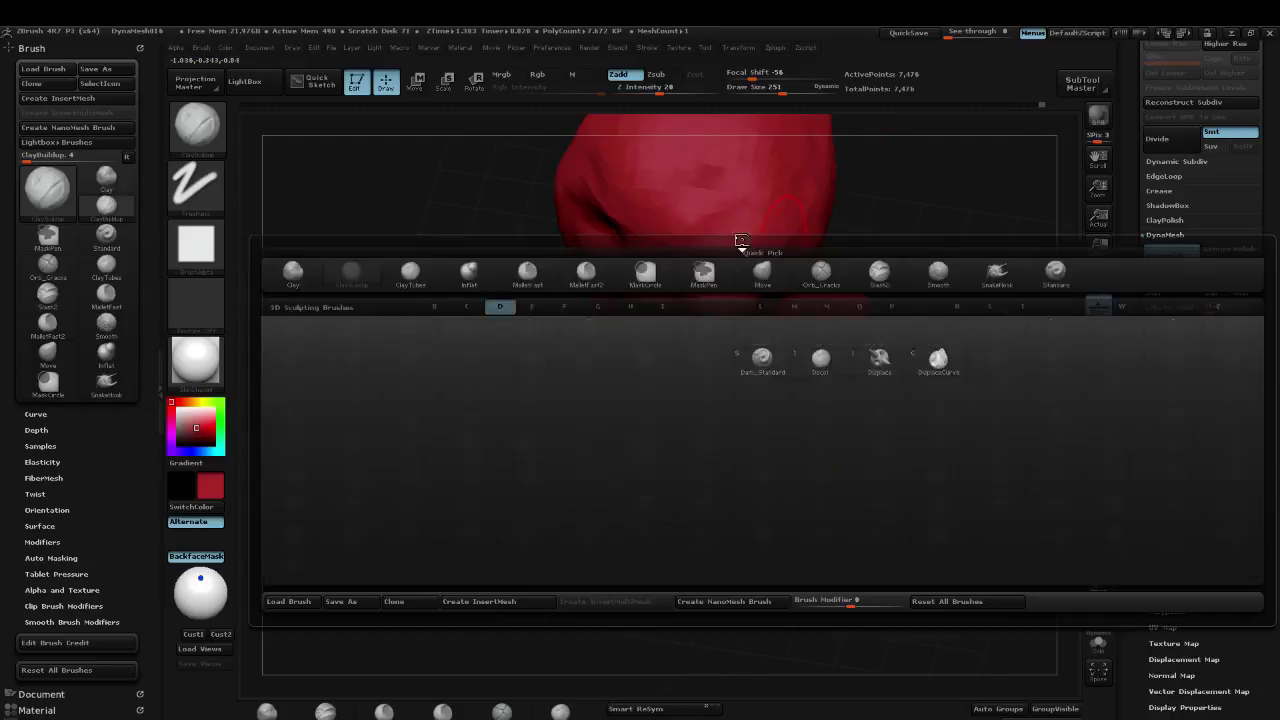
key("s")
left_click_drag(508, 424, 915, 255)
left_click_drag(550, 375, 600, 340)
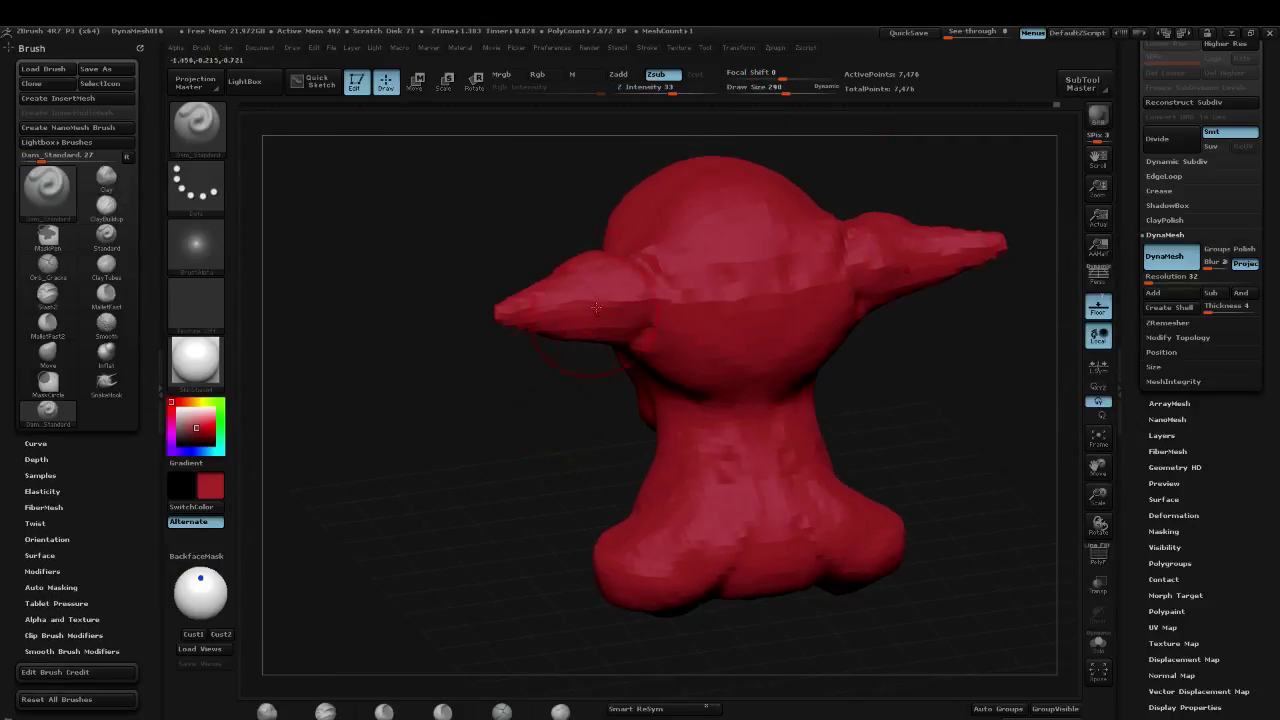
key("b")
key("m")
key("l")
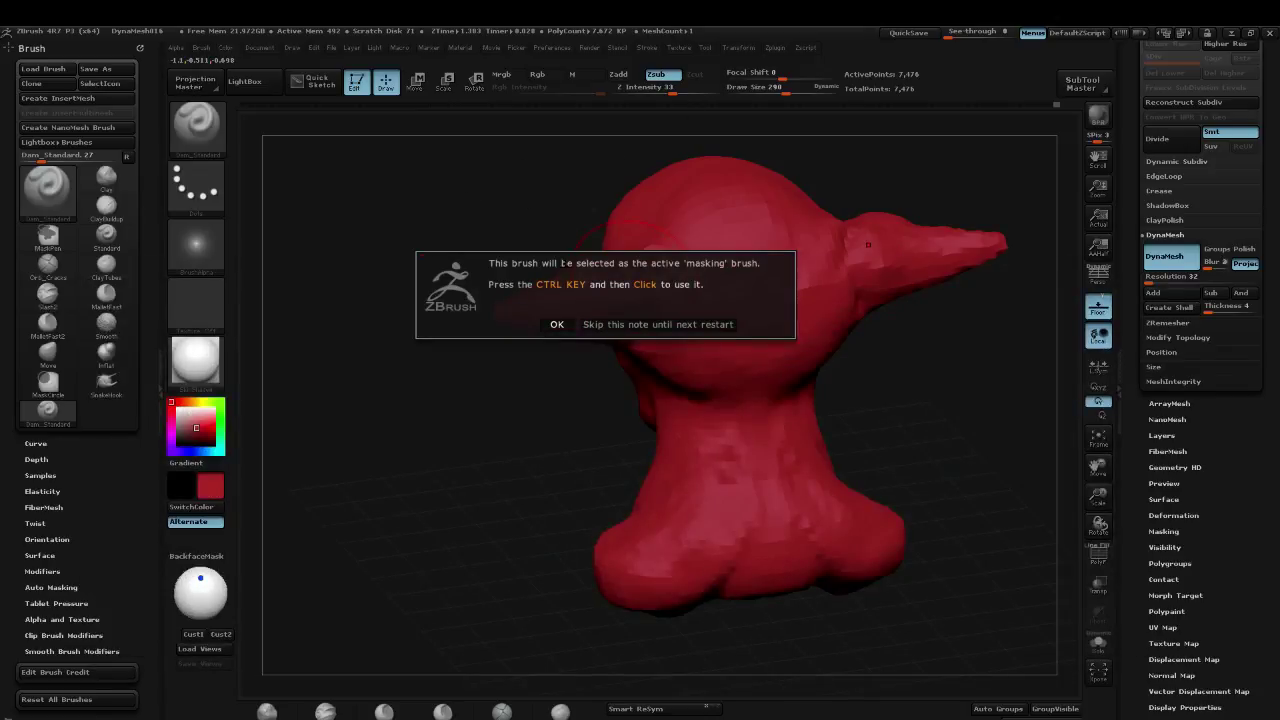
left_click(557, 324)
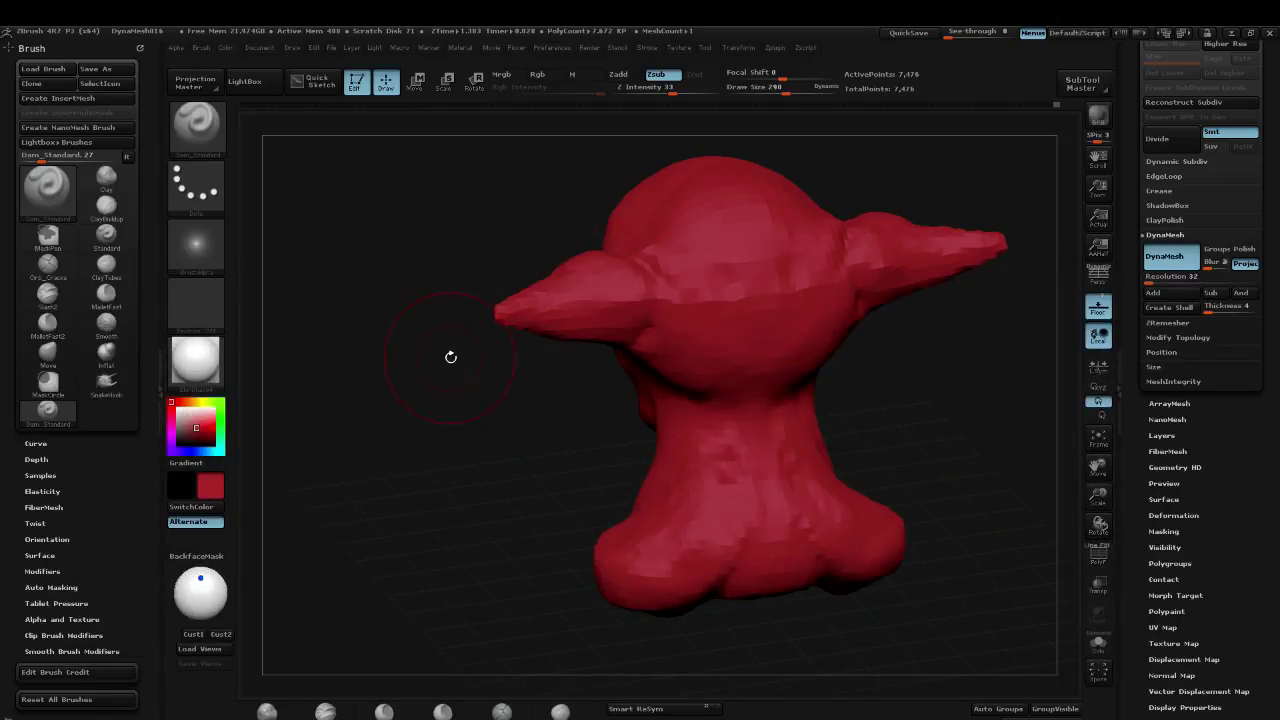
mouse_move(363, 354)
left_mouse_down()
mouse_move(300, 360)
mouse_move(483, 289)
mouse_move(387, 292)
left_mouse_up()
key("b")
left_click(695, 278)
left_click(652, 299)
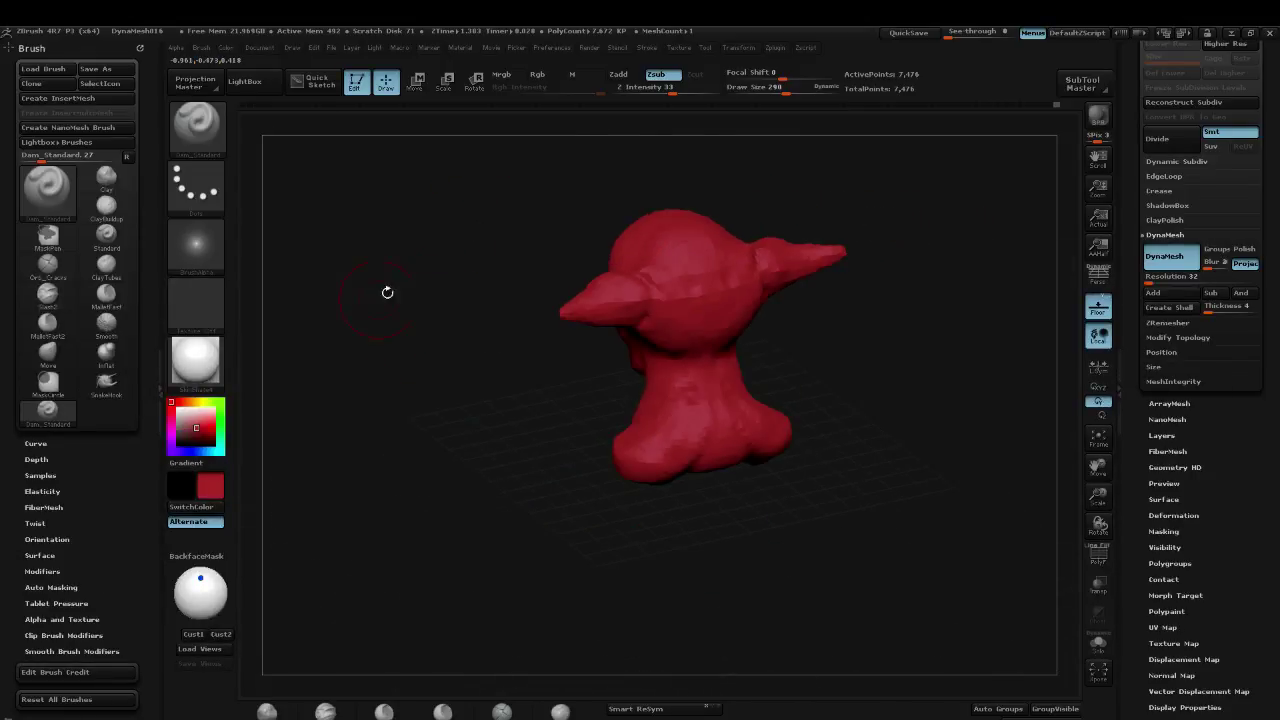
Step: Build up the back of the head with ClayBuildup at a draw size of about 512
key("b")
key("c")
key("b")
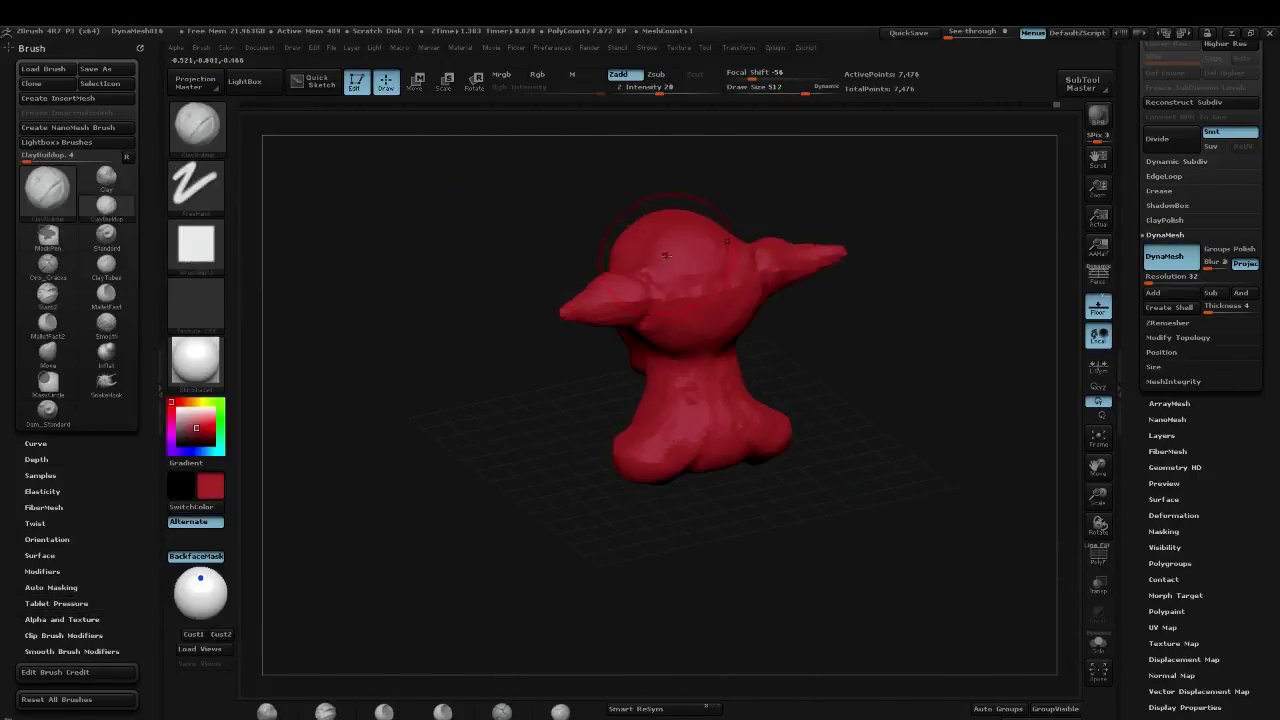
left_click_drag(636, 249, 673, 270)
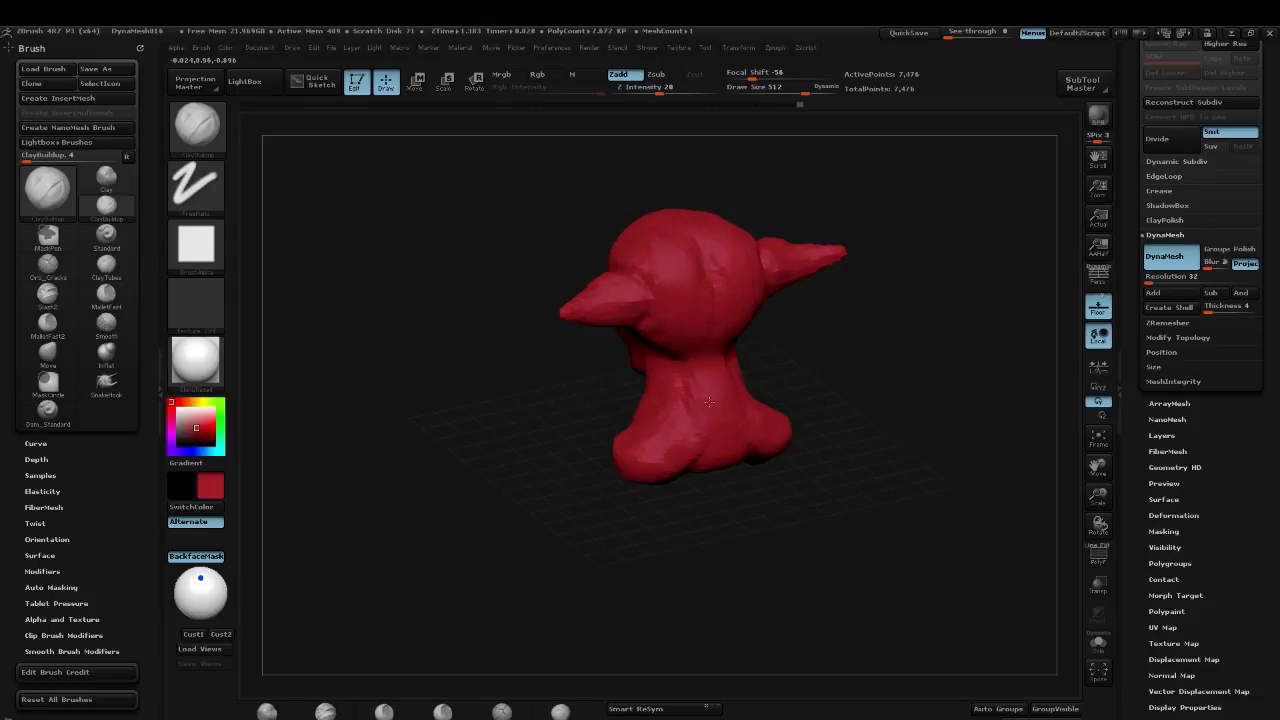
Step: Set MaskLasso as the masking brush and mask the whole head from the side view
mouse_move(770, 495)
left_mouse_down()
mouse_move(1014, 337)
mouse_move(916, 368)
mouse_move(1003, 383)
mouse_move(897, 380)
mouse_move(817, 231)
mouse_move(903, 303)
left_mouse_up()
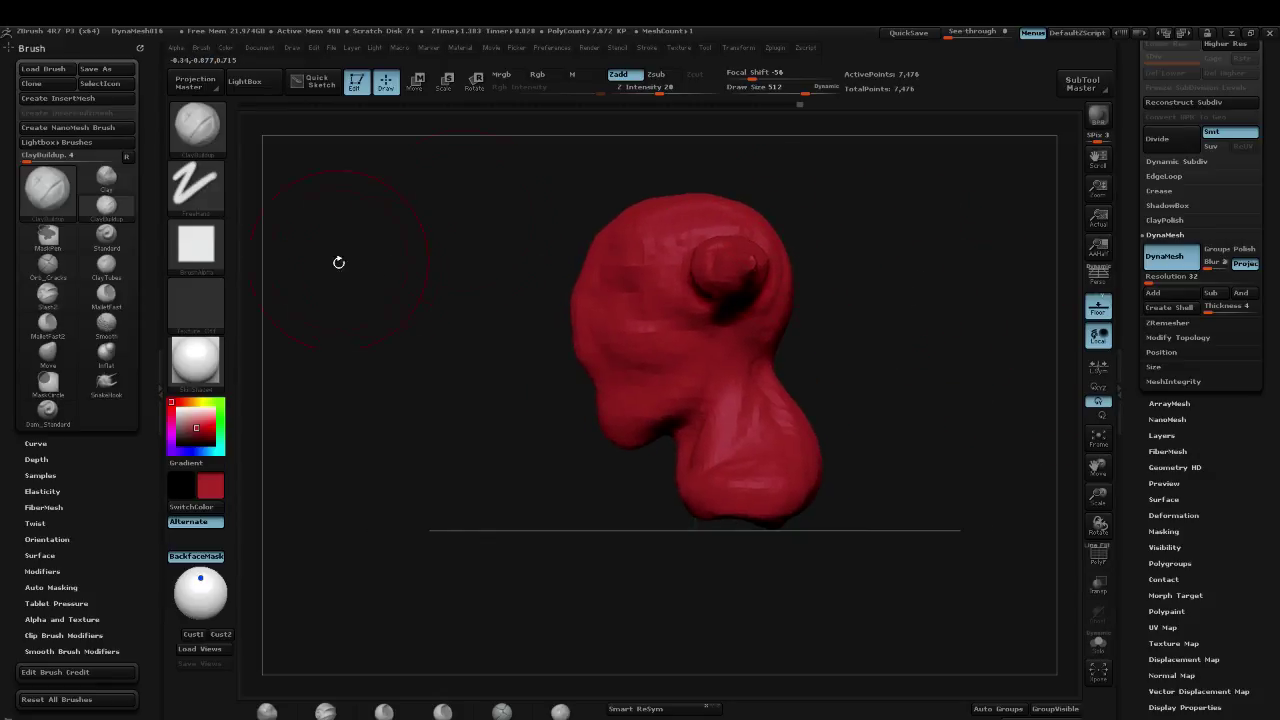
left_click(203, 128, "ctrl")
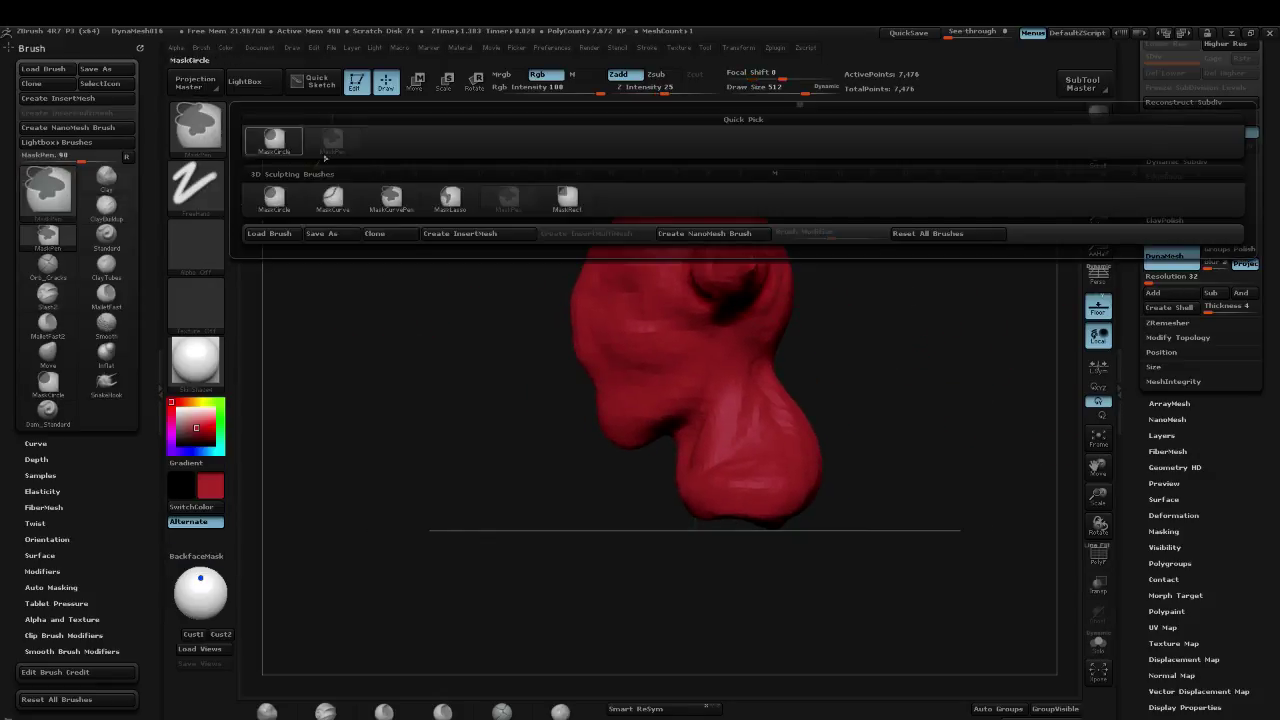
left_click(450, 197)
left_click_drag(1006, 249, 929, 249)
mouse_move(375, 238)
left_mouse_down("ctrl")
mouse_move(549, 139)
mouse_move(916, 185)
mouse_move(855, 330)
mouse_move(760, 395)
mouse_move(560, 495)
left_mouse_up("ctrl")
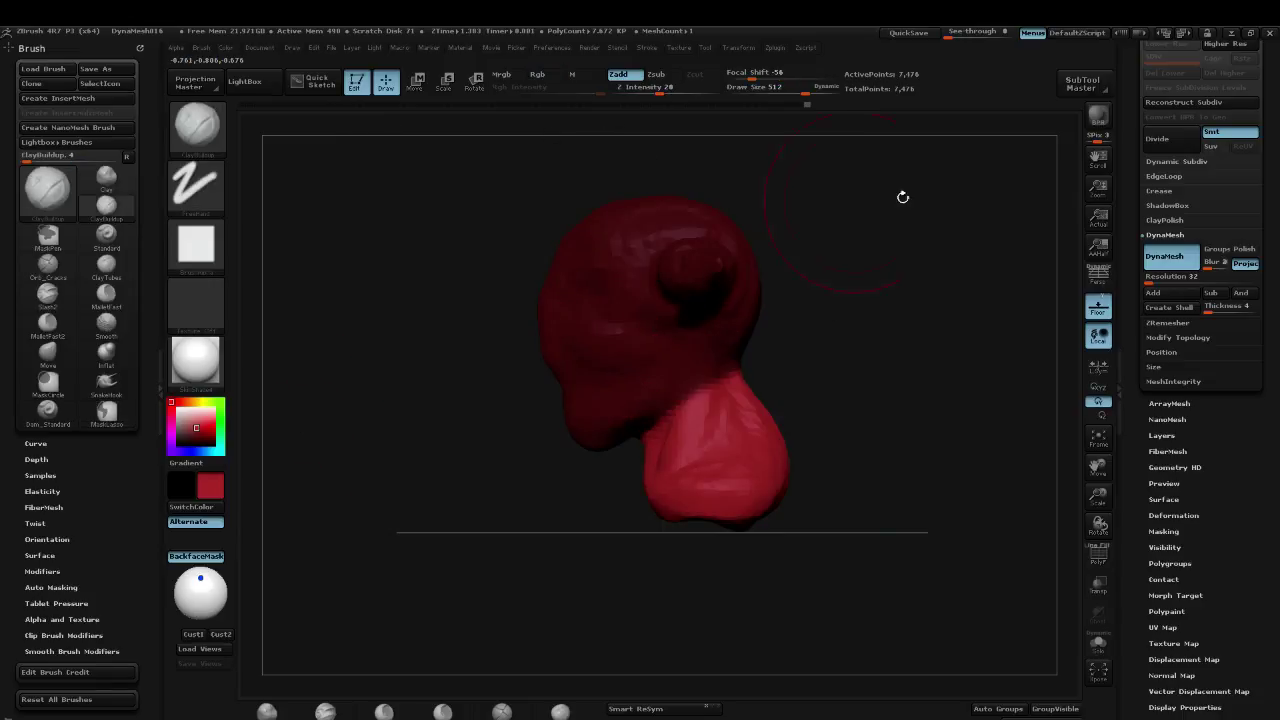
Step: Invert the mask onto the neck and shoulders, soften its edge, and move the head backward with the Transpose line
left_click(866, 266, "ctrl")
key("w")
left_click_drag(667, 309, 848, 299)
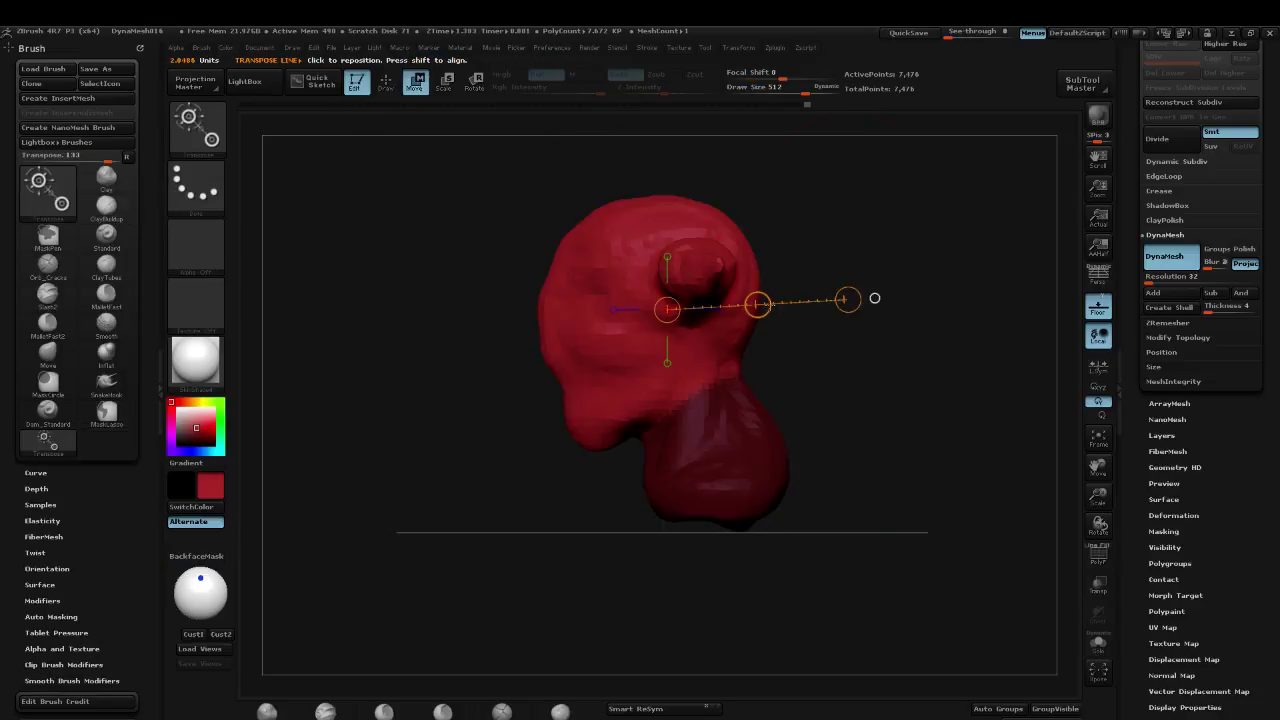
left_click_drag(757, 304, 775, 304)
key("ctrl+z")
left_click(715, 408, "ctrl")
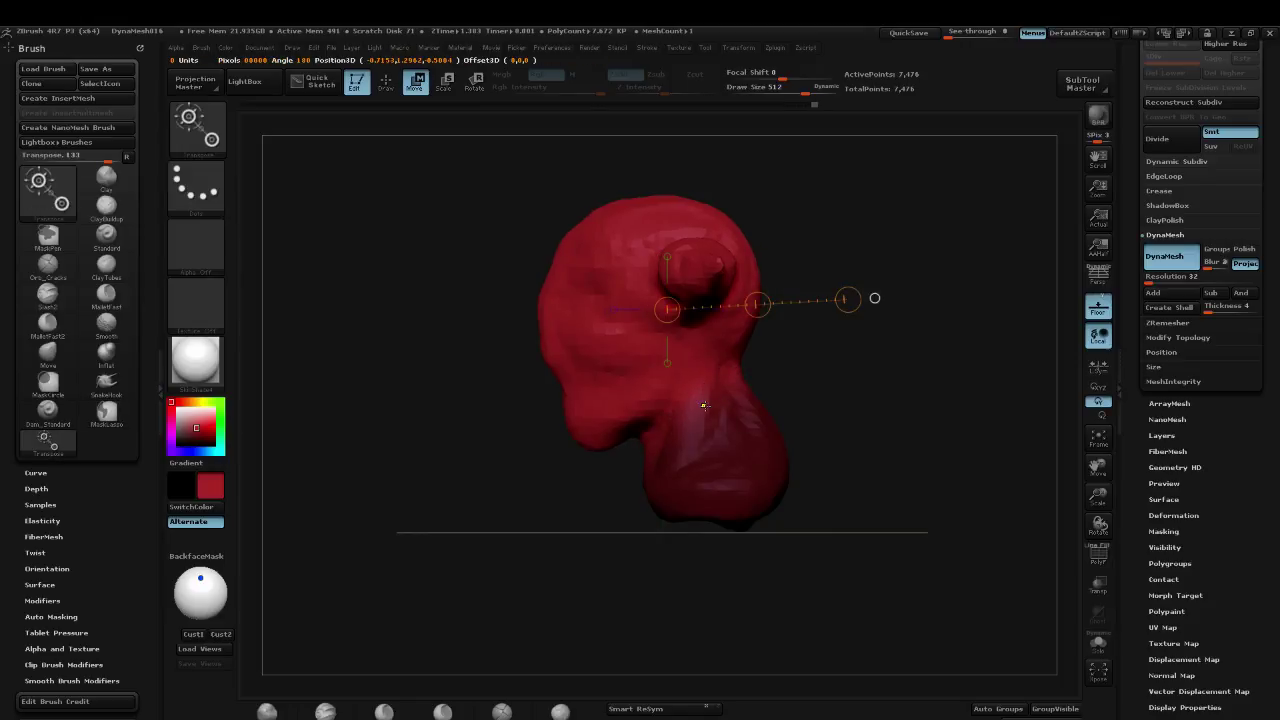
left_click_drag(757, 305, 777, 301)
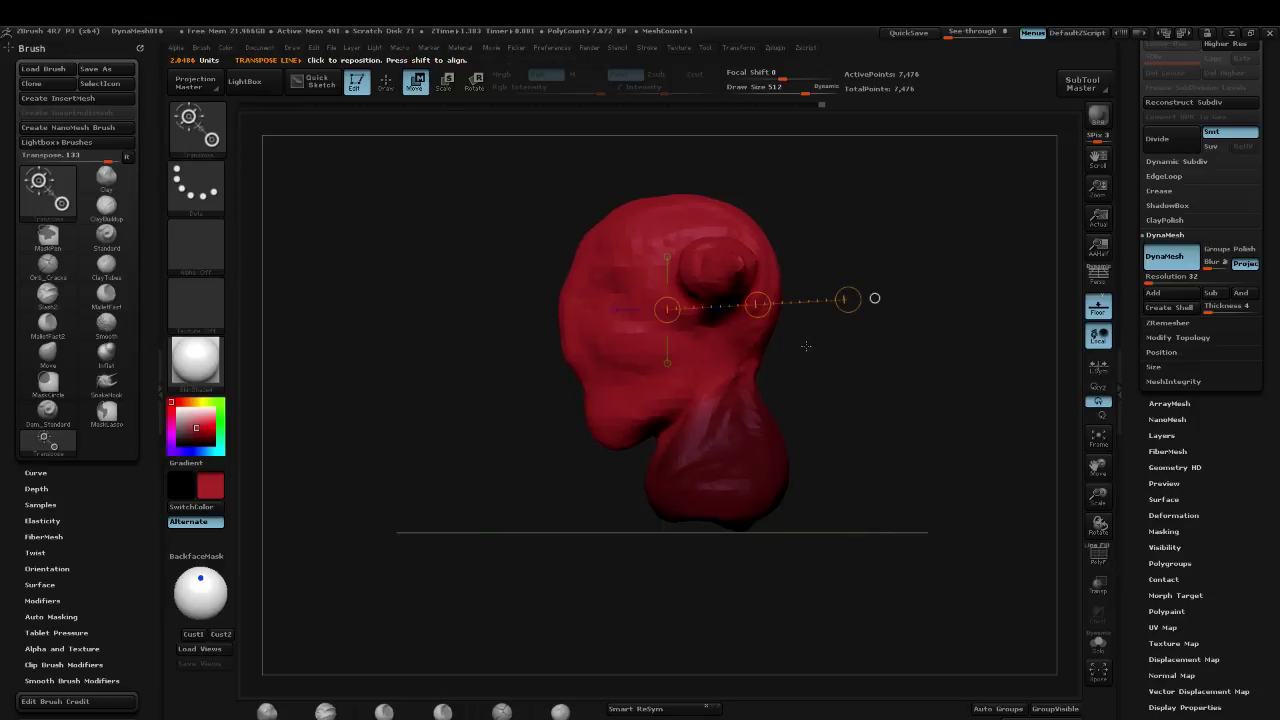
Step: Invert the mask onto the head and move the neck and shoulders straight down with the Transpose line
key("q")
left_click_drag(929, 389, 975, 282, "ctrl")
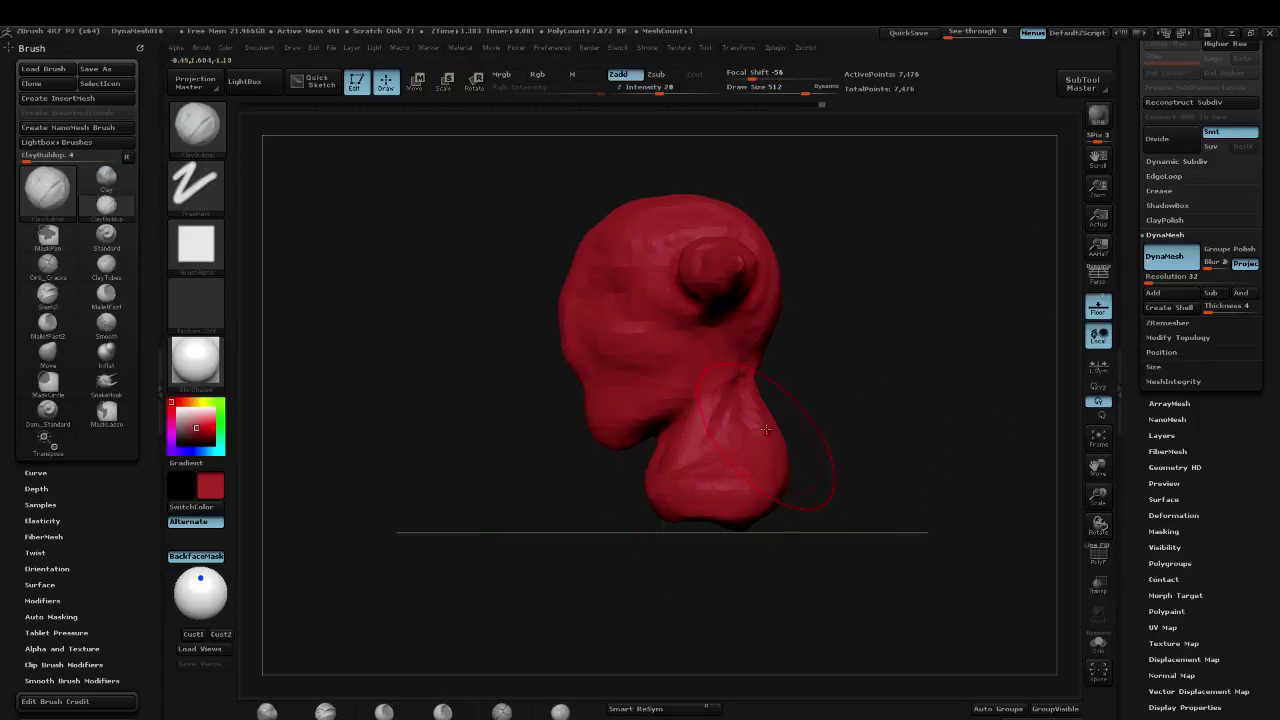
key("ctrl+z")
left_click(874, 360, "ctrl")
key("w")
mouse_move(722, 423)
left_mouse_down()
mouse_move(751, 490)
mouse_move(722, 552)
left_mouse_up()
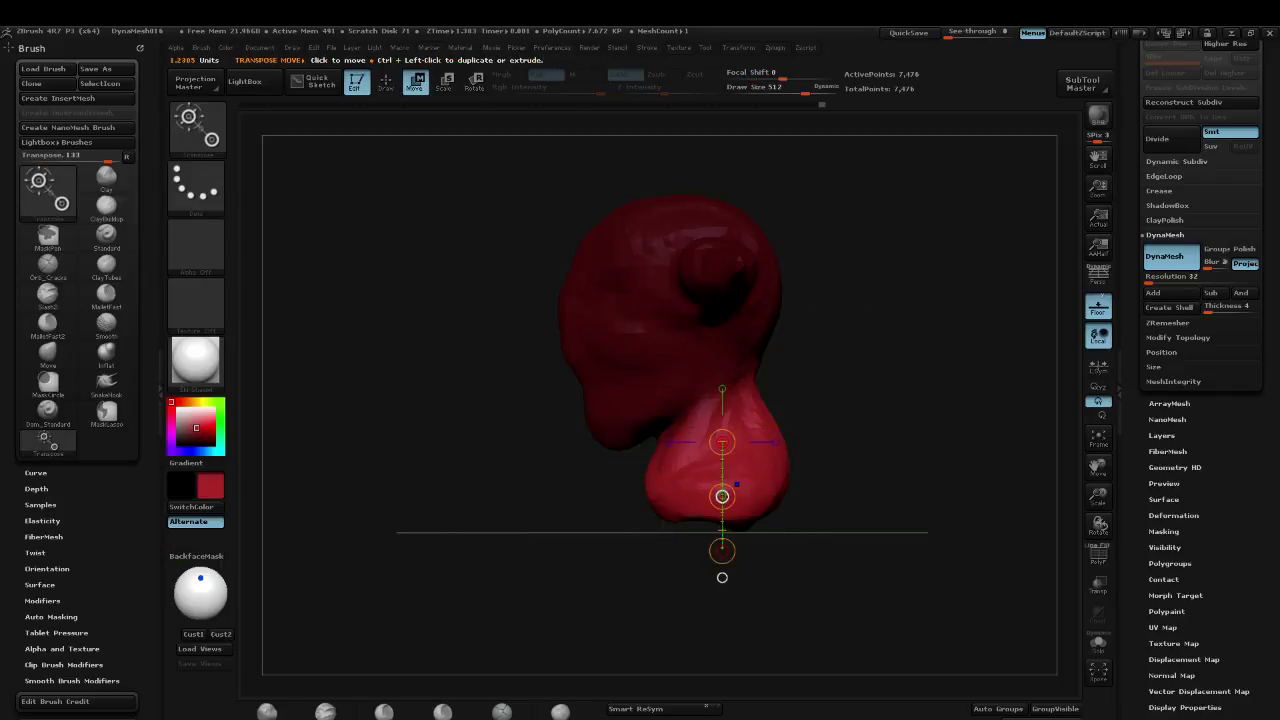
left_click_drag(722, 496, 720, 580, "shift")
Step: Pull in the front of the neck and push out the front and back of the shoulders with the Move brush at about size 521
key("e")
key("b")
key("c")
key("b")
key("q")
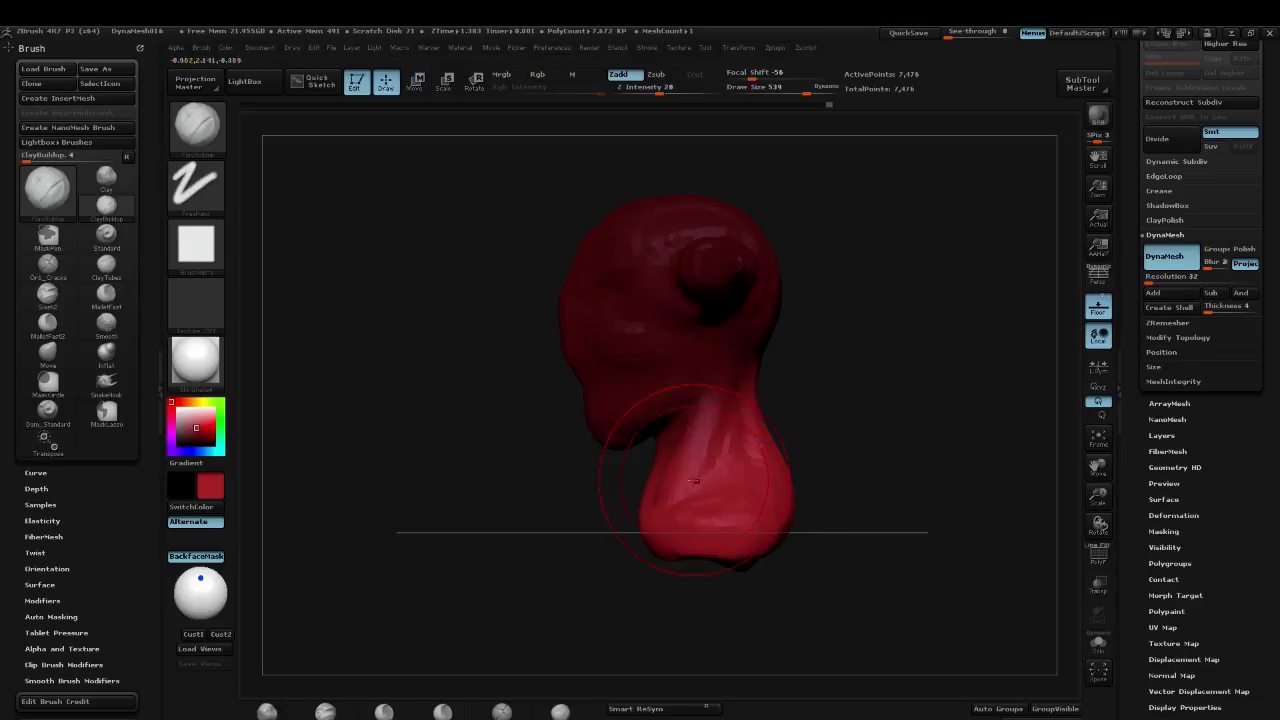
key("b")
key("m")
key("v")
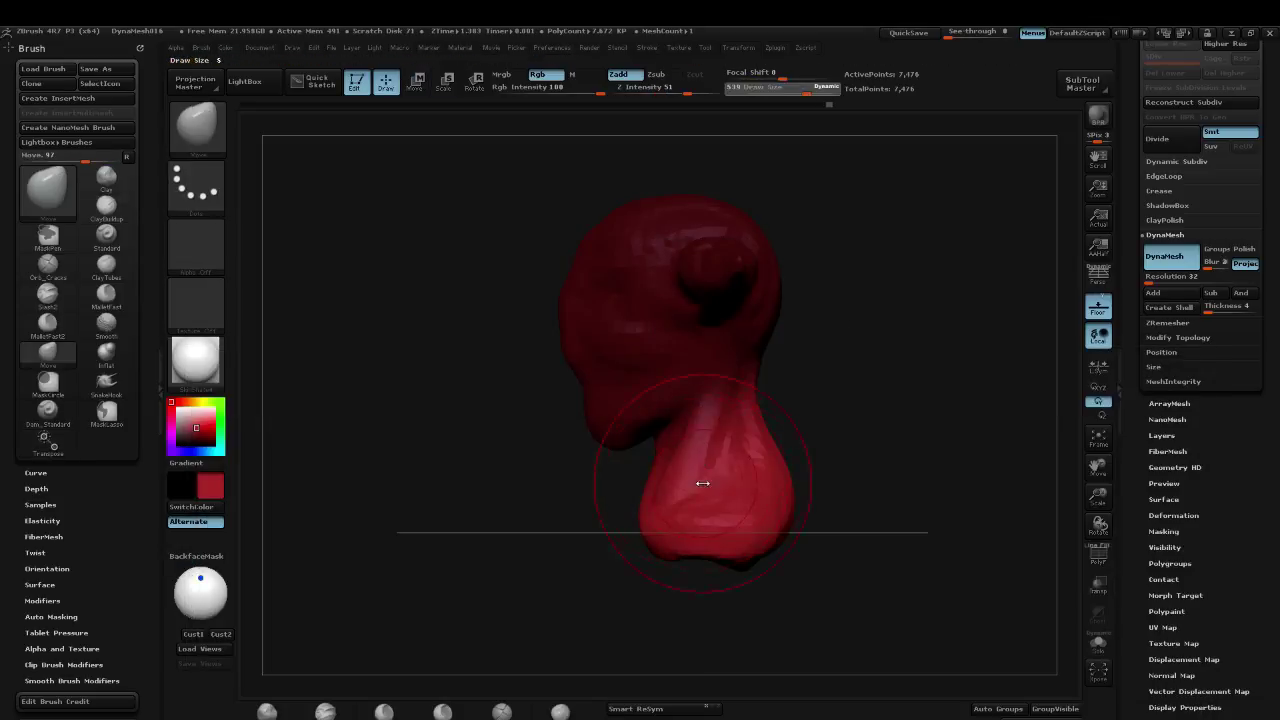
left_click_drag(668, 477, 679, 473)
key("bracketleft")
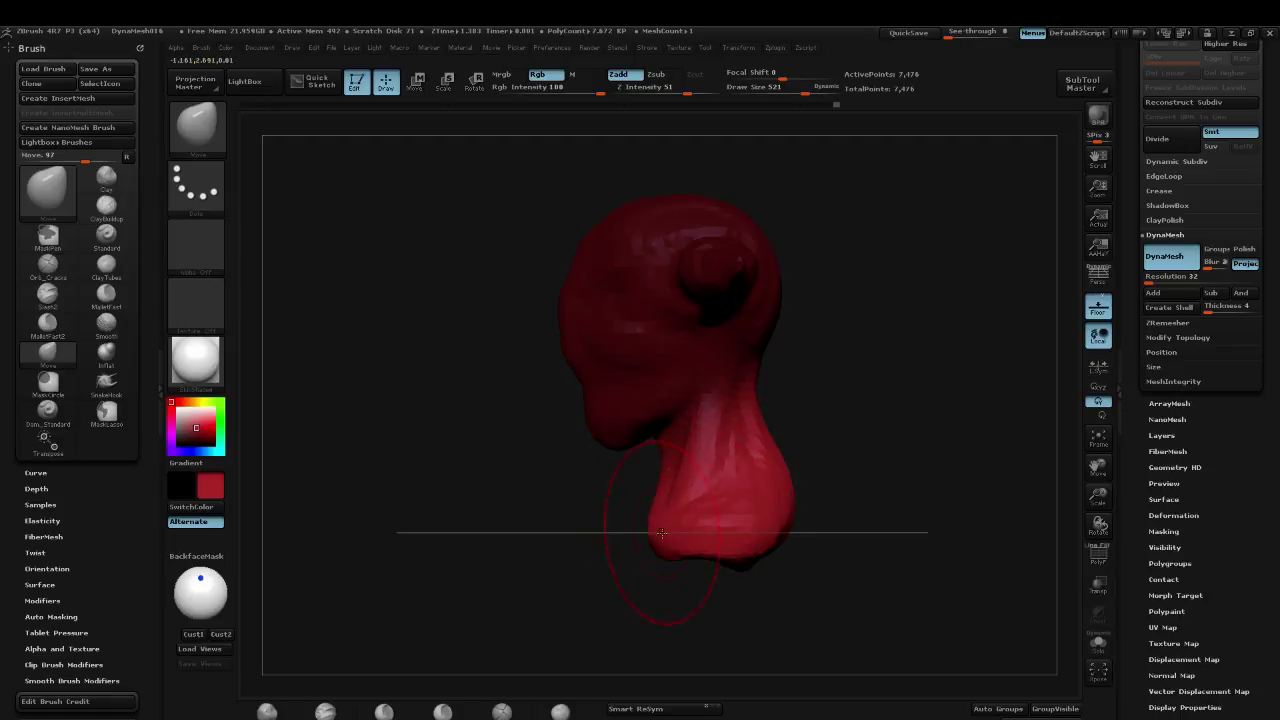
left_click_drag(662, 534, 641, 549)
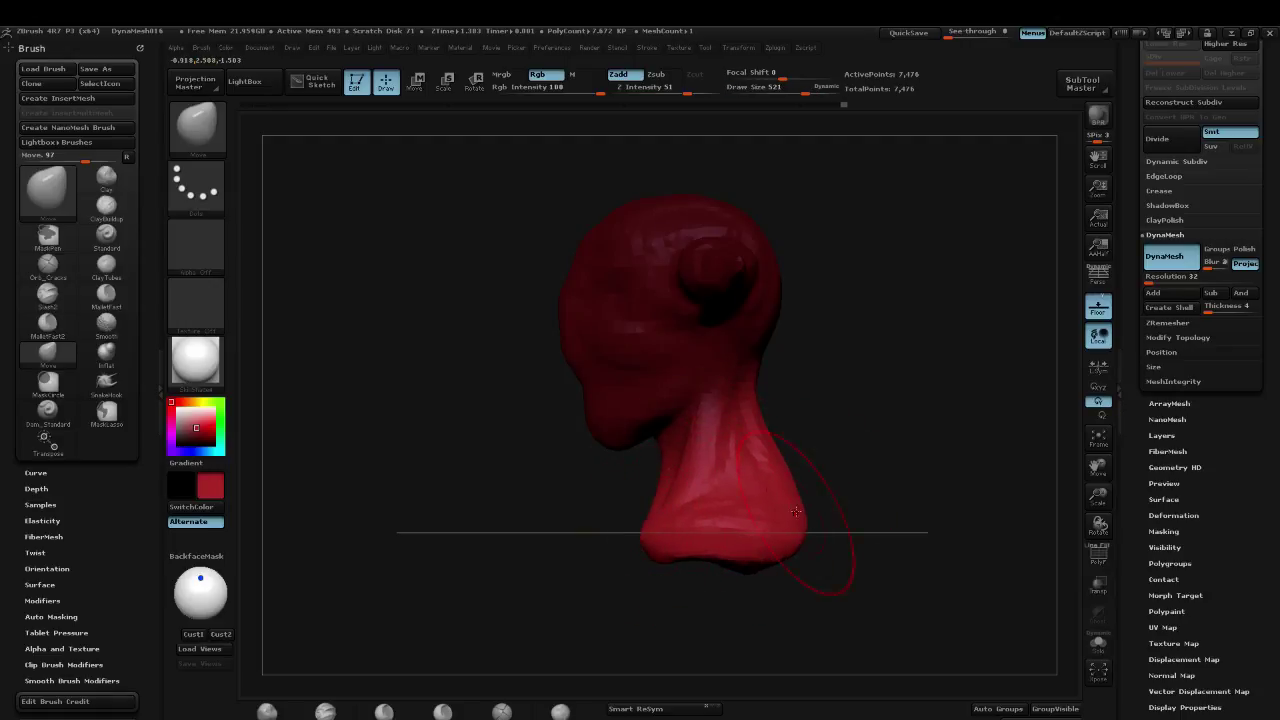
left_click_drag(894, 491, 836, 515)
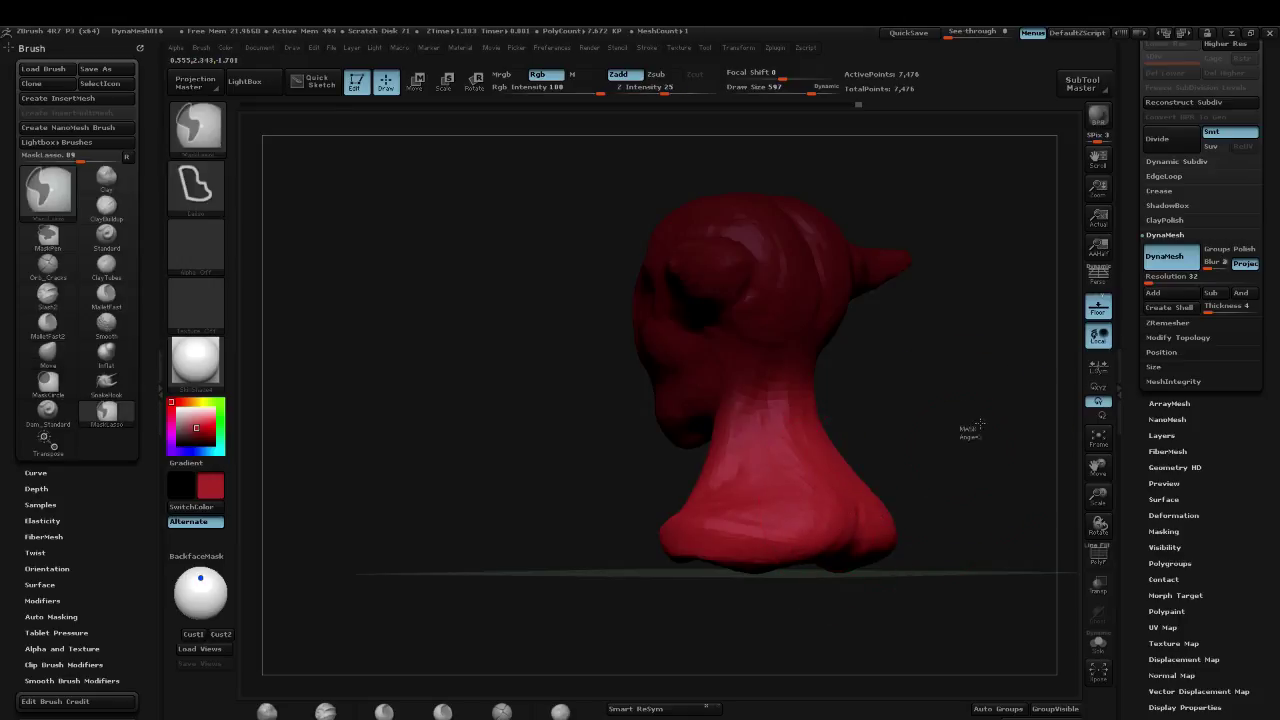
Step: Clear the mask from the head and adjust the back of the neck with the Move brush at a draw size of about 494
mouse_move(971, 434)
left_mouse_down("shift")
mouse_move(963, 369)
mouse_move(940, 392)
left_mouse_up("shift")
left_click_drag(730, 382, 750, 364)
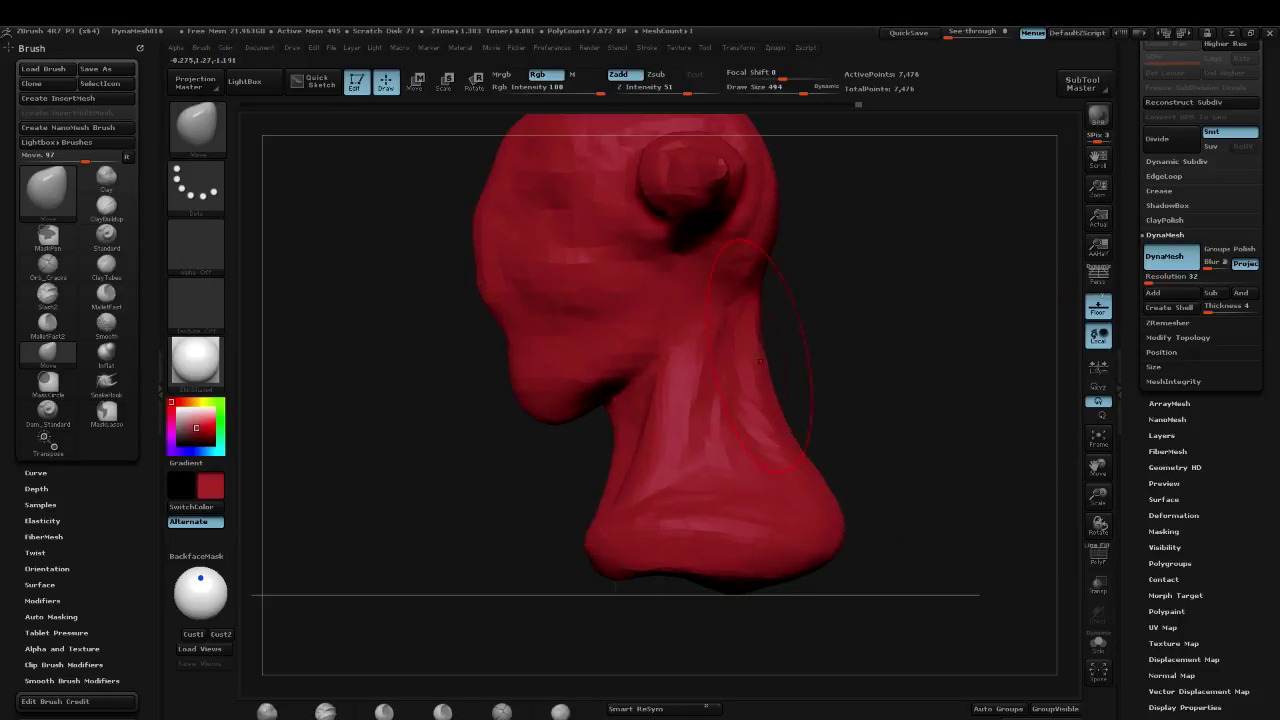
mouse_move(896, 382)
left_mouse_down("ctrl")
mouse_move(891, 311)
mouse_move(860, 289)
mouse_move(910, 307)
left_mouse_up("ctrl")
Step: Set the DynaMesh resolution to 64, remesh the bust, and check the mesh density with the polyframe display
left_click(1185, 277)
type("64")
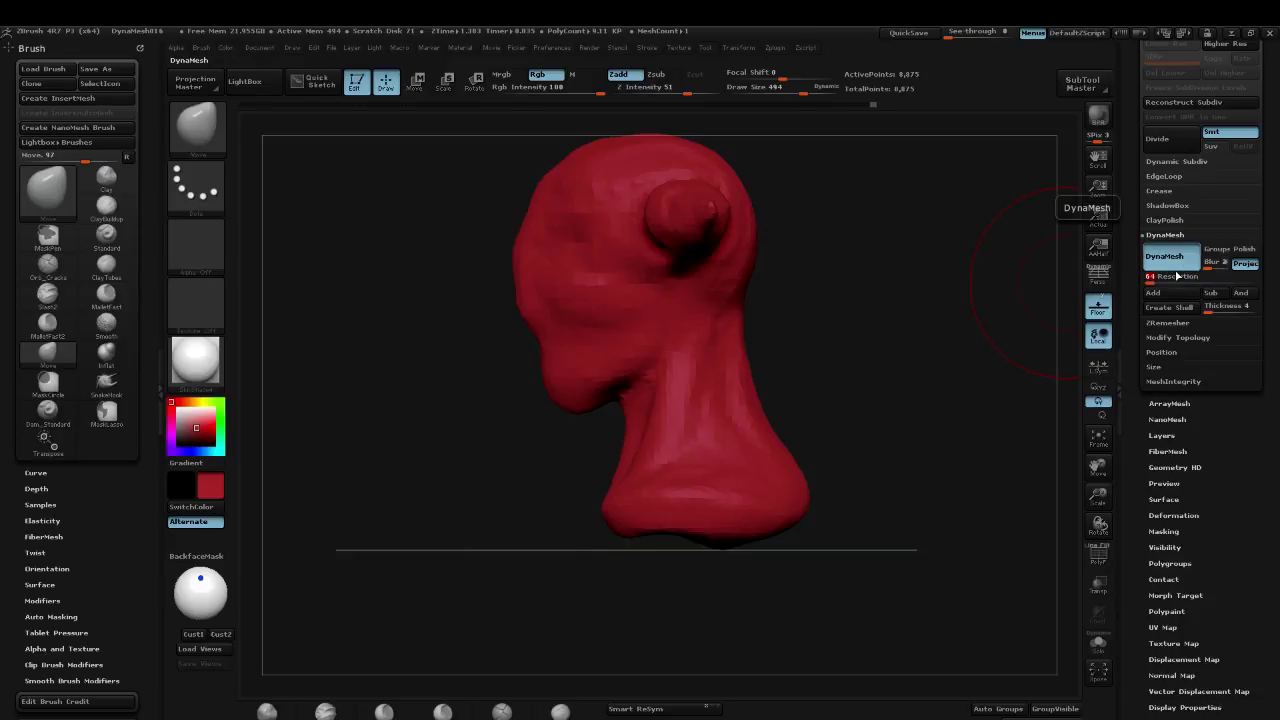
key("Return")
left_click_drag(814, 220, 983, 257)
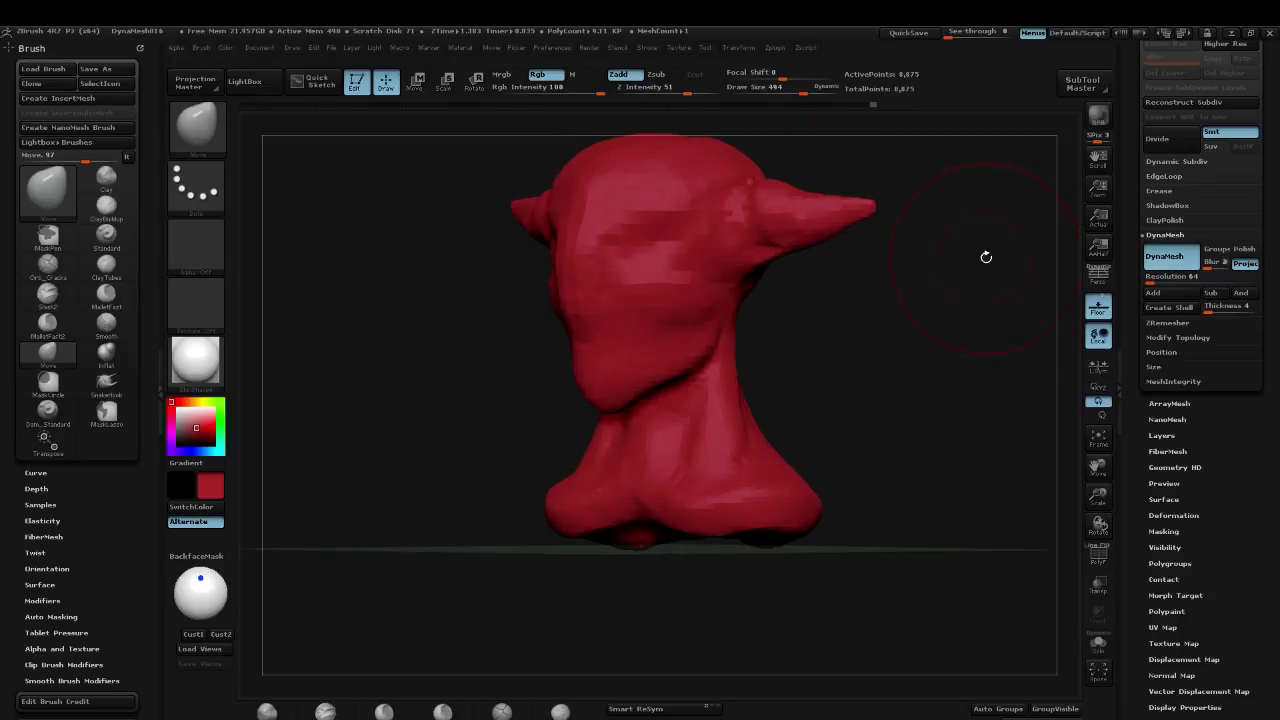
key("b")
key("c")
key("b")
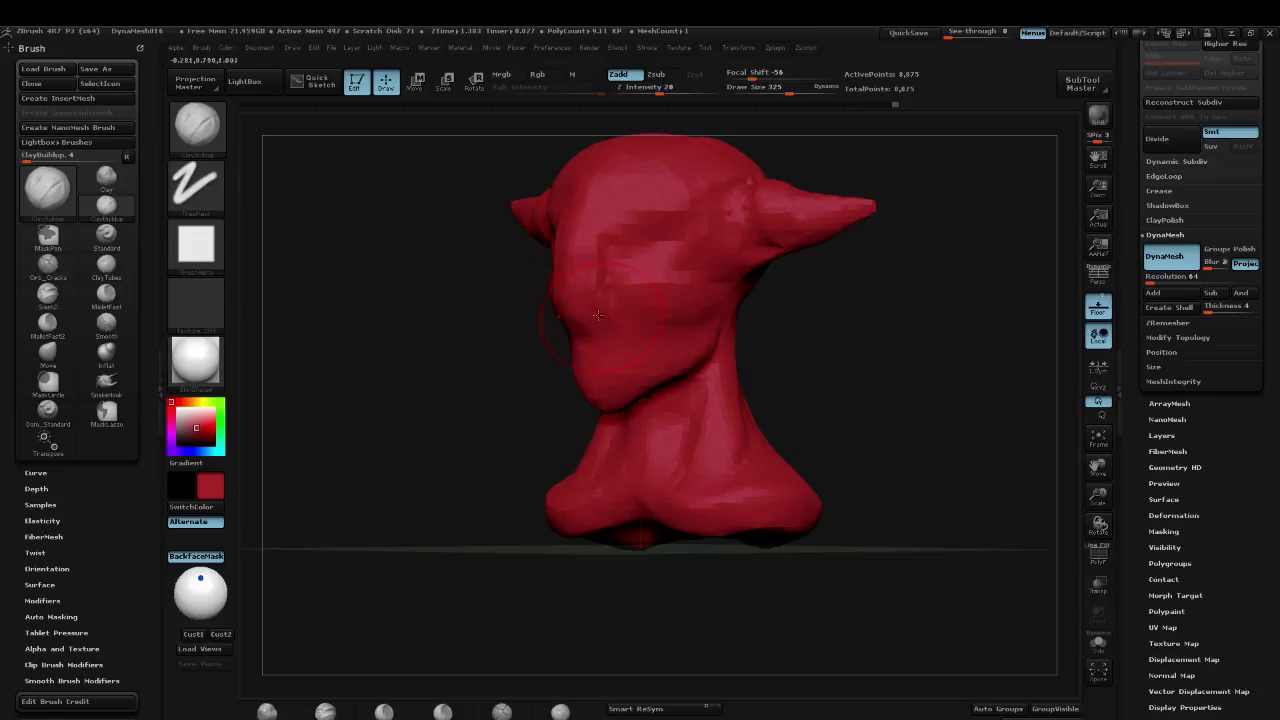
key("shift+f")
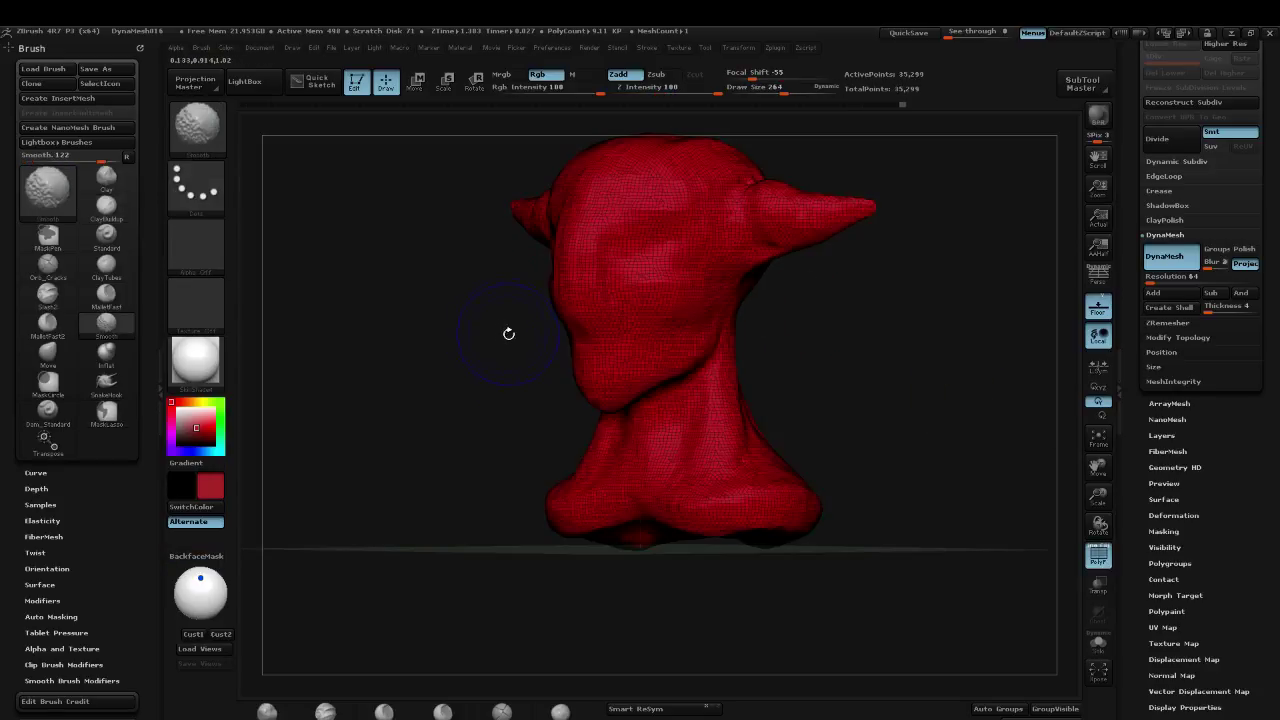
key("shift+f")
Step: Carve the eye socket and eyelid lines with the Dam_Standard brush at a draw size of about 238
key("b")
key("c")
key("b")
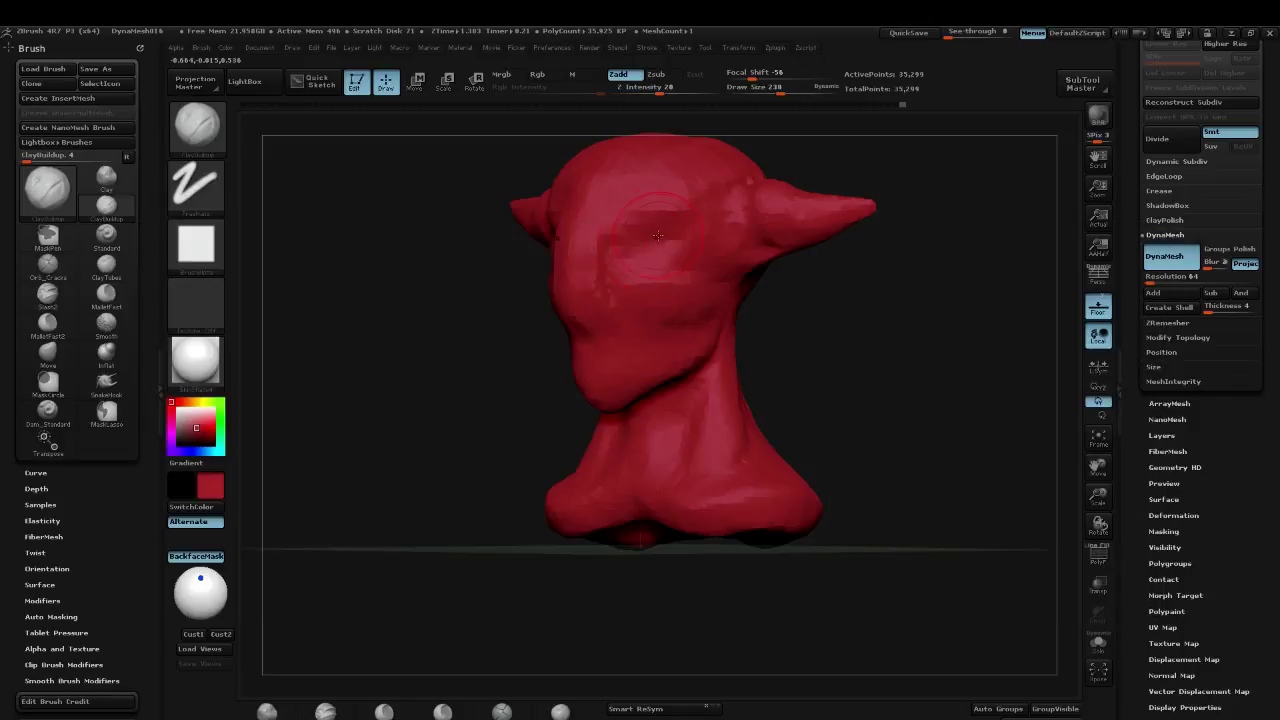
key("b")
key("d")
key("s")
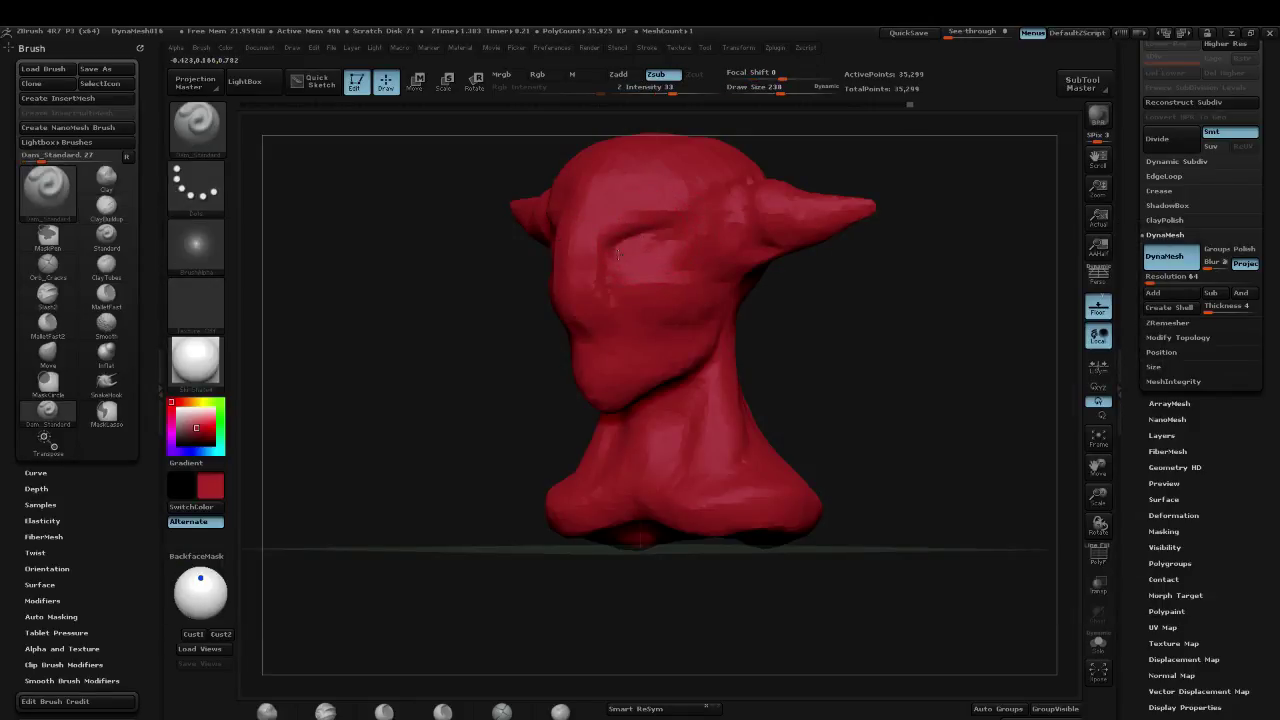
left_click_drag(652, 261, 622, 264)
Step: Build up the brow and forehead above the eyes with ClayBuildup at draw sizes from about 208 to 226
key("b")
key("c")
key("b")
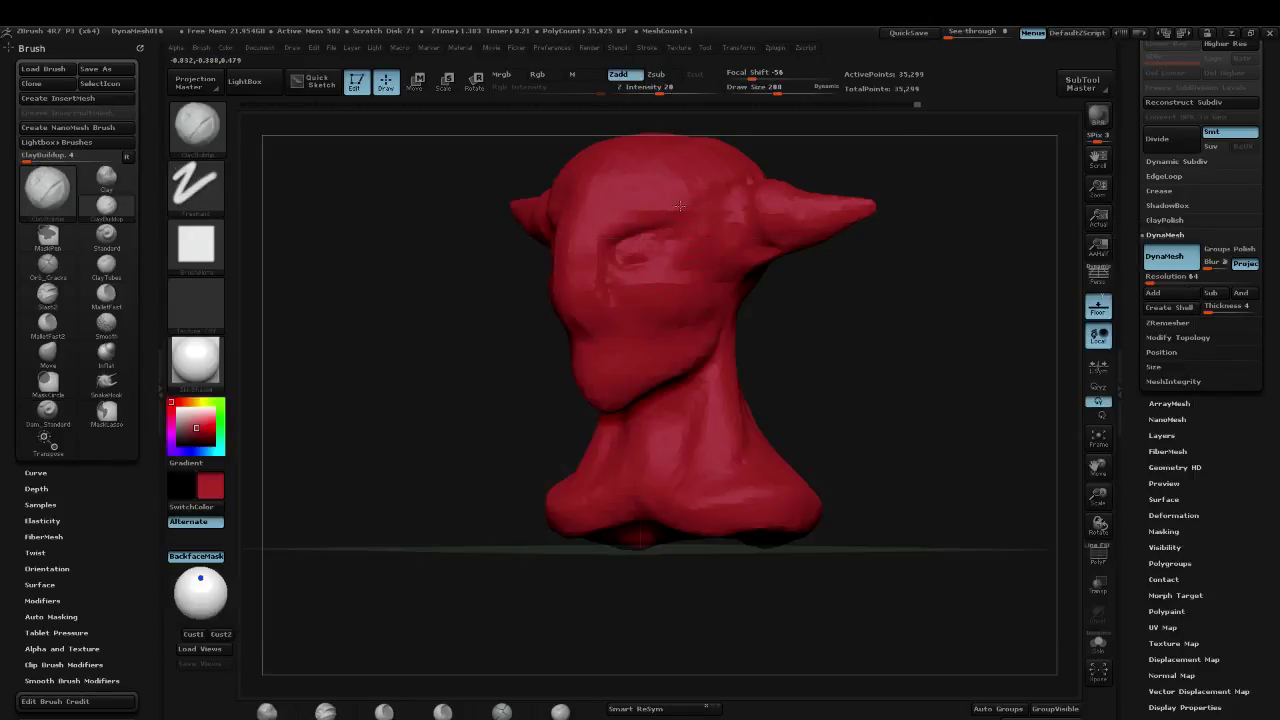
left_click_drag(900, 146, 826, 229)
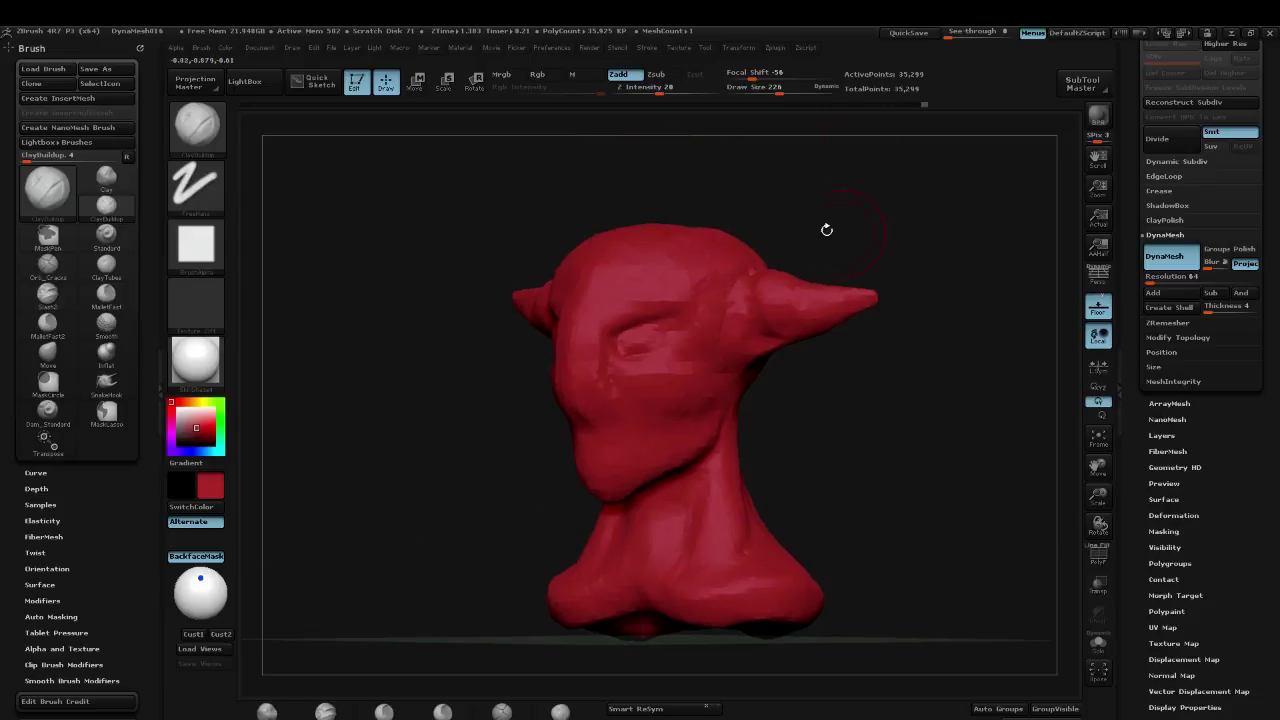
mouse_move(766, 177)
left_mouse_down()
mouse_move(707, 224)
mouse_move(680, 182)
left_mouse_up()
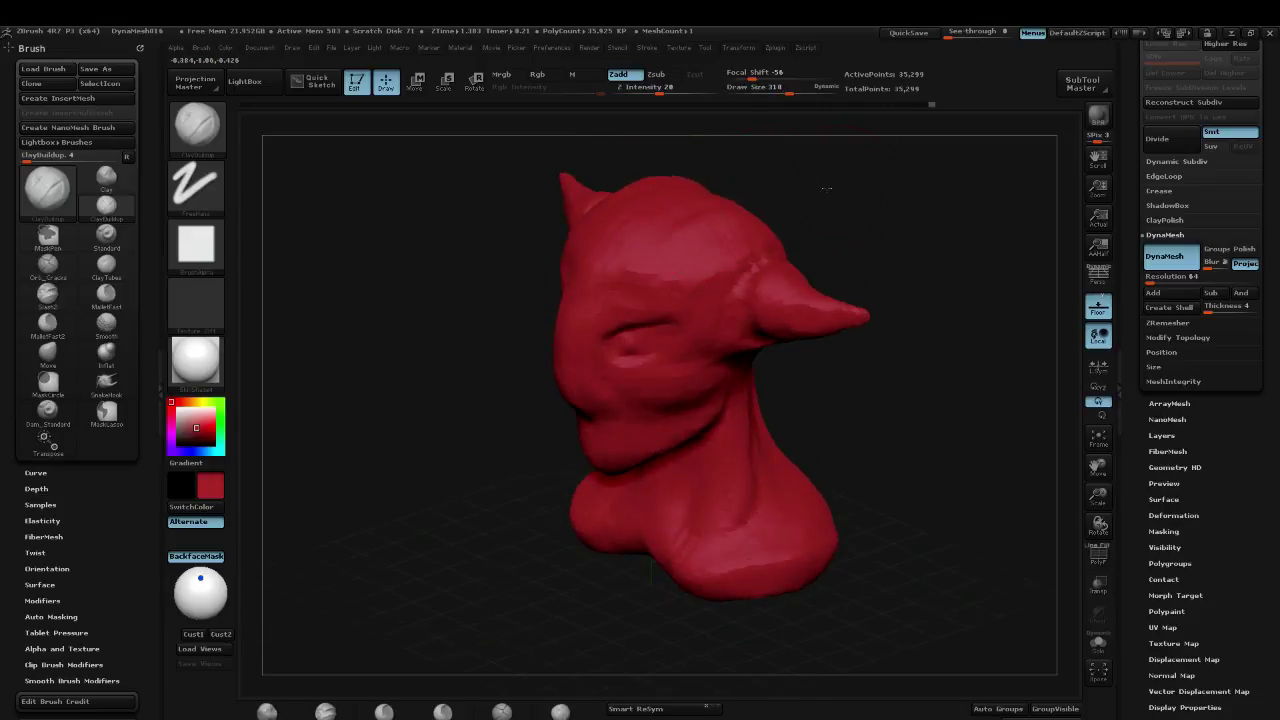
Step: Build up the back of the head and neck with the ClayBuildup brush at draw sizes from about 332 to 362
mouse_move(828, 188)
left_mouse_down()
mouse_move(755, 199)
mouse_move(786, 246)
left_mouse_up()
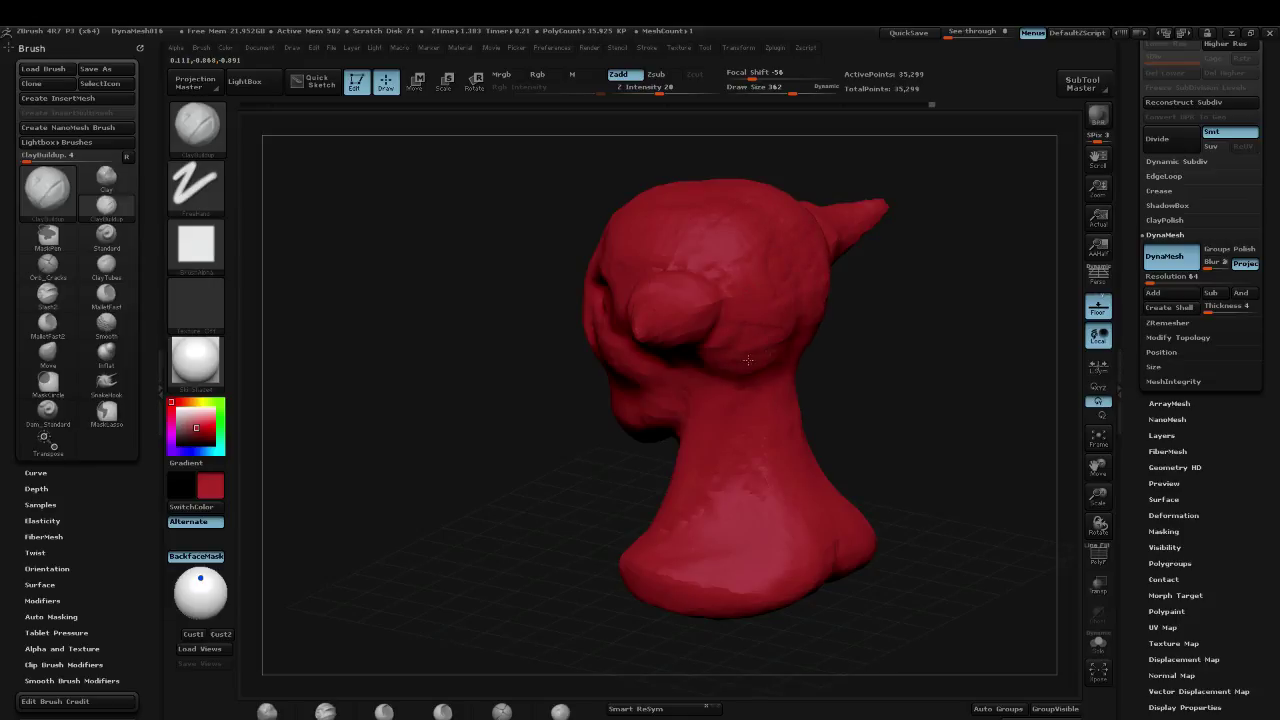
left_click_drag(910, 373, 746, 318)
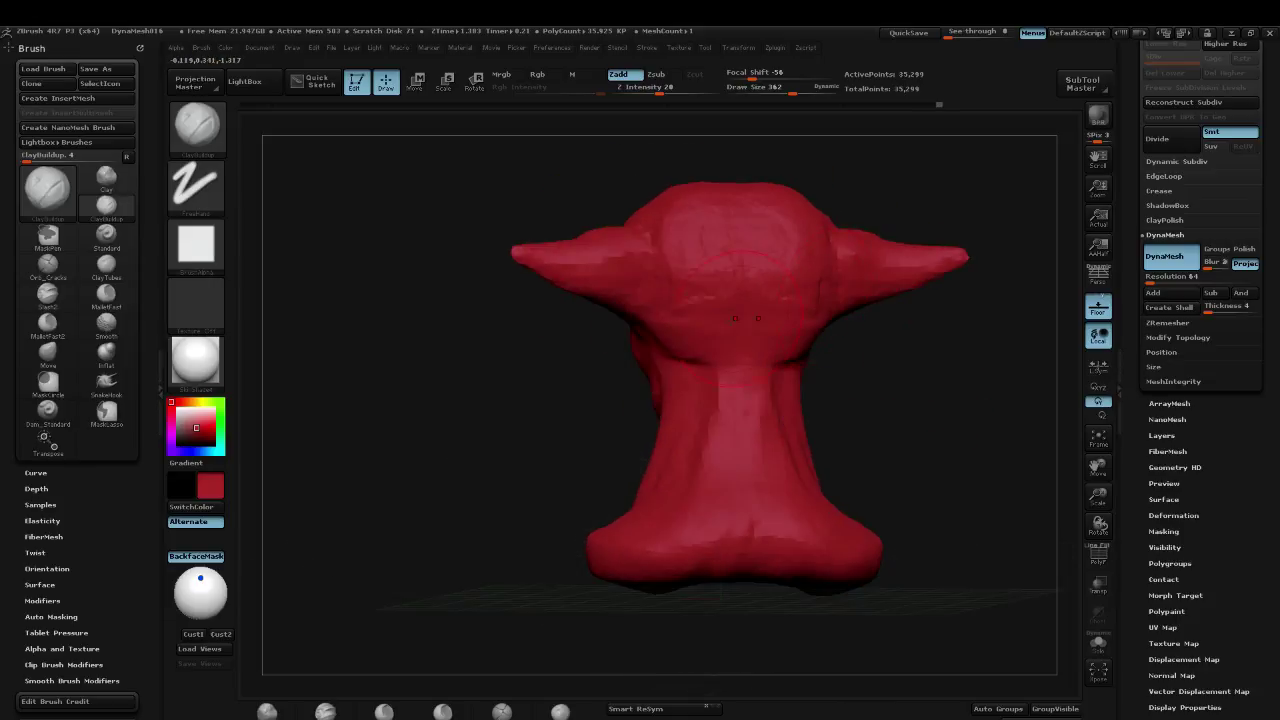
mouse_move(692, 365)
left_mouse_down()
mouse_move(712, 369)
mouse_move(686, 365)
left_mouse_up()
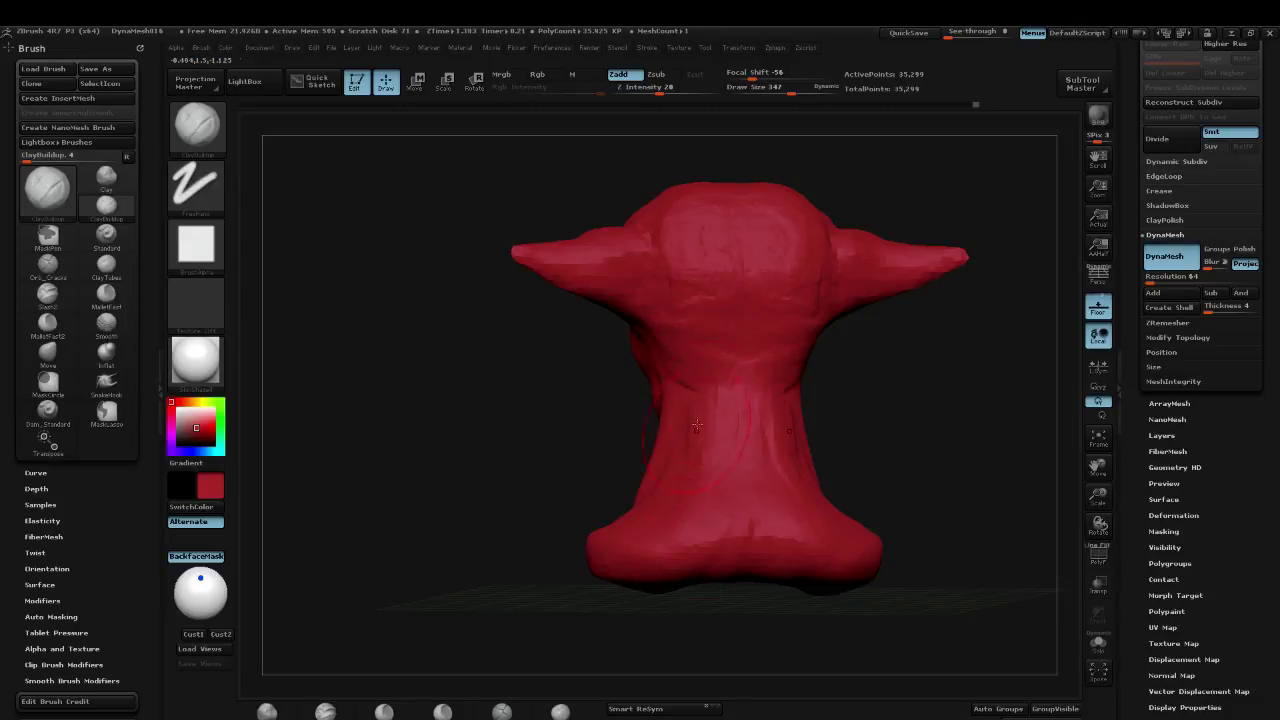
left_click_drag(697, 425, 692, 415)
key("s")
left_click(632, 267)
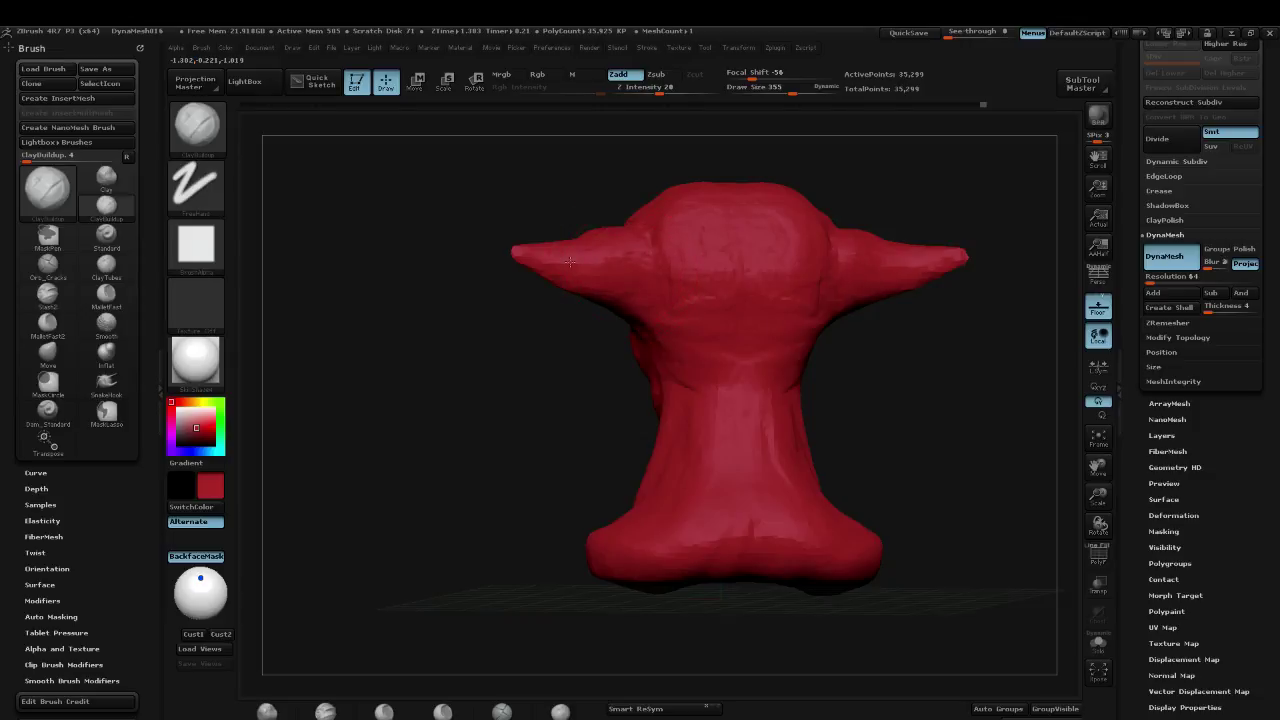
left_click_drag(618, 235, 630, 253)
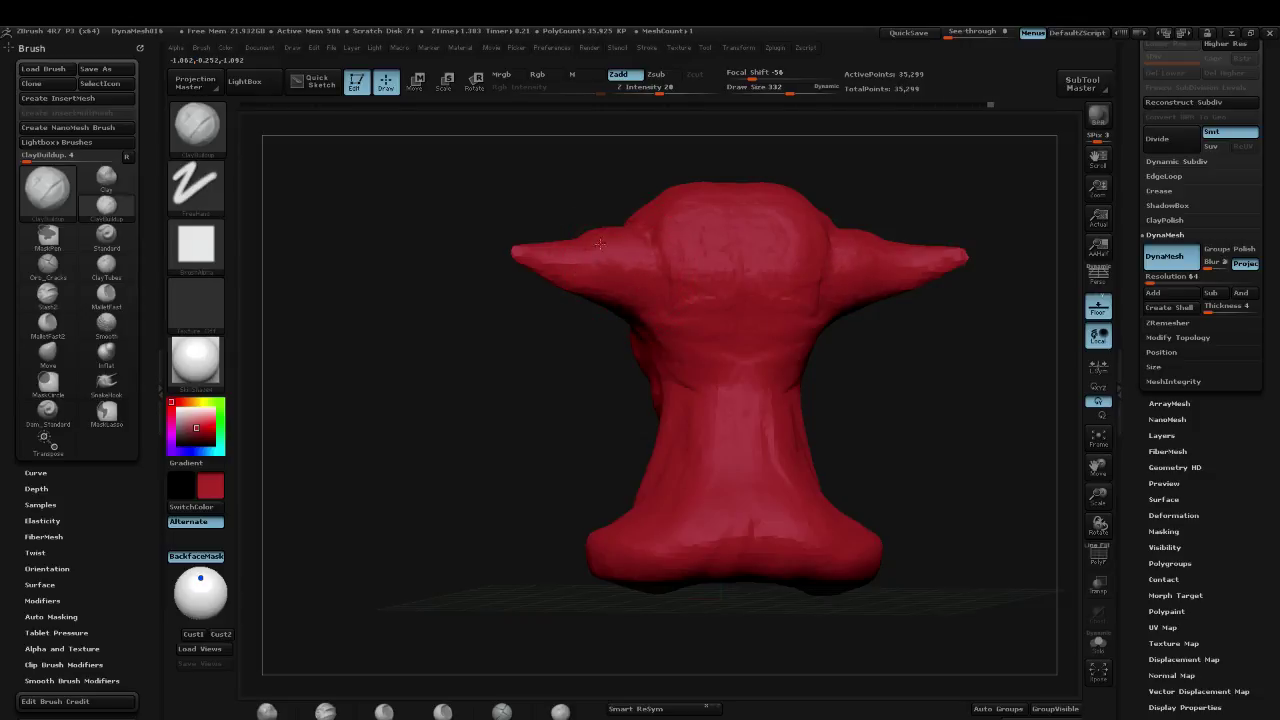
left_click_drag(947, 167, 894, 190, "alt")
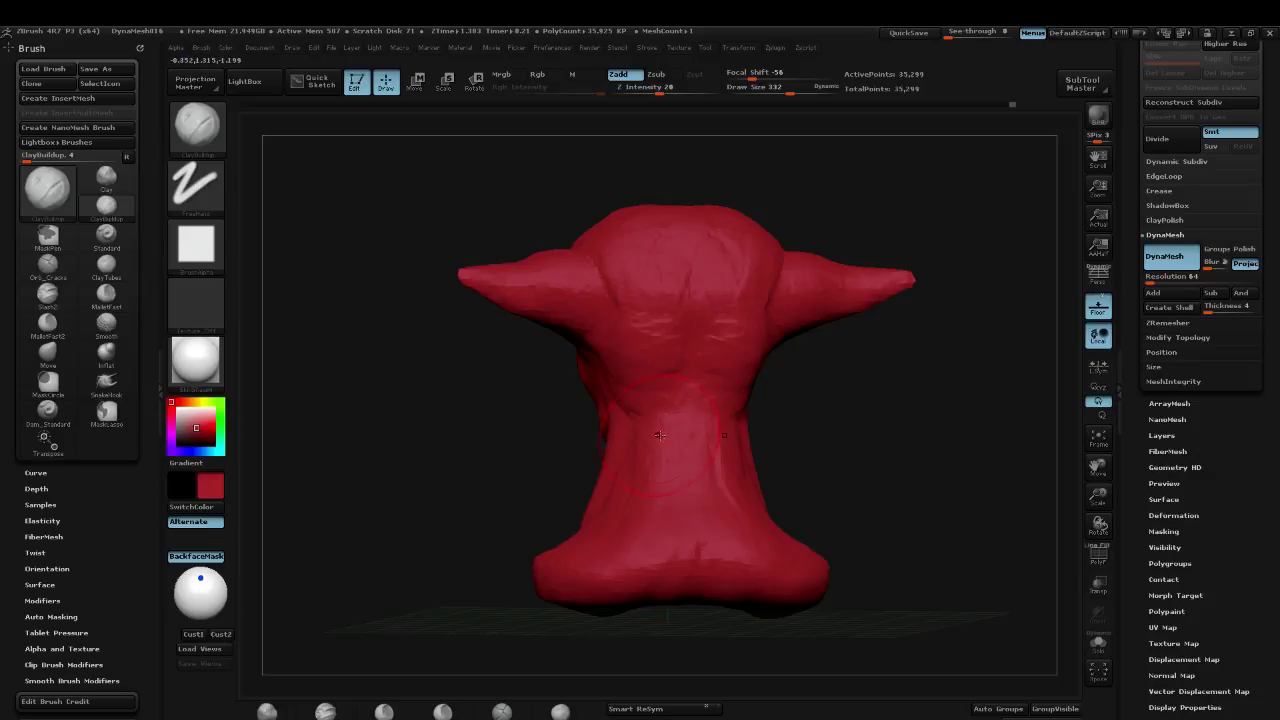
Step: Refine the forms down the back of the neck with ClayBuildup, reducing the draw size to about 181
left_click_drag(820, 412, 852, 472)
mouse_move(698, 483)
left_mouse_down()
mouse_move(689, 430)
mouse_move(700, 566)
mouse_move(695, 545)
left_mouse_up()
key("bracketleft")
key("bracketleft")
key("bracketleft")
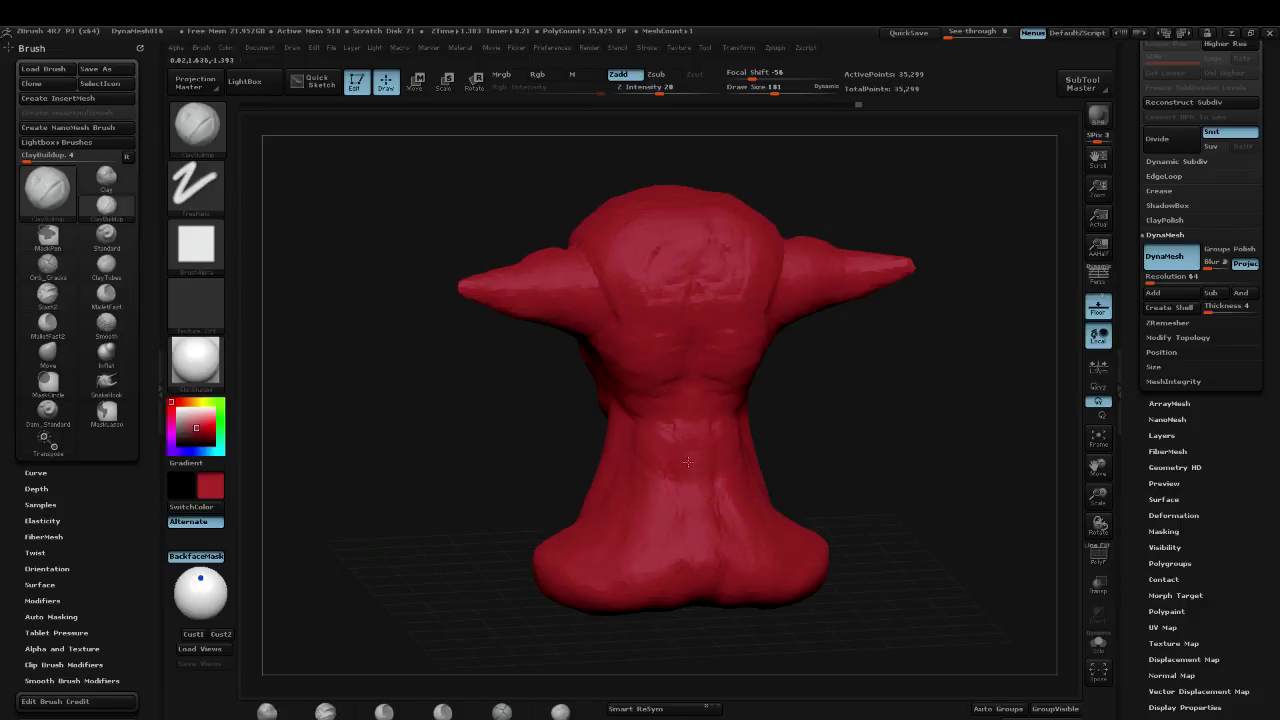
left_click_drag(687, 461, 690, 462)
mouse_move(929, 448)
left_mouse_down()
mouse_move(851, 394)
mouse_move(966, 294)
left_mouse_up()
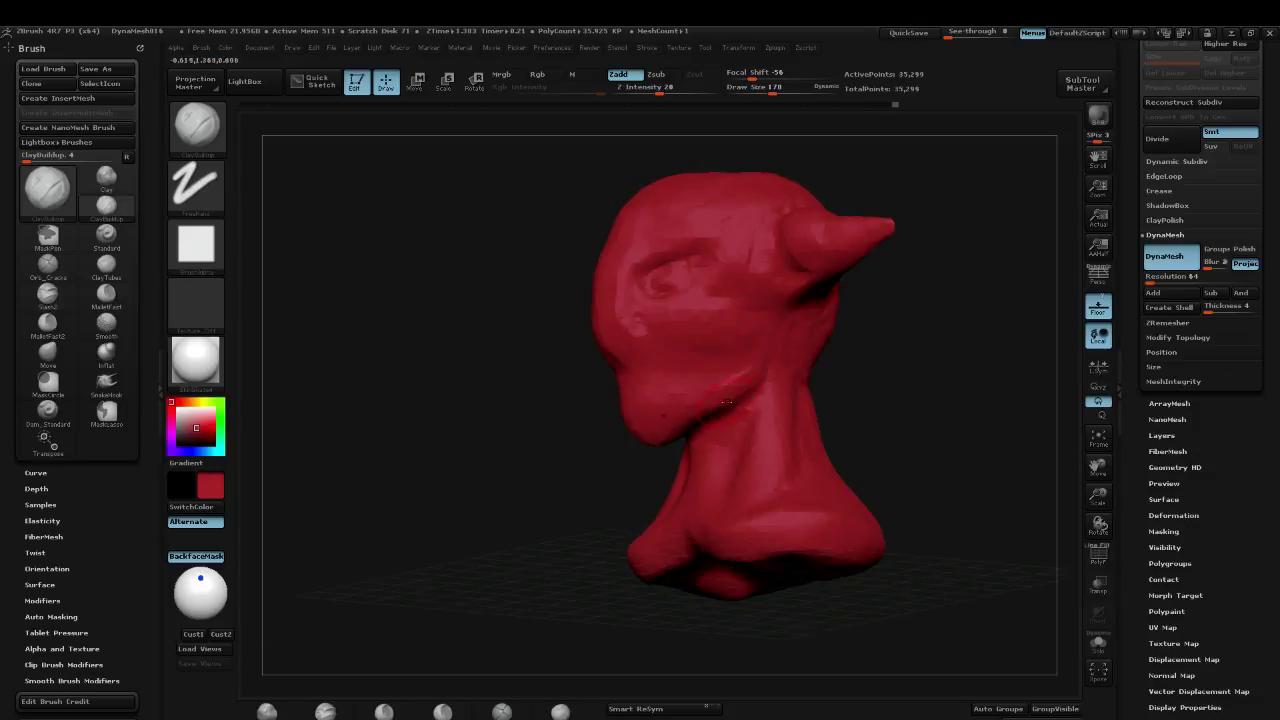
Step: Define the jawline and the side of the neck beneath it with ClayBuildup at draw sizes 126 and 155
mouse_move(727, 402)
left_mouse_down()
mouse_move(760, 420)
mouse_move(735, 408)
left_mouse_up()
type("s126")
key("Return")
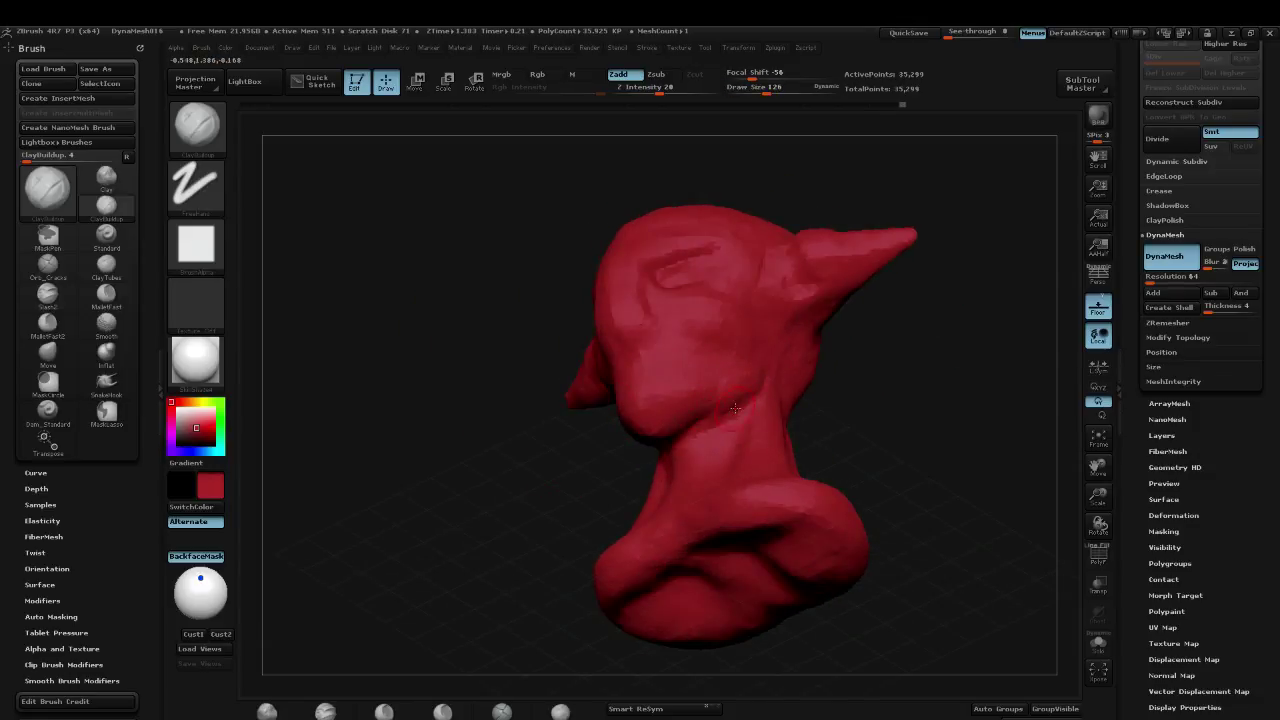
type("s155")
key("Return")
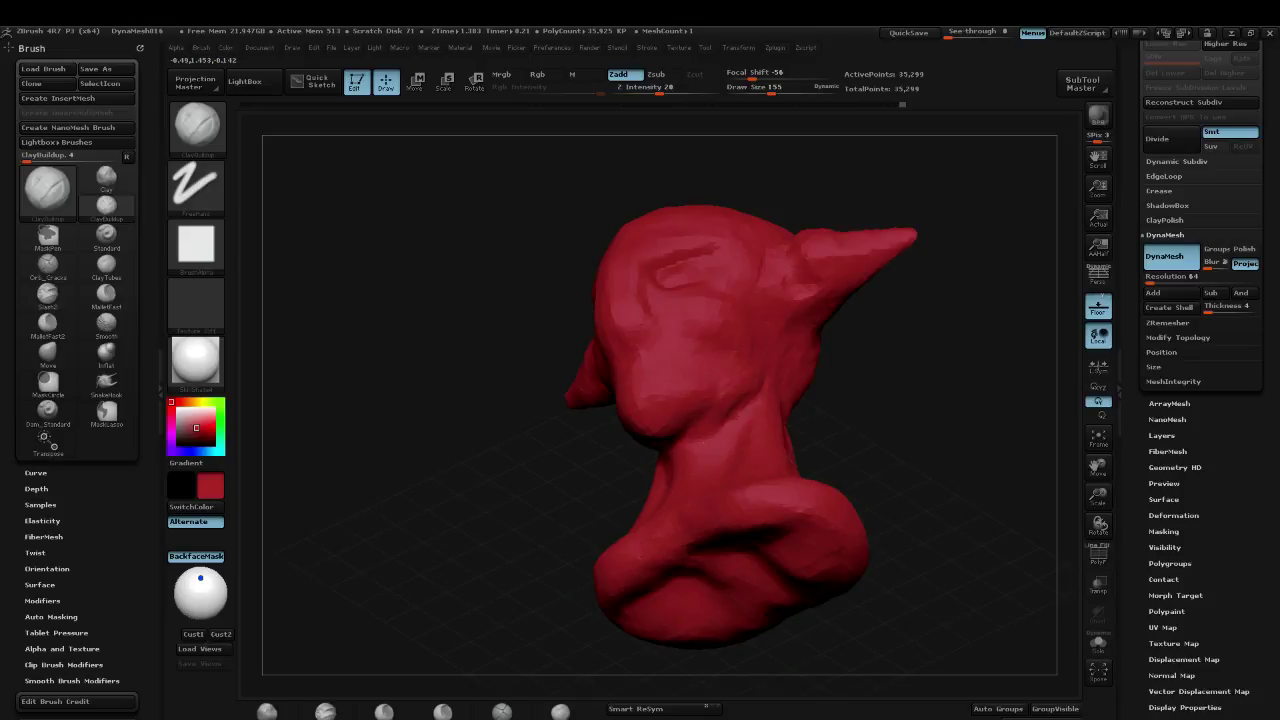
left_click_drag(669, 453, 730, 415)
mouse_move(503, 382)
left_mouse_down("shift")
mouse_move(618, 340)
mouse_move(603, 336)
left_mouse_up("shift")
Step: Carve the nostrils and the sides of the nose with the Dam_Standard brush at a draw size of about 181
key("b")
key("d")
key("s")
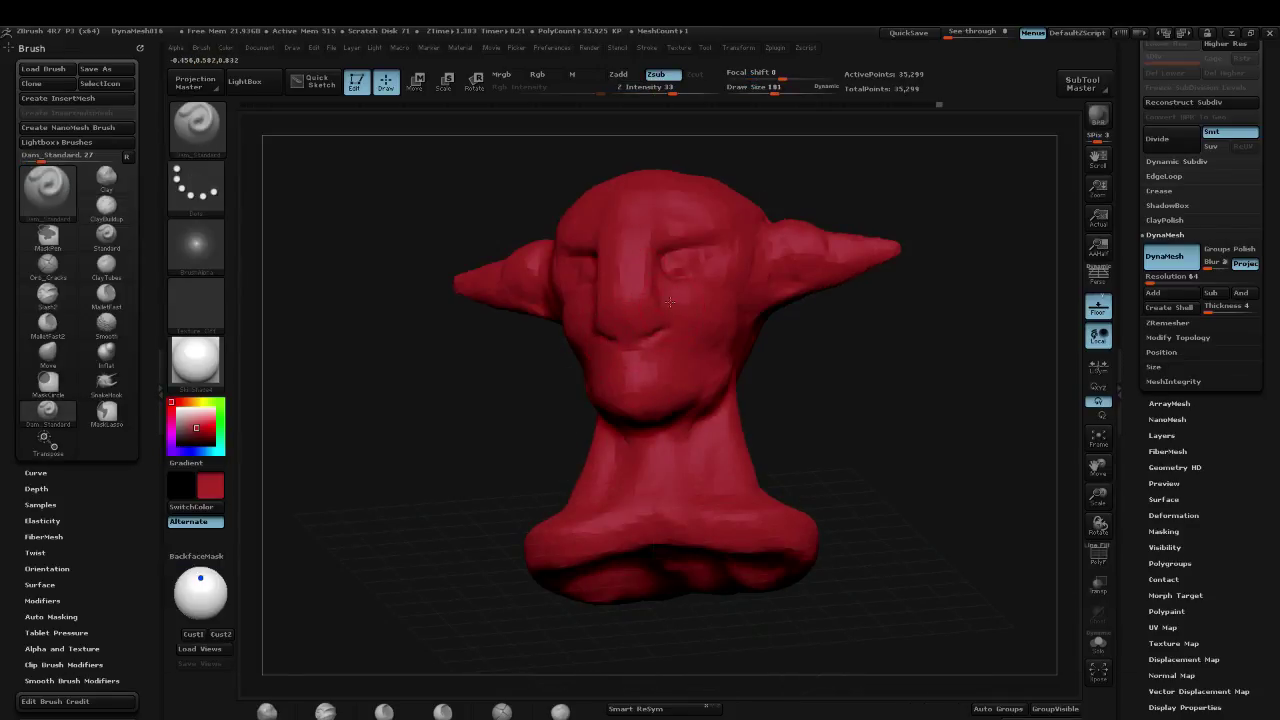
left_click_drag(669, 301, 638, 323)
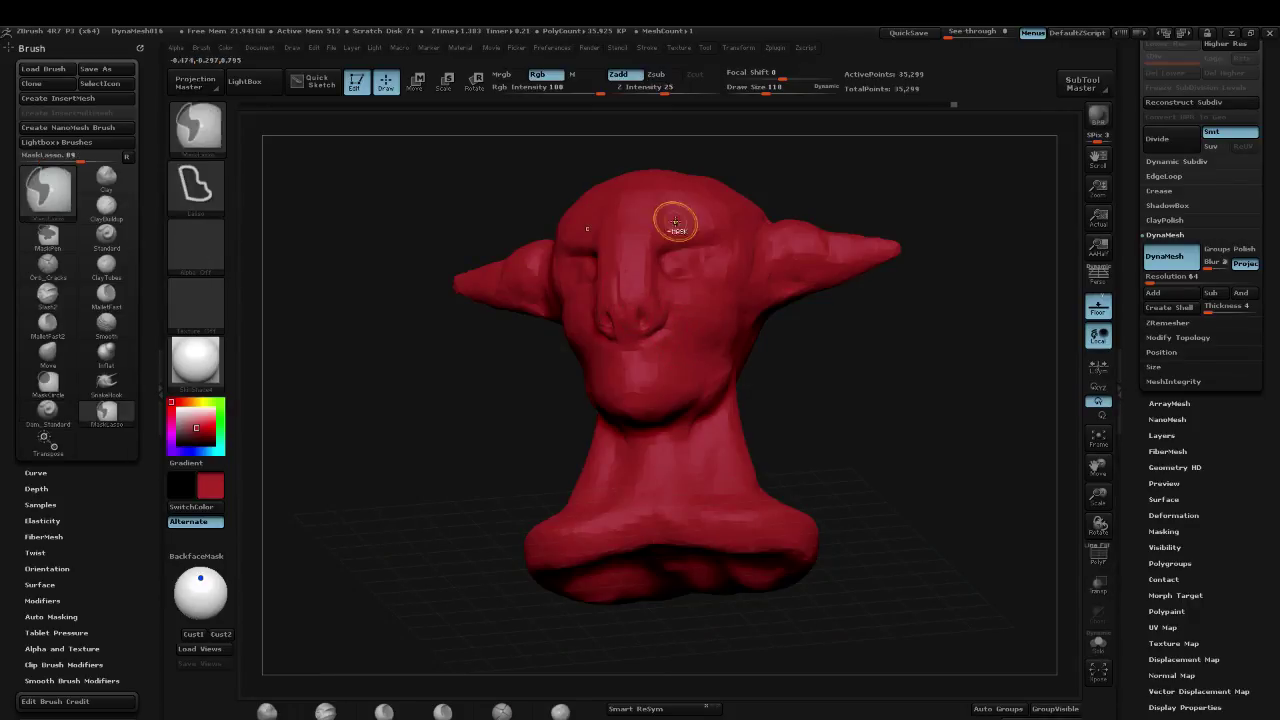
Step: Build up the brow and temple area with ClayBuildup at a draw size of about 197
key("b")
key("c")
key("b")
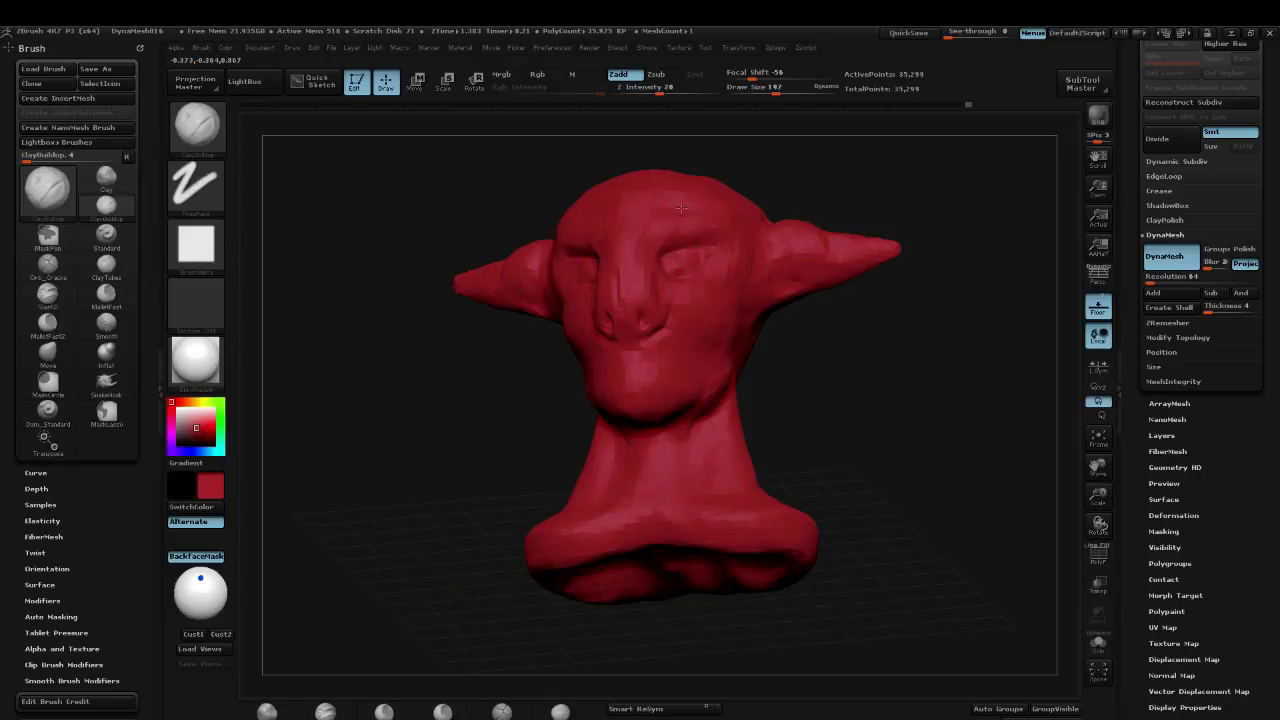
mouse_move(792, 193)
left_mouse_down()
mouse_move(831, 206)
mouse_move(743, 273)
left_mouse_up()
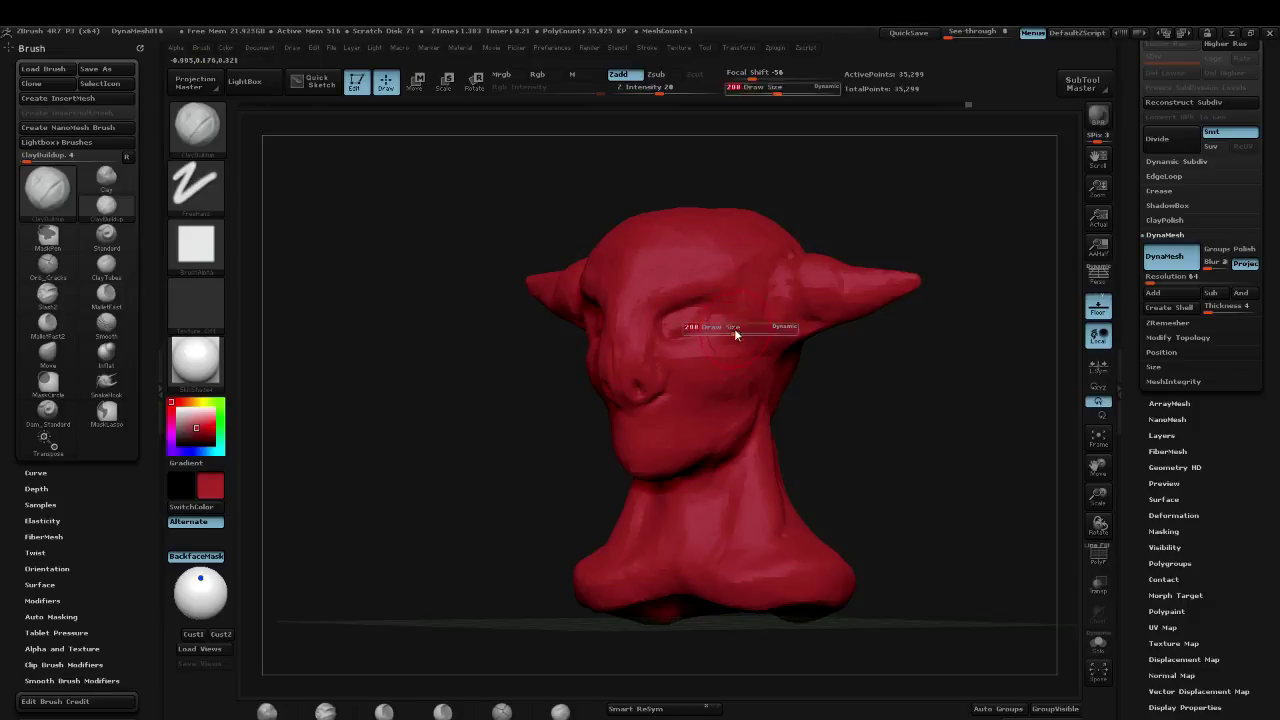
Step: Carve the eye crease with Dam_Standard, and build up the eyelids and cheekbone with ClayBuildup at draw sizes of about 170 and 208
key("b")
key("d")
key("s")
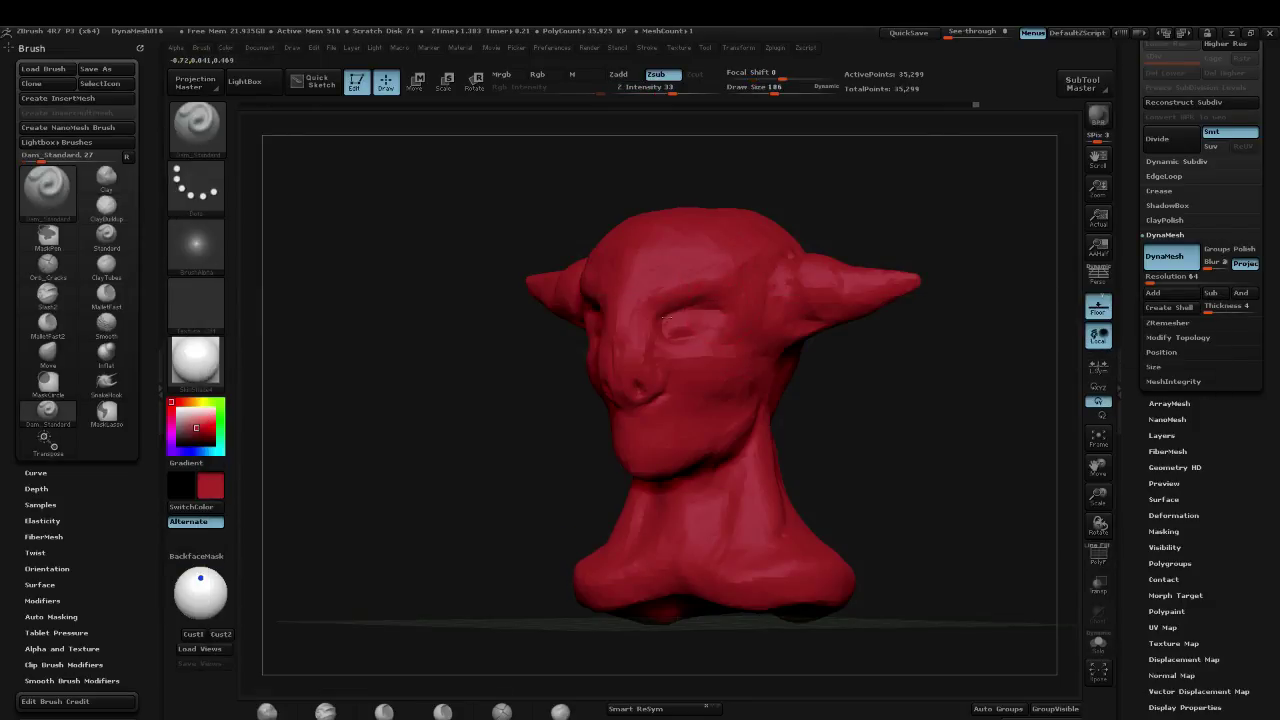
key("b")
key("c")
key("b")
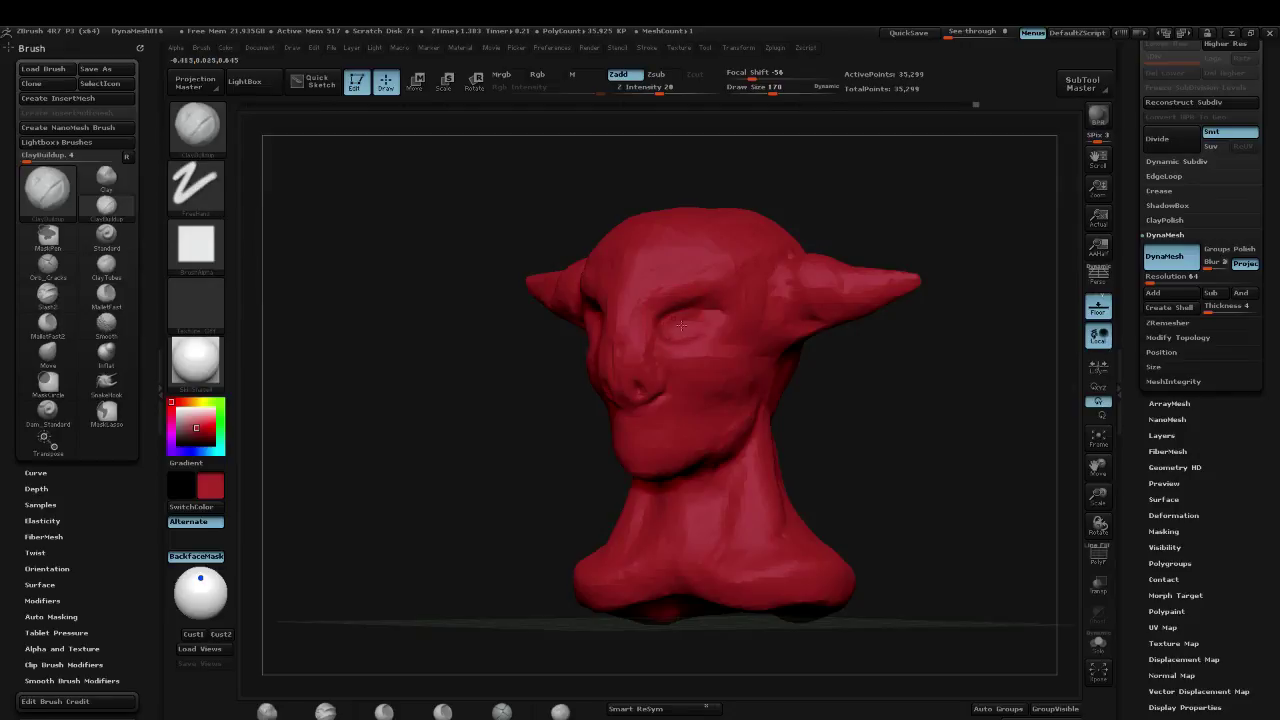
left_click_drag(682, 338, 722, 323)
left_click_drag(700, 369, 723, 384)
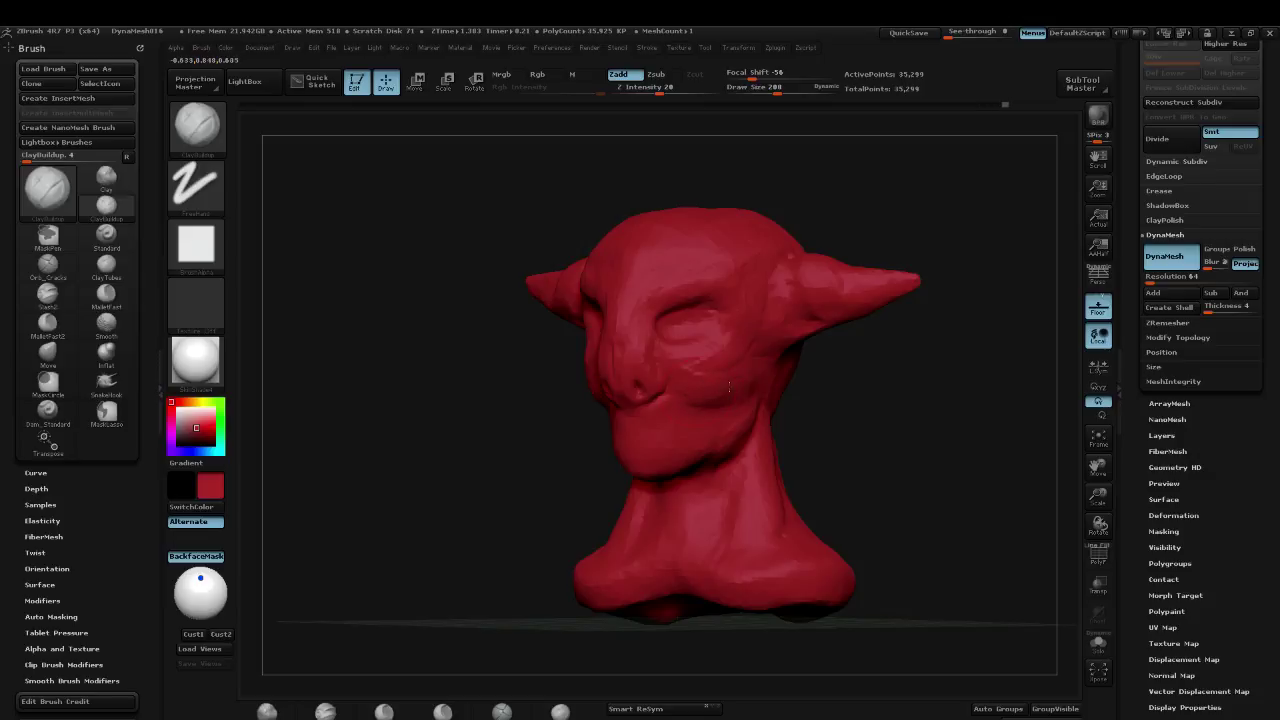
Step: Carve the mouth line below the nose with the Dam_Standard brush
key("b")
key("d")
key("s")
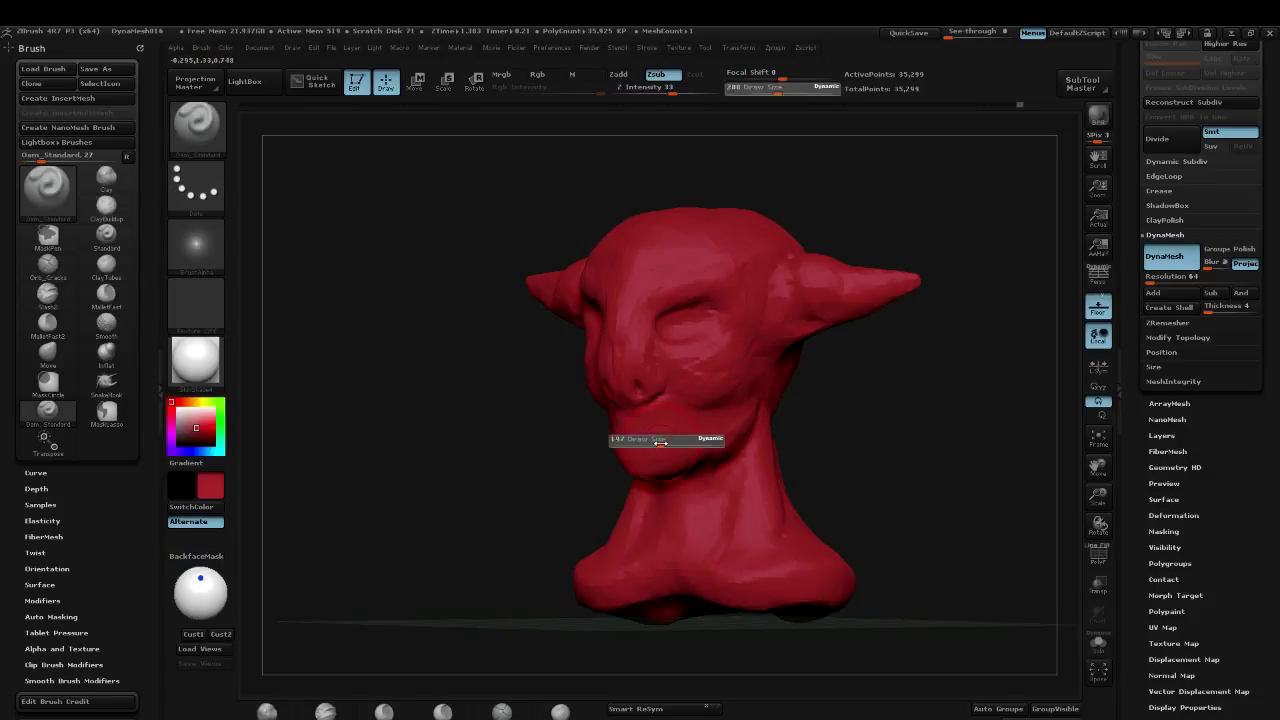
Step: Build up the lips, chin and lower jaw edge with ClayBuildup at a draw size of about 155
key("b")
key("c")
key("b")
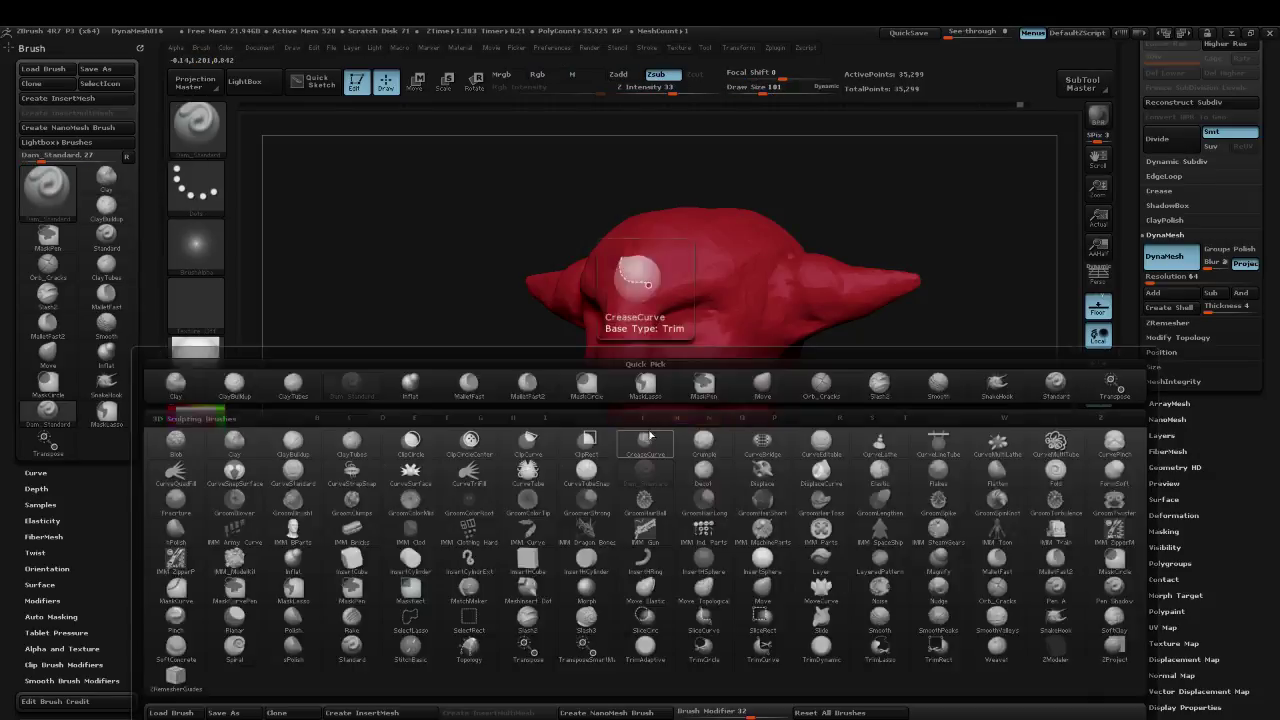
key("s")
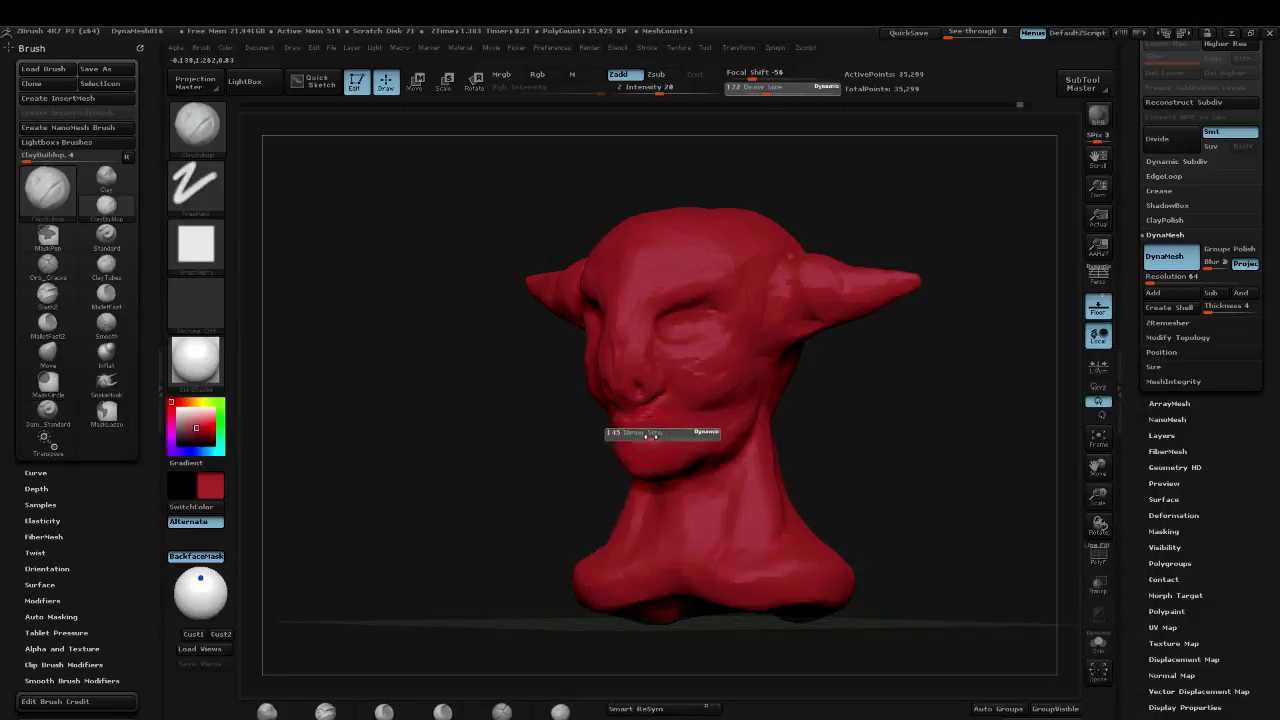
left_click(672, 432)
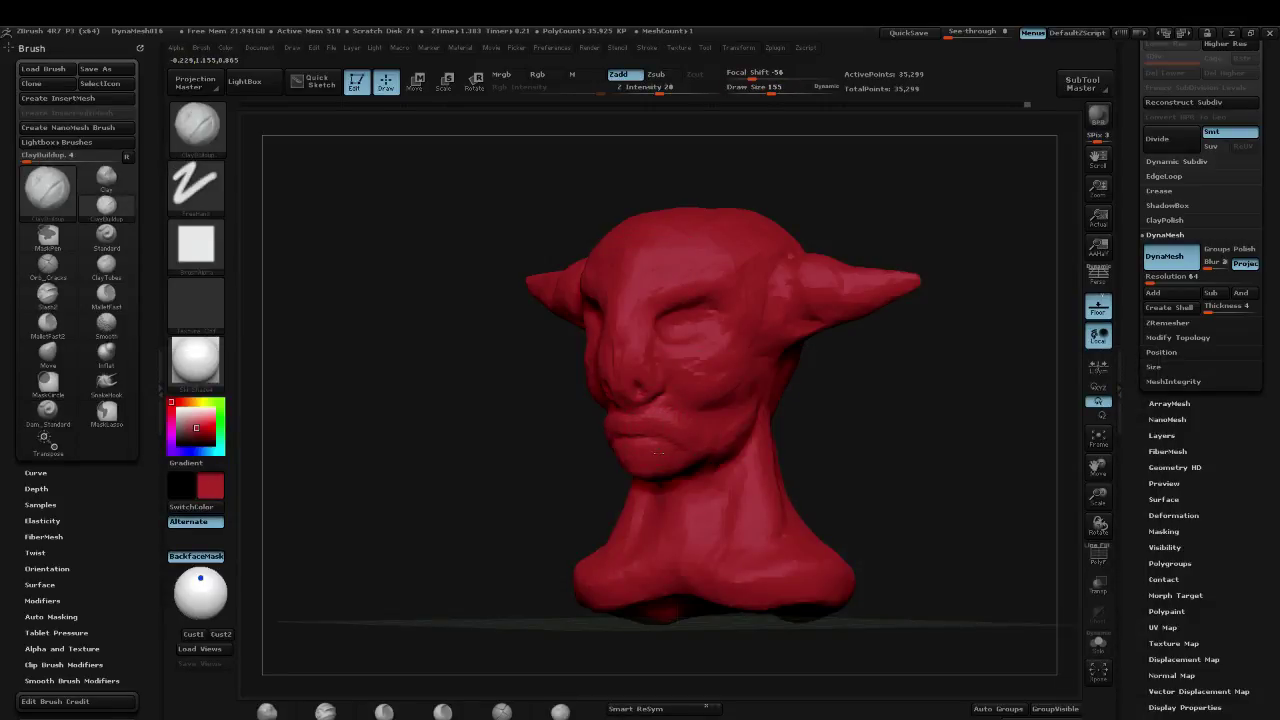
left_click_drag(661, 479, 746, 418)
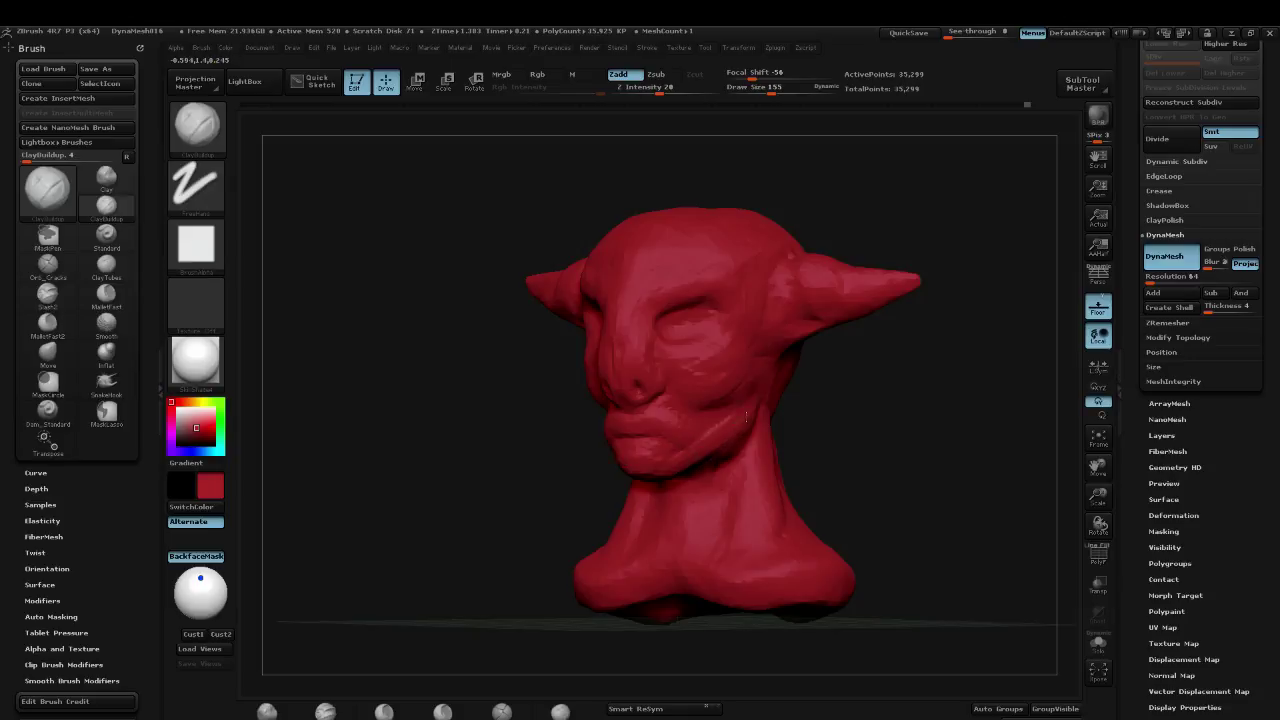
Step: Narrow the neck from the front view with the Move brush at a draw size of about 311
mouse_move(934, 449)
left_mouse_down()
mouse_move(921, 399)
mouse_move(951, 337)
mouse_move(970, 347)
left_mouse_up()
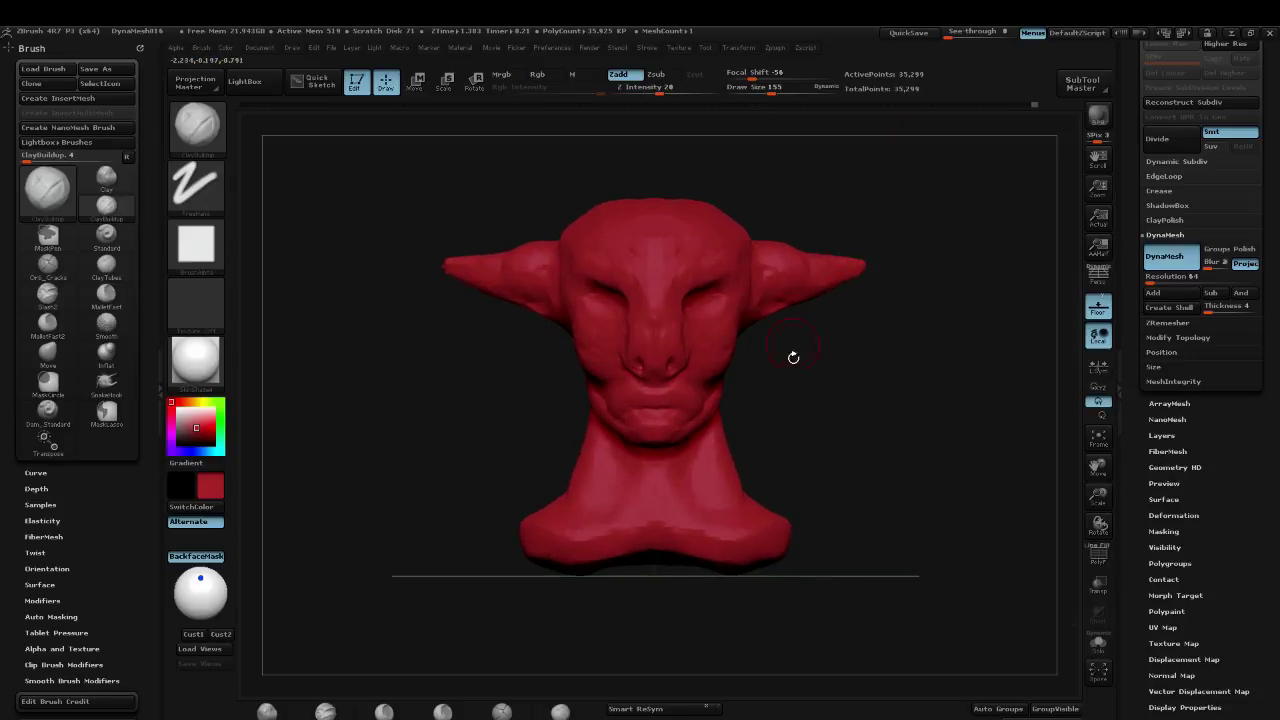
key("ctrl")
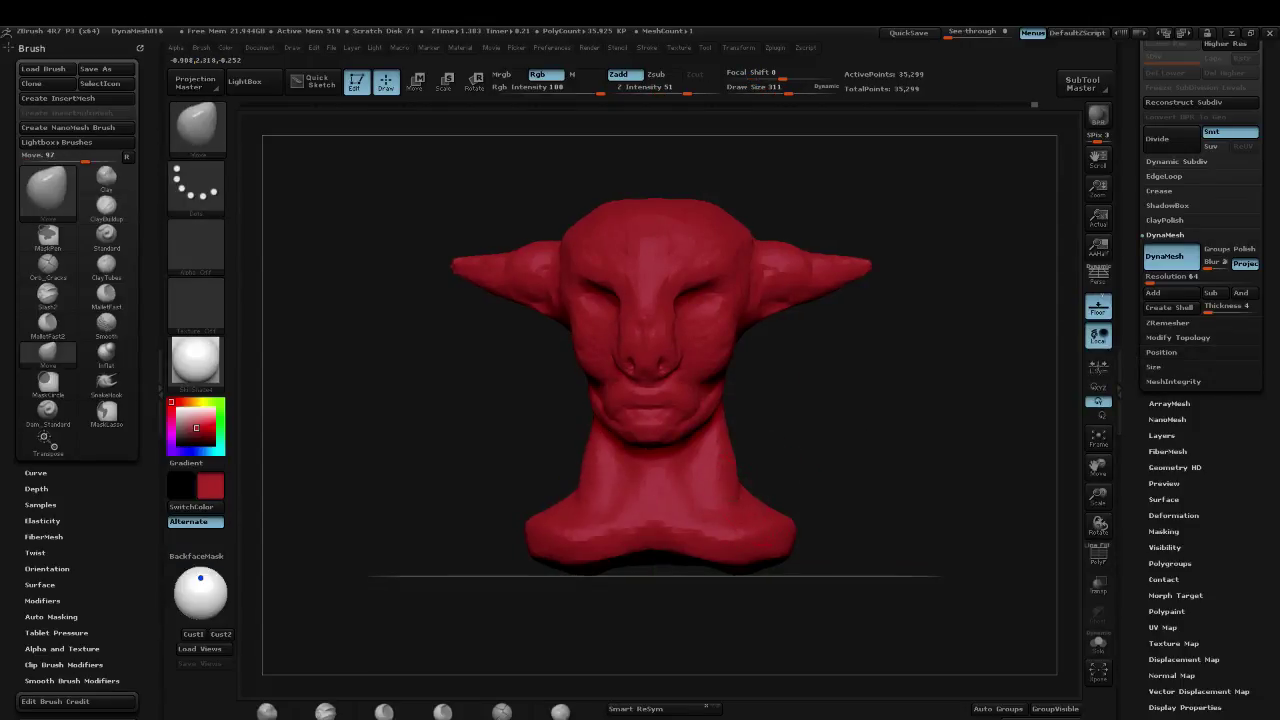
mouse_move(736, 490)
left_mouse_down()
mouse_move(724, 450)
mouse_move(744, 490)
left_mouse_up()
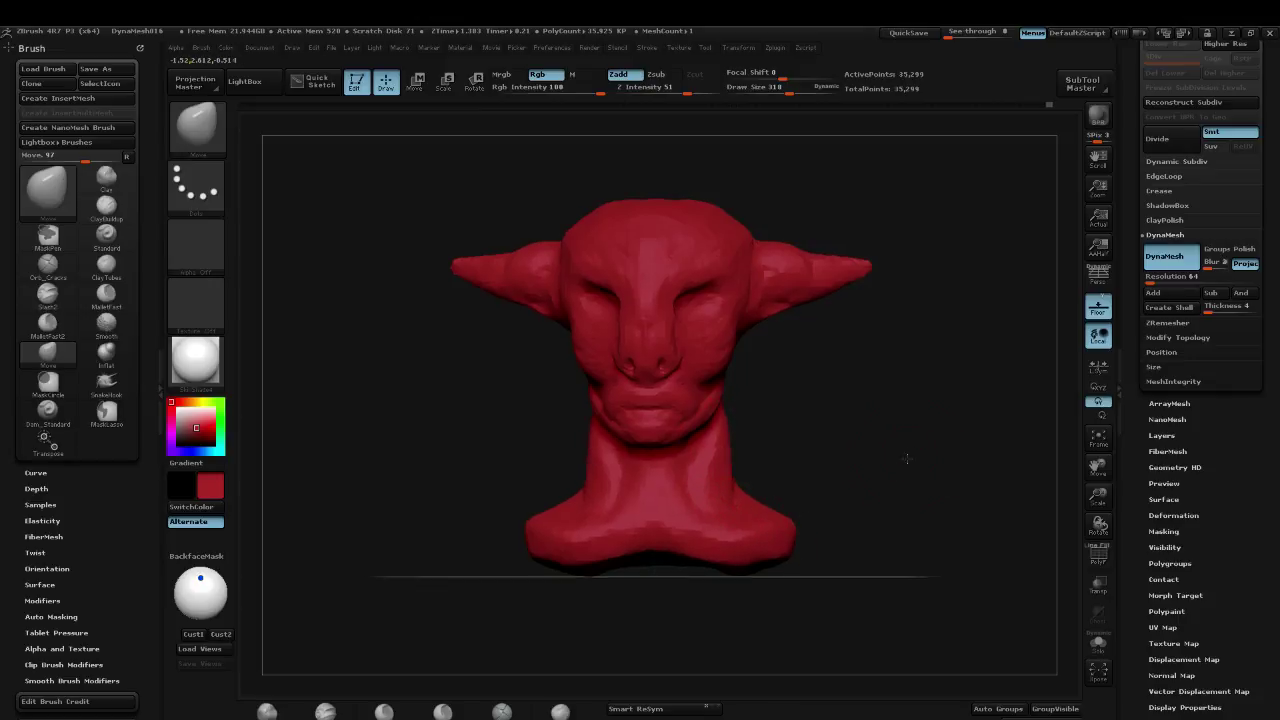
Step: Pull the back of the skull outward into a rounder profile with the Move brush at a draw size of about 550
left_click_drag(906, 457, 566, 443, "alt")
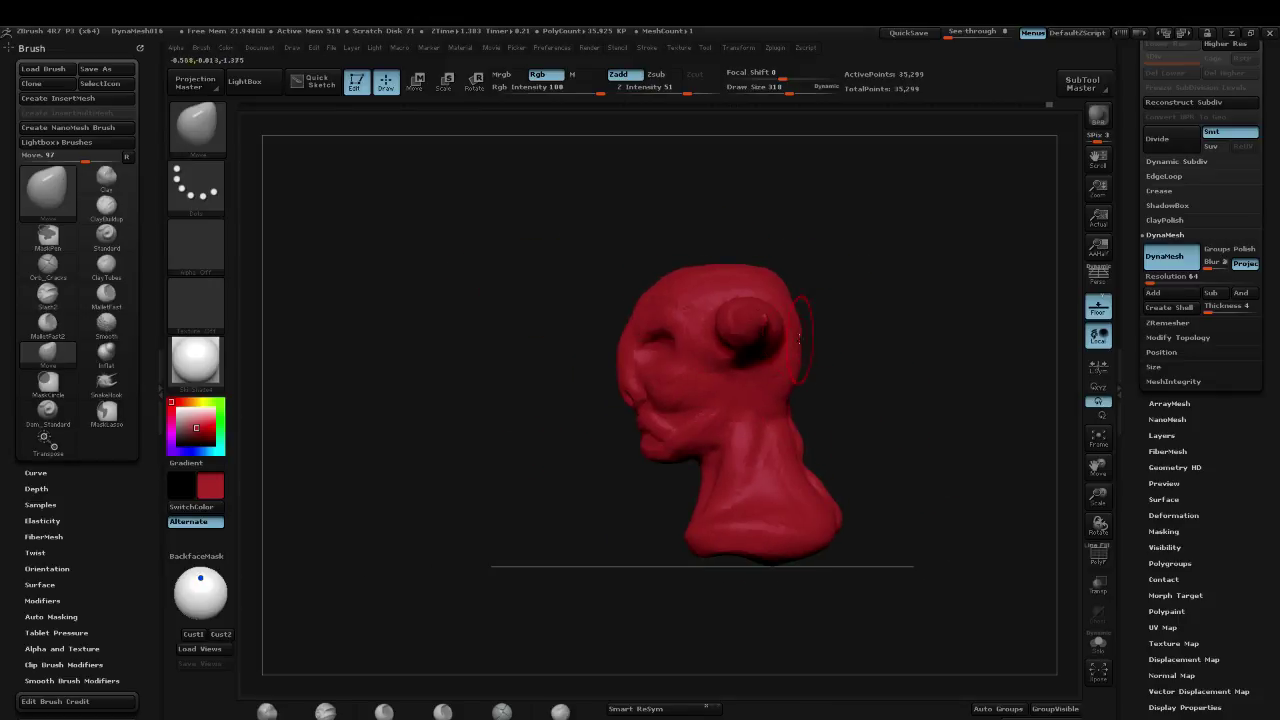
mouse_move(920, 318)
left_mouse_down()
mouse_move(819, 328)
mouse_move(843, 327)
left_mouse_up()
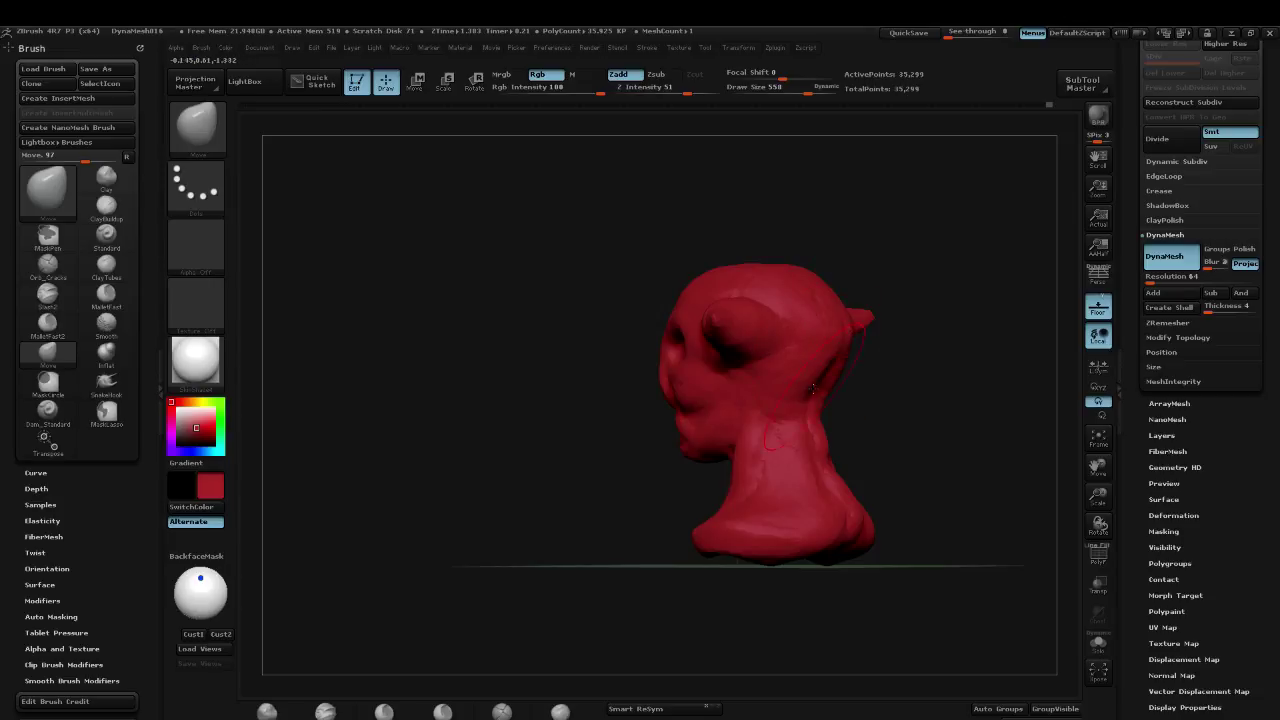
mouse_move(860, 395)
left_mouse_down()
mouse_move(957, 401)
mouse_move(923, 394)
mouse_move(909, 360)
mouse_move(850, 328)
left_mouse_up()
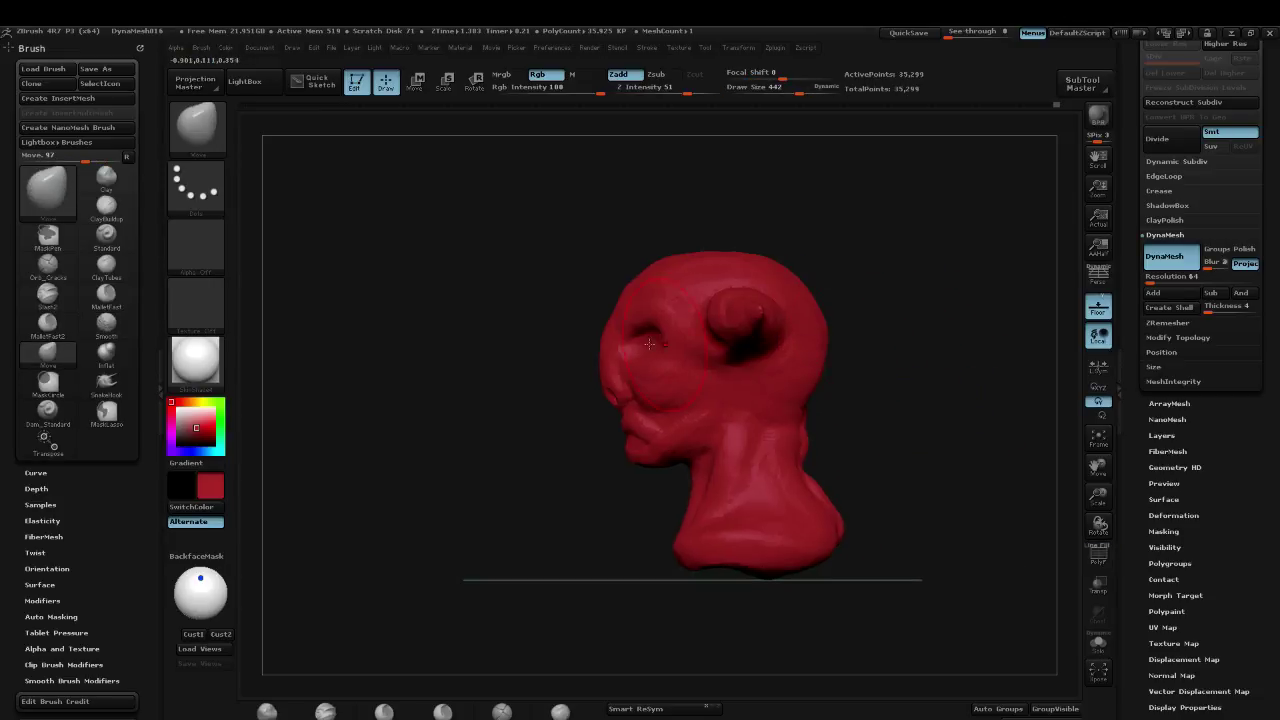
Step: Push the brow and nose profile back in side view with the Move brush, increasing the draw size to about 720
key("s")
left_click_drag(605, 343, 670, 345)
key("s")
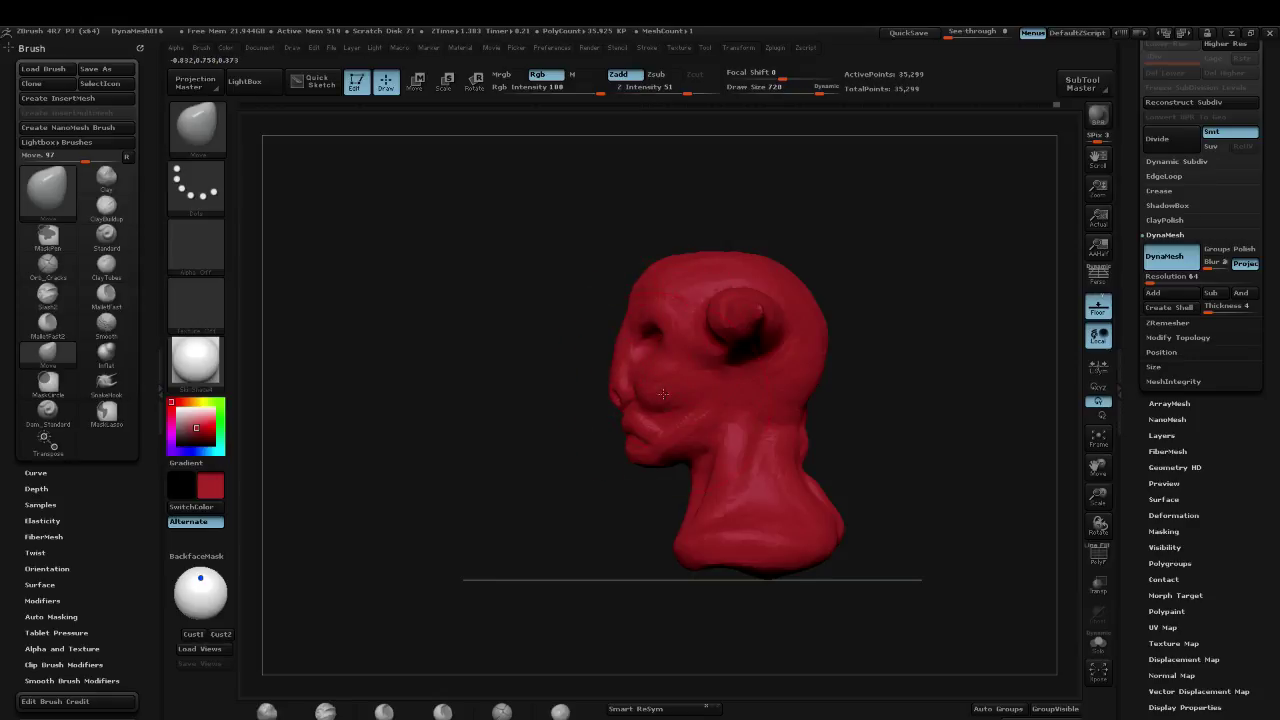
left_click_drag(650, 396, 669, 396)
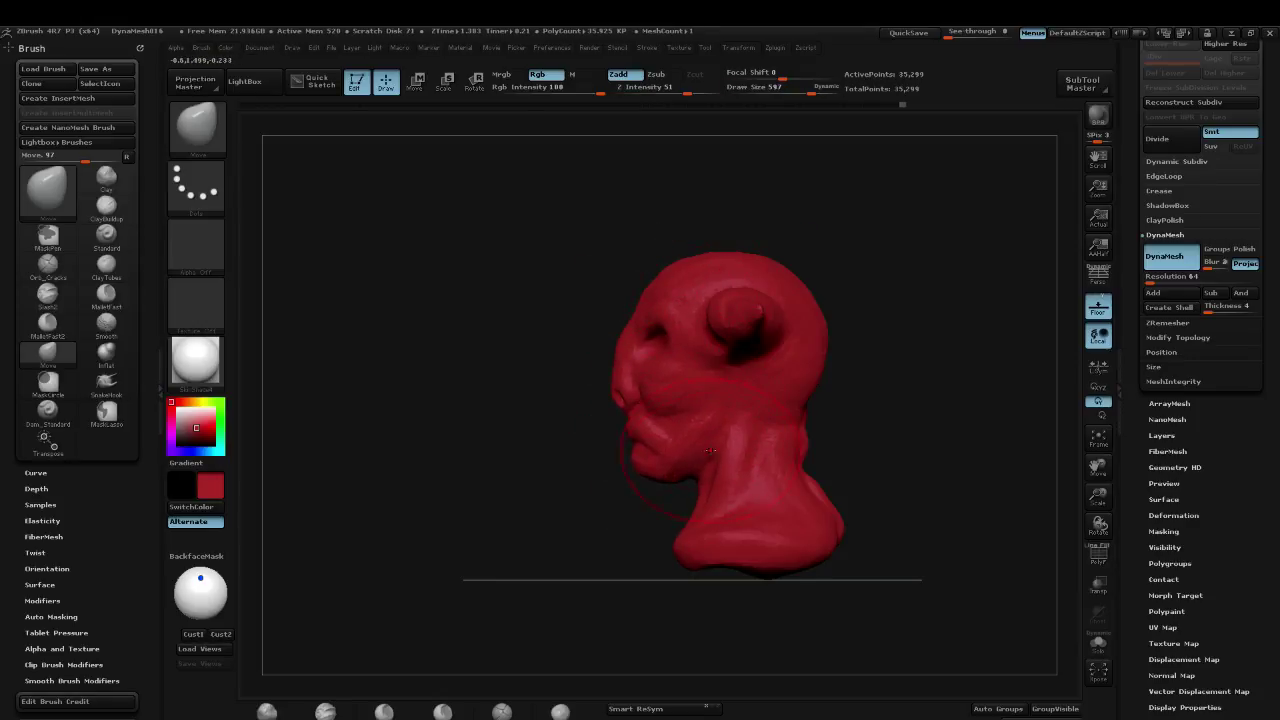
Step: Reshape the chin, jaw and front of the neck with the Move brush at draw sizes from about 597 down to 355
left_click_drag(545, 450, 632, 457)
key("s")
left_click(650, 457)
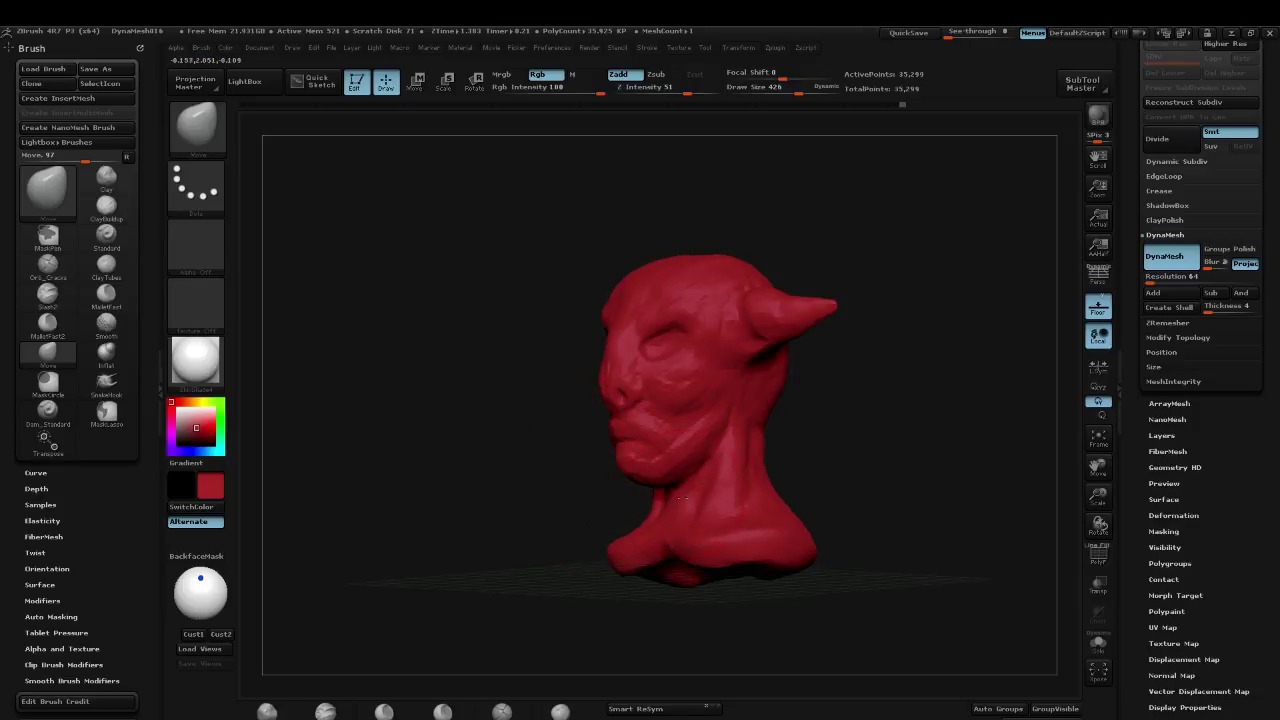
left_click_drag(658, 488, 677, 487)
left_click_drag(579, 504, 600, 514, "shift")
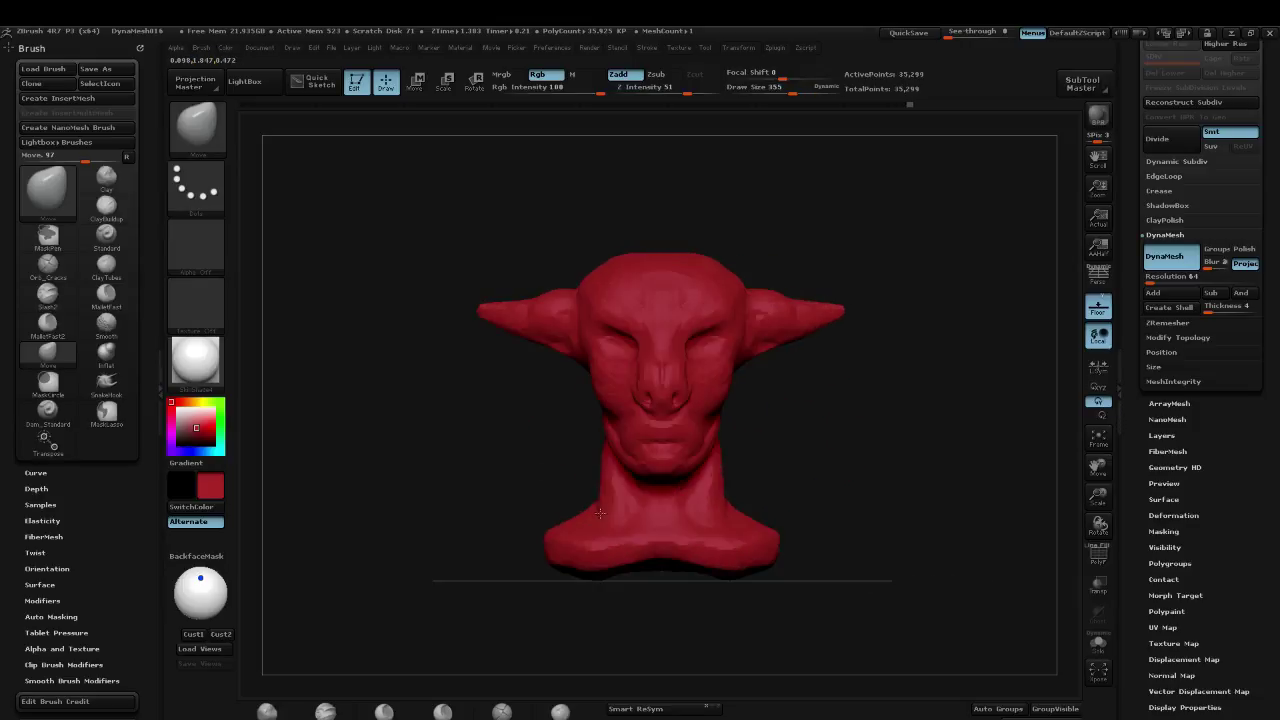
left_click_drag(822, 404, 780, 406)
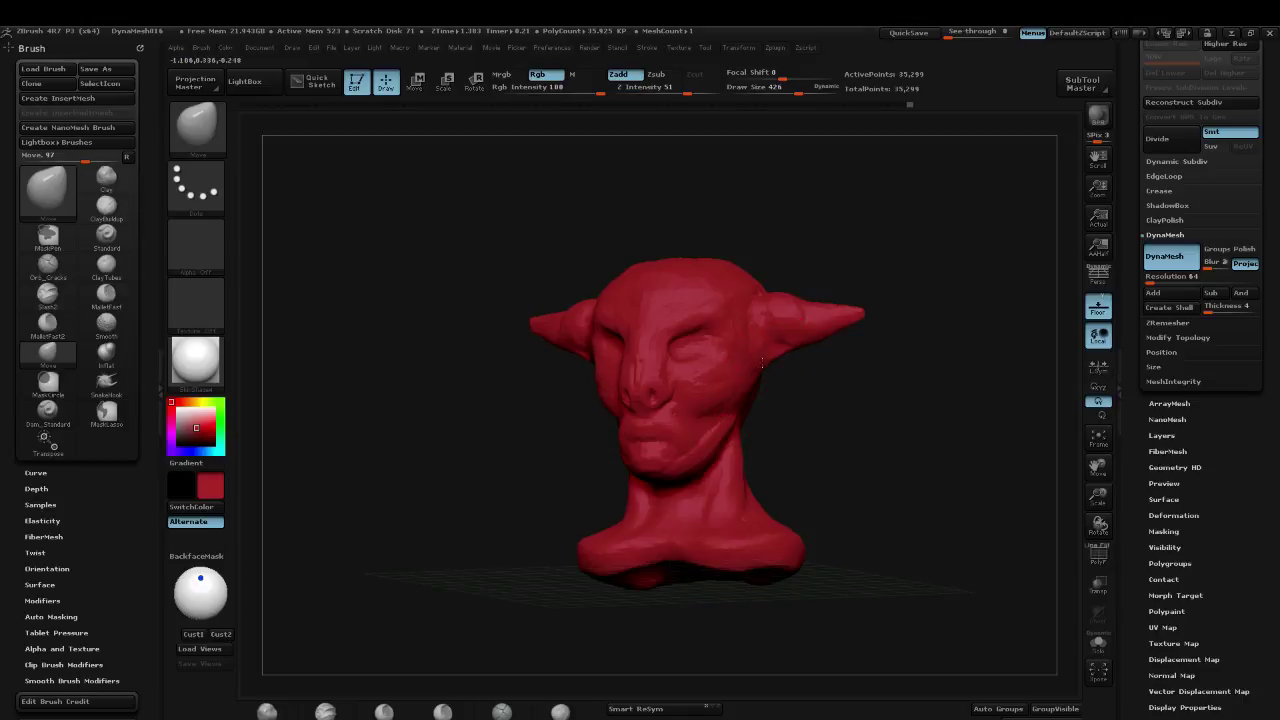
mouse_move(875, 443)
left_mouse_down("shift")
mouse_move(900, 431)
mouse_move(777, 263)
left_mouse_up("shift")
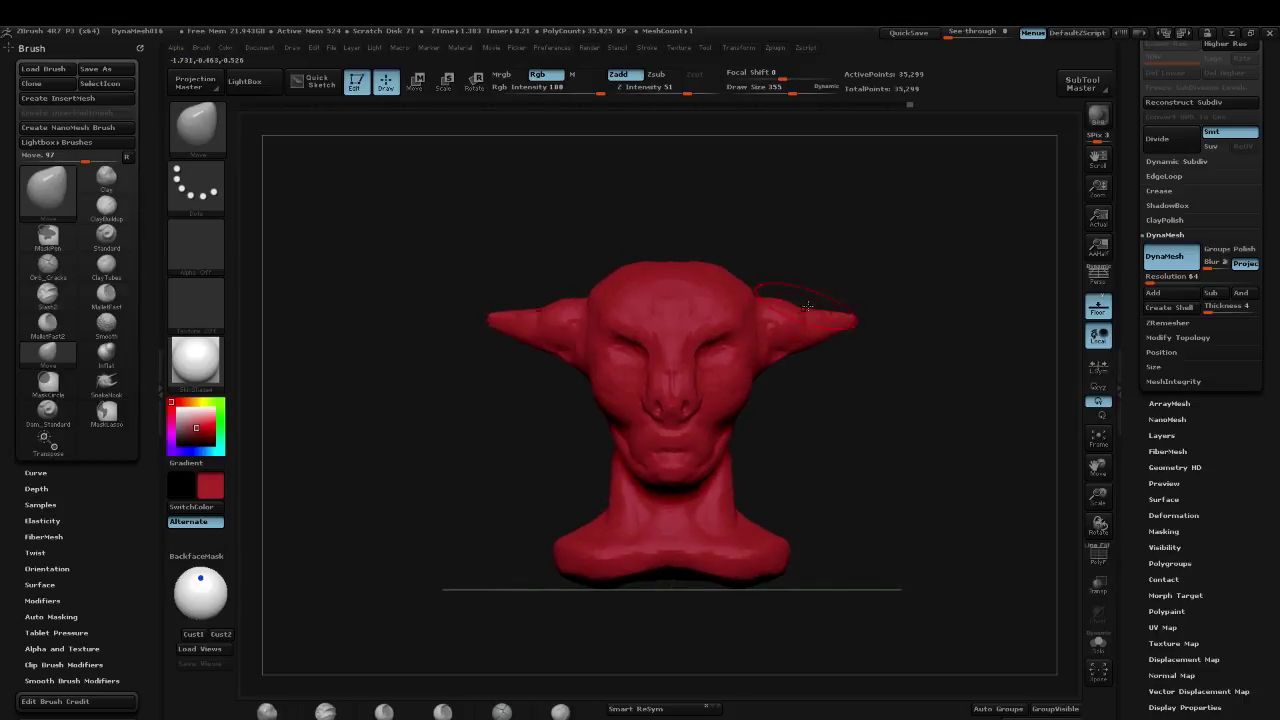
Step: Build up the front surface of the ears with ClayBuildup at a draw size of about 355
key("b")
key("c")
key("b")
mouse_move(786, 314)
left_mouse_down()
mouse_move(780, 328)
mouse_move(782, 306)
mouse_move(795, 323)
left_mouse_up()
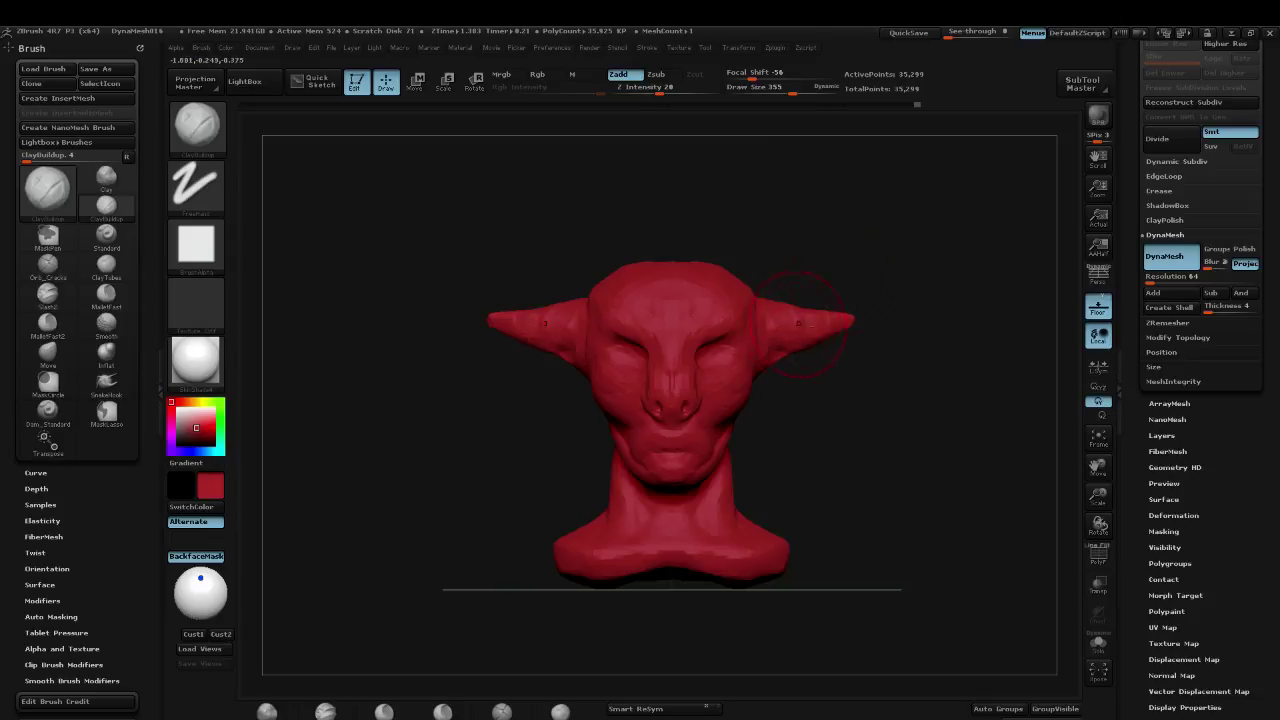
Step: Refine the forms around the eye sockets beneath the brow with the ClayBuildup brush
left_click_drag(864, 236, 893, 241, "alt")
key("s")
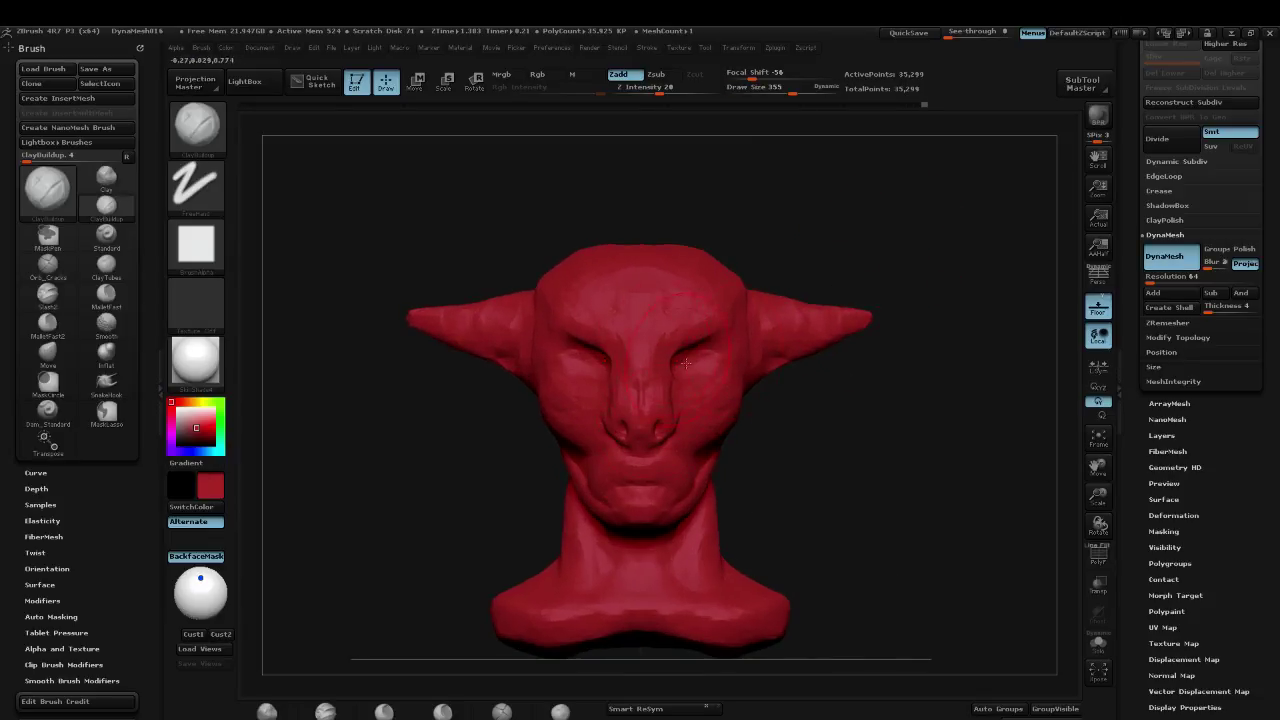
key("b")
key("m")
key("v")
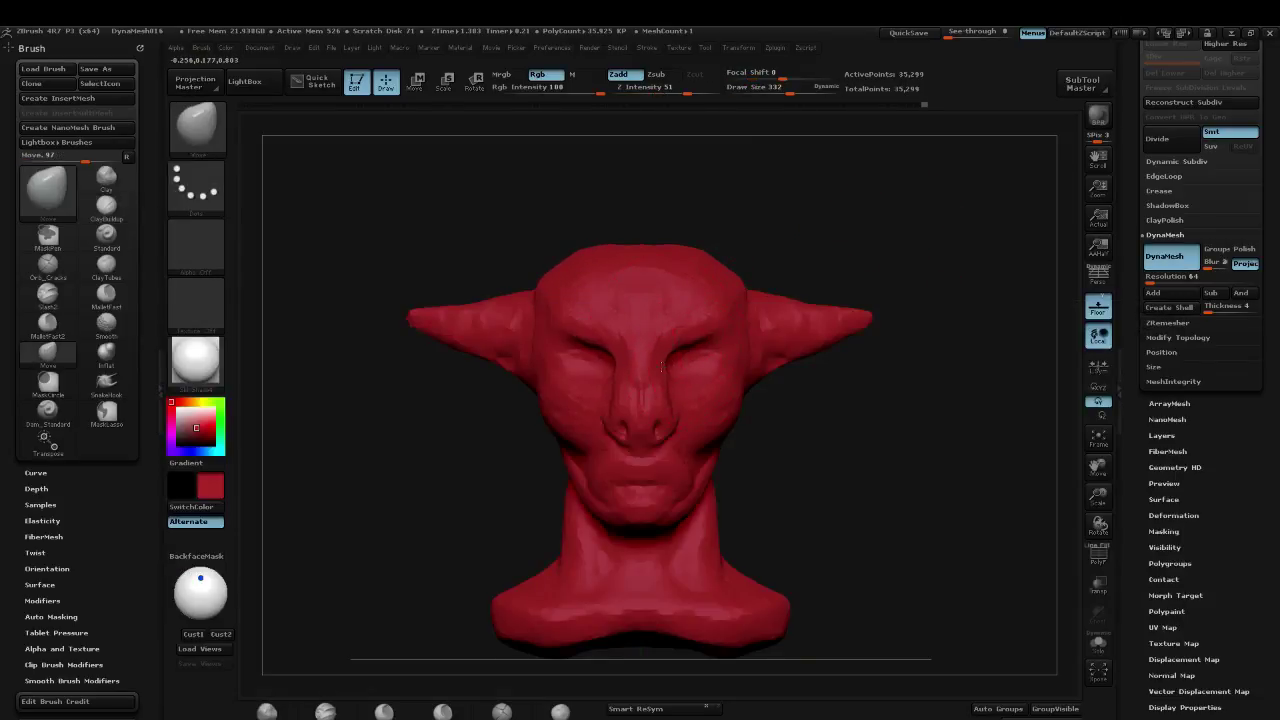
left_click_drag(836, 415, 806, 417)
key("b")
key("c")
key("b")
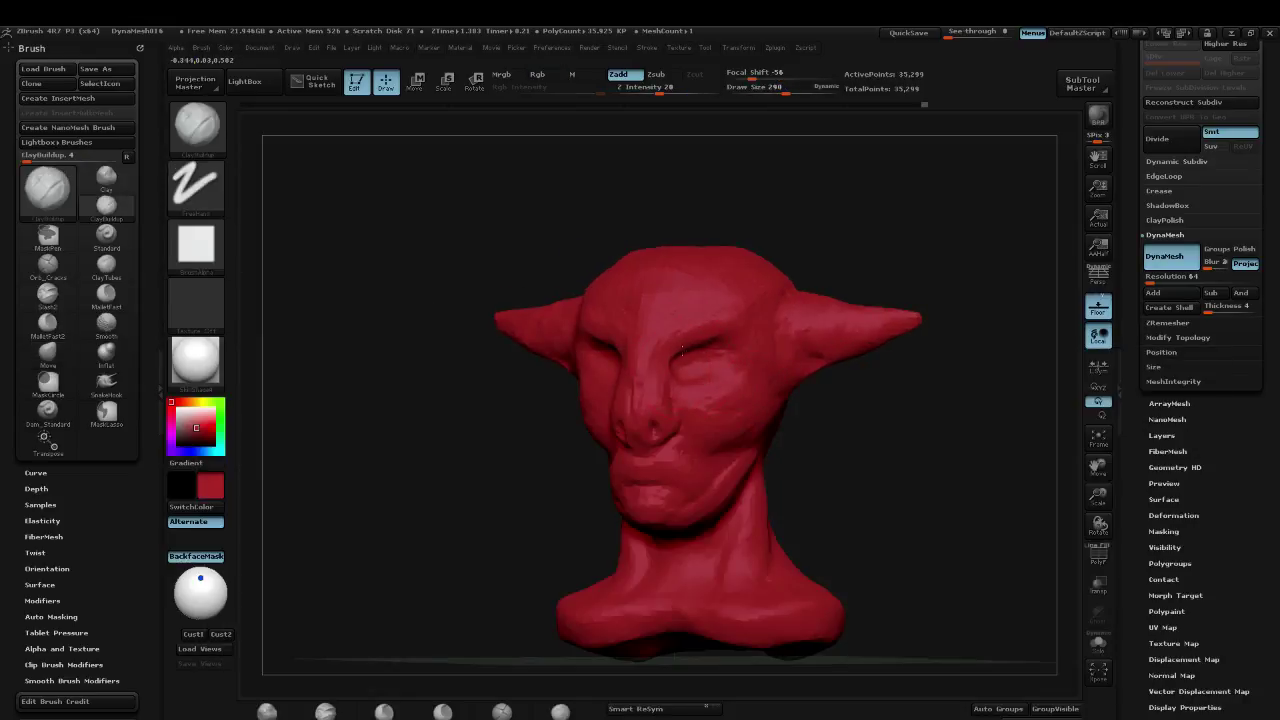
mouse_move(682, 349)
left_mouse_down()
mouse_move(662, 352)
mouse_move(701, 340)
left_mouse_up()
left_click_drag(977, 457, 929, 306)
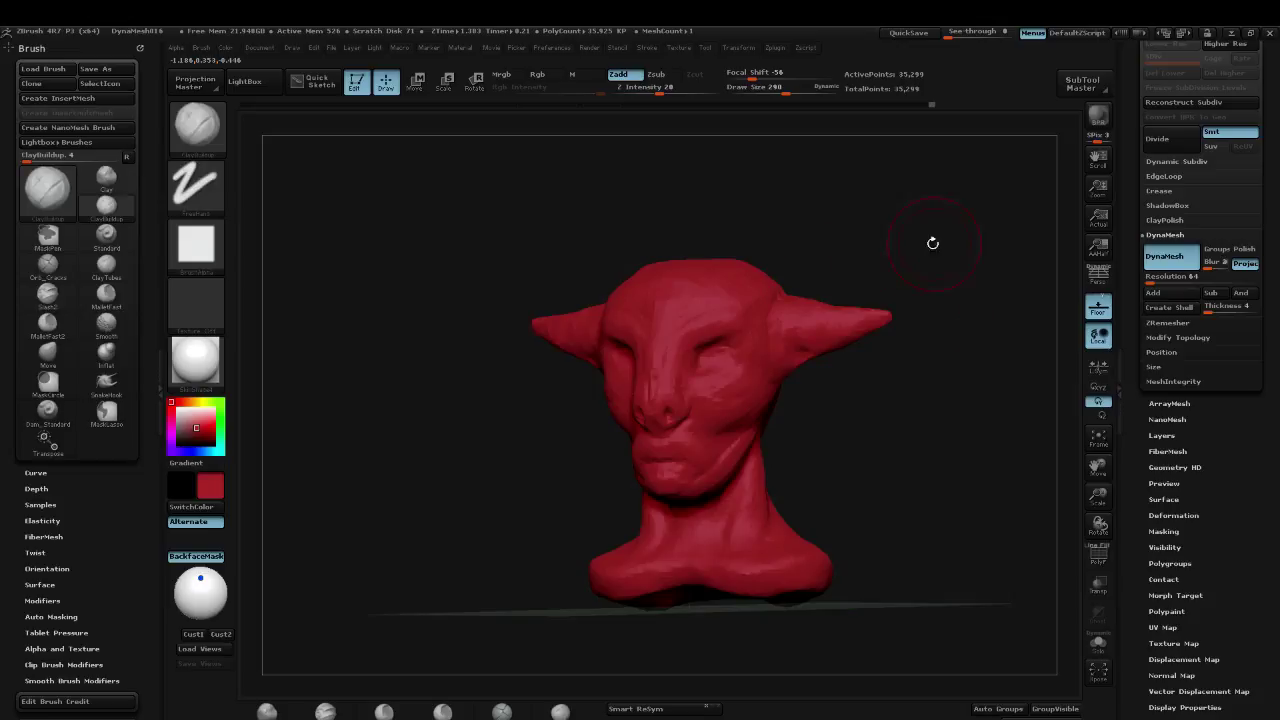
Step: Bend the outer halves of both ears upward in front view with an enlarged Move brush
mouse_move(932, 243)
left_mouse_down()
mouse_move(954, 254)
mouse_move(819, 268)
left_mouse_up()
key("b")
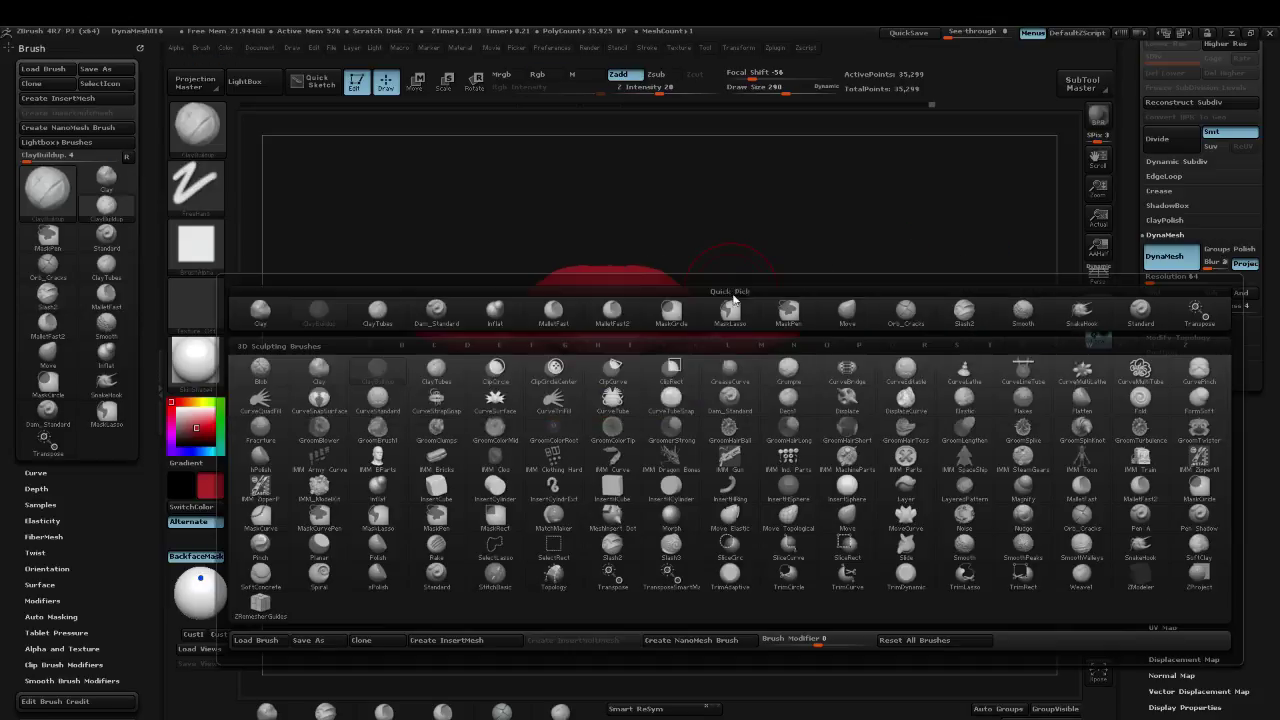
key("Escape")
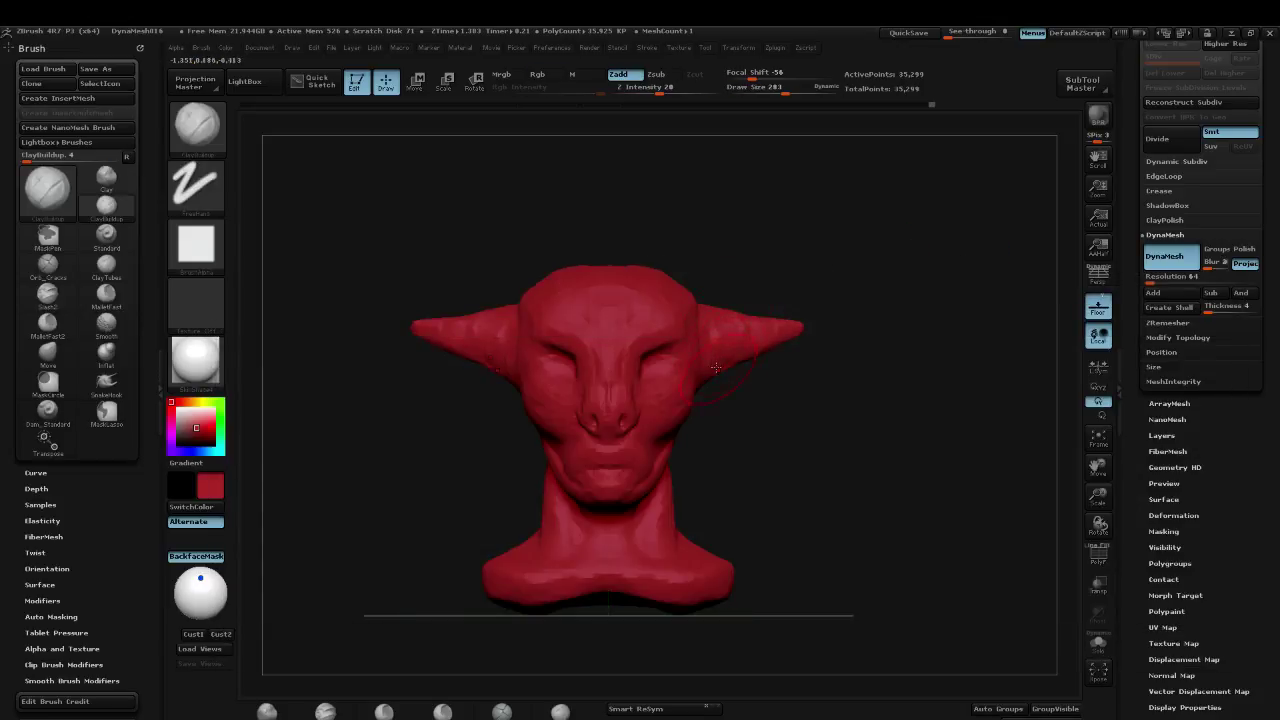
left_click_drag(833, 405, 820, 396, "alt")
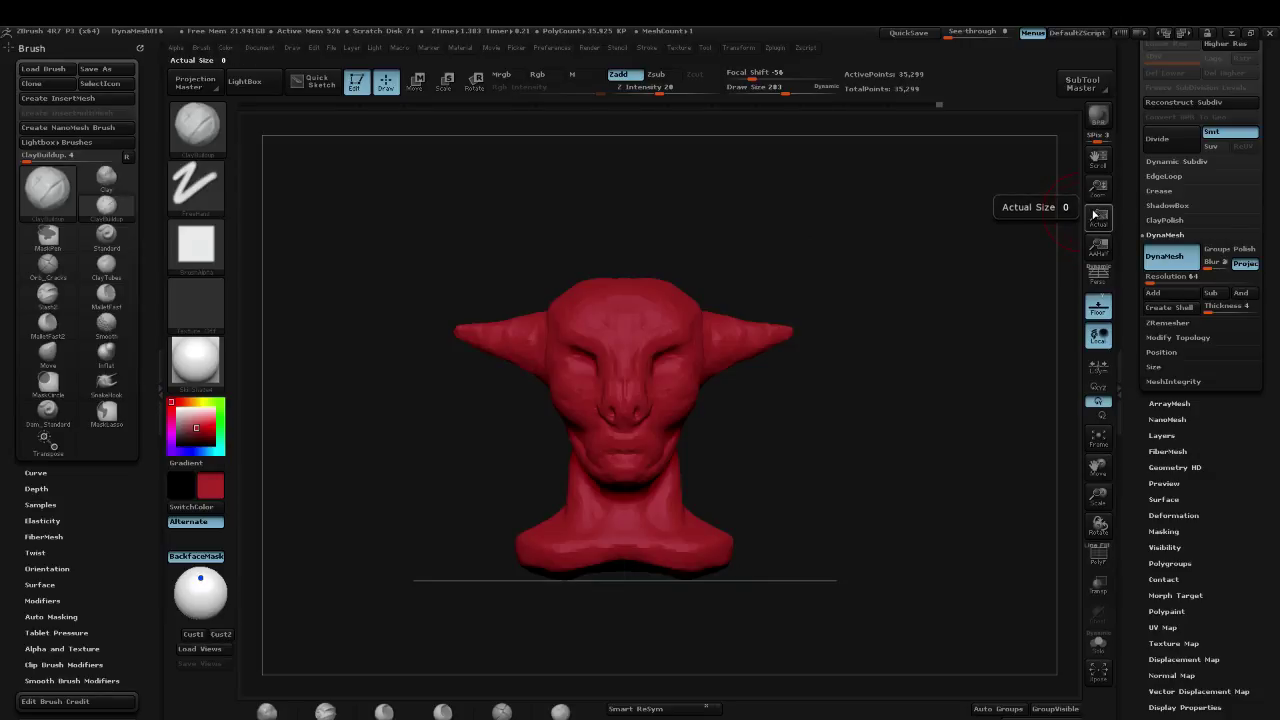
key("b")
key("v")
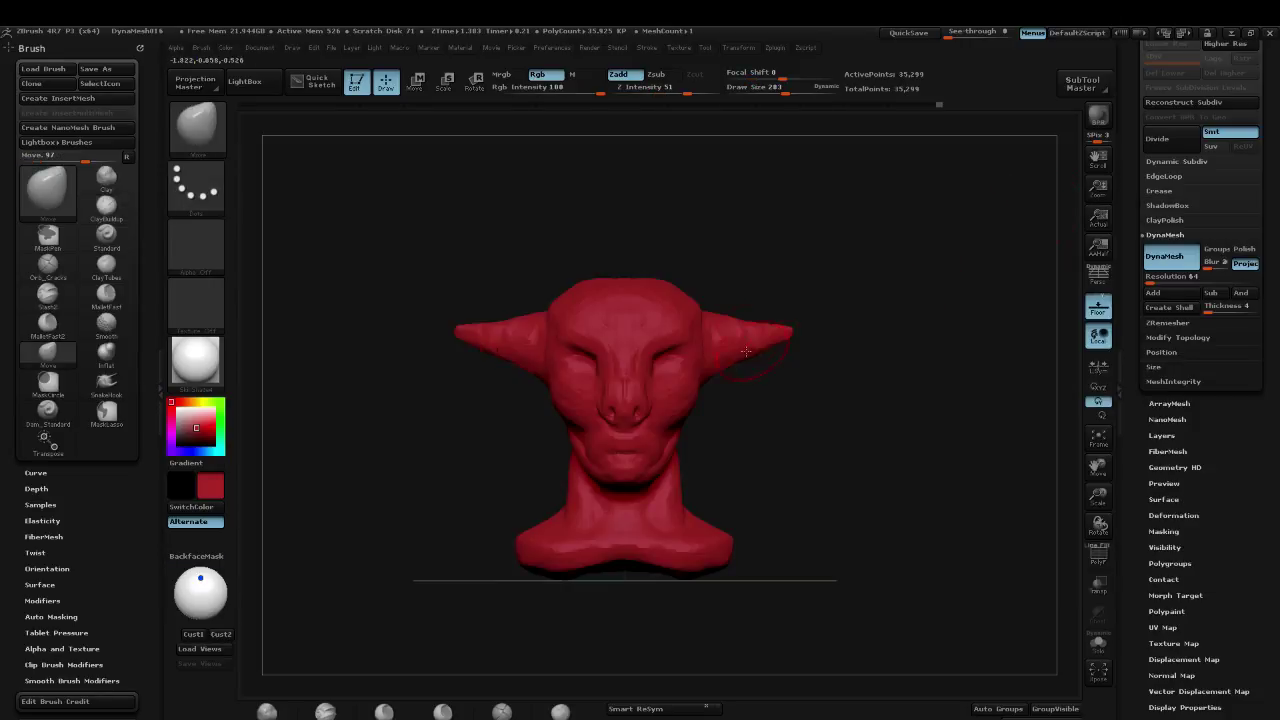
key("s")
key("s")
left_click_drag(784, 336, 776, 300)
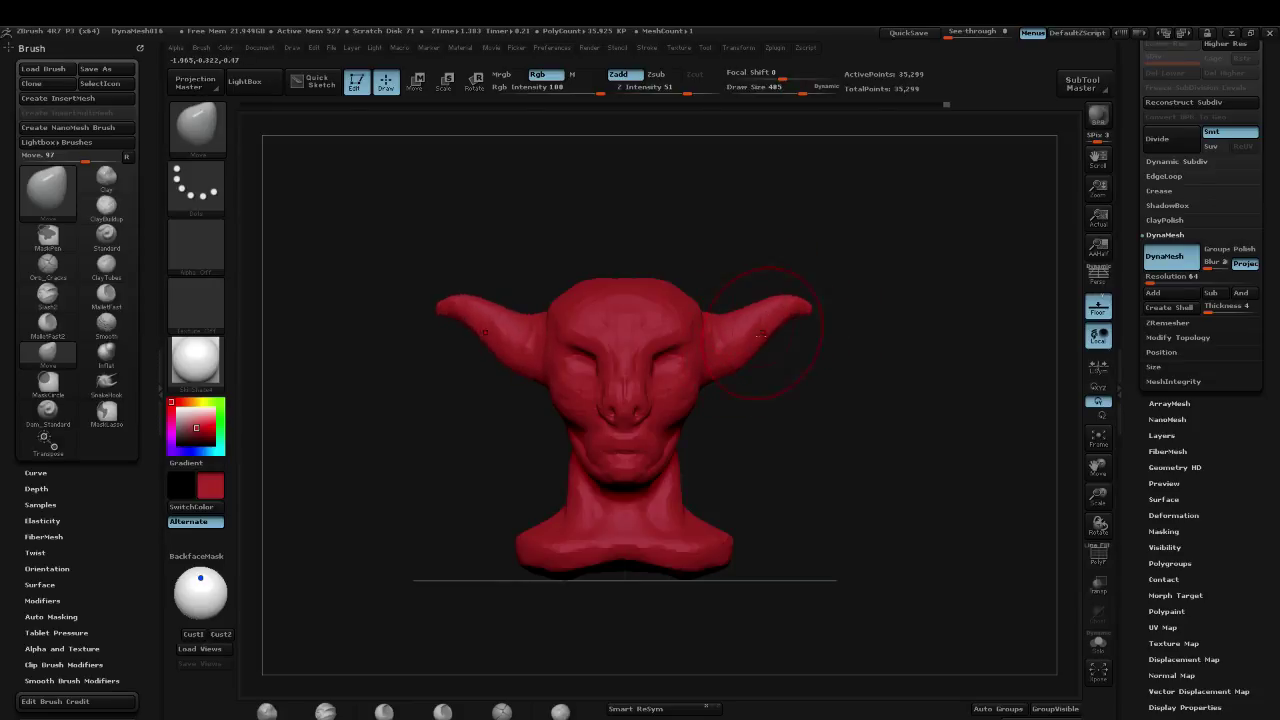
Step: Adjust the shape and curve of the ears from the side and three-quarter views with the Move brush
left_click_drag(855, 365, 765, 362)
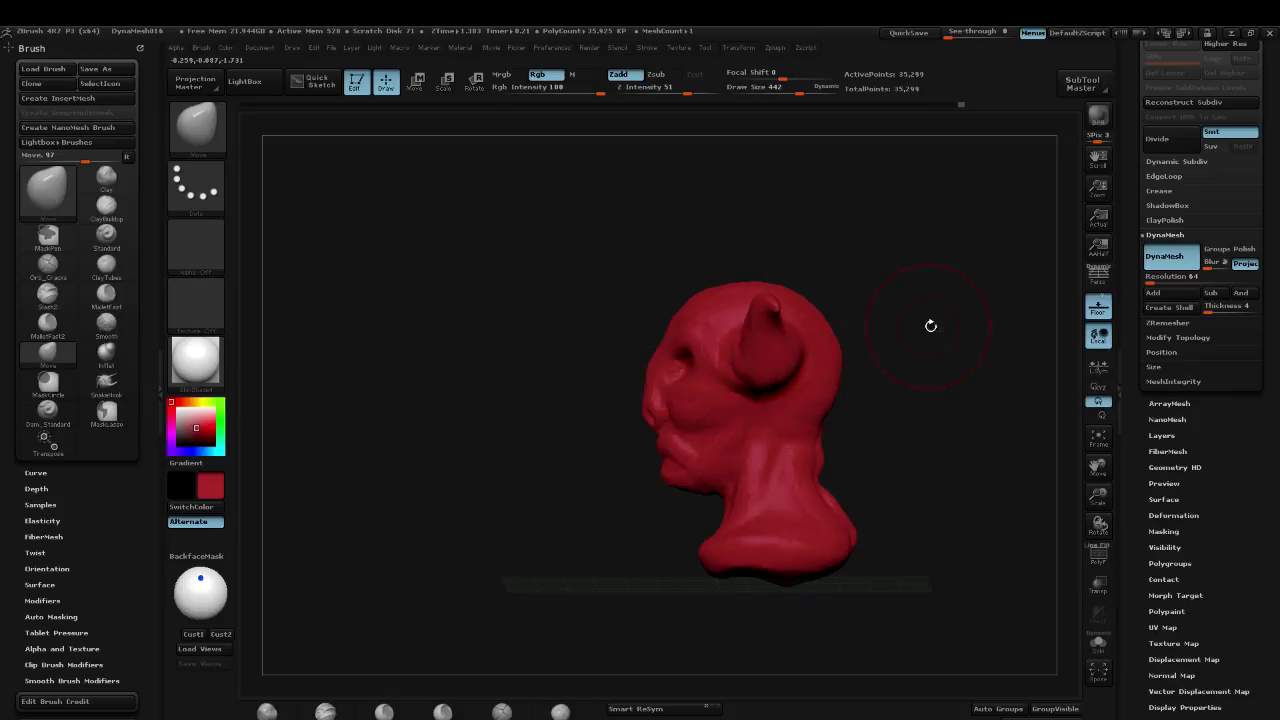
mouse_move(930, 325)
left_mouse_down()
mouse_move(802, 336)
mouse_move(633, 401)
mouse_move(917, 331)
mouse_move(942, 339)
left_mouse_up()
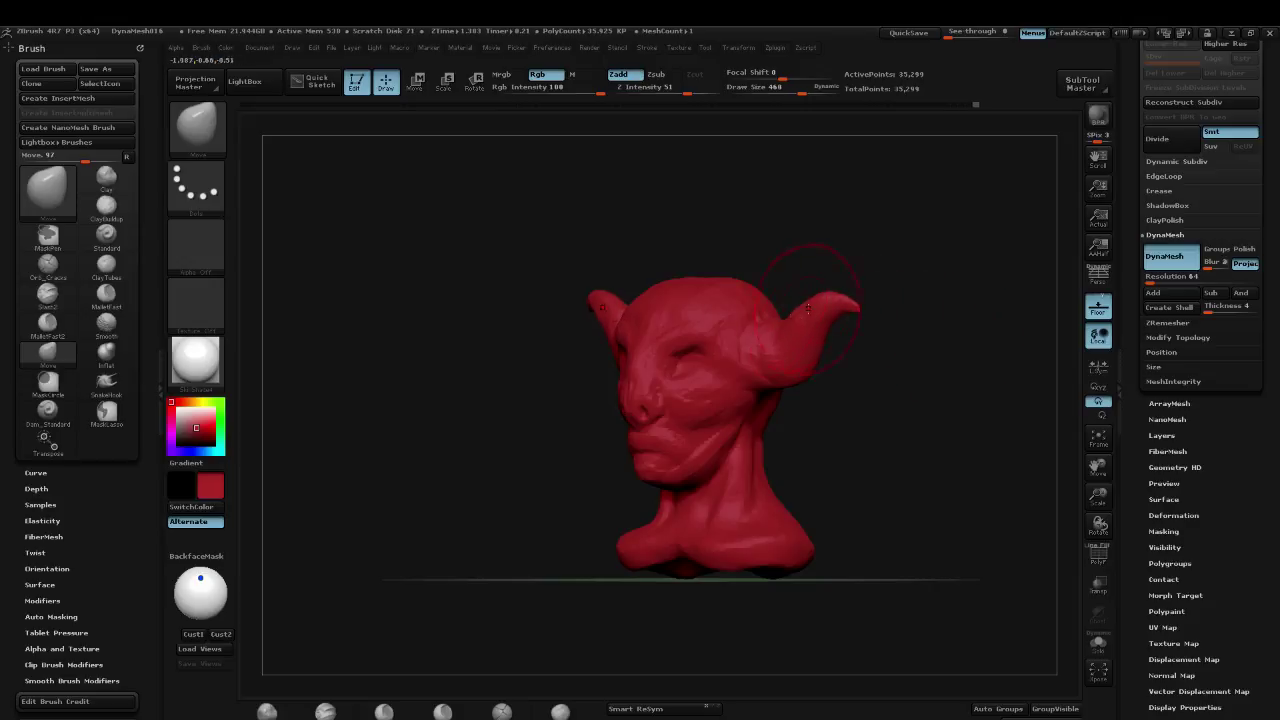
mouse_move(912, 264)
left_mouse_down("shift")
mouse_move(997, 260)
mouse_move(943, 280)
mouse_move(918, 257)
left_mouse_up("shift")
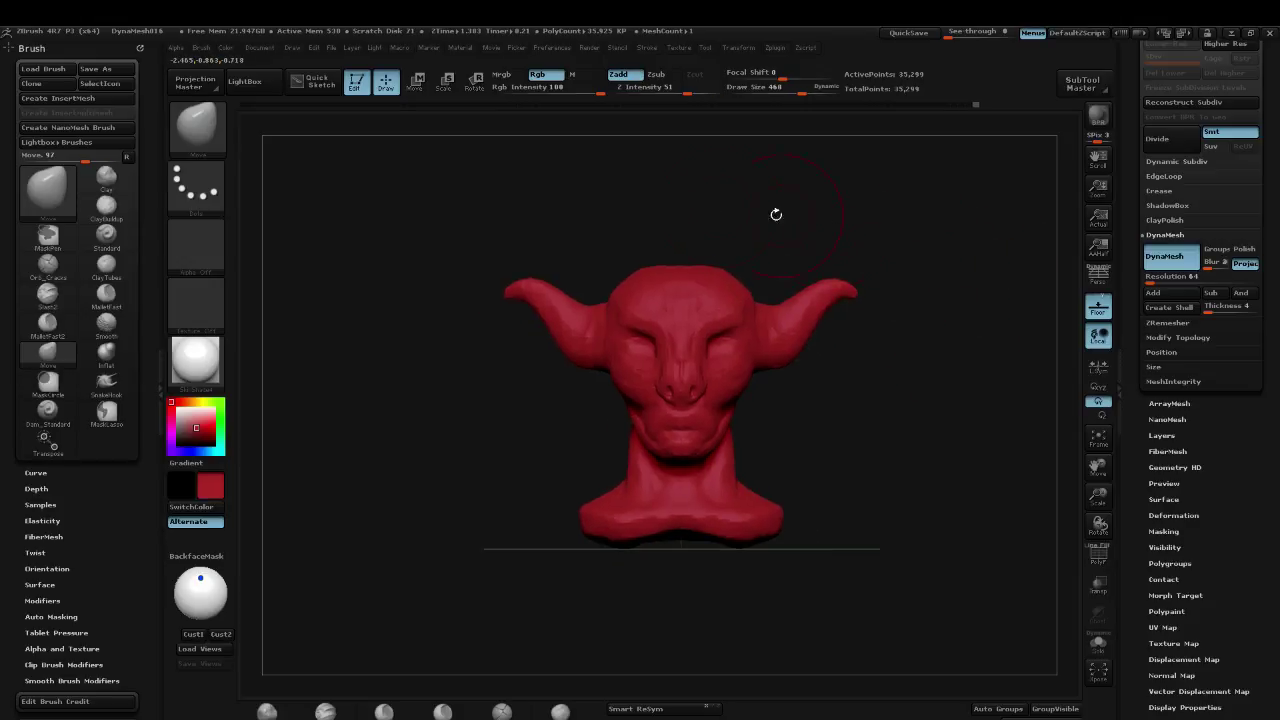
Step: Build up the cheeks and the side of the jaw with ClayBuildup, reducing the draw size to about 277
key("b")
key("c")
key("b")
left_click_drag(526, 466, 540, 454)
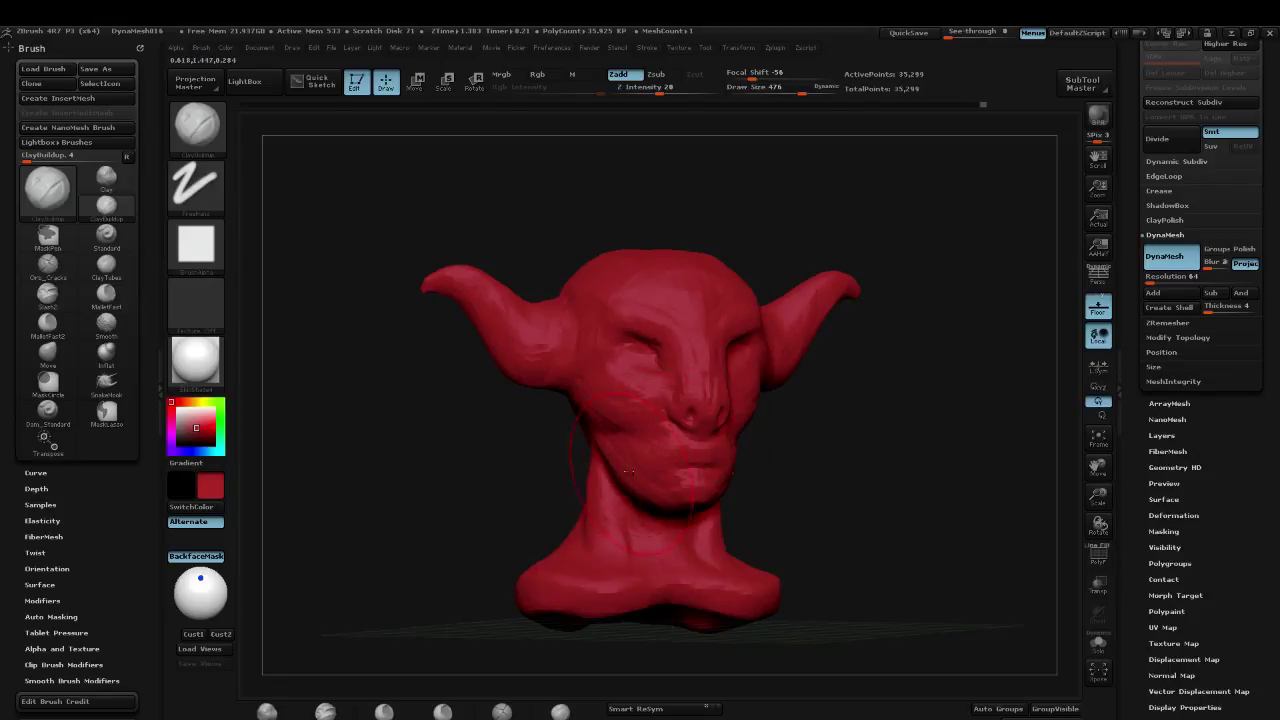
left_click_drag(524, 459, 586, 438)
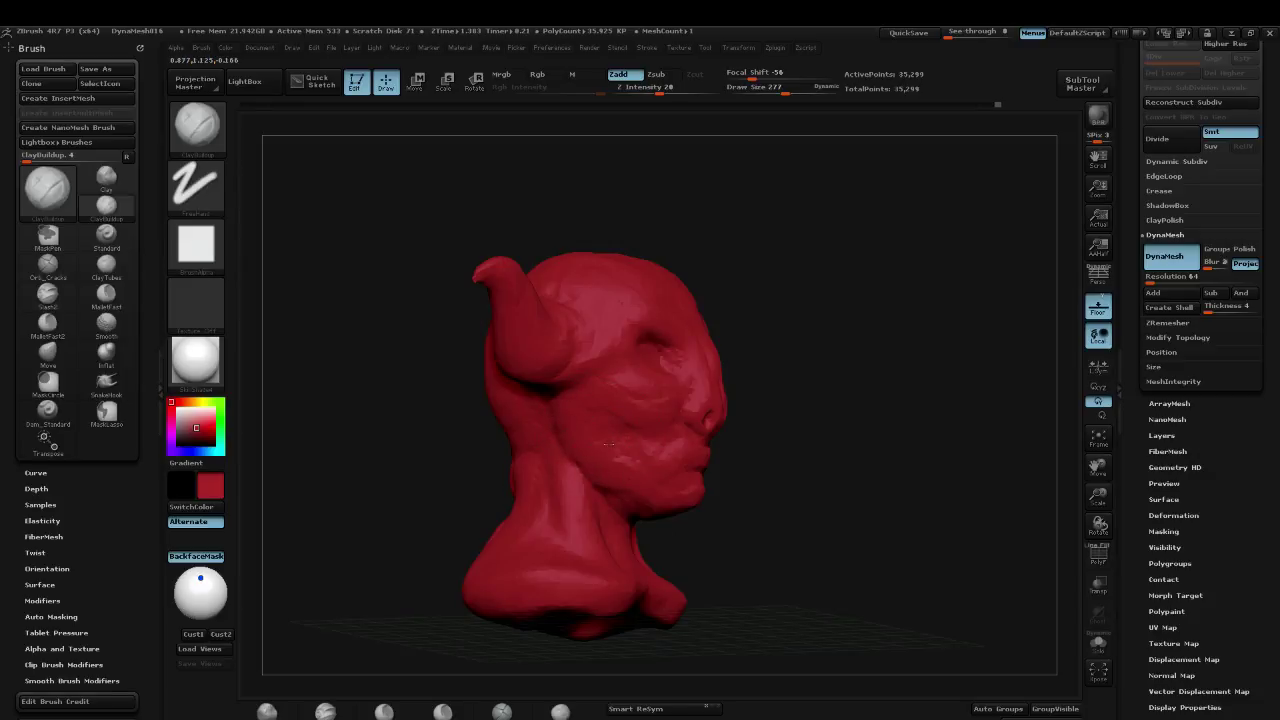
left_click_drag(936, 469, 960, 486)
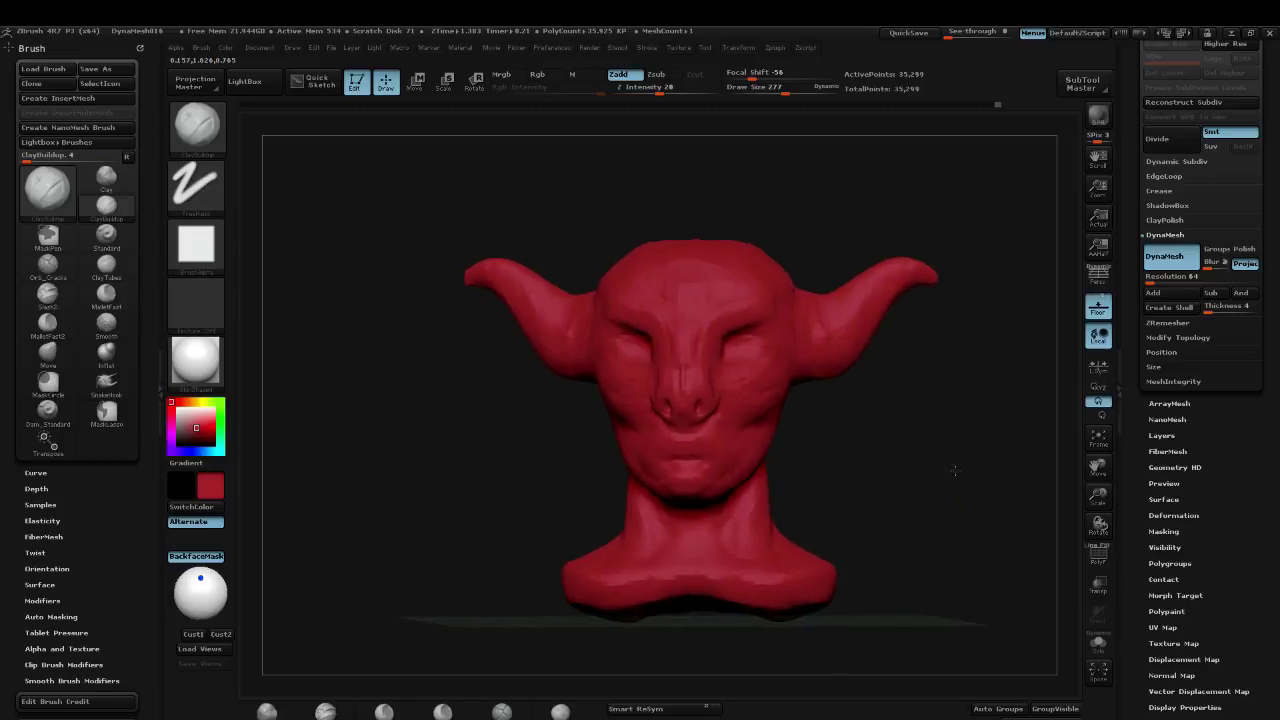
left_click_drag(961, 403, 970, 370, "shift")
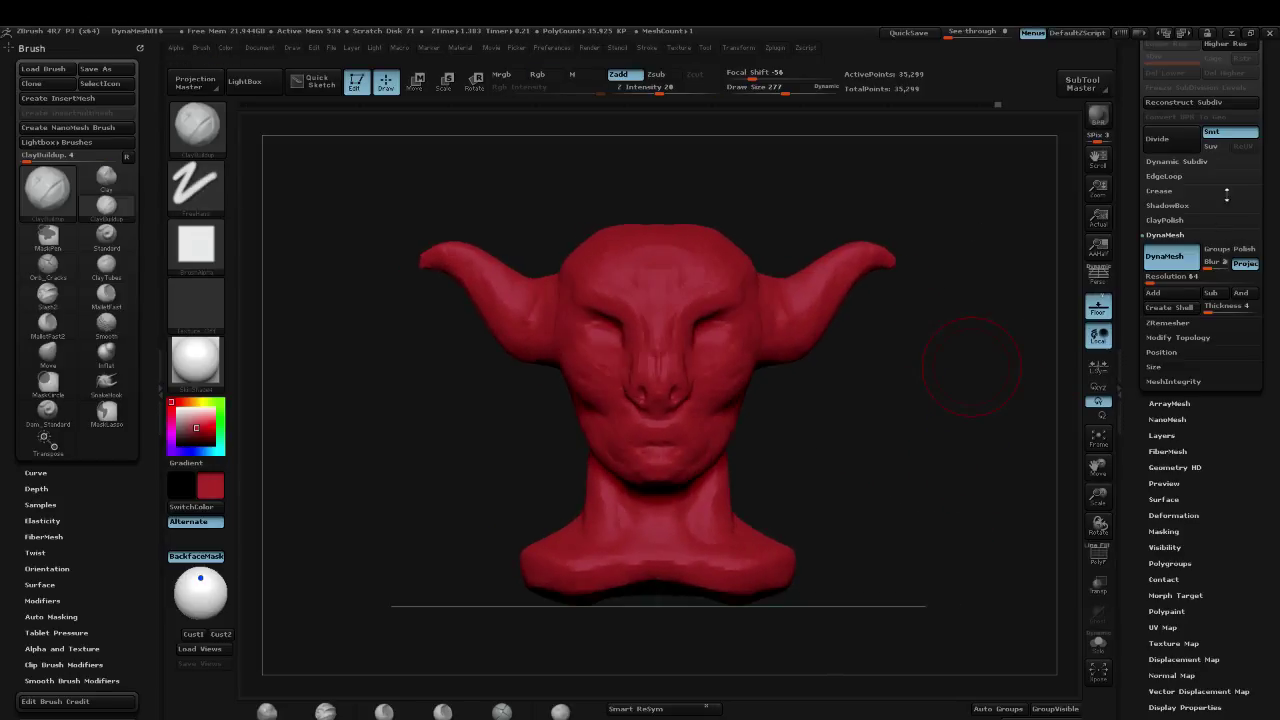
Step: Duplicate the head subtool, move the copy below the original and make the copy active
scroll(1264, 206, "up", 5)
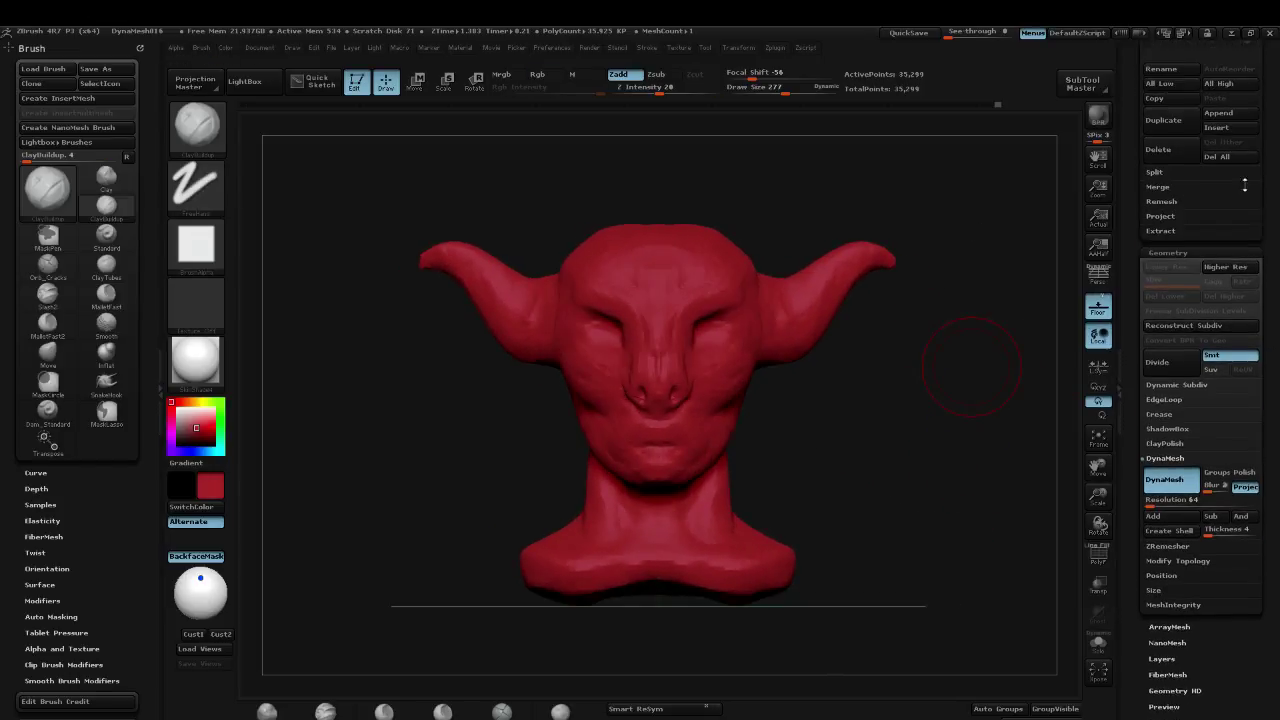
scroll(1254, 215, "up", 5)
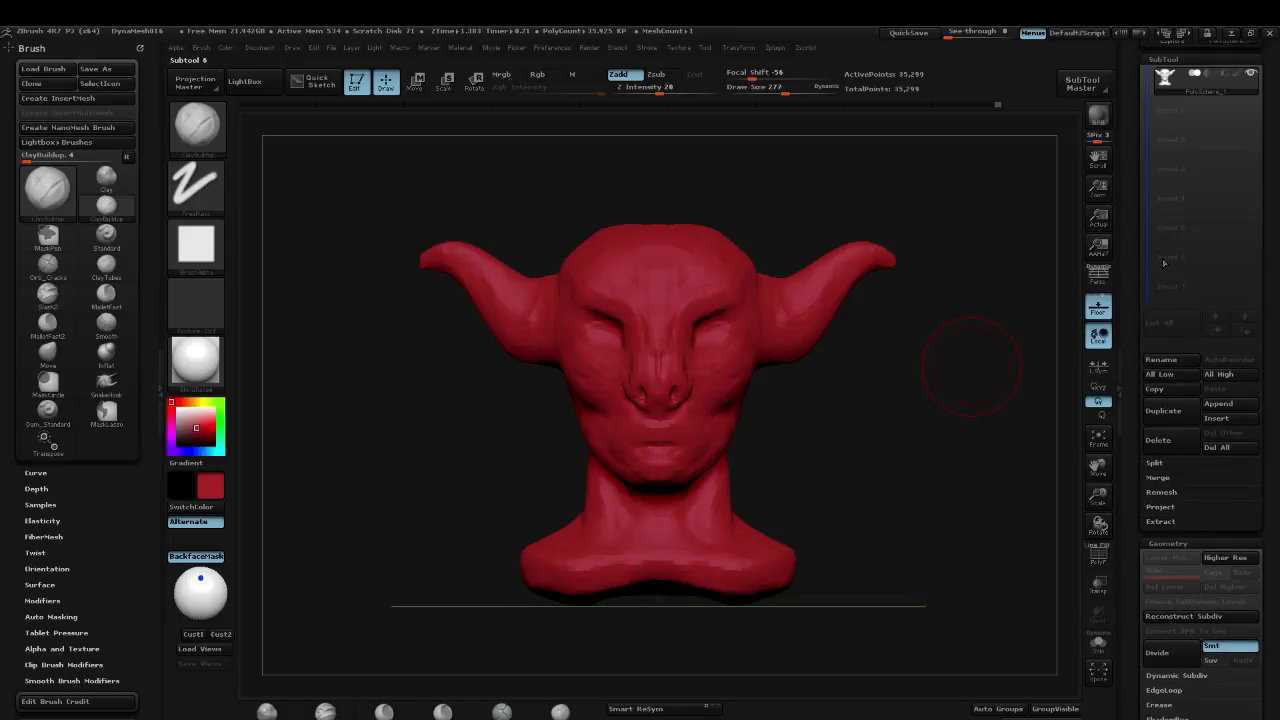
left_click(1163, 410)
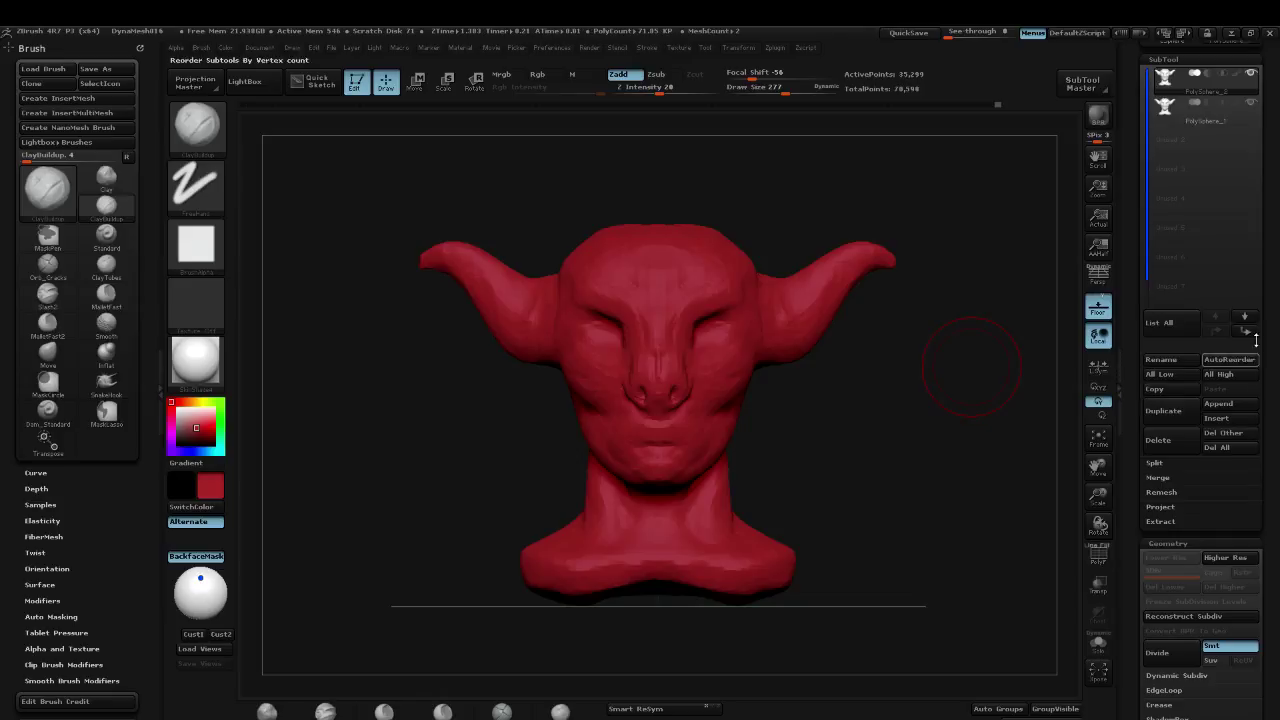
left_click(1248, 332)
mouse_move(1267, 120)
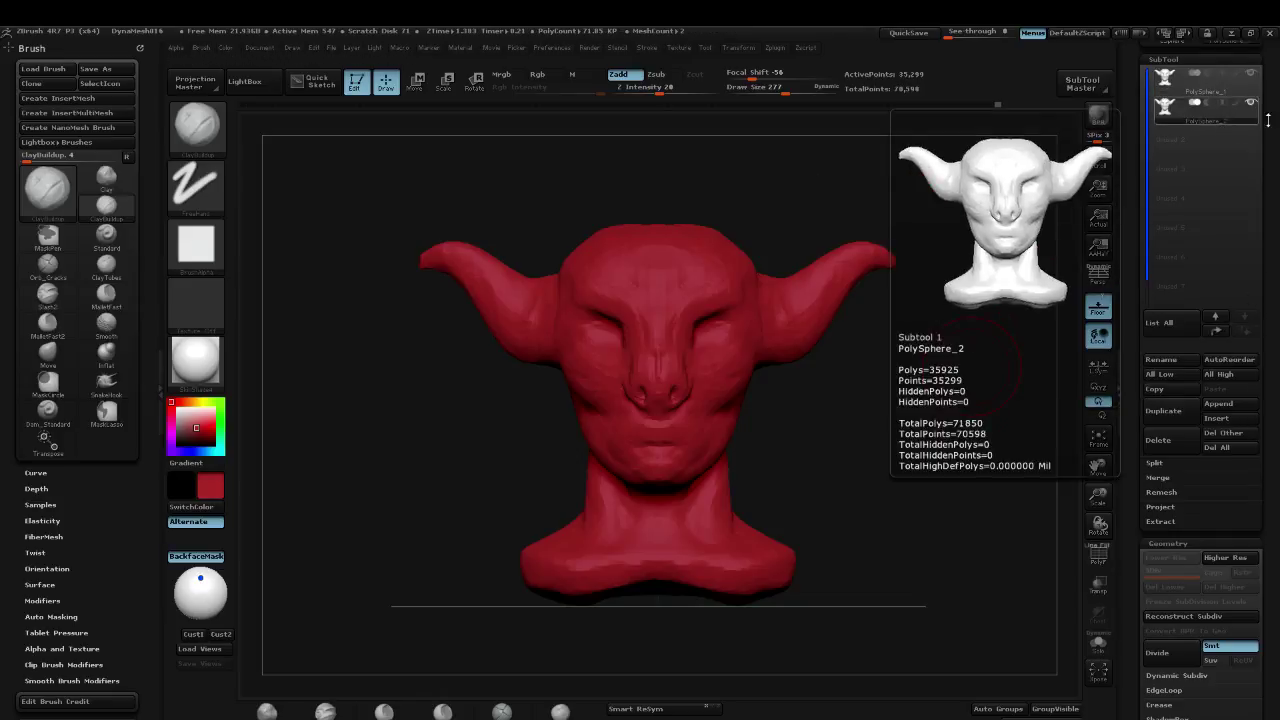
left_click(1173, 89)
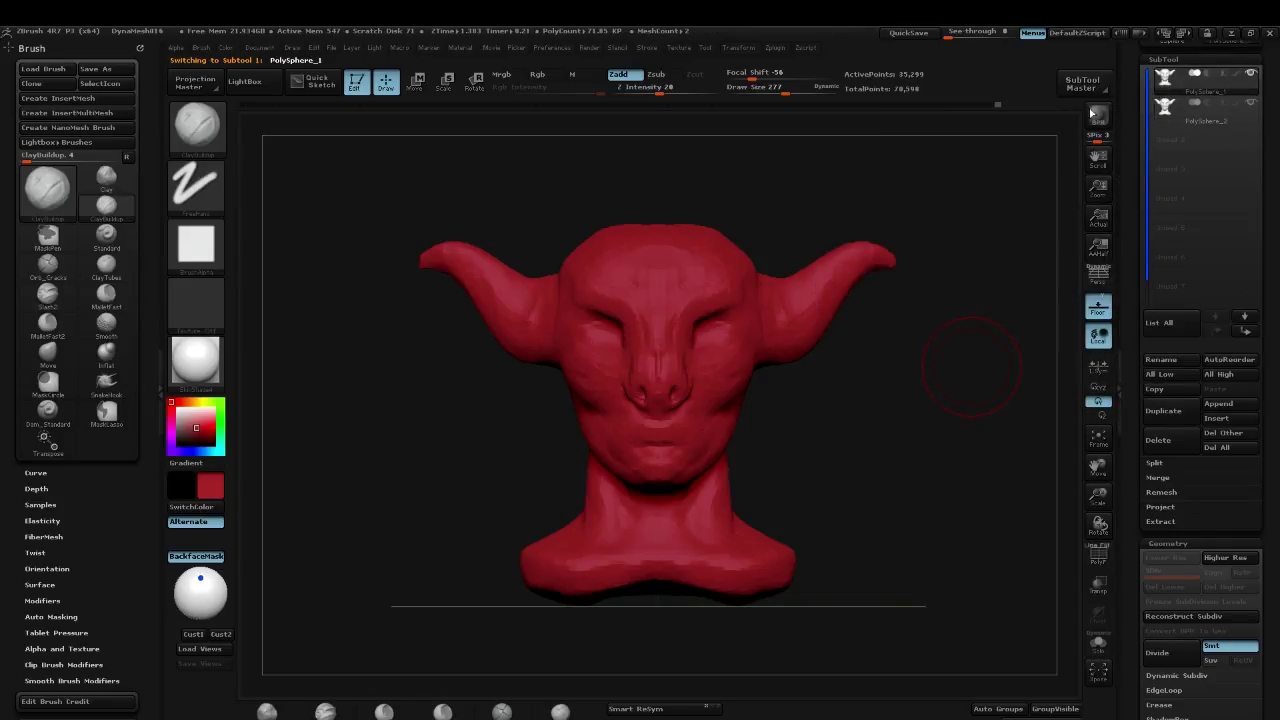
left_click(1211, 116)
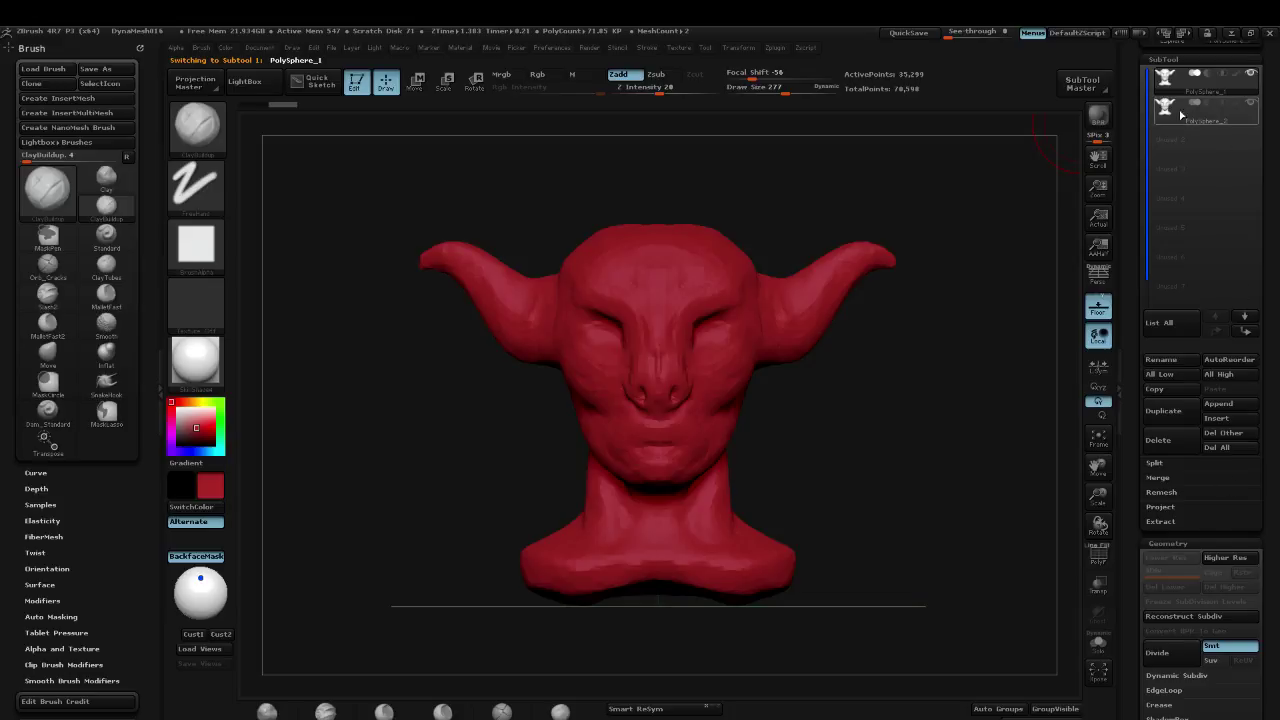
Step: Isolate the copied head with Solo and PolyFrame on, and run ZRemesher at a target polygon count of 5
scroll(1190, 362, "down", 5)
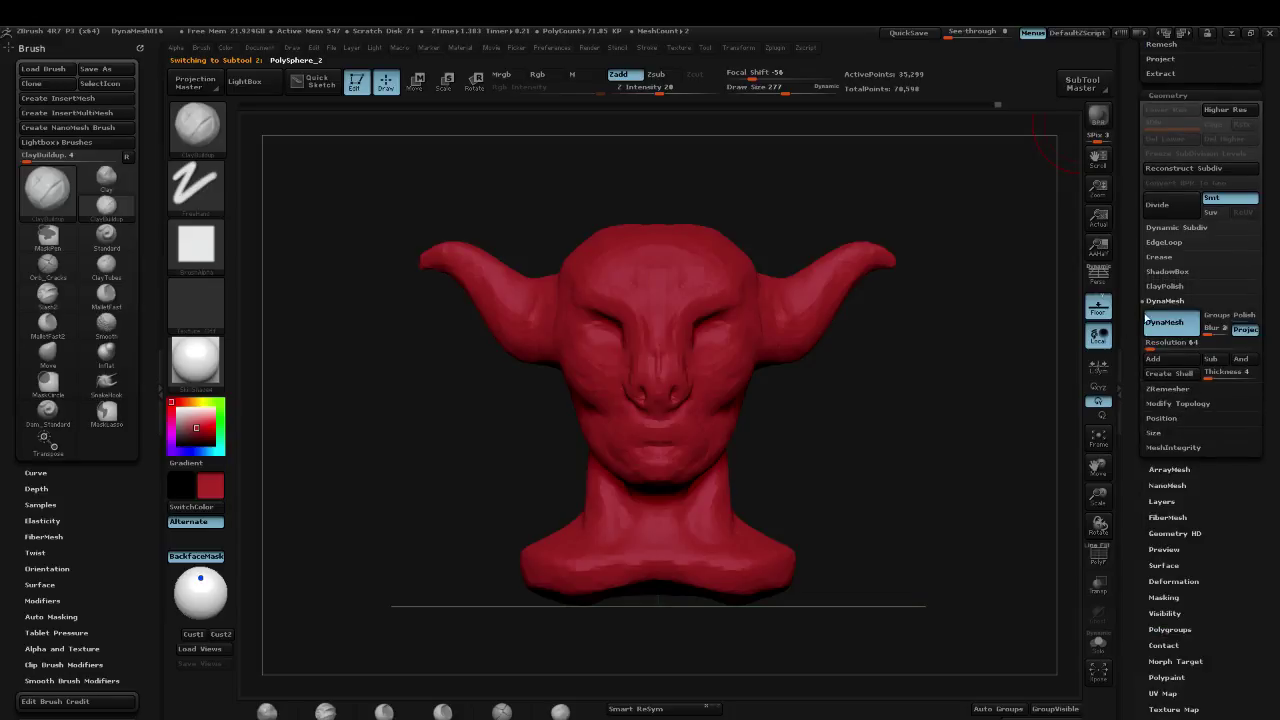
left_click(1172, 328)
mouse_move(926, 449)
left_mouse_down("alt")
mouse_move(924, 437)
mouse_move(898, 449)
left_mouse_up("alt")
key("shift")
left_click(1166, 302)
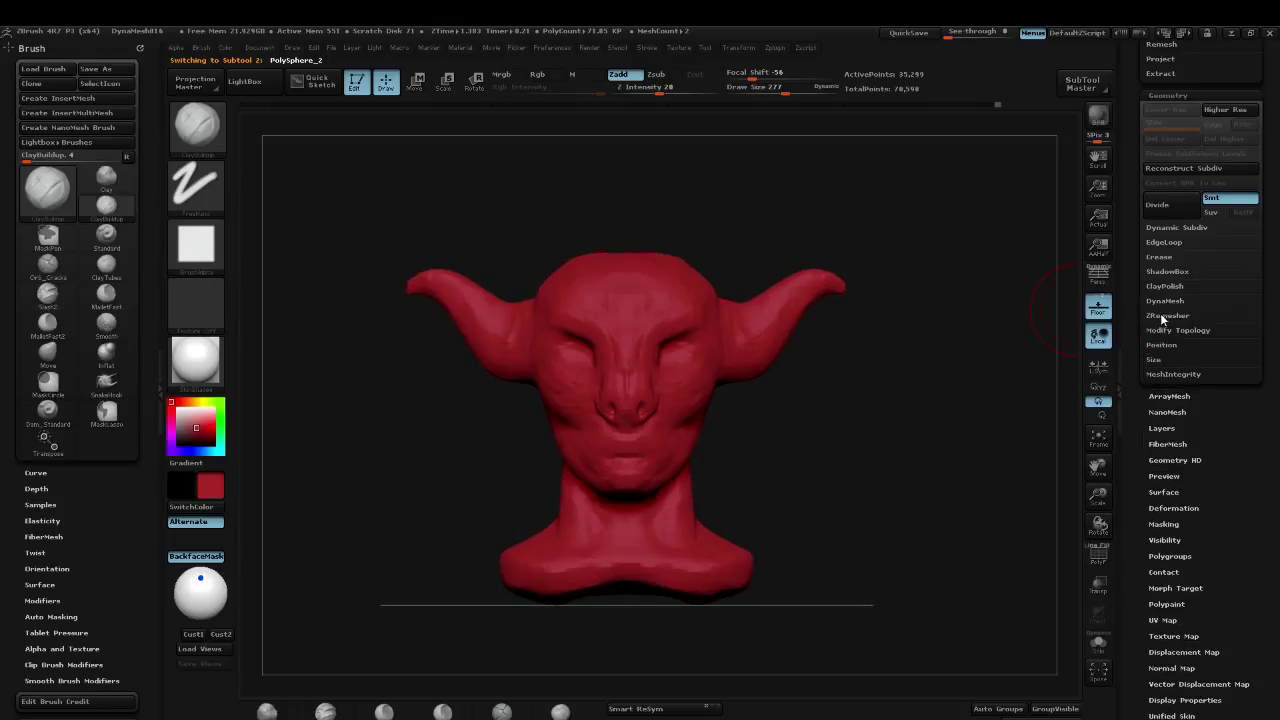
left_click(1165, 315)
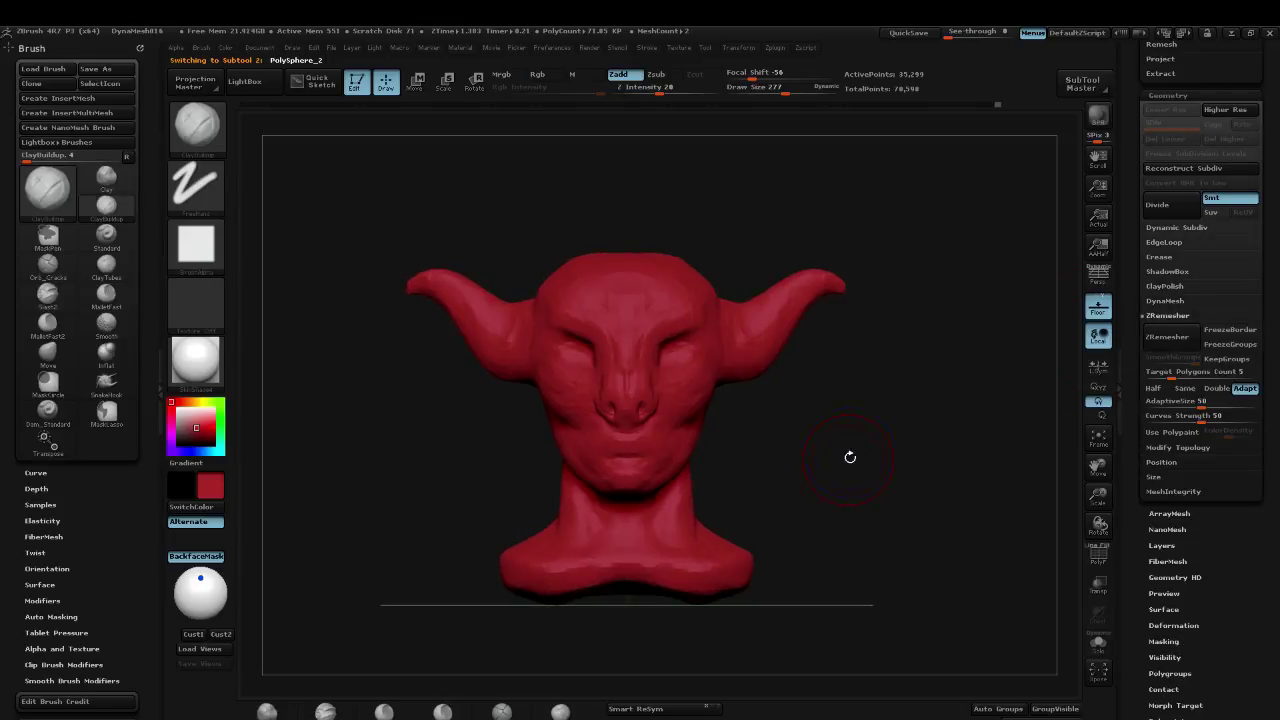
key("shift+f")
left_click(1098, 643)
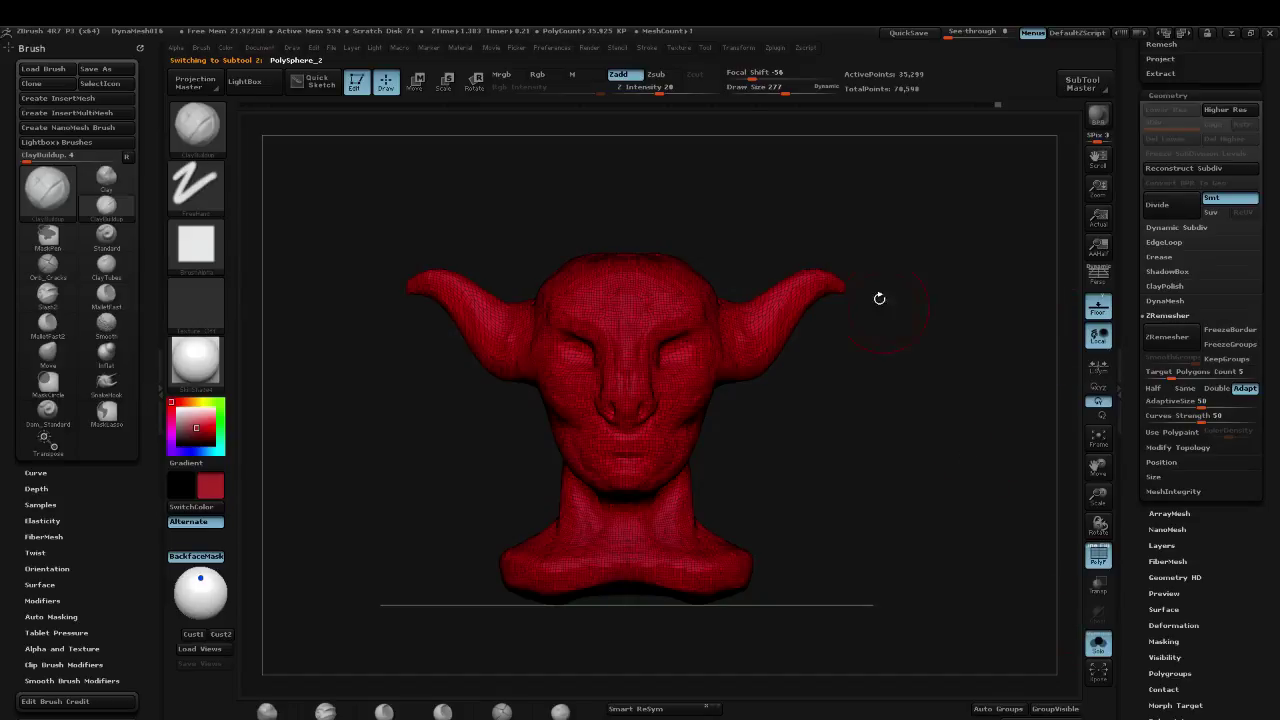
left_click(1170, 340)
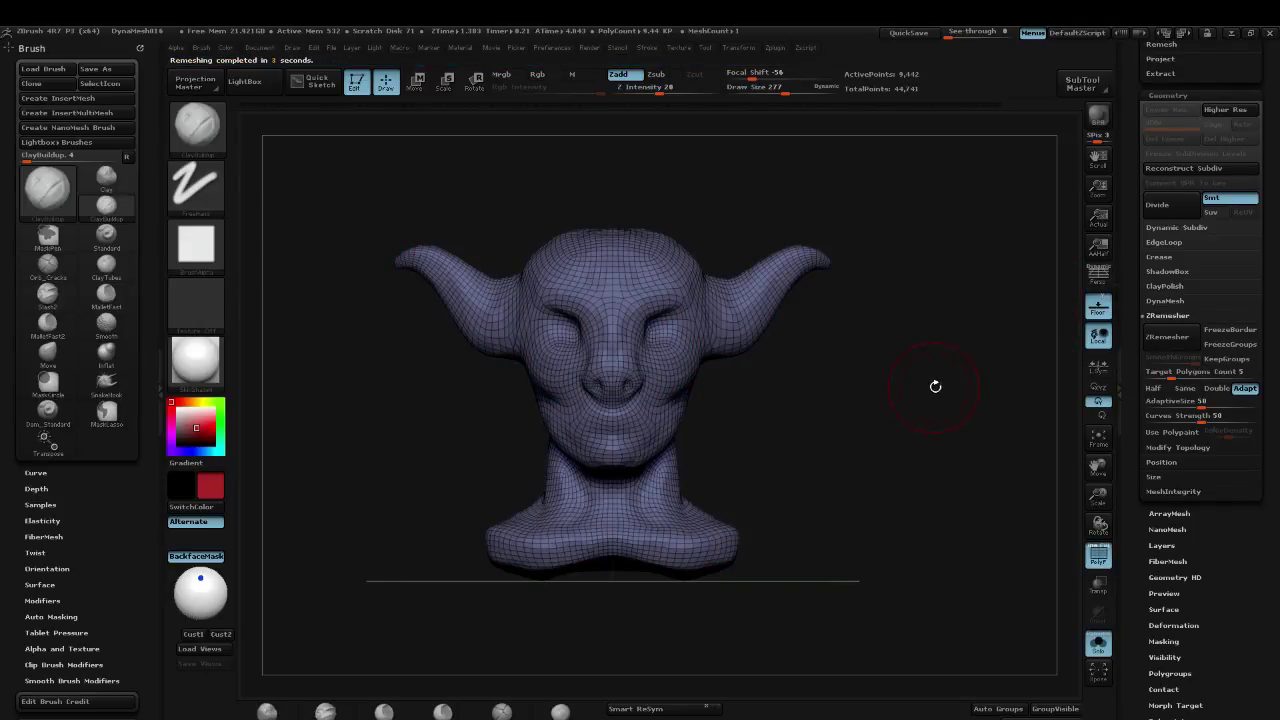
Step: Mask the neck and shoulders of the remeshed head in side view with a Transpose topological mask
left_click_drag(935, 386, 929, 320)
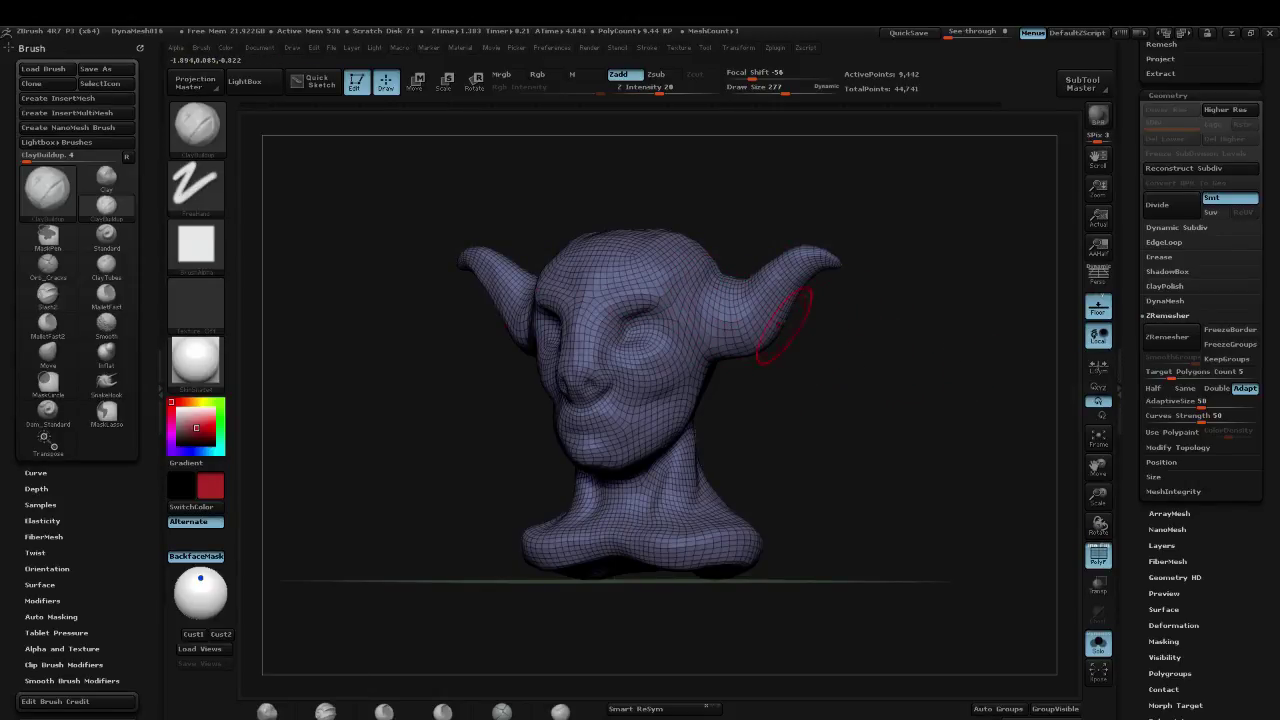
left_click_drag(846, 389, 866, 391)
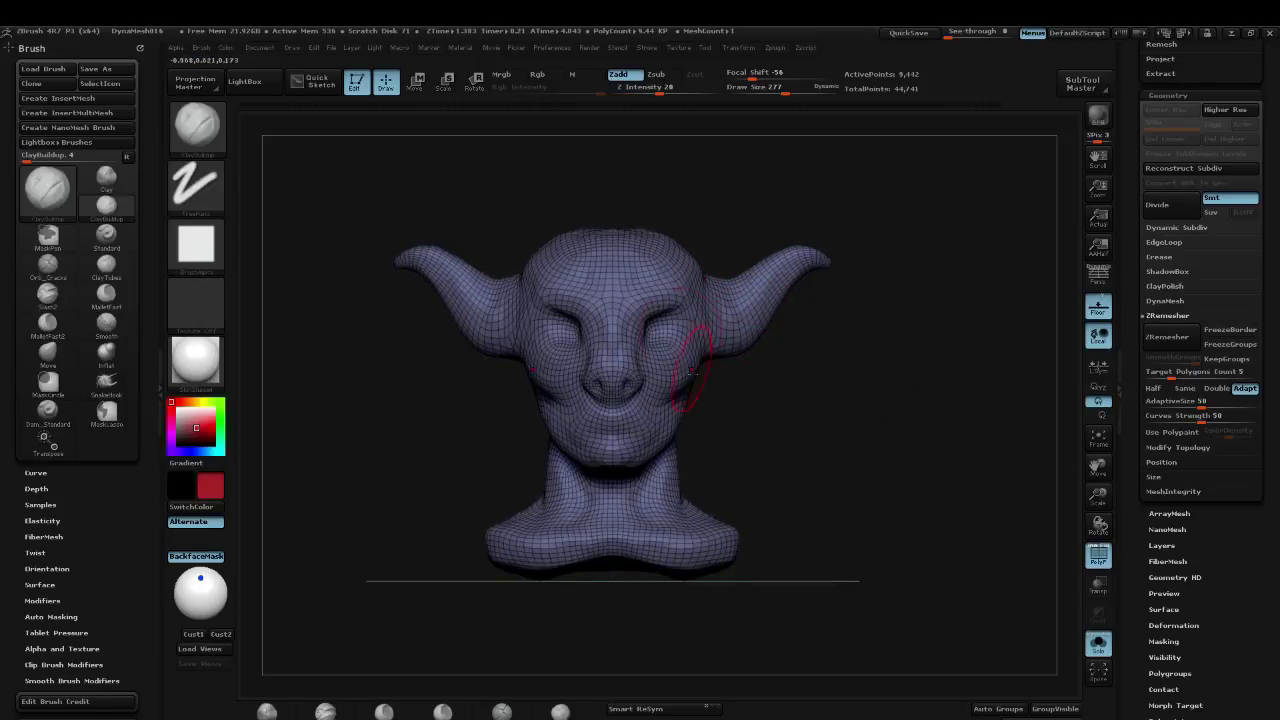
left_click_drag(826, 384, 720, 427)
left_click_drag(898, 399, 777, 245)
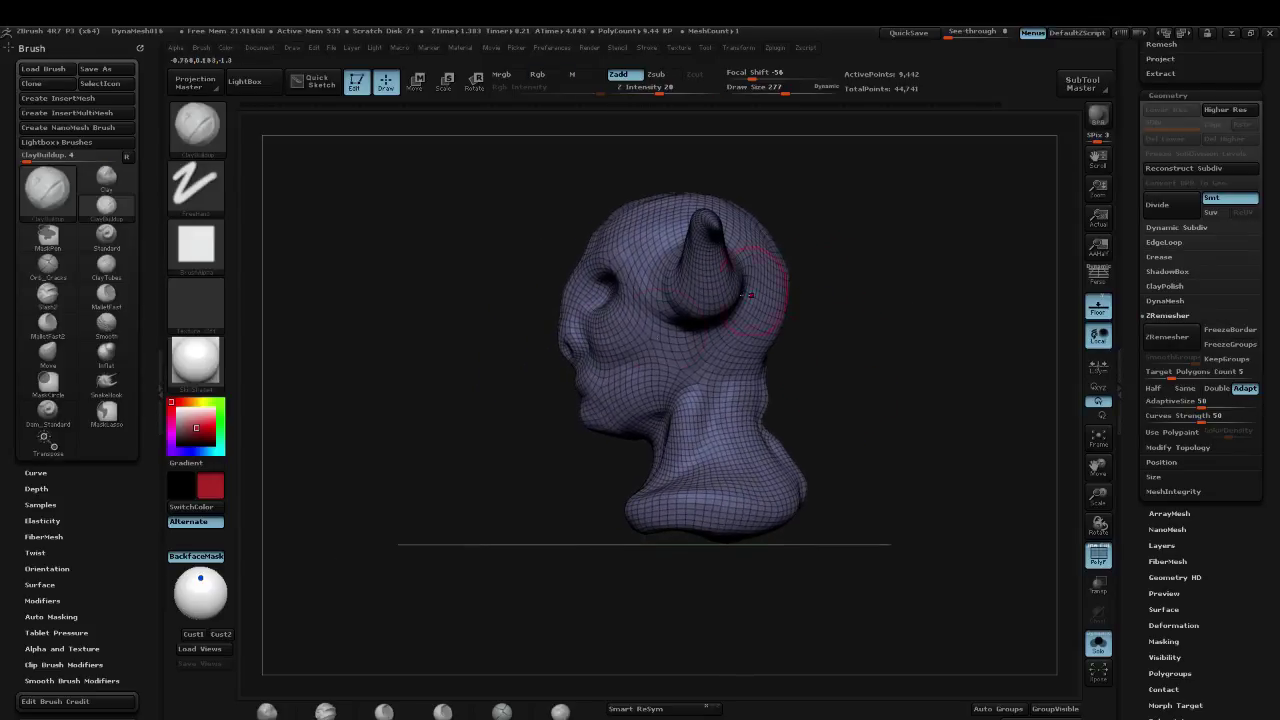
key("e")
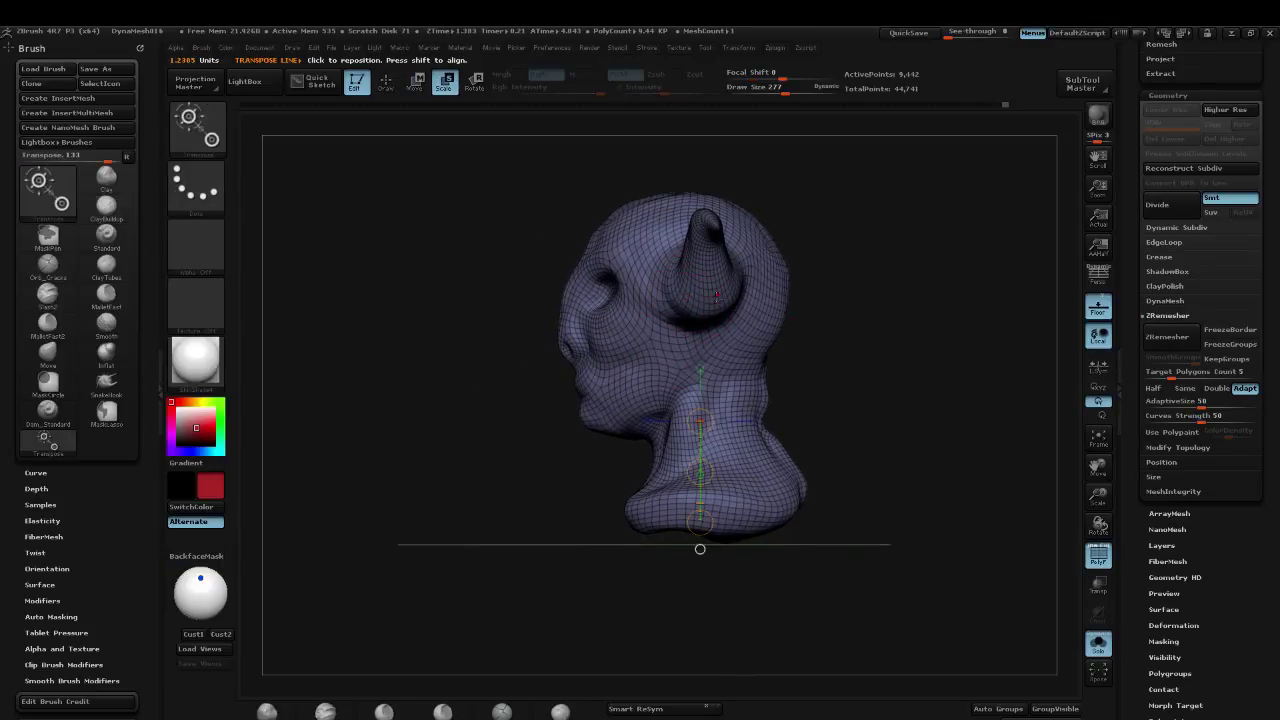
left_click_drag(786, 368, 884, 353)
left_click_drag(728, 432, 739, 323, "ctrl")
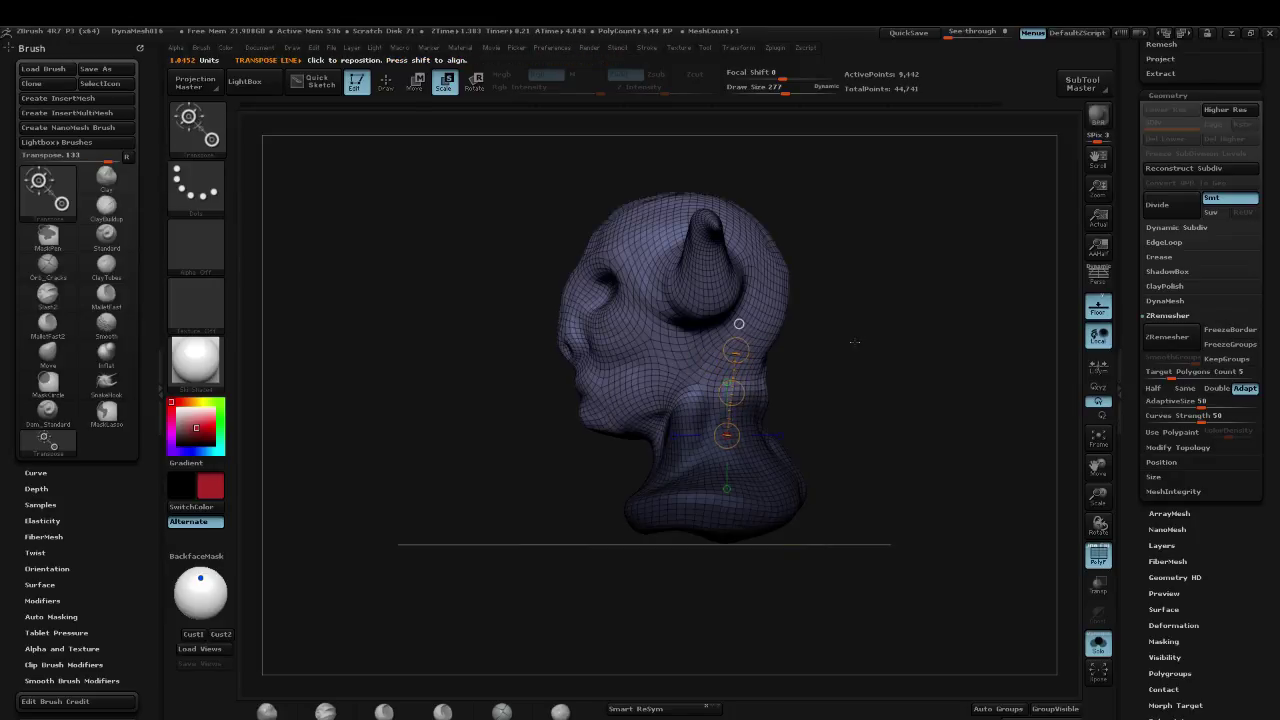
Step: Rotate the unmasked head forward in side view with Transpose, and nudge it slightly sideways in front view
left_click_drag(854, 341, 805, 348, "shift")
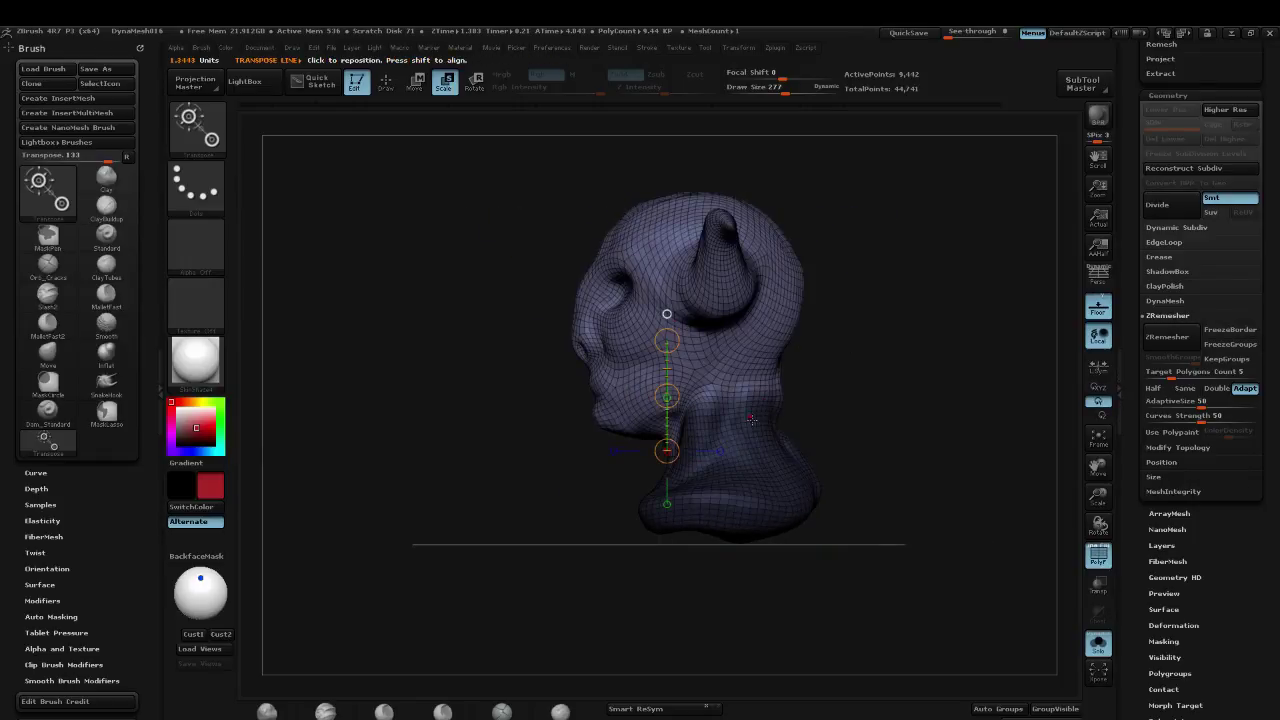
key("r")
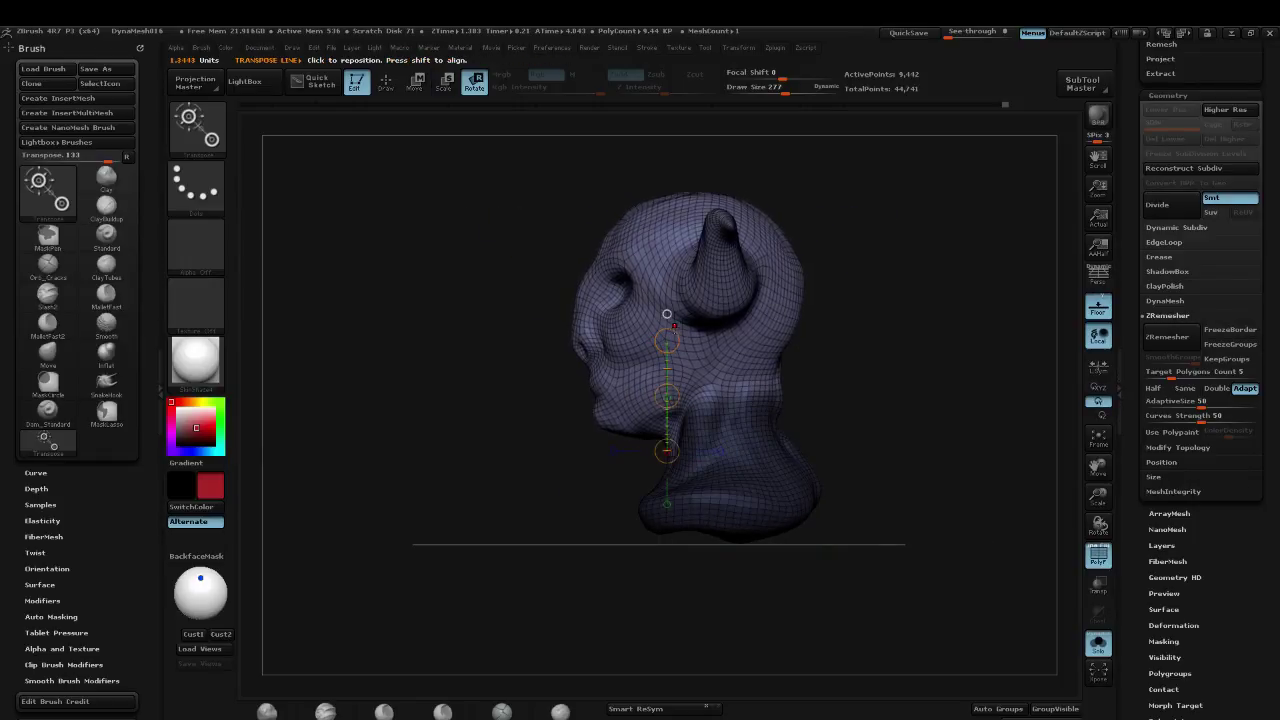
left_click_drag(672, 335, 644, 374)
key("w")
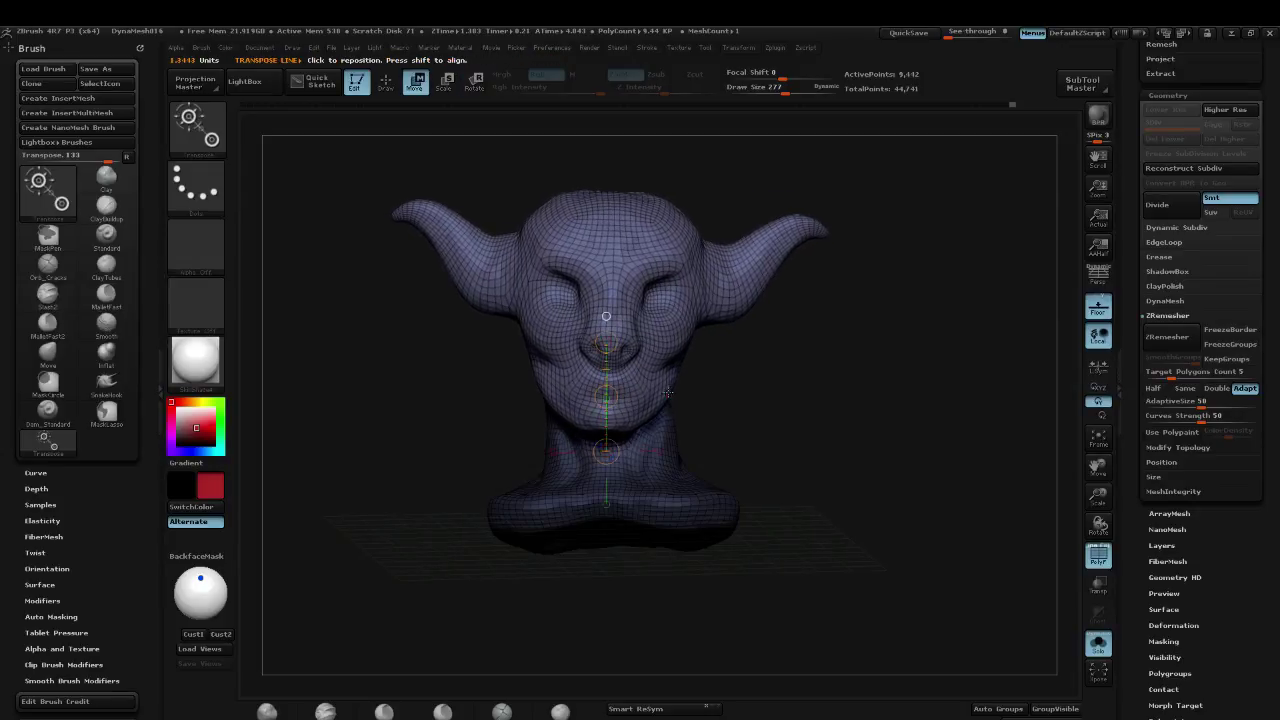
left_click(668, 433)
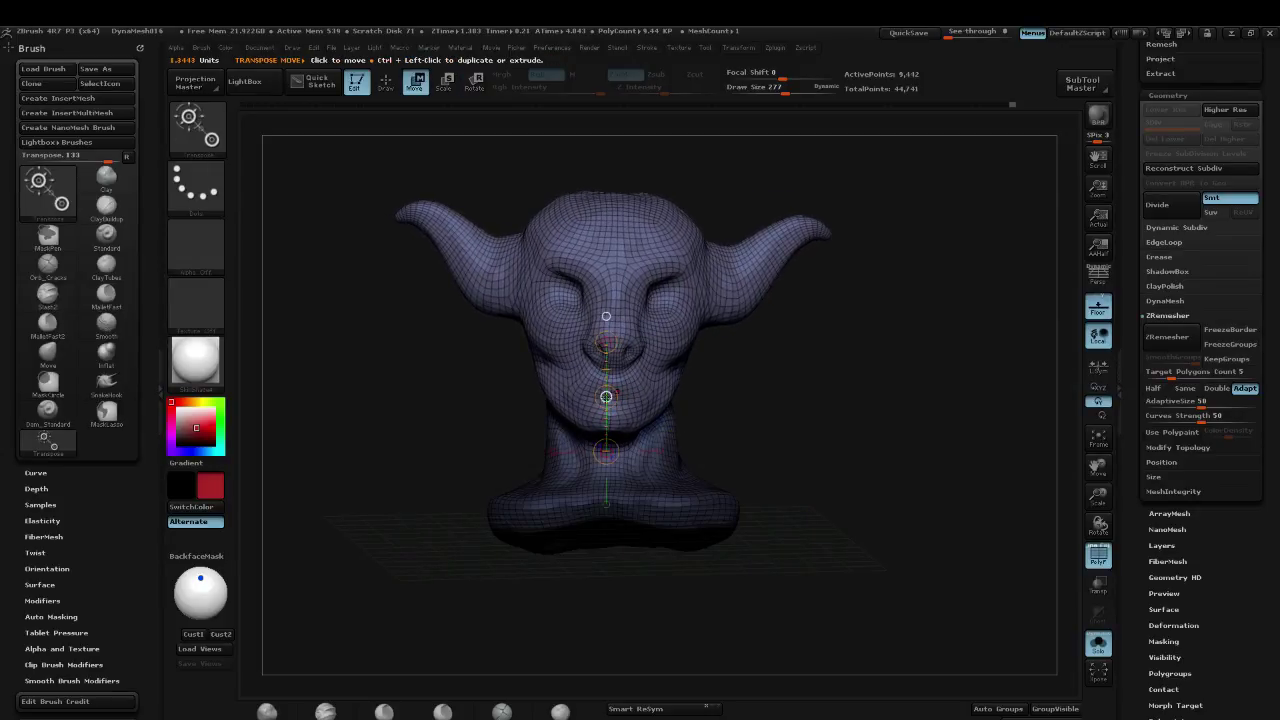
left_click_drag(606, 397, 600, 397)
Step: Tilt the head to one side with Transpose Rotate and clear the neck and shoulder mask
key("r")
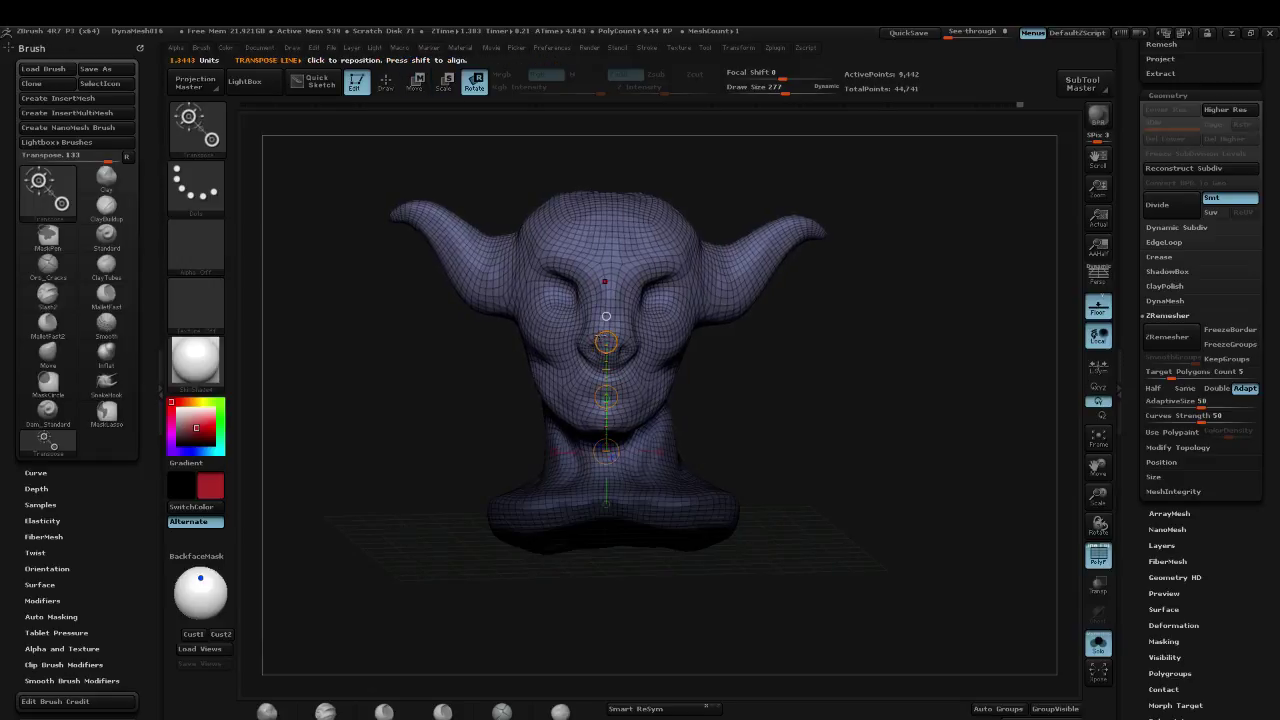
left_click_drag(606, 345, 720, 347)
left_click_drag(817, 362, 835, 380, "ctrl")
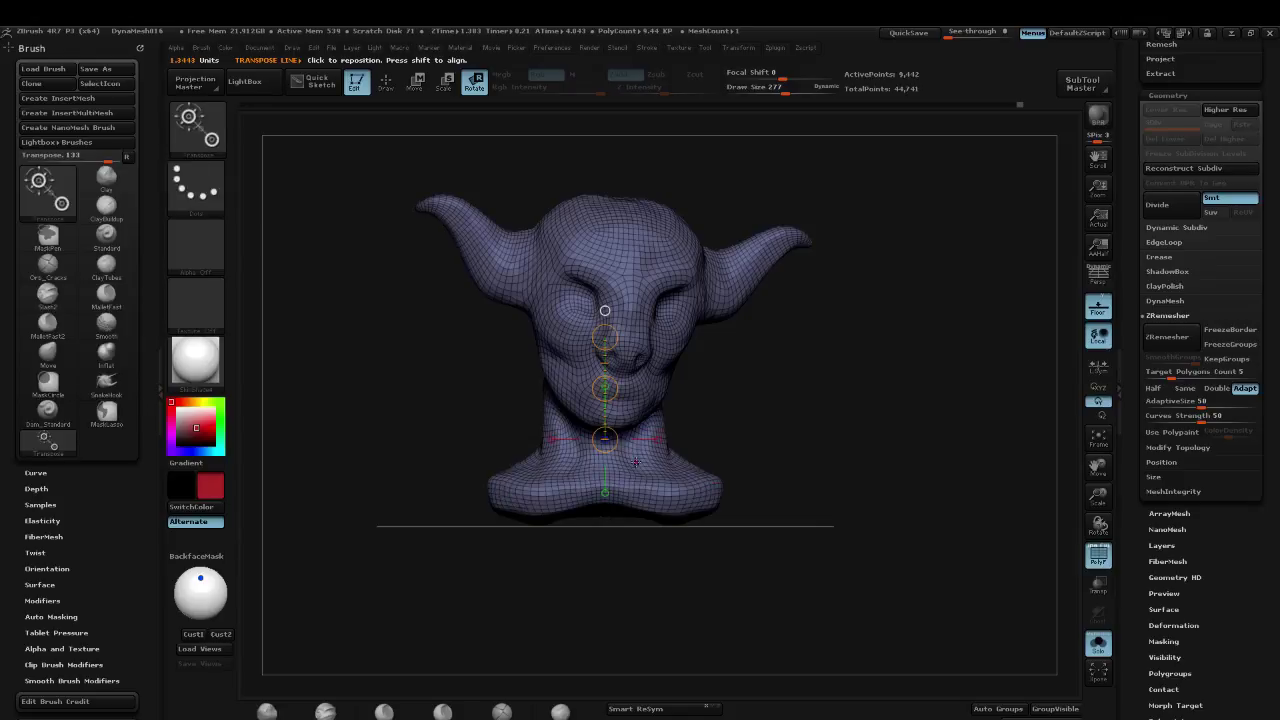
Step: Set up a vertical Transpose line over the face, mask a large area of the face and invert the mask
left_click_drag(634, 312, 634, 538, "shift")
mouse_move(634, 338)
left_mouse_down()
mouse_move(617, 337)
mouse_move(655, 340)
left_mouse_up()
mouse_move(886, 350)
left_mouse_down()
mouse_move(786, 348)
mouse_move(900, 390)
mouse_move(868, 354)
mouse_move(891, 354)
left_mouse_up()
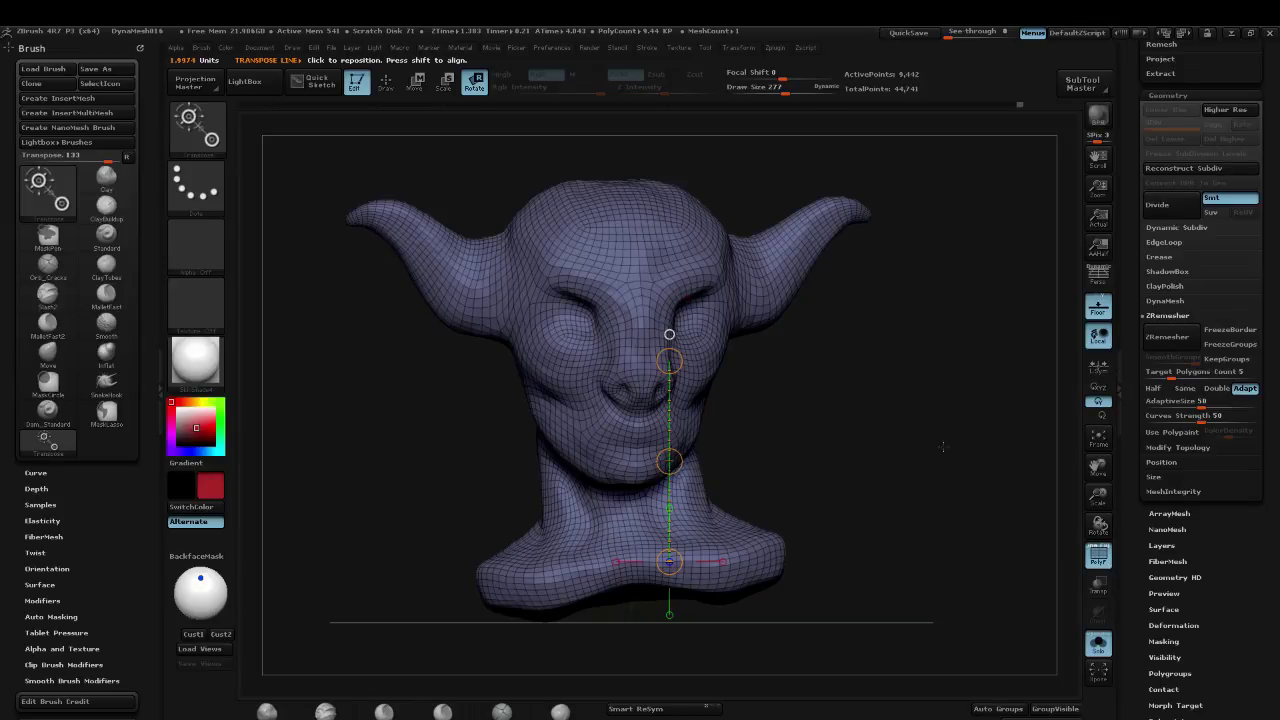
mouse_move(958, 192)
left_mouse_down("ctrl")
mouse_move(605, 172)
mouse_move(650, 440)
mouse_move(1112, 290)
left_mouse_up("ctrl")
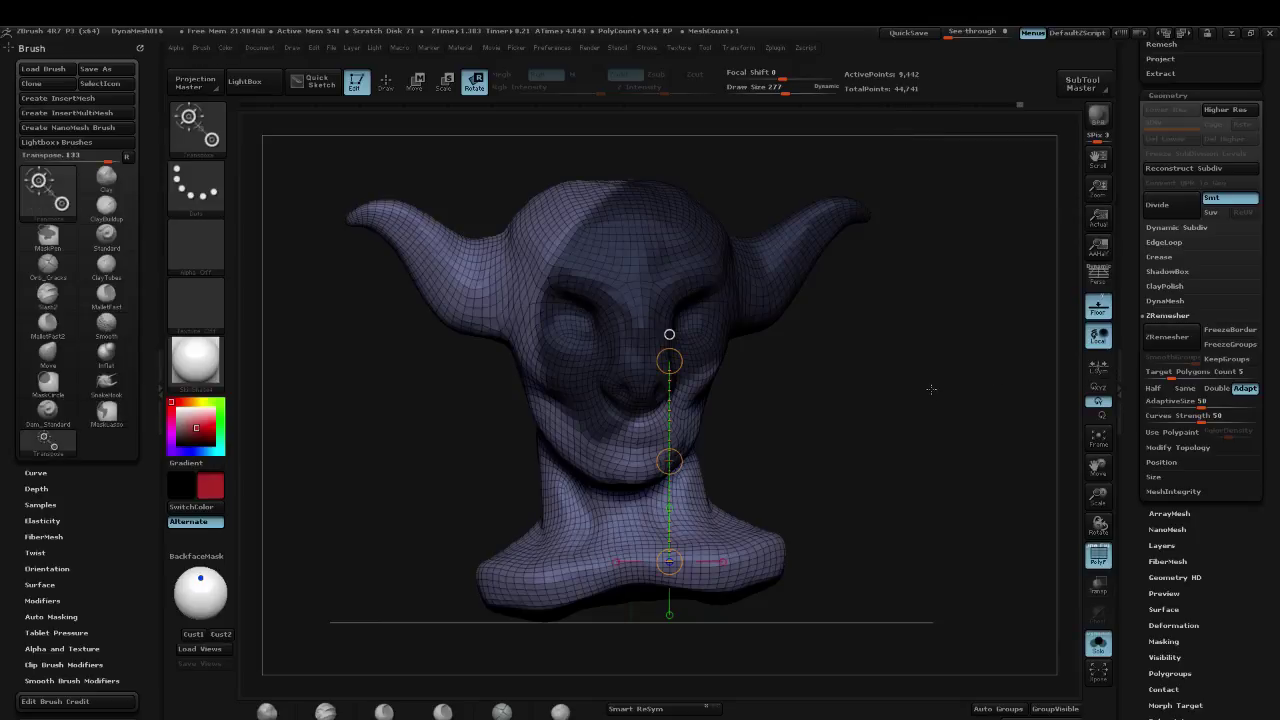
key("ctrl")
left_click(990, 382, "ctrl")
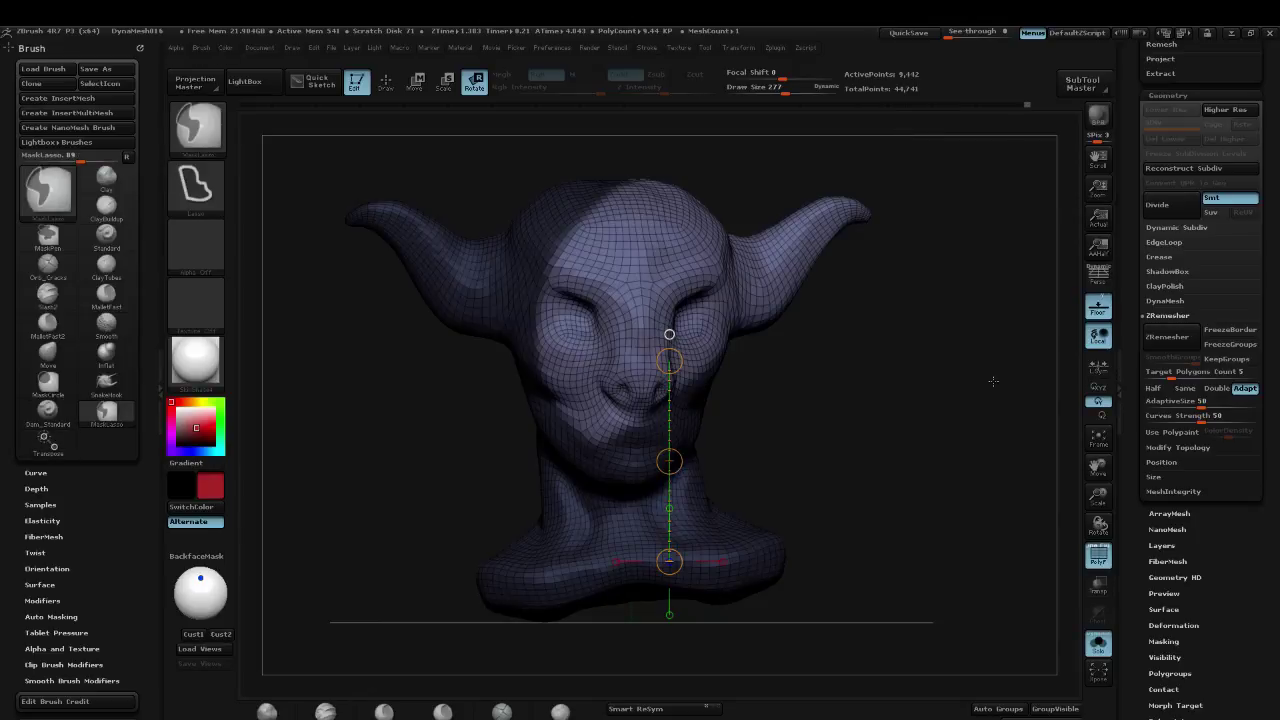
Step: Apply the Inverse masking command twice to the face mask and clear the mask
scroll(1236, 645, "down", 1)
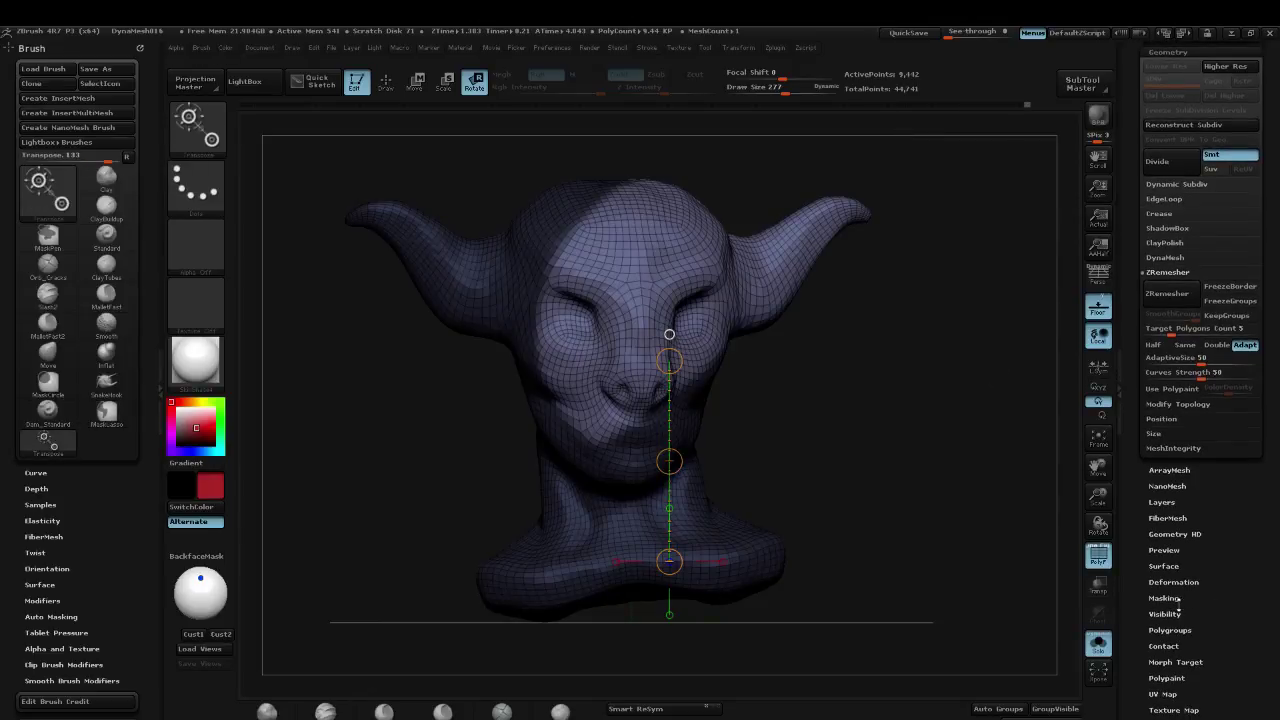
left_click(1170, 598)
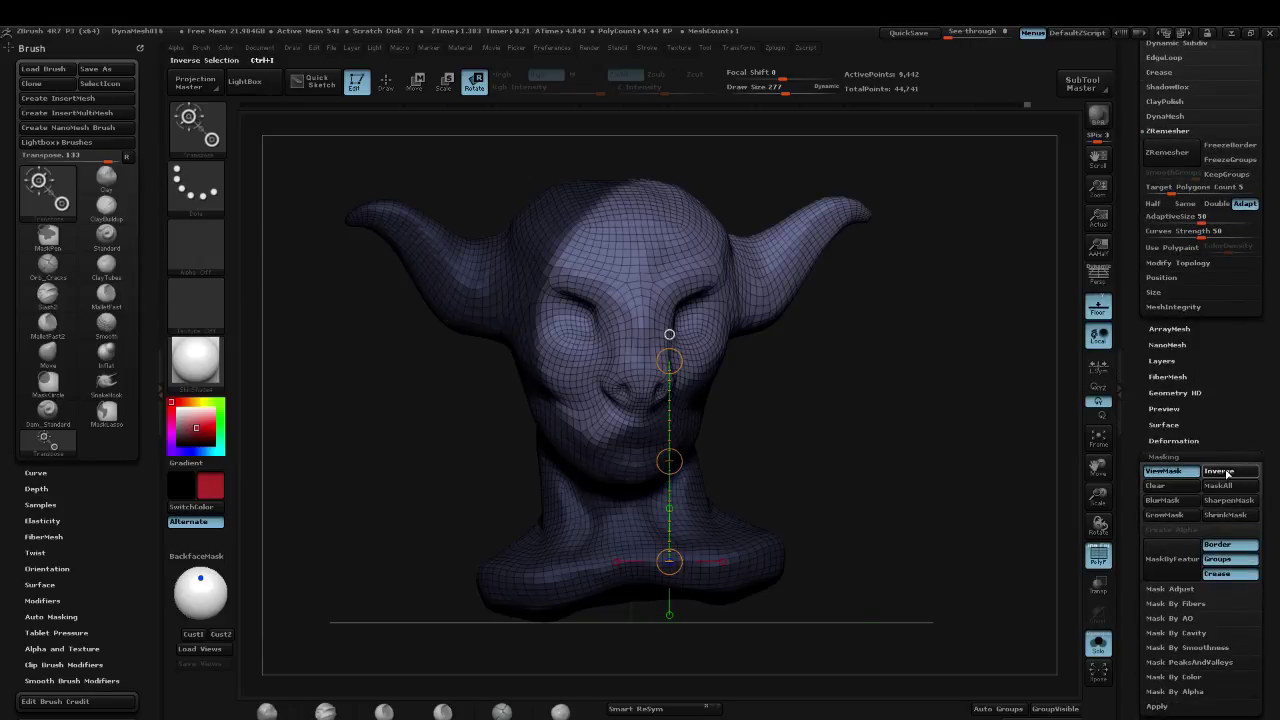
left_click(1229, 474)
left_click(1229, 474)
left_click(876, 411, "ctrl")
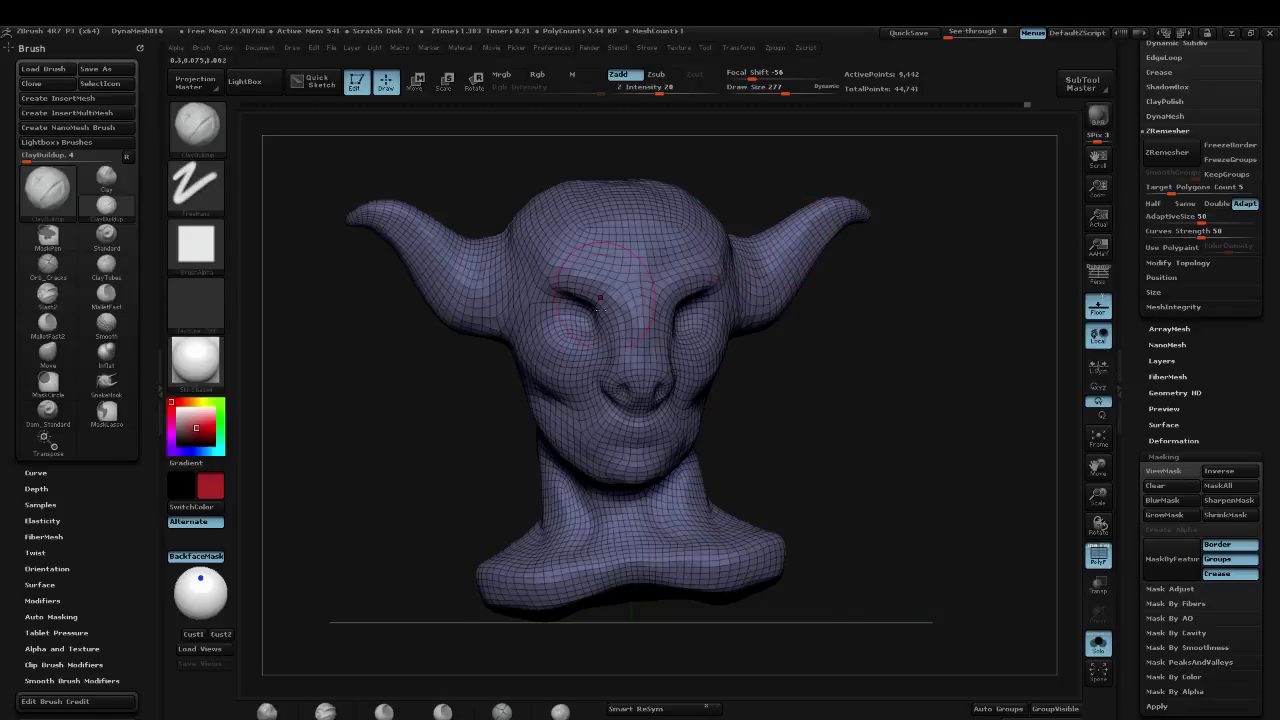
Step: Isolate one lengthwise half of the head, give it its own polygroup with Auto Groups and unhide the rest
mouse_move(947, 163)
left_mouse_down("ctrl+shift")
mouse_move(584, 565)
mouse_move(652, 552)
left_mouse_up("ctrl+shift")
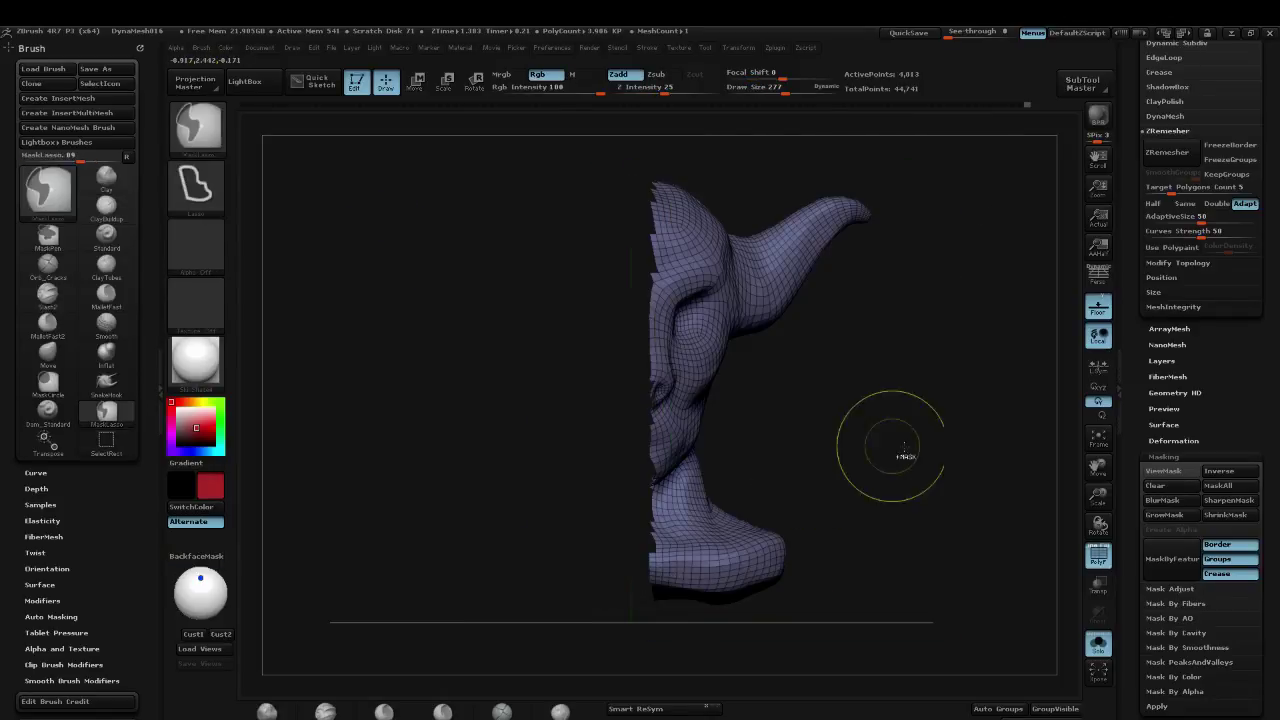
left_click(998, 709)
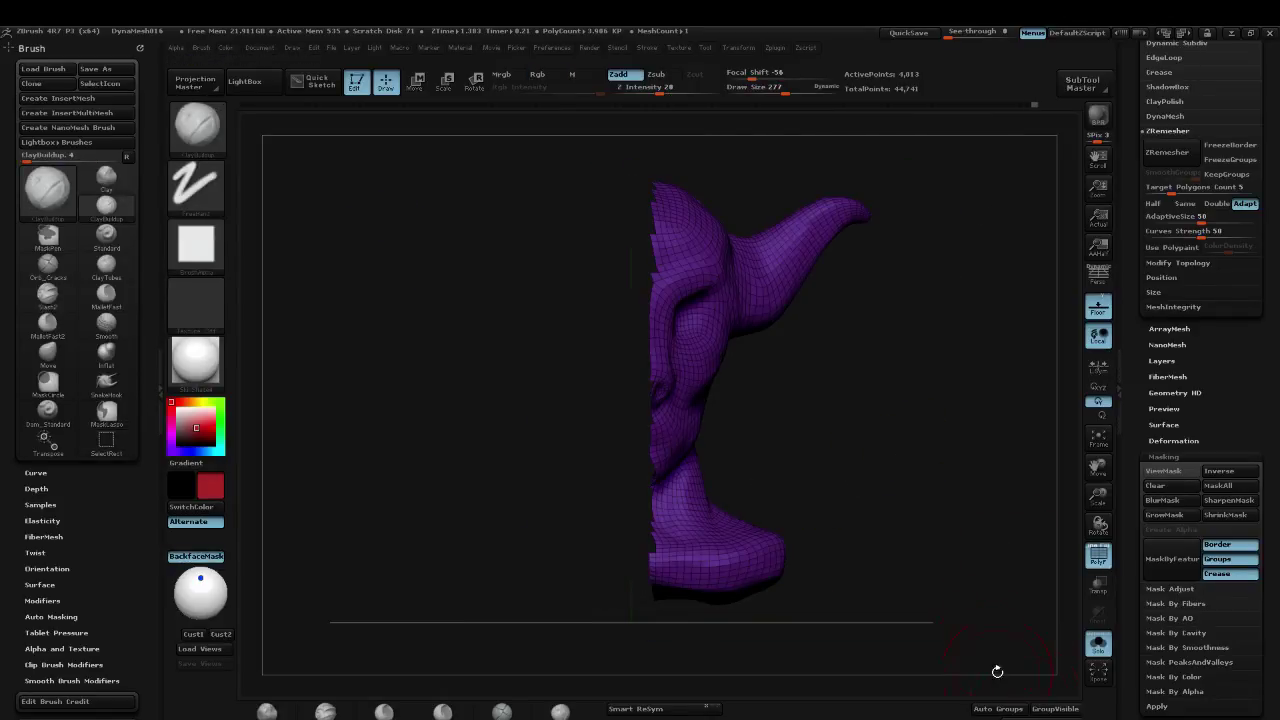
left_click(937, 406, "ctrl+shift")
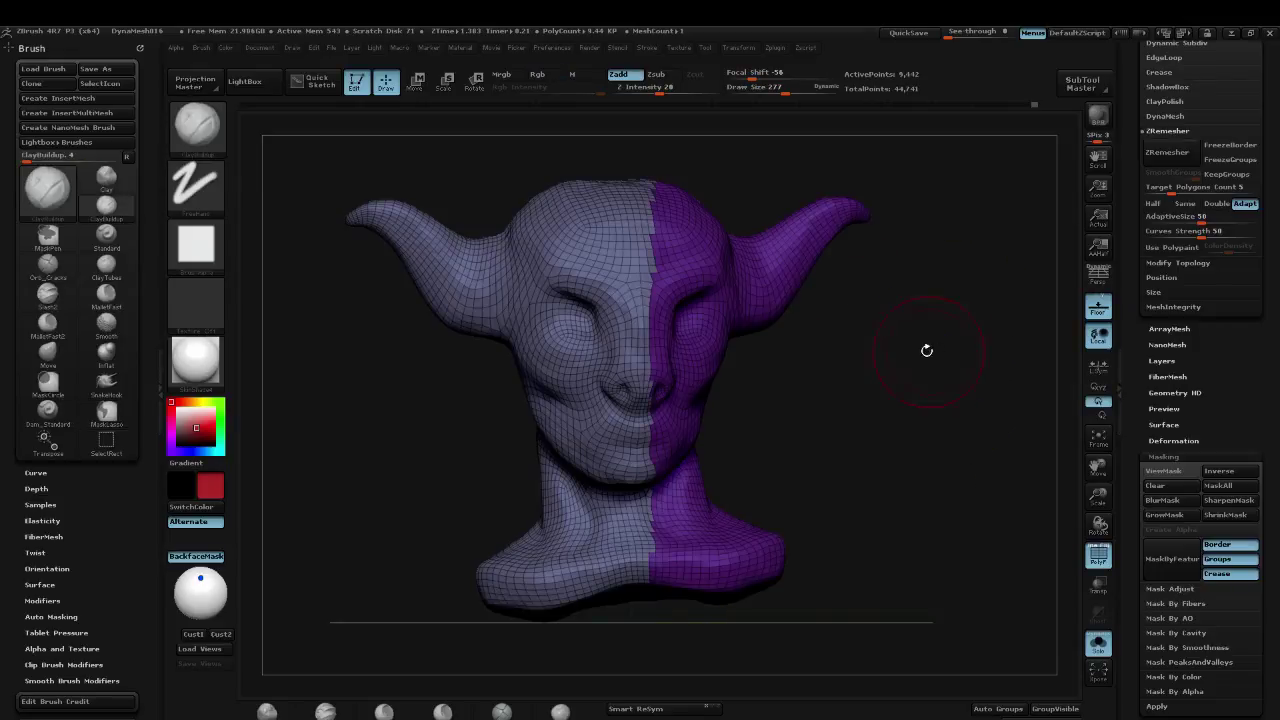
left_click_drag(927, 350, 880, 300)
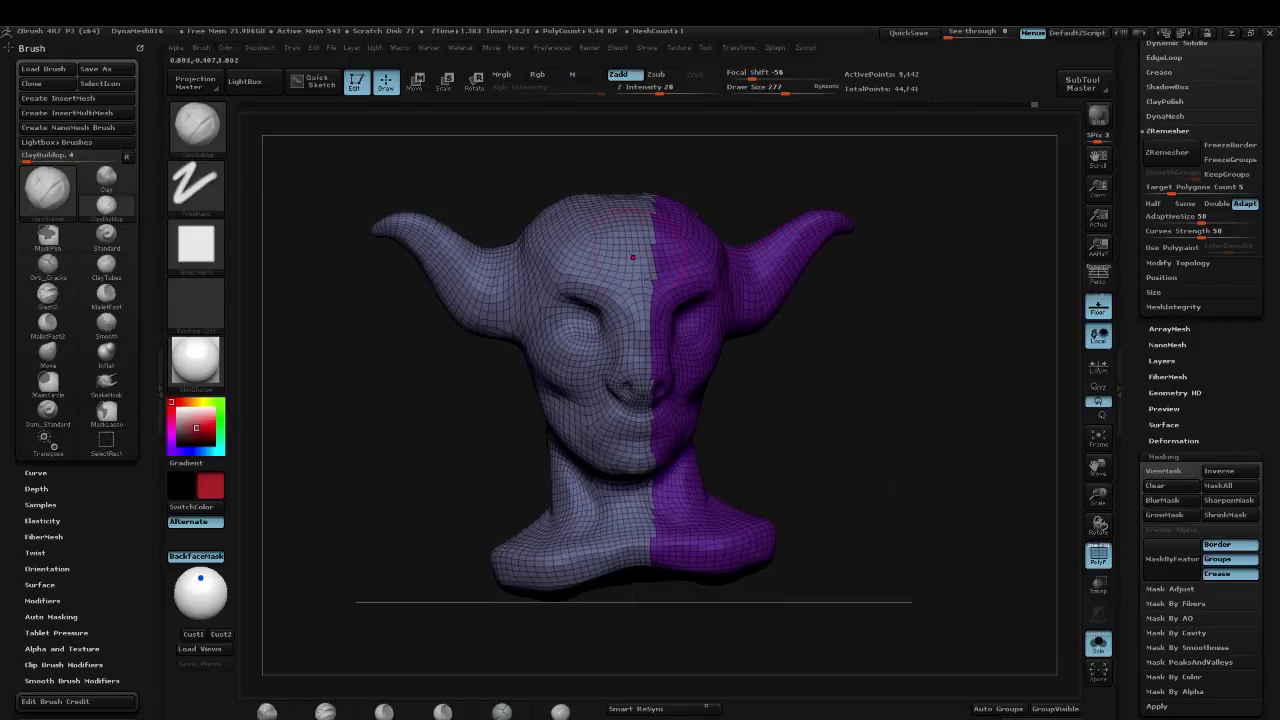
Step: Isolate the purple polygroup, invert the visibility between the two halves several times and show the whole head
left_click(712, 276, "ctrl+shift")
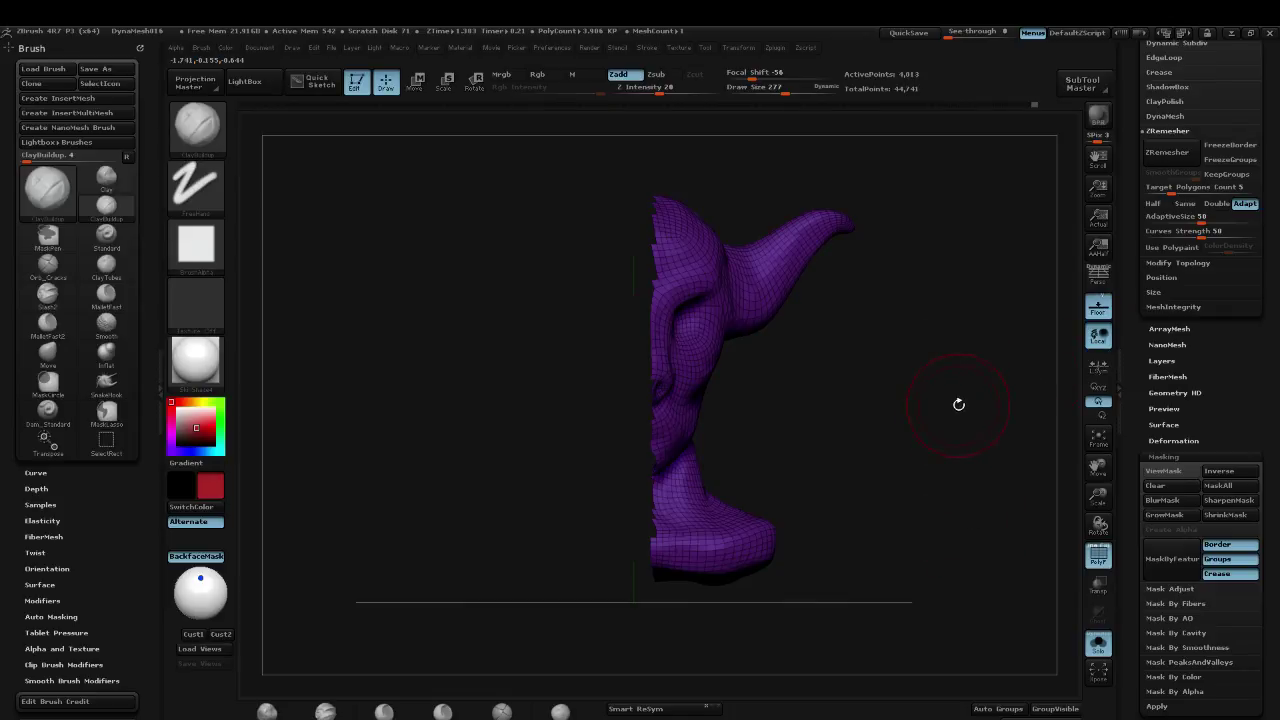
left_click_drag(958, 476, 951, 312, "ctrl+shift")
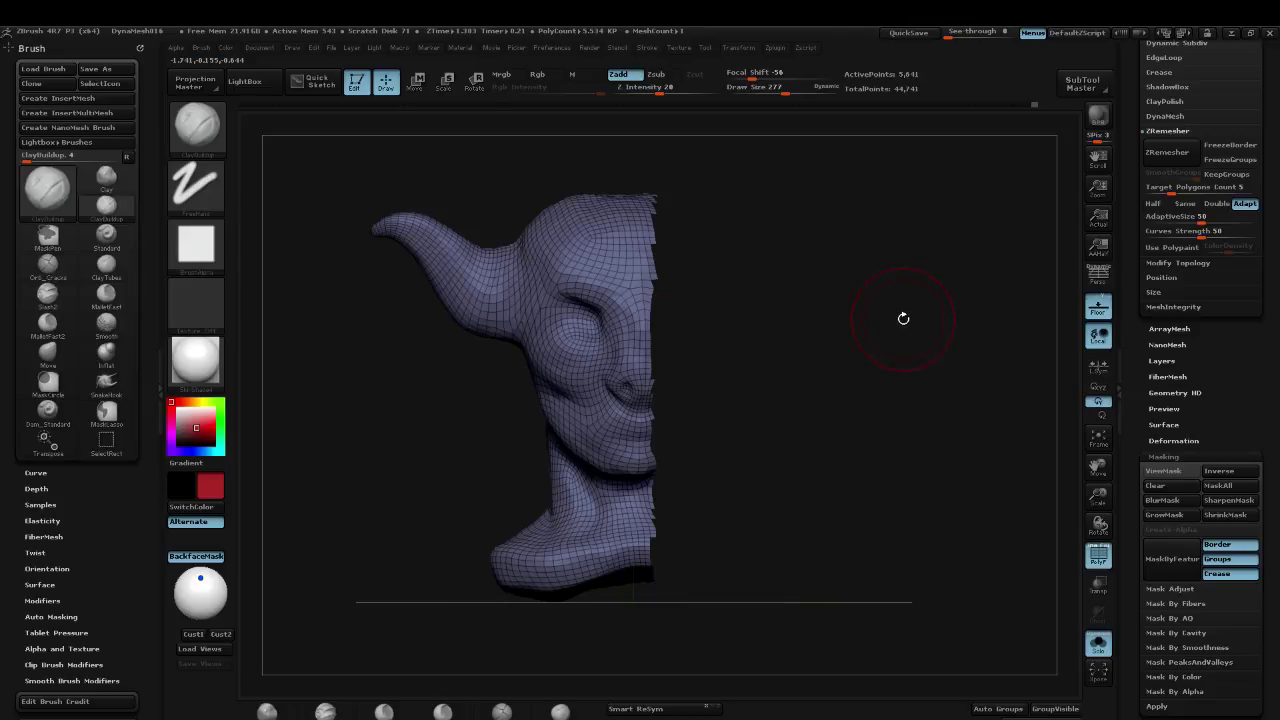
left_click_drag(959, 477, 943, 334, "ctrl+shift")
left_click_drag(938, 496, 947, 332, "ctrl+shift")
left_click(958, 355, "ctrl+shift")
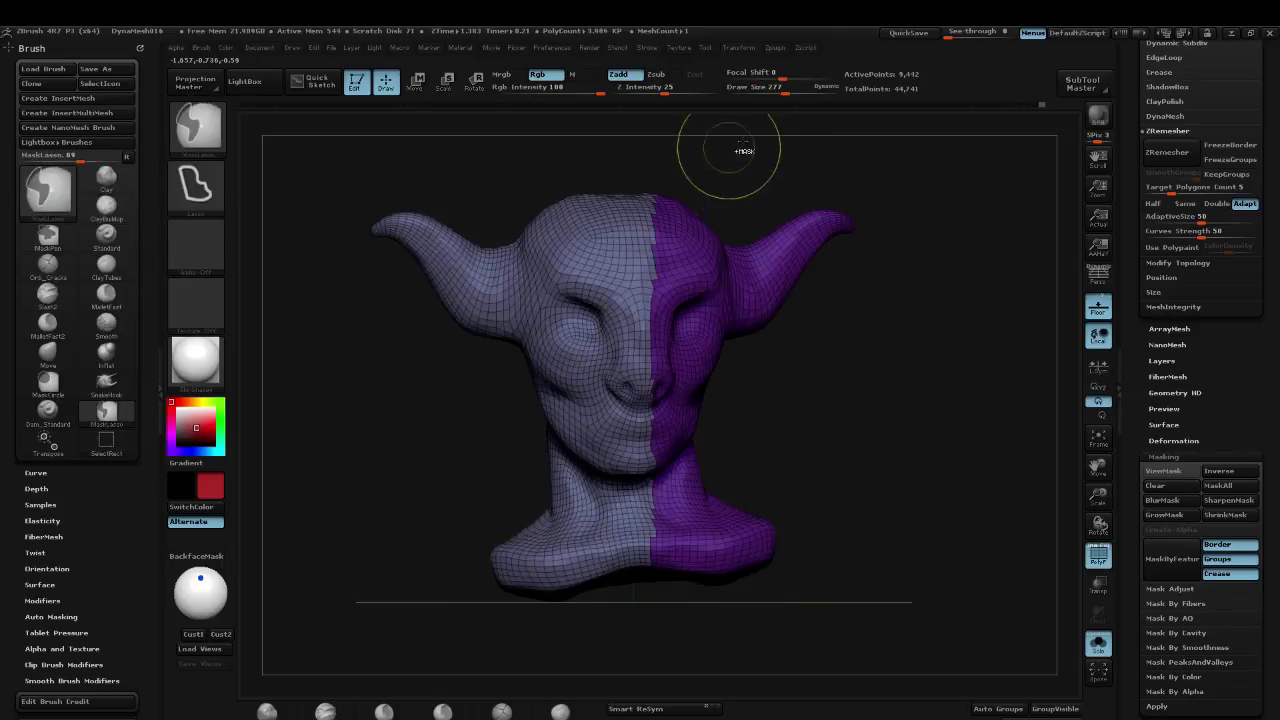
Step: Invert the mask around the diagonal band on the forehead back and forth, and clear it
left_click(941, 389, "ctrl")
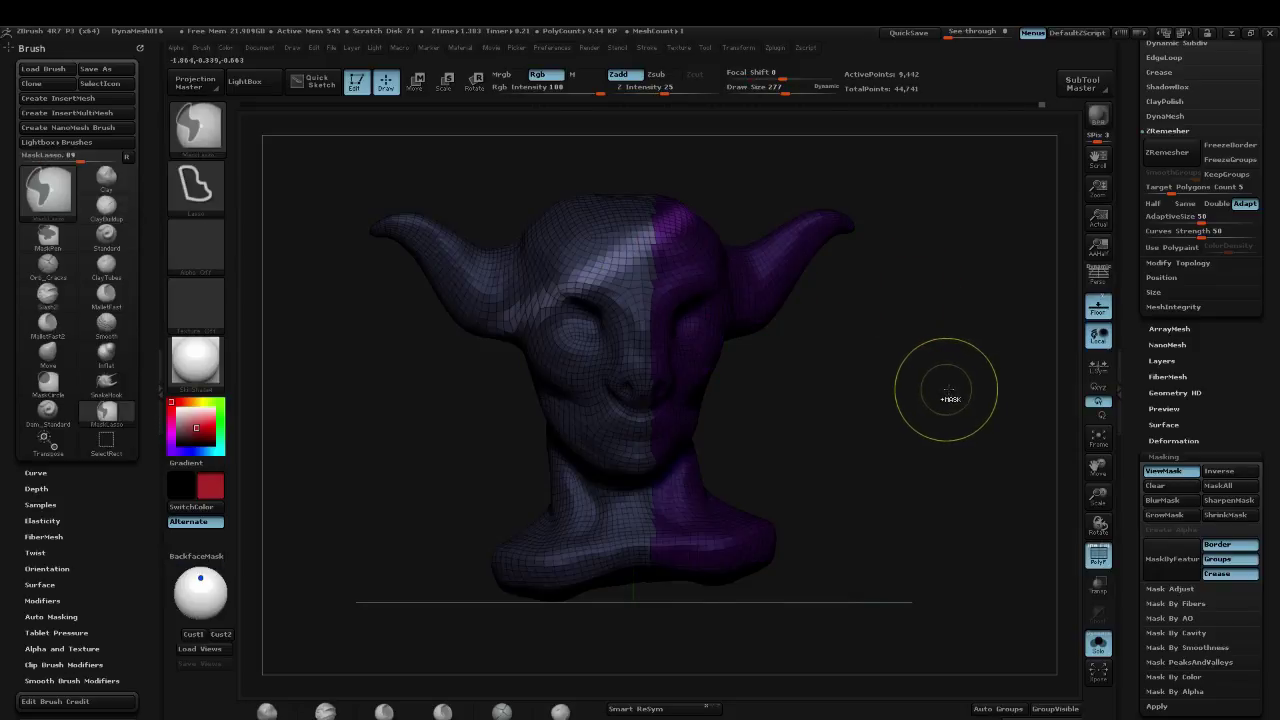
left_click(943, 395, "ctrl")
left_click(952, 400, "ctrl")
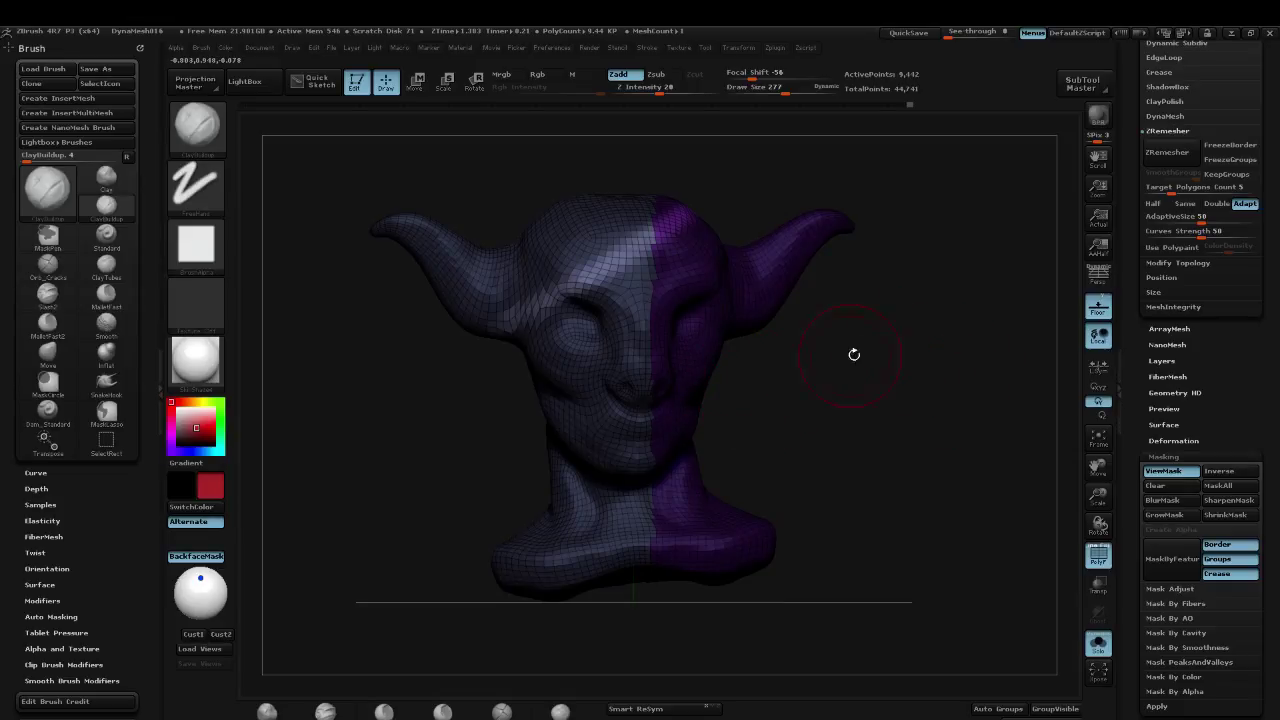
left_click(942, 387, "ctrl")
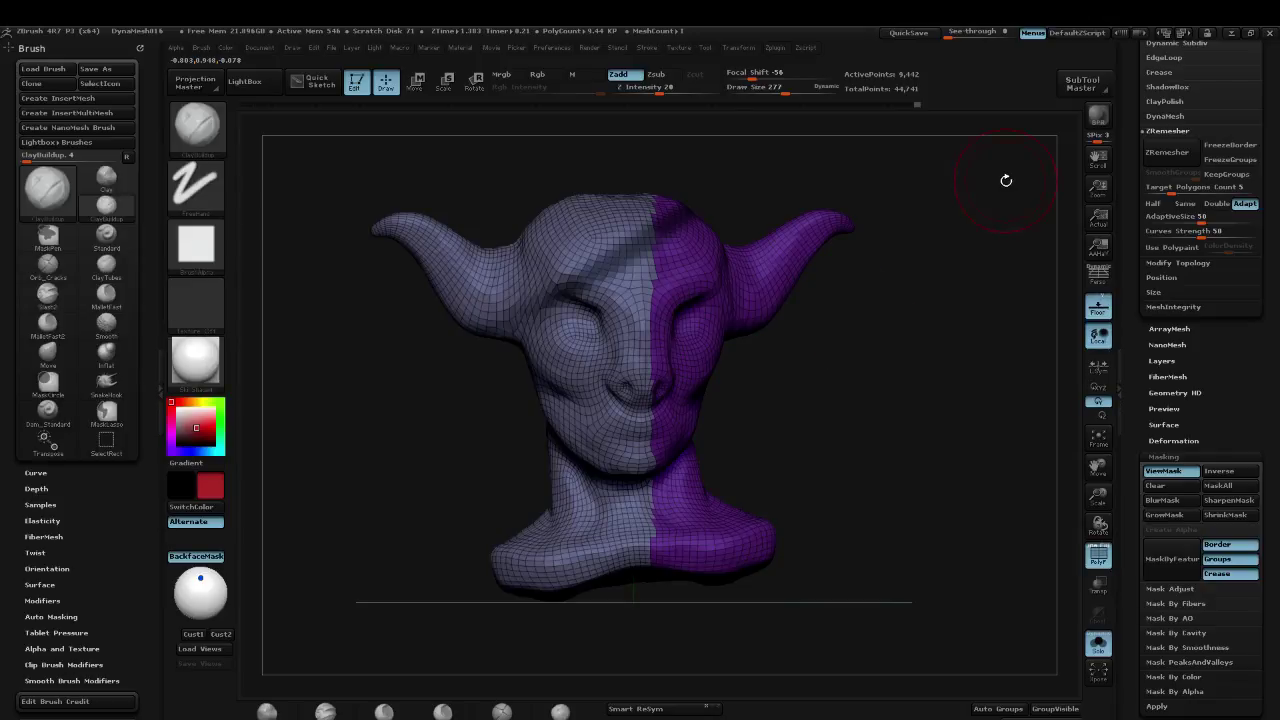
left_click_drag(940, 275, 937, 286)
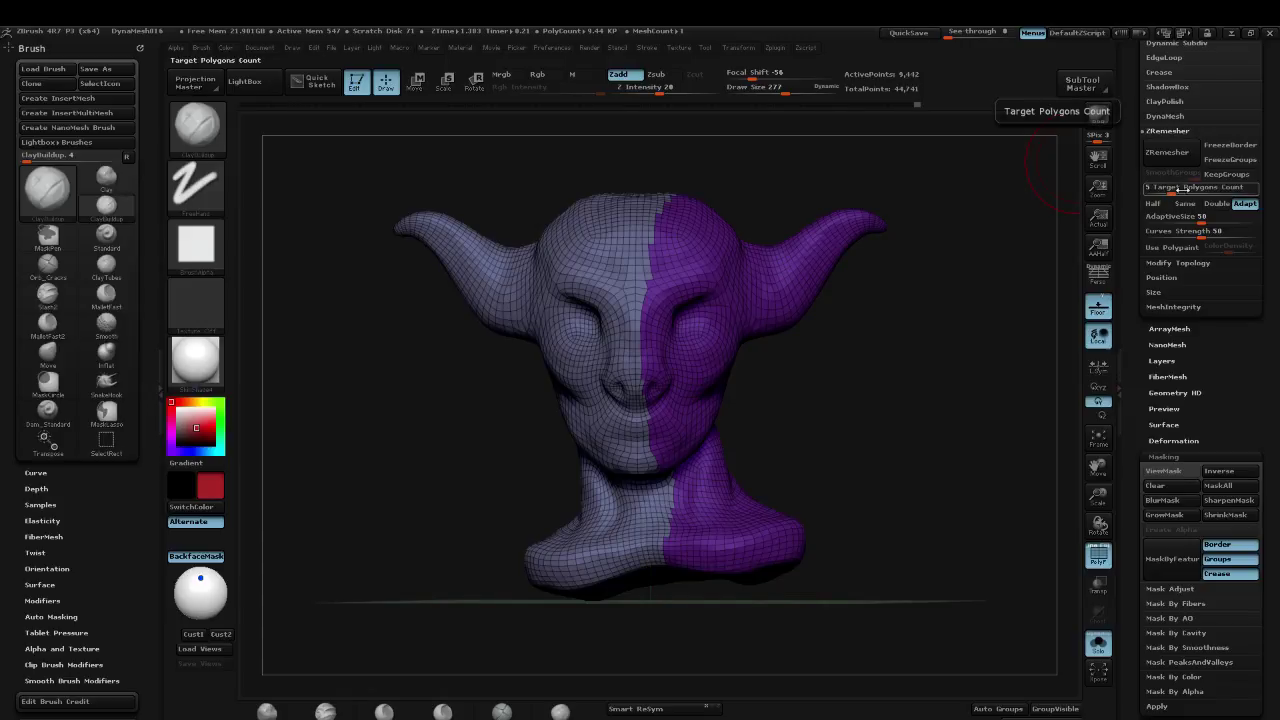
Step: Run ZRemesher again on the copied head with a target polygon count of 2
left_click(1172, 190)
type("2")
left_click(1167, 150)
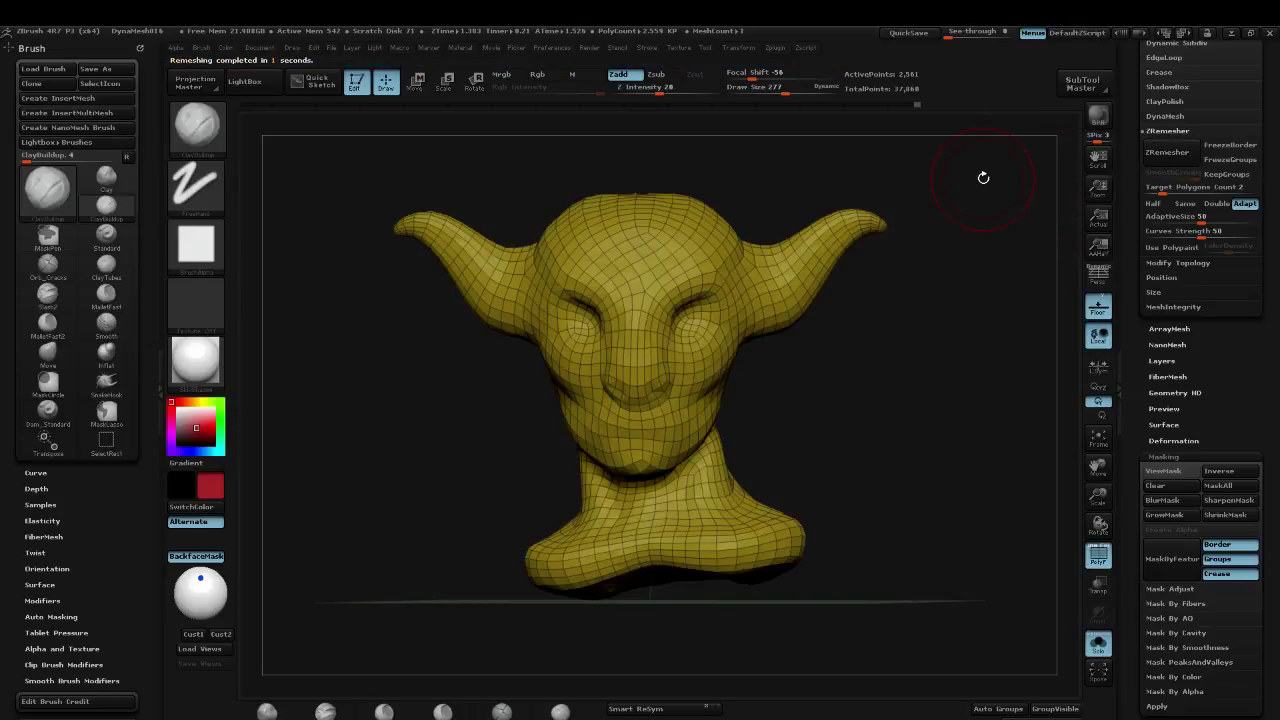
left_click_drag(975, 183, 878, 171)
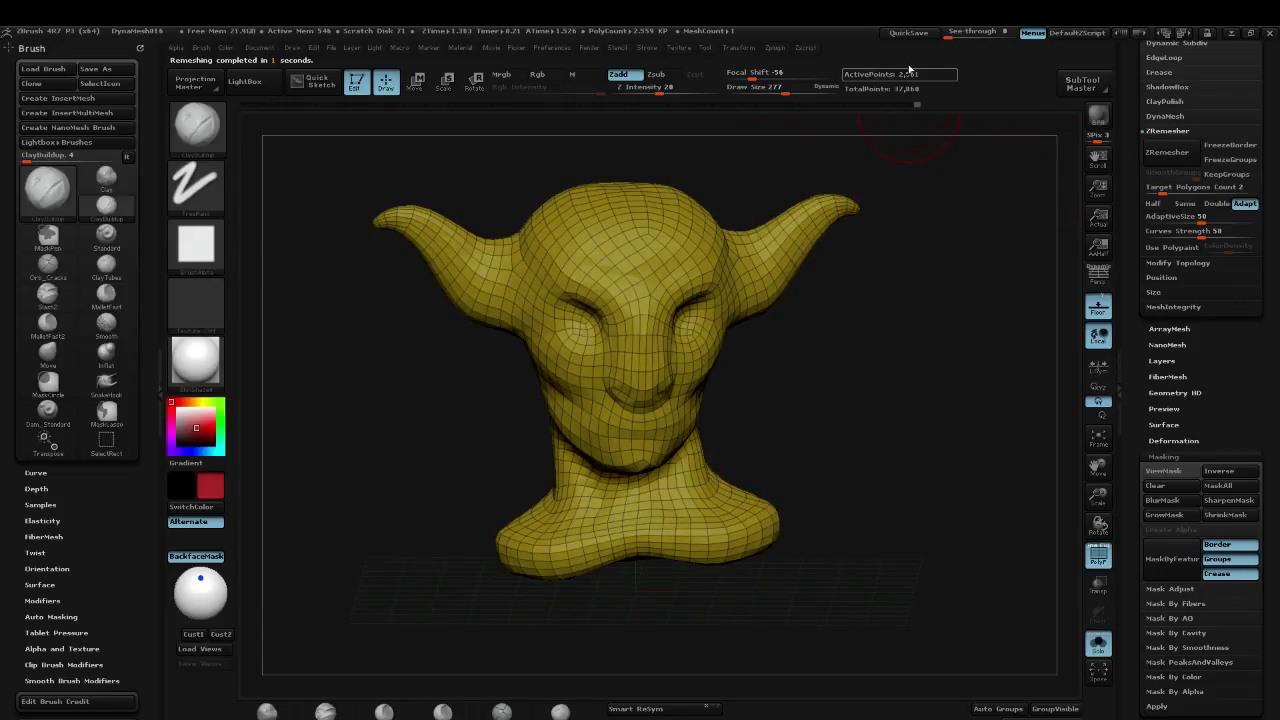
Step: Go back to the subtool list containing the original head and the remeshed copy
left_click(1248, 228)
left_click_drag(1265, 295, 1260, 367)
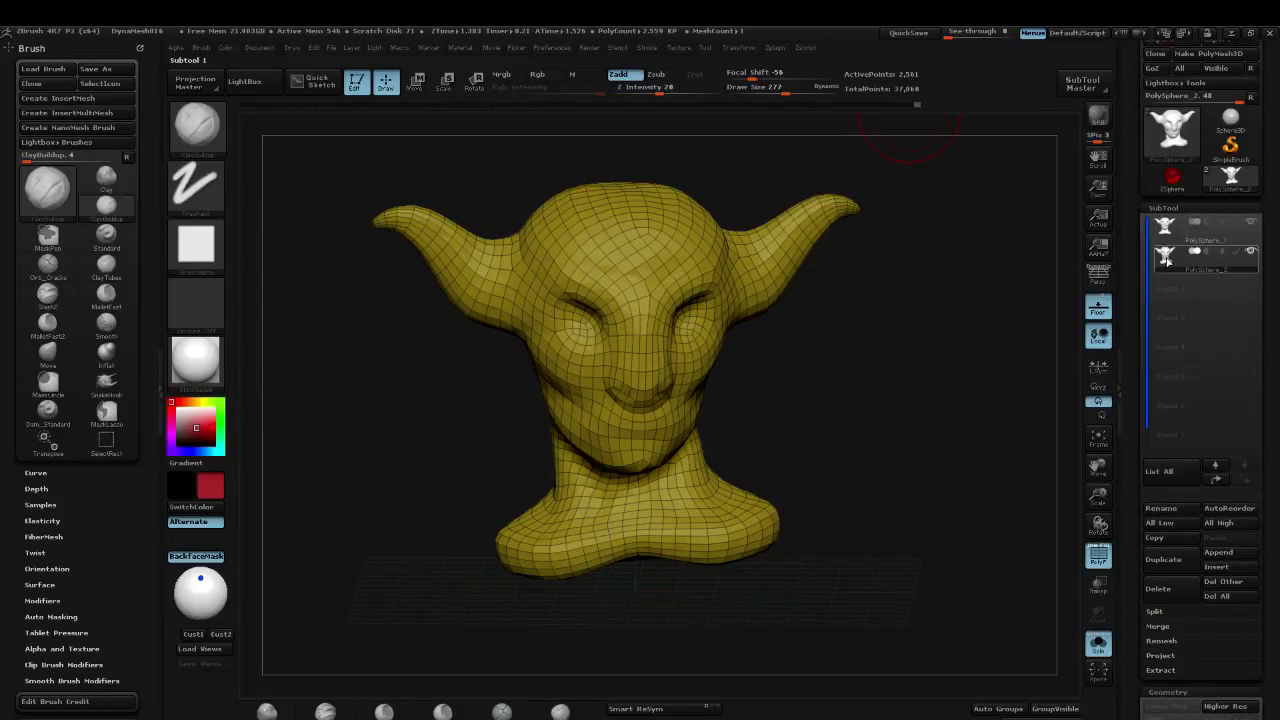
Step: Remesh the PolySphere_2 subtool with ZRemesher, using a target polygon count of 2 and adaptive density turned off
mouse_move(1166, 258)
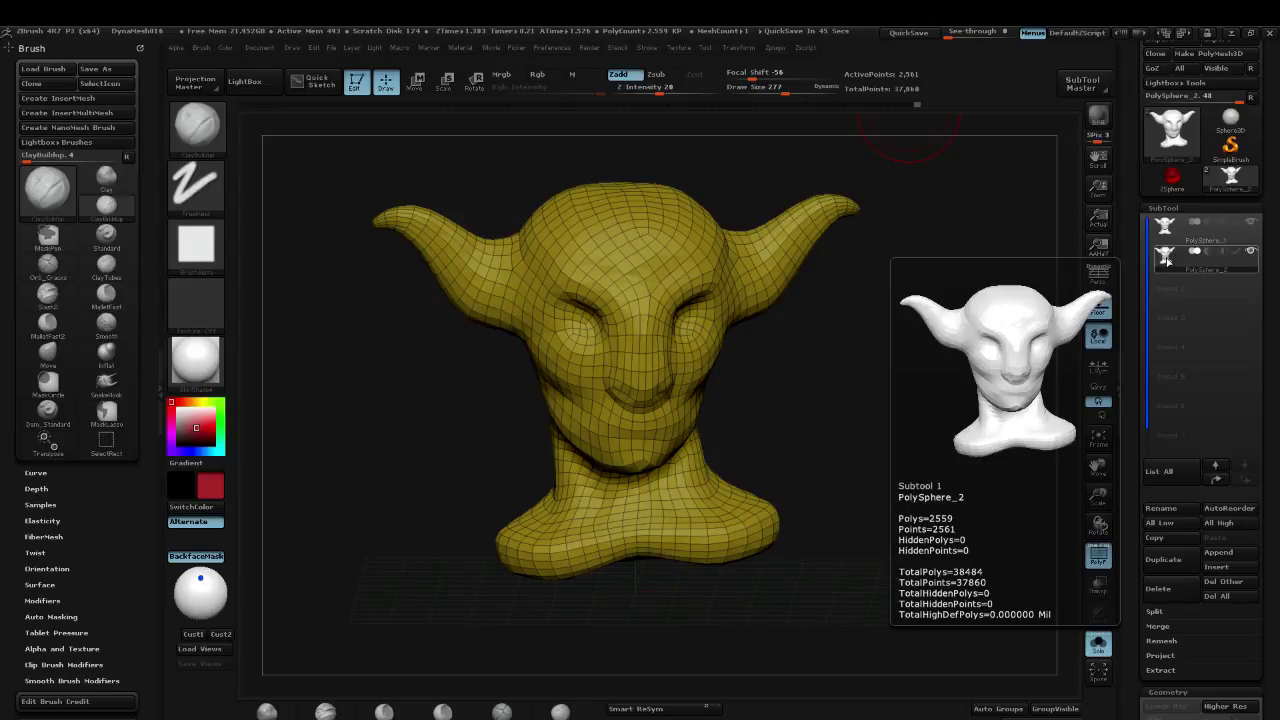
left_click_drag(884, 393, 904, 366)
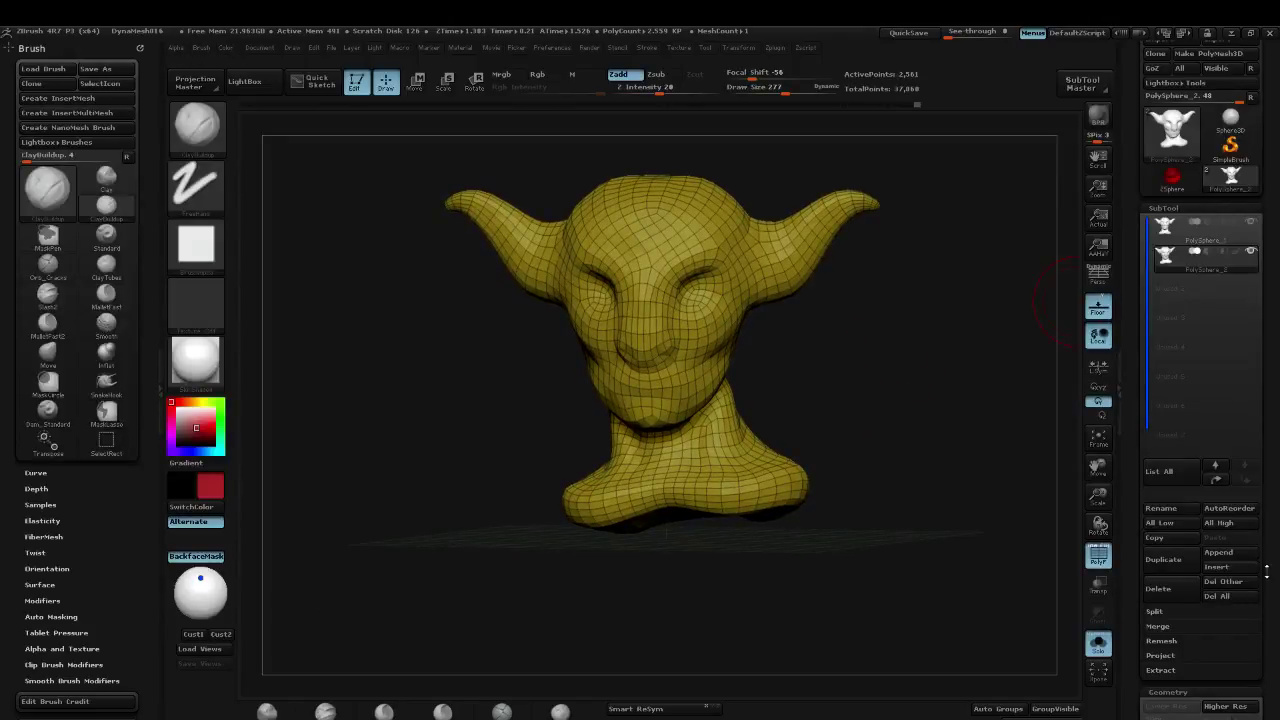
left_click_drag(1267, 567, 1273, 413)
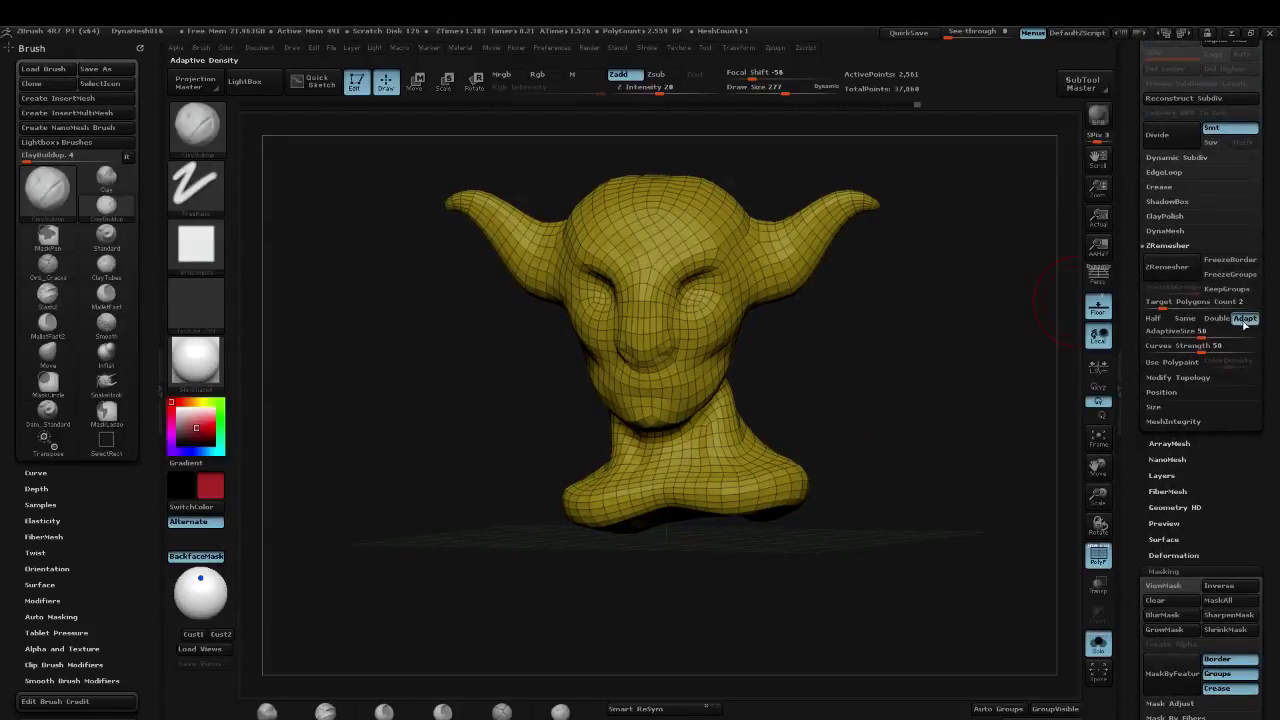
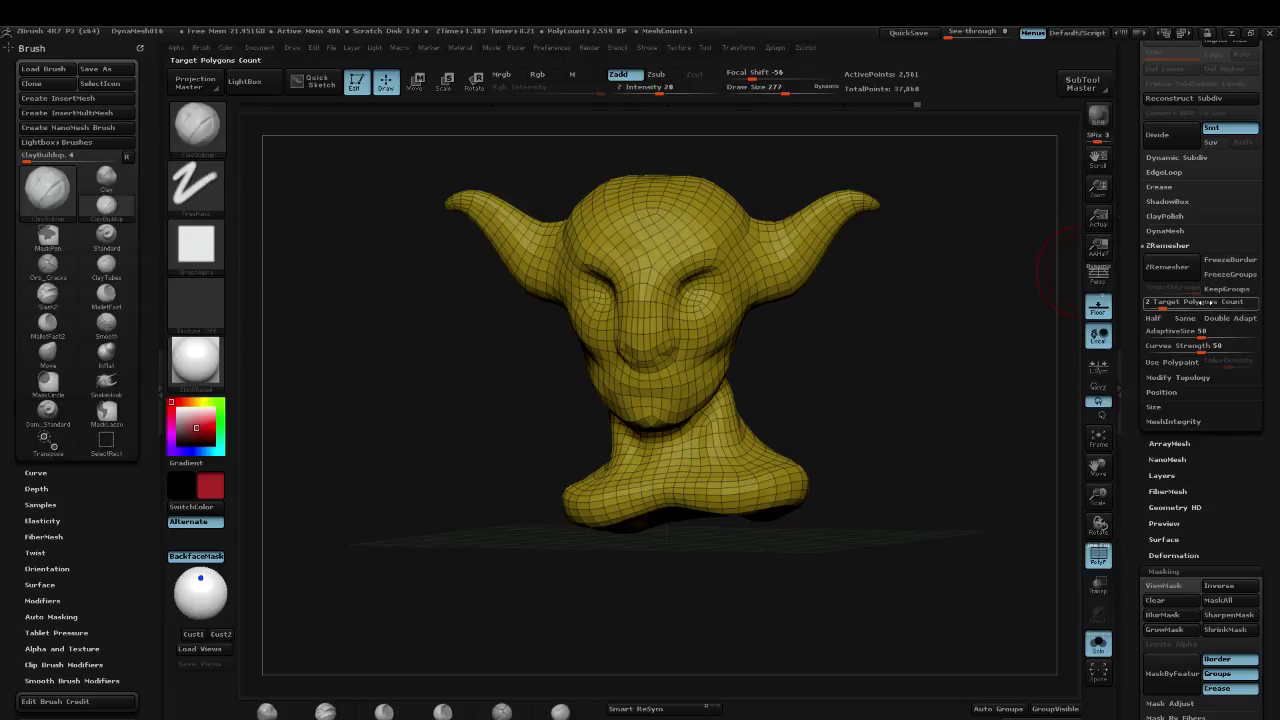
left_click(1172, 265)
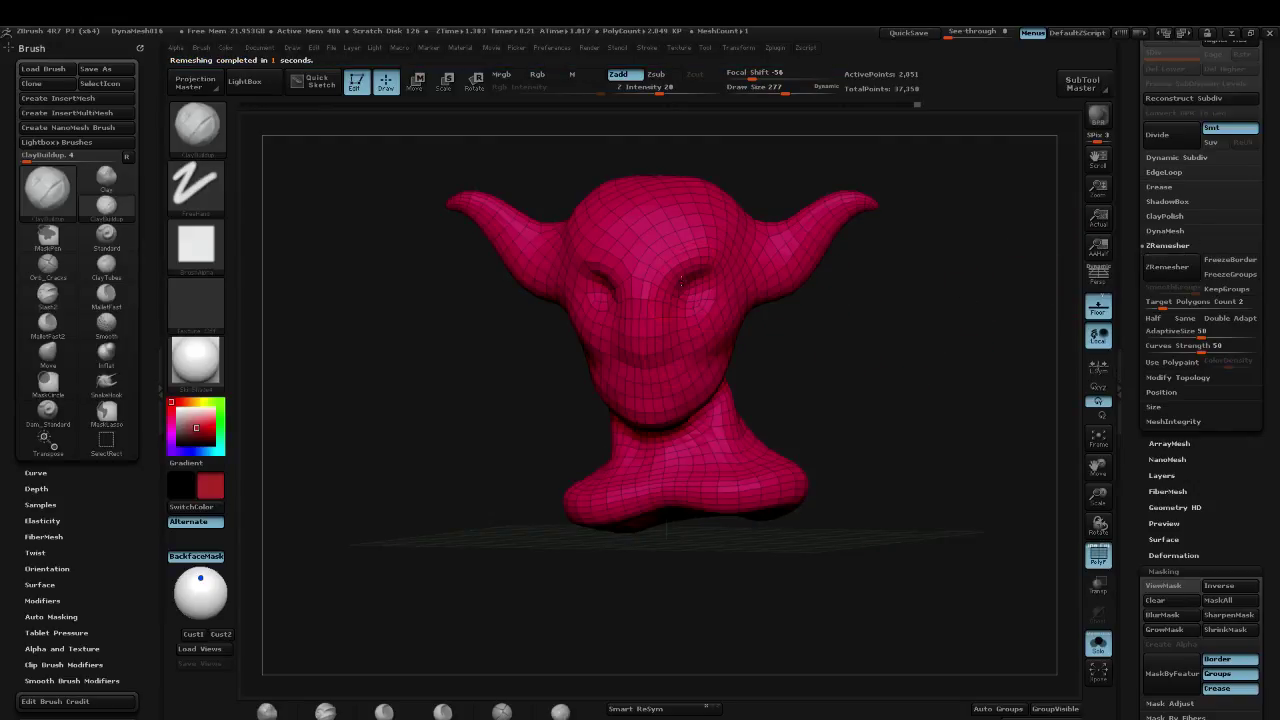
Step: Delete the remeshed PolySphere_2 subtool and duplicate the original high-resolution head
scroll(1243, 238, "up", 10)
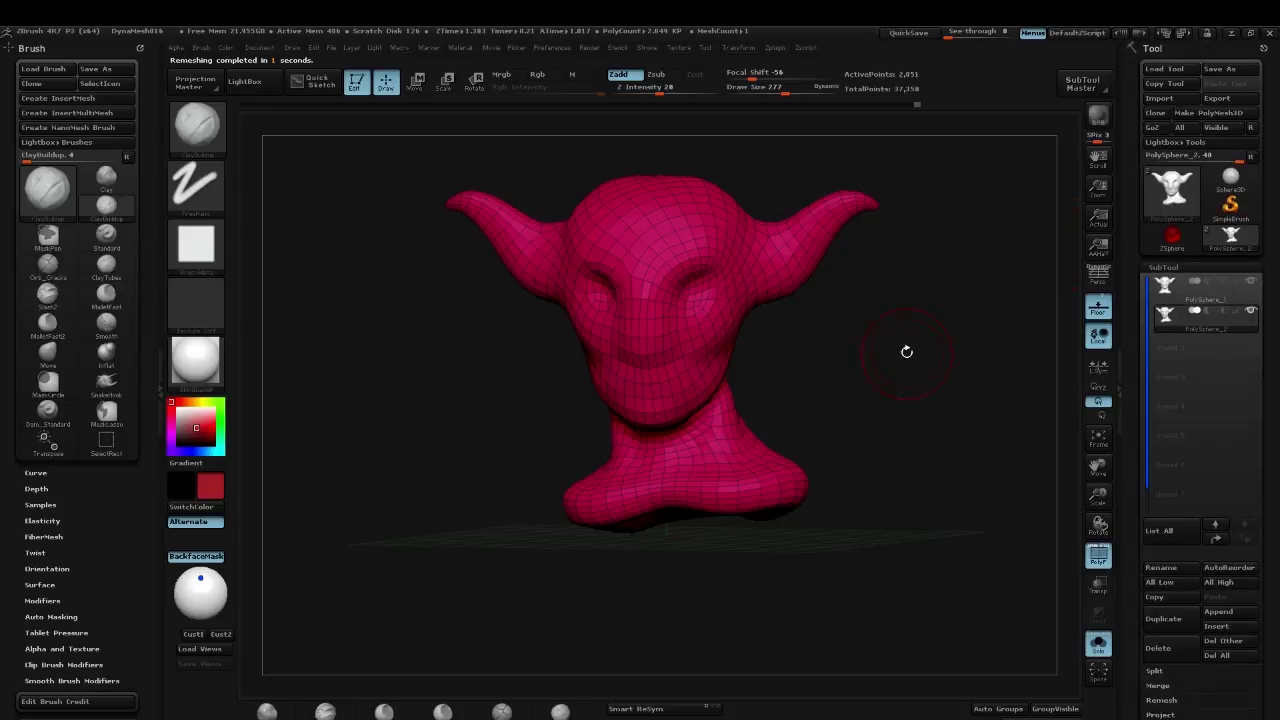
left_click_drag(947, 338, 958, 350)
left_click(1165, 285)
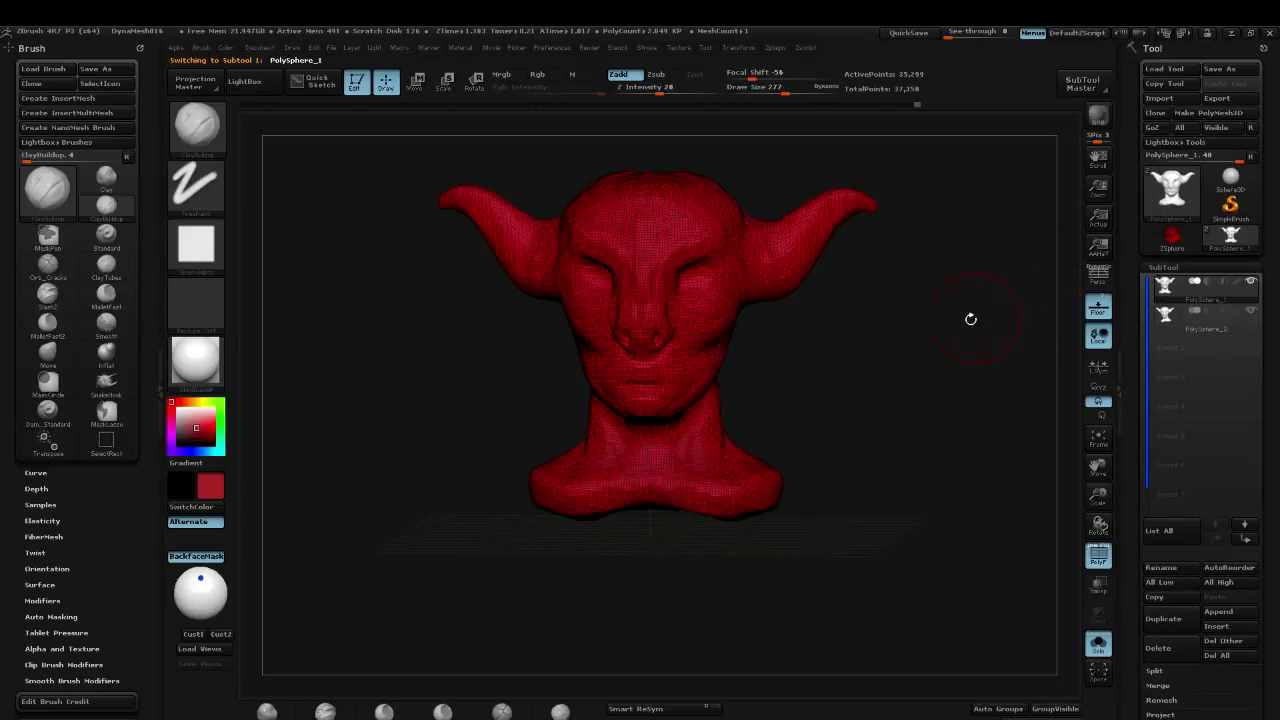
left_click(959, 338, "alt")
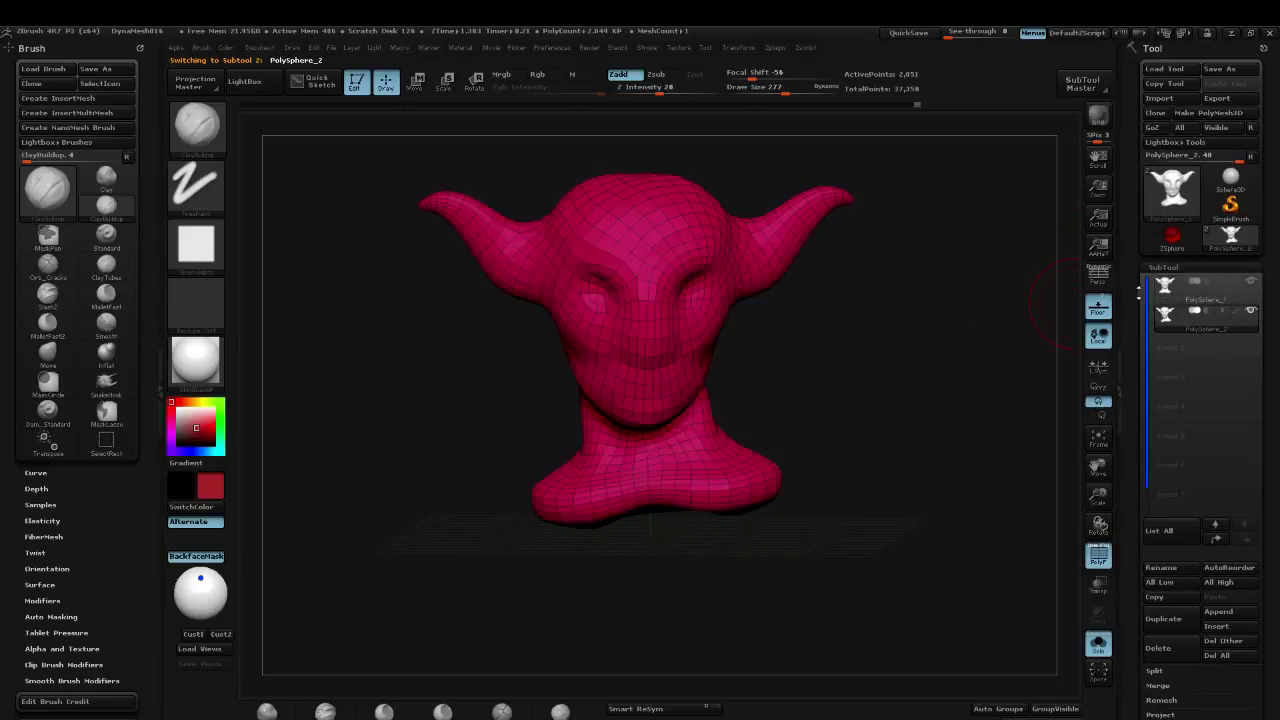
left_click(1162, 648)
left_click(1028, 676)
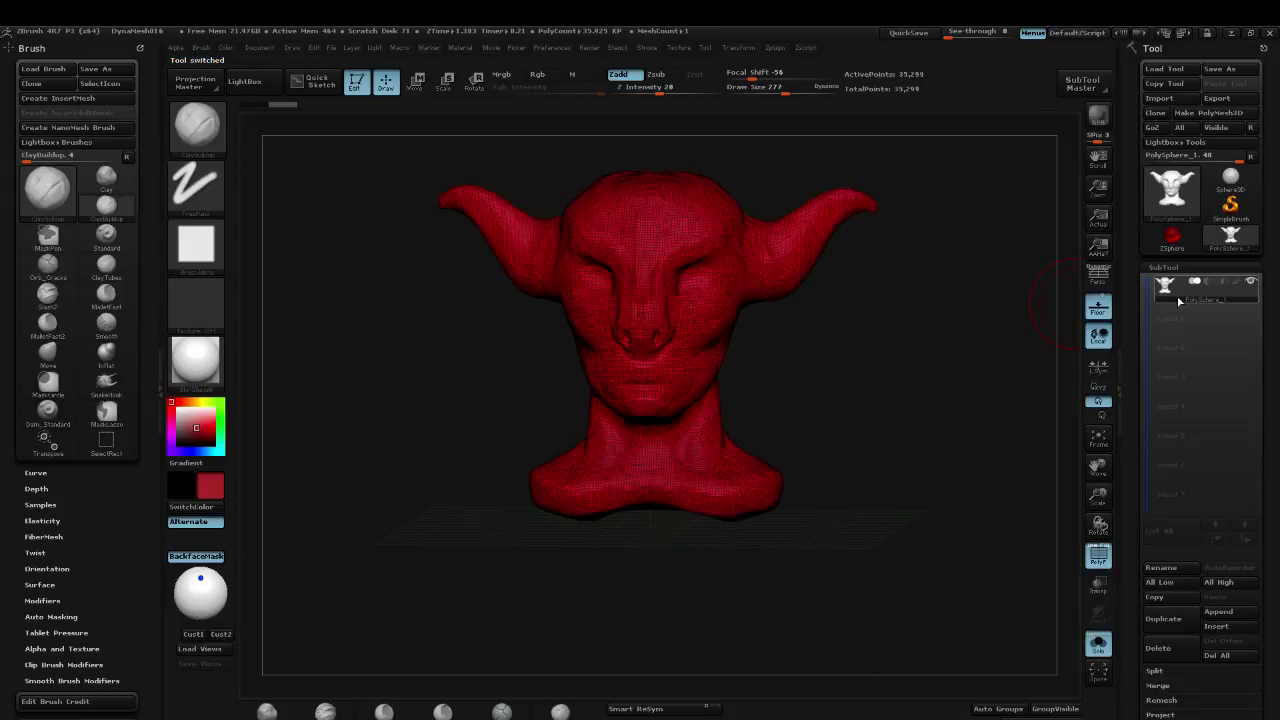
left_click(1163, 618)
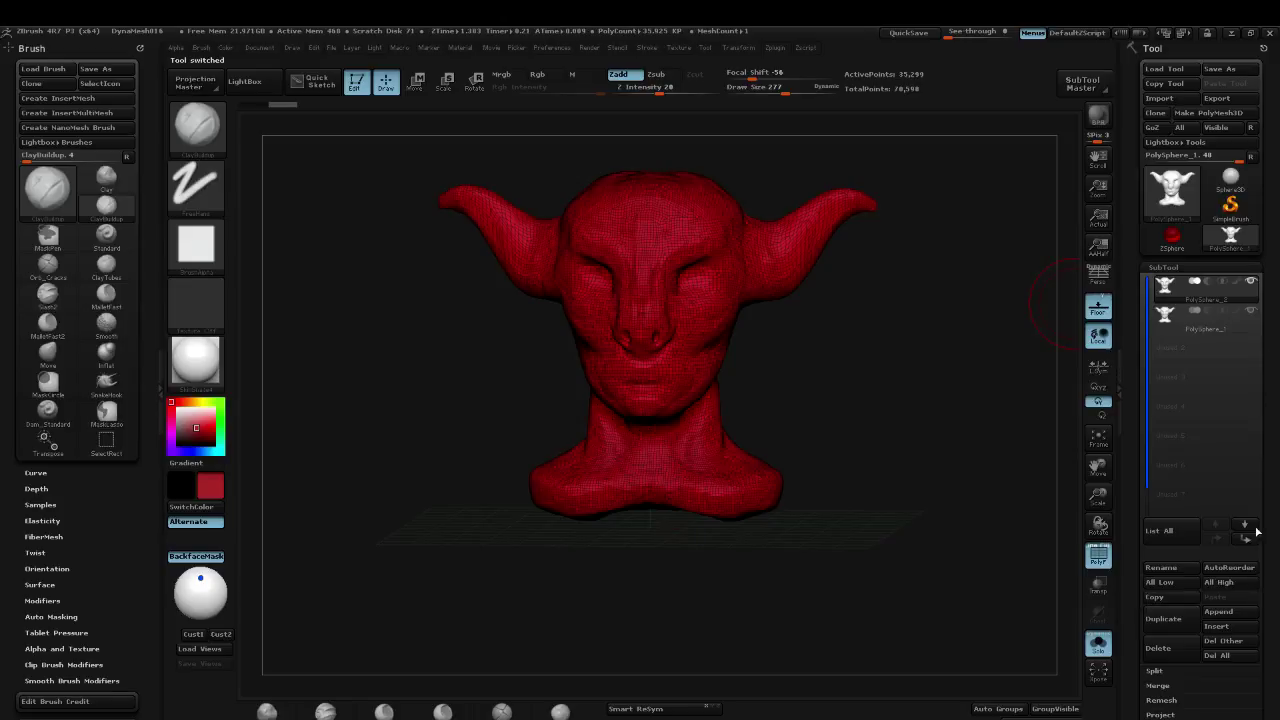
Step: Remesh the duplicated head with ZRemesher at a target polygon count of 1, keeping adaptive density on
scroll(1270, 480, "down", 5)
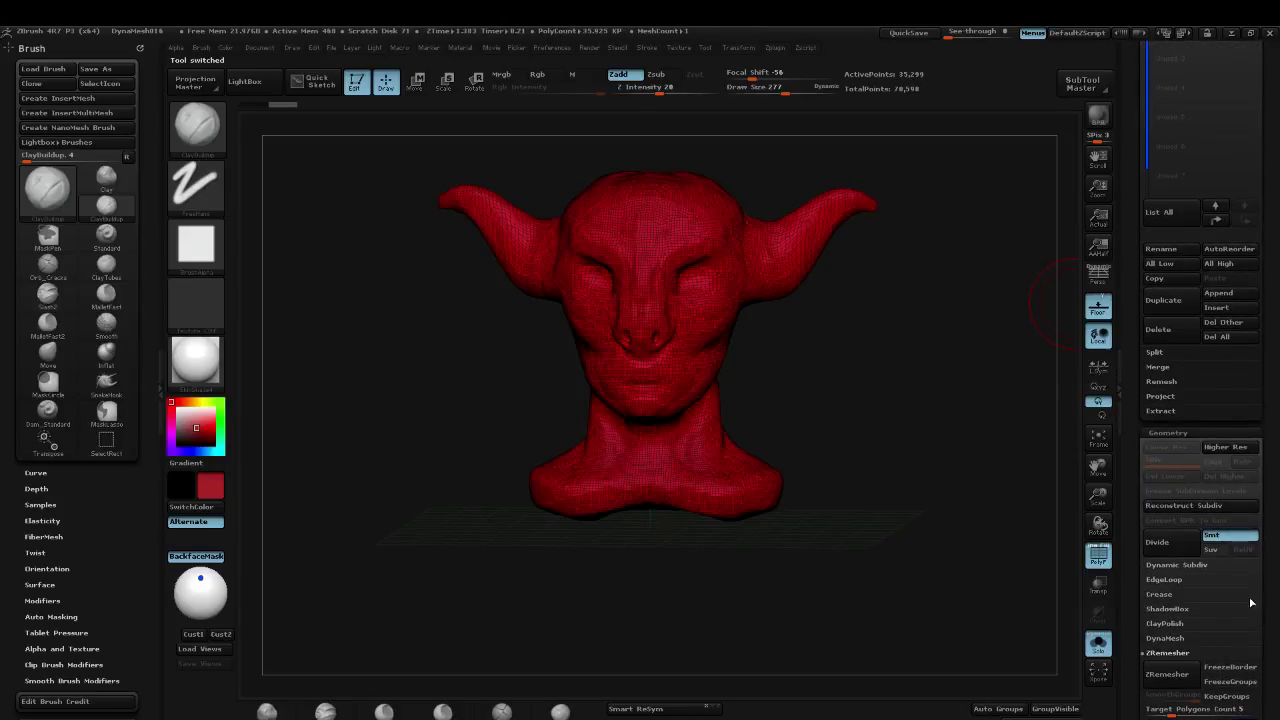
scroll(1271, 626, "down", 4)
left_click(1182, 453)
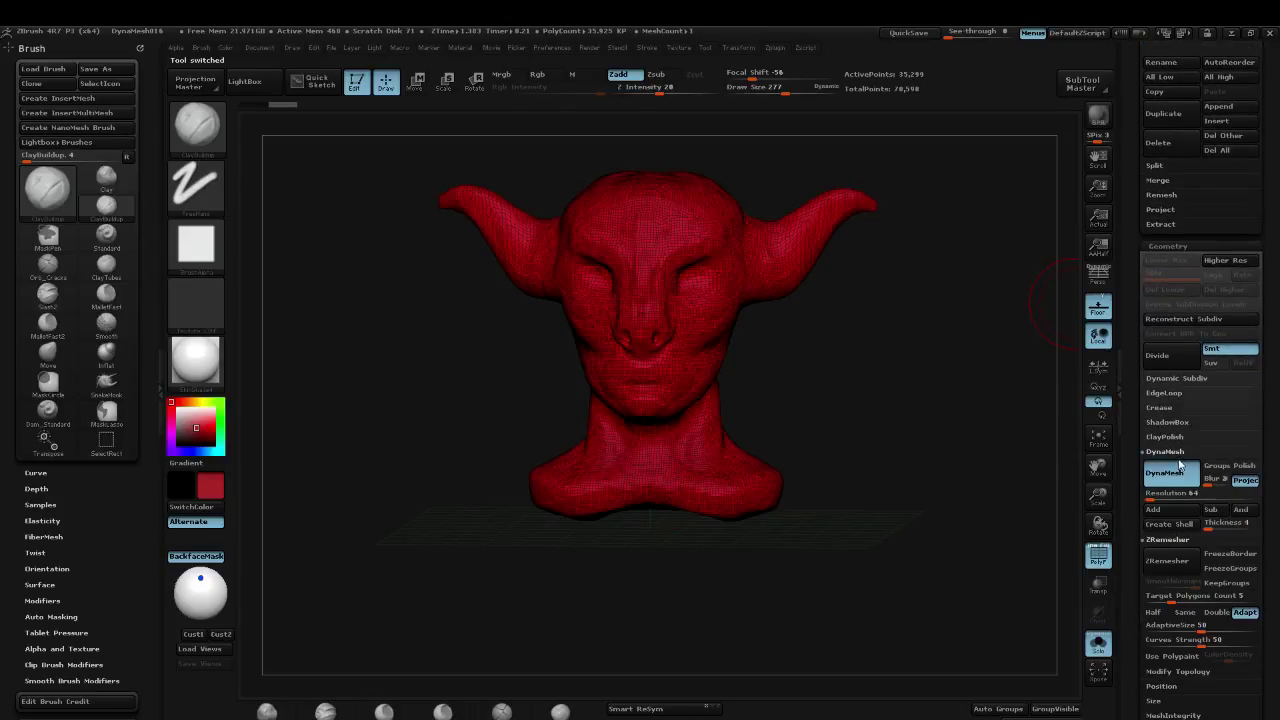
left_click(1170, 452)
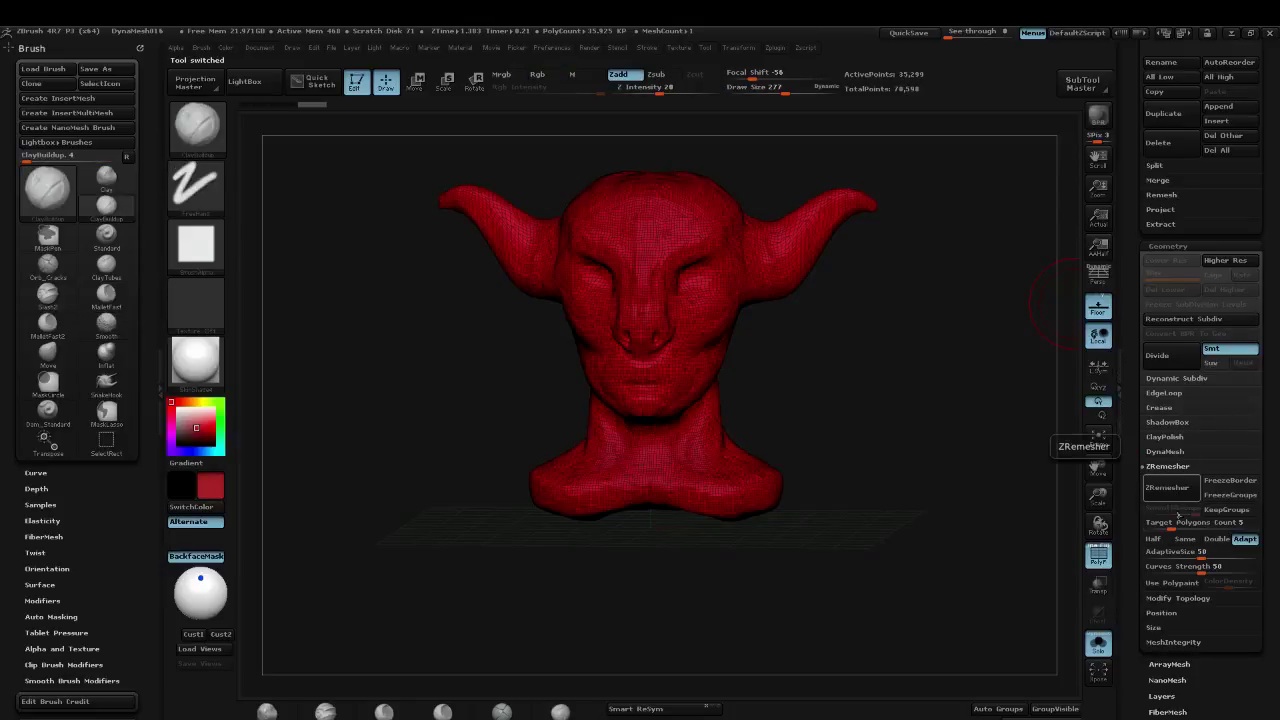
left_click_drag(1172, 522, 1184, 523)
type("3")
key("Return")
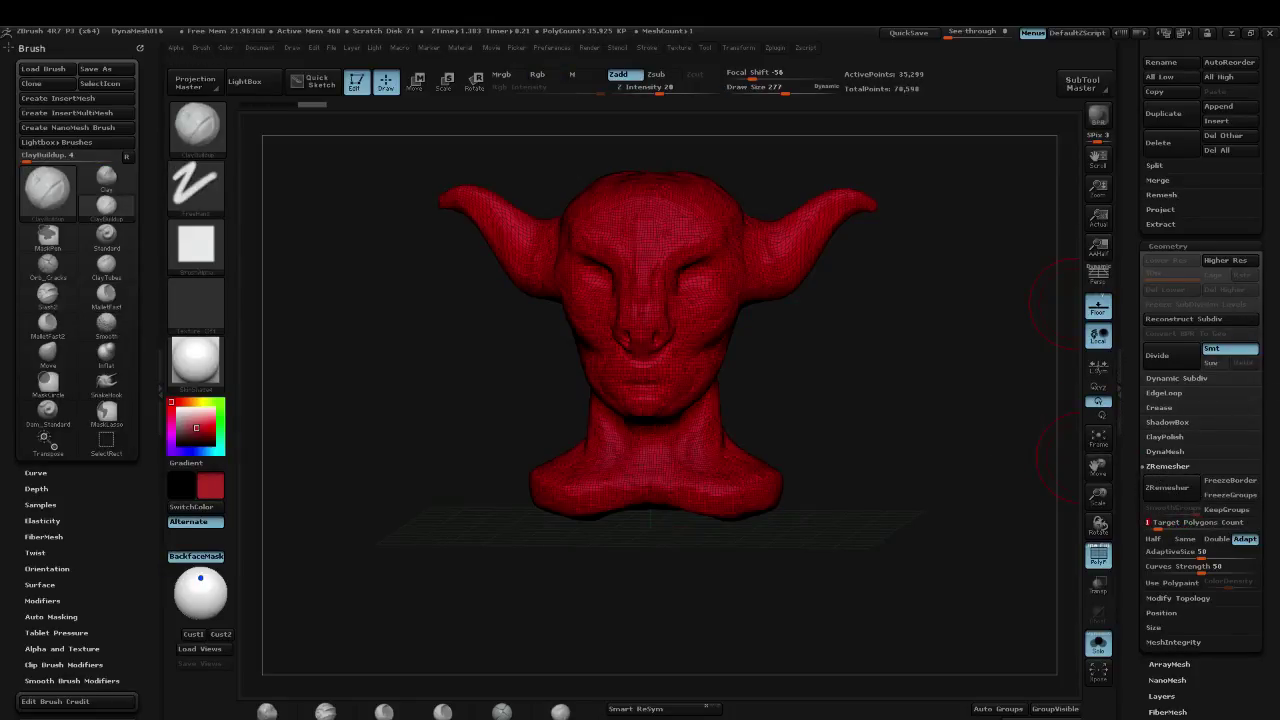
left_click(1167, 487)
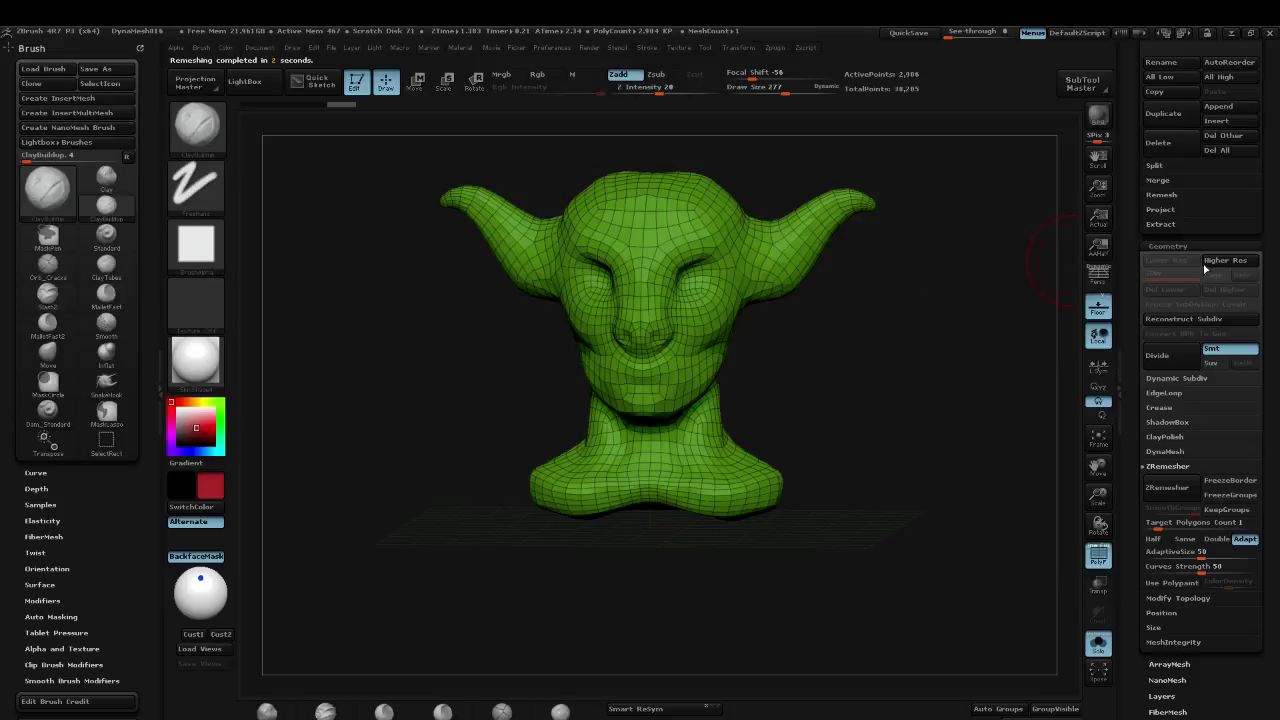
Step: Subdivide the remeshed head to level 3 and compare its surface with the original's with the polyframe hidden
key("ctrl+d")
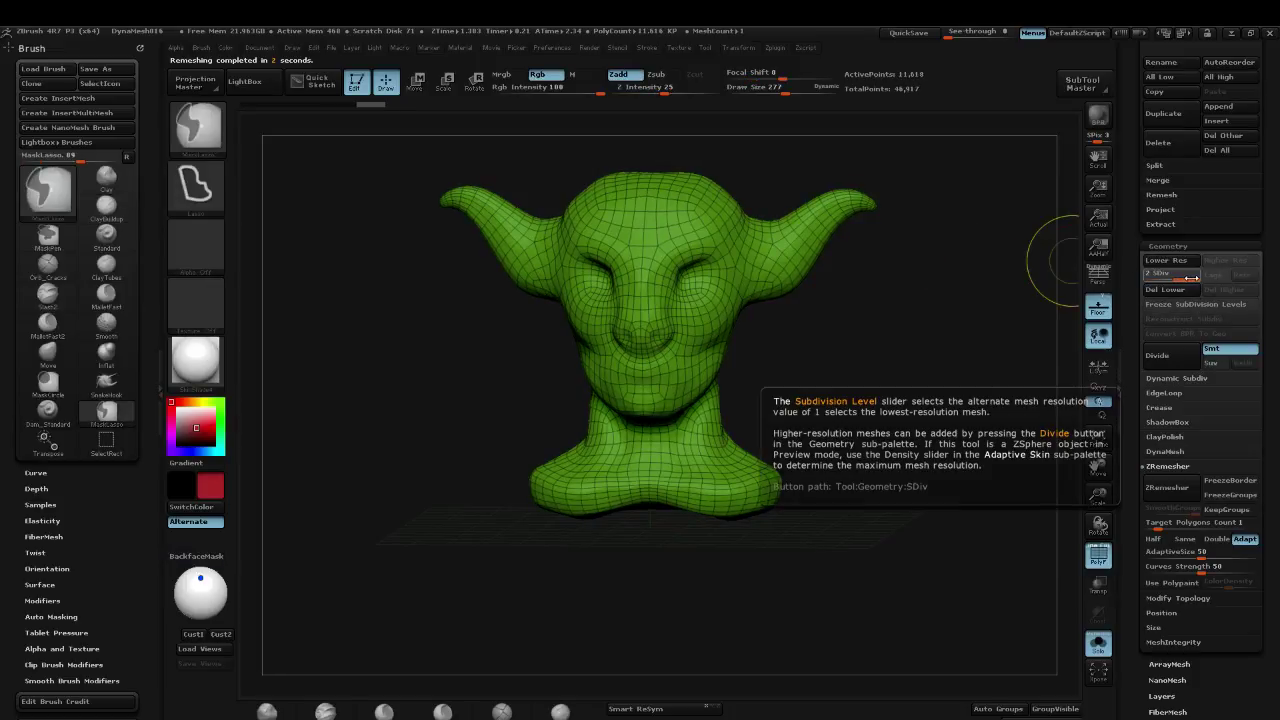
key("ctrl+d")
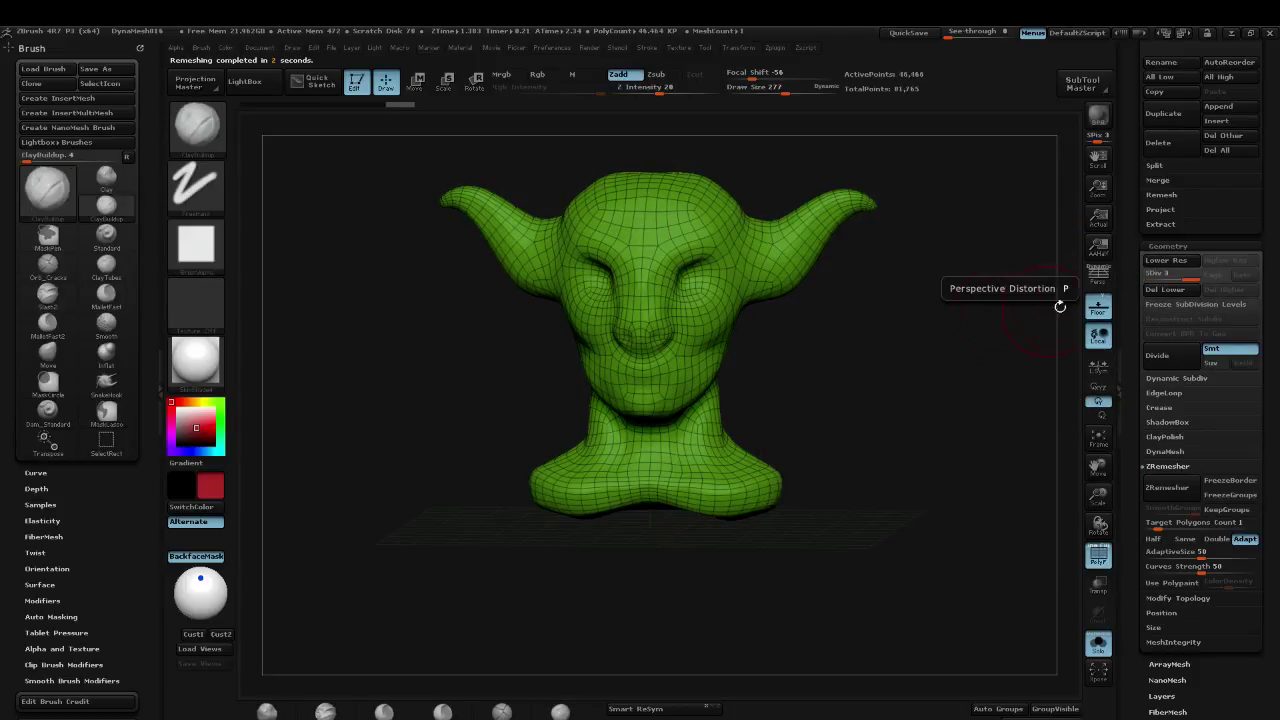
scroll(1257, 214, "up", 5)
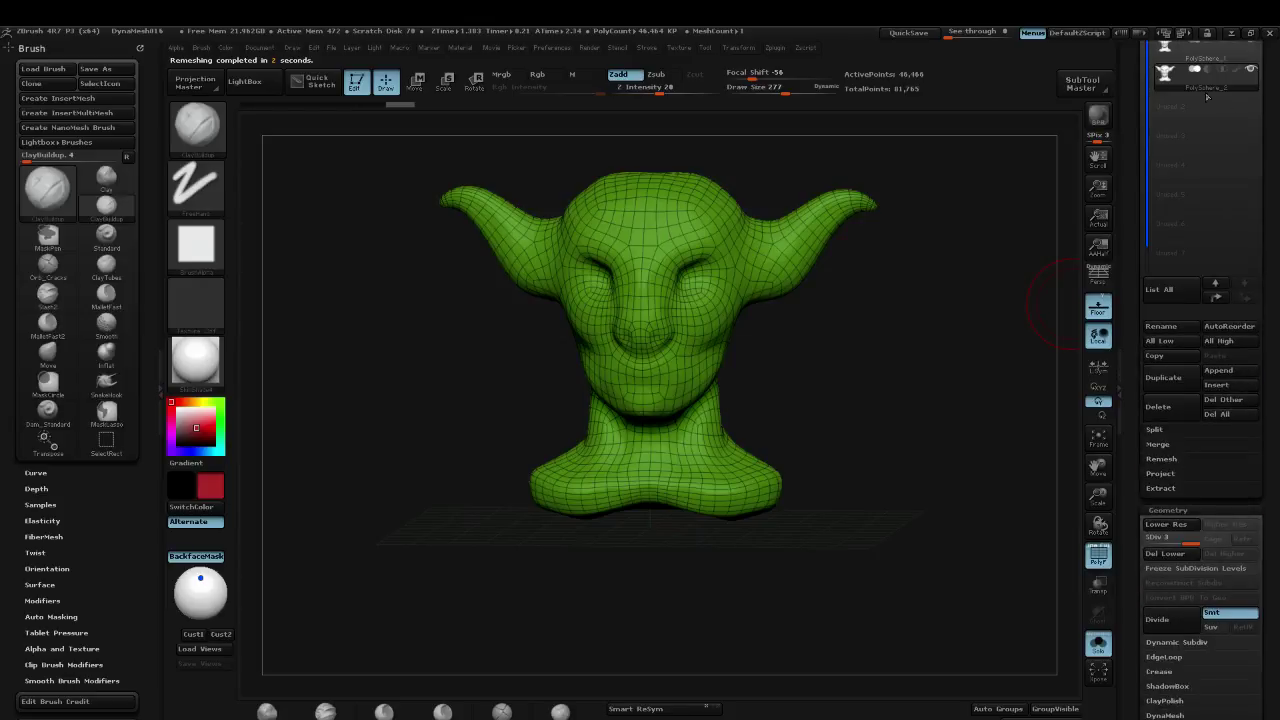
left_click(1200, 56)
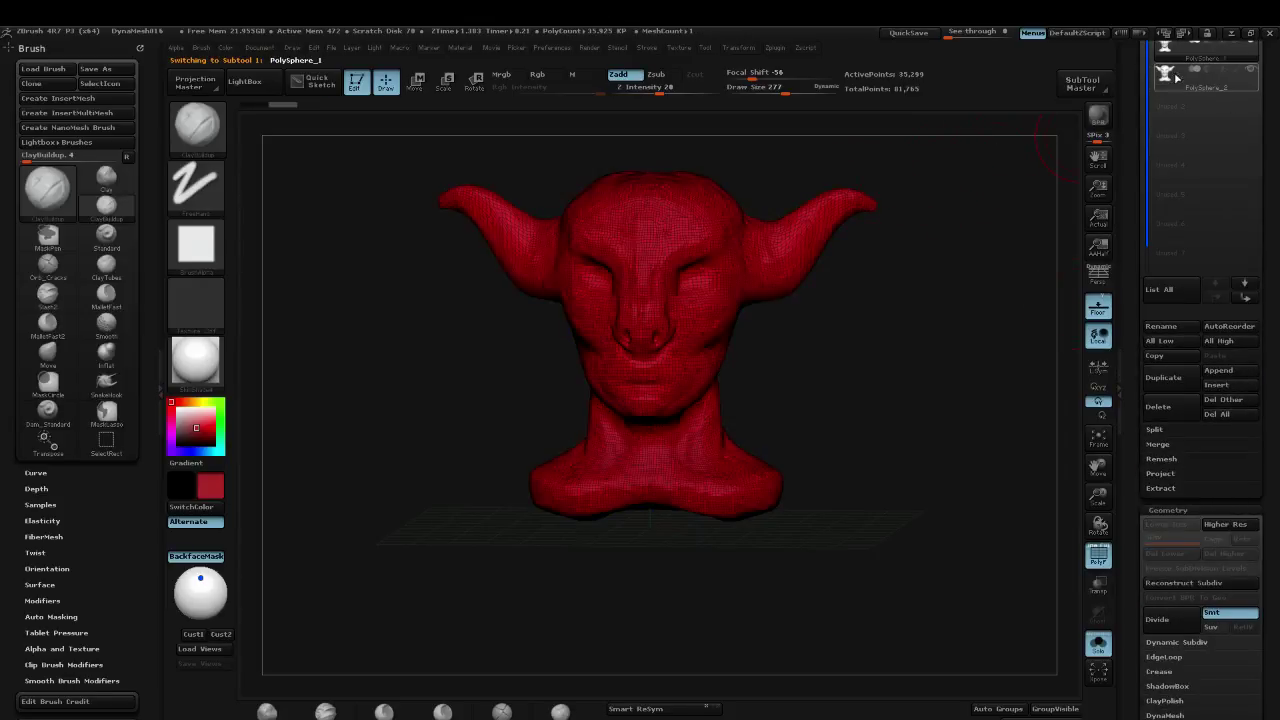
key("shift+f")
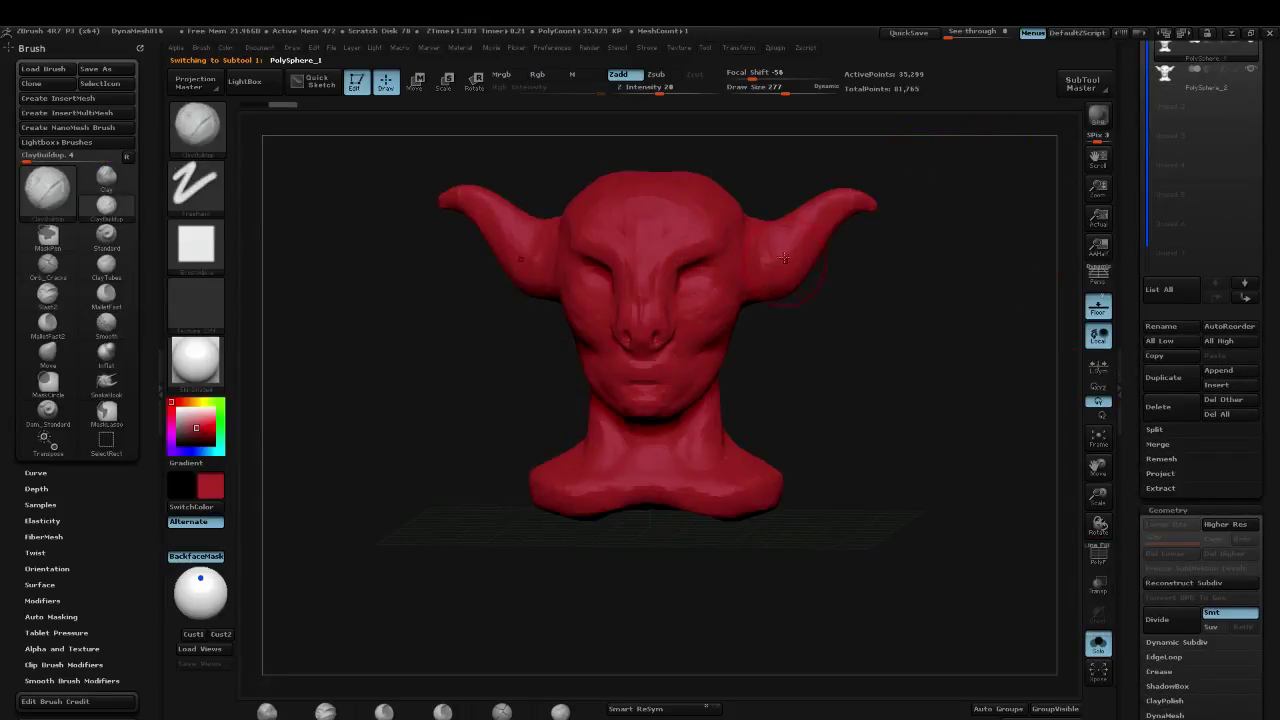
key("alt+Down")
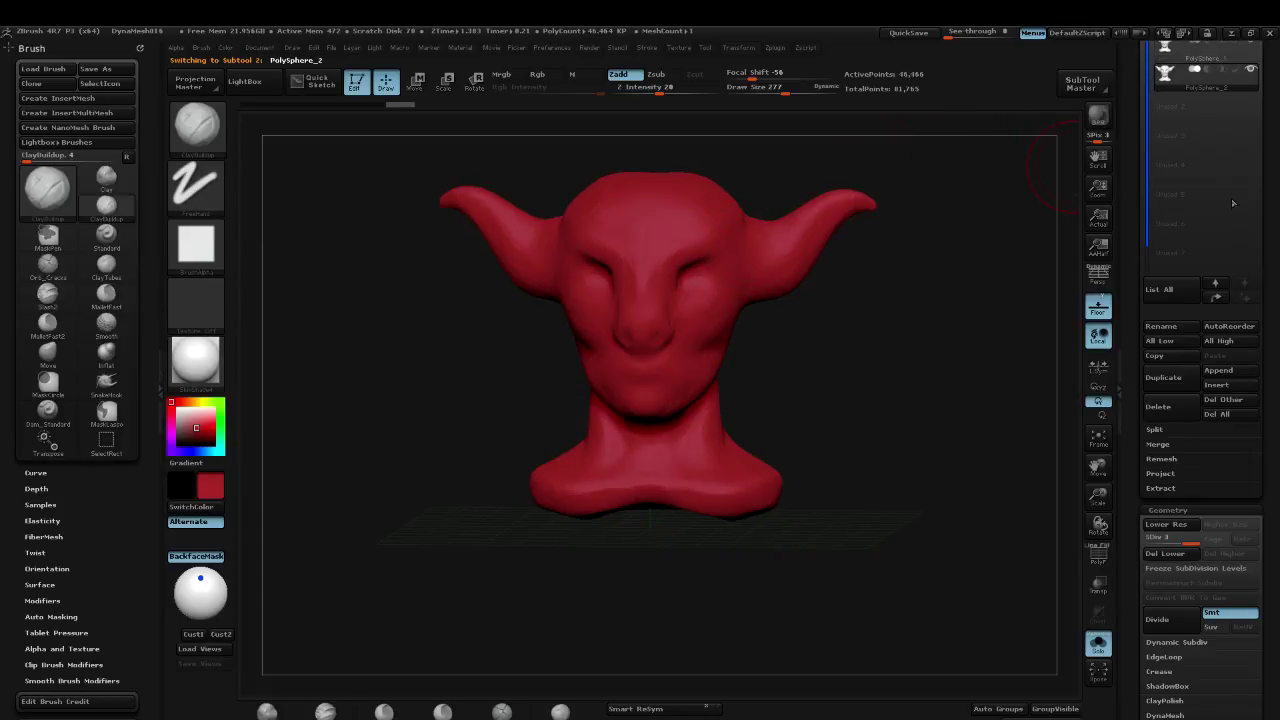
Step: Project all of the original head's detail onto the subdivided PolySphere_2 subtool and compare the two subtools
scroll(1130, 108, "up", 2)
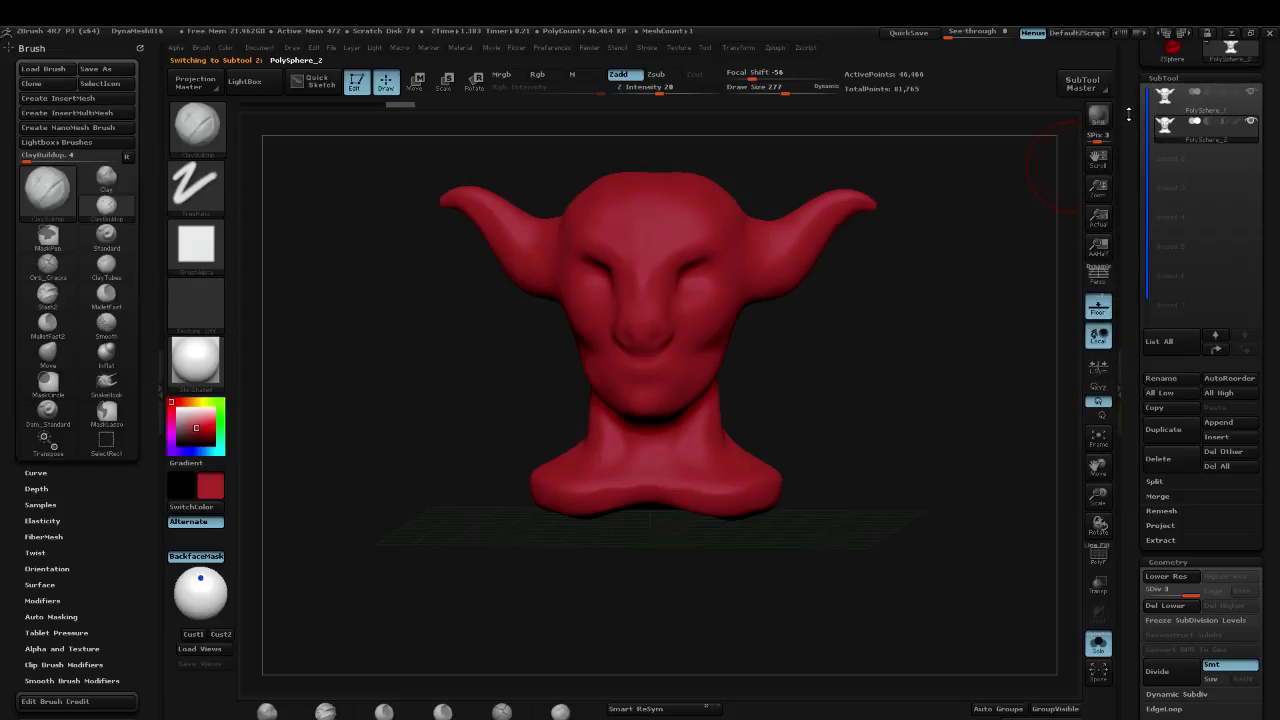
mouse_move(1159, 125)
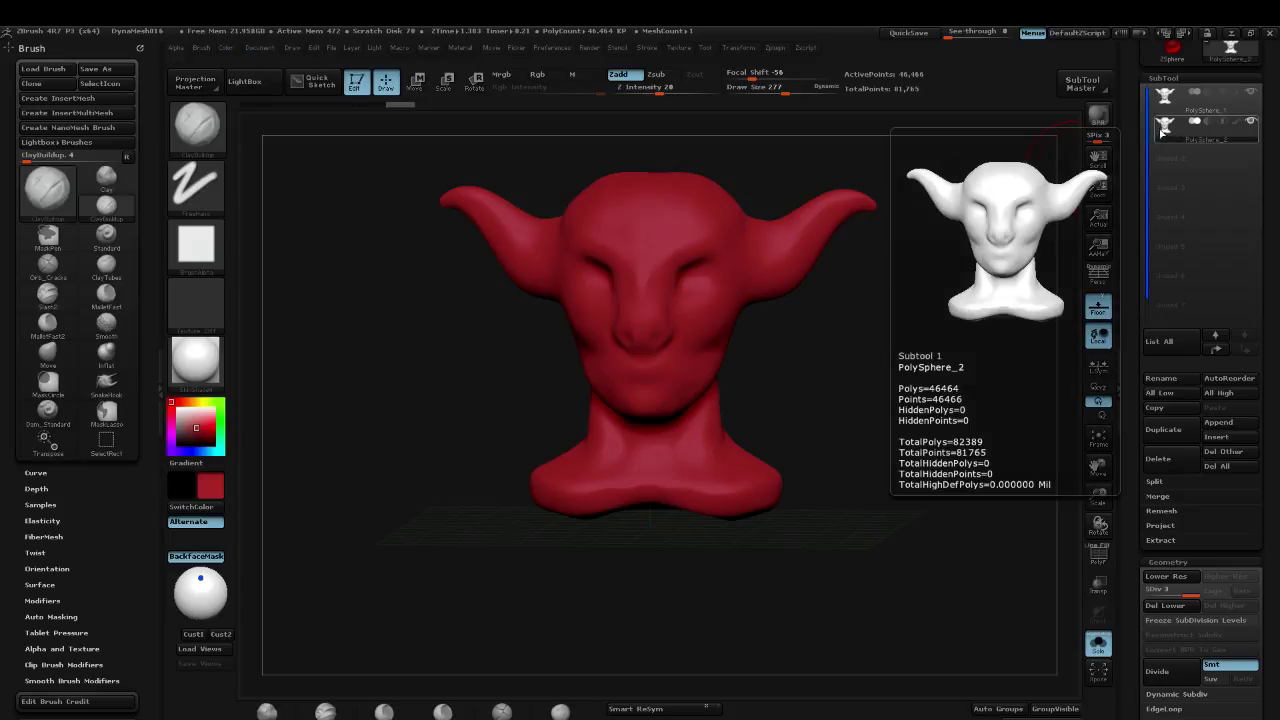
left_click(1160, 525)
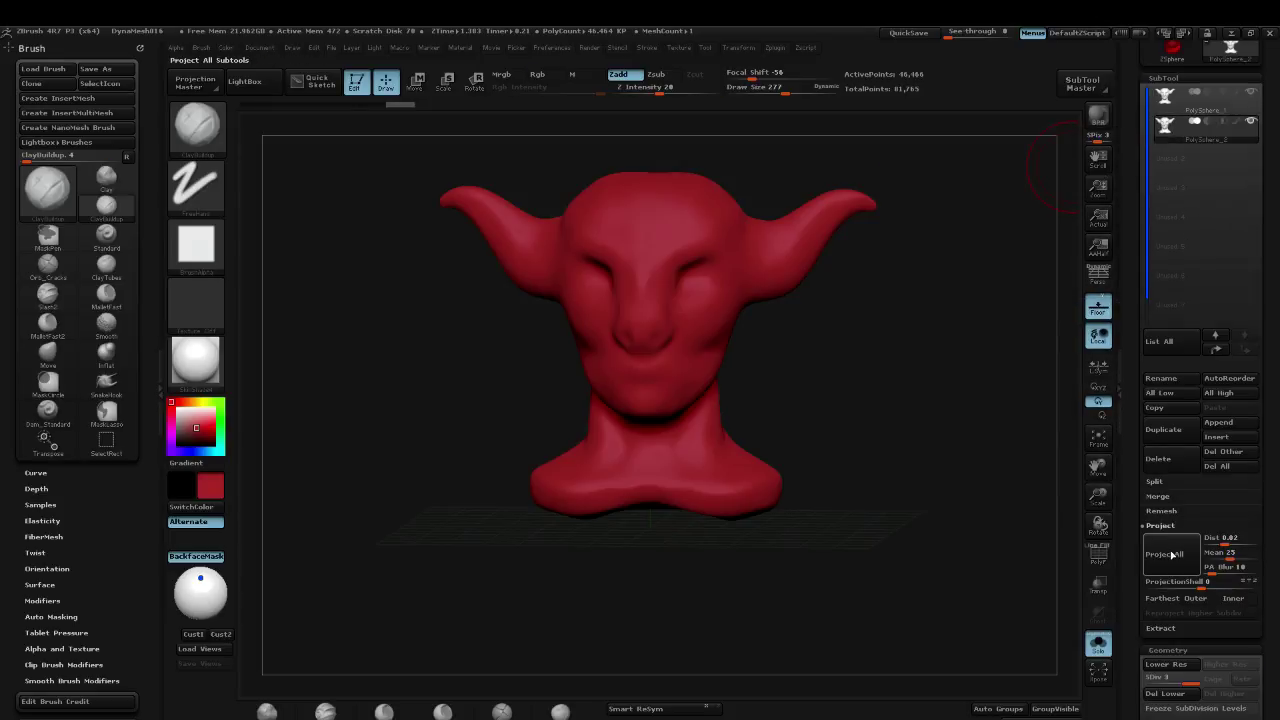
left_click(1174, 556)
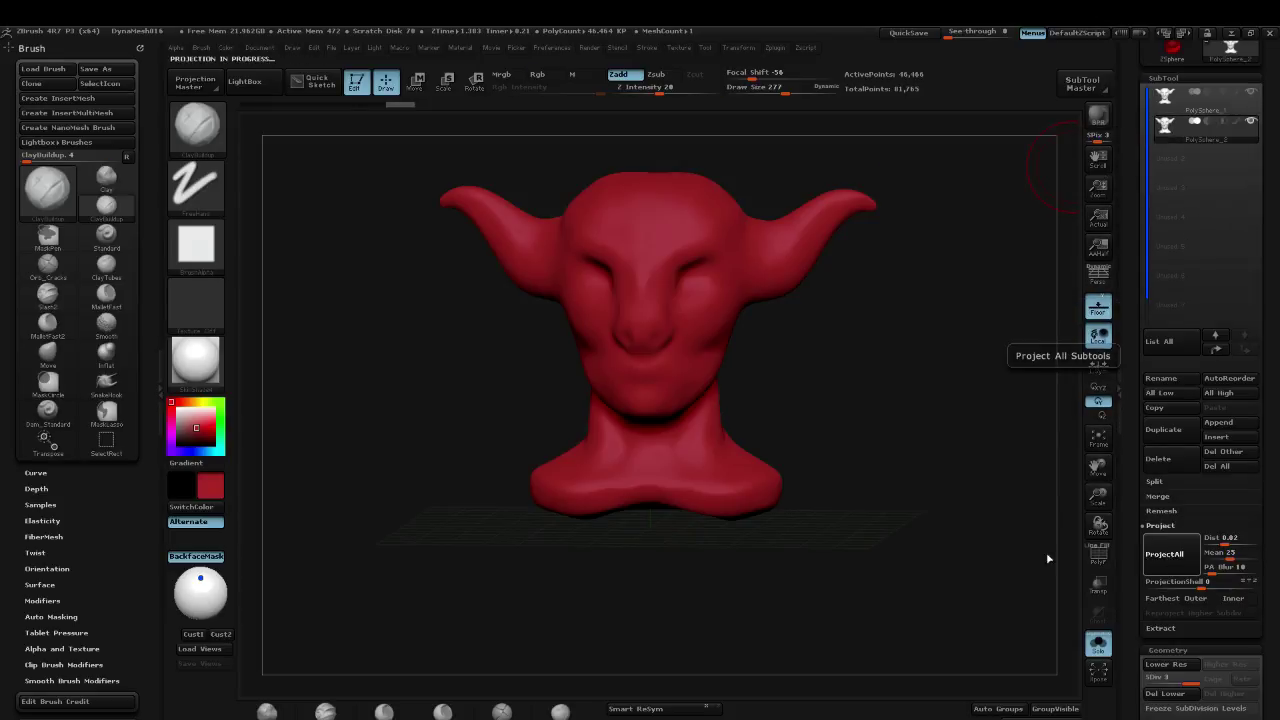
left_click(1165, 101)
left_click(1161, 129)
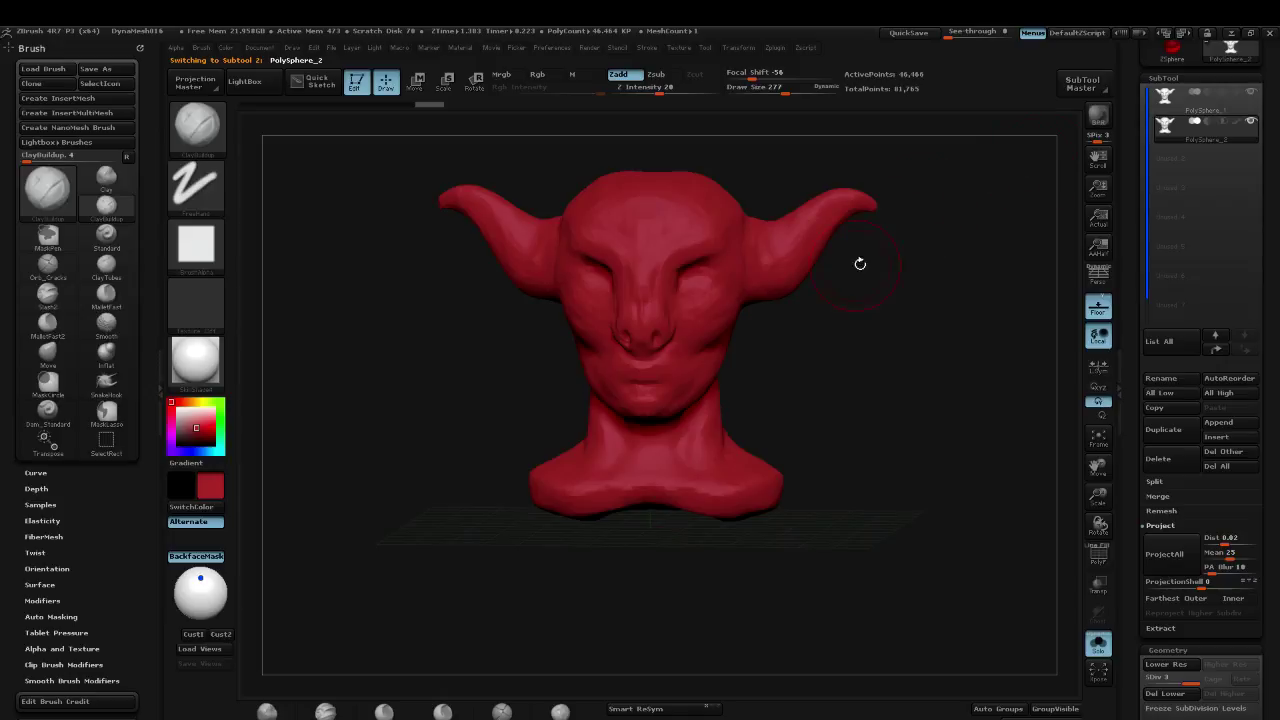
key("s")
left_click_drag(840, 216, 879, 216)
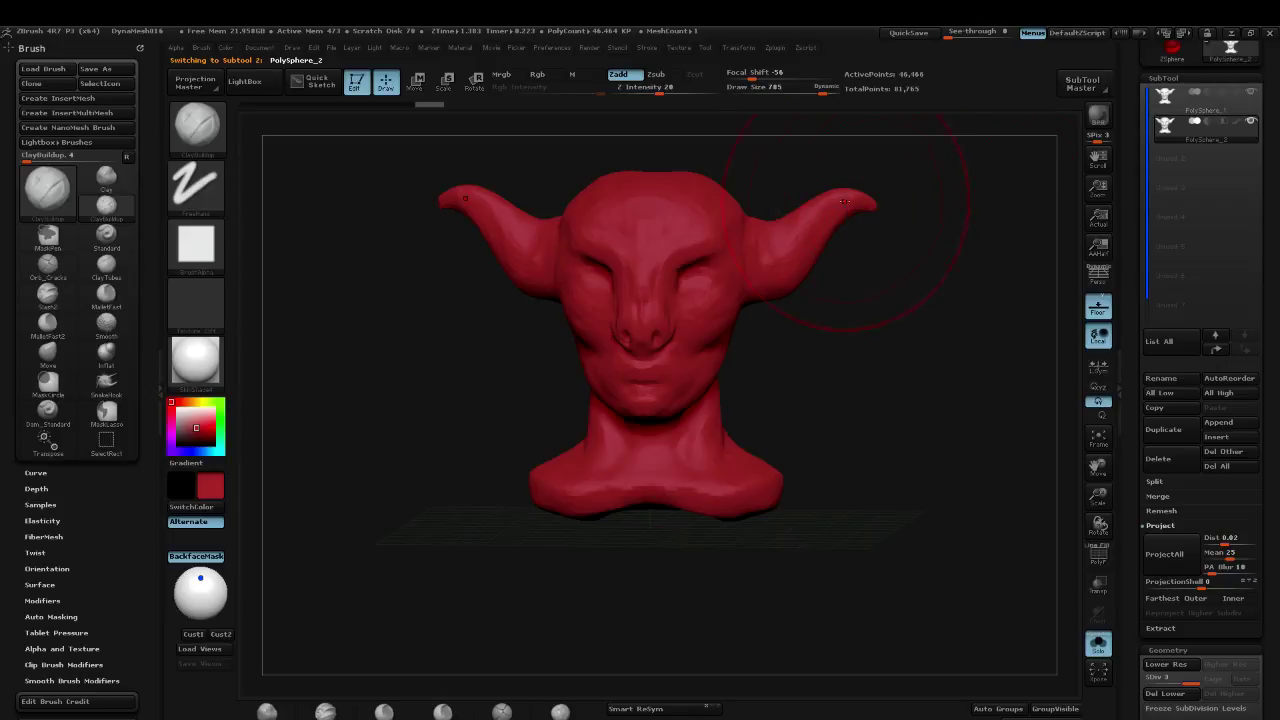
left_click_drag(810, 243, 878, 209)
key("ctrl+z")
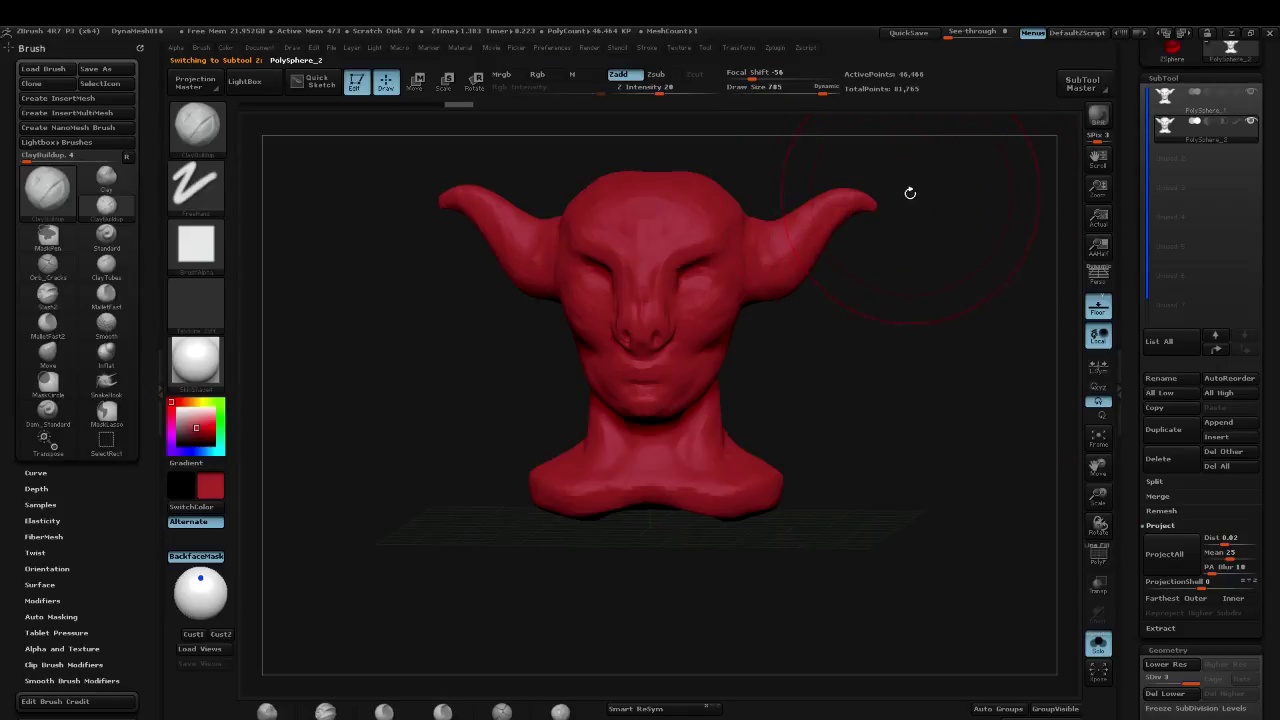
Step: Try pulling both ears outward with the Move brush at draw size 962, and undo the deformation
key("b")
key("m")
key("v")
key("s")
left_click_drag(838, 221, 868, 221)
left_click_drag(860, 210, 925, 235)
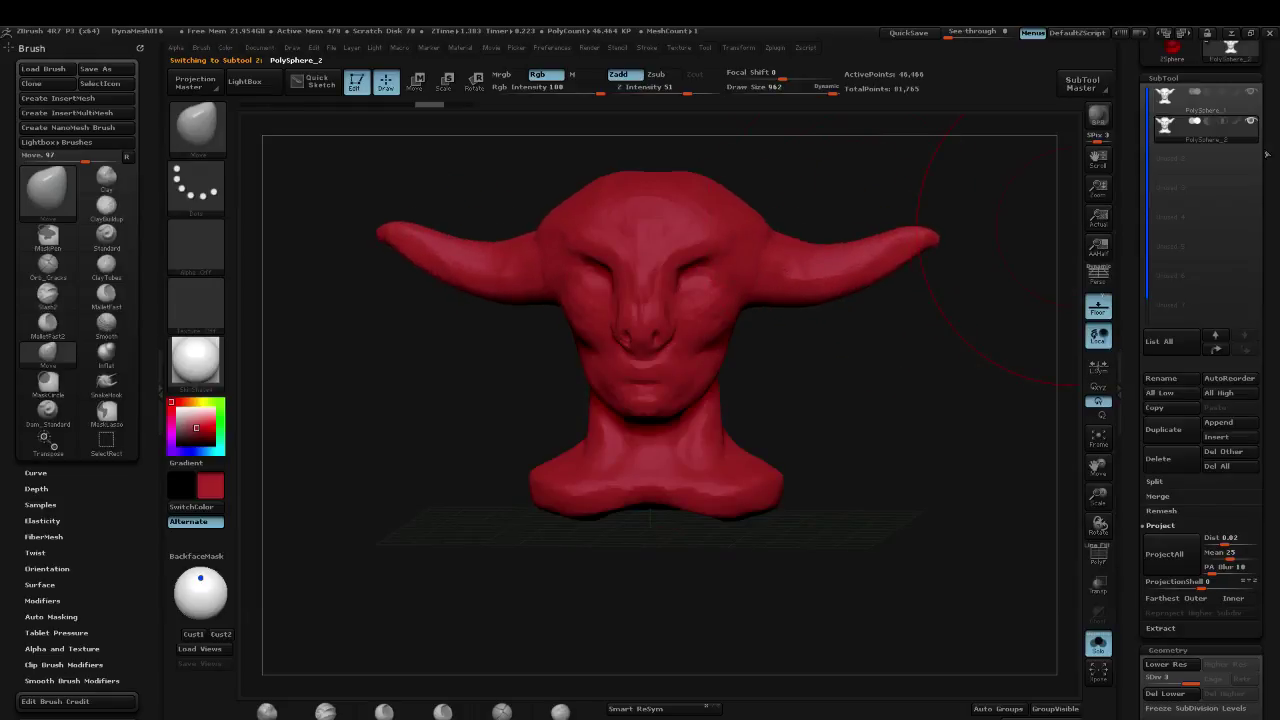
left_click(1172, 459)
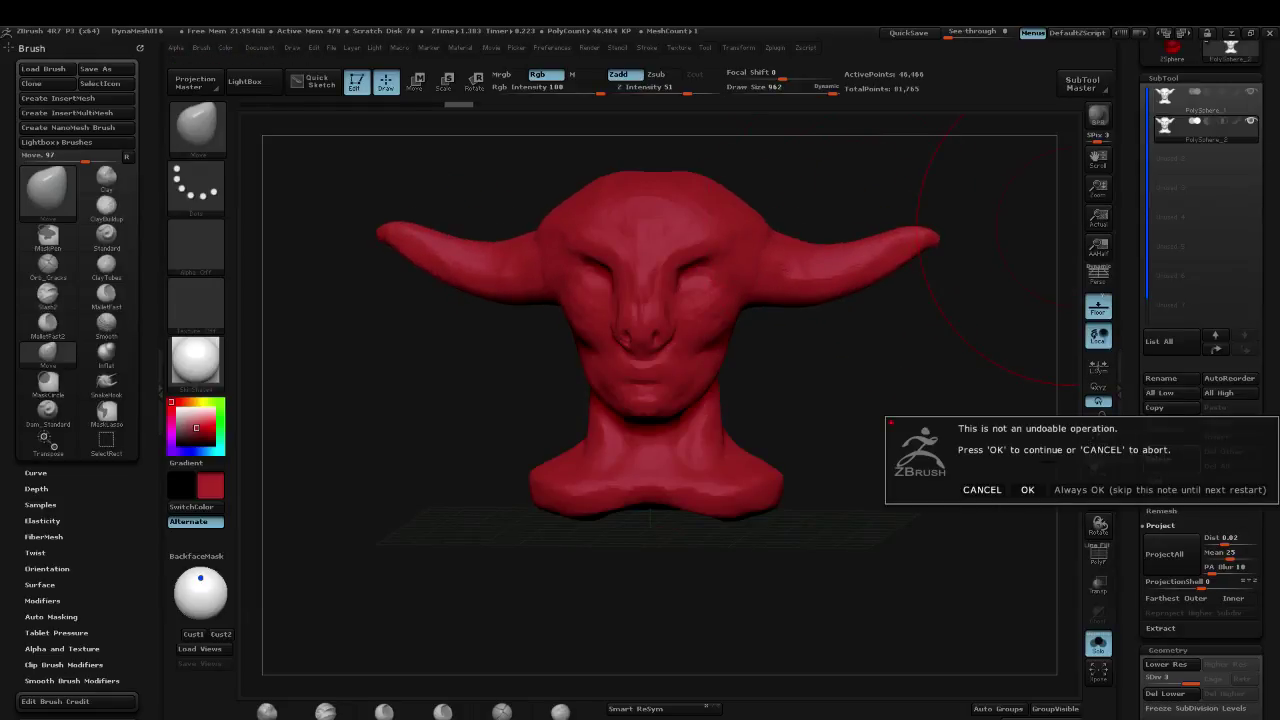
left_click(982, 489)
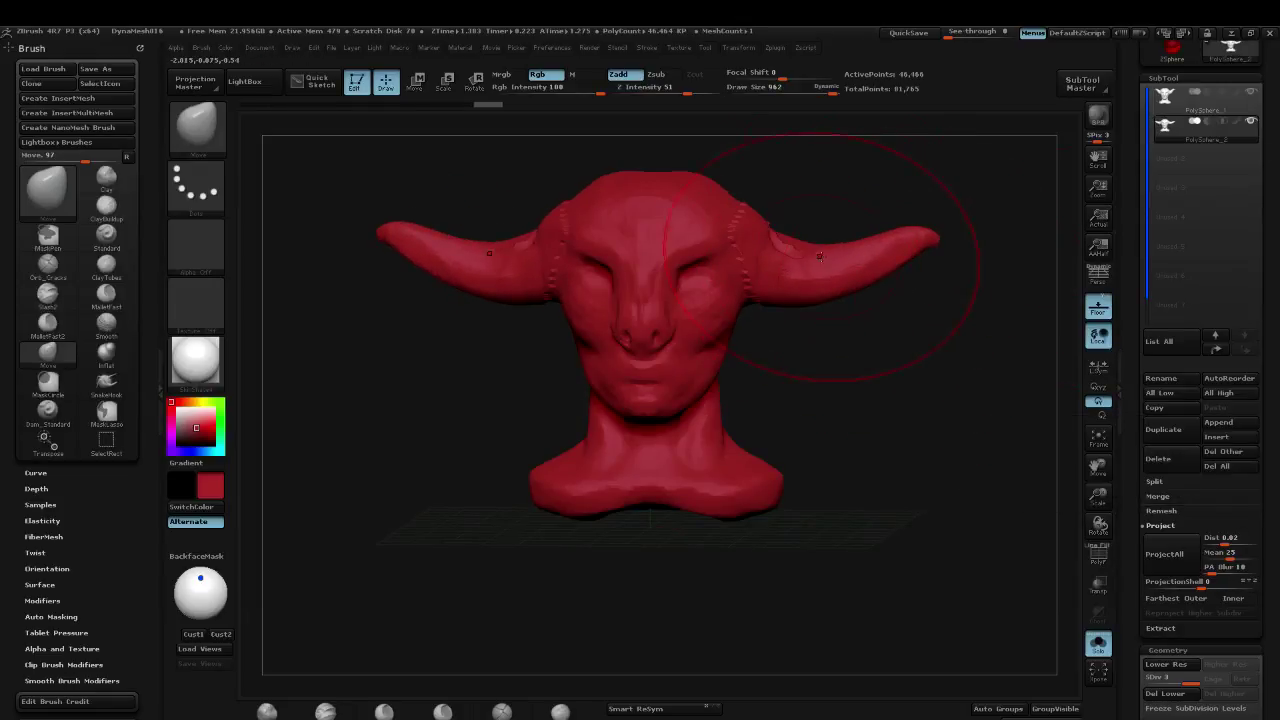
key("ctrl+z")
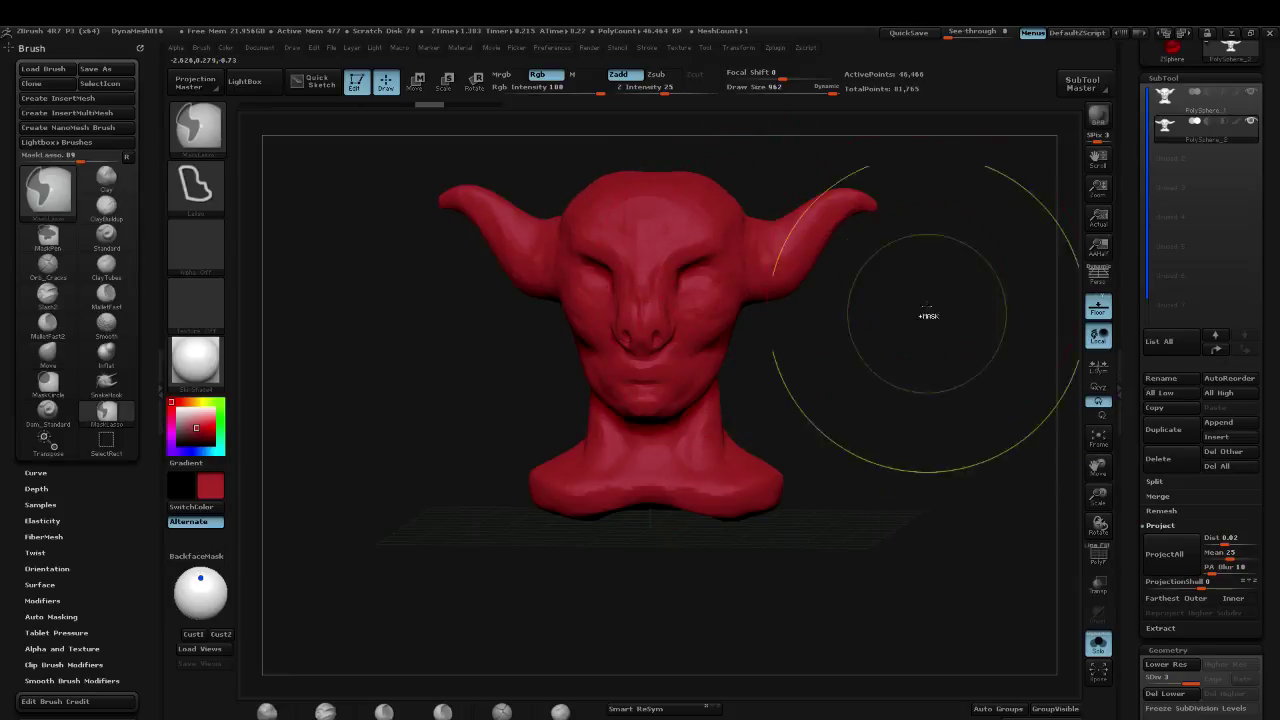
Step: Inspect the projected head's topology from an angle, showing the polyframe and hiding it again
left_click_drag(909, 348, 890, 344)
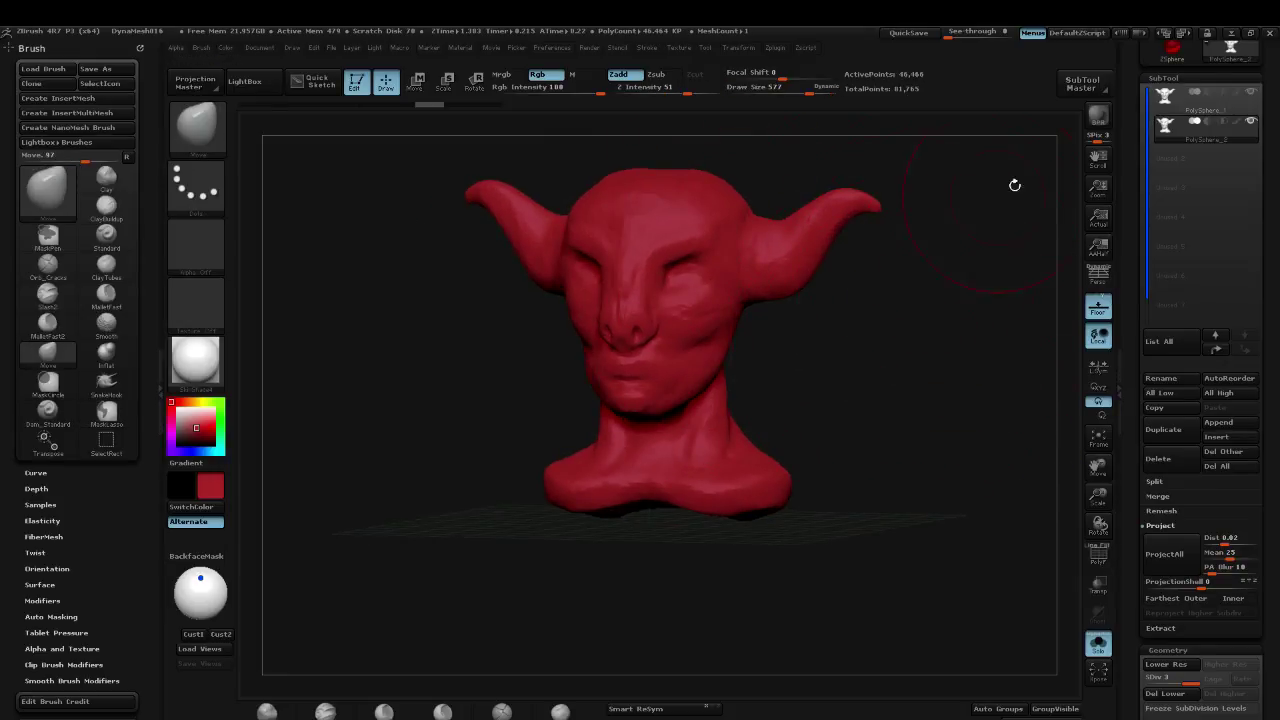
key("Down")
key("shift+f")
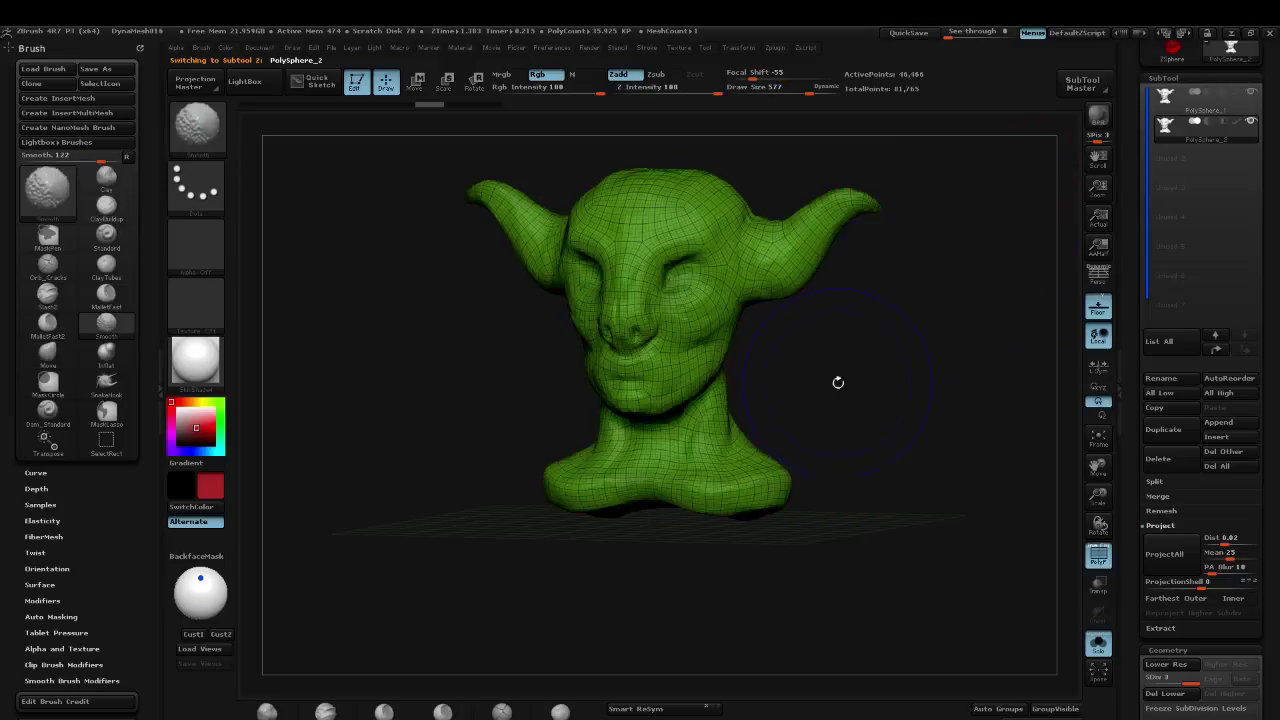
key("shift+f")
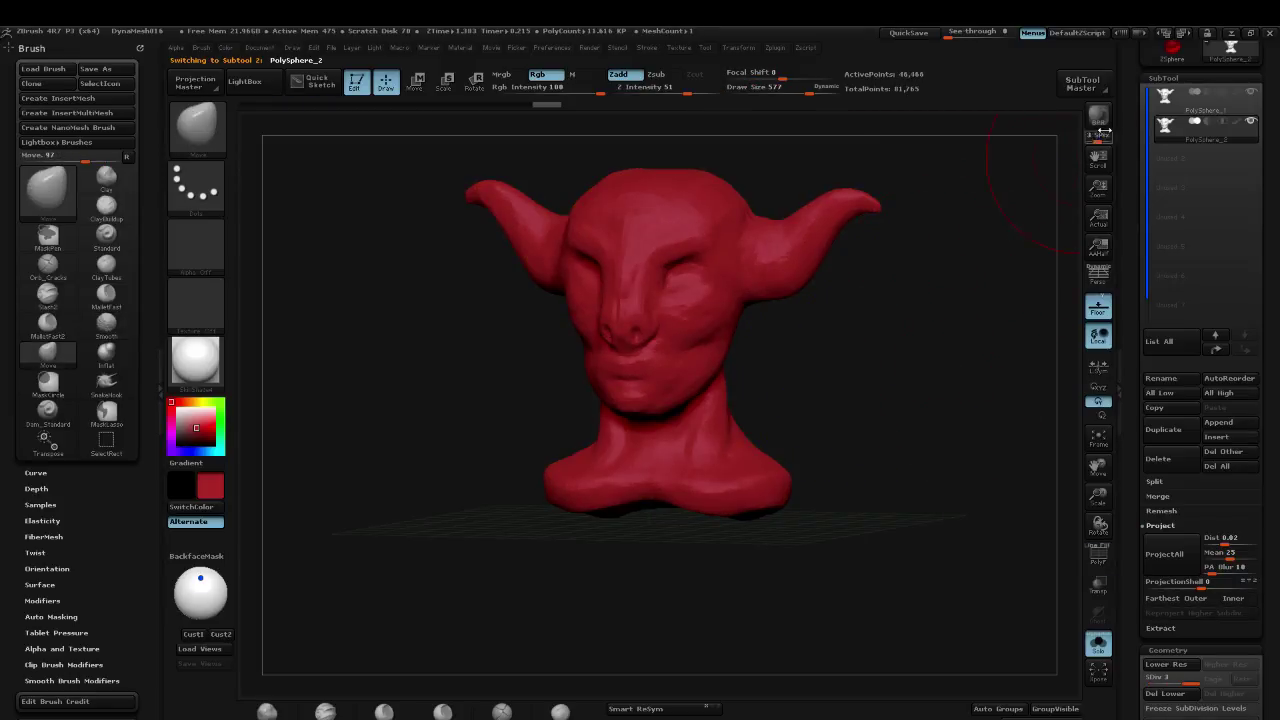
Step: Lower PolySphere_2 to subdivision level 1 and duplicate the original PolySphere_1 subtool
key("shift+d")
key("shift+d")
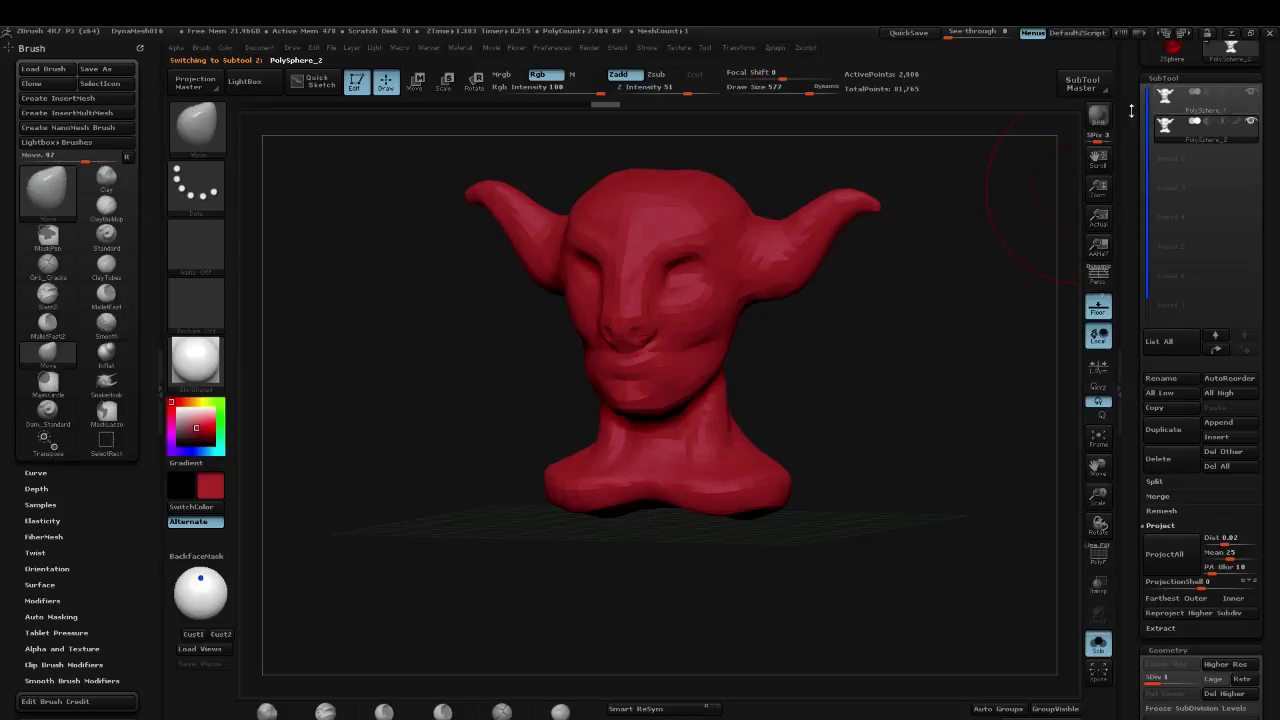
left_click(1172, 102)
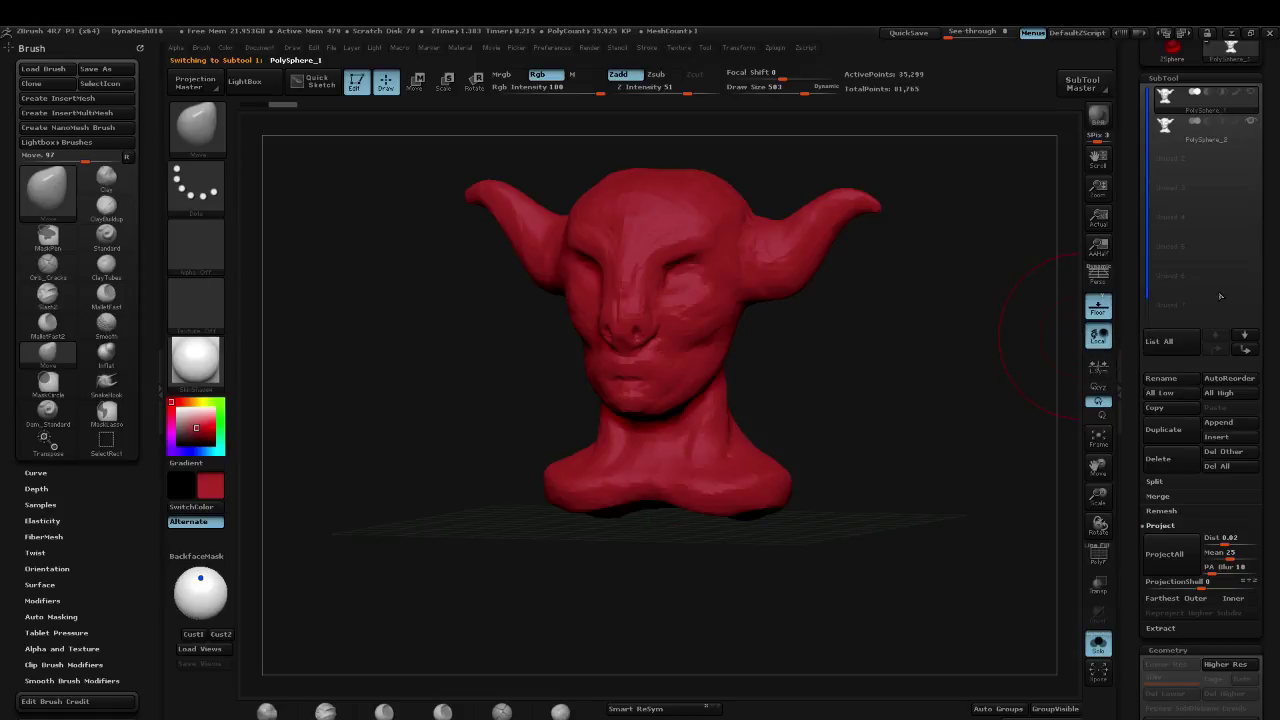
key("s")
left_click_drag(1014, 328, 1008, 325)
left_click(1162, 526)
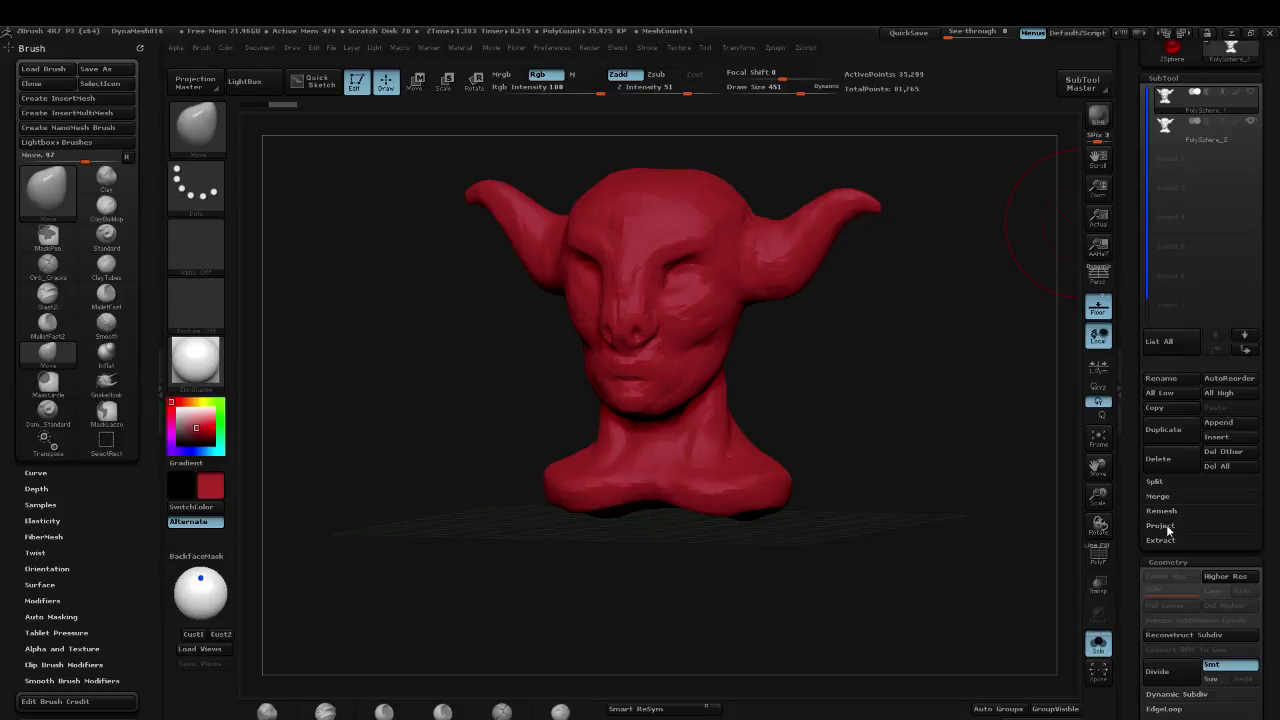
left_click(1232, 426)
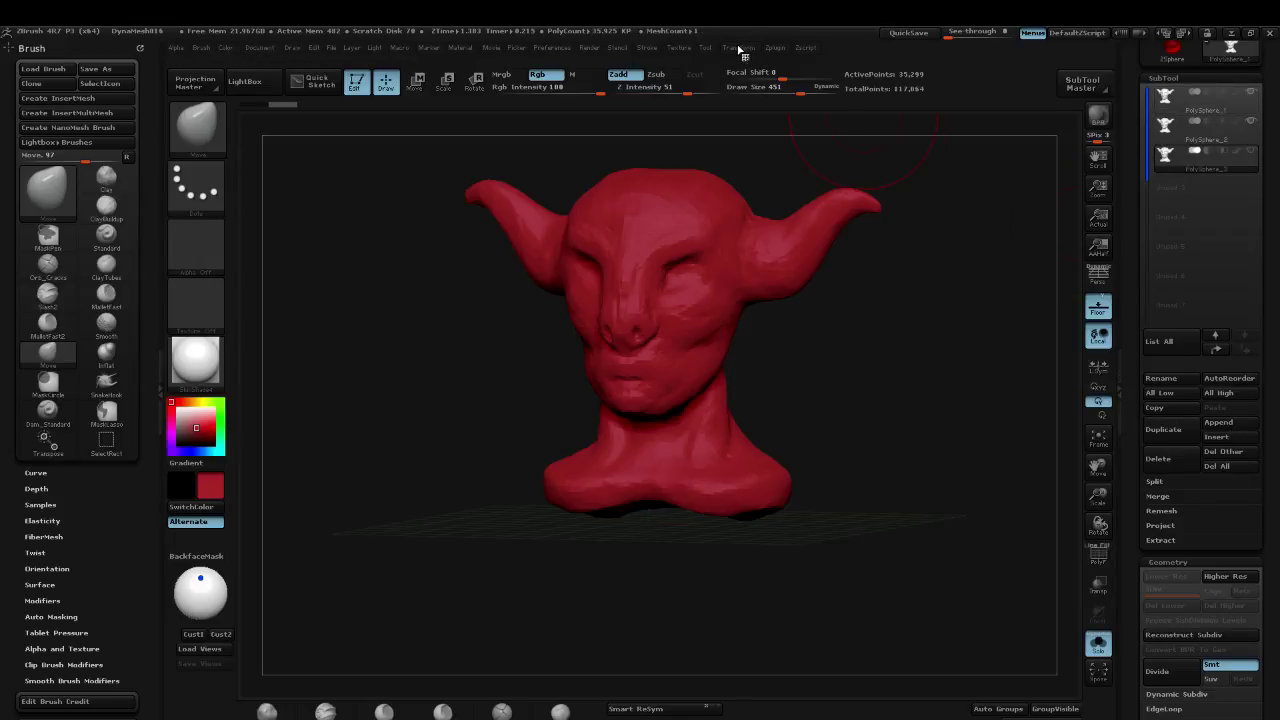
Step: Dock the Zplugin palette beside the canvas and expand its Decimation Master settings
left_click(775, 47)
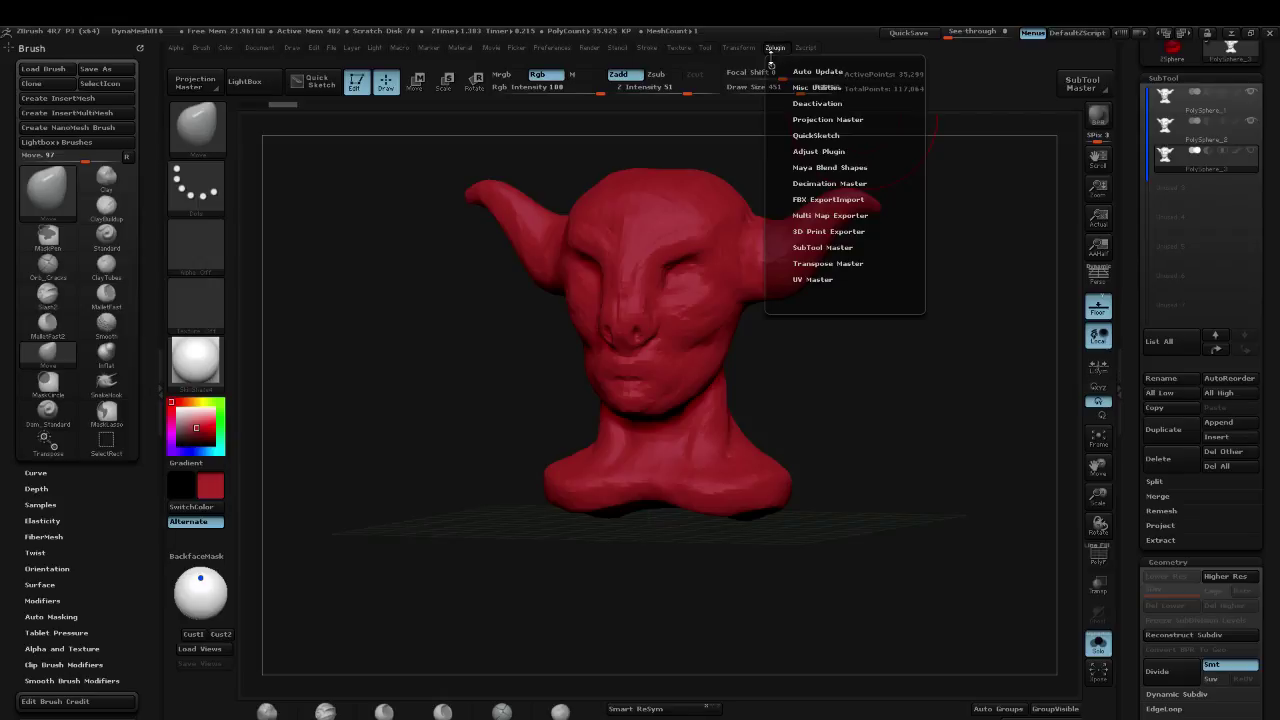
left_click_drag(772, 65, 1150, 72)
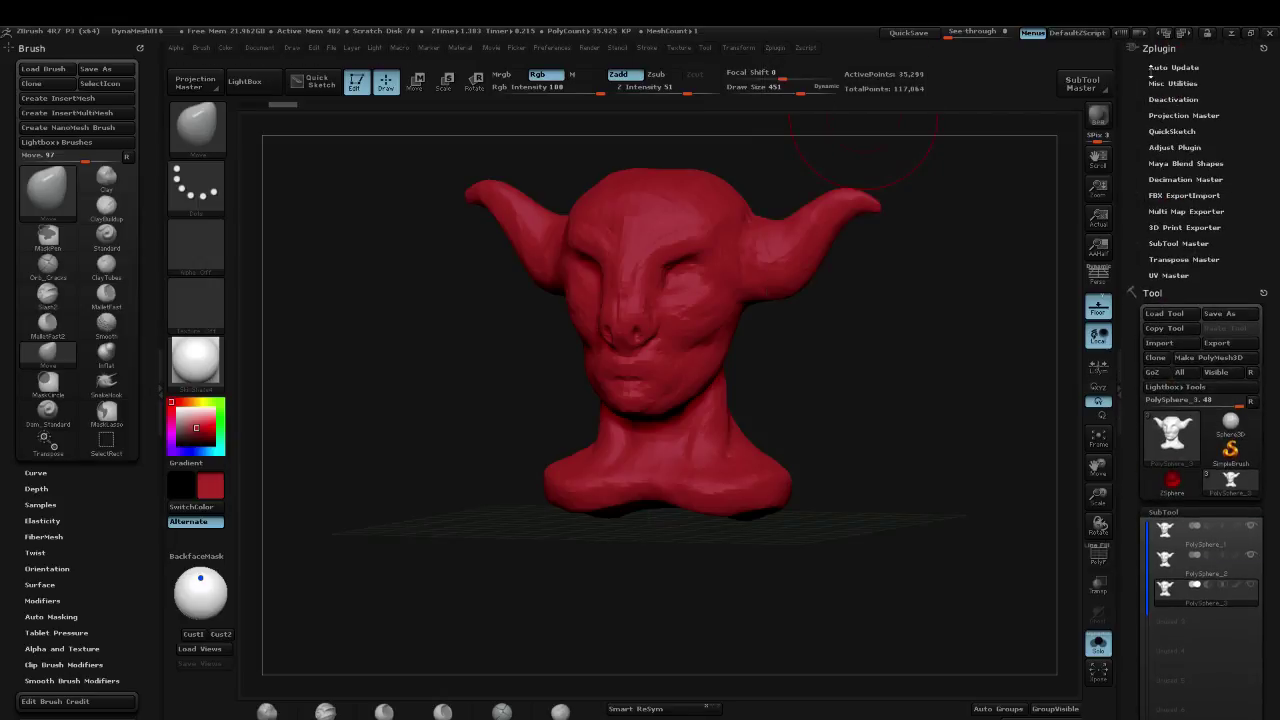
left_click(1202, 180)
scroll(1240, 150, "down", 1)
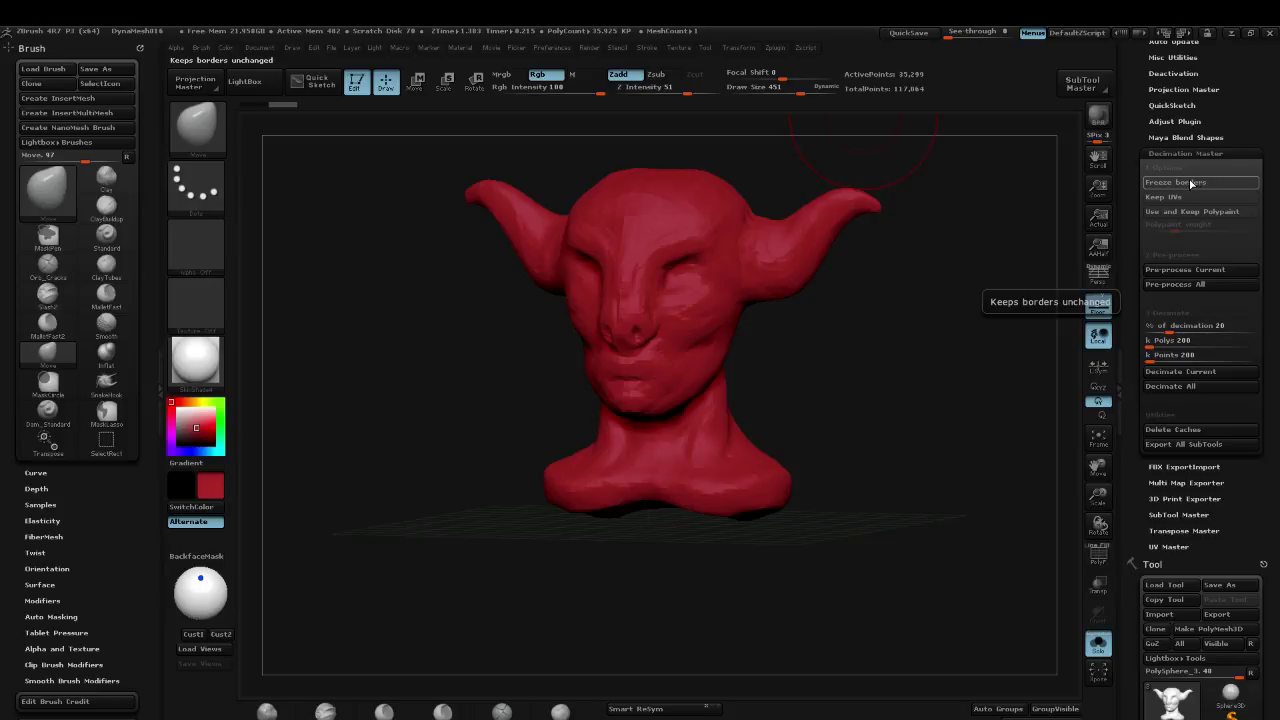
Step: Pre-process the duplicated head subtool in Decimation Master
left_click_drag(993, 203, 859, 311)
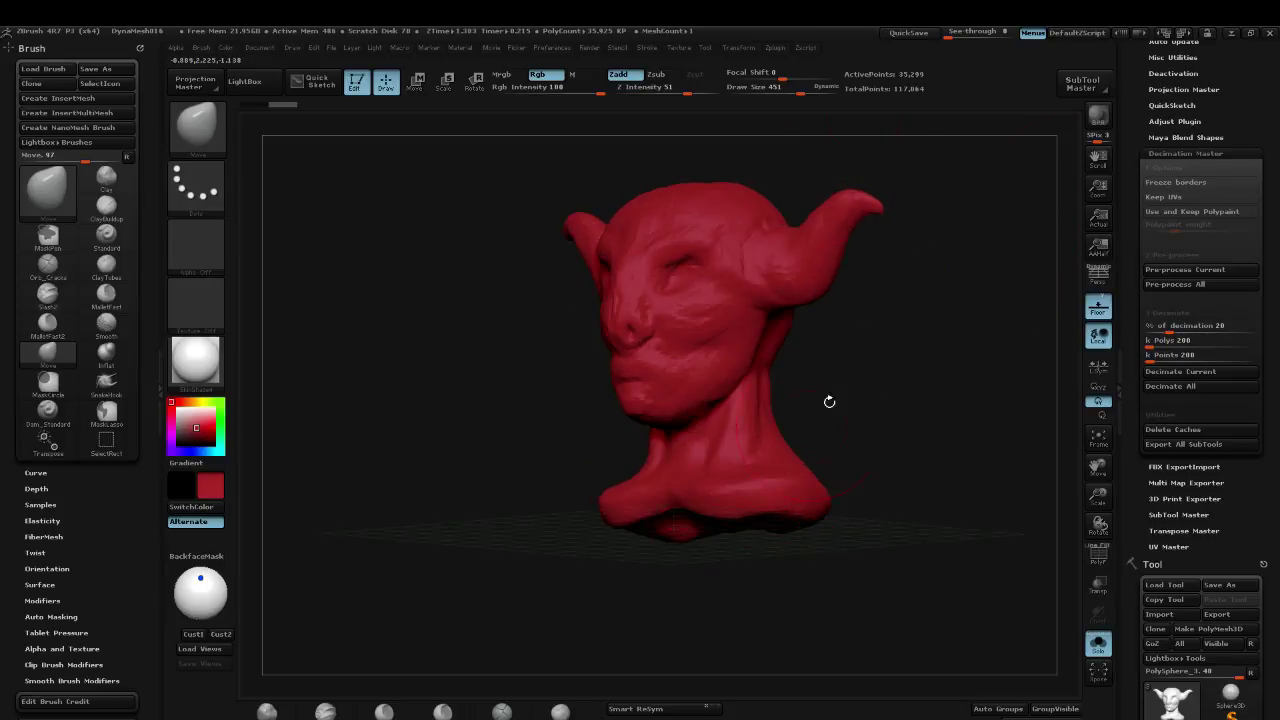
left_click_drag(829, 401, 1030, 210)
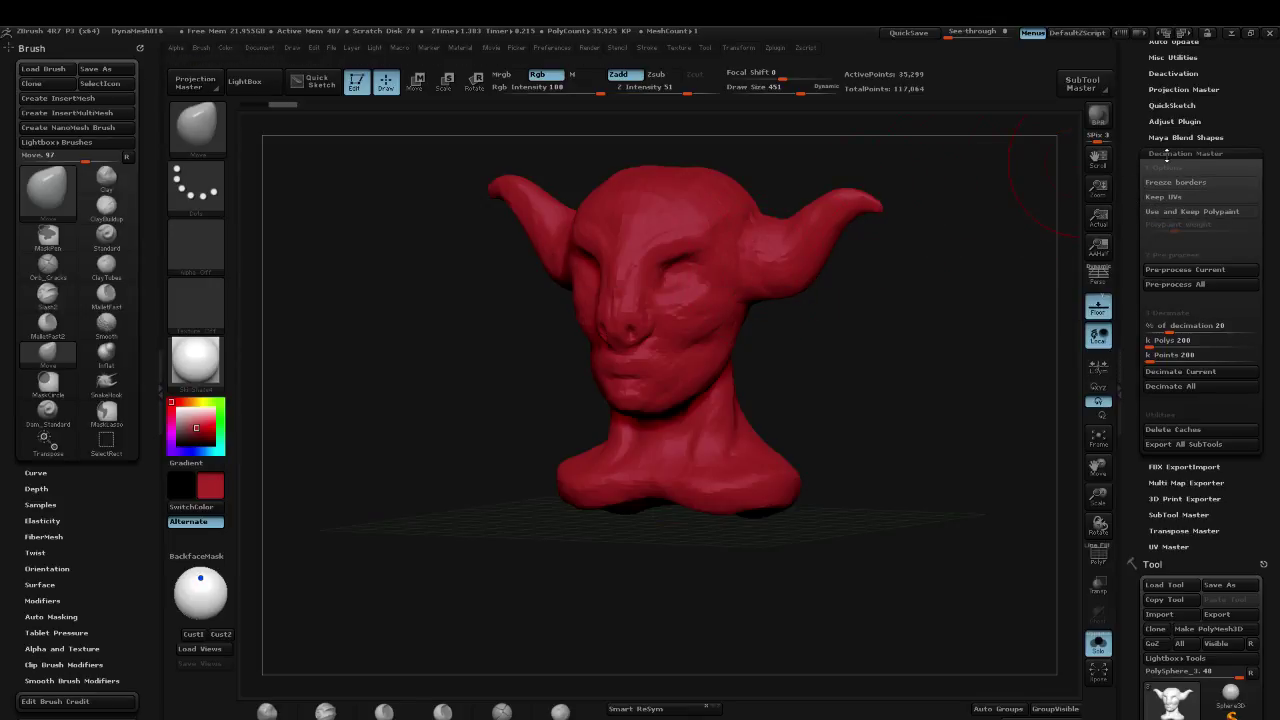
left_click(1186, 270)
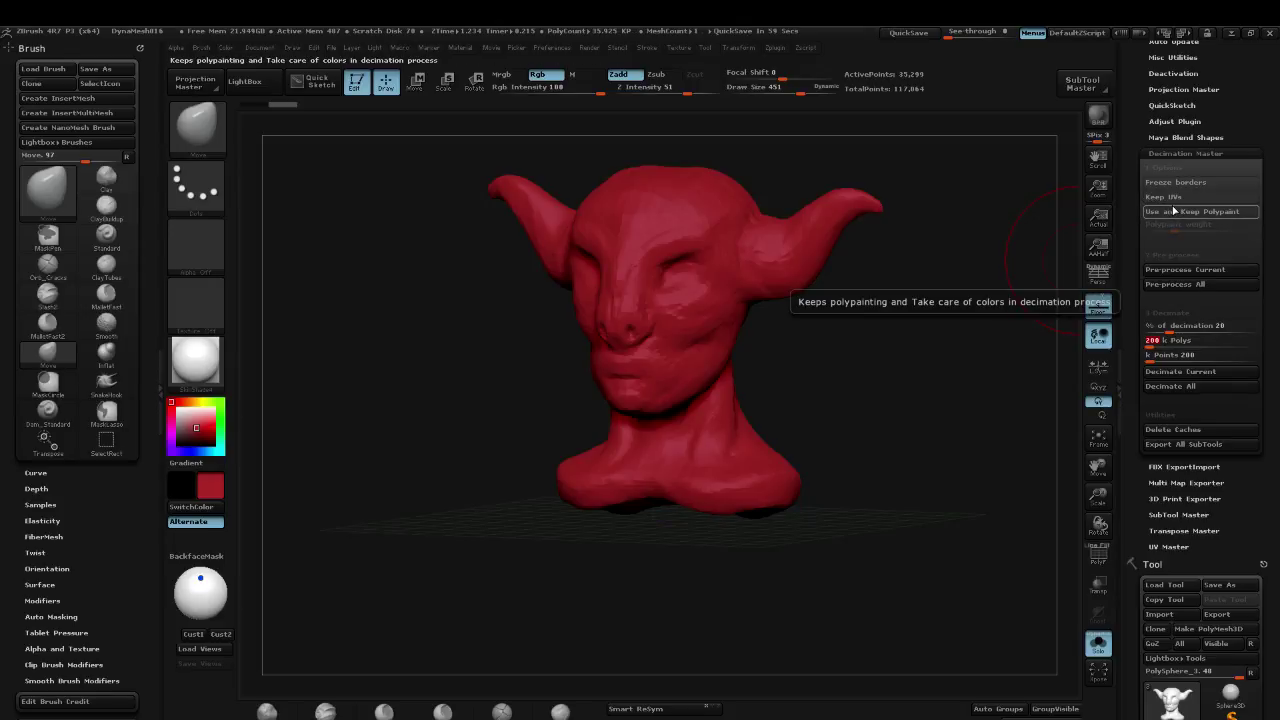
Step: Set the decimation target to 0.5 k polys and decimate the current subtool
type("0.5")
key("Return")
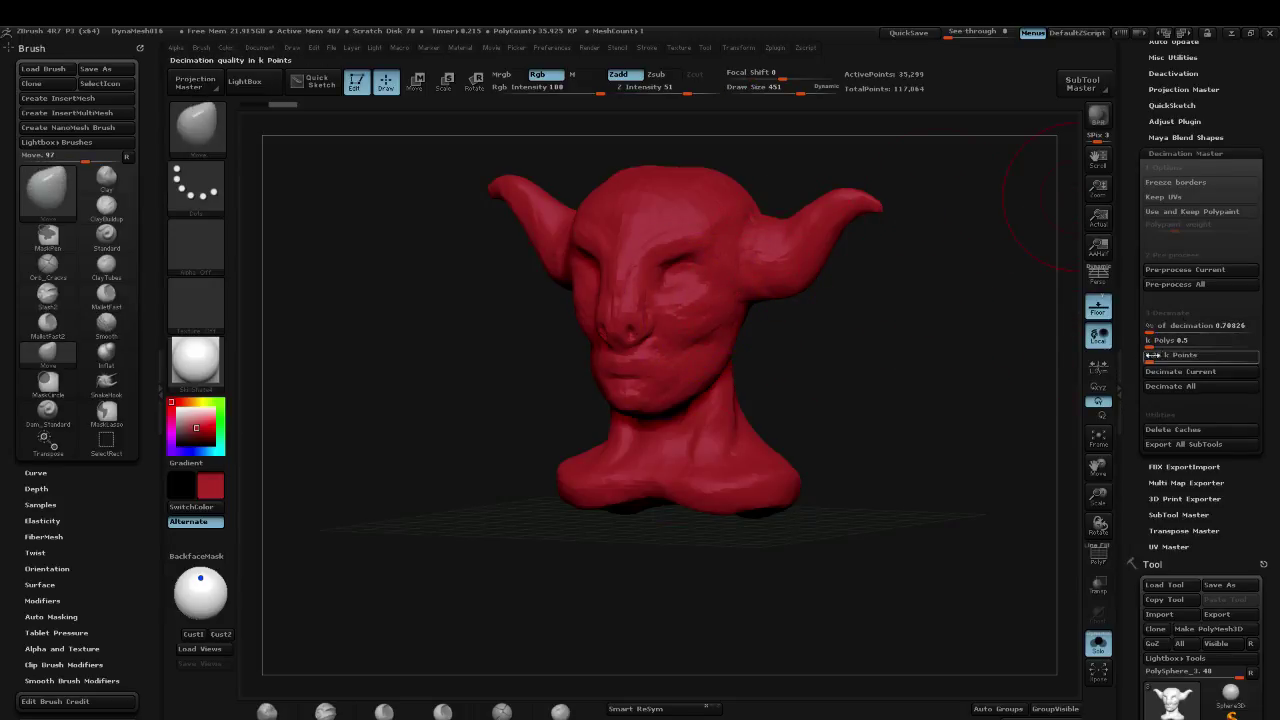
left_click(1180, 371)
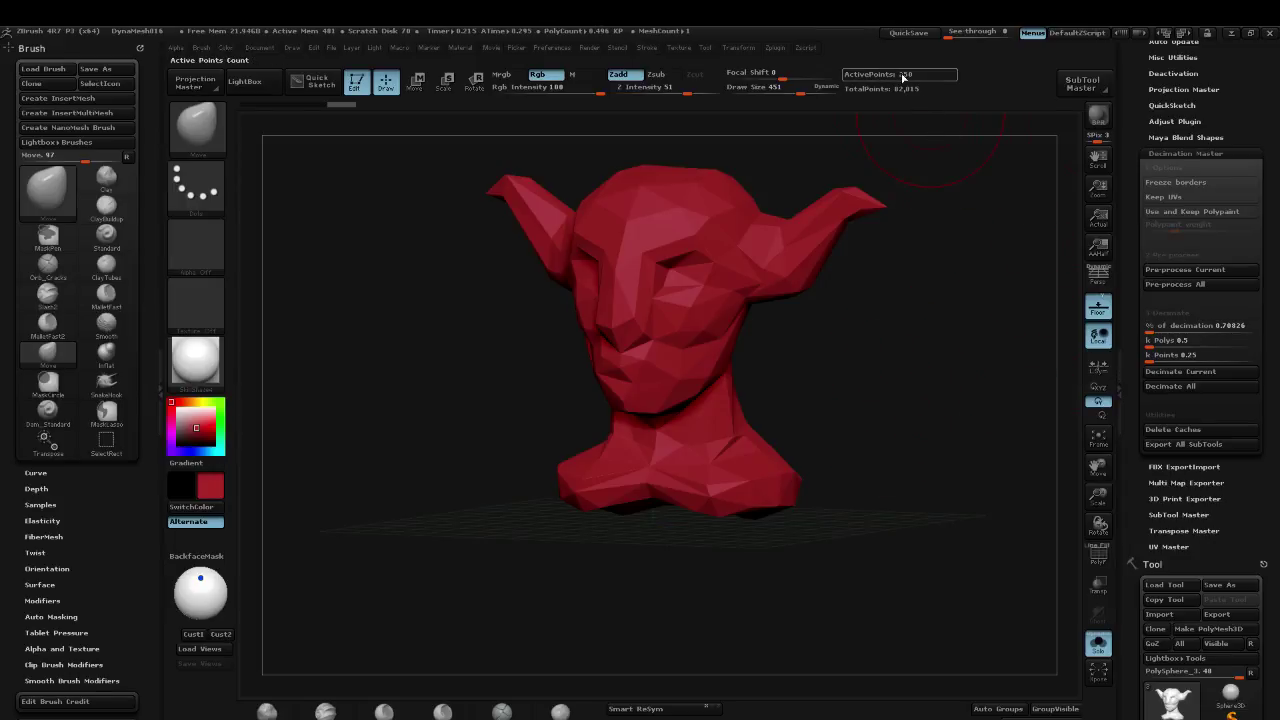
Step: Show the polyframe and inspect the decimated head's triangulation from the front
key("shift+f")
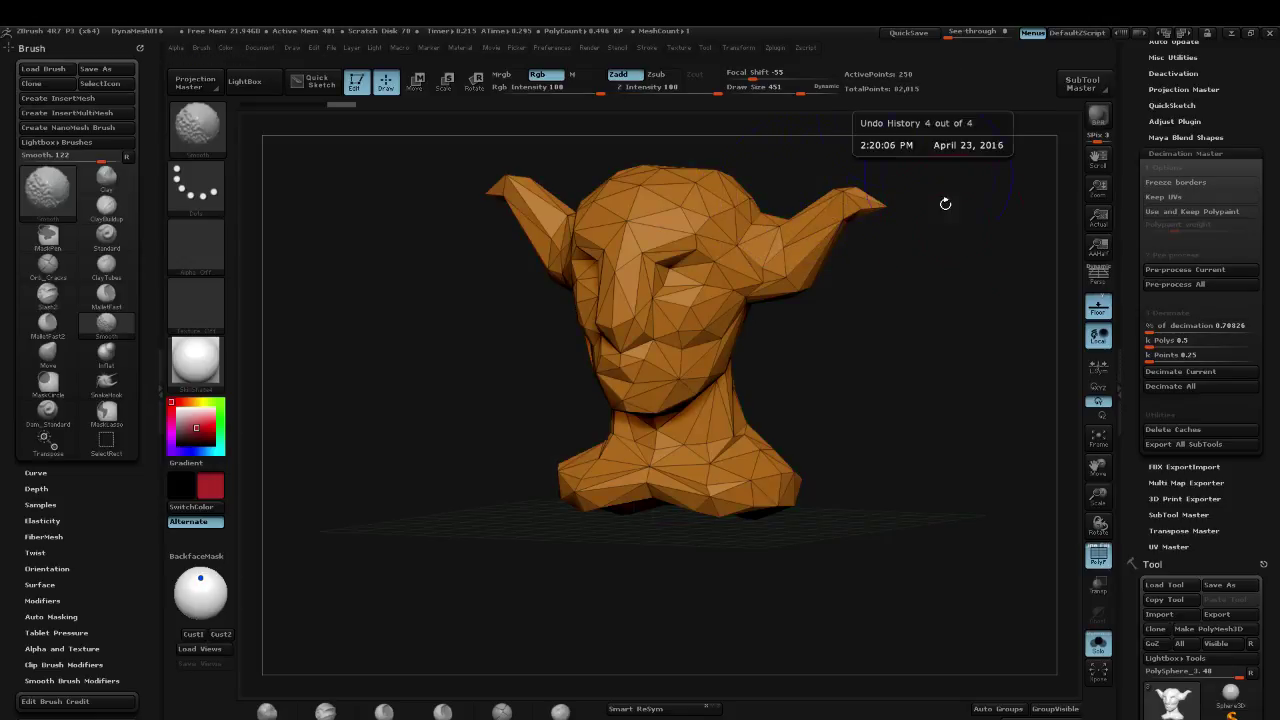
mouse_move(943, 200)
left_mouse_down()
mouse_move(963, 300)
mouse_move(922, 310)
mouse_move(931, 290)
left_mouse_up()
left_click_drag(869, 246, 923, 274, "alt")
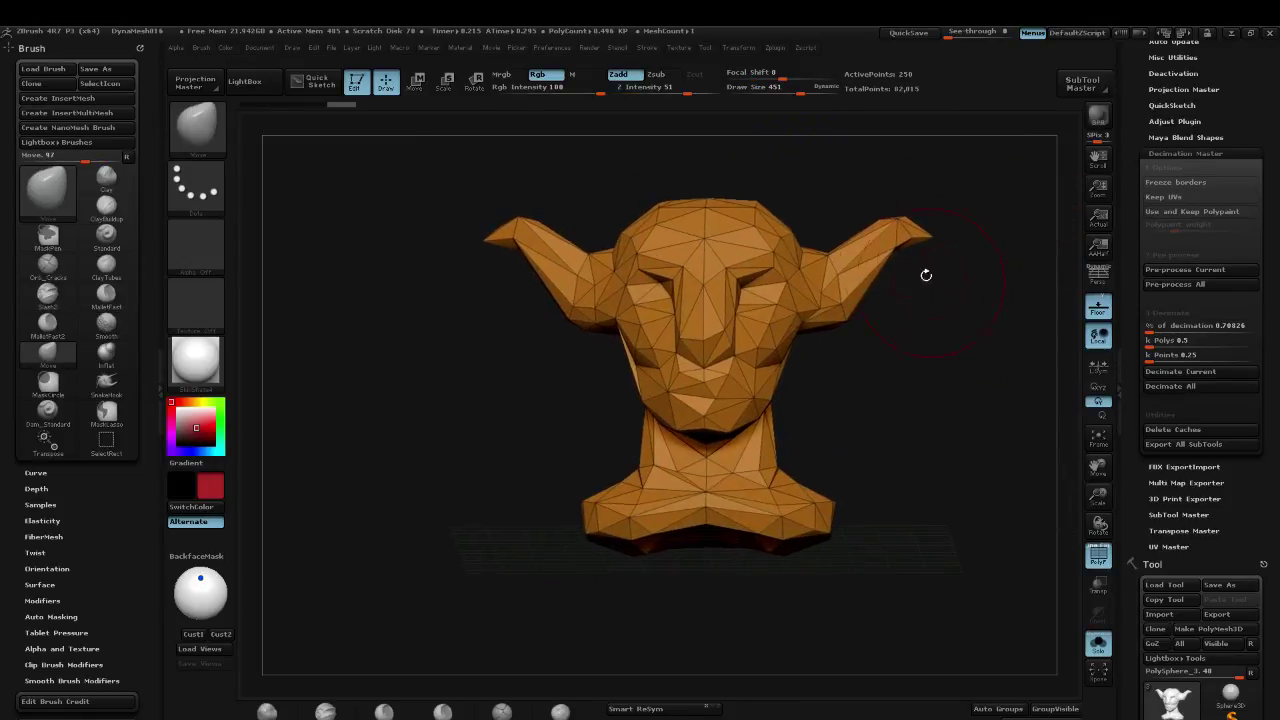
left_click_drag(856, 206, 791, 222)
key("ctrl")
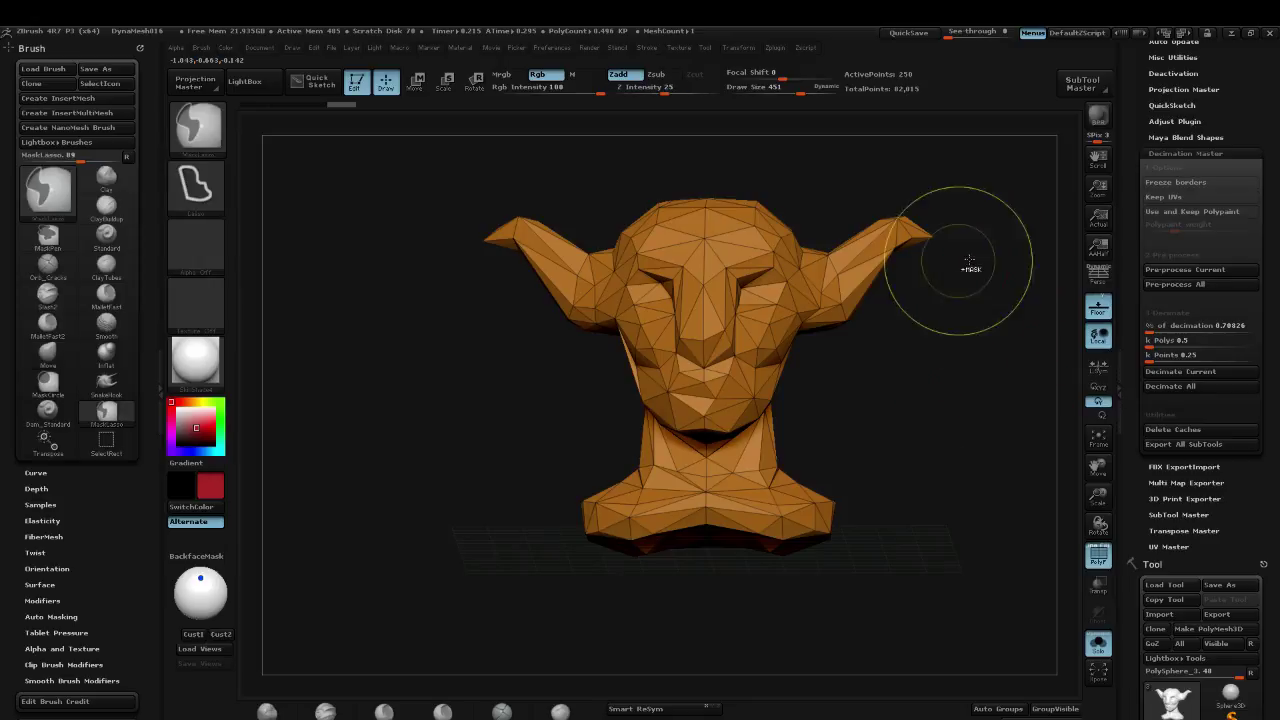
Step: Undo the decimation and decimate the duplicated head again at 5 percent
key("ctrl+z")
left_click(1170, 326)
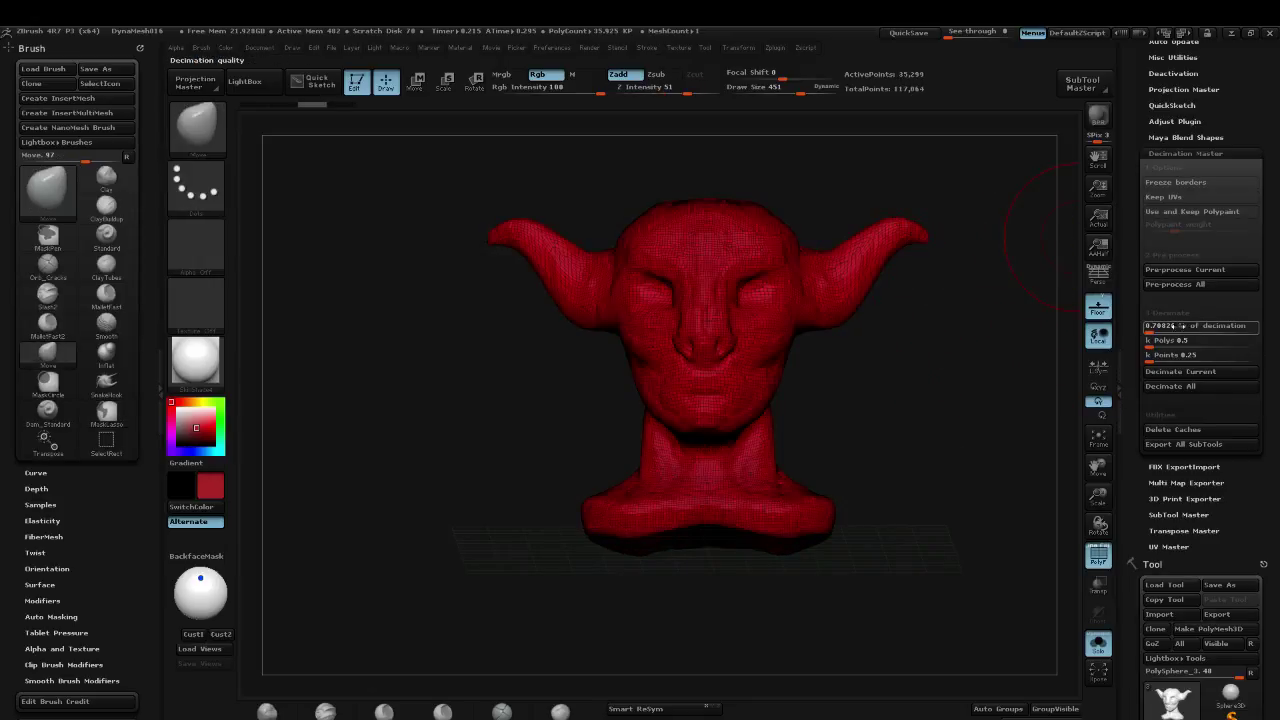
type("5")
key("Return")
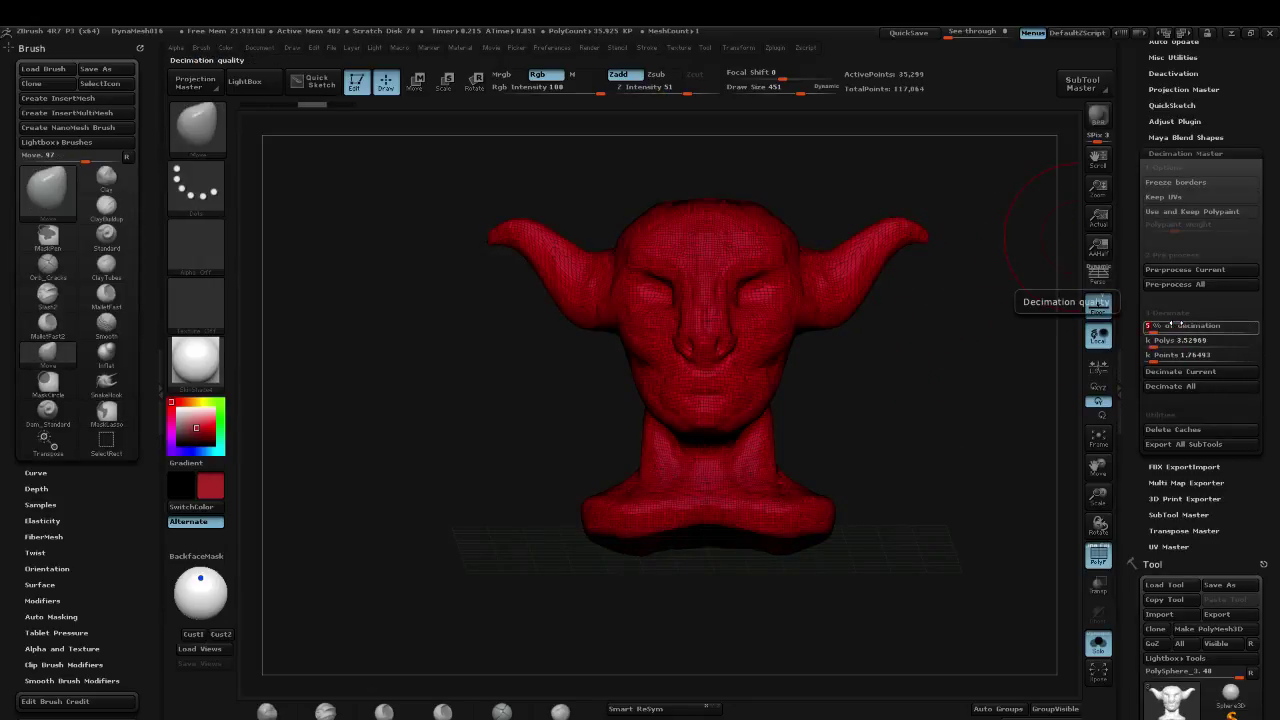
left_click(1180, 371)
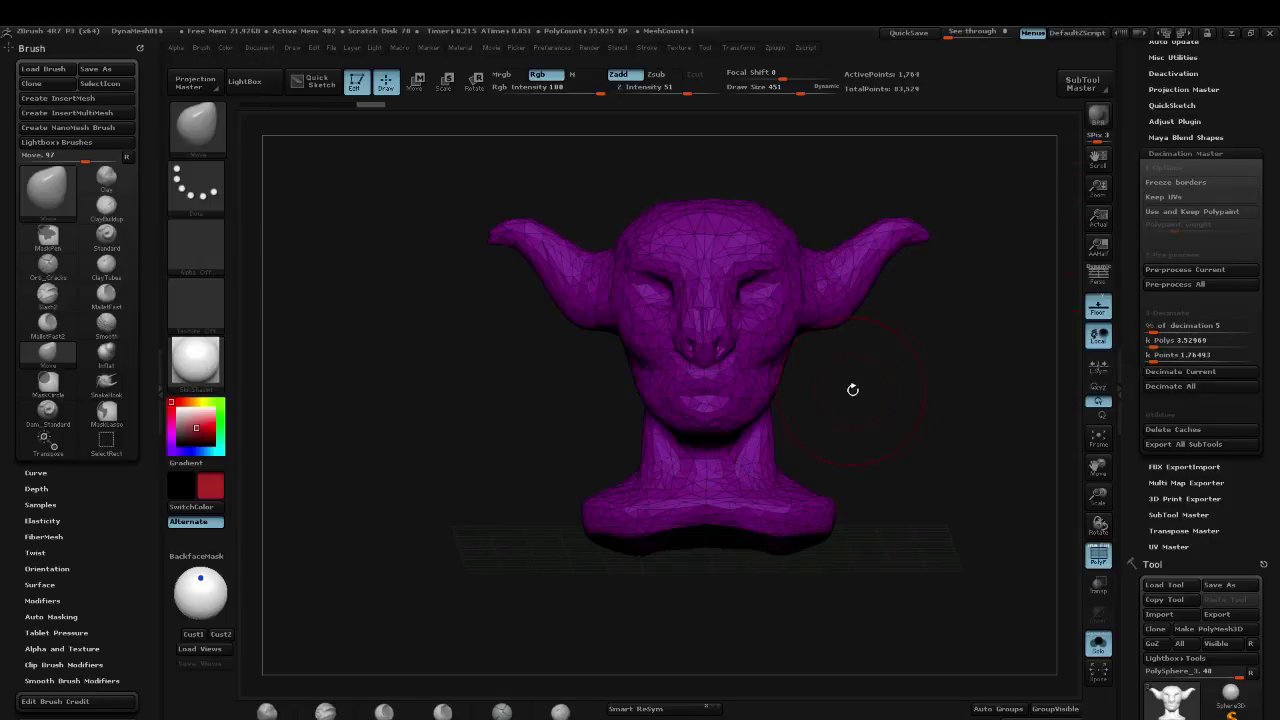
Step: Inspect the 5 percent decimated head's triangles from several angles and reduce the brush draw size to 311
left_click_drag(980, 396, 909, 294)
left_click_drag(954, 334, 665, 424)
mouse_move(600, 351)
left_mouse_down()
mouse_move(817, 317)
mouse_move(918, 359)
mouse_move(891, 387)
left_mouse_up()
key("s")
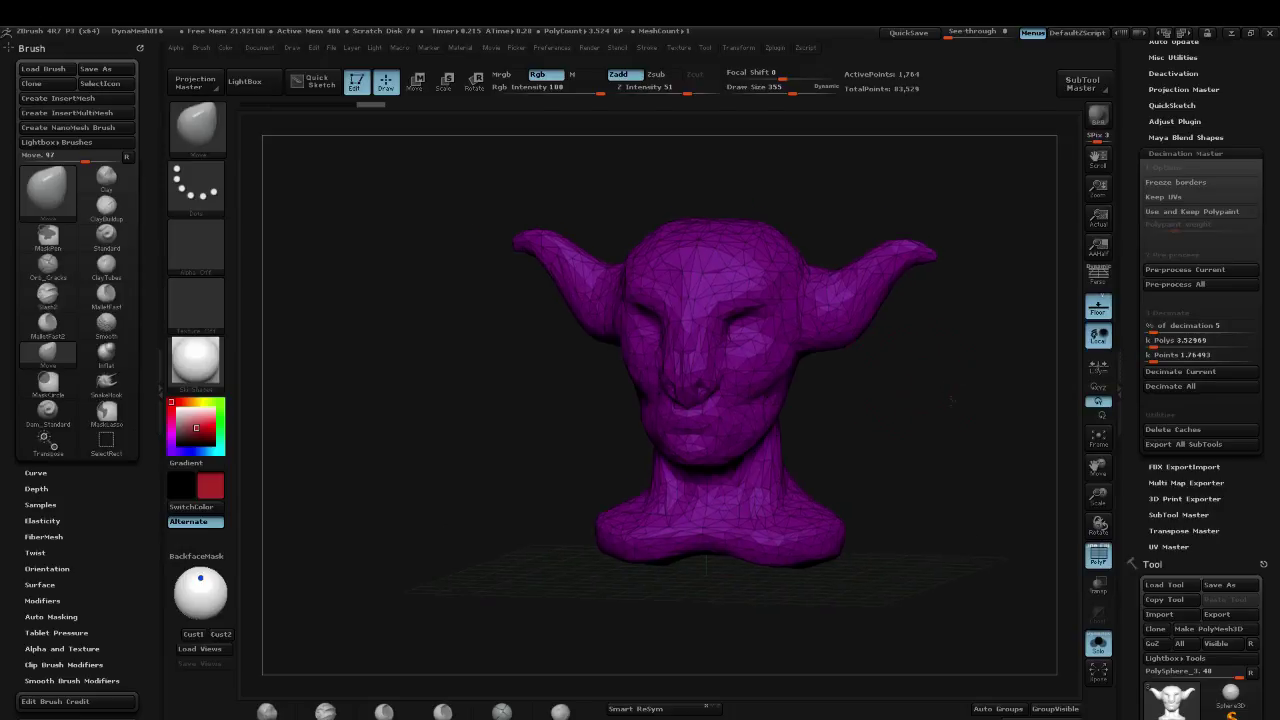
key("s")
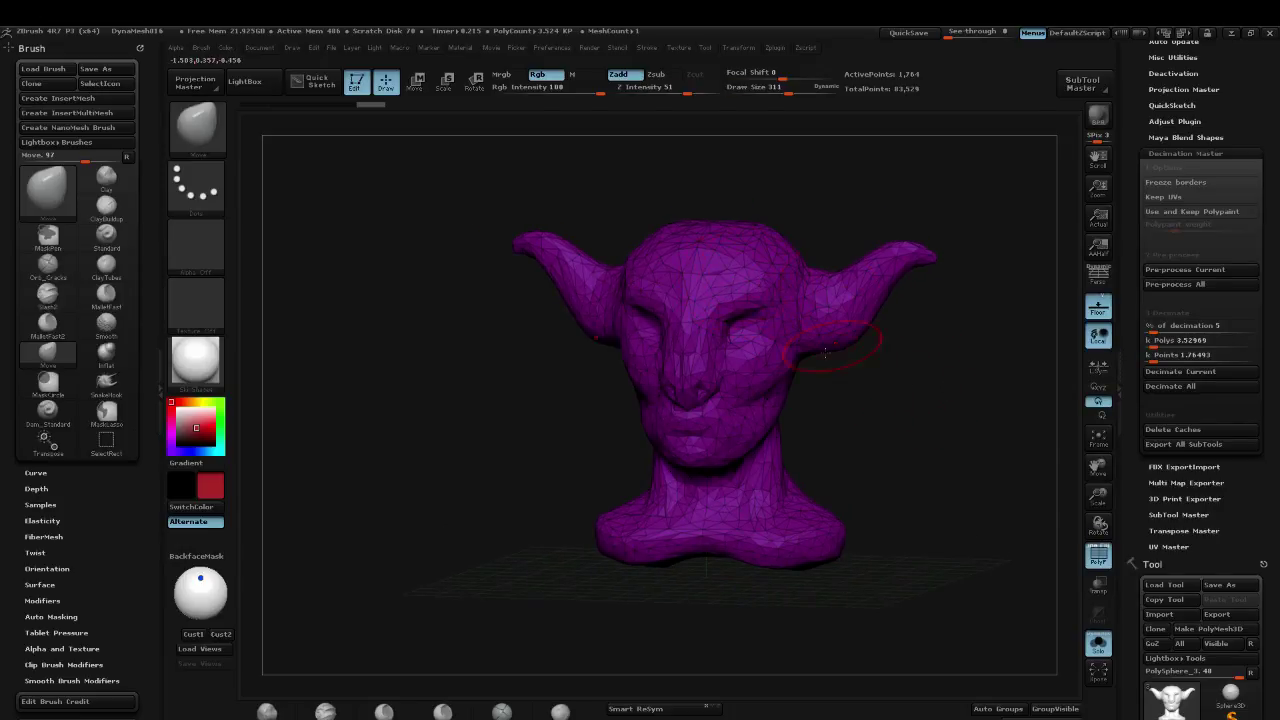
Step: Subdivide the decimated head twice
key("ctrl")
key("ctrl+d")
key("ctrl+d")
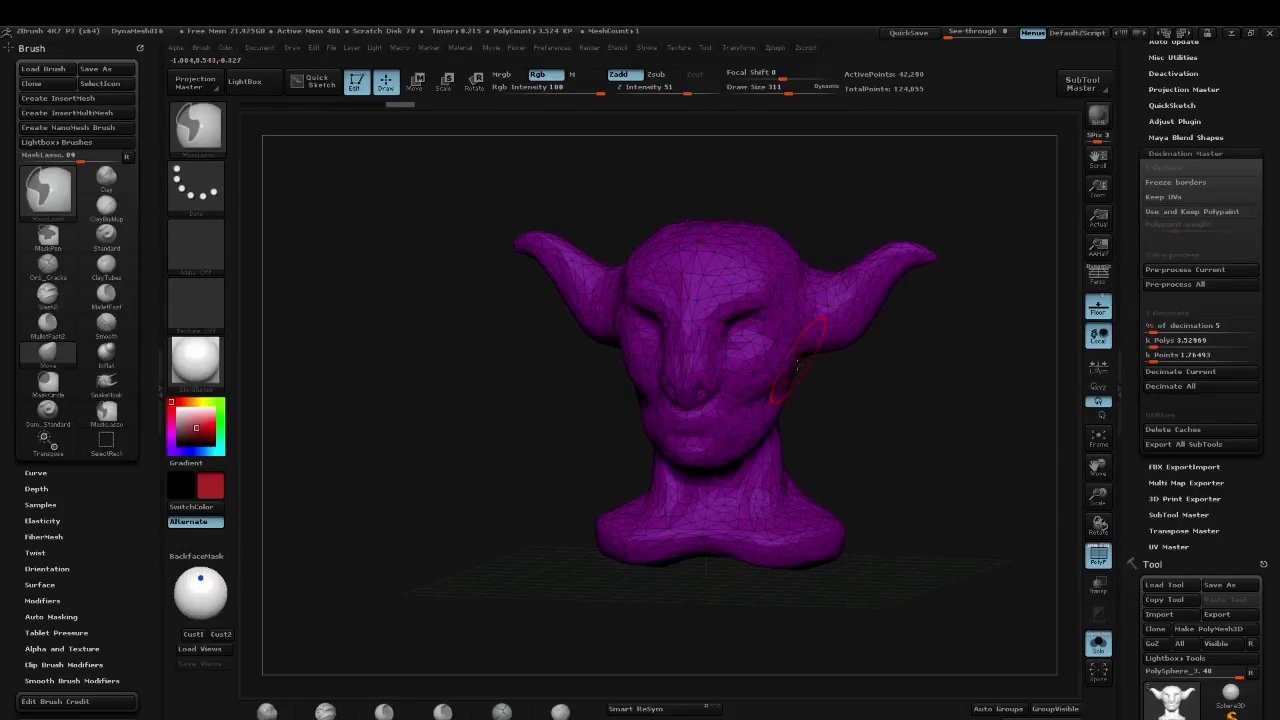
Step: Hide the polyframe and sculpt test strokes on the cheek below the eye with the ClayBuildup brush
key("b")
key("c")
key("b")
key("s")
left_click(770, 369)
left_click_drag(778, 369, 750, 363)
left_click_drag(880, 380, 886, 425, "alt")
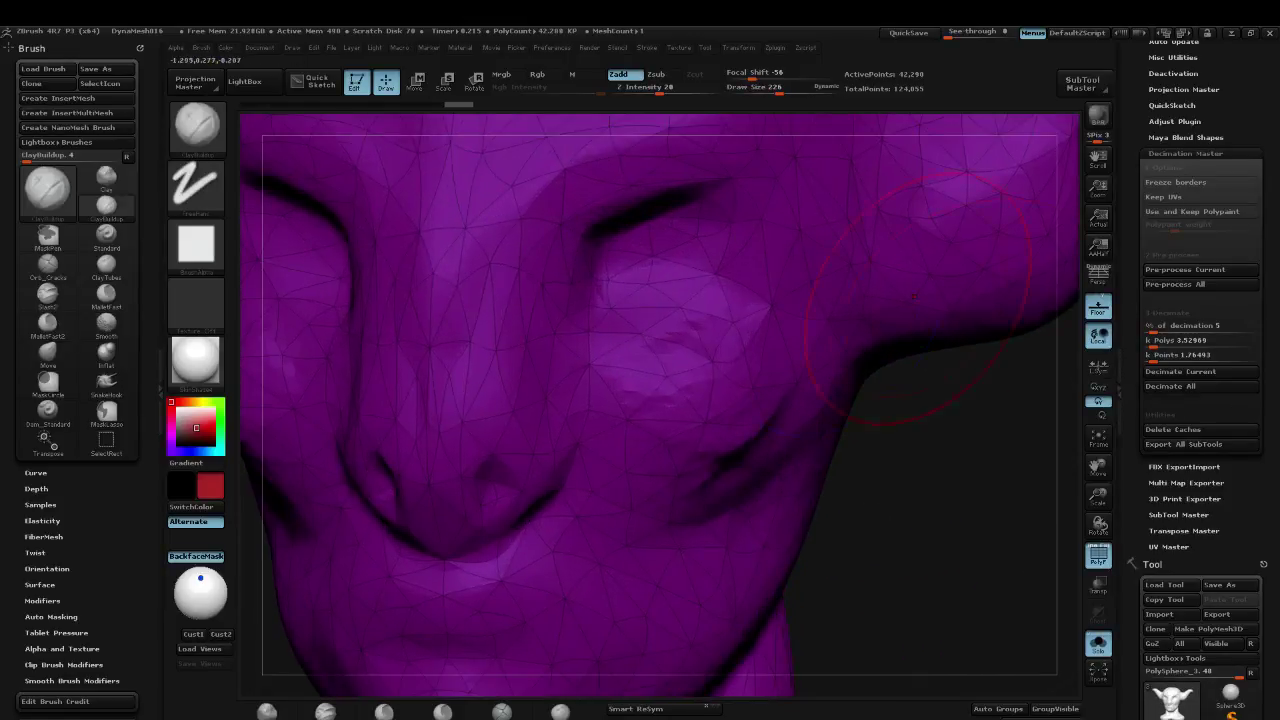
key("shift+f")
left_click_drag(767, 410, 725, 468)
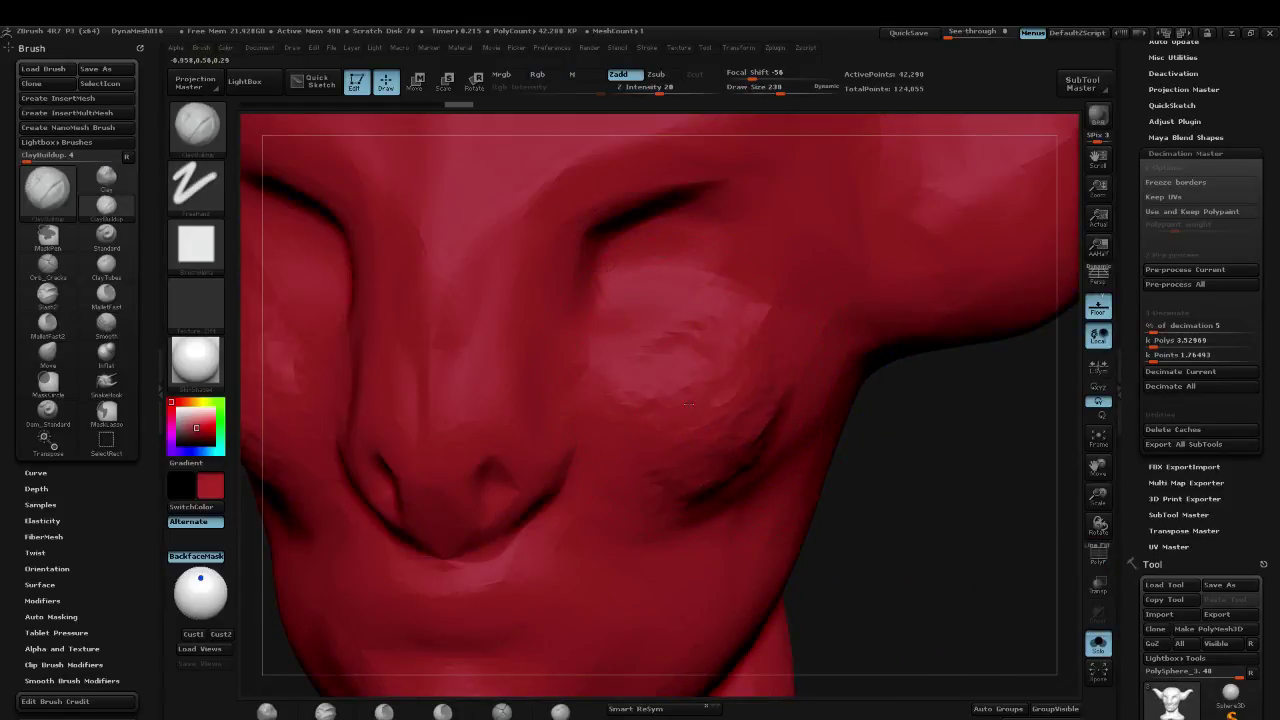
Step: Undo the clay strokes, the subdivisions and the decimation, back to the full-resolution duplicated head
key("ctrl")
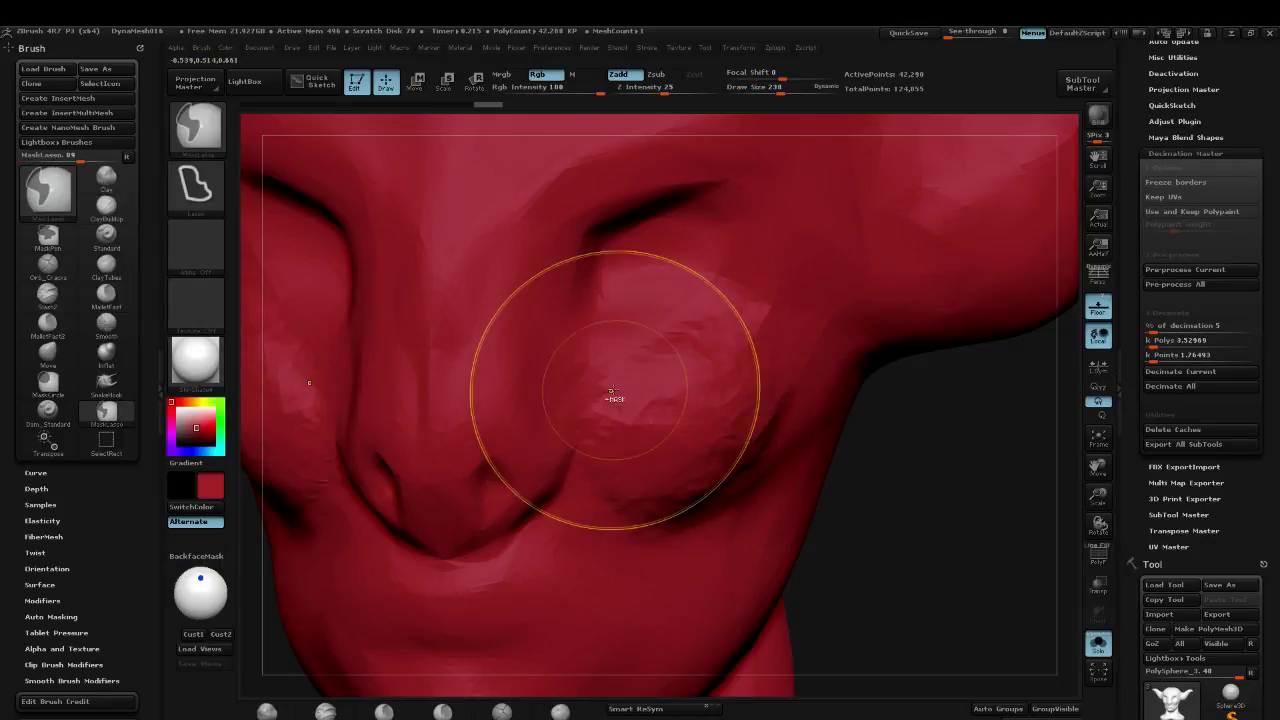
key("ctrl+z")
key("ctrl+z")
key("ctrl+z")
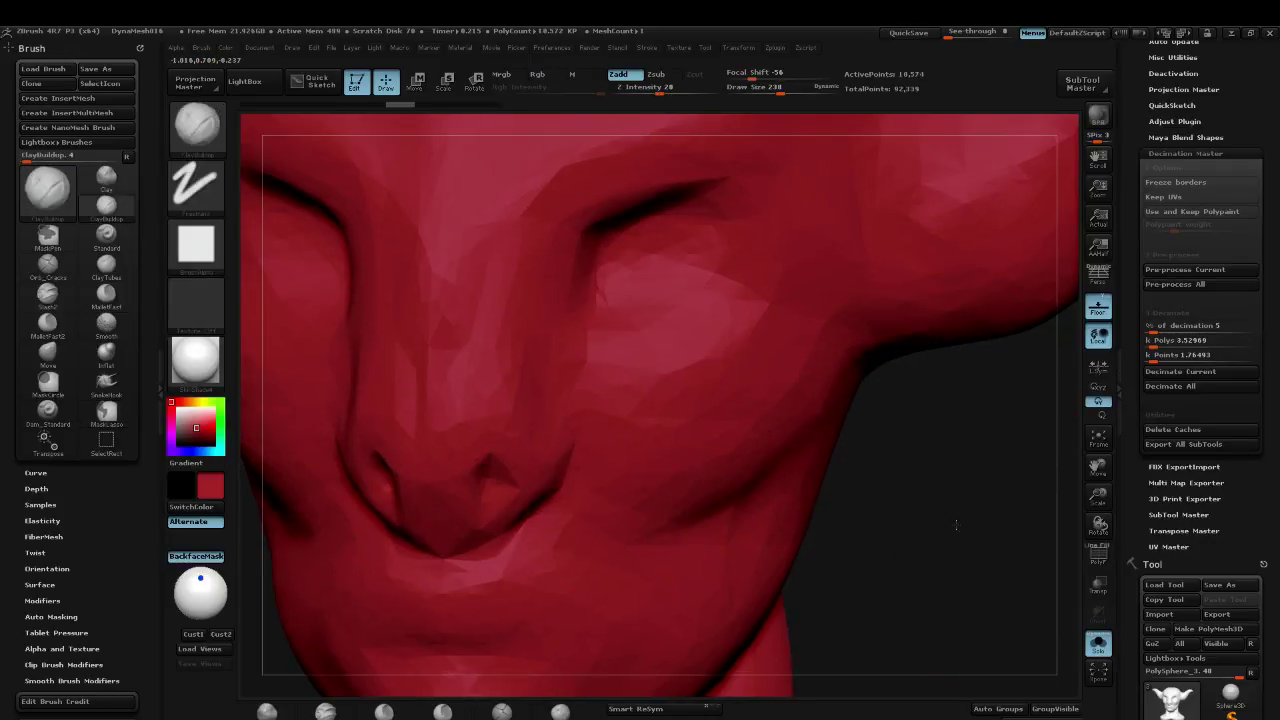
key("ctrl+z")
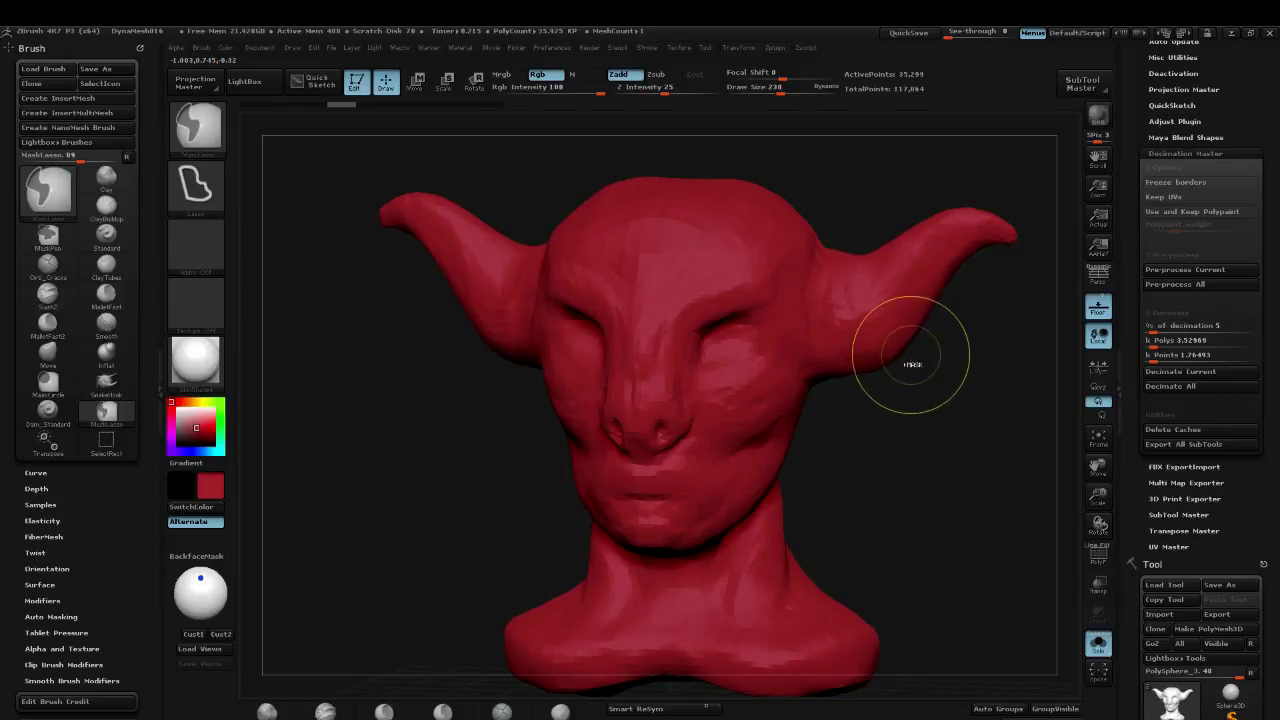
mouse_move(943, 457)
left_mouse_down("alt")
mouse_move(886, 440)
mouse_move(883, 420)
left_mouse_up("alt")
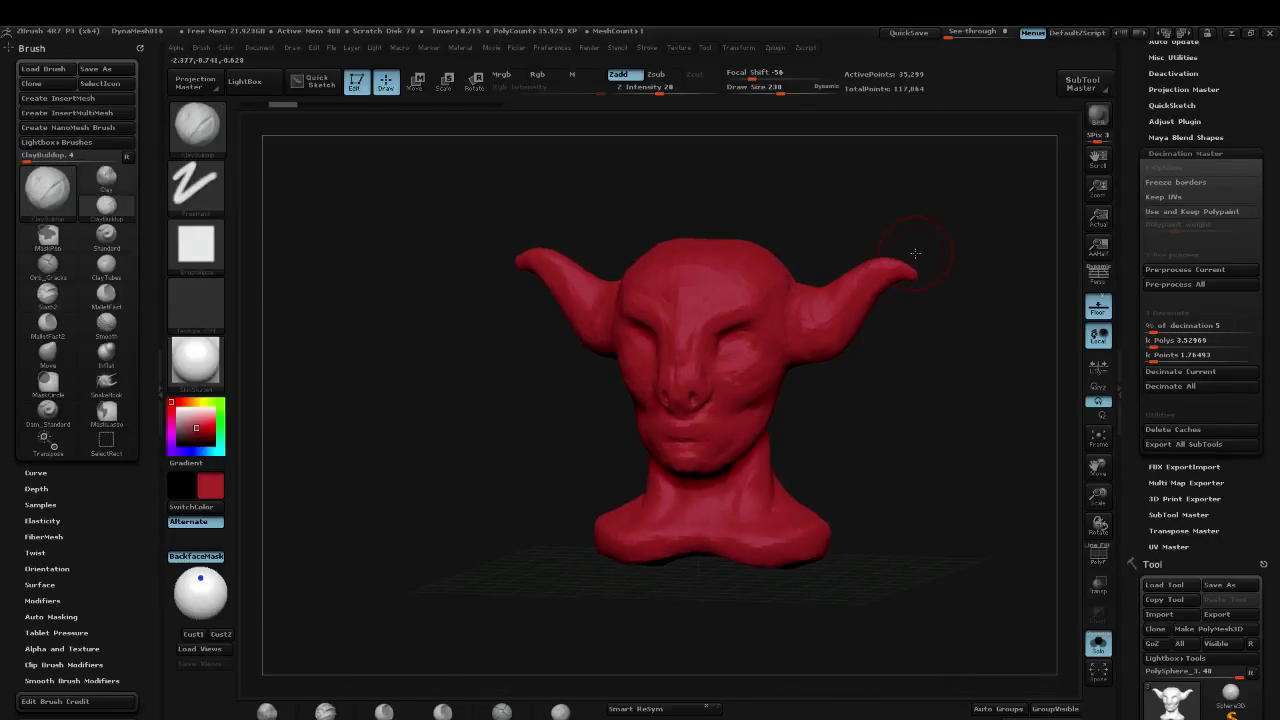
Step: Return to the decimated state in the undo history with the polyframe shown, and decimate the head to 1 k polys
key("shift+f")
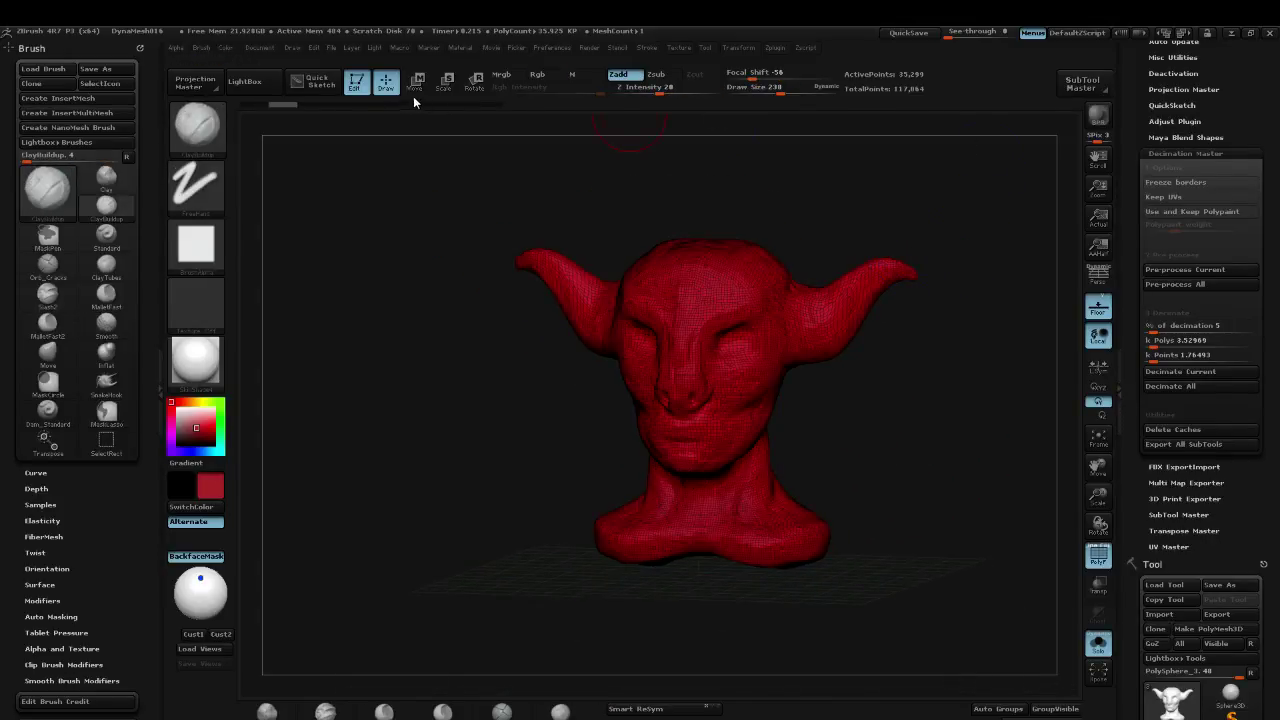
left_click_drag(356, 101, 371, 100)
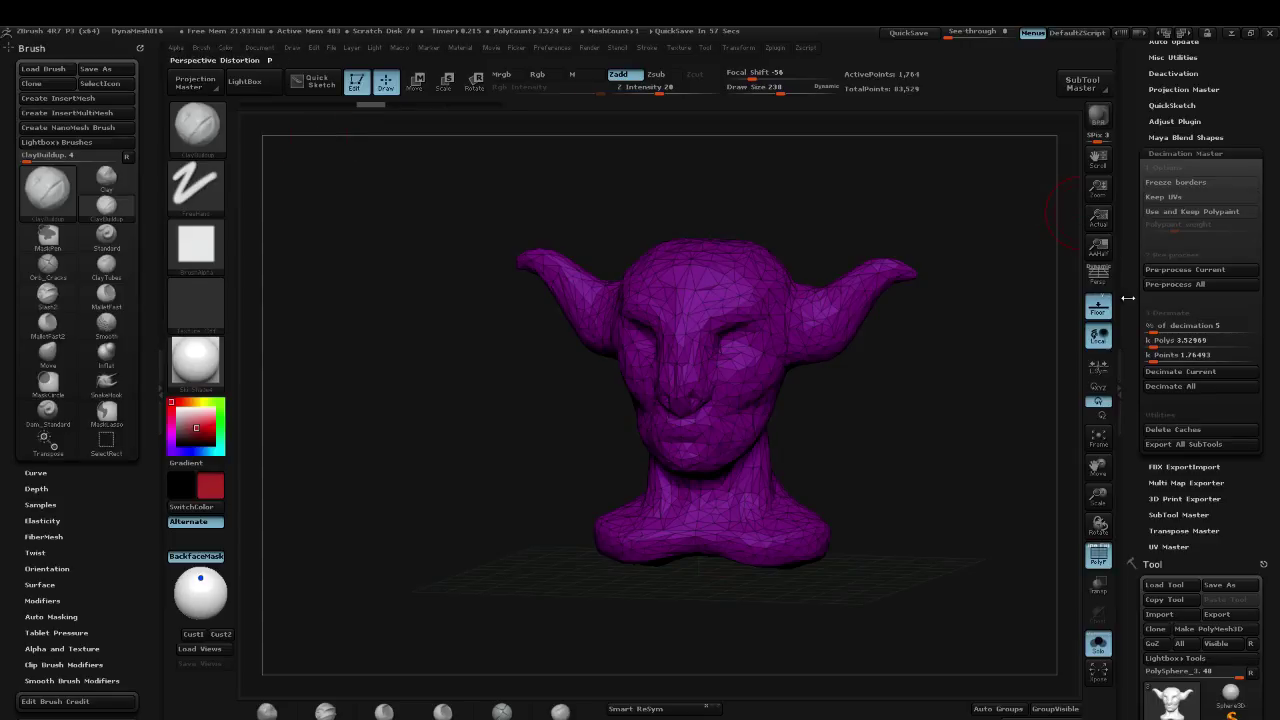
left_click(1175, 342)
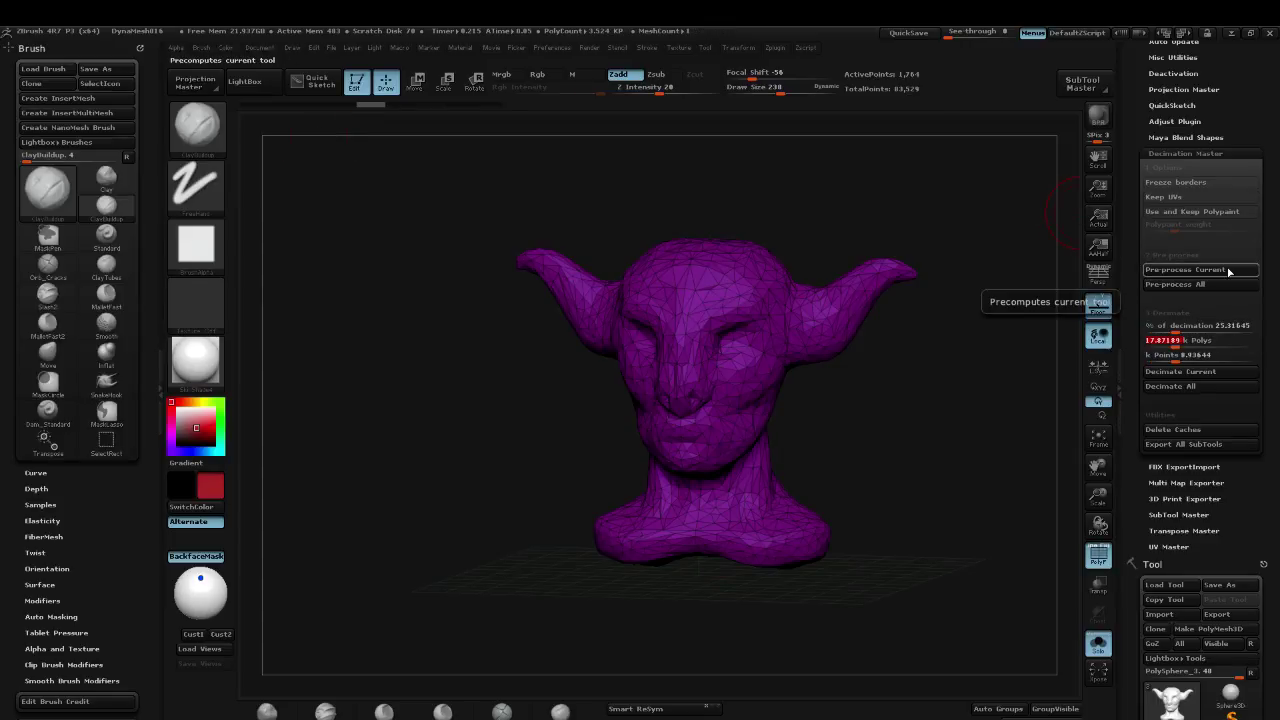
type("1")
key("Return")
left_click(1180, 371)
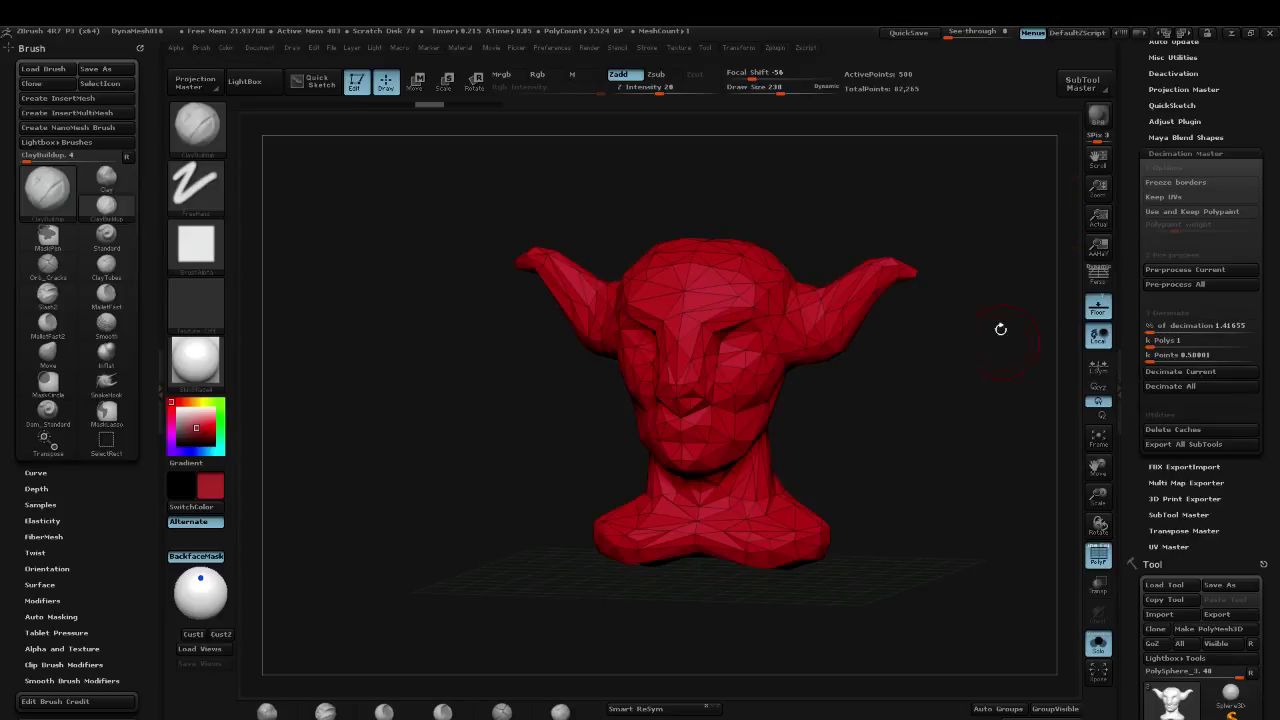
Step: View the low-poly head with the polyframe hidden, and check the original PolySphere_1's polygon statistics in the subtool list
key("shift+f")
mouse_move(986, 322)
left_mouse_down("alt")
mouse_move(983, 357)
mouse_move(969, 329)
left_mouse_up("alt")
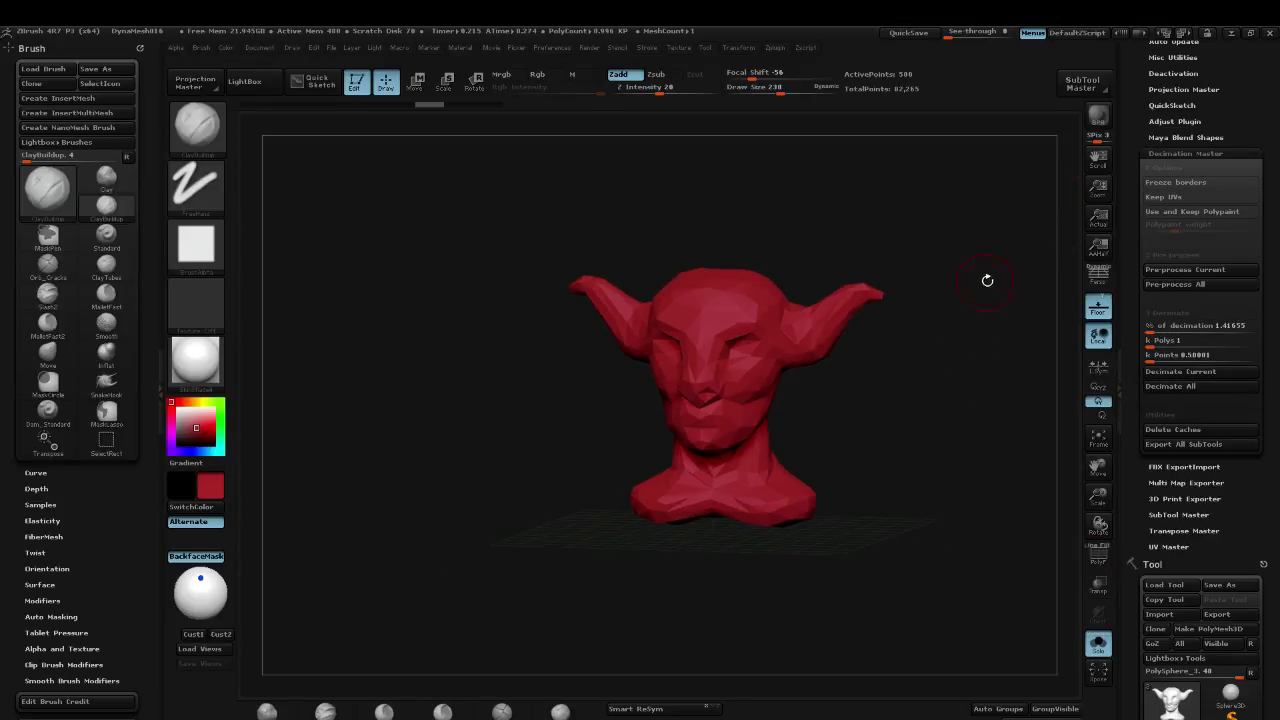
scroll(1237, 415, "down", 3)
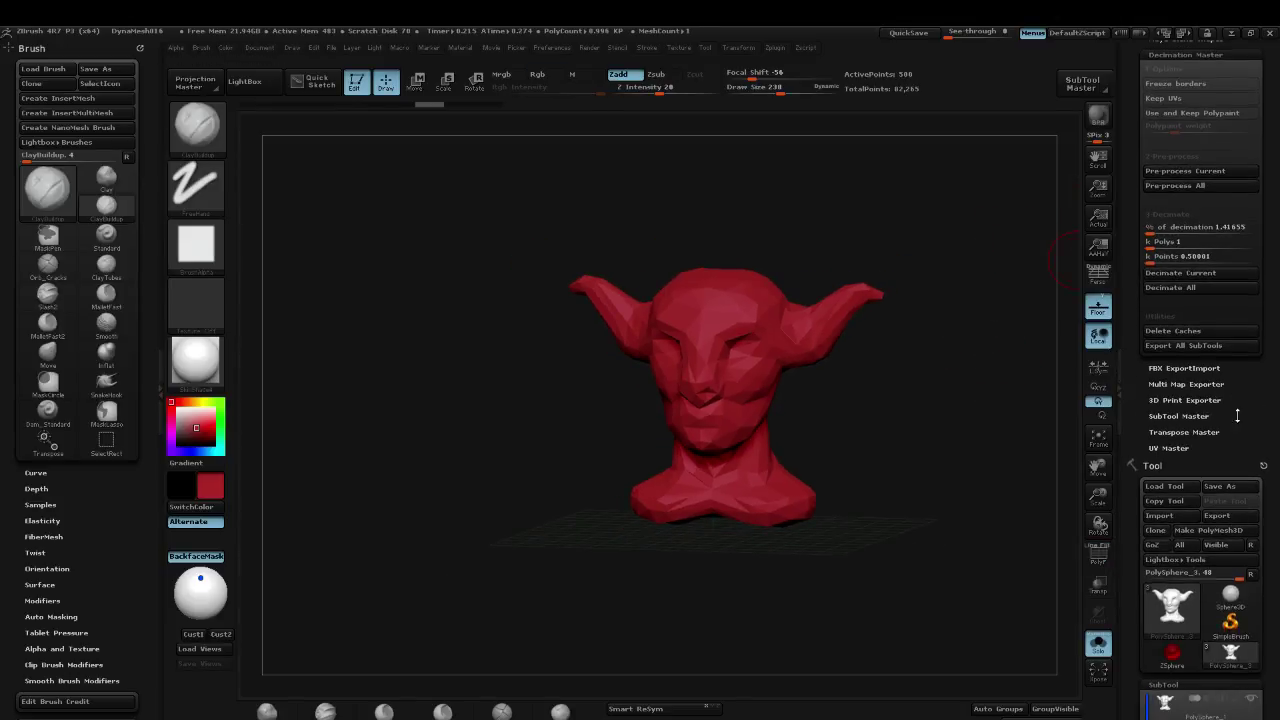
scroll(1249, 424, "down", 5)
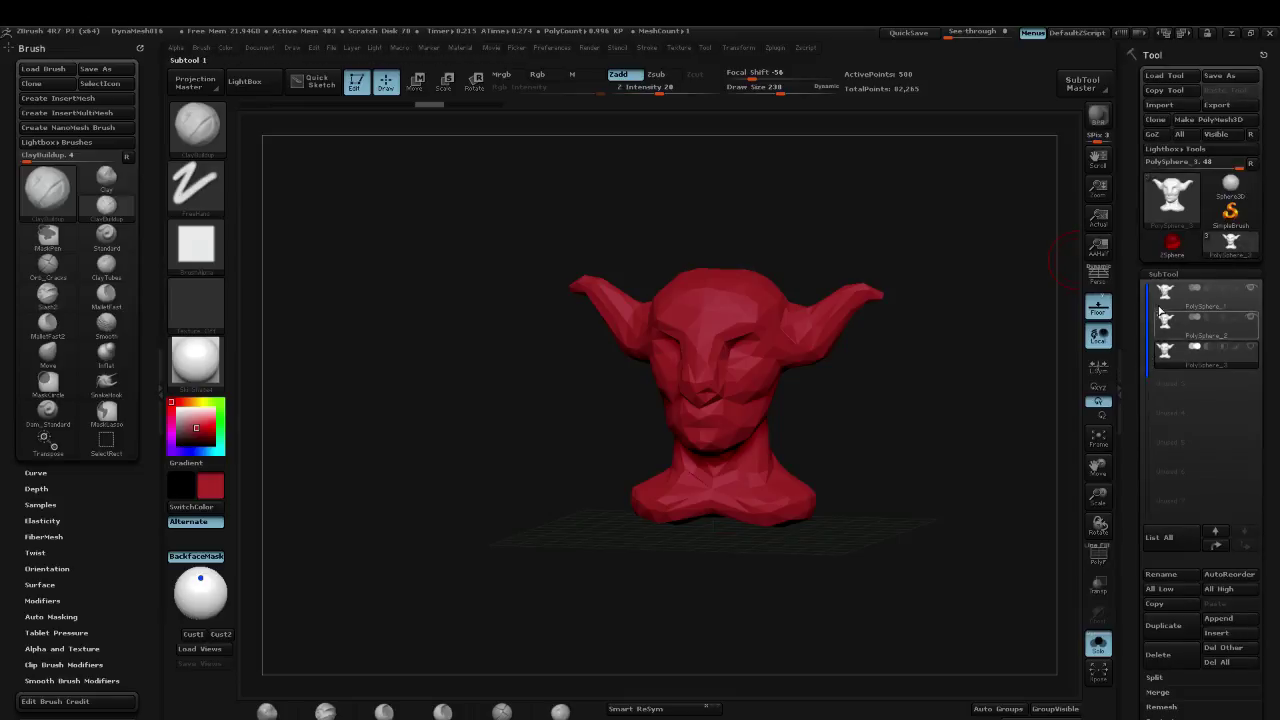
mouse_move(1160, 313)
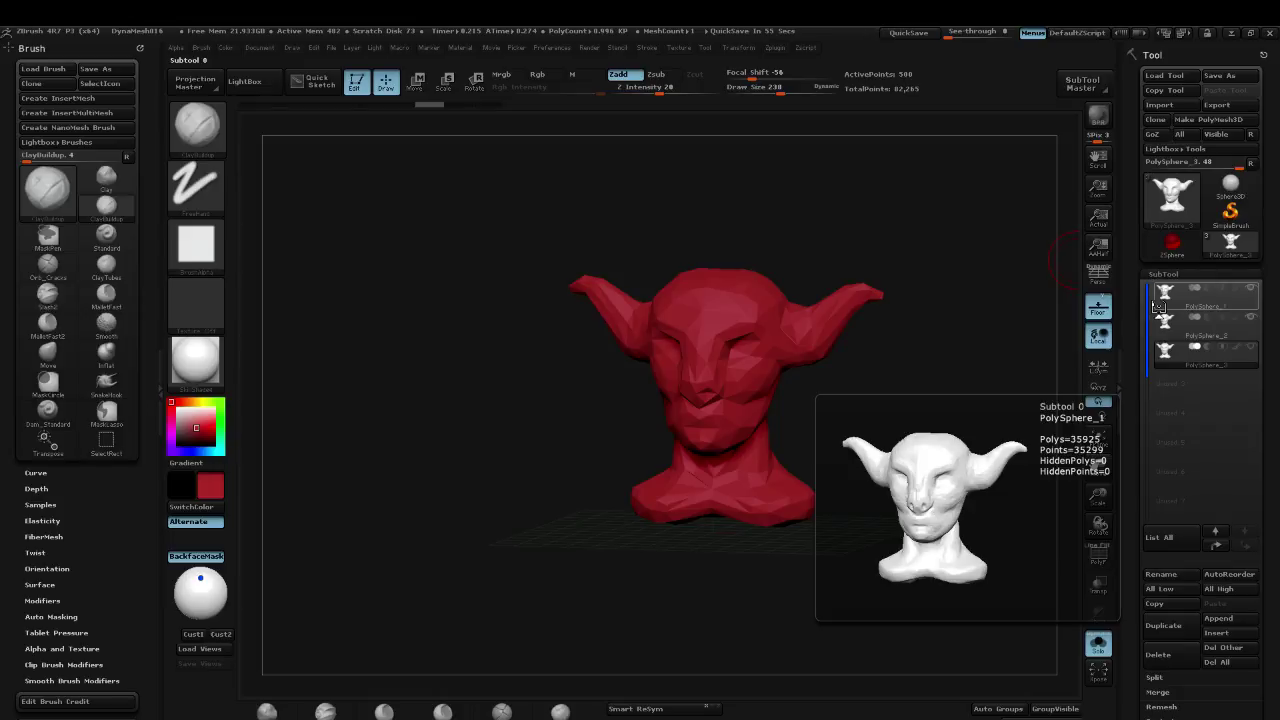
left_click_drag(486, 391, 380, 463)
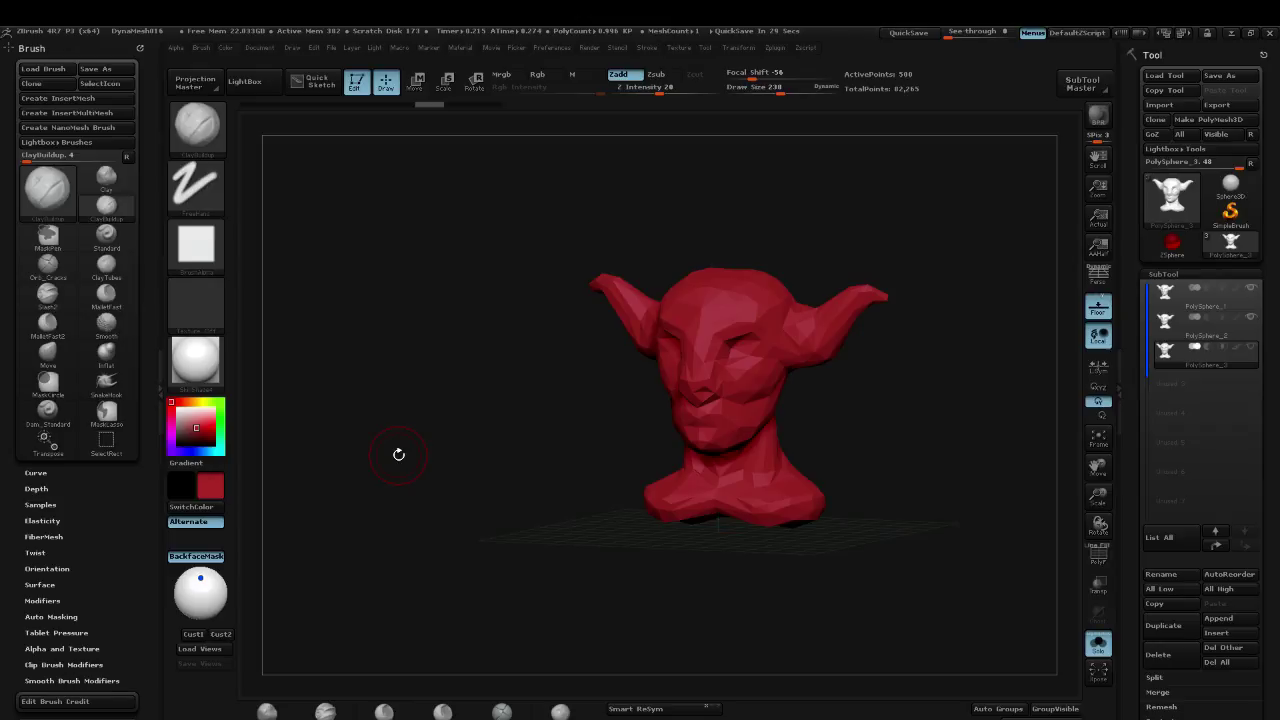
left_click_drag(960, 223, 925, 245, "shift")
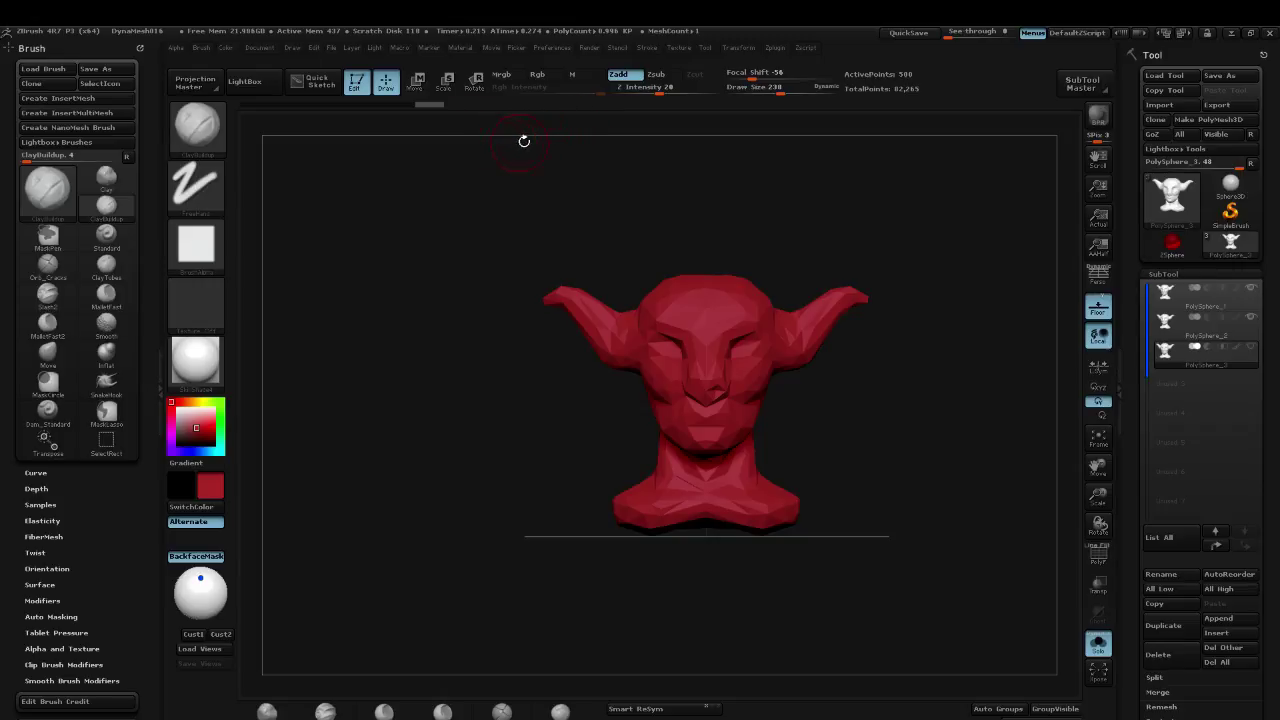
left_click(772, 48)
left_click(914, 50)
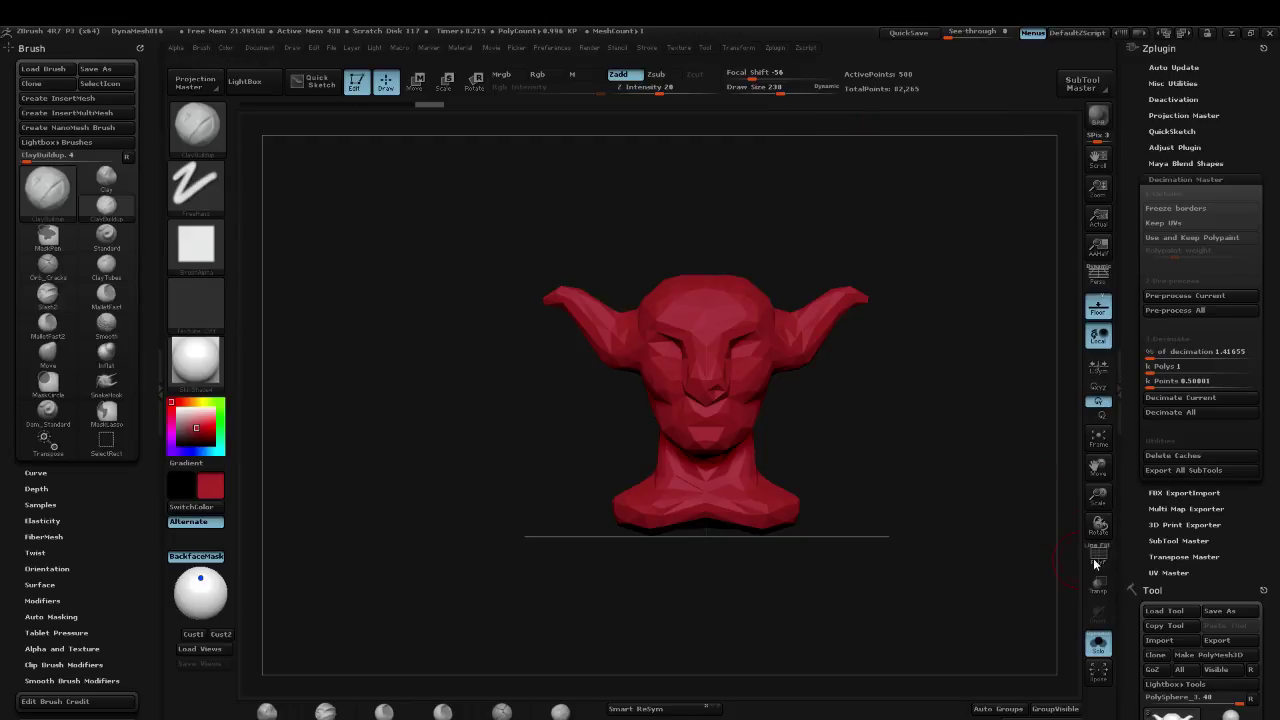
Step: Import female head.obj from the Art 484 project's maya/scenes/Example_Files folder, replacing the decimated head subtool
scroll(1266, 425, "down", 5)
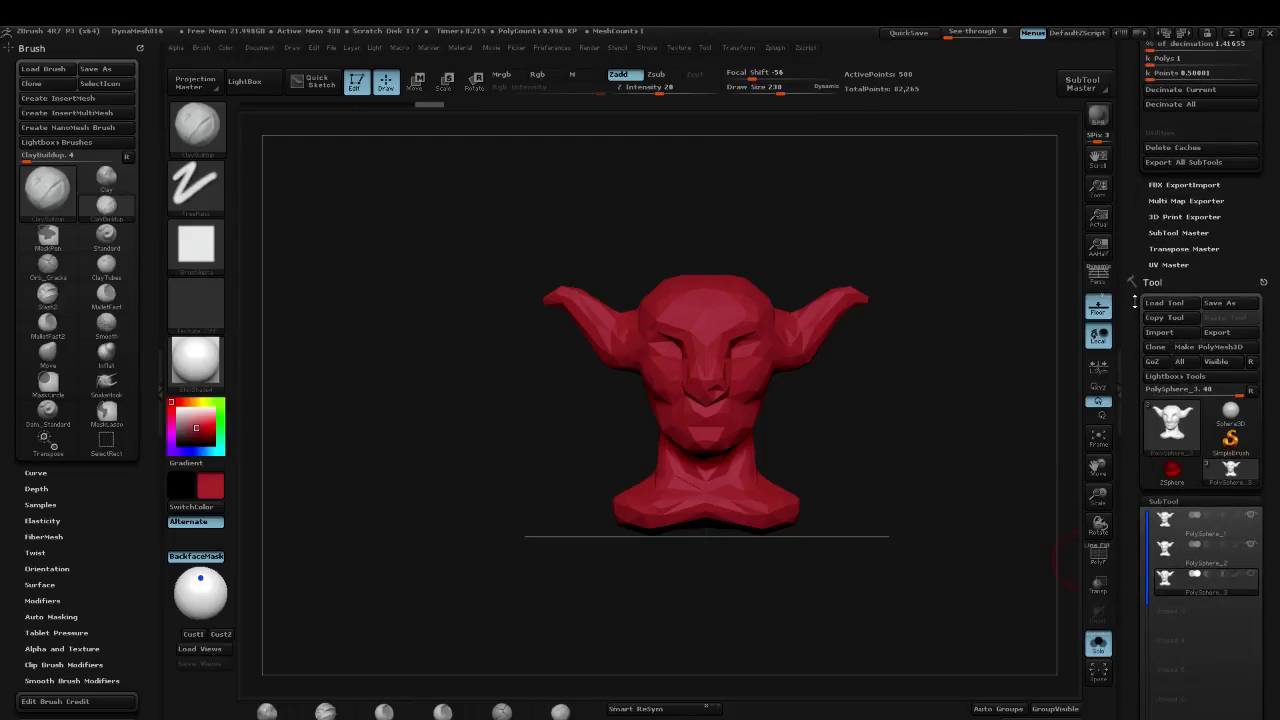
left_click(1162, 333)
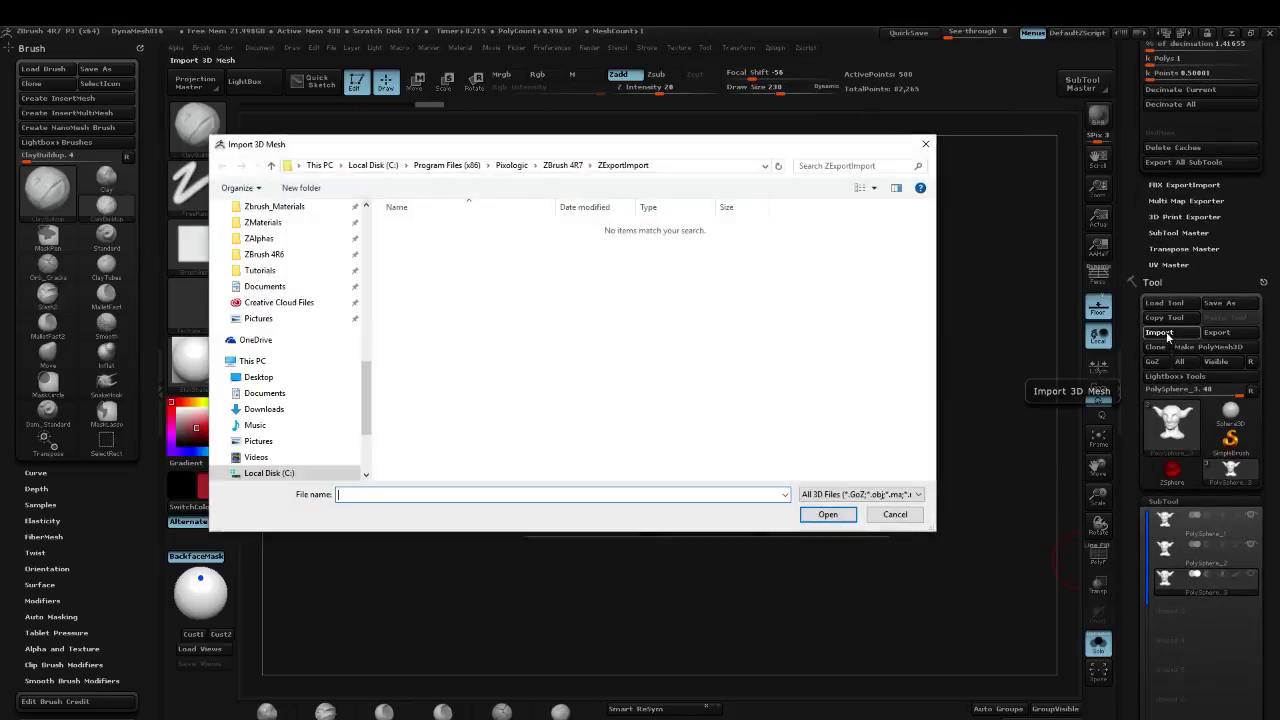
scroll(290, 380, "up", 5)
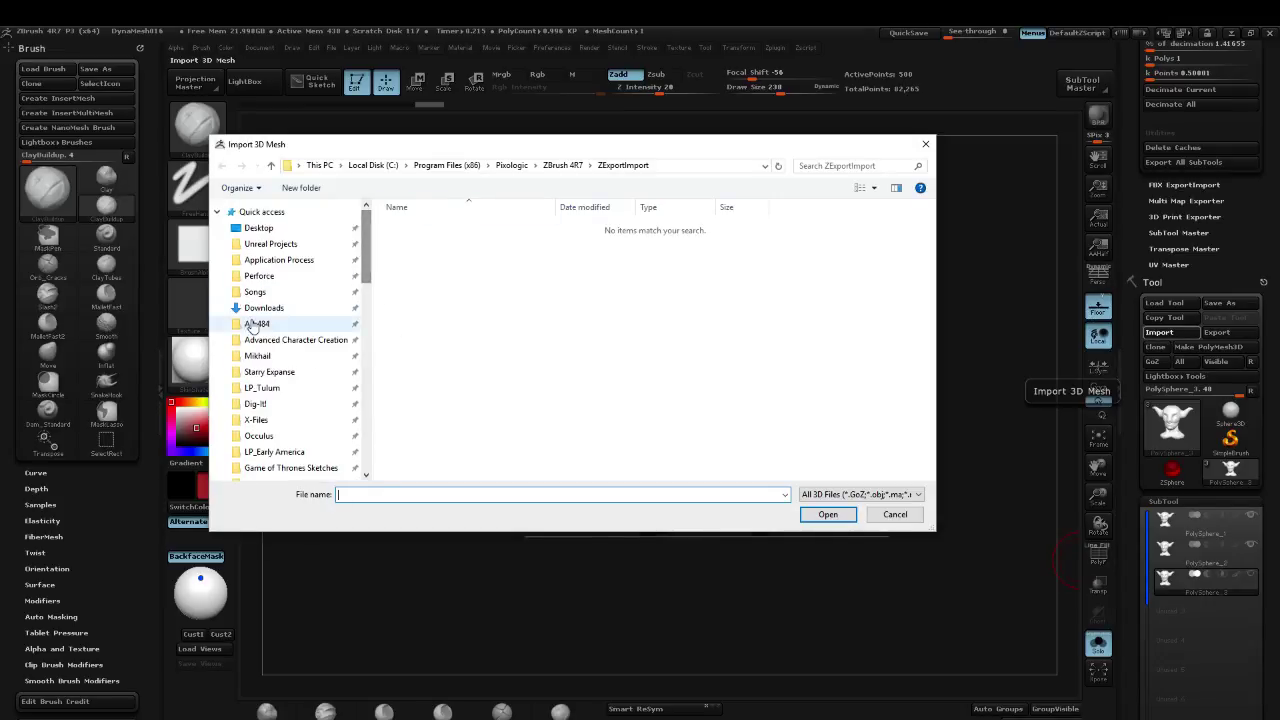
left_click(257, 323)
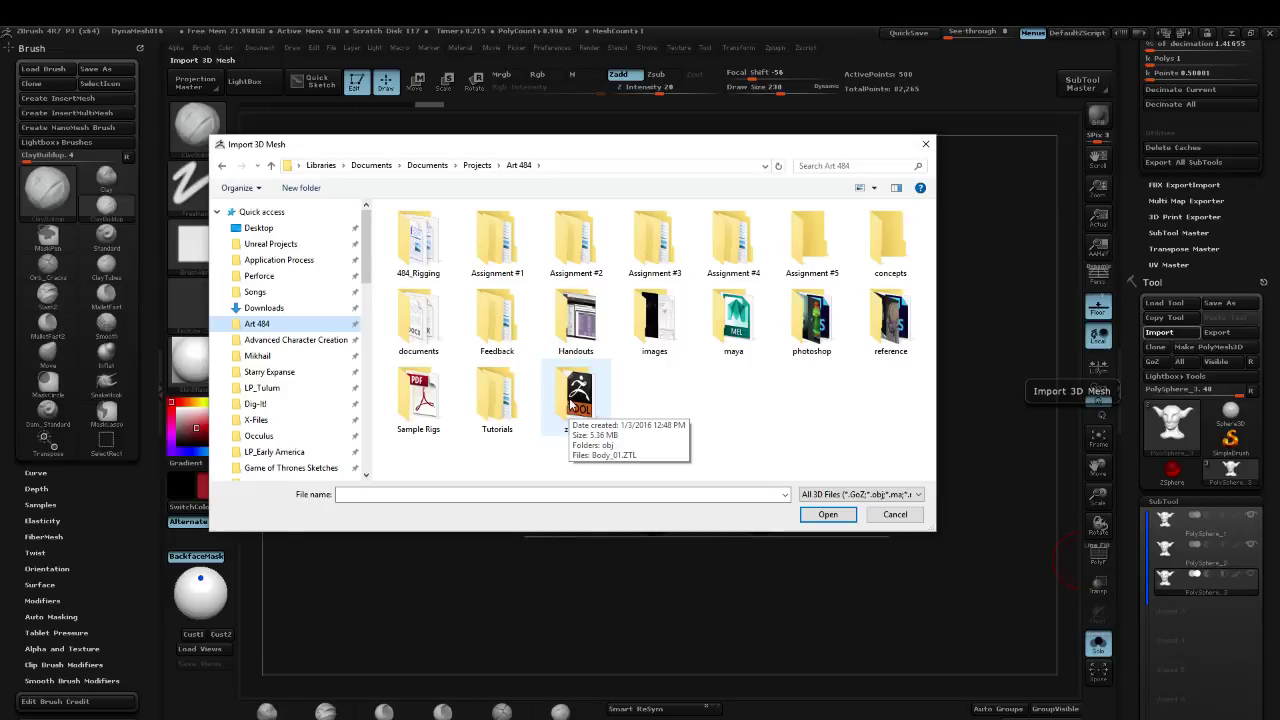
double_click(738, 328)
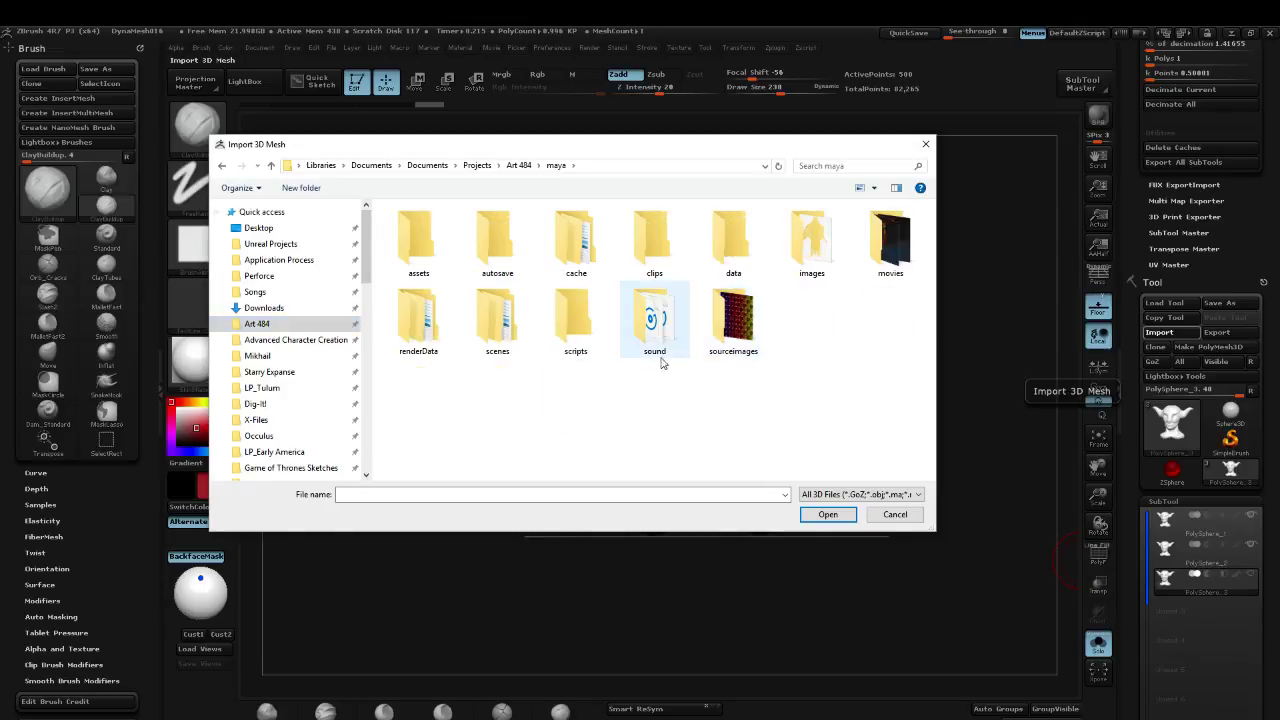
double_click(497, 320)
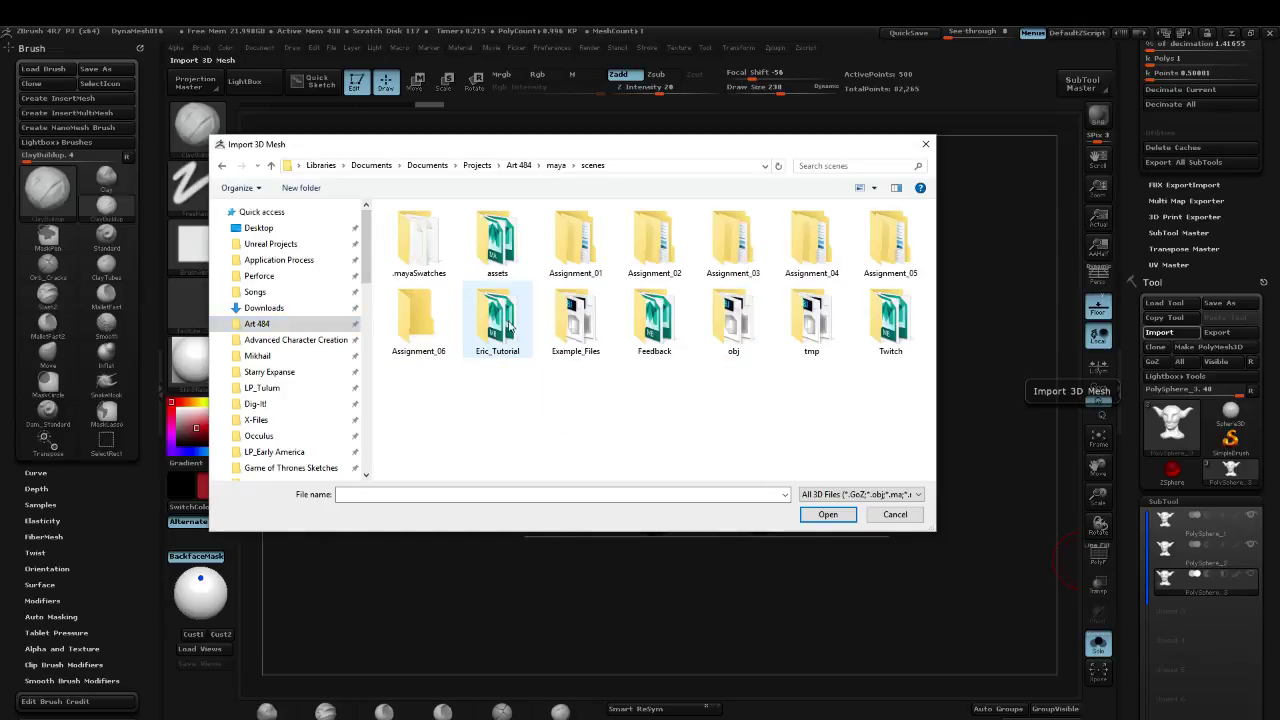
double_click(579, 330)
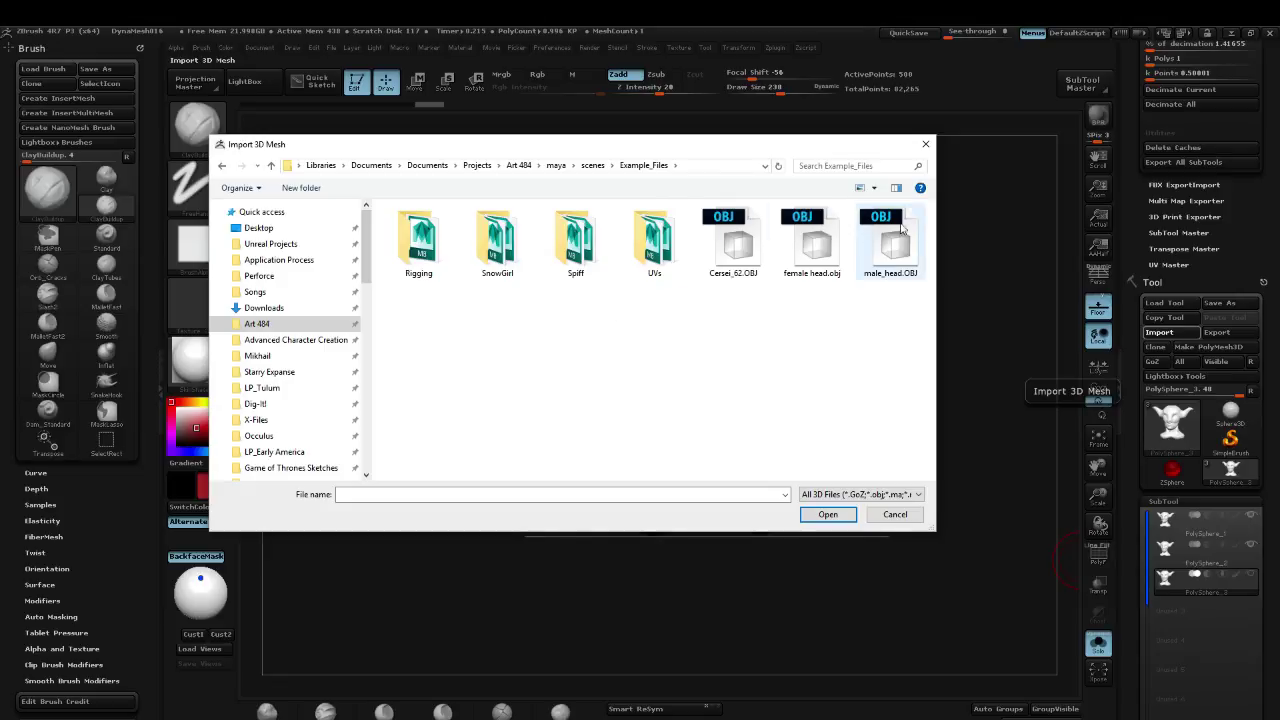
left_click(812, 248)
double_click(813, 249)
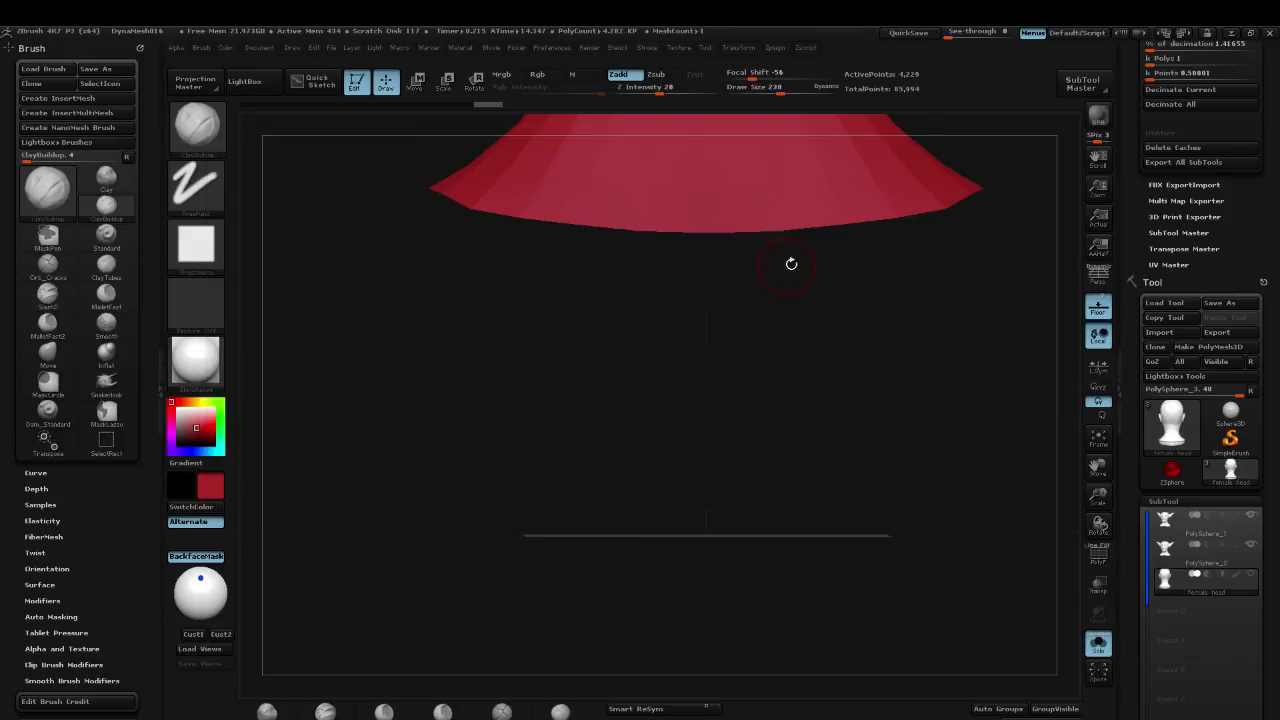
Step: Bring the whole imported female head into view from the front and toggle its polyframe to examine the topology
left_click_drag(789, 266, 846, 236)
left_click_drag(960, 360, 902, 381)
key("shift+f")
key("shift+f")
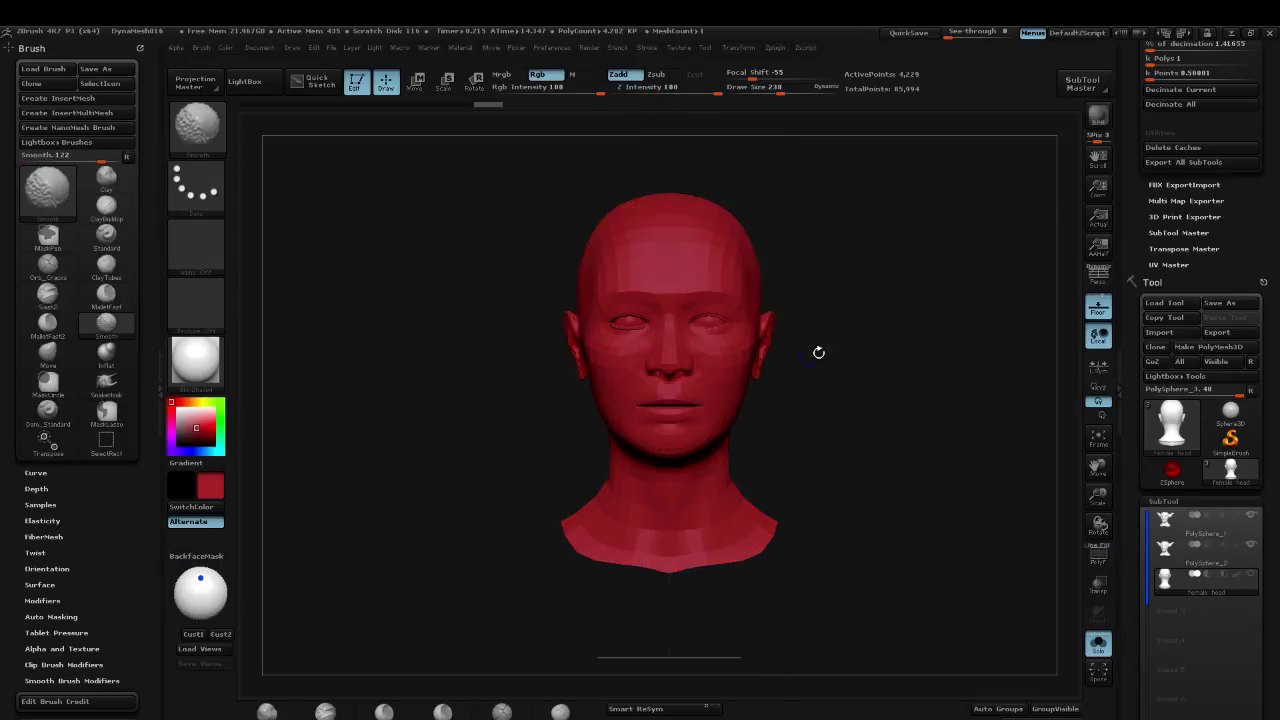
key("shift+f")
key("shift+f")
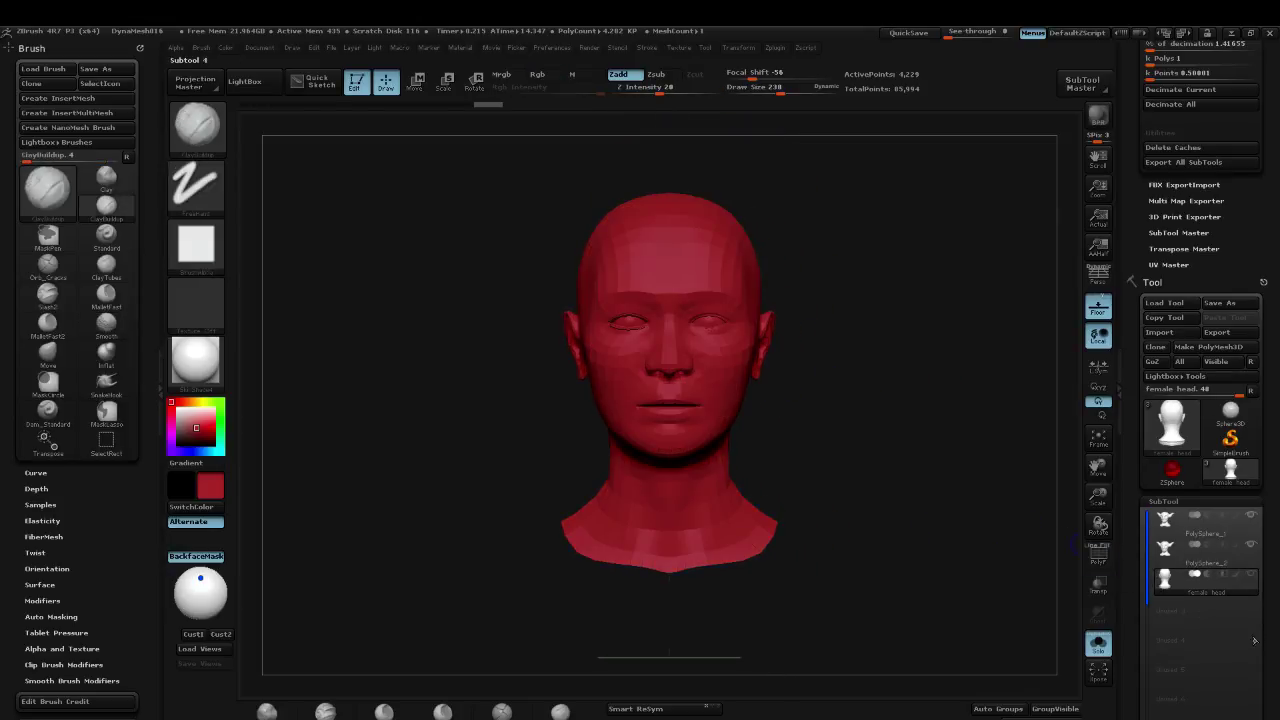
Step: Split the female head into separate subtools by polygroup, accepting the non-undoable operation, and frame the main head mesh
scroll(1267, 627, "down", 5)
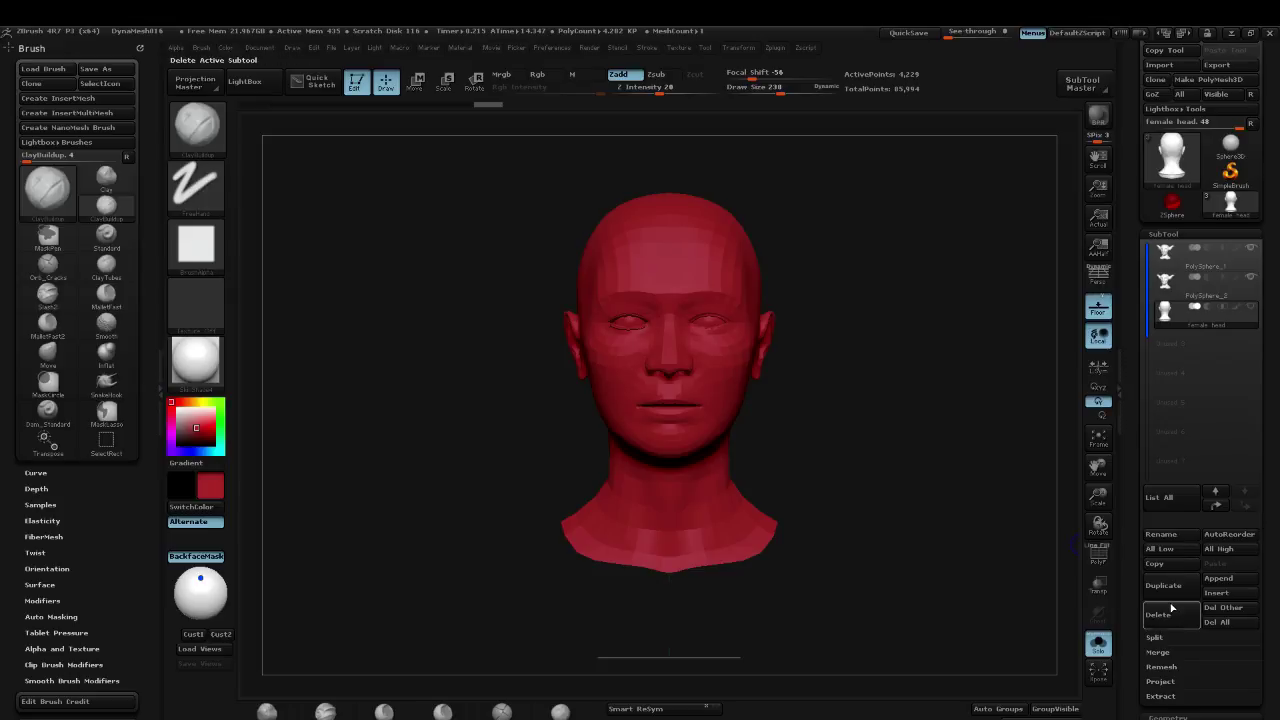
left_click(1231, 652)
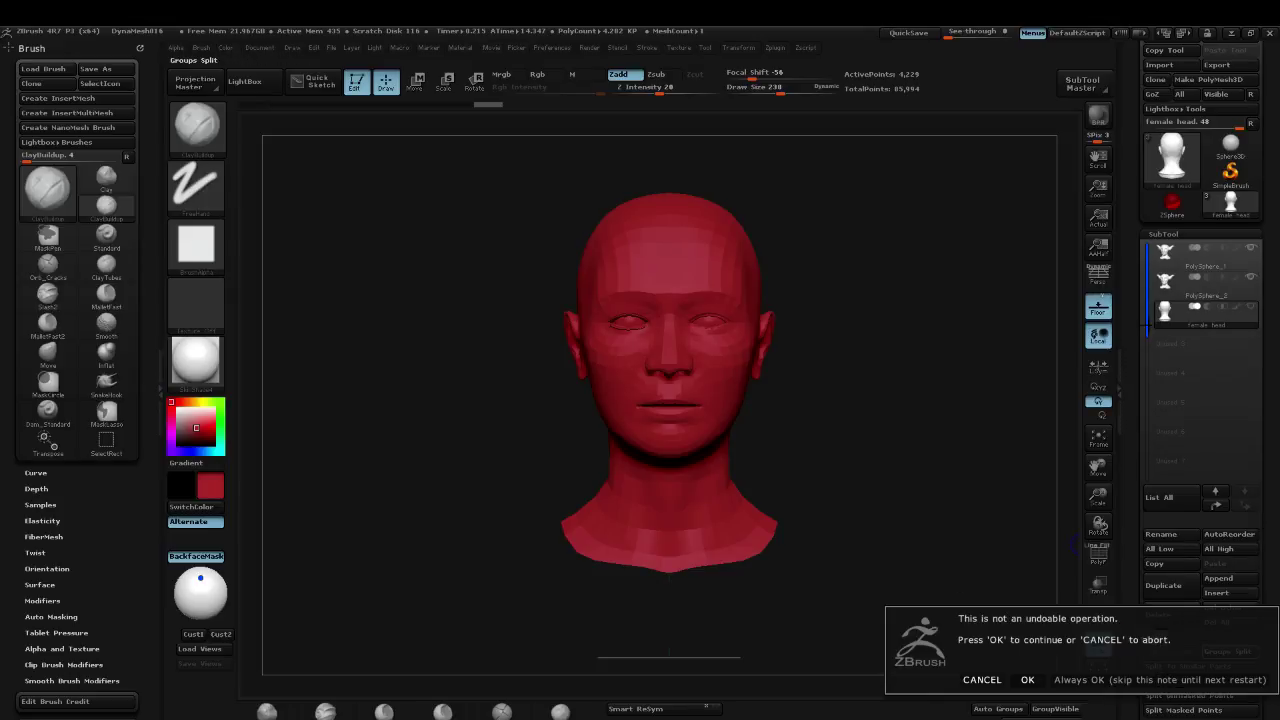
left_click(1027, 679)
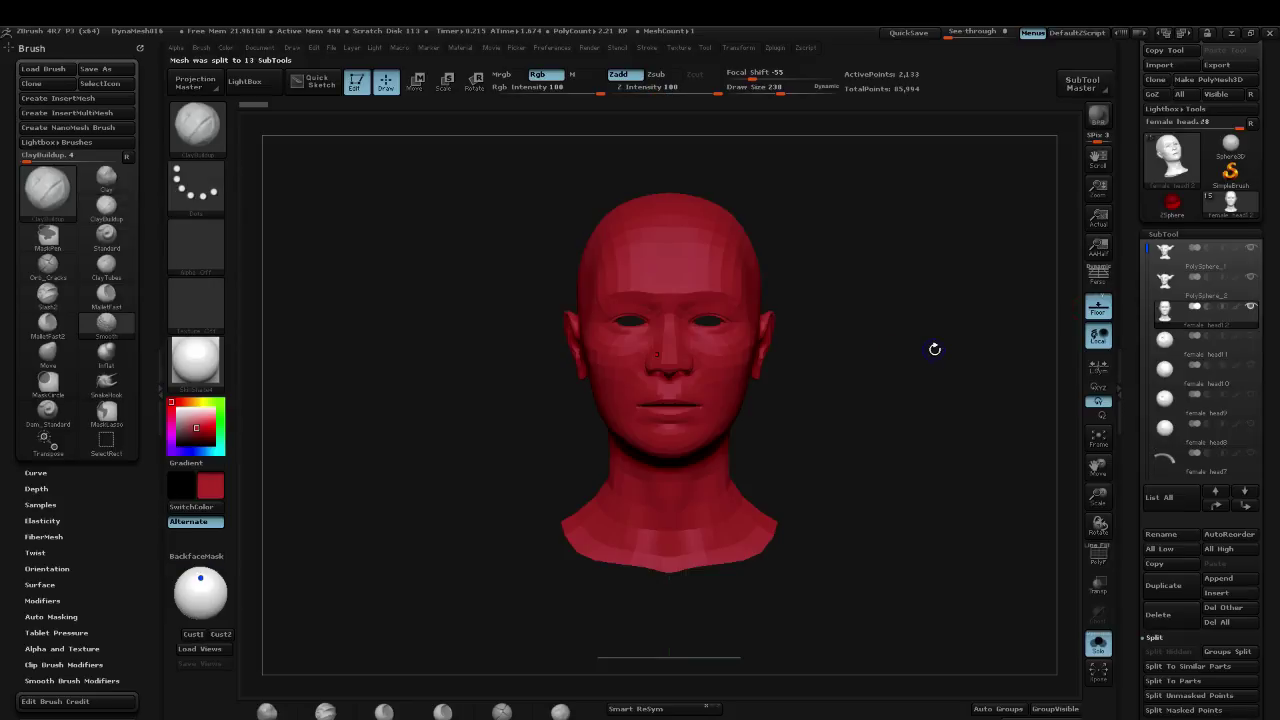
key("shift+f")
key("shift+f")
key("f")
Step: Morph the head into its flat UV layout with the polyframe shown to examine the shells, and restore the 3D shape
left_click_drag(1265, 539, 1277, 374)
mouse_move(1257, 545)
left_mouse_down()
mouse_move(1252, 447)
mouse_move(1229, 469)
mouse_move(1227, 429)
left_mouse_up()
left_click(1231, 510, "shift")
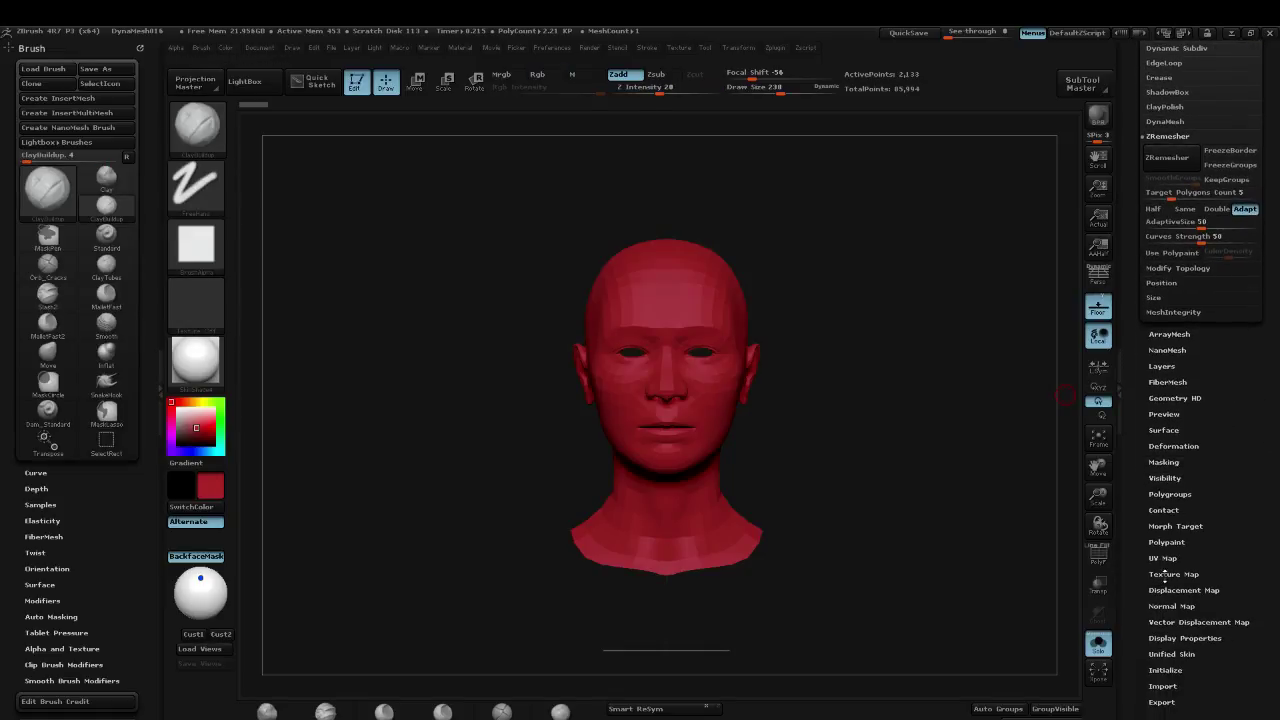
left_click(1181, 554, "shift")
left_click_drag(1237, 516, 1200, 400)
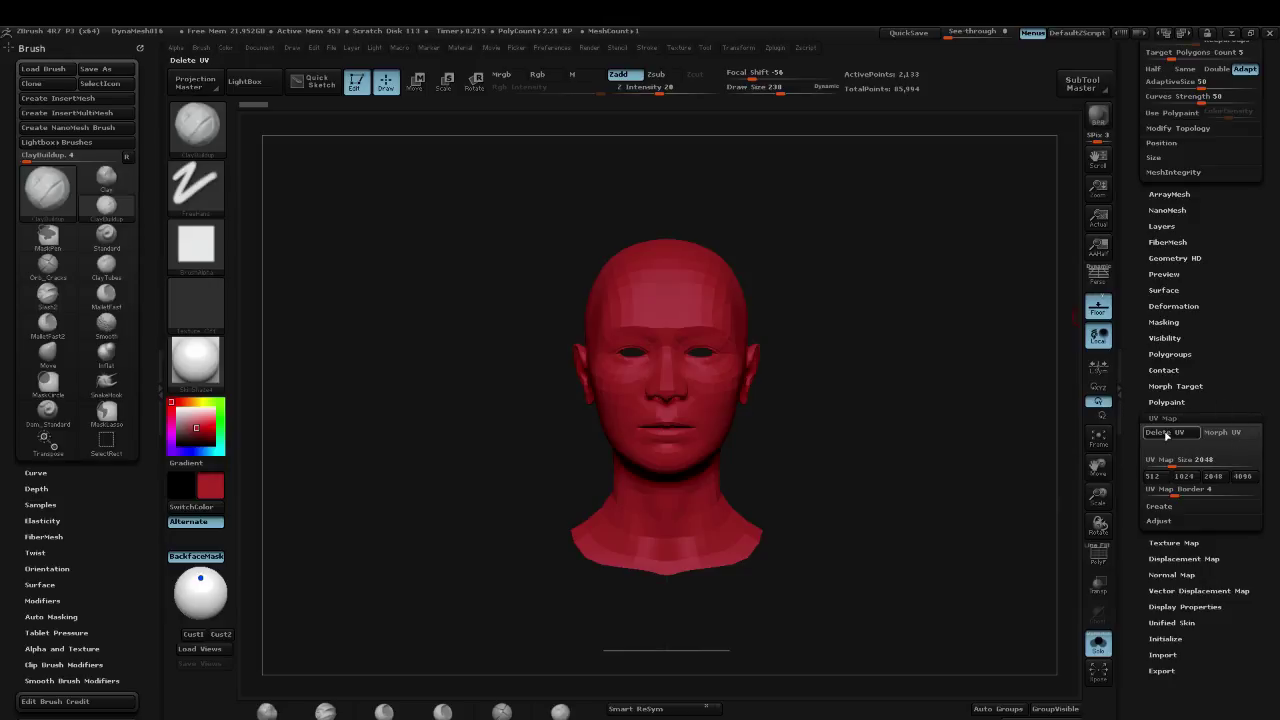
left_click(1229, 435)
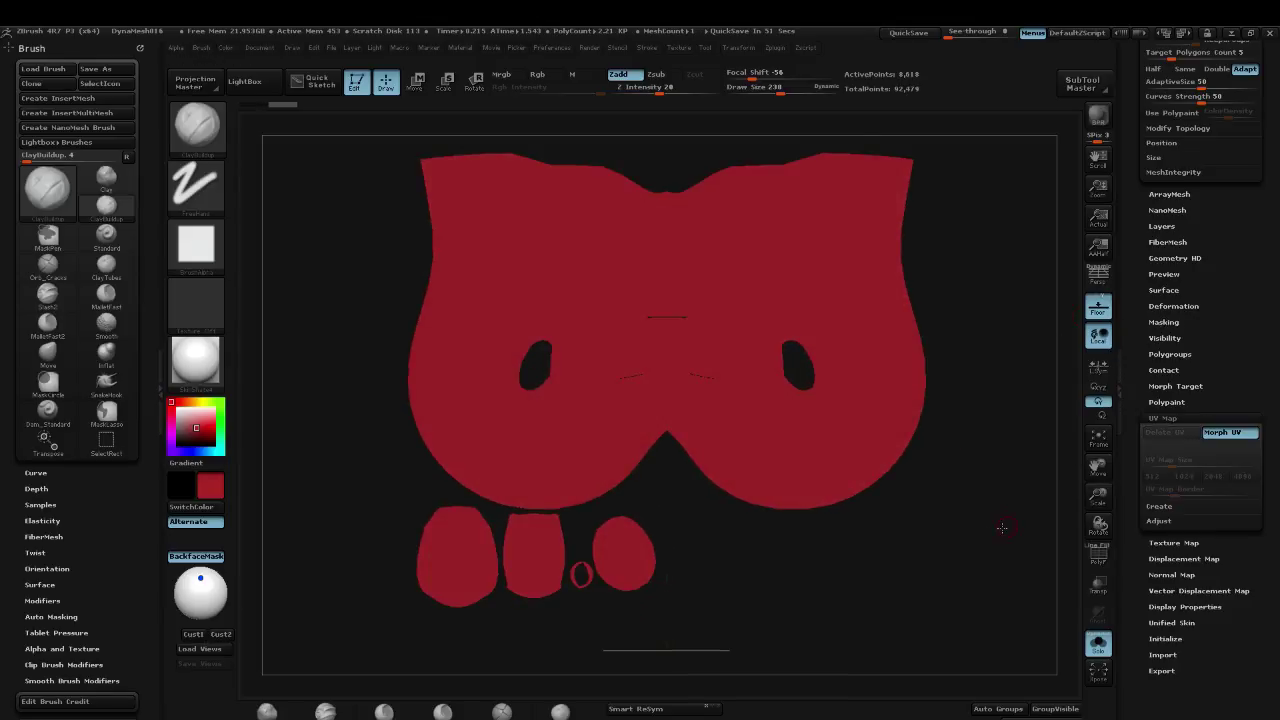
key("shift+f")
mouse_move(975, 528)
left_mouse_down()
mouse_move(887, 533)
mouse_move(955, 530)
mouse_move(942, 528)
mouse_move(950, 540)
mouse_move(800, 532)
left_mouse_up()
left_click(1232, 434)
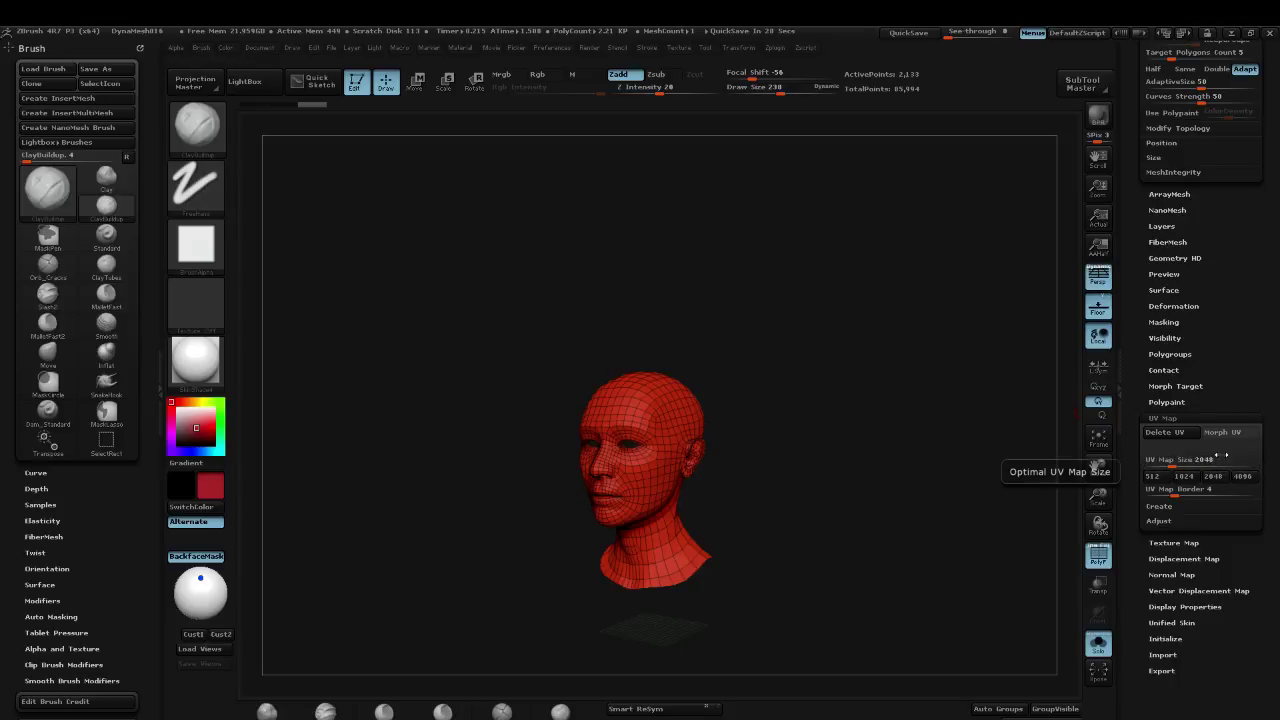
Step: Collapse the Decimation Master options and open the Multi Map Exporter to review its map types and size settings
scroll(1264, 249, "up", 5)
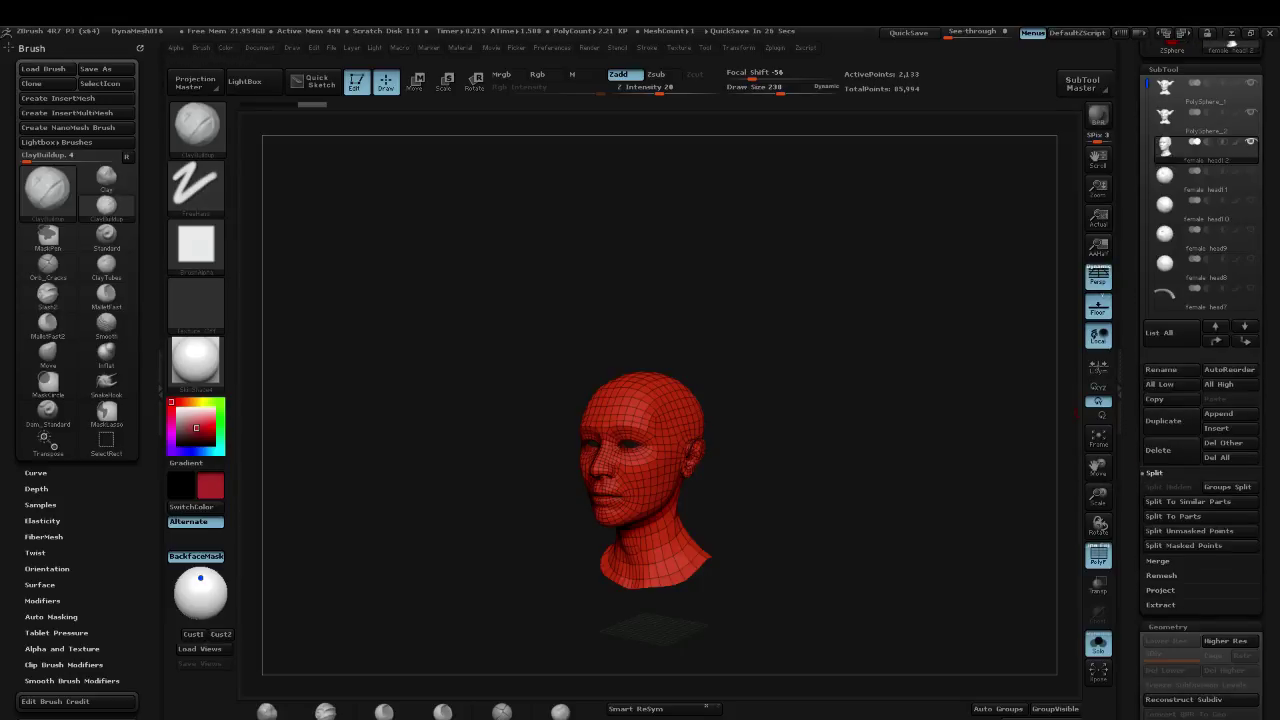
scroll(1268, 143, "up", 10)
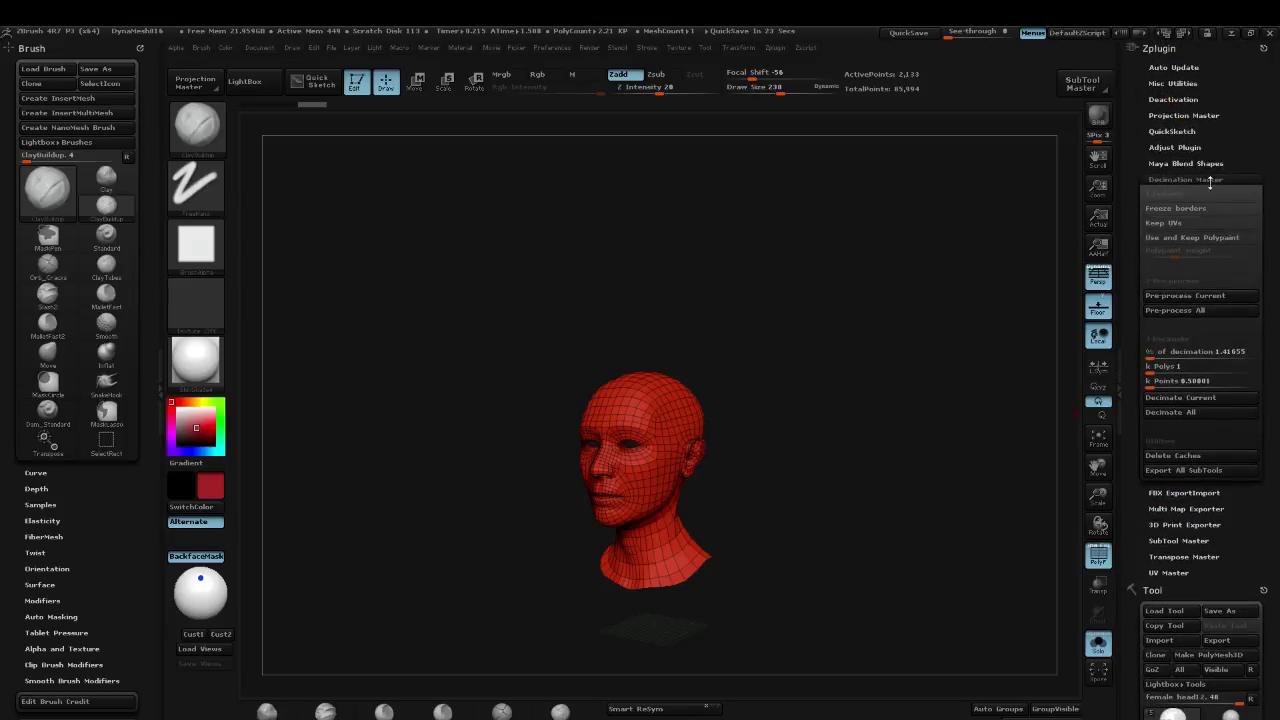
left_click(1203, 180)
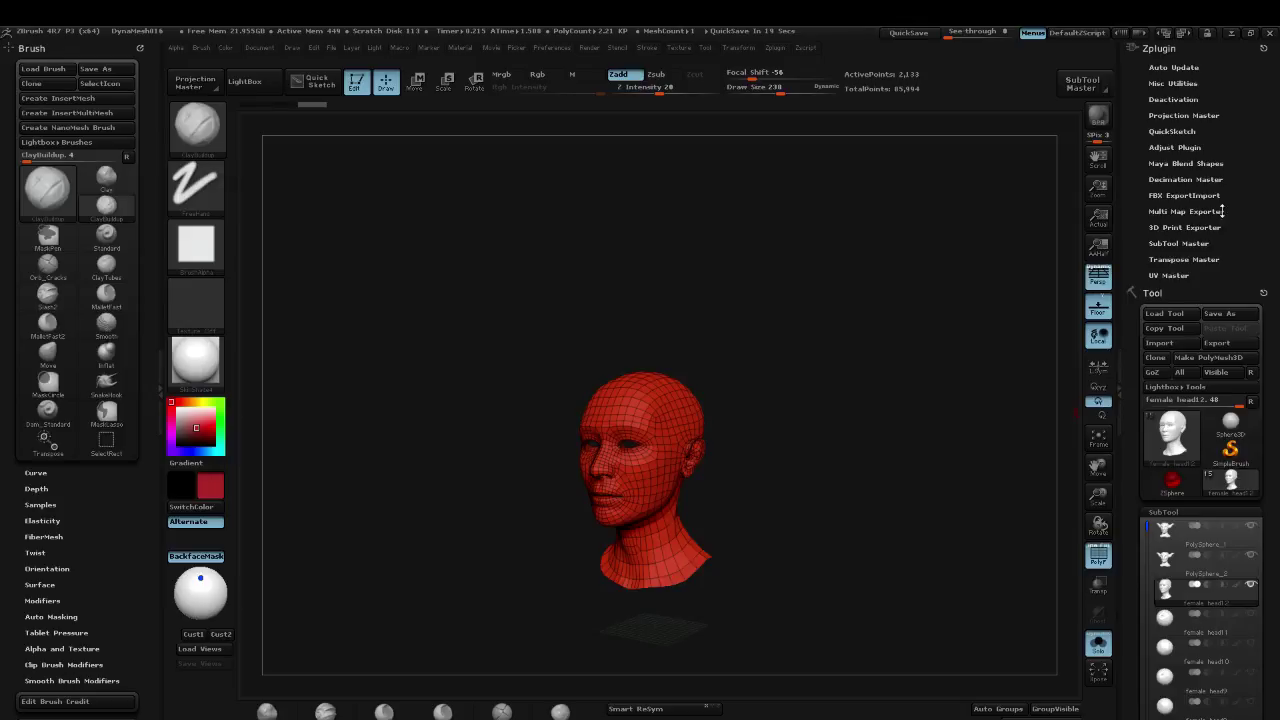
left_click(1212, 213)
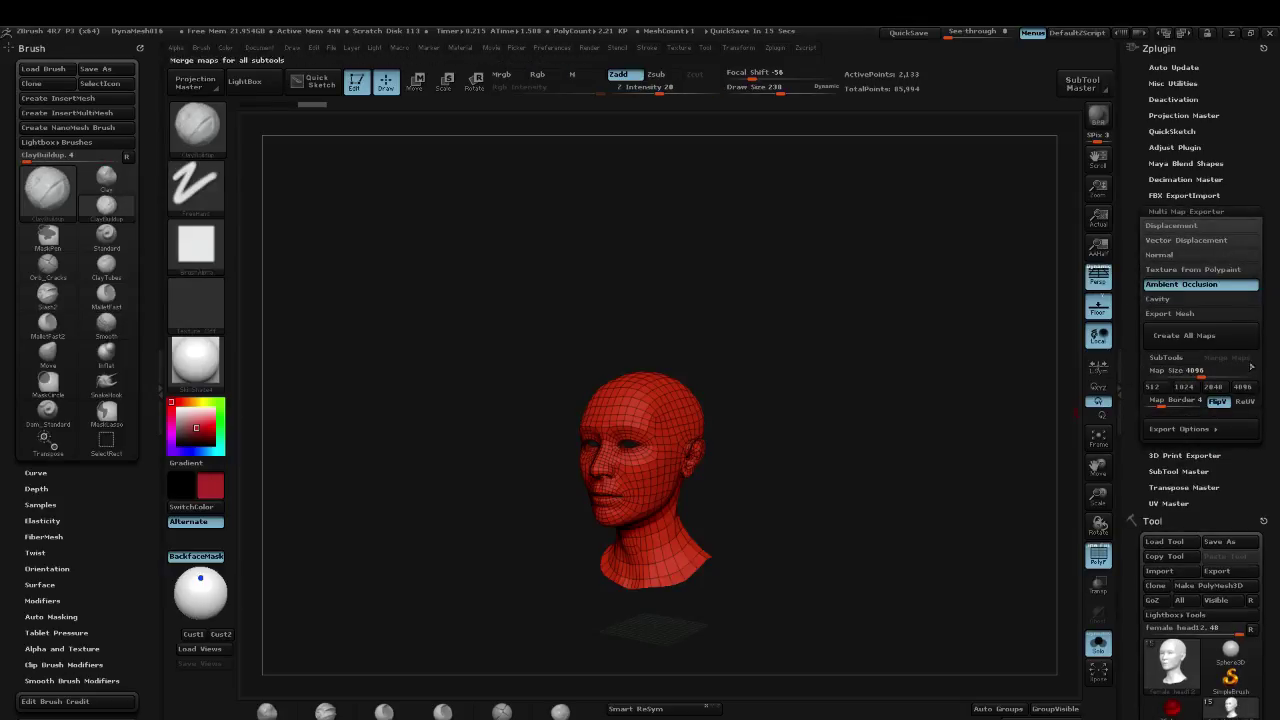
scroll(1268, 424, "down", 3)
scroll(1262, 487, "up", 3)
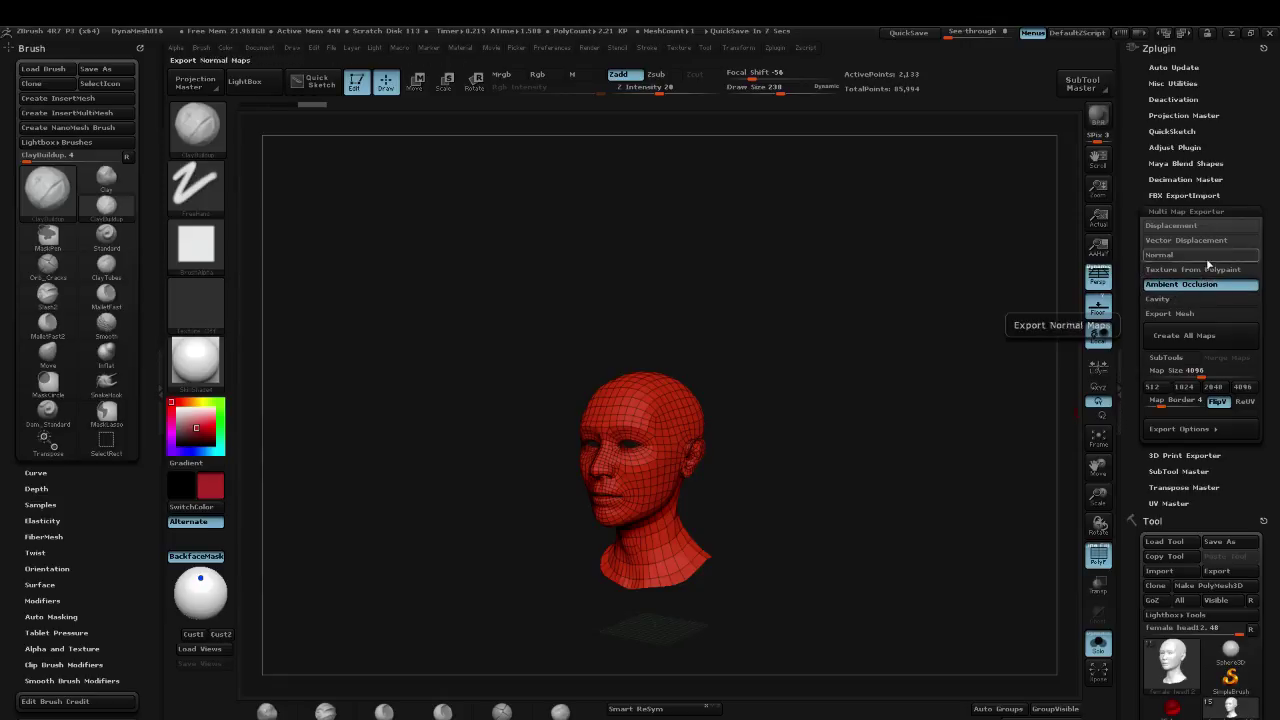
Step: Turn the female head toward the front and delete its UV map
scroll(1270, 470, "down", 10)
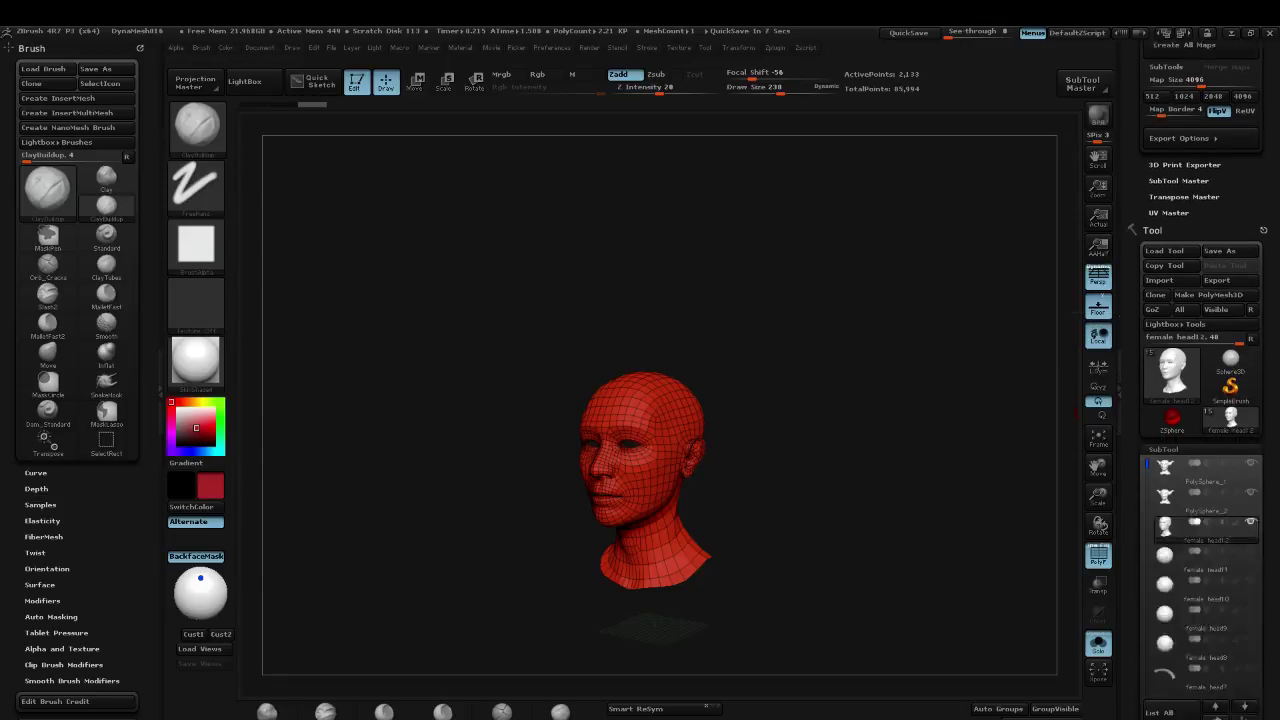
scroll(1270, 238, "down", 3)
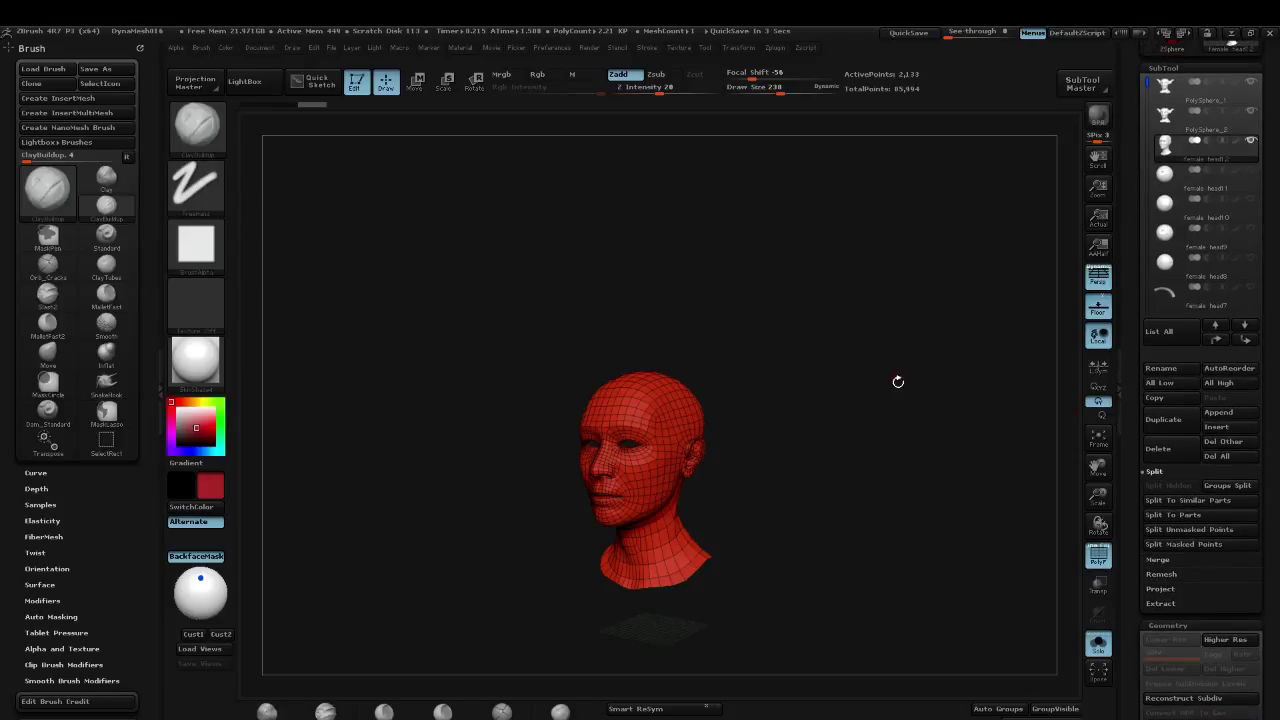
left_click_drag(897, 380, 805, 398, "shift")
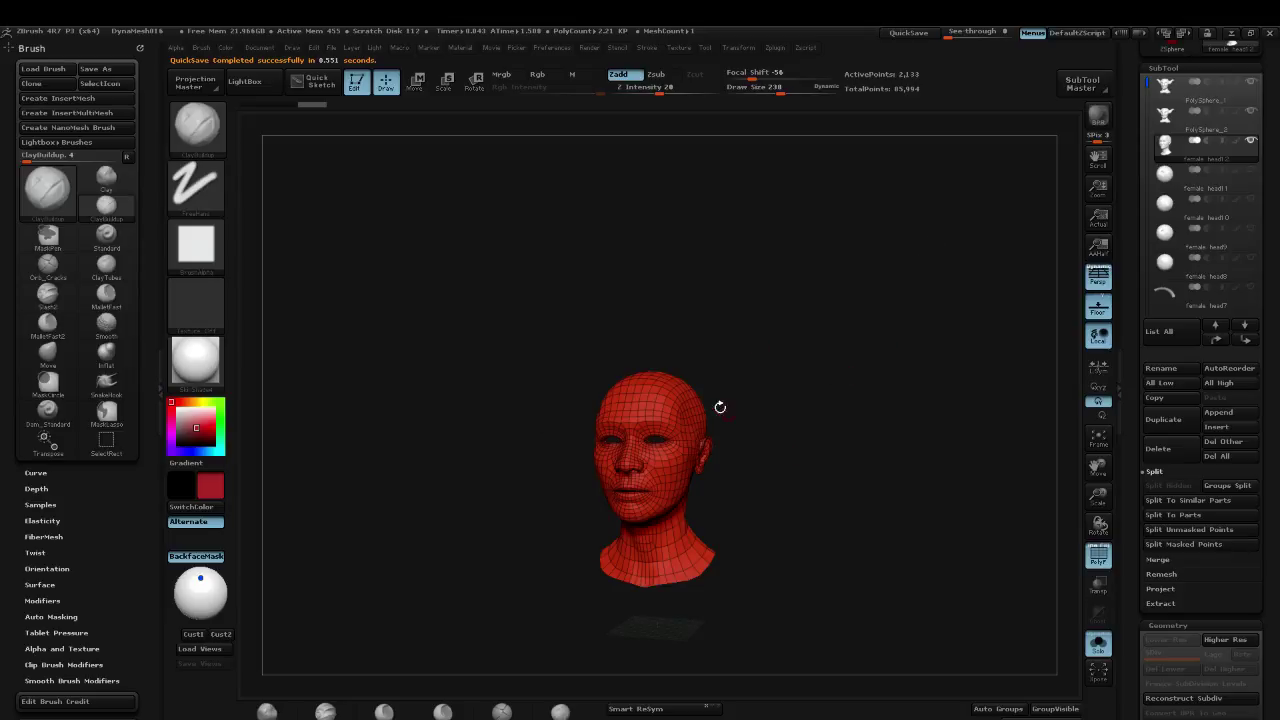
scroll(1272, 146, "up", 1)
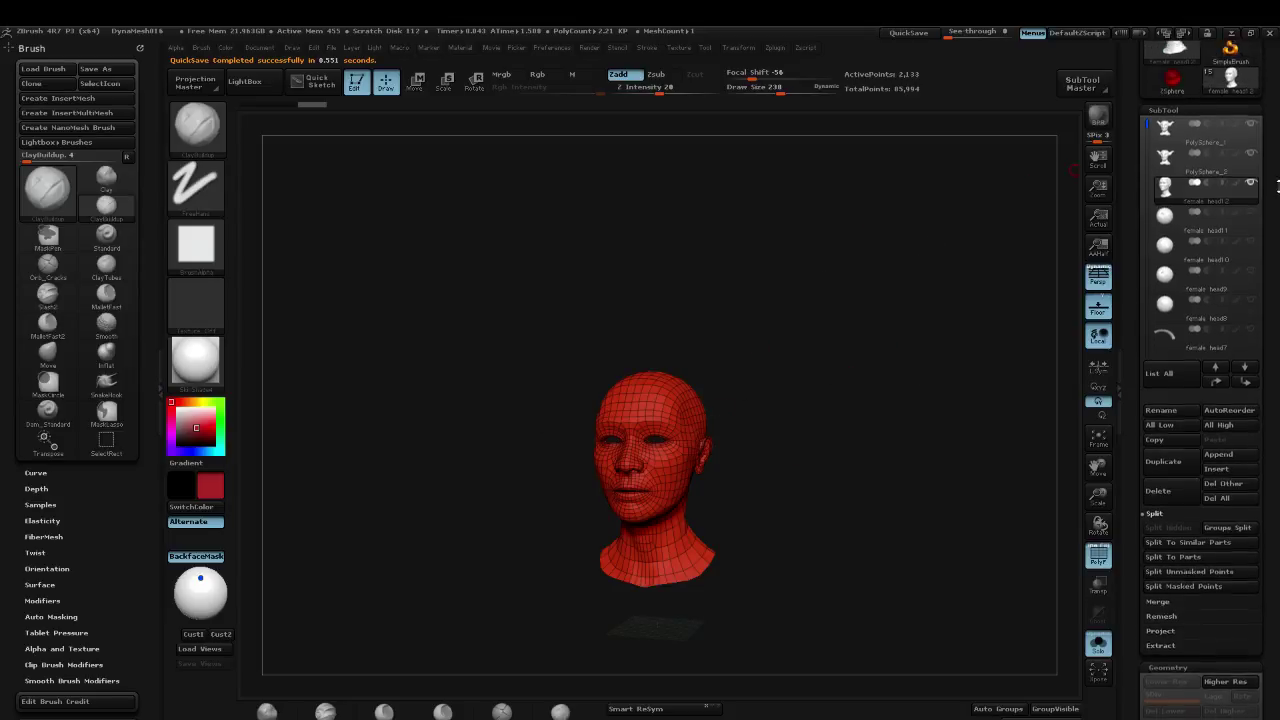
left_click_drag(1268, 535, 1258, 373)
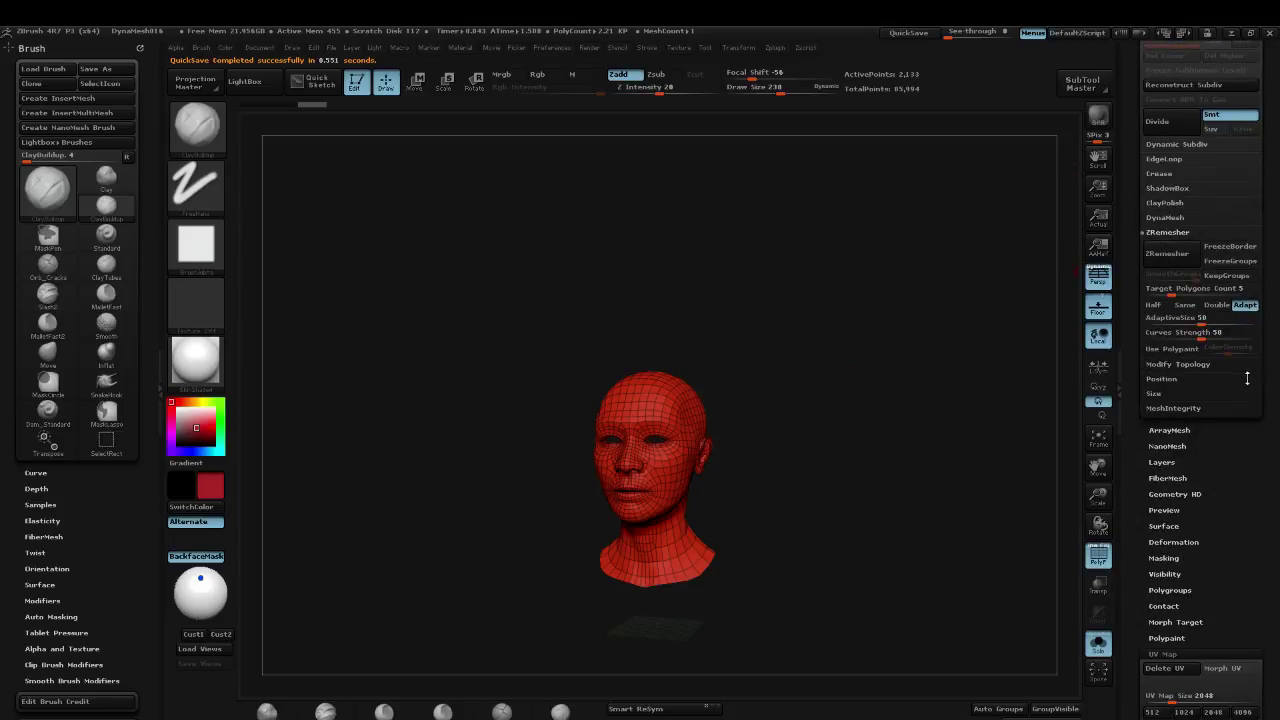
left_click_drag(1216, 545, 1216, 530)
left_click(1172, 636)
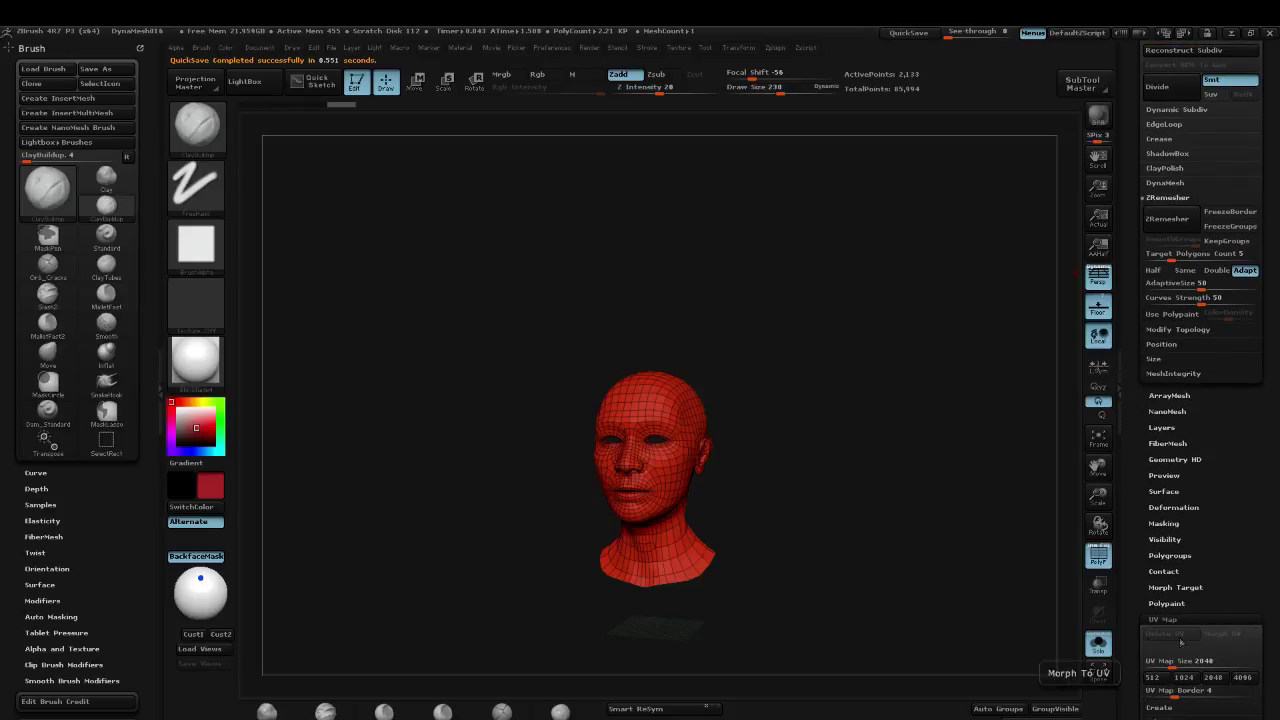
Step: Import female head.obj from the Example_Files folder in place of the active head subtool
scroll(1246, 610, "up", 10)
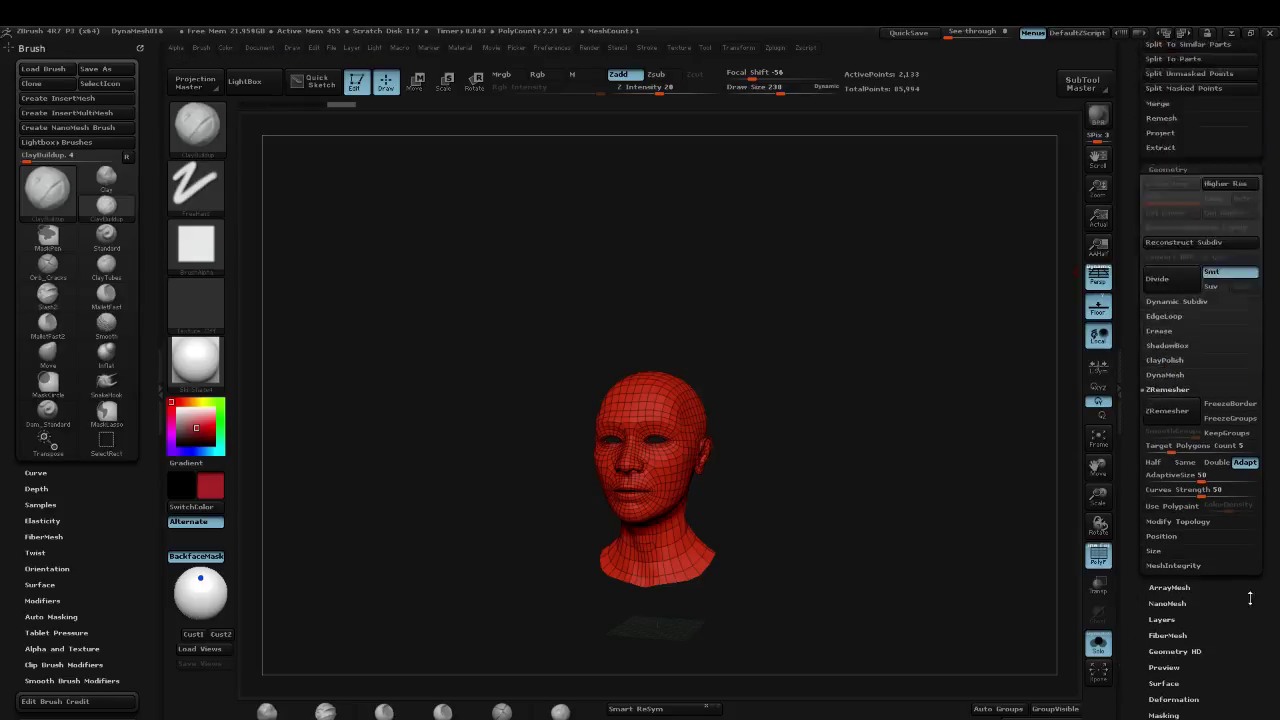
scroll(1241, 185, "up", 6)
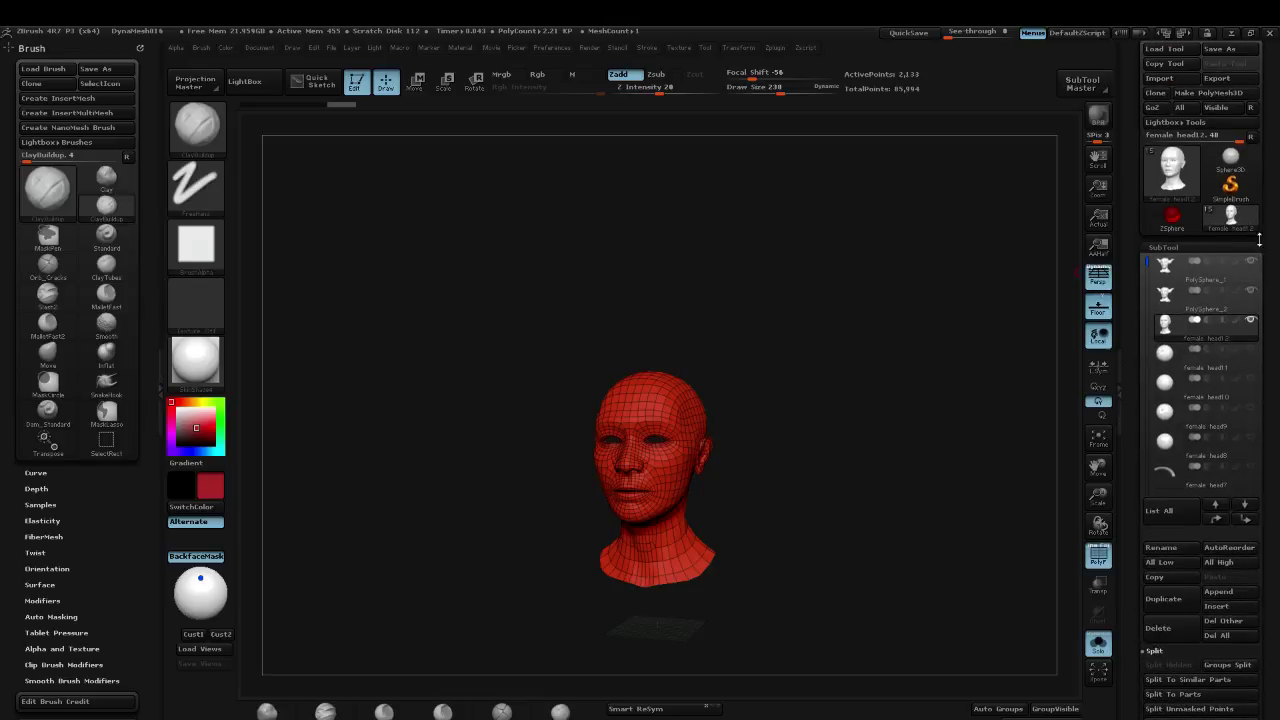
scroll(1180, 65, "up", 1)
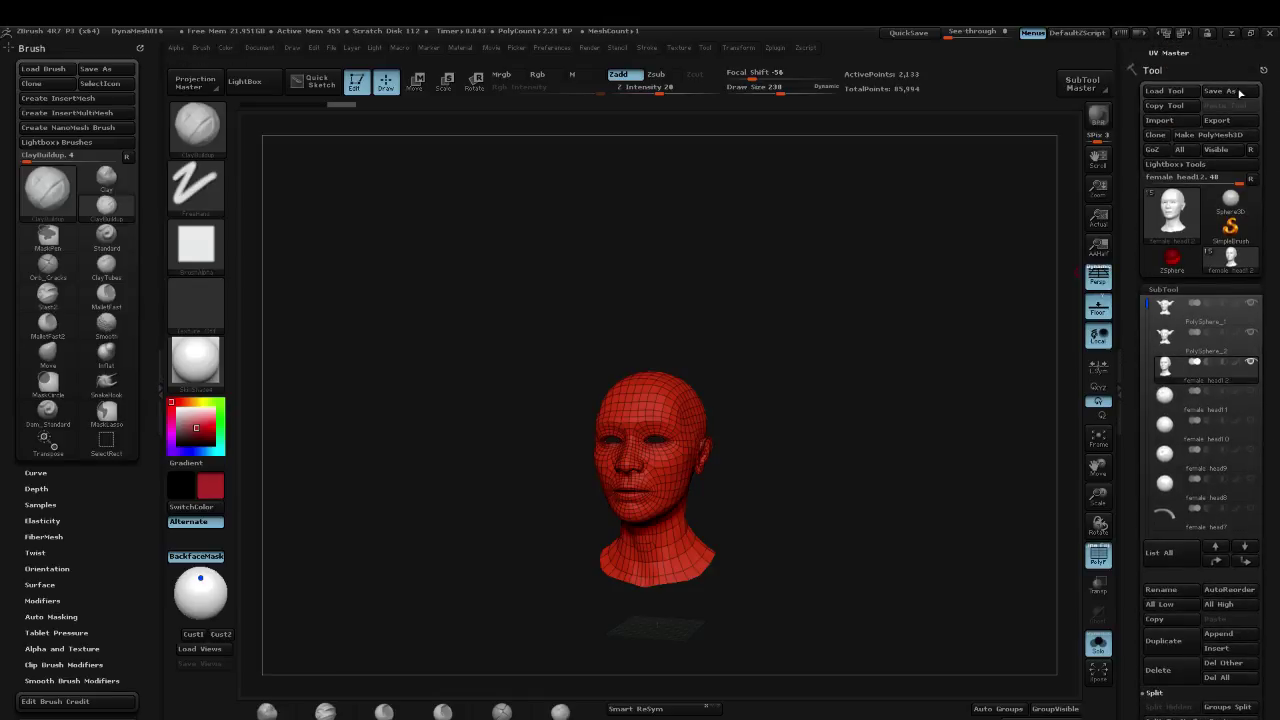
left_click(1168, 121)
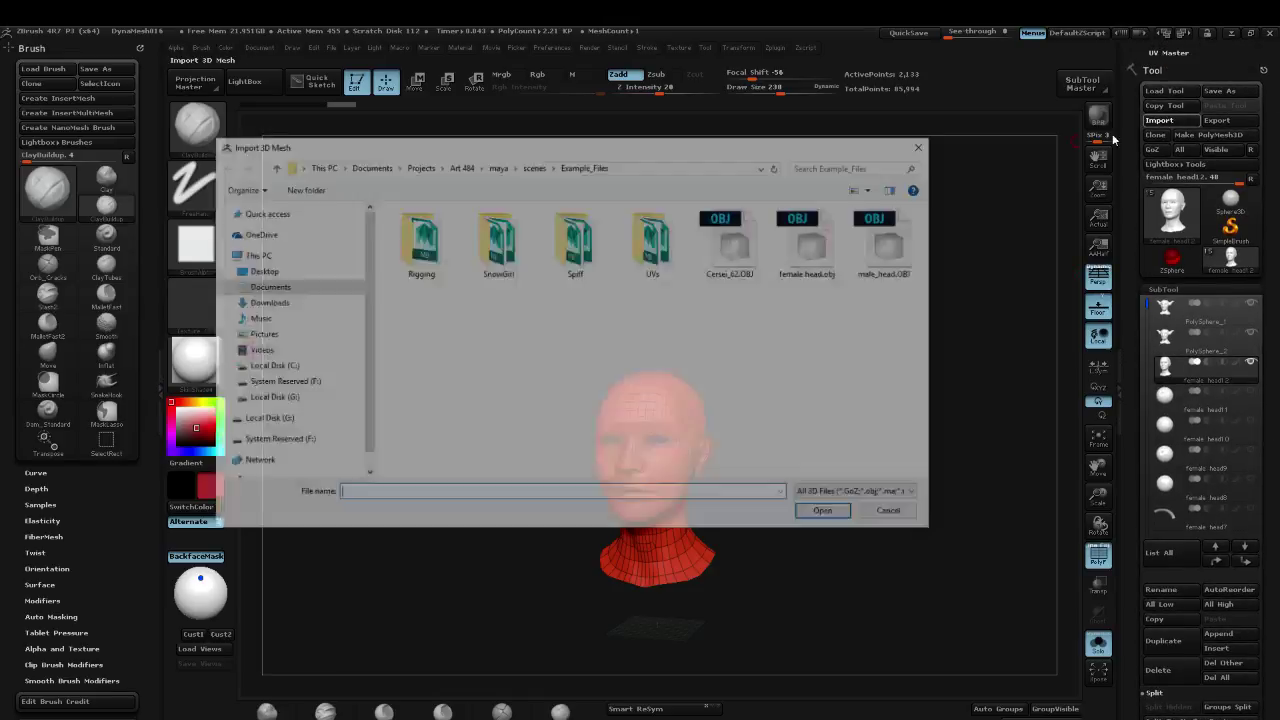
double_click(817, 248)
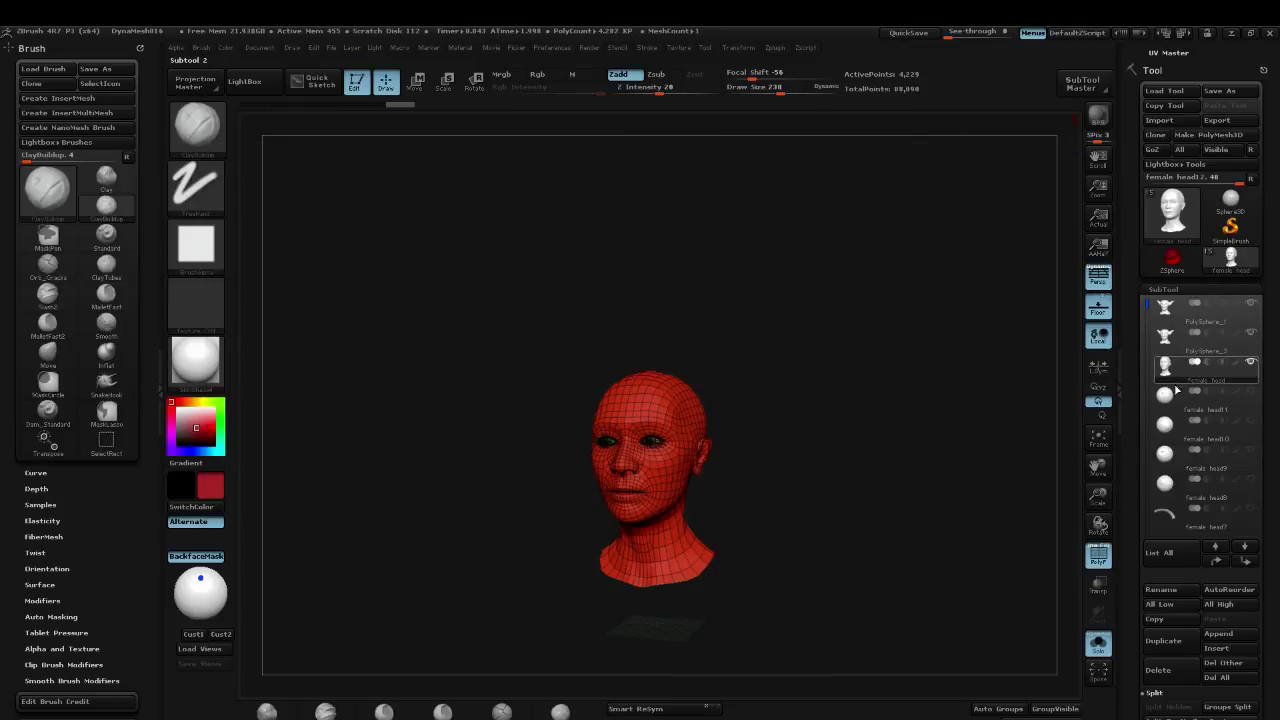
Step: Split the reimported female head into separate subtools by polygroup, accepting the non-undoable operation
left_click_drag(866, 446, 922, 461)
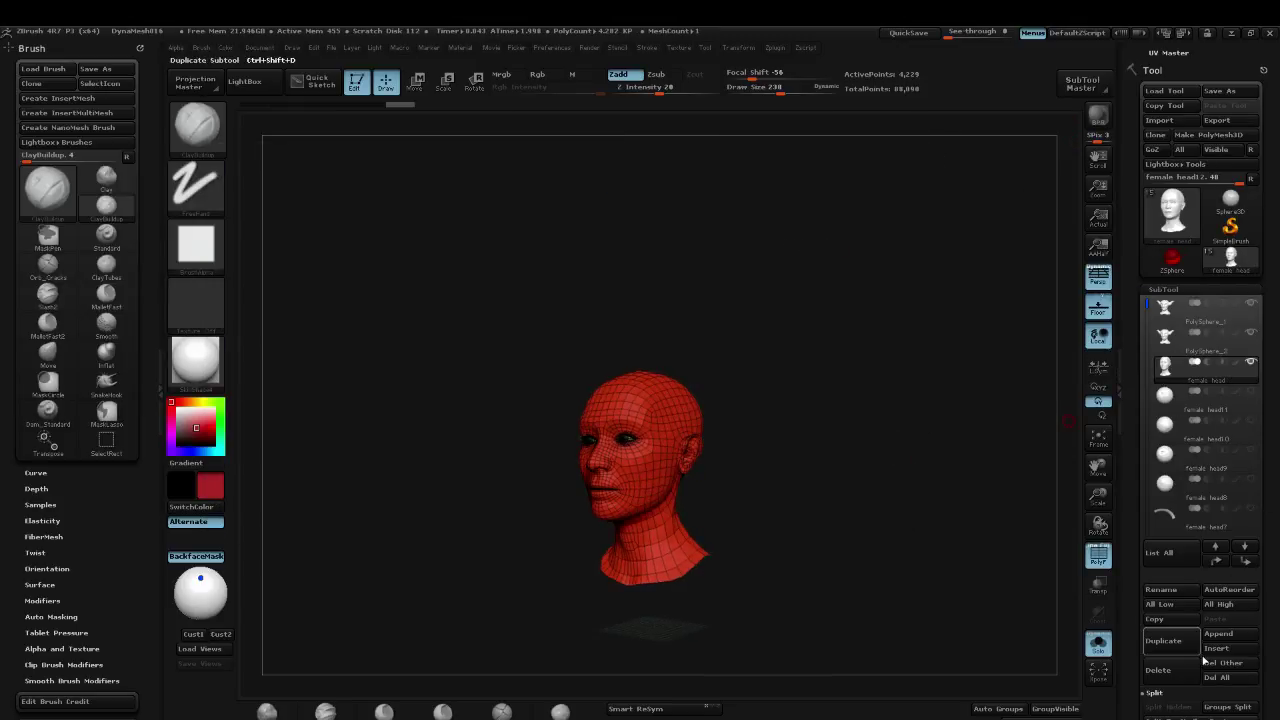
left_click(1228, 707)
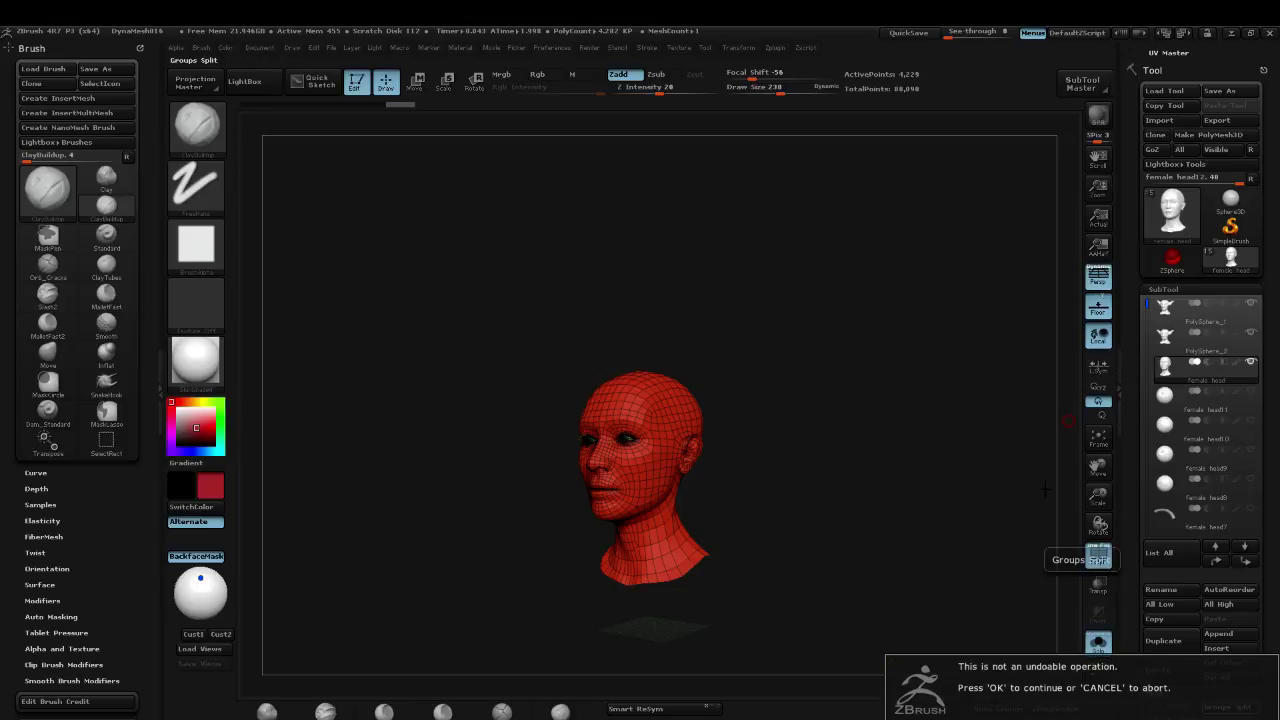
key("Return")
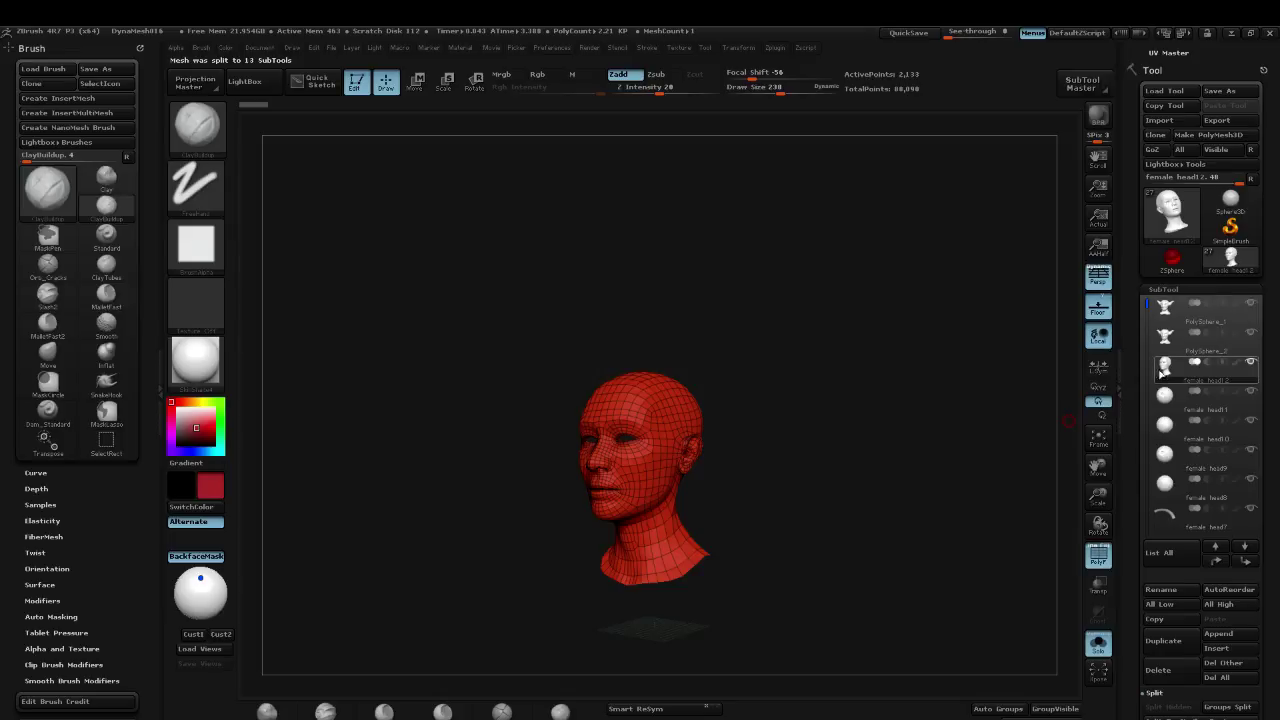
Step: Delete the UV map of the main head mesh and turn the head toward the front
left_click_drag(1266, 630, 1268, 477)
left_click_drag(1273, 539, 1258, 405)
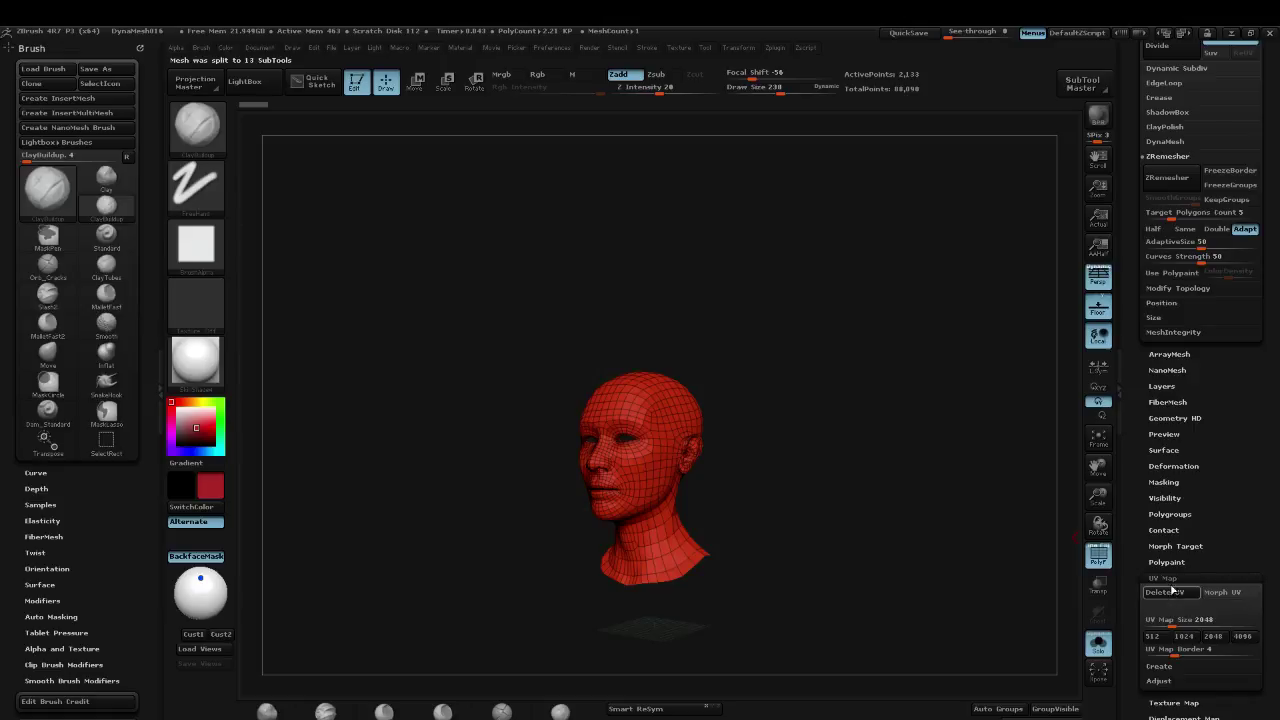
left_click_drag(844, 503, 894, 462)
Step: Unwrap the main head mesh with UV Master, keeping Symmetry on and Polygroups off
left_click_drag(1267, 441, 1270, 472)
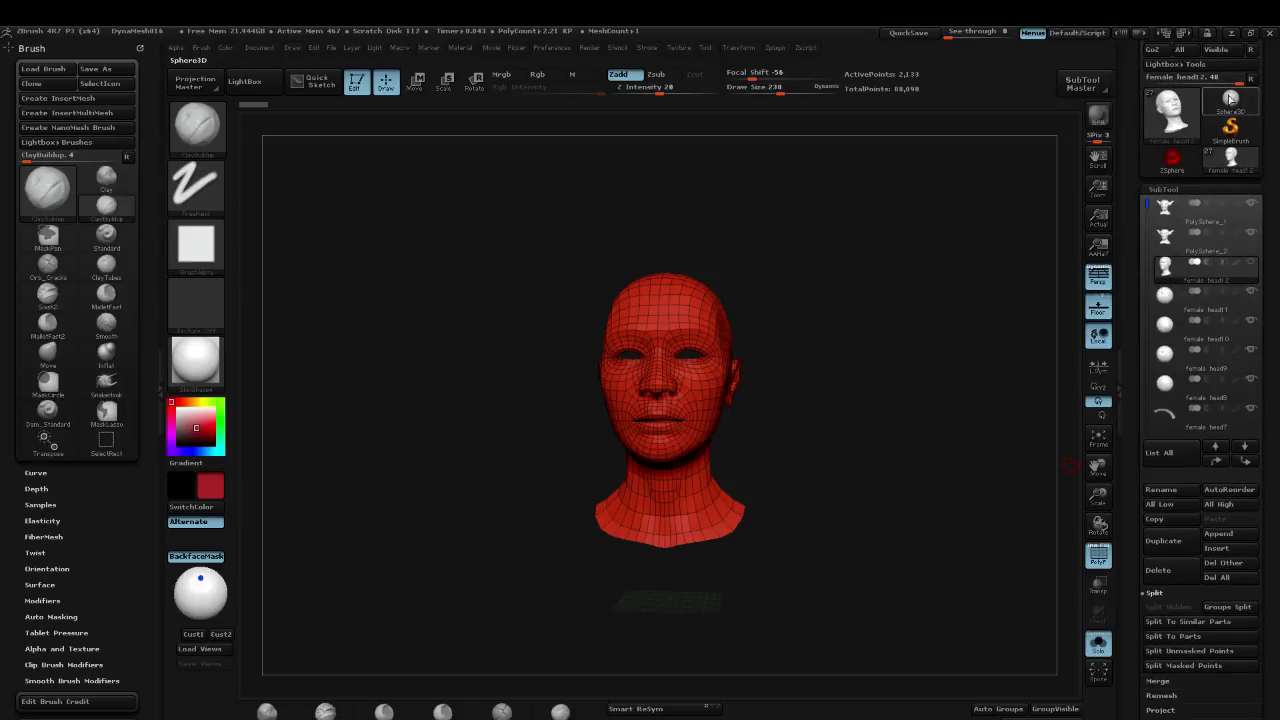
left_click_drag(1271, 104, 1268, 480)
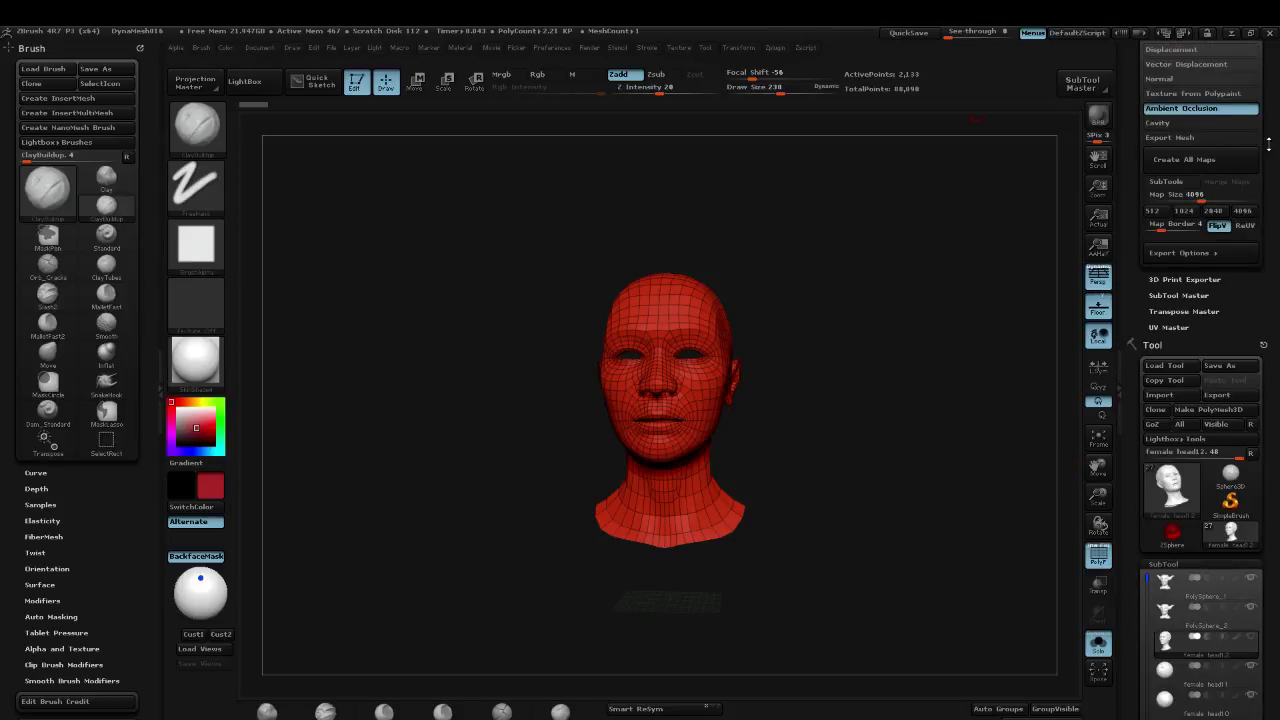
scroll(1267, 144, "up", 3)
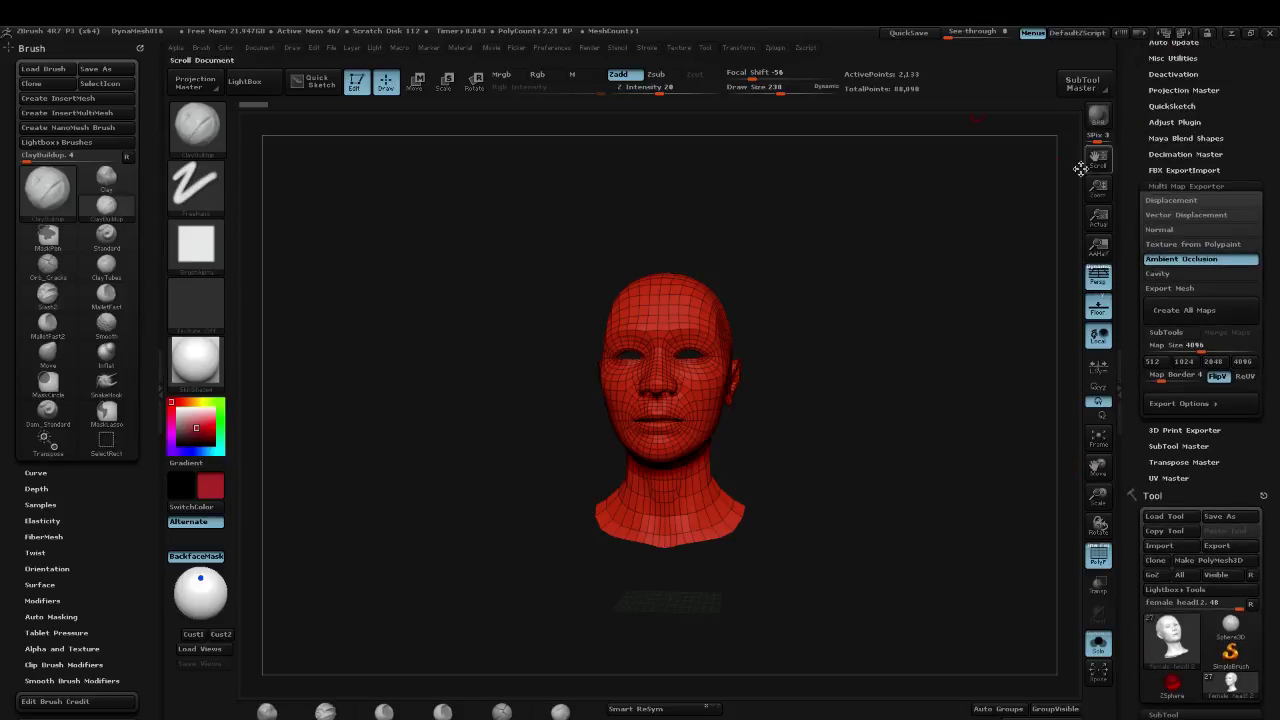
left_click(1168, 478)
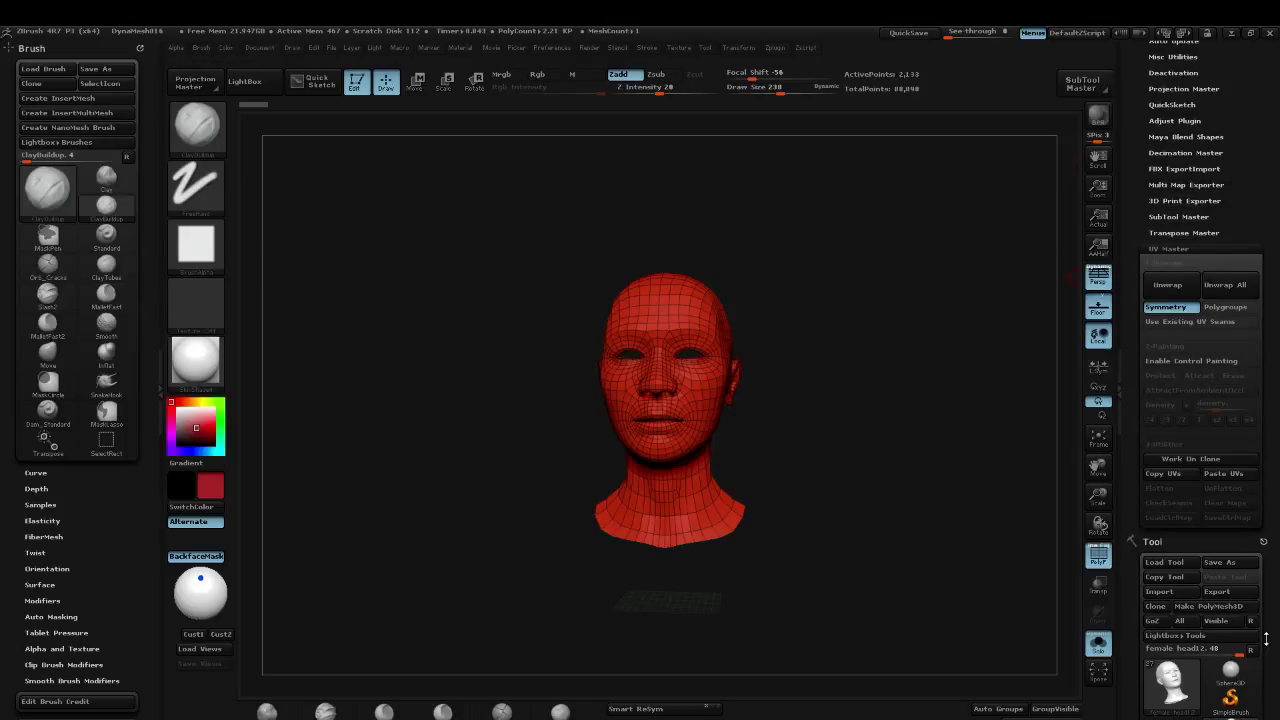
scroll(1230, 390, "down", 10)
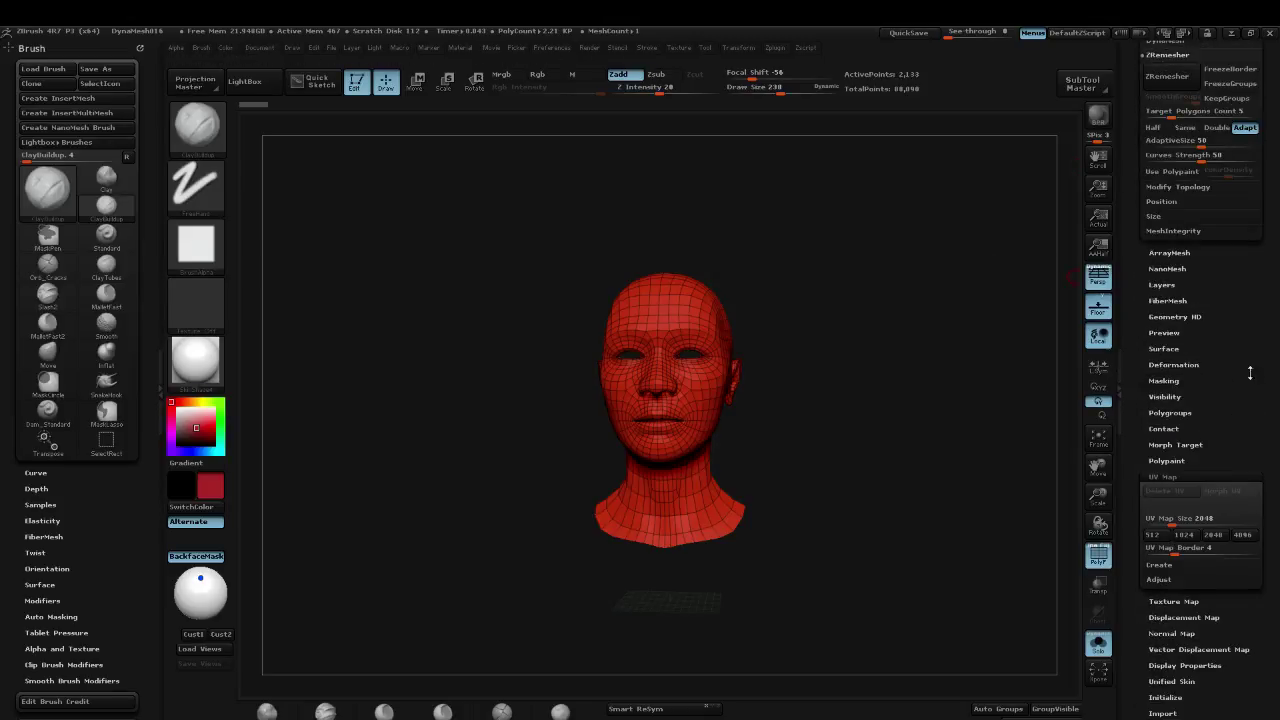
scroll(1251, 366, "up", 10)
scroll(1234, 201, "down", 1)
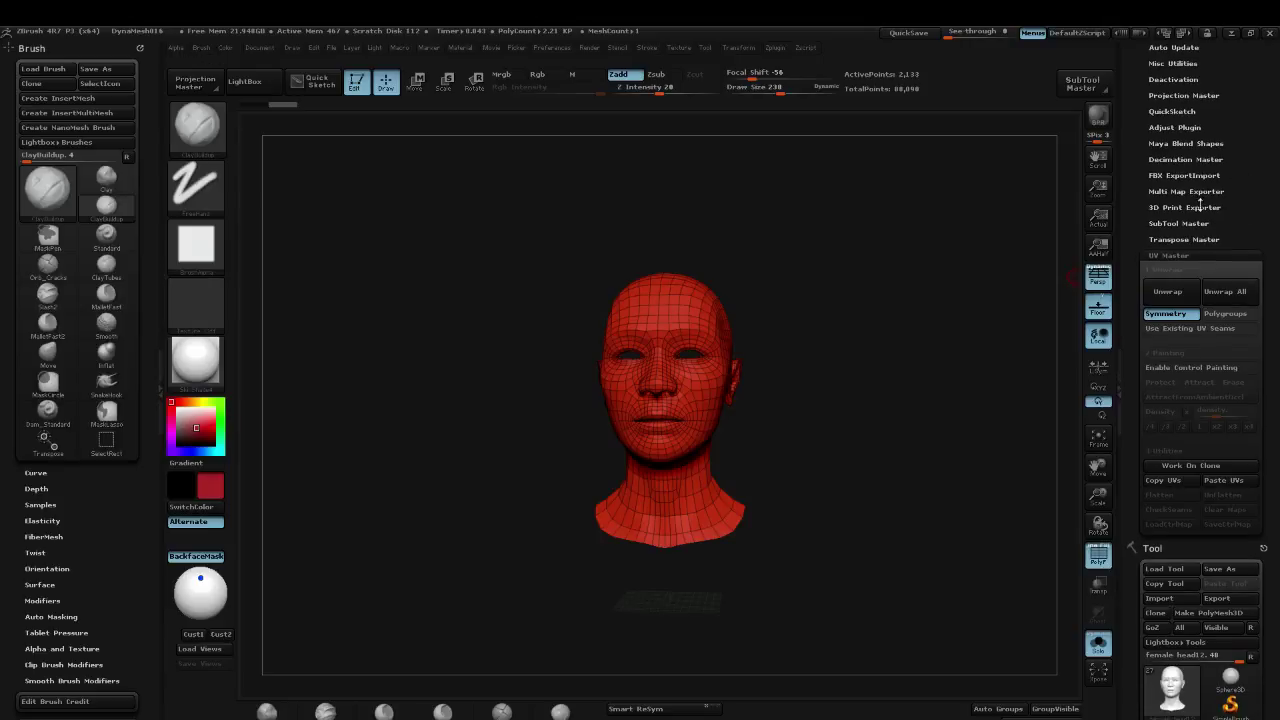
left_click(1167, 290)
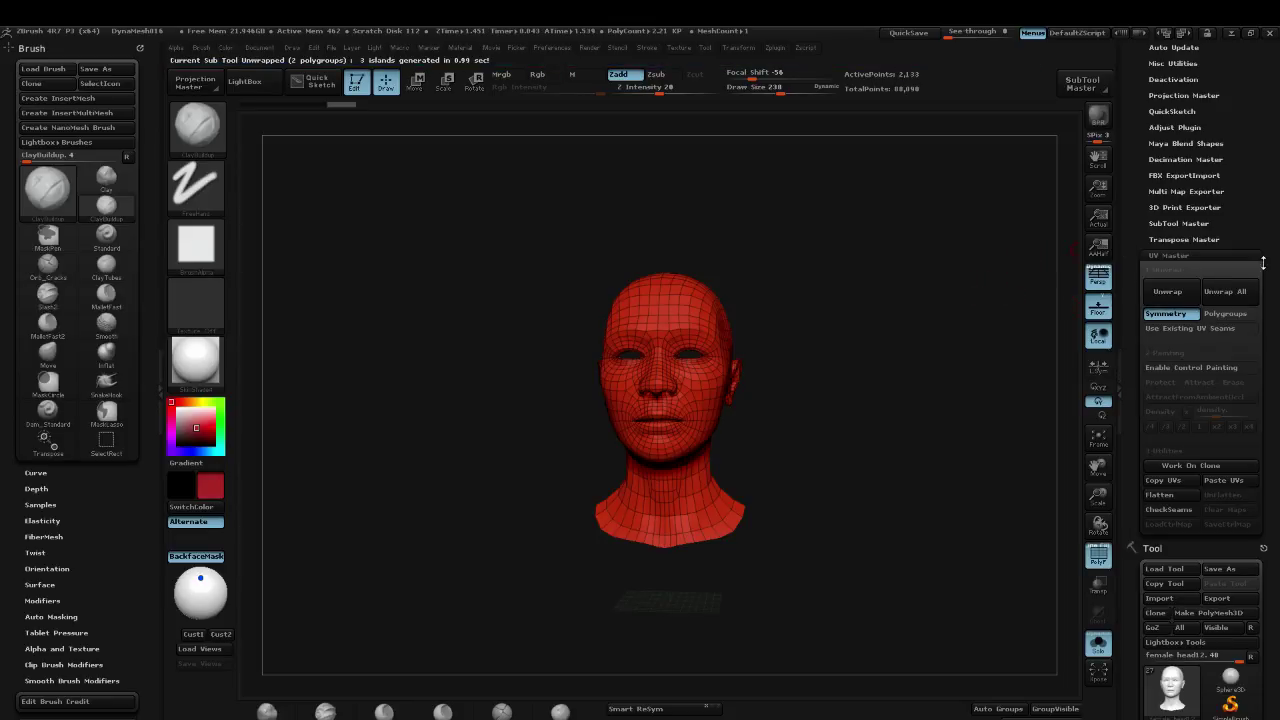
Step: Morph the head into its new flat UV layout to examine the unwrapped shells, and restore the 3D shape
left_click_drag(1271, 447, 1269, 225)
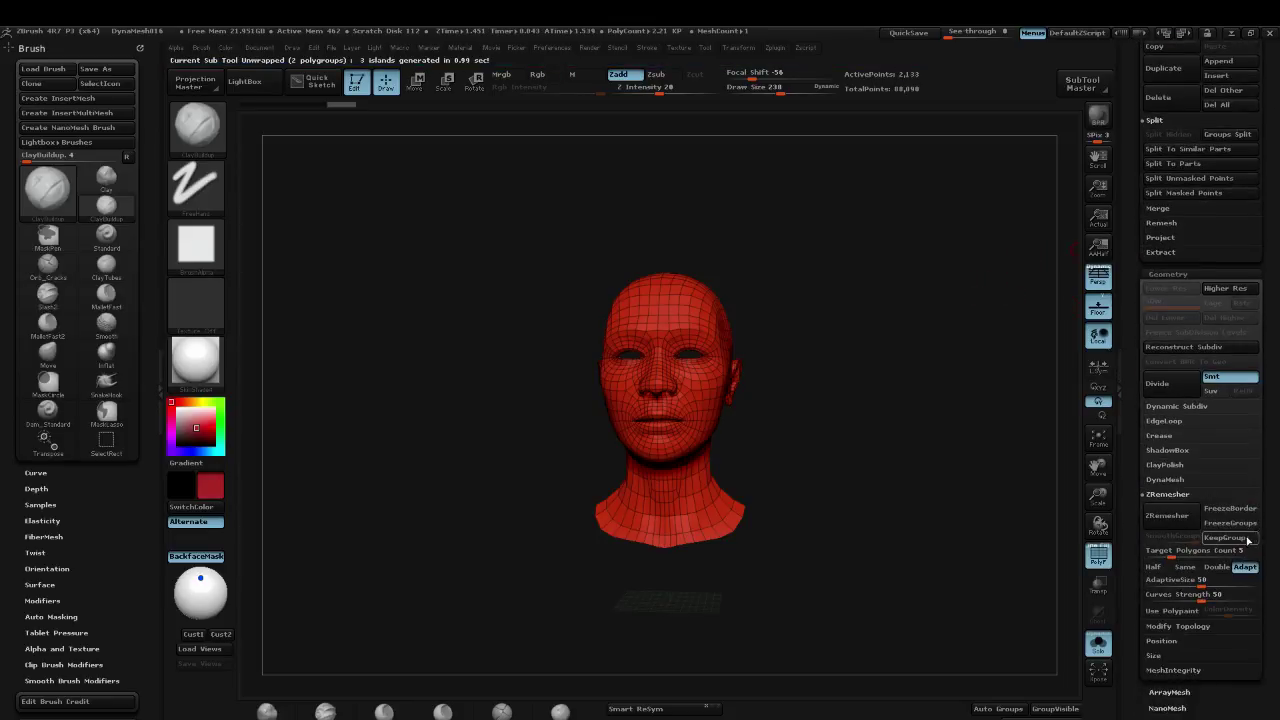
left_click_drag(1262, 507, 1262, 380)
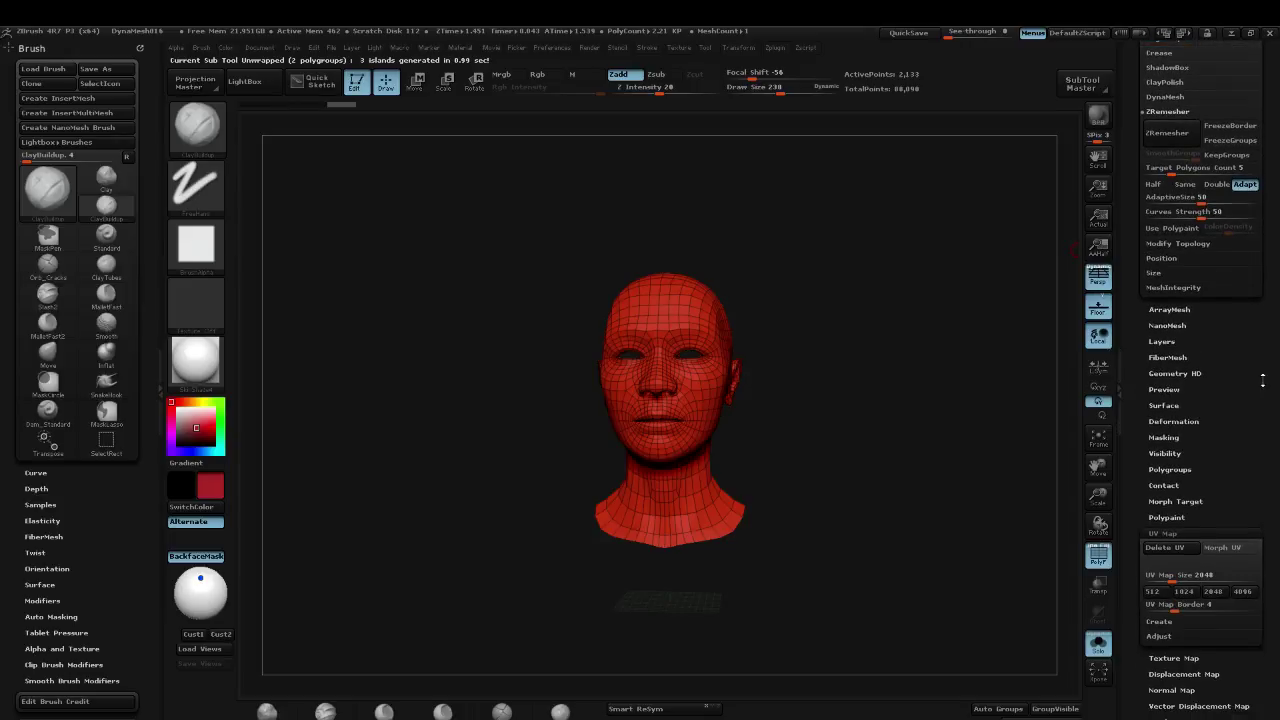
left_click(1251, 547)
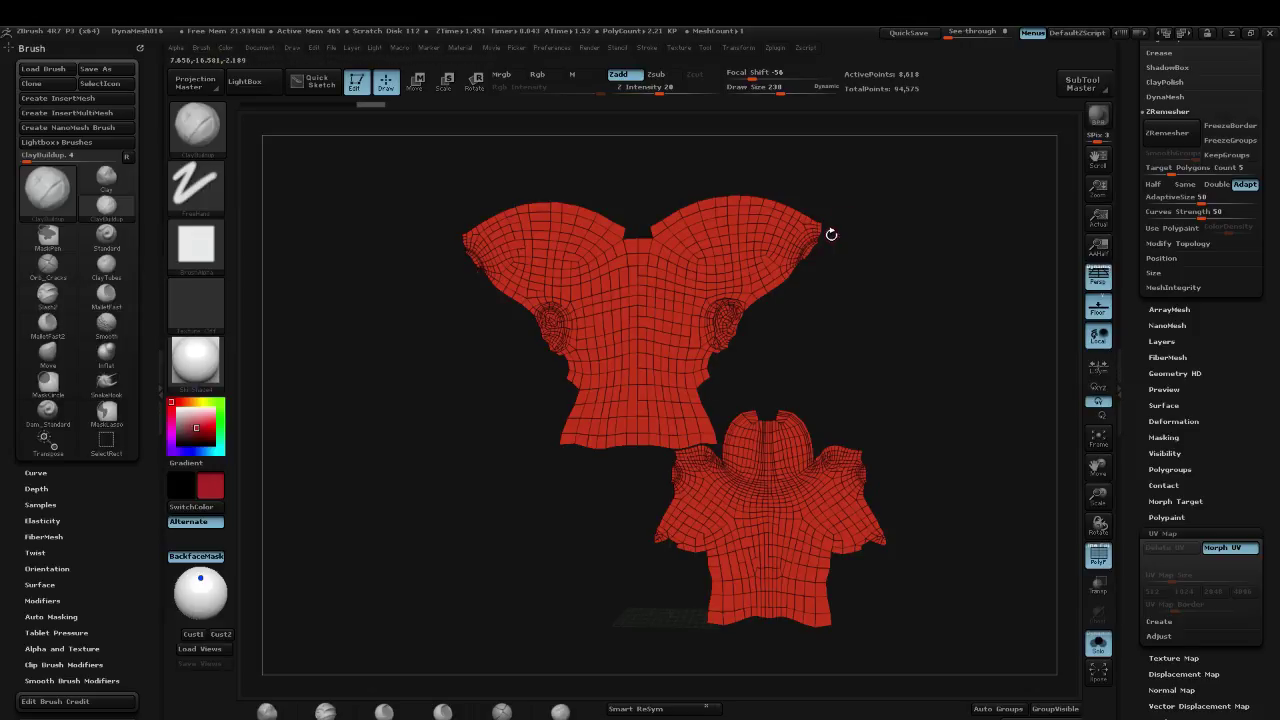
left_click(1232, 547)
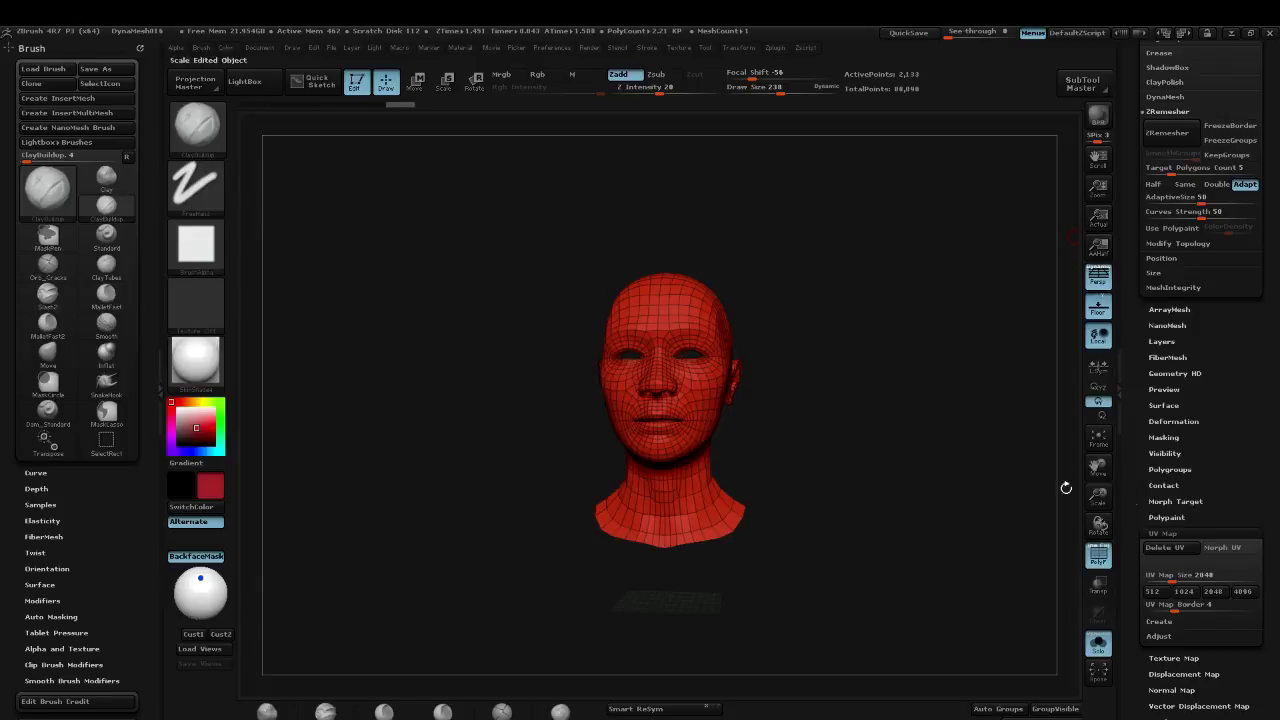
Step: Try assigning polygroups with Auto Groups on the flat UV layout and on the restored 3D head, reverting to a single group
left_click(1238, 548)
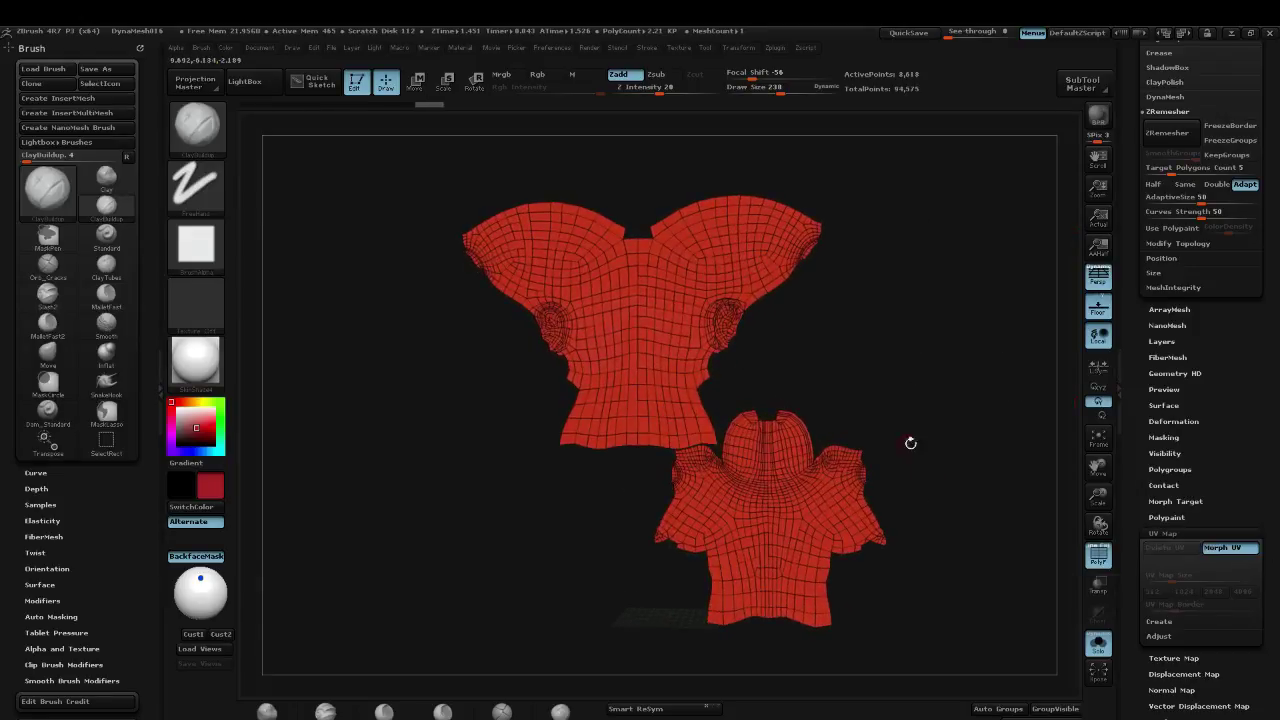
key("ctrl+shift")
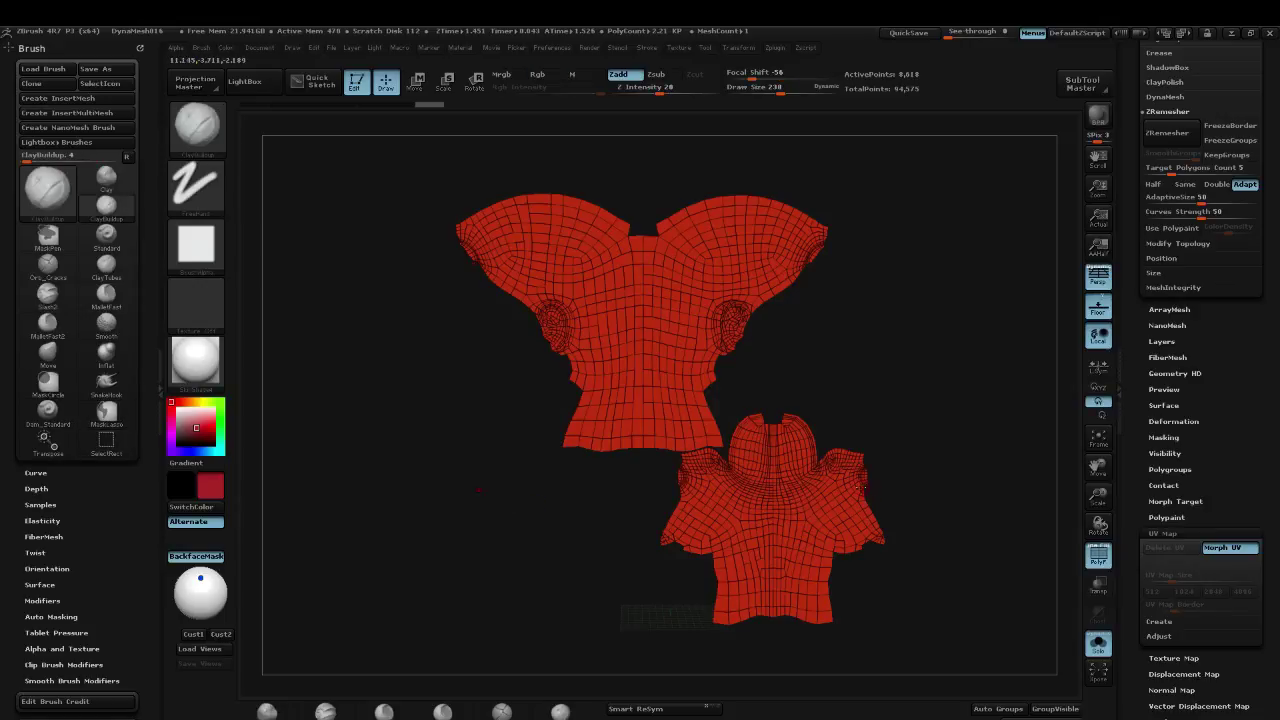
key("ctrl")
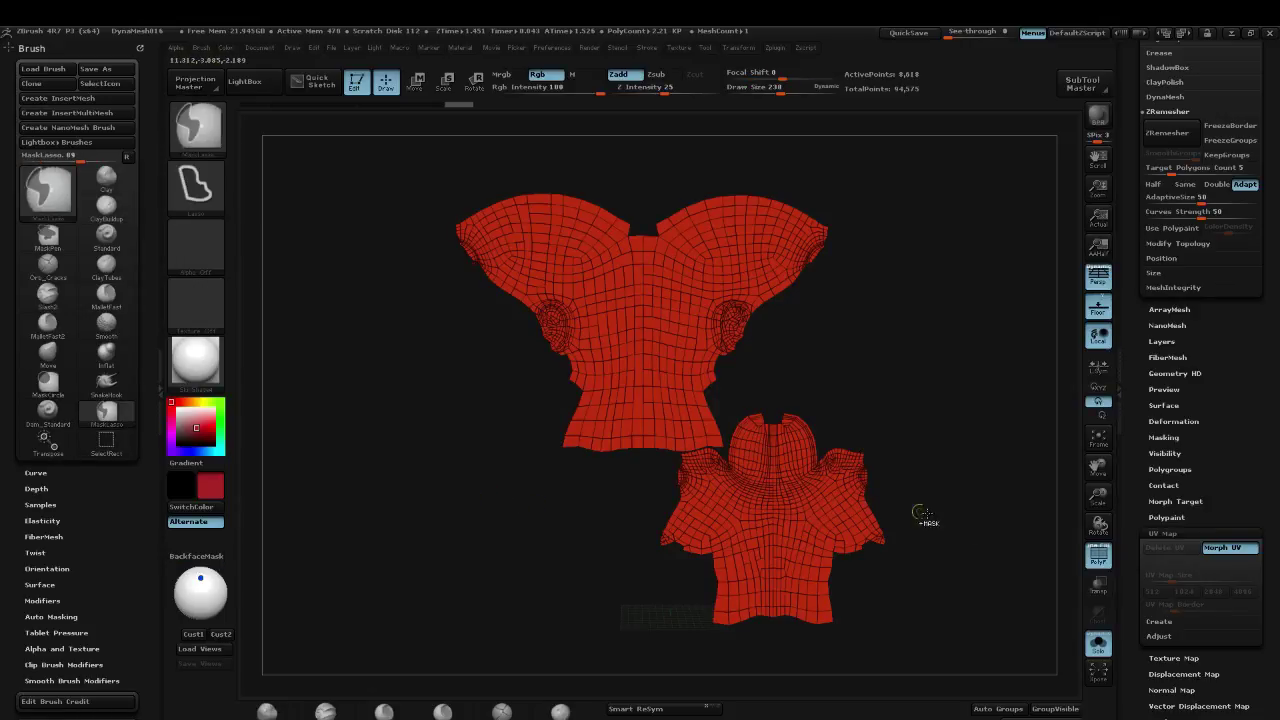
left_click(1003, 709)
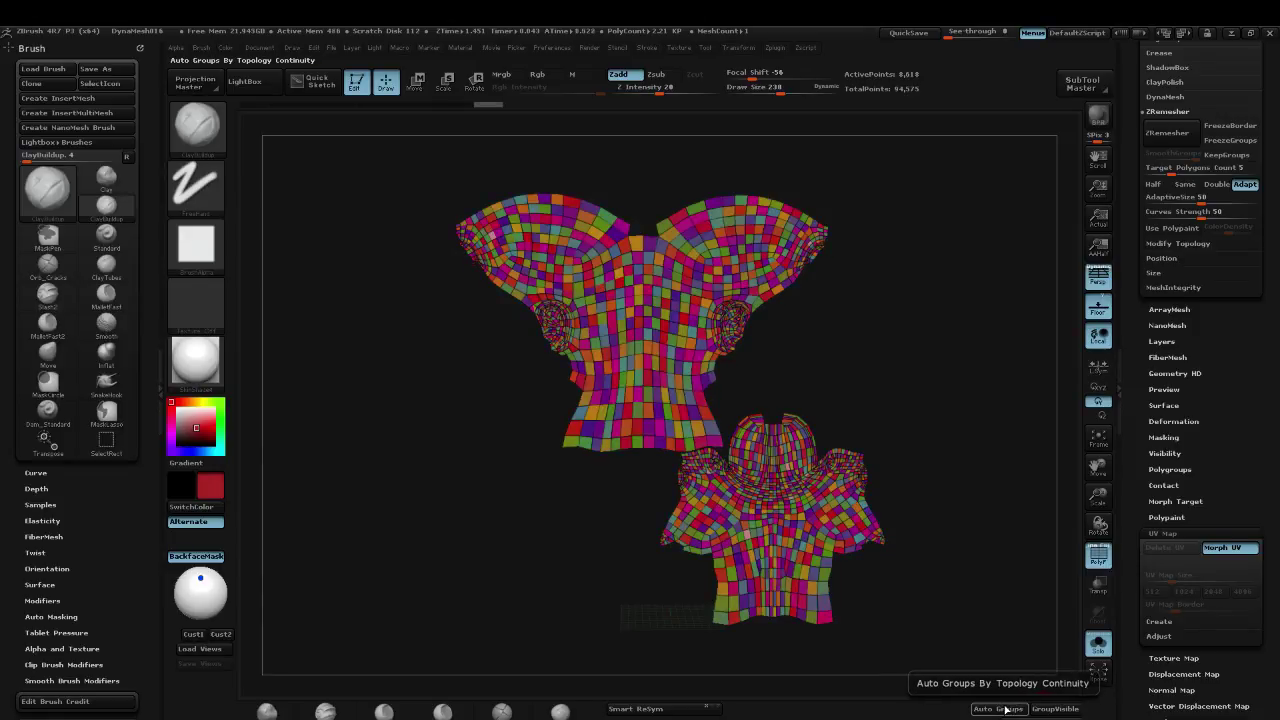
left_click(1008, 709)
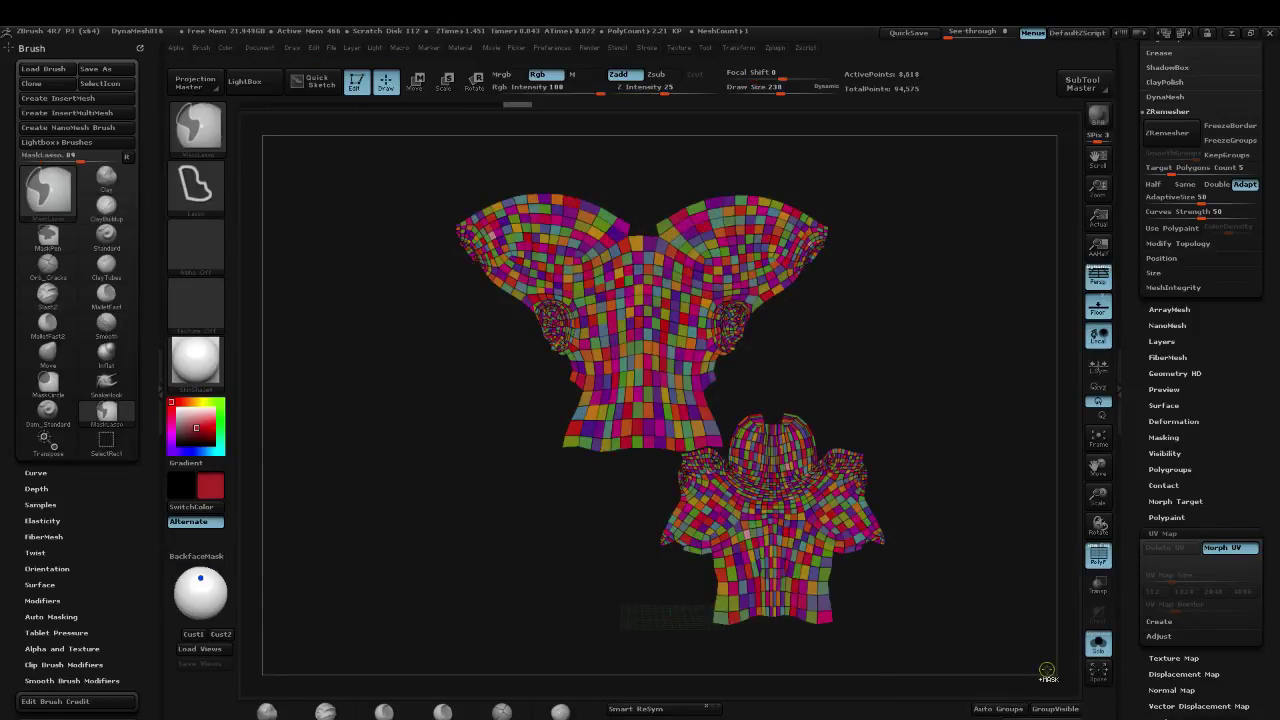
key("ctrl+w")
left_click(1245, 553)
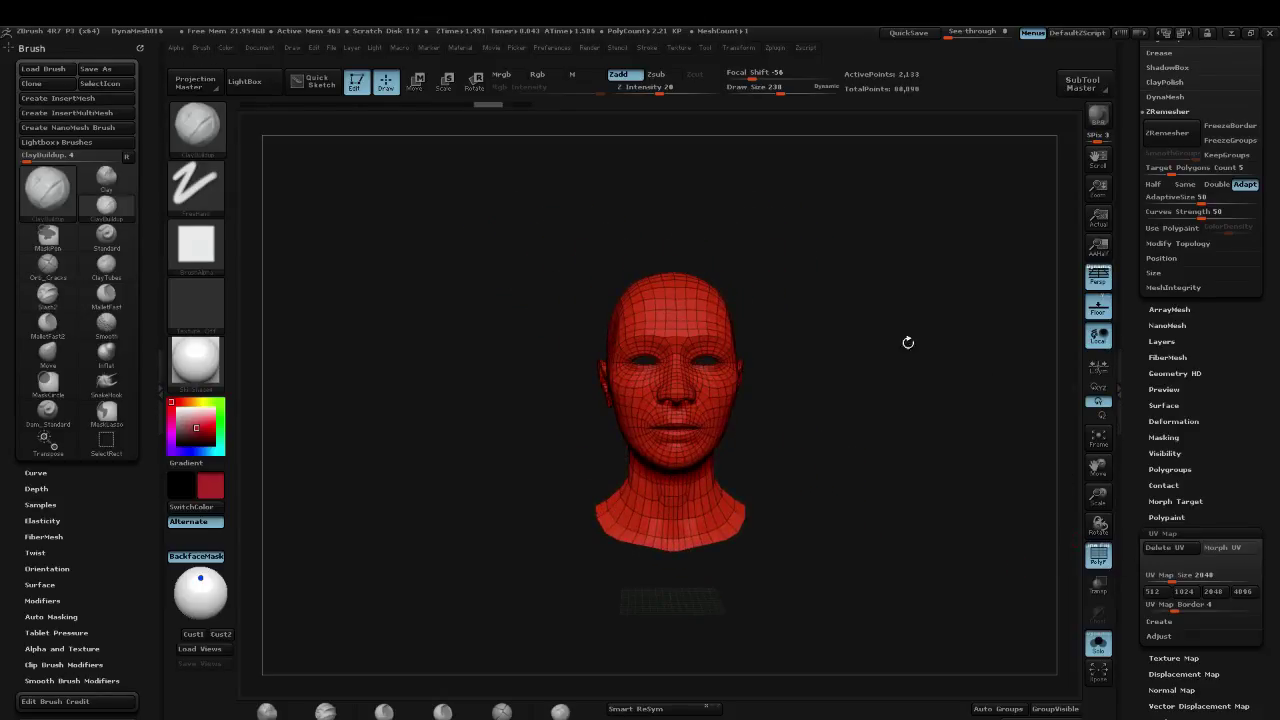
left_click(1003, 712)
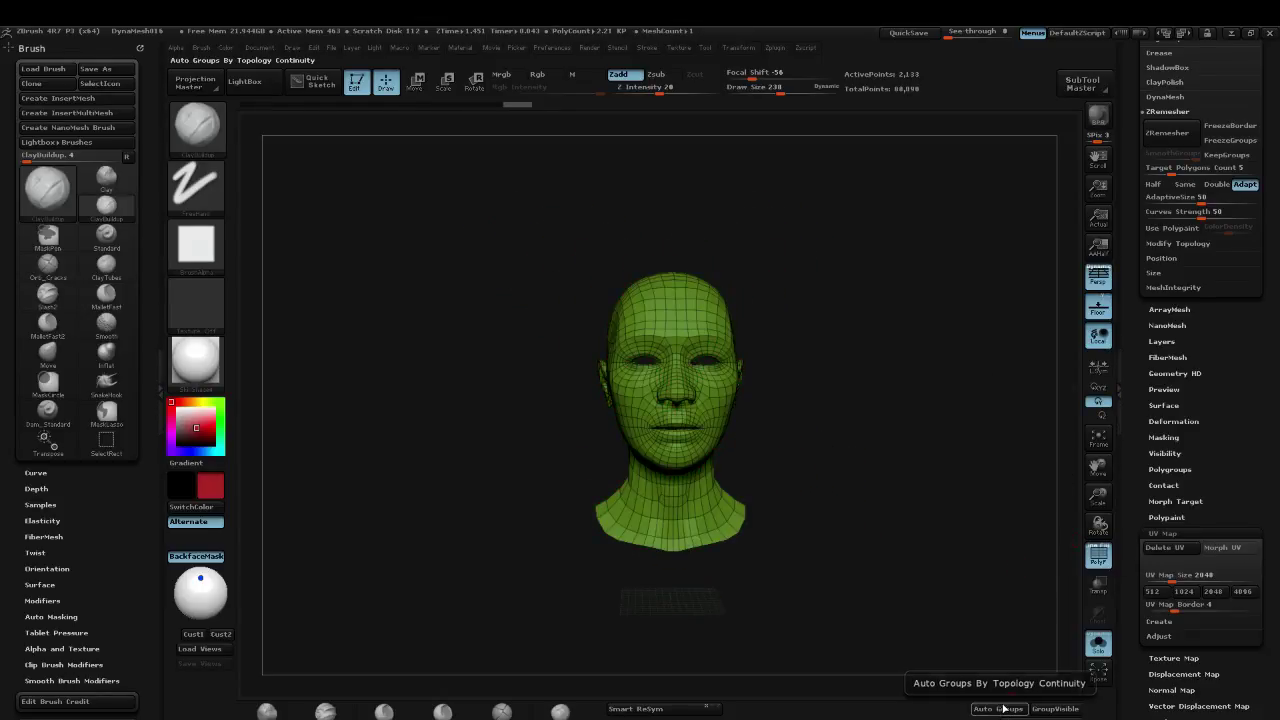
key("ctrl+z")
Step: Hide the polyframe and enable control painting for the head in UV Master
left_click_drag(967, 359, 1037, 336)
left_click_drag(1250, 352, 1246, 574)
left_click_drag(1268, 108, 1266, 249)
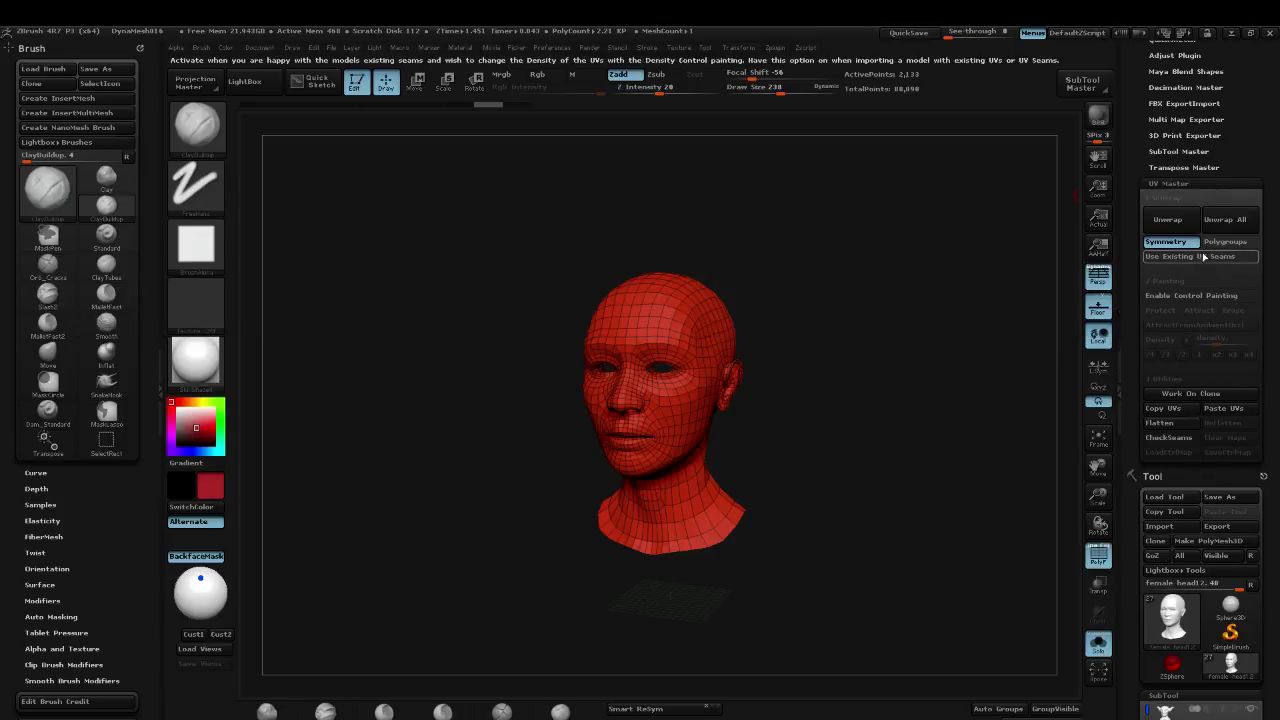
key("shift+f")
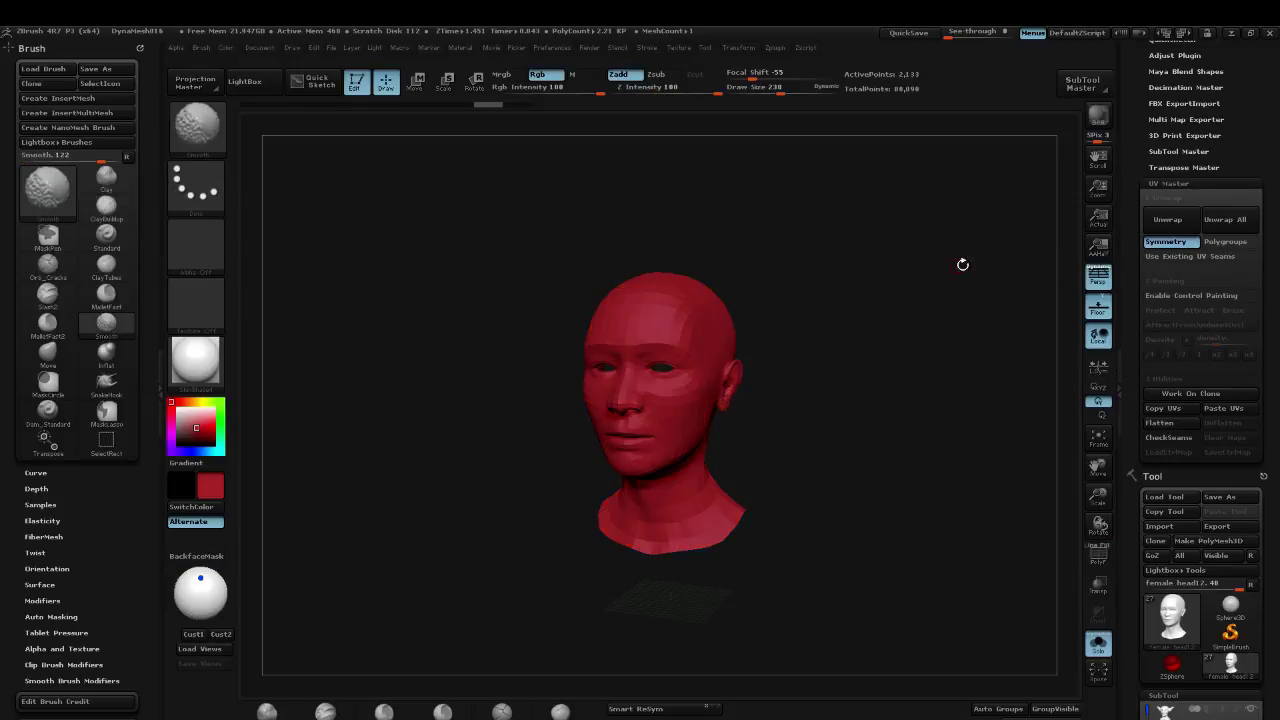
left_click(1192, 295)
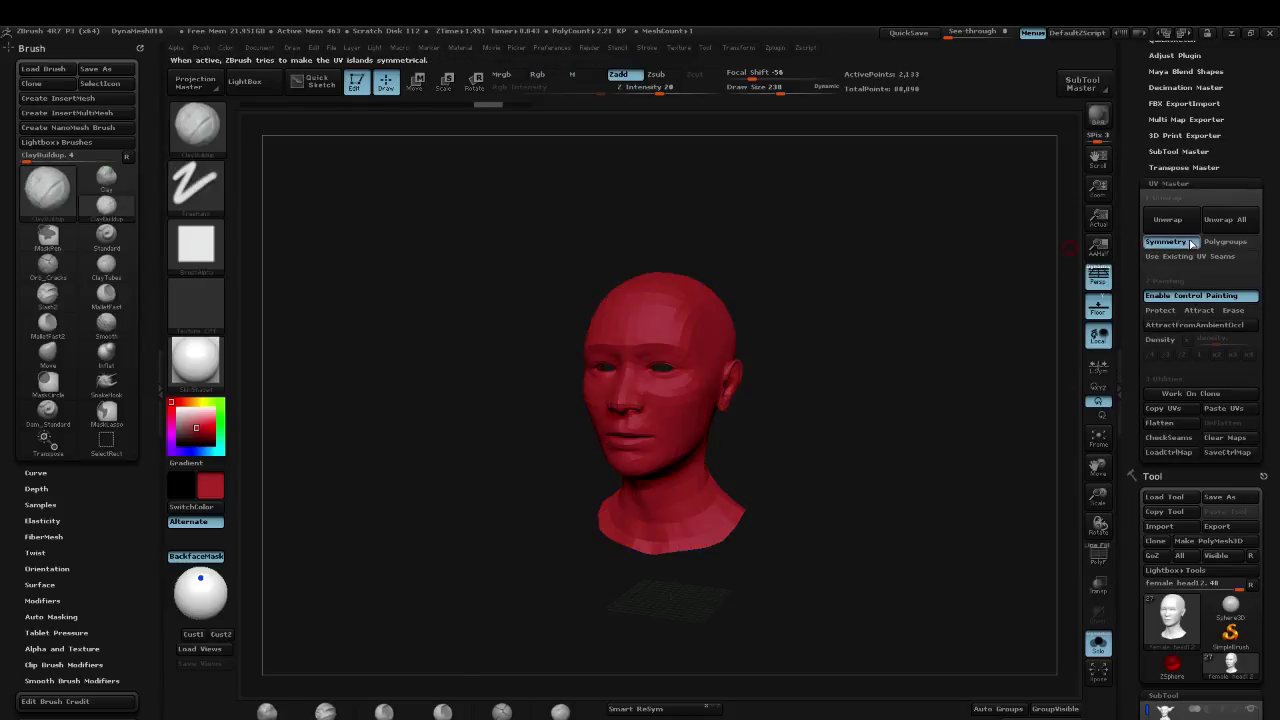
Step: Face the head straight forward and set the active color to white so the painted areas stand out
left_click_drag(1030, 330, 917, 311, "shift")
left_click_drag(175, 411, 178, 440)
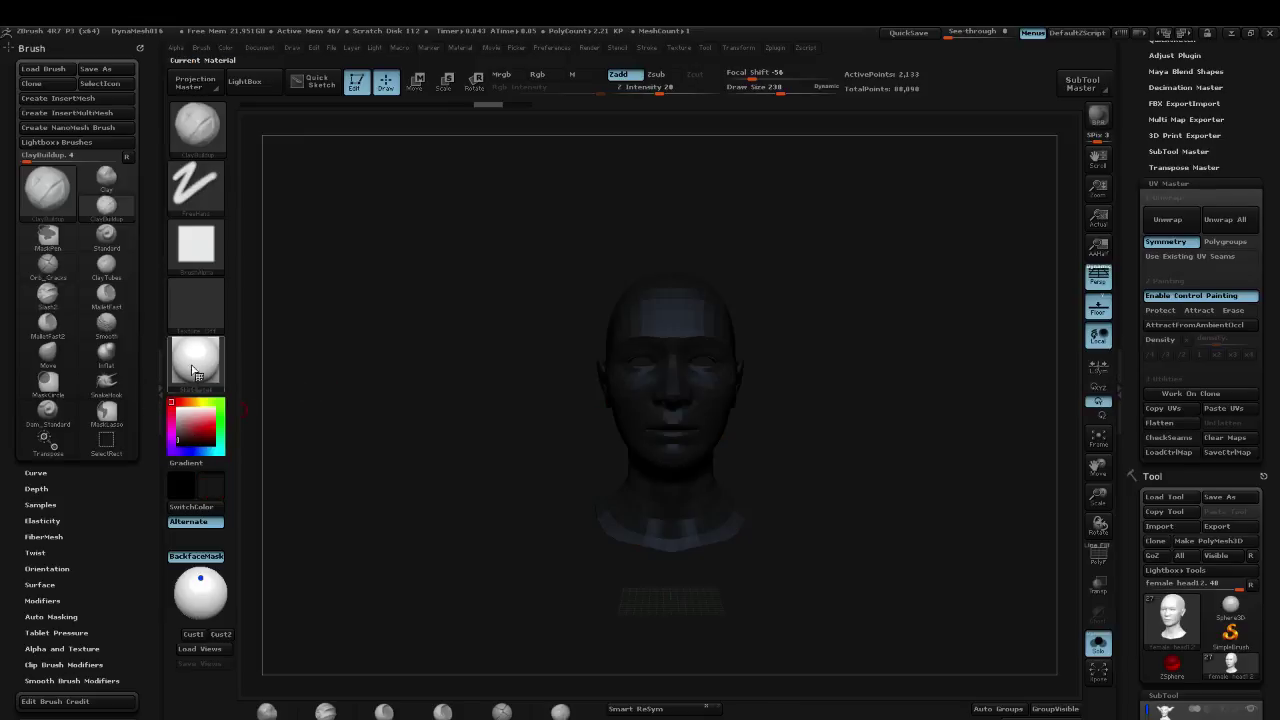
left_click(172, 404)
left_click_drag(929, 350, 900, 354, "alt")
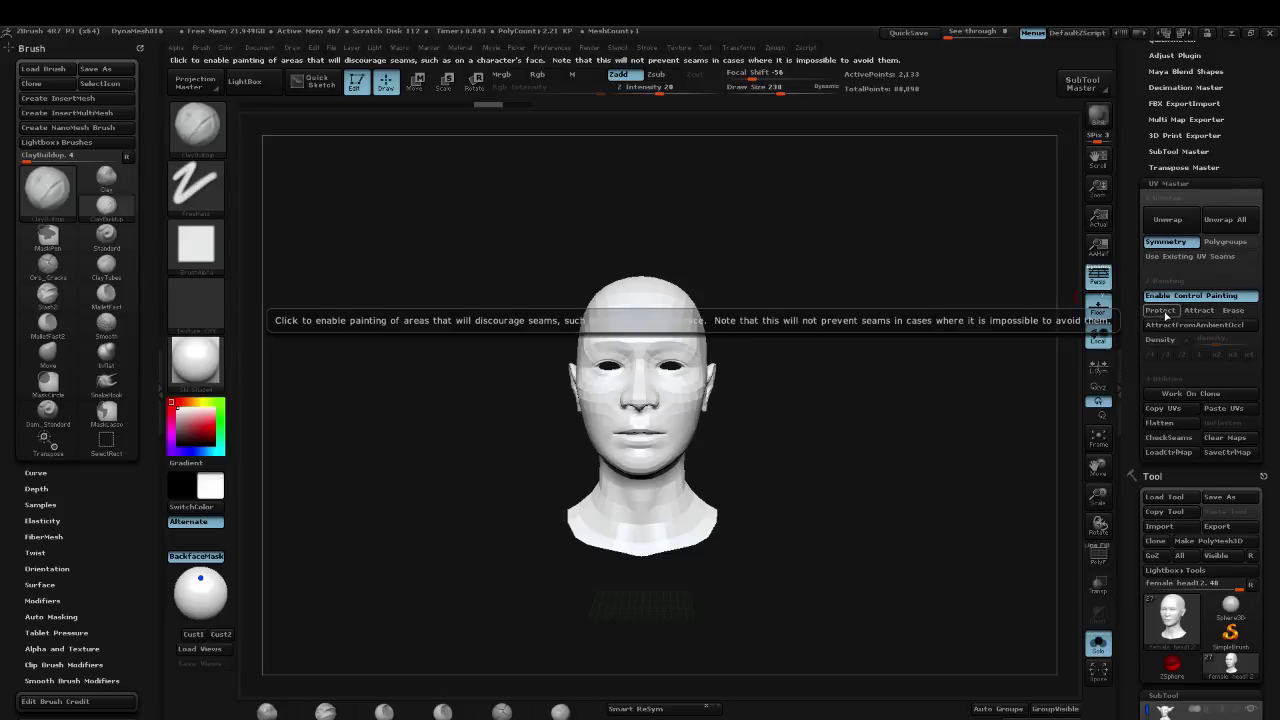
Step: Paint a Protect area down the centre of the face, from the forehead over the nose and mouth to the chin
left_click(1162, 311)
left_click_drag(780, 316, 792, 321)
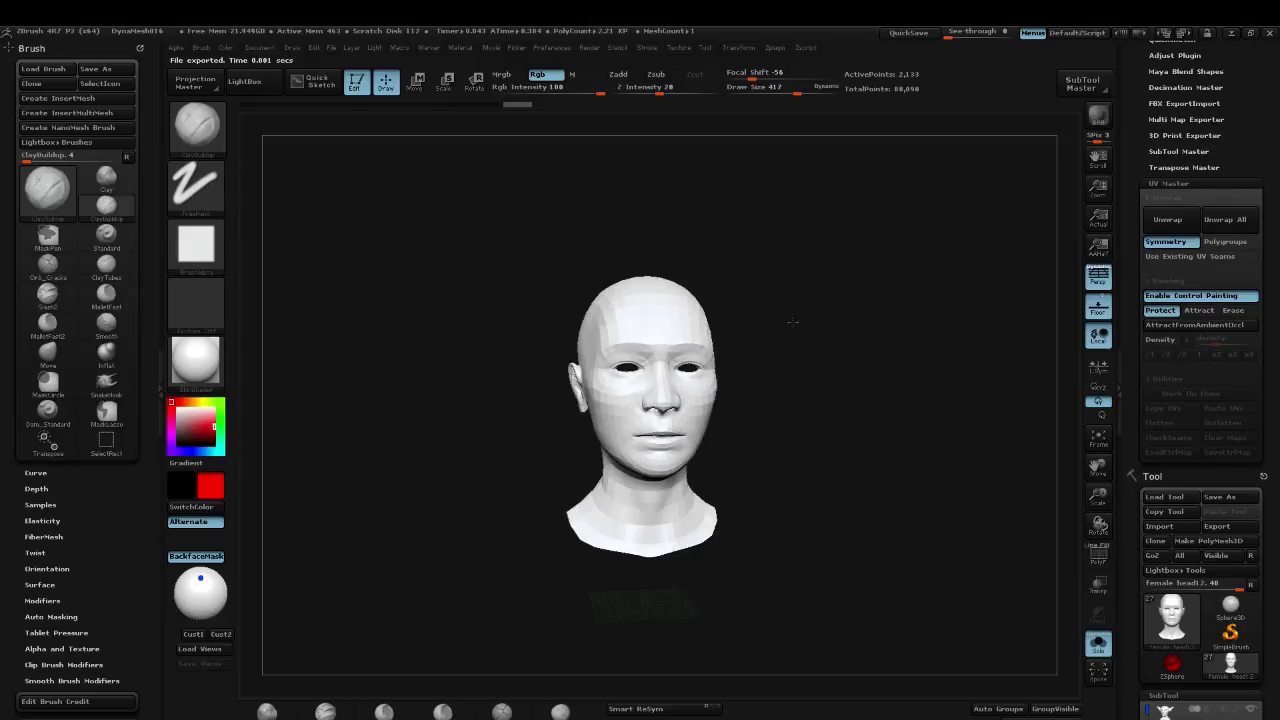
mouse_move(690, 347)
left_mouse_down()
mouse_move(675, 295)
mouse_move(660, 430)
mouse_move(686, 397)
mouse_move(666, 384)
mouse_move(660, 460)
left_mouse_up()
key("s")
key("s")
left_click_drag(771, 386, 775, 430, "alt")
left_click_drag(775, 430, 850, 420)
left_click_drag(600, 405, 592, 440)
left_click_drag(811, 386, 813, 430, "alt")
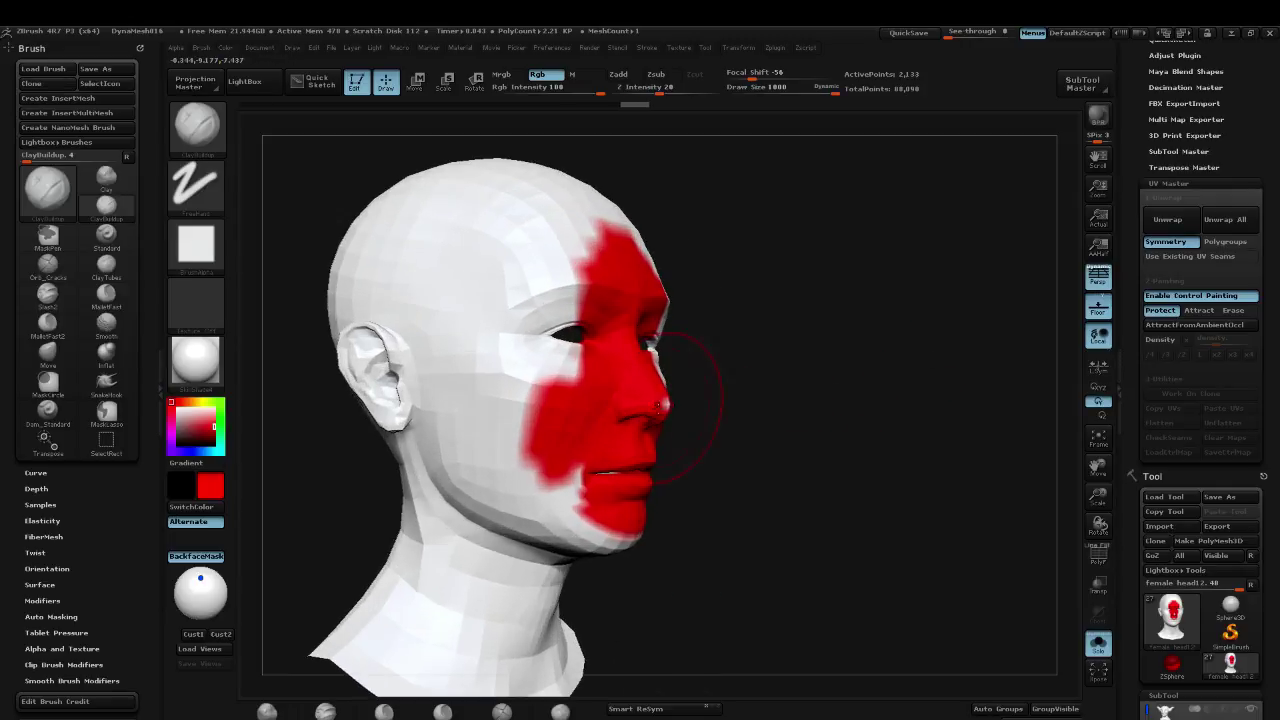
Step: Extend the Protect painting across the eyes, cheek and jaw on the side of the face
key("s")
left_click_drag(669, 407, 654, 407)
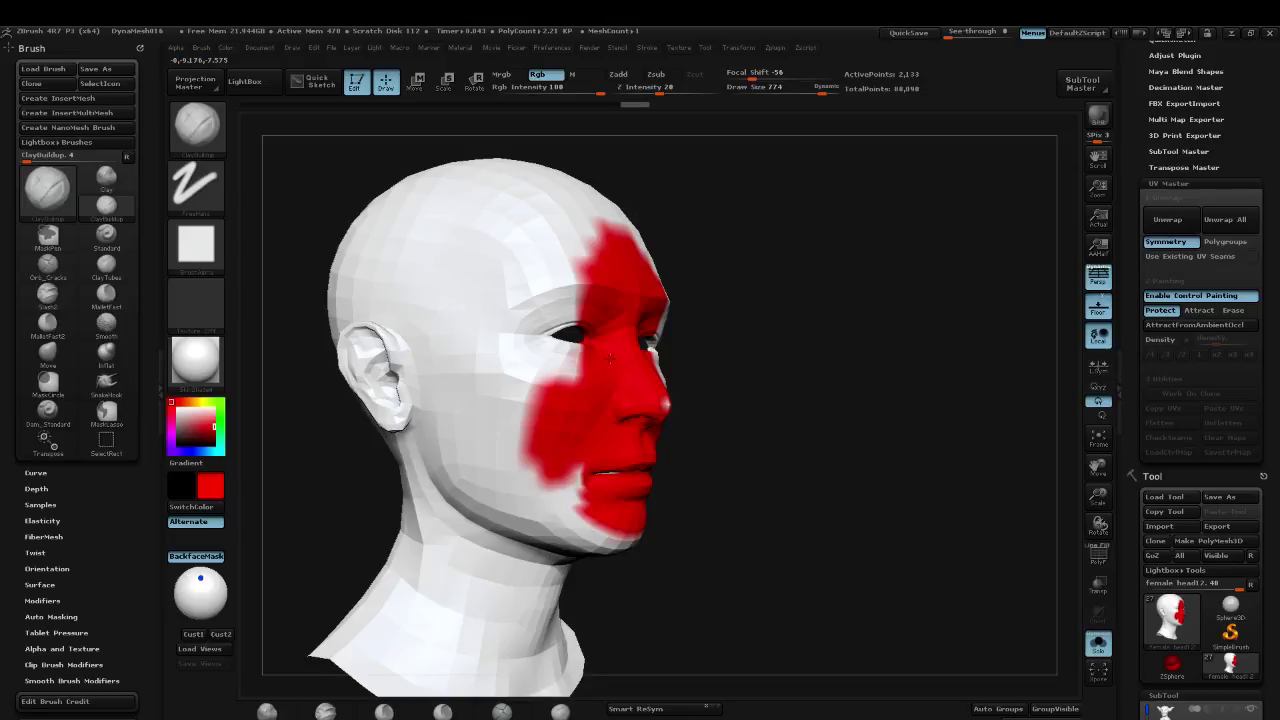
mouse_move(610, 358)
left_mouse_down()
mouse_move(500, 330)
mouse_move(505, 410)
mouse_move(524, 471)
mouse_move(542, 484)
mouse_move(514, 492)
mouse_move(455, 440)
mouse_move(450, 520)
left_mouse_up()
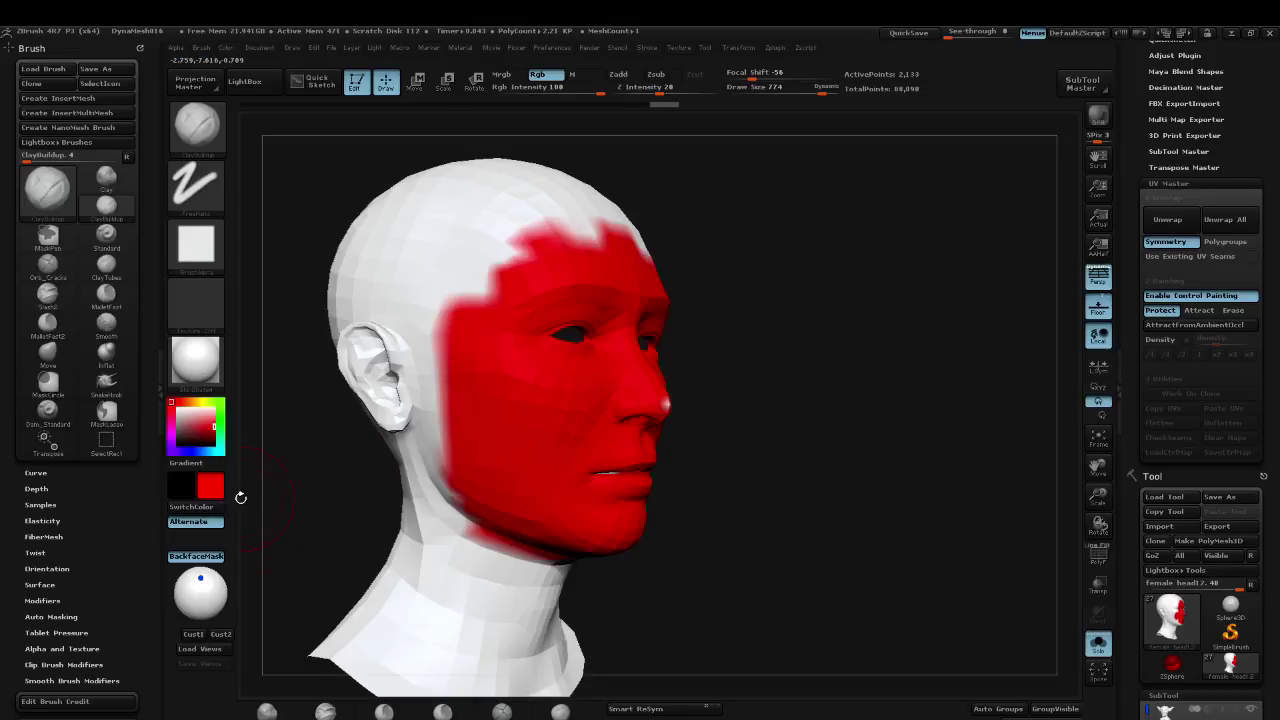
Step: Turn off backface masking and extend the Protect painting over the upper forehead, temple, front of the ear and neck
left_click(203, 559)
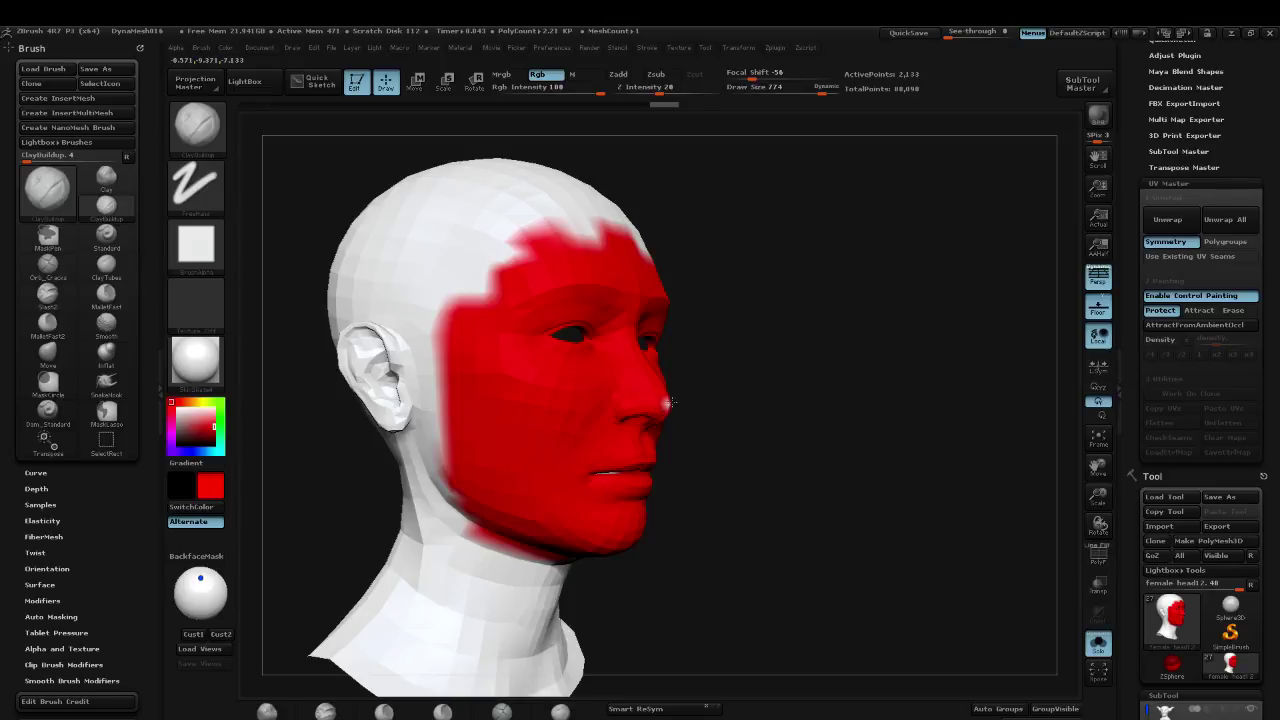
left_click_drag(670, 402, 691, 334)
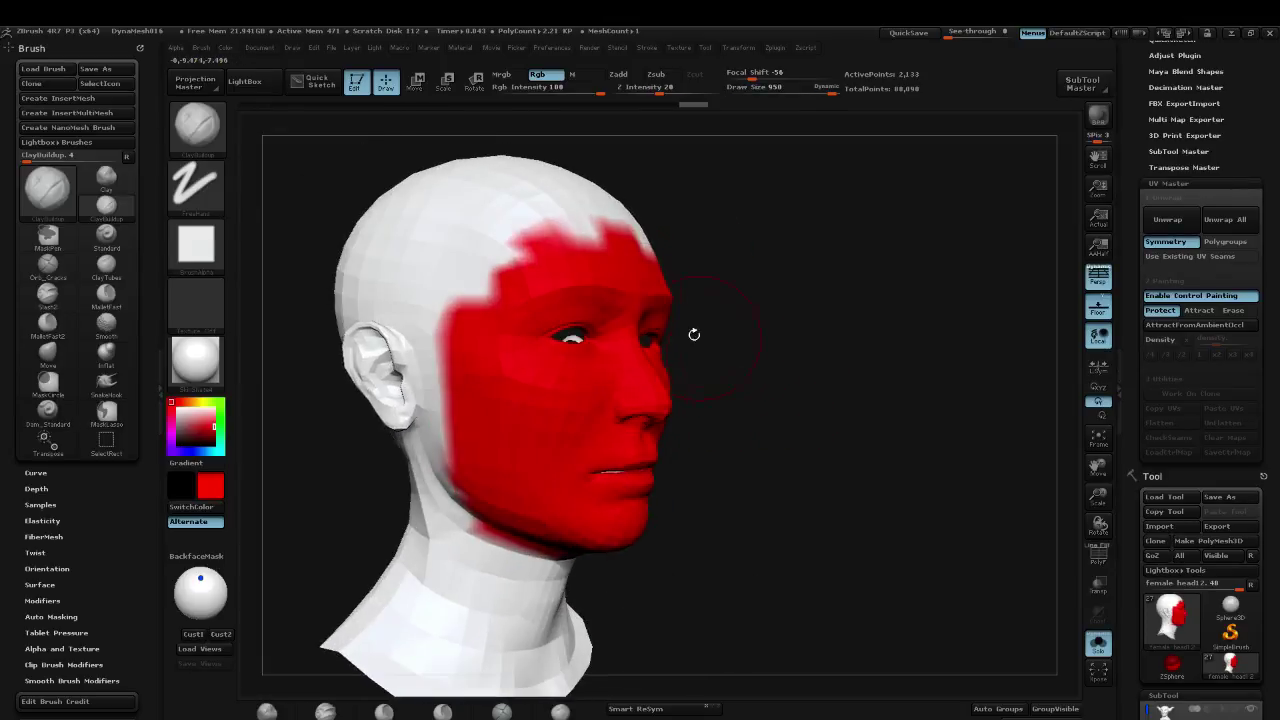
mouse_move(477, 383)
left_mouse_down()
mouse_move(432, 340)
mouse_move(450, 500)
mouse_move(420, 300)
mouse_move(443, 286)
mouse_move(405, 470)
mouse_move(540, 590)
mouse_move(515, 567)
mouse_move(450, 560)
mouse_move(500, 640)
left_mouse_up()
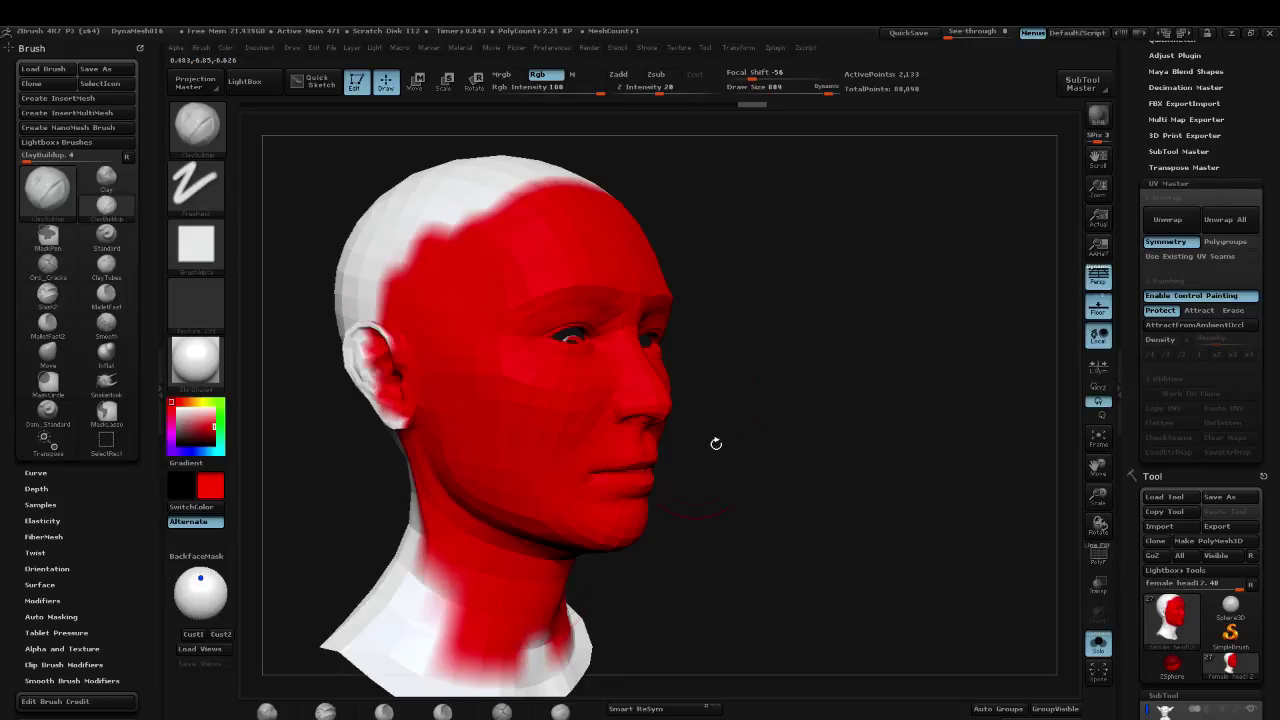
Step: Paint an Attract stripe down the middle of the back of the head and neck to draw the seam there
mouse_move(714, 443)
left_mouse_down()
mouse_move(769, 377)
mouse_move(923, 383)
left_mouse_up()
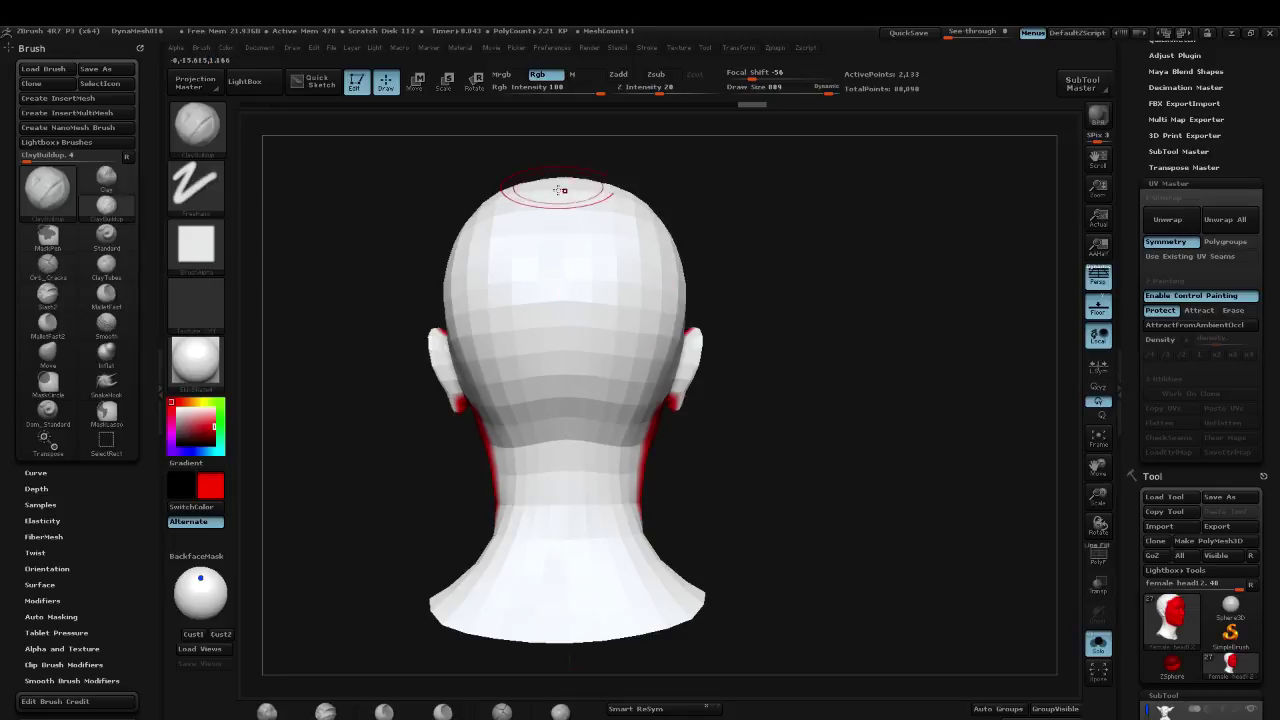
left_click(1199, 310)
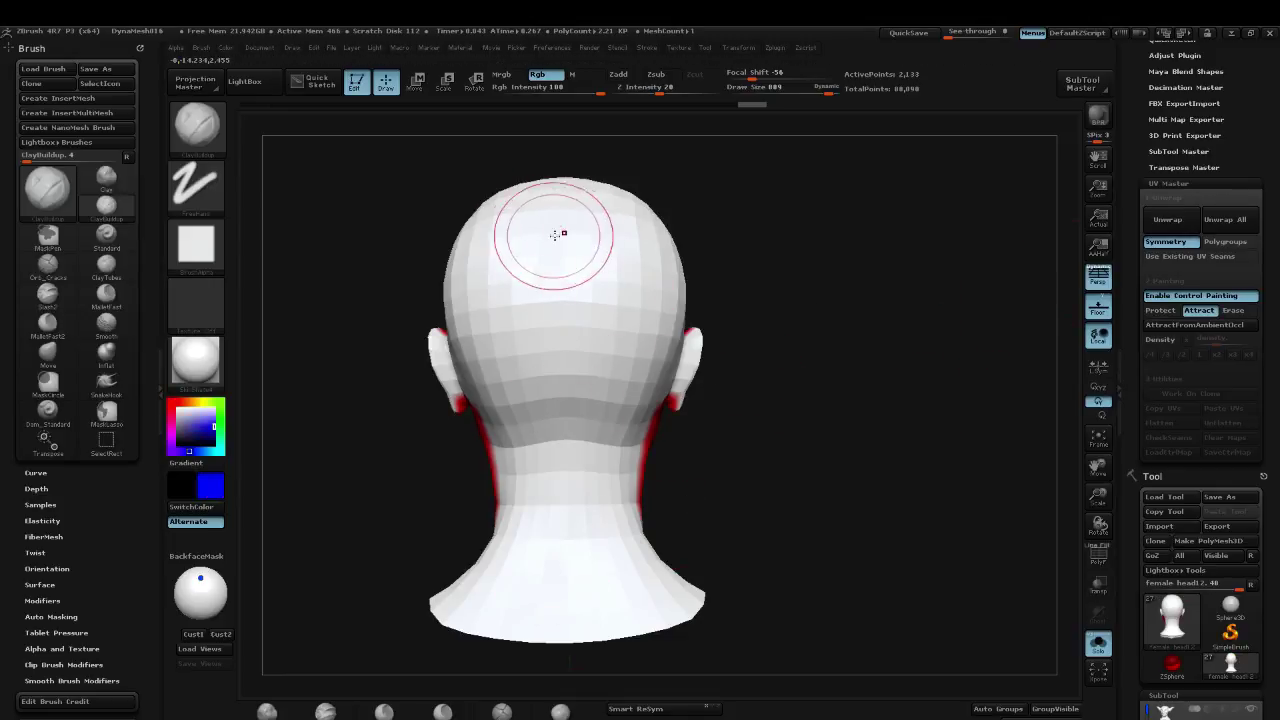
mouse_move(562, 200)
left_mouse_down()
mouse_move(580, 577)
mouse_move(566, 615)
mouse_move(565, 232)
mouse_move(578, 203)
left_mouse_up()
mouse_move(565, 279)
left_mouse_down()
mouse_move(566, 262)
mouse_move(580, 514)
left_mouse_up()
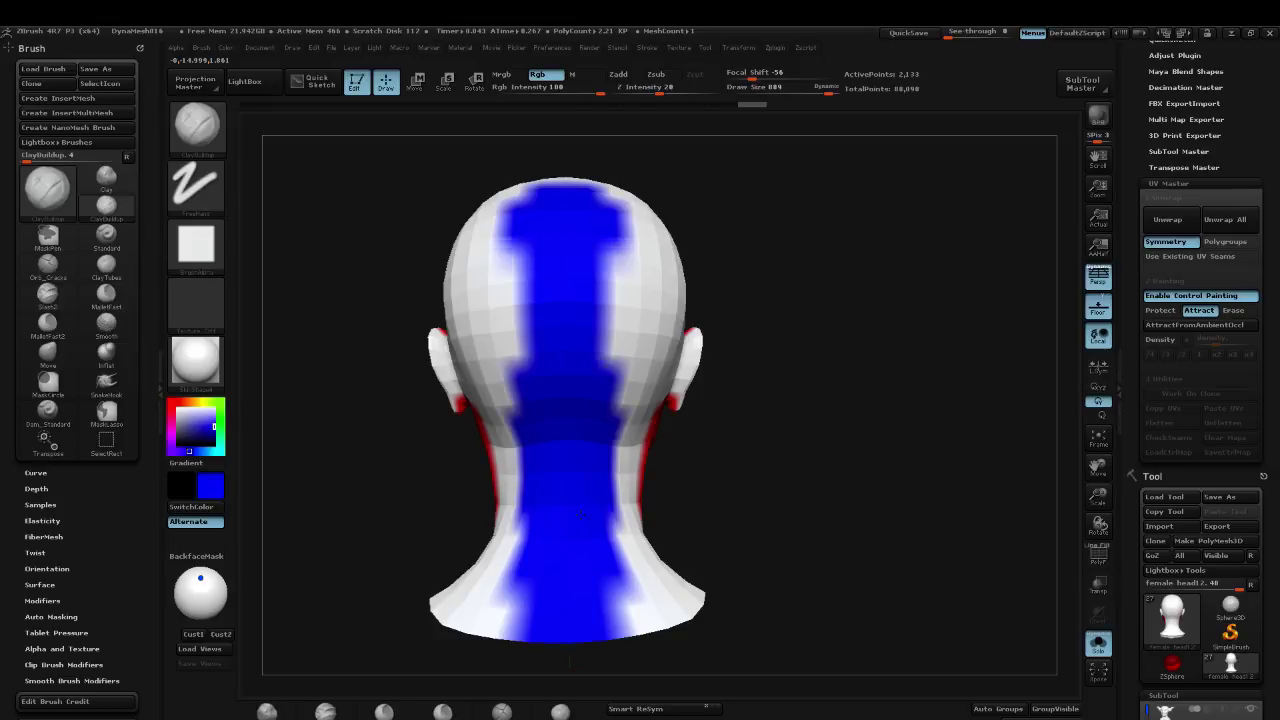
Step: Unwrap the head with the painted seam control, examine its flat UV layout with Morph UV, and restore the 3D shape
mouse_move(939, 296)
left_mouse_down()
mouse_move(906, 253)
mouse_move(793, 257)
mouse_move(927, 237)
mouse_move(830, 276)
mouse_move(880, 268)
left_mouse_up()
left_click(1167, 219)
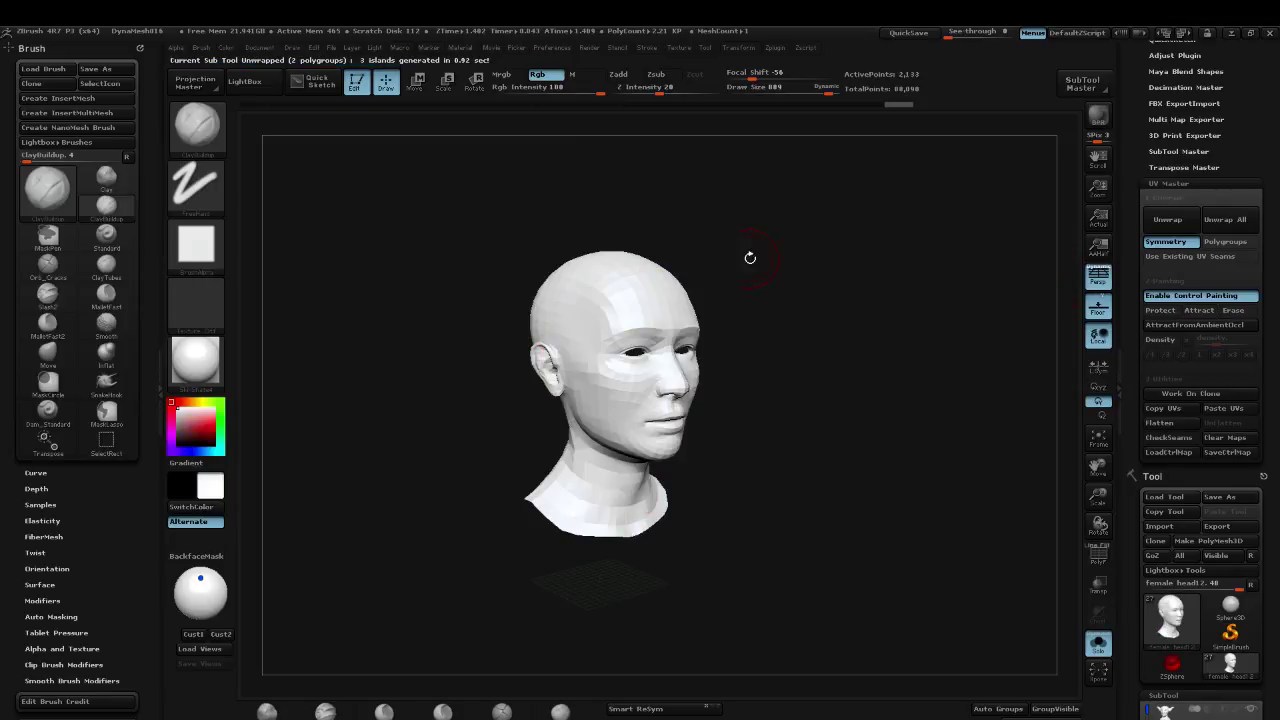
left_click_drag(1269, 578, 1245, 375)
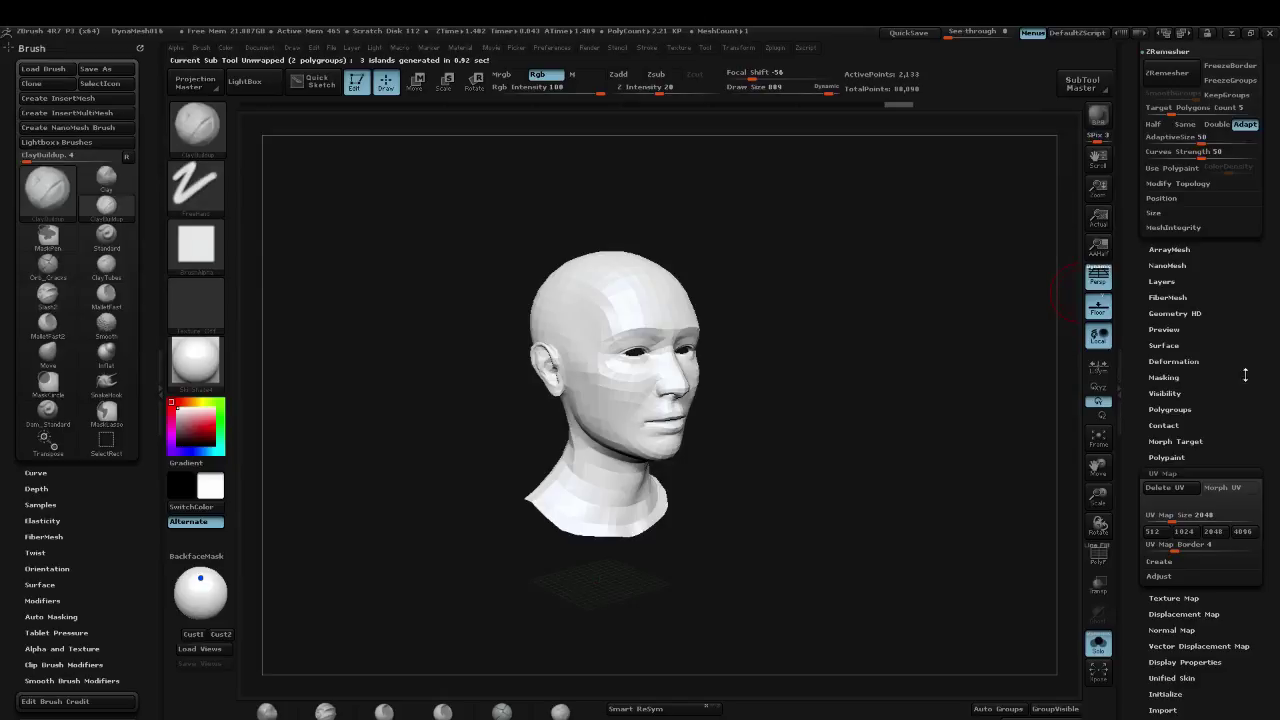
left_click(1229, 490)
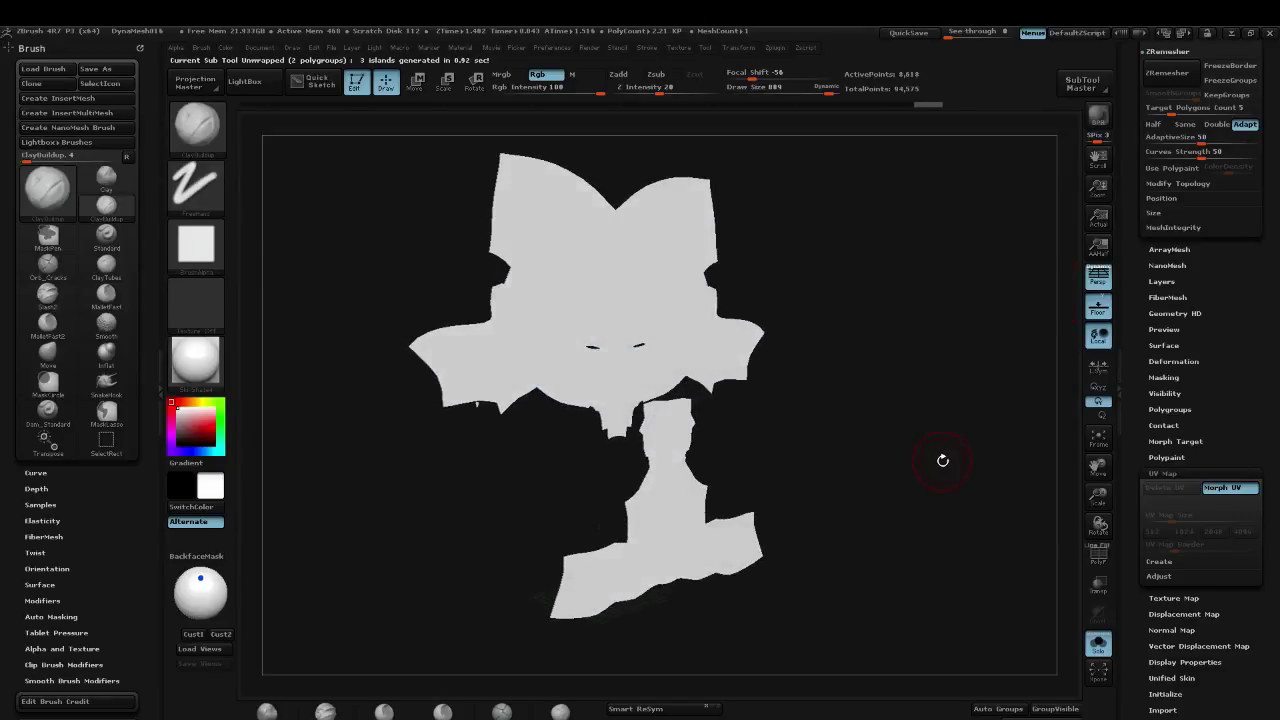
left_click(1231, 489)
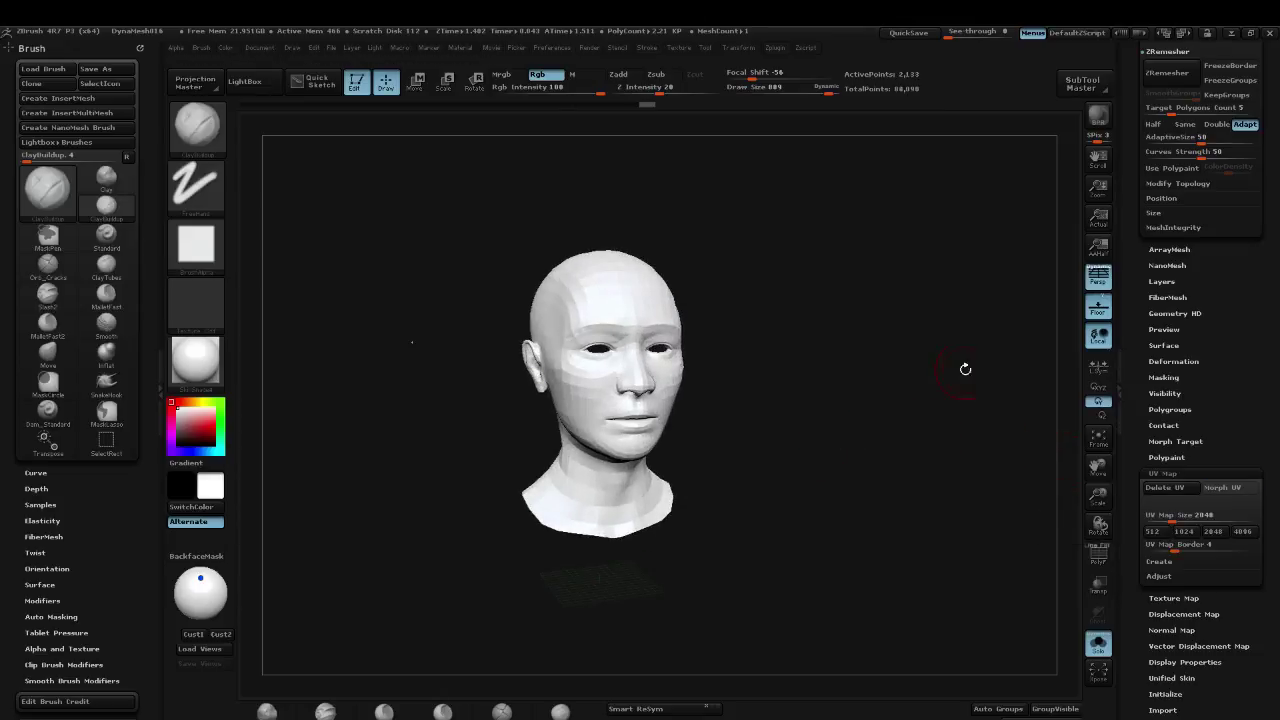
Step: Resume Protect painting in UV Master with a brush size of 1000 and cover the whole ear and the lower neck
scroll(1242, 470, "up", 5)
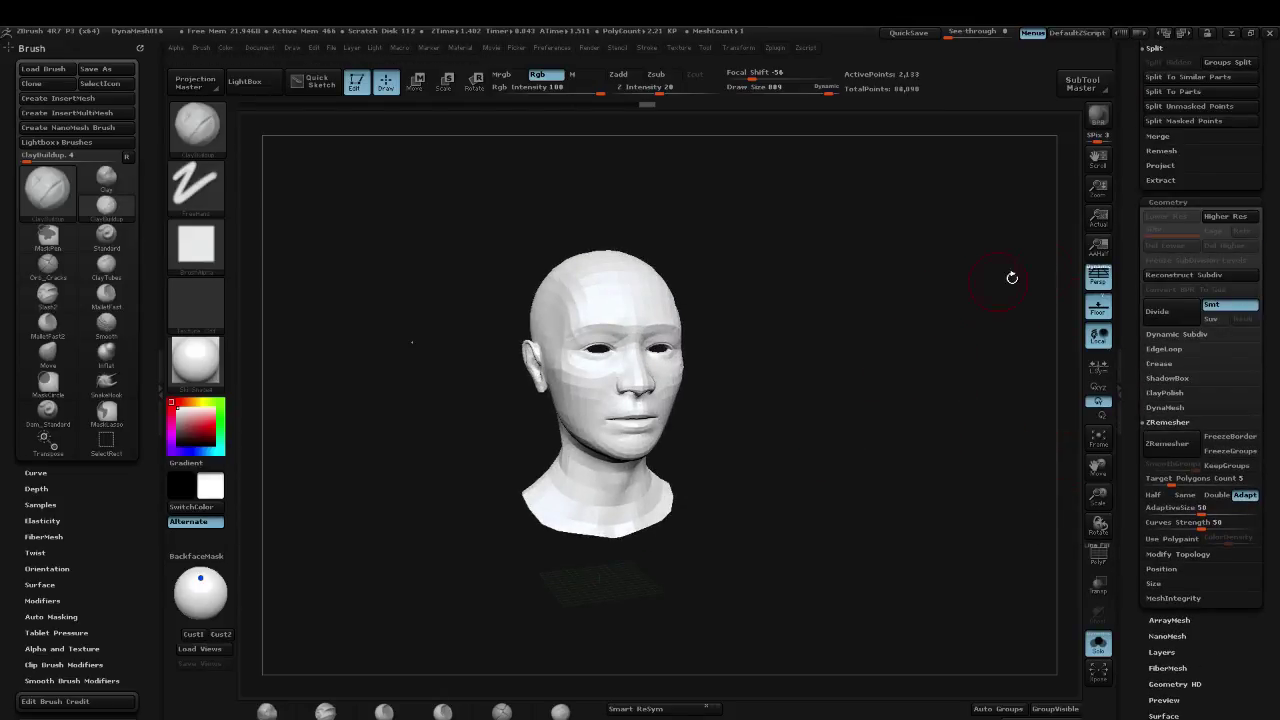
scroll(1257, 217, "up", 2)
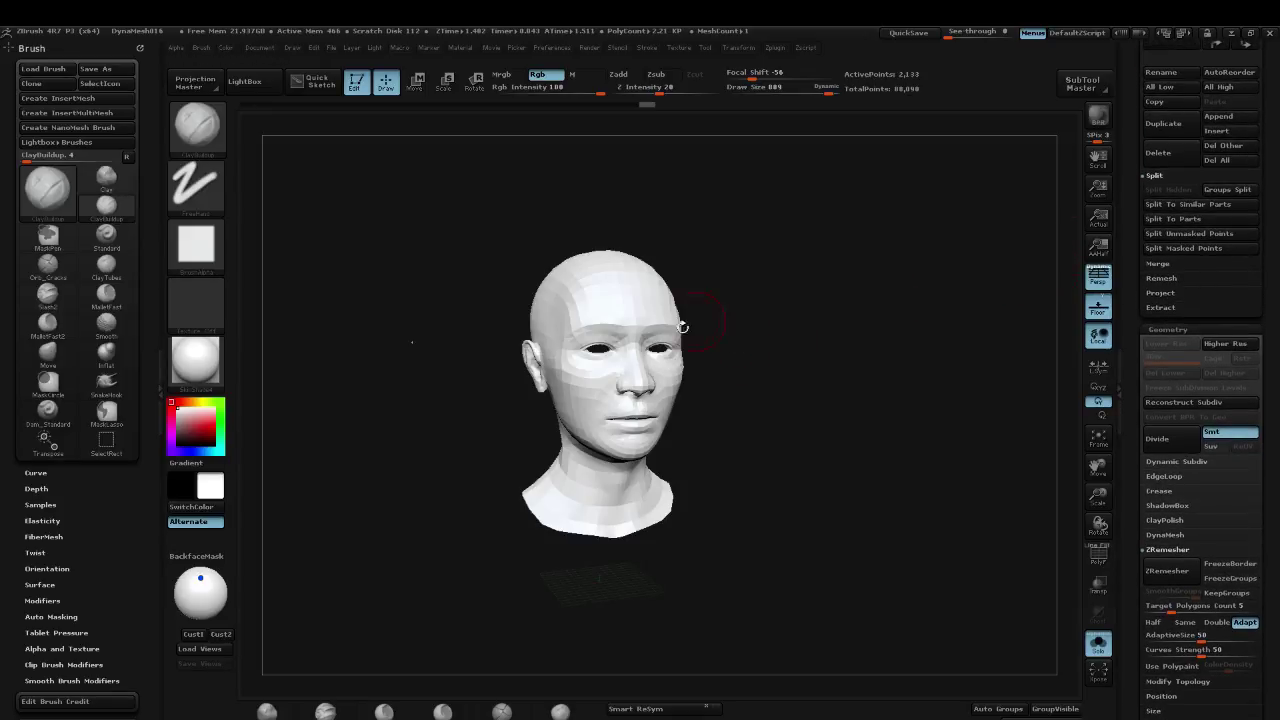
scroll(1216, 372, "up", 10)
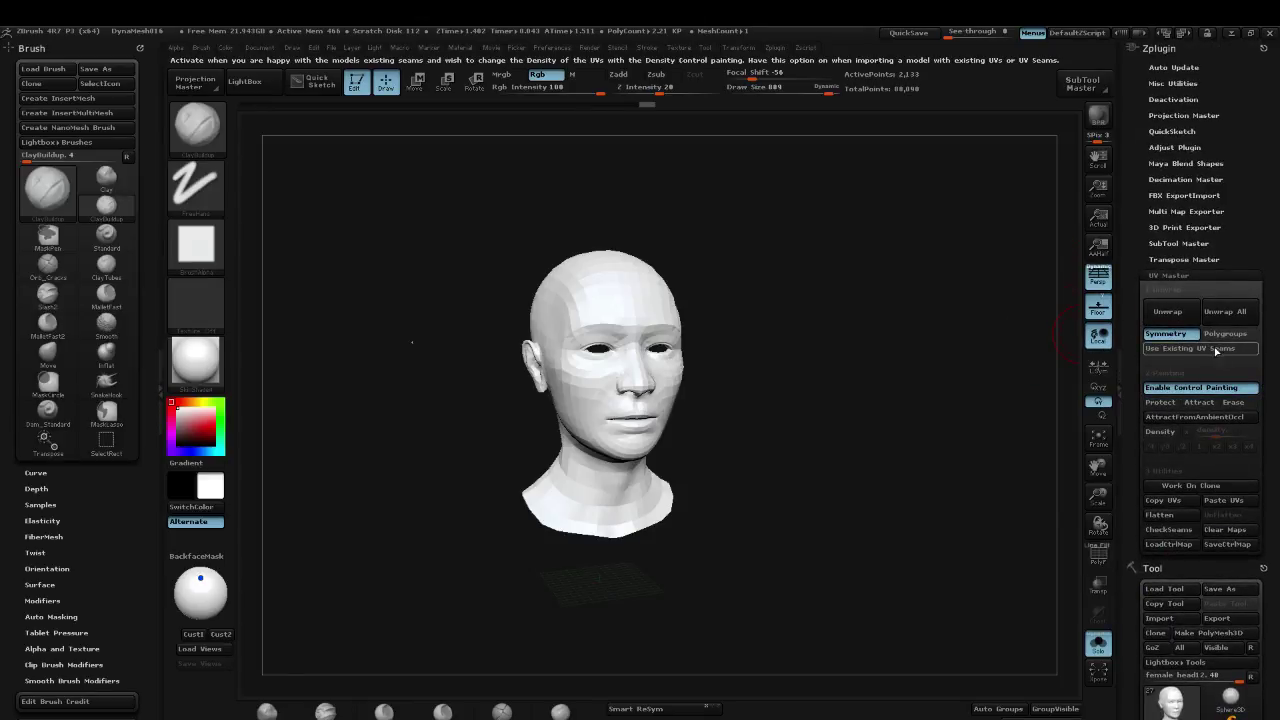
left_click(1185, 389)
left_click(1160, 402)
left_click_drag(766, 397, 774, 399)
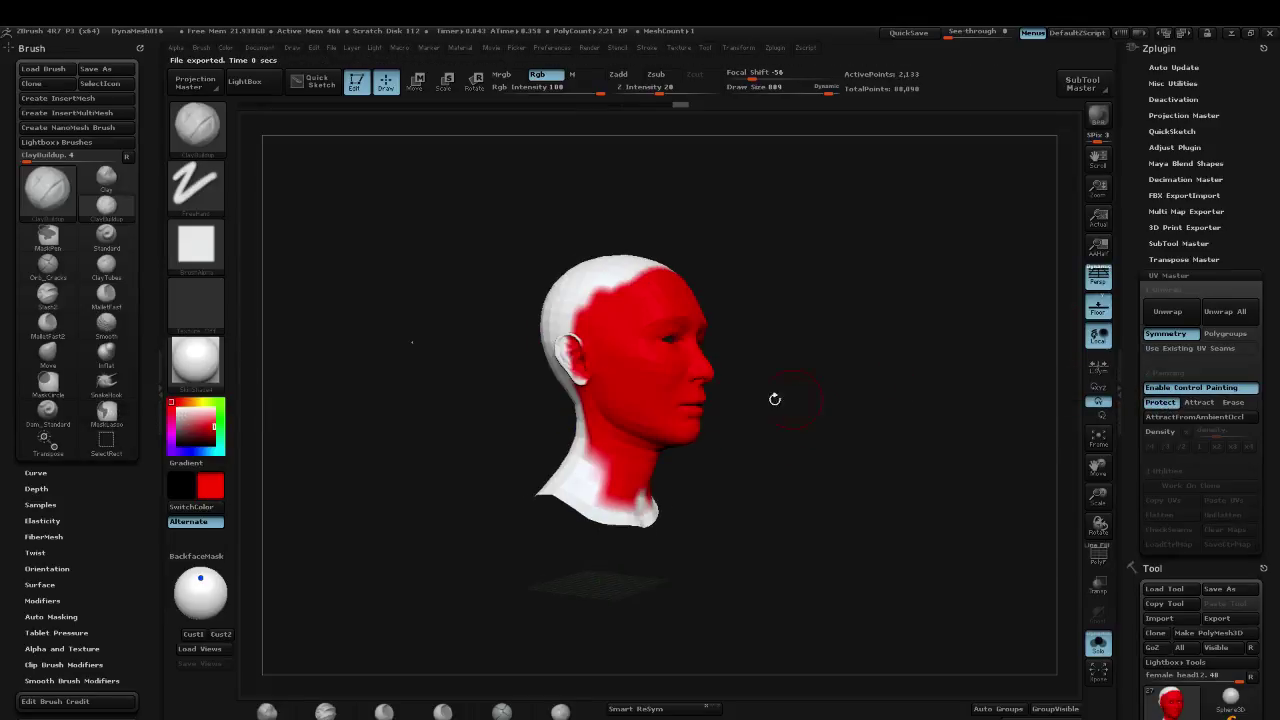
key("]")
left_click_drag(560, 440, 617, 497)
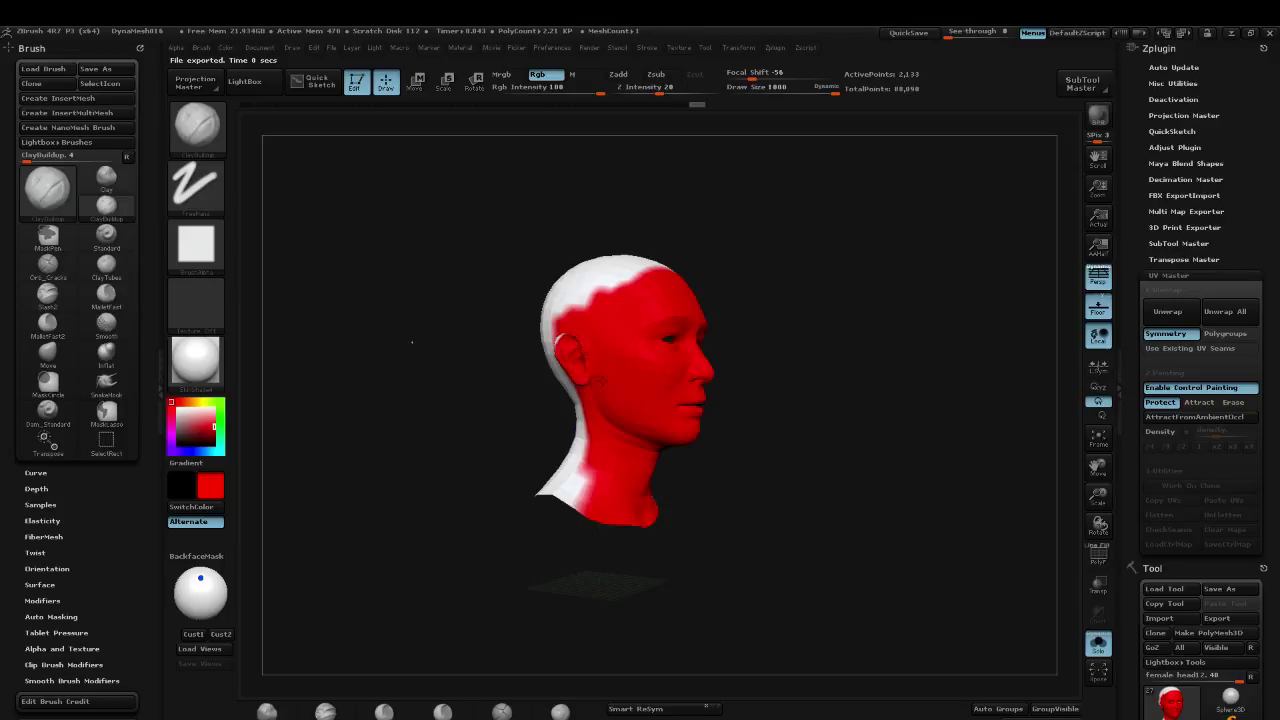
Step: Widen the Attract stripe on the back of the head, covering the back of the skull and the nape
left_click(1199, 402)
left_click_drag(1045, 409, 966, 409)
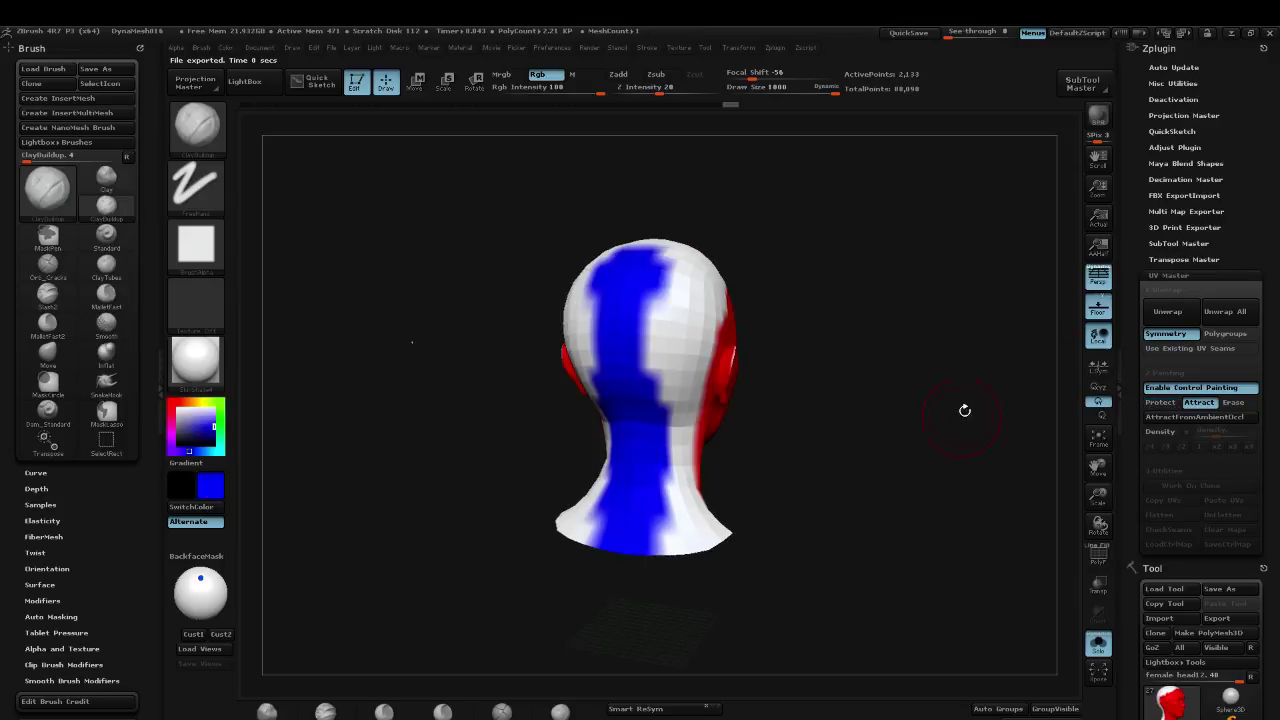
key("s")
left_click_drag(637, 323, 620, 323)
mouse_move(740, 340)
left_mouse_down()
mouse_move(752, 284)
mouse_move(700, 330)
left_mouse_up()
left_click_drag(660, 460, 667, 443)
left_click_drag(679, 383, 700, 250)
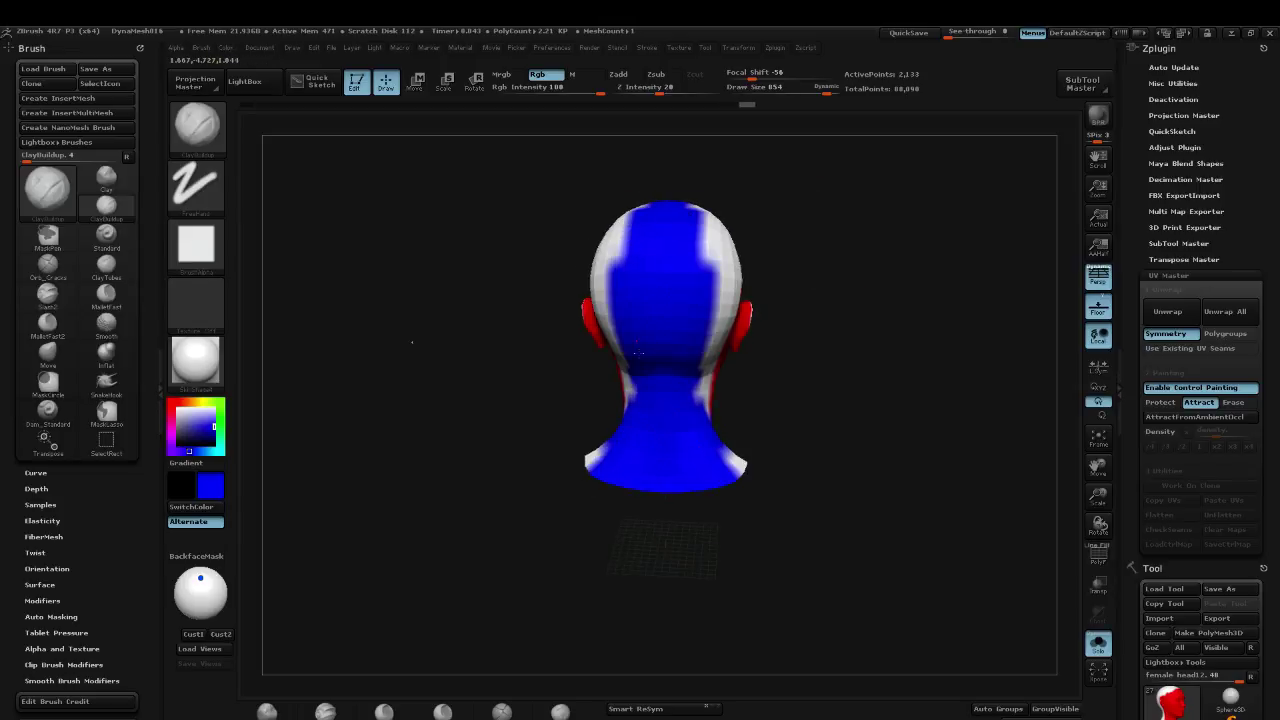
Step: Unwrap the head again using the extended control painting and morph it into its flat UV layout
left_click(1167, 311)
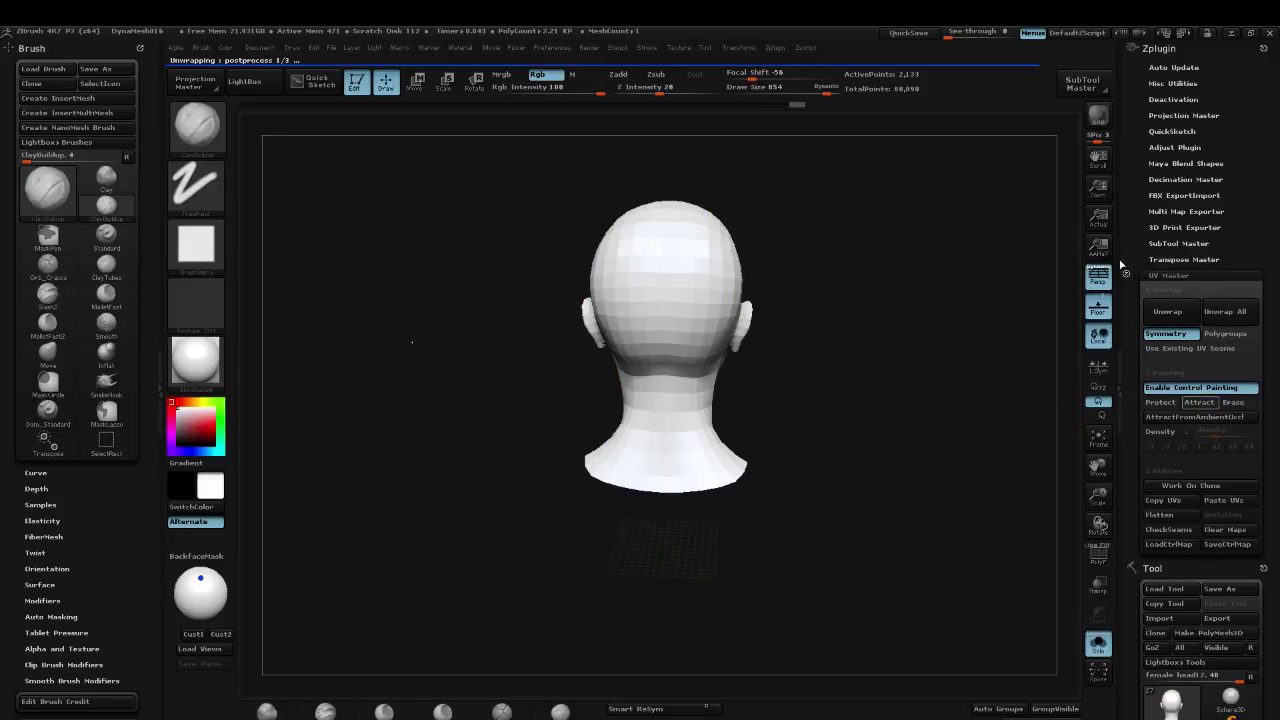
left_click_drag(1271, 463, 1275, 245)
left_click_drag(1255, 663, 1243, 538)
left_click_drag(1066, 412, 999, 405)
left_click(1236, 524)
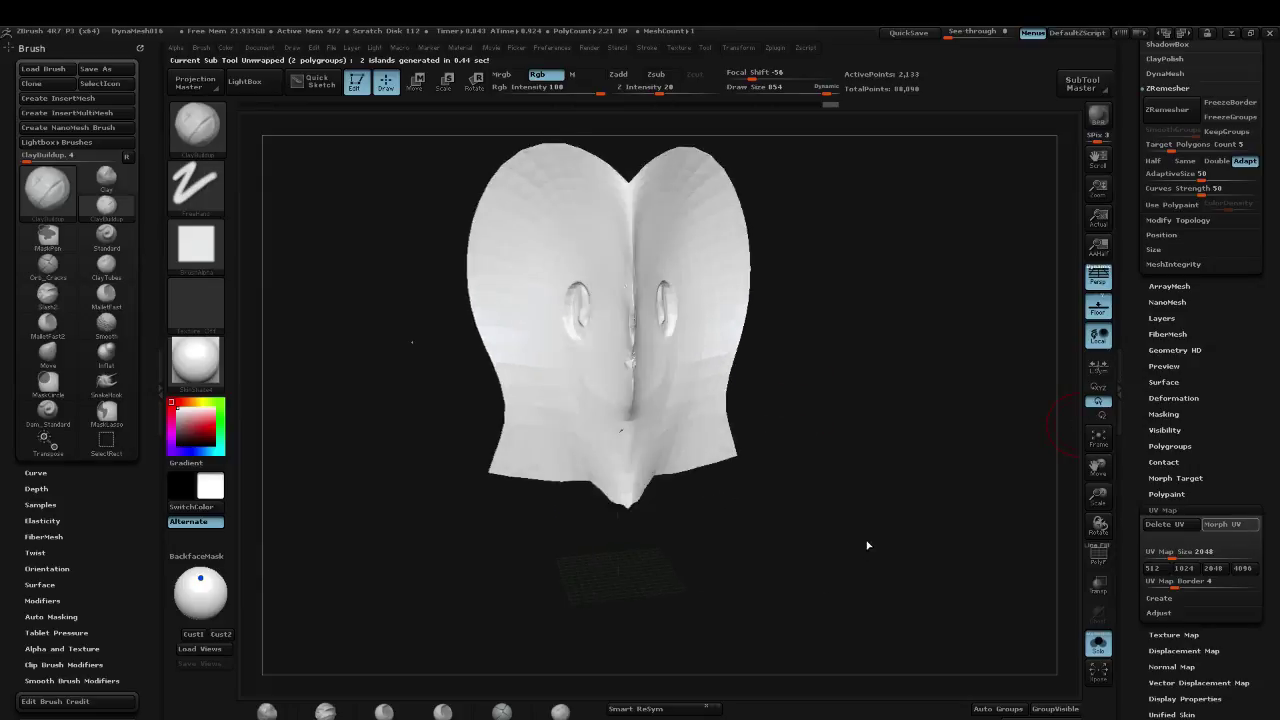
Step: Show the polyframe and examine the flat UV layout around the eyes, nose, mouth, ears and neck edge
key("shift+f")
left_click_drag(998, 381, 1092, 417, "alt")
mouse_move(772, 626)
left_mouse_down("alt")
mouse_move(681, 618)
mouse_move(757, 682)
left_mouse_up("alt")
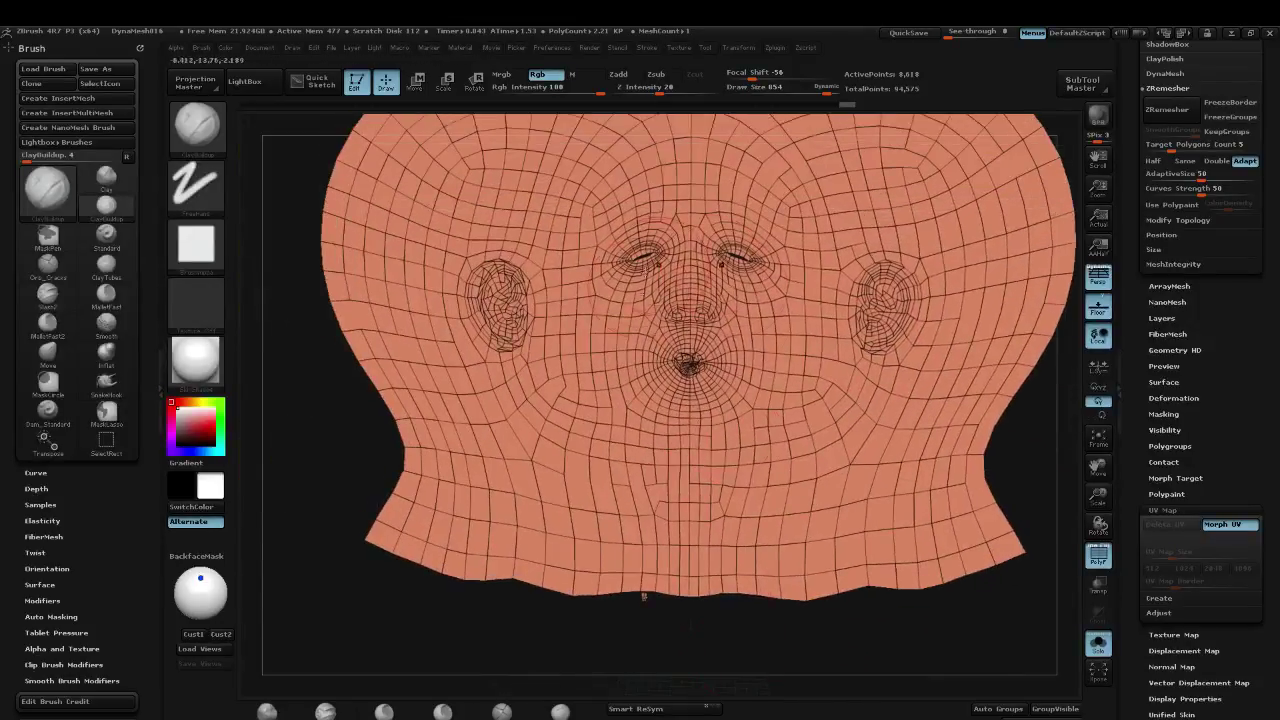
mouse_move(933, 612)
left_mouse_down("alt")
mouse_move(1012, 441)
mouse_move(917, 357)
left_mouse_up("alt")
mouse_move(990, 375)
left_mouse_down()
mouse_move(596, 608)
mouse_move(630, 573)
left_mouse_up()
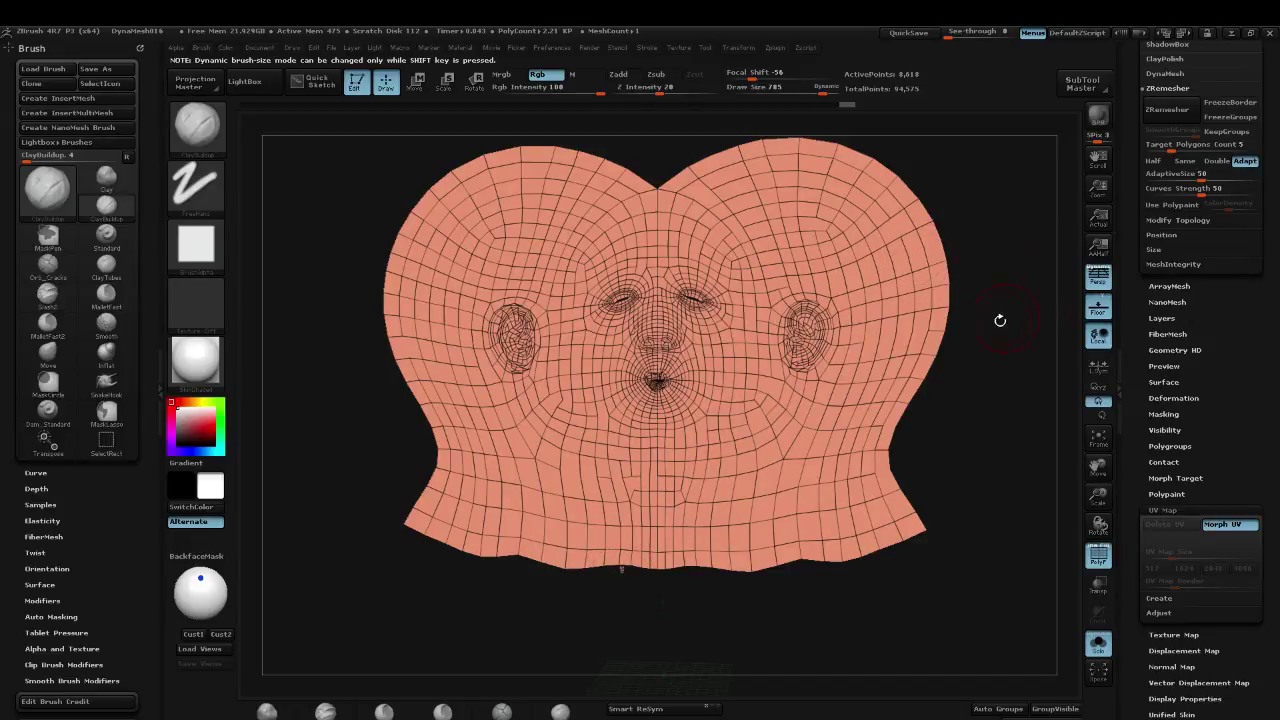
left_click_drag(1026, 341, 978, 328, "alt")
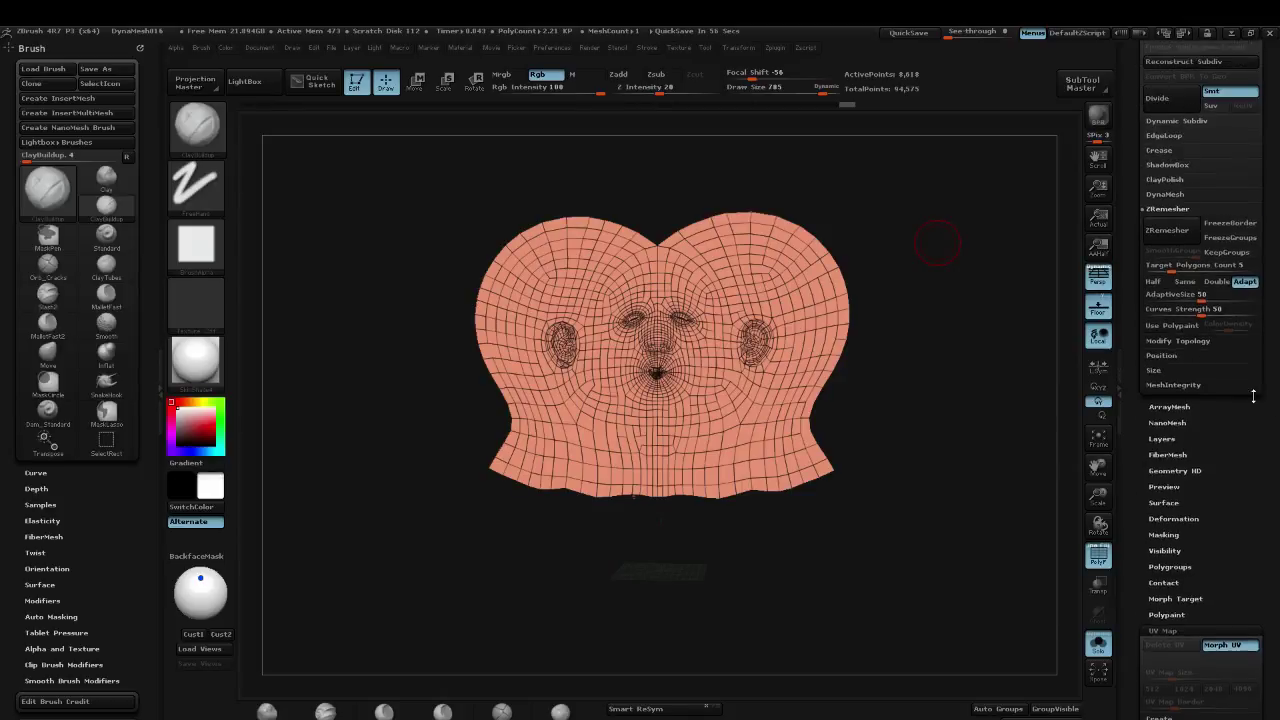
Step: Load the character ZTool containing the coat and scarf from the other project's zbrush/ztools folder
scroll(1257, 318, "up", 10)
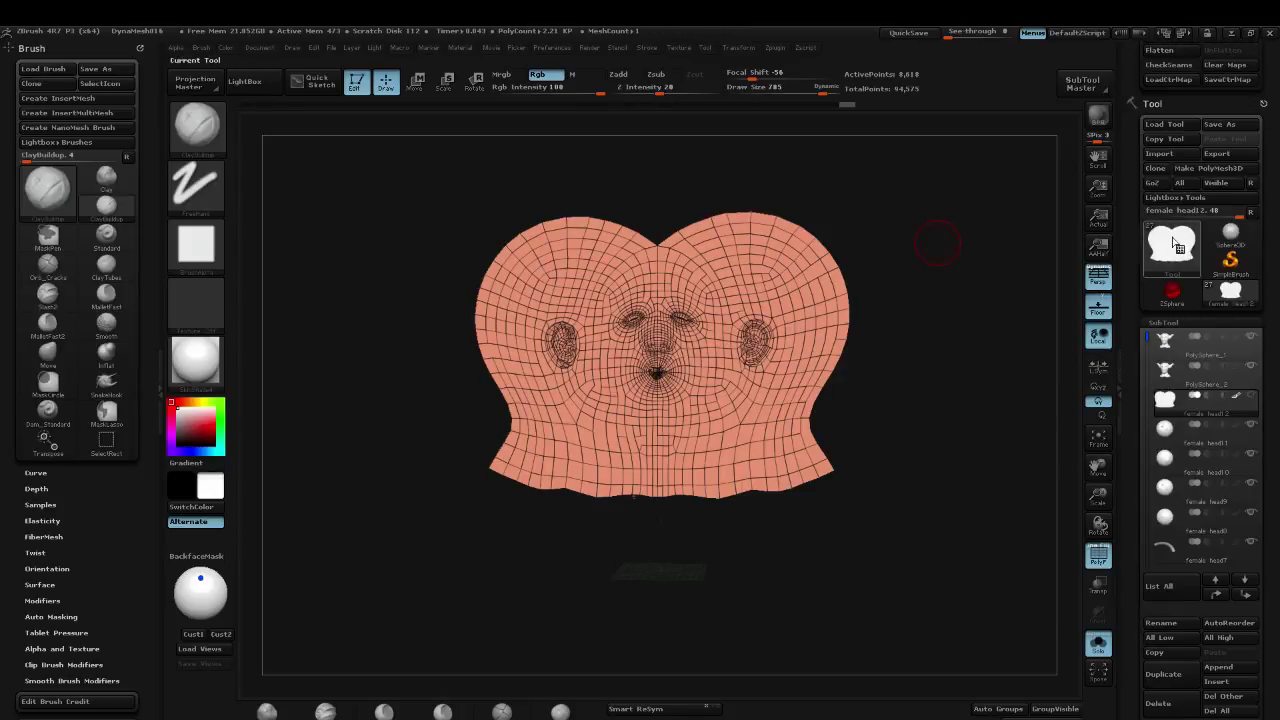
left_click(1166, 124)
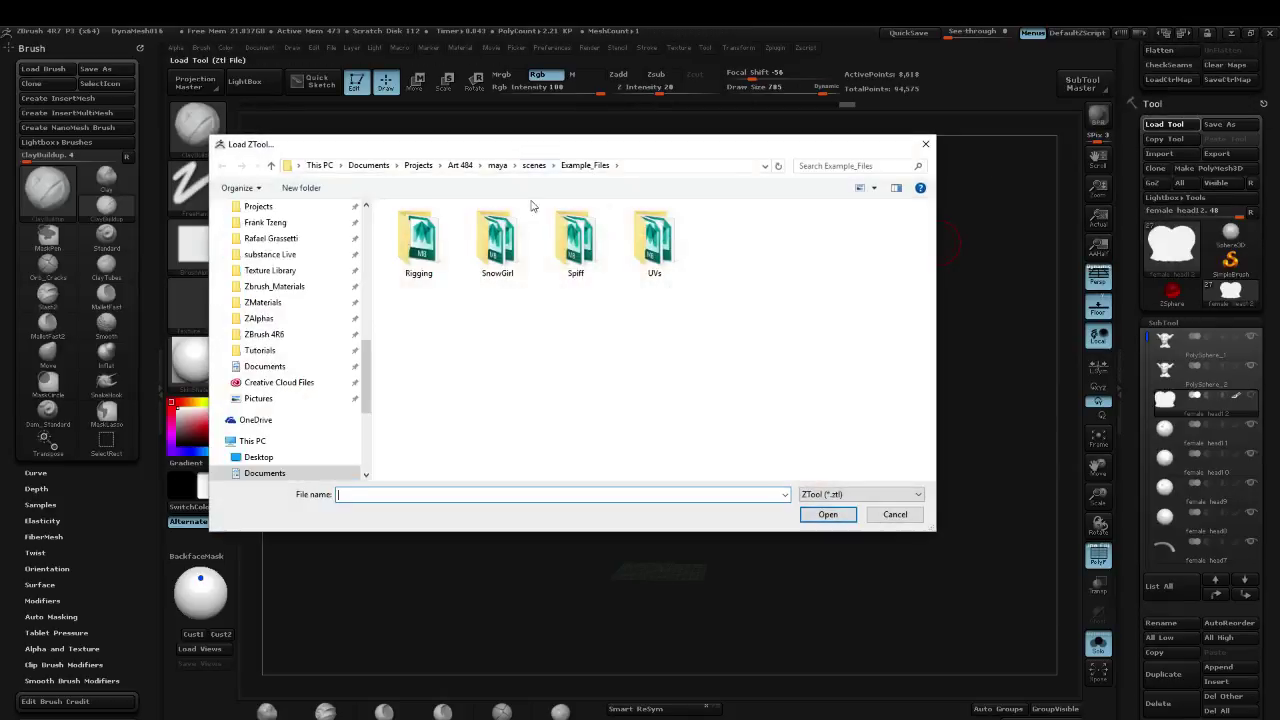
left_click(478, 166)
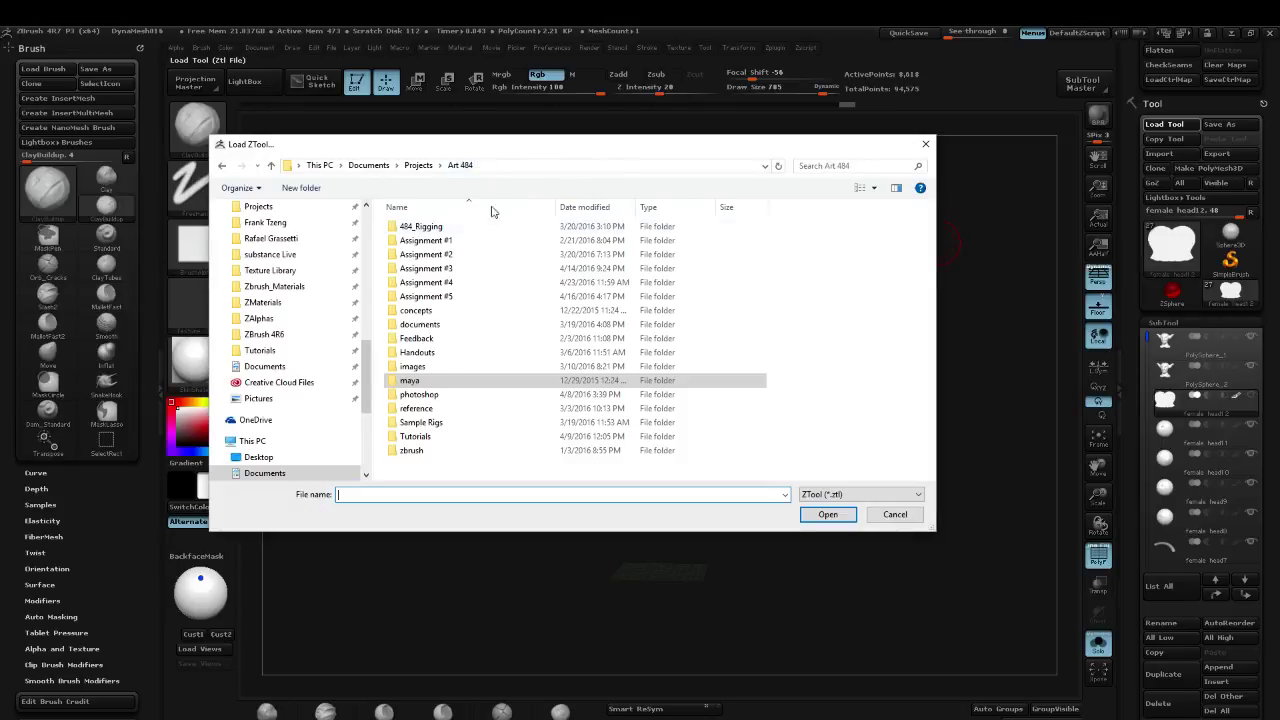
double_click(413, 452)
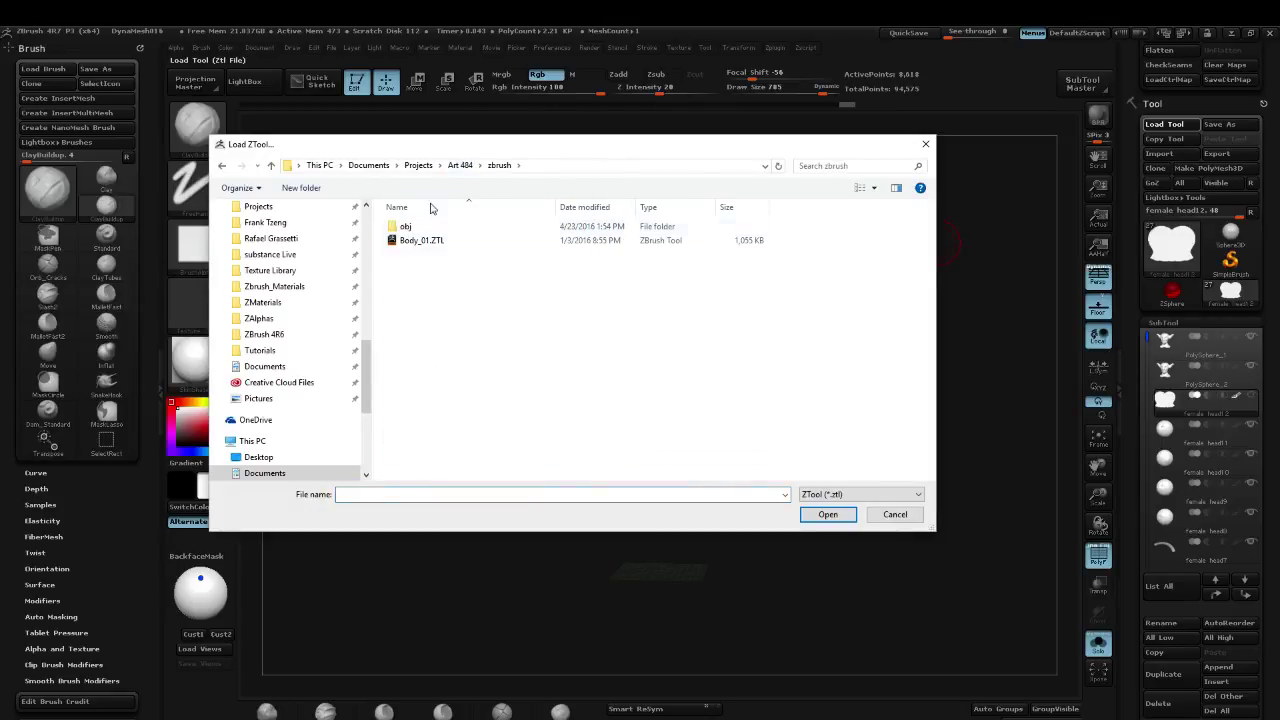
left_click(418, 166)
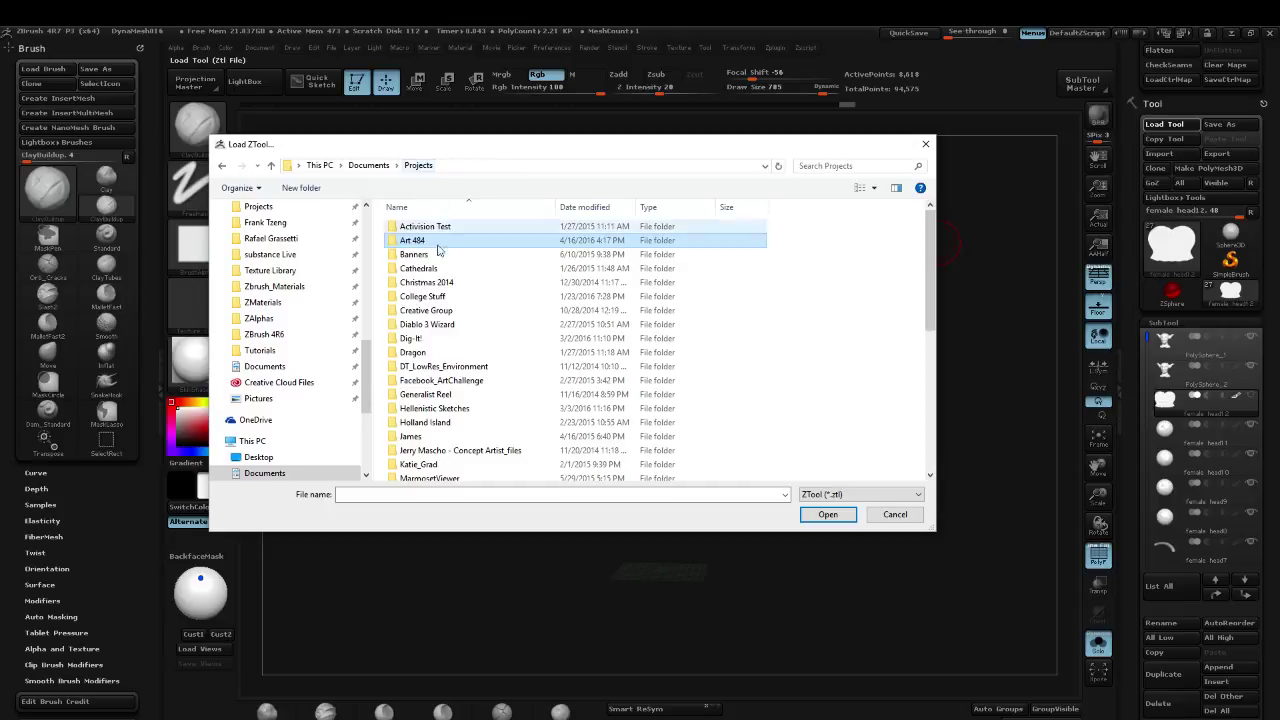
scroll(283, 356, "up", 5)
left_click(283, 356)
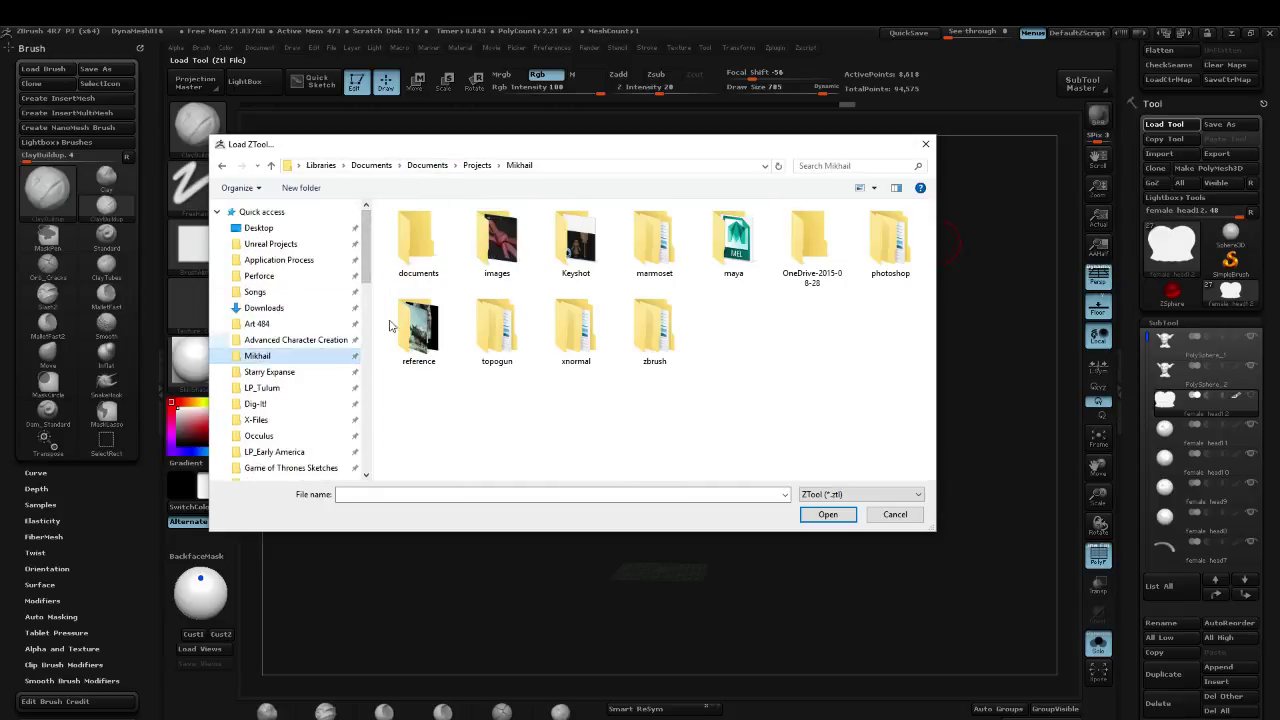
double_click(660, 335)
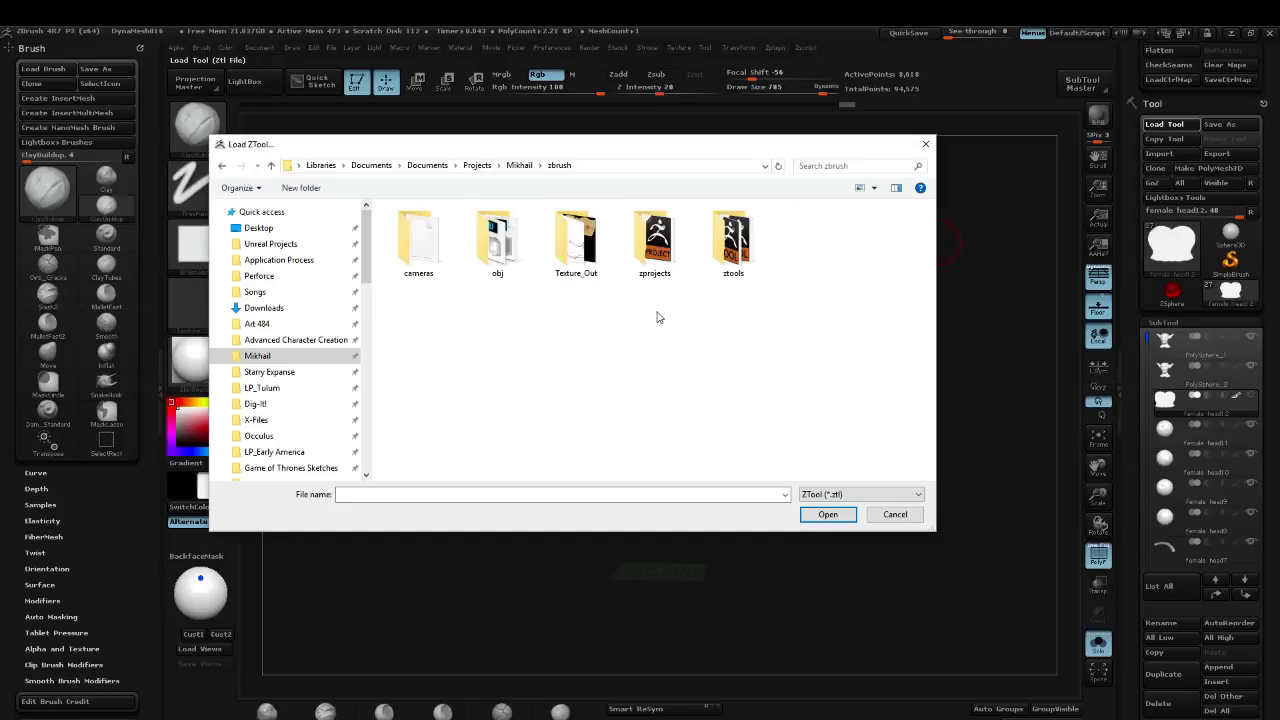
double_click(727, 245)
double_click(868, 407)
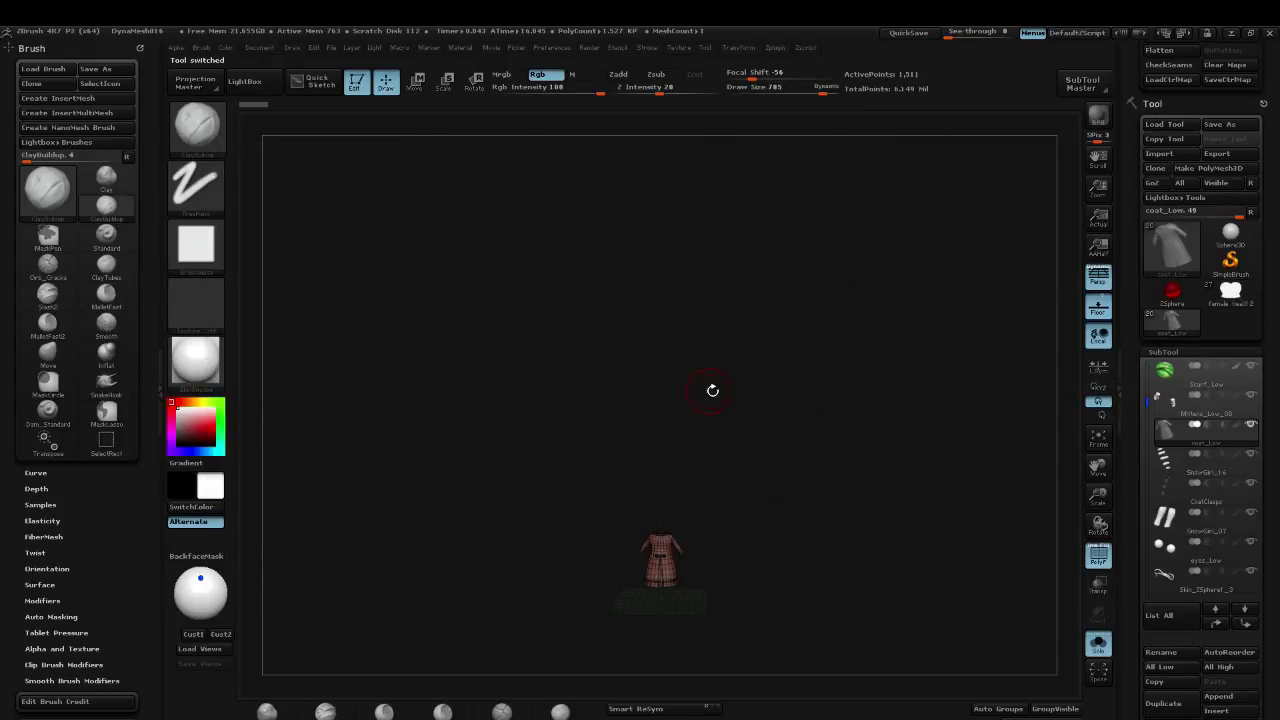
Step: Make Scarf_Low the active subtool and frame it in the view
left_click(1163, 371)
key("f")
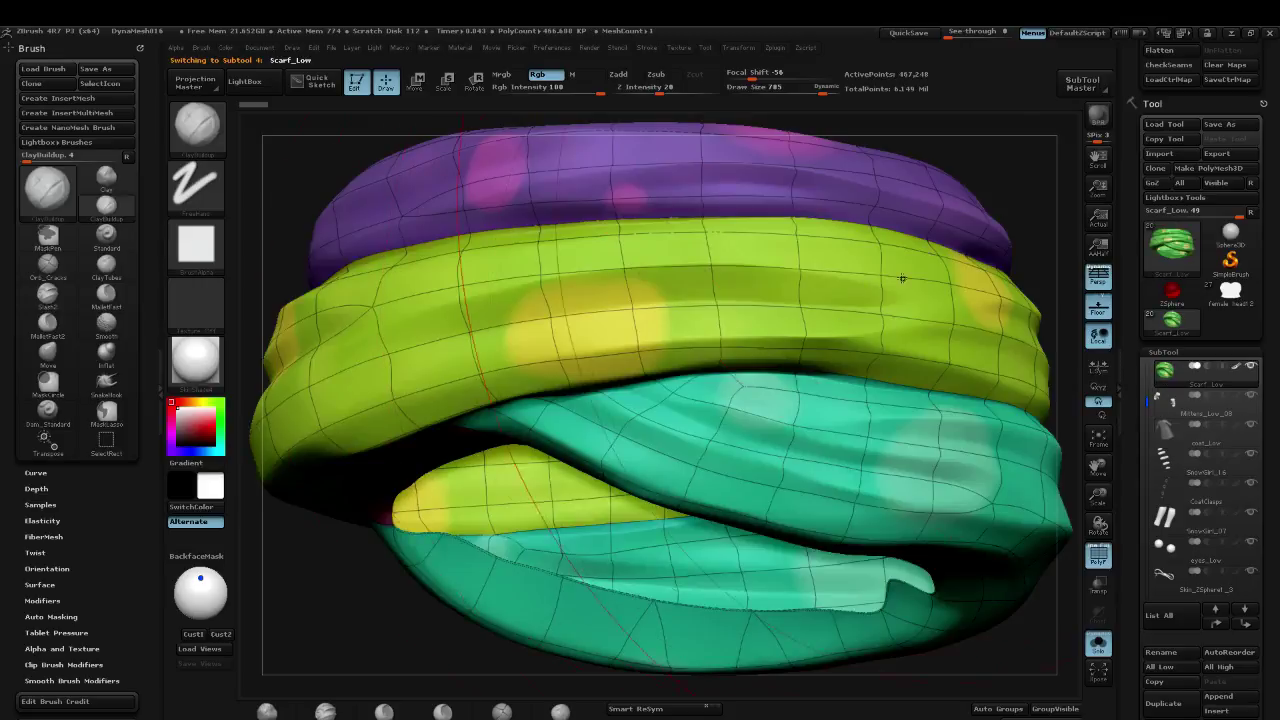
Step: Frame the scarf and lower it to its lowest subdivision level
key("shift+f")
key("shift+f")
key("f")
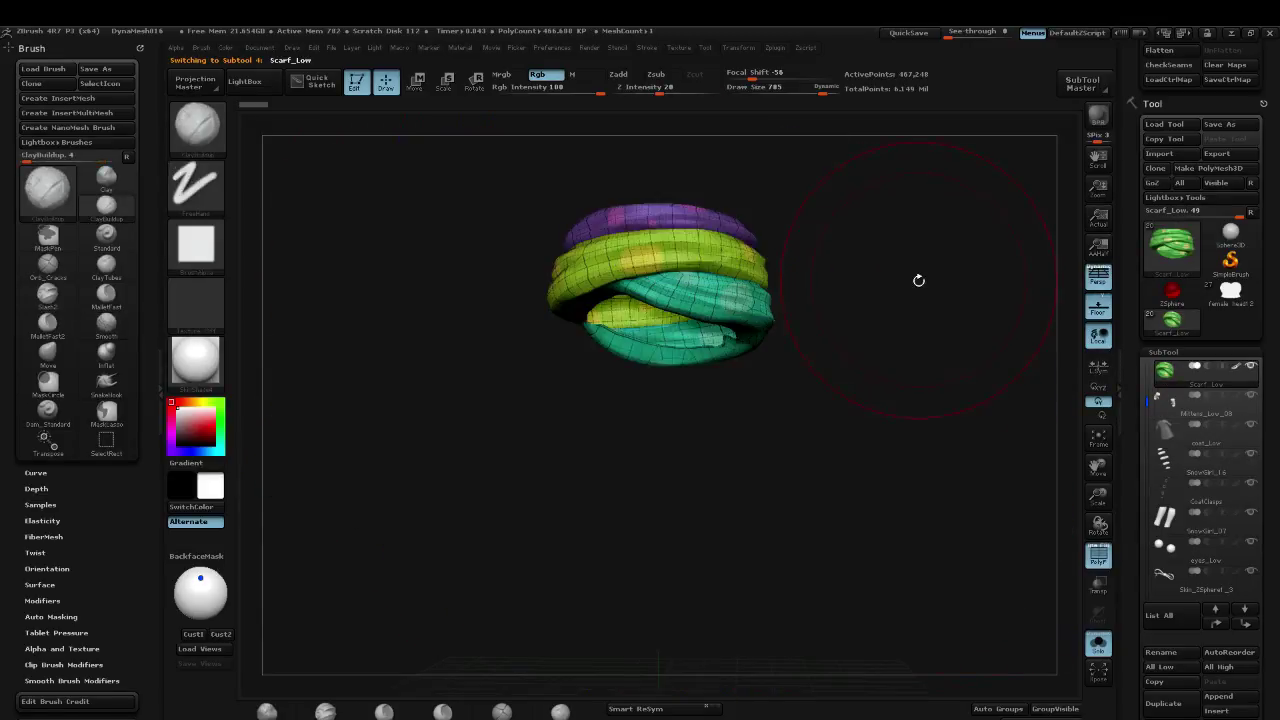
mouse_move(919, 311)
left_mouse_down()
mouse_move(854, 314)
mouse_move(893, 303)
left_mouse_up()
key("s")
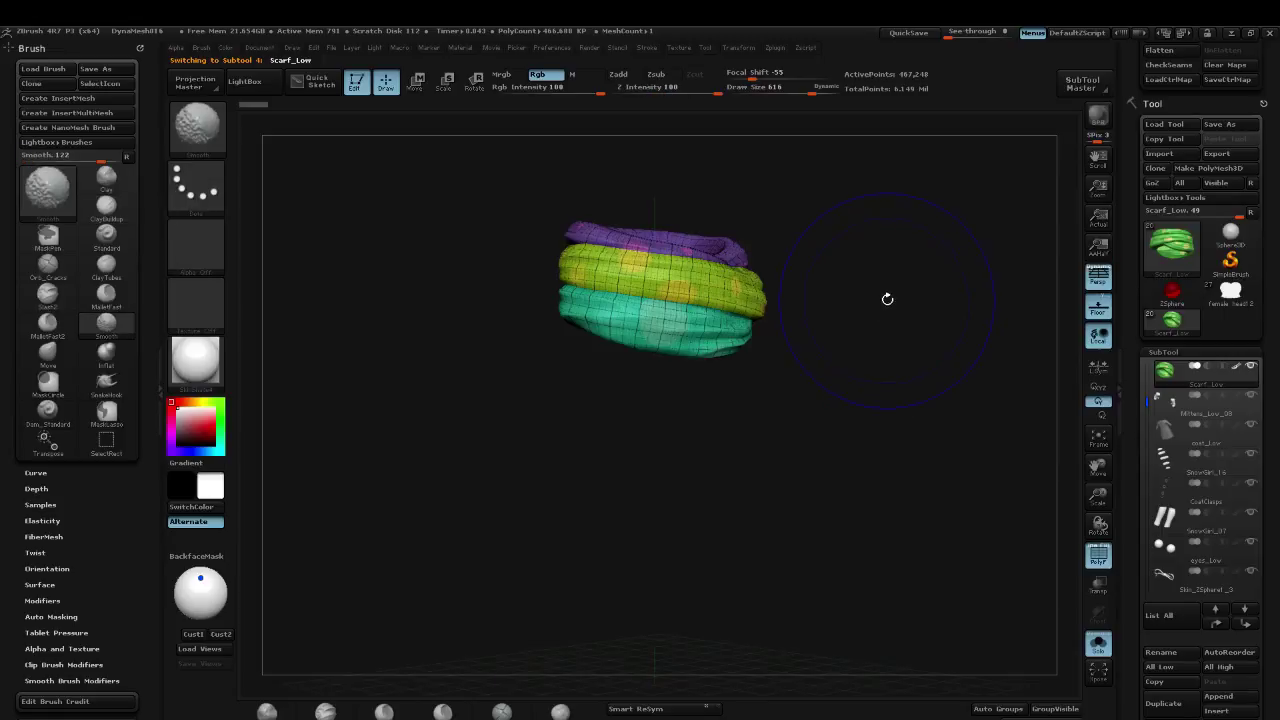
key("shift+d")
key("shift+d")
key("shift+d")
key("shift+d")
key("shift+d")
Step: Morph the low-resolution scarf into its flat UV layout
left_click_drag(1266, 162, 1261, 333)
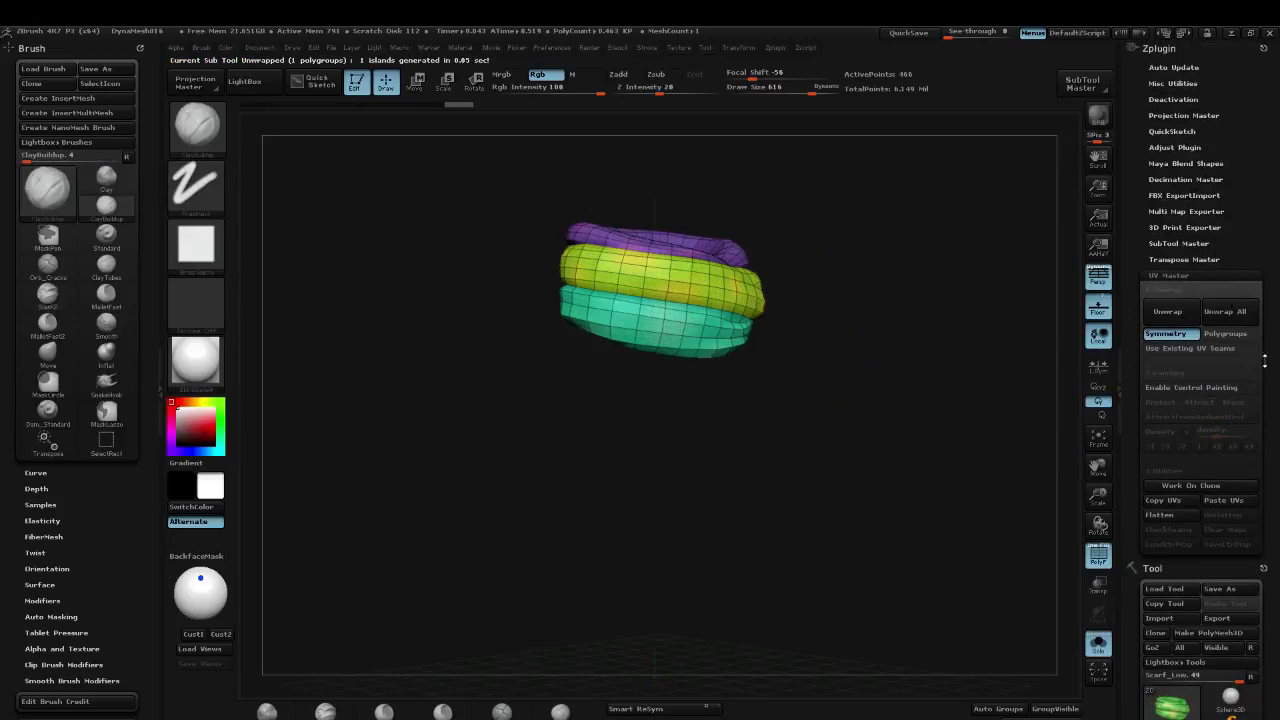
scroll(1268, 572, "down", 5)
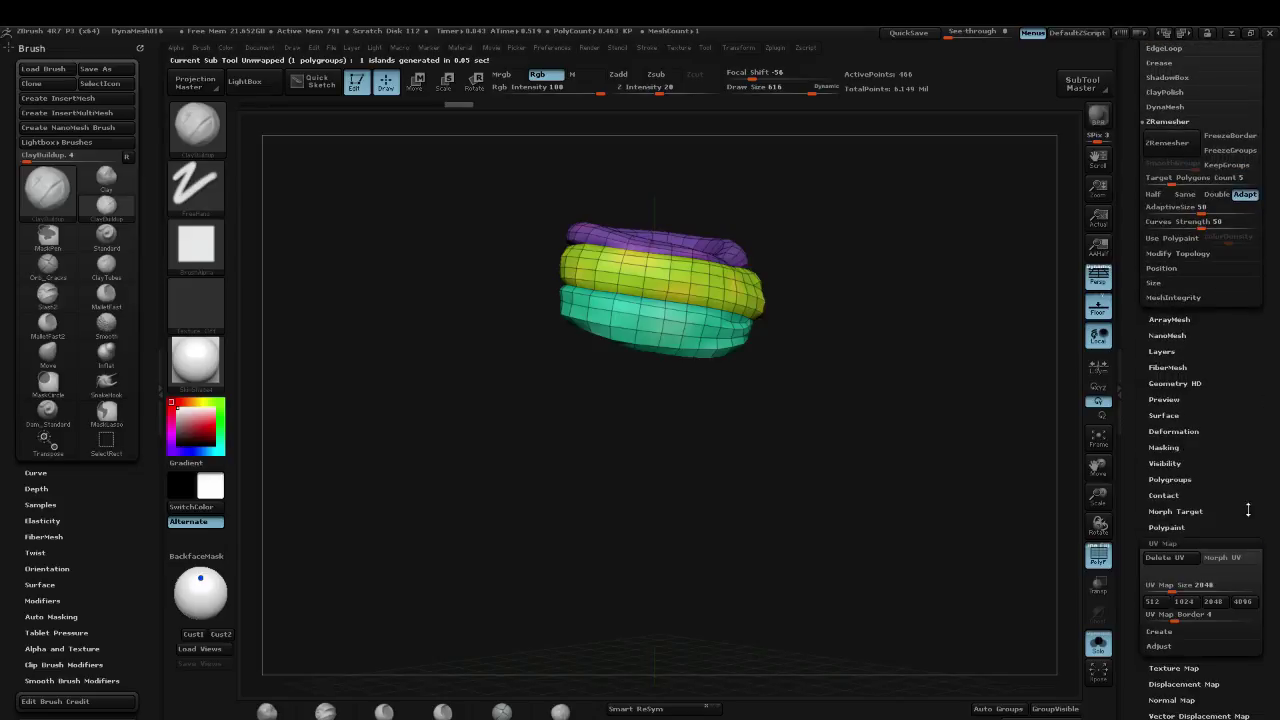
left_click(1239, 562)
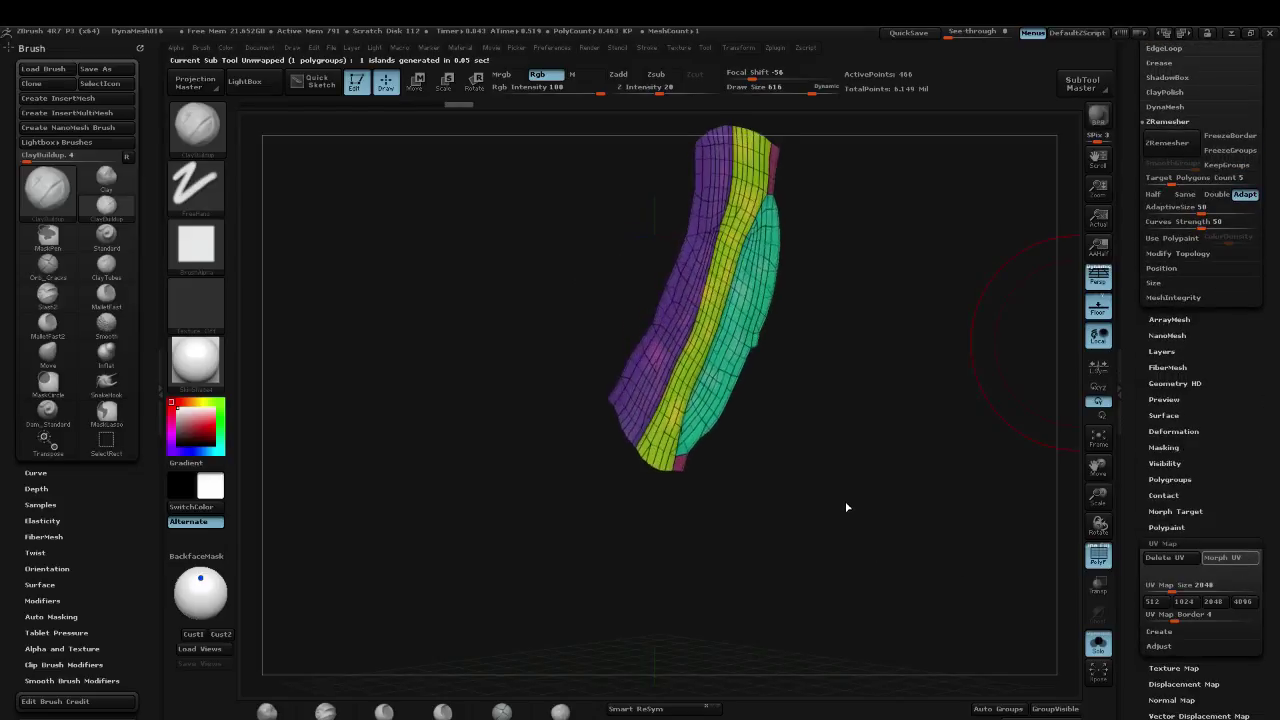
left_click_drag(914, 508, 897, 503)
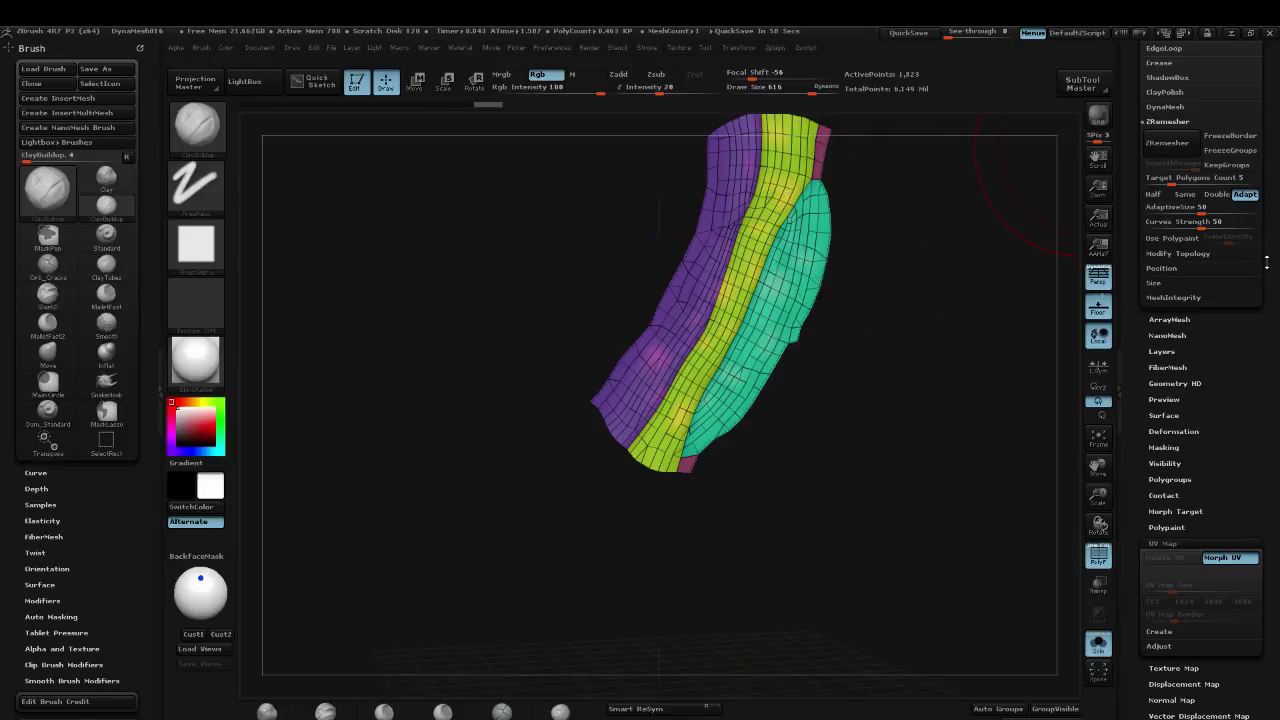
Step: Make the PolyMesh3D star the active tool
scroll(1266, 262, "up", 10)
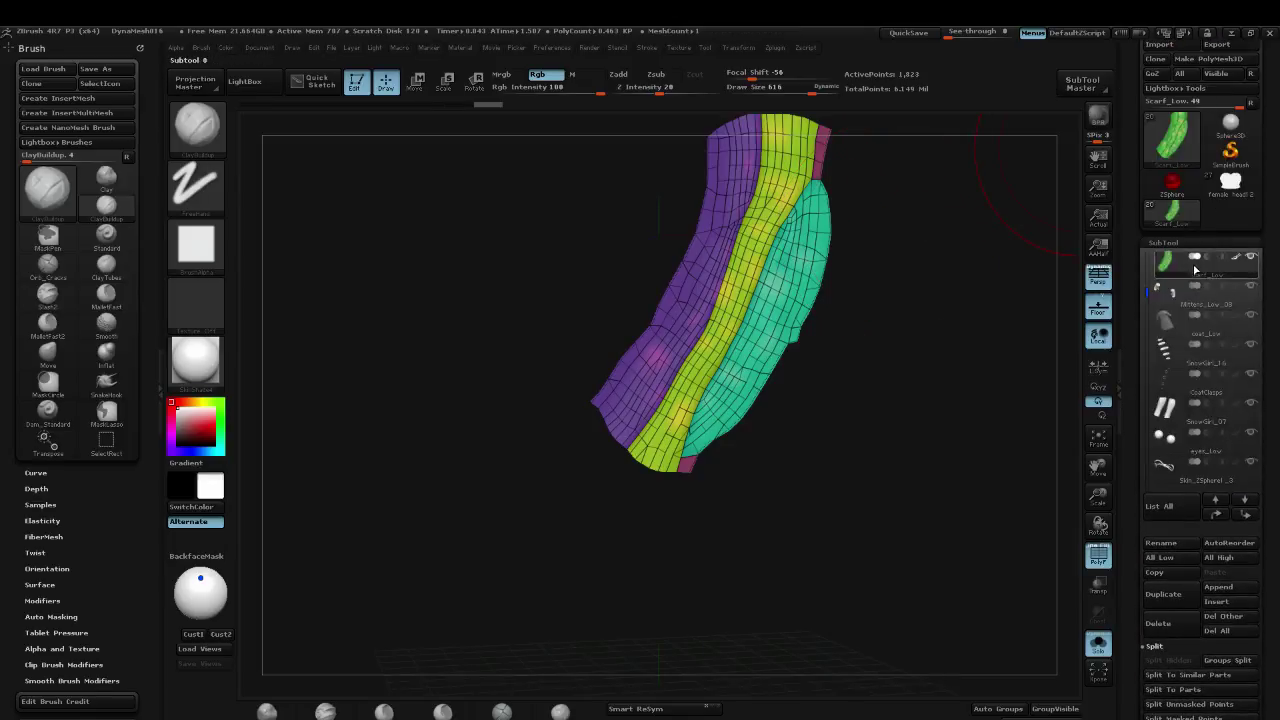
left_click(1229, 182)
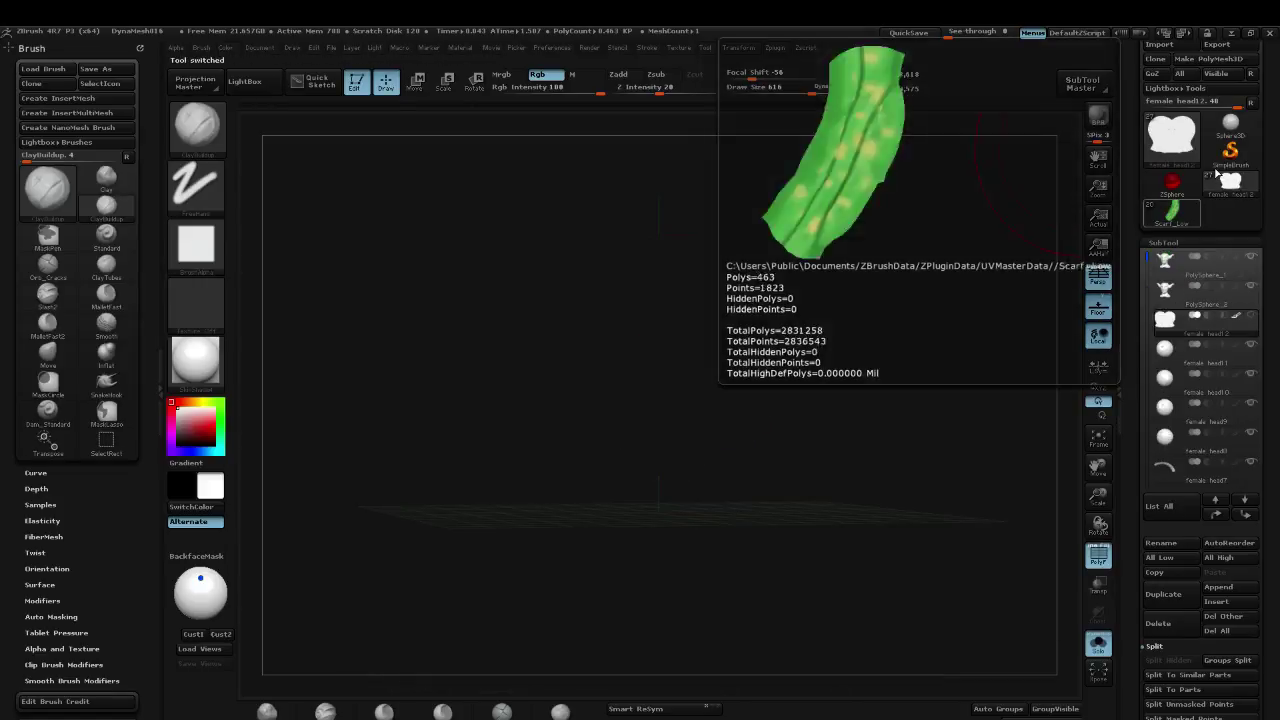
left_click(1185, 140)
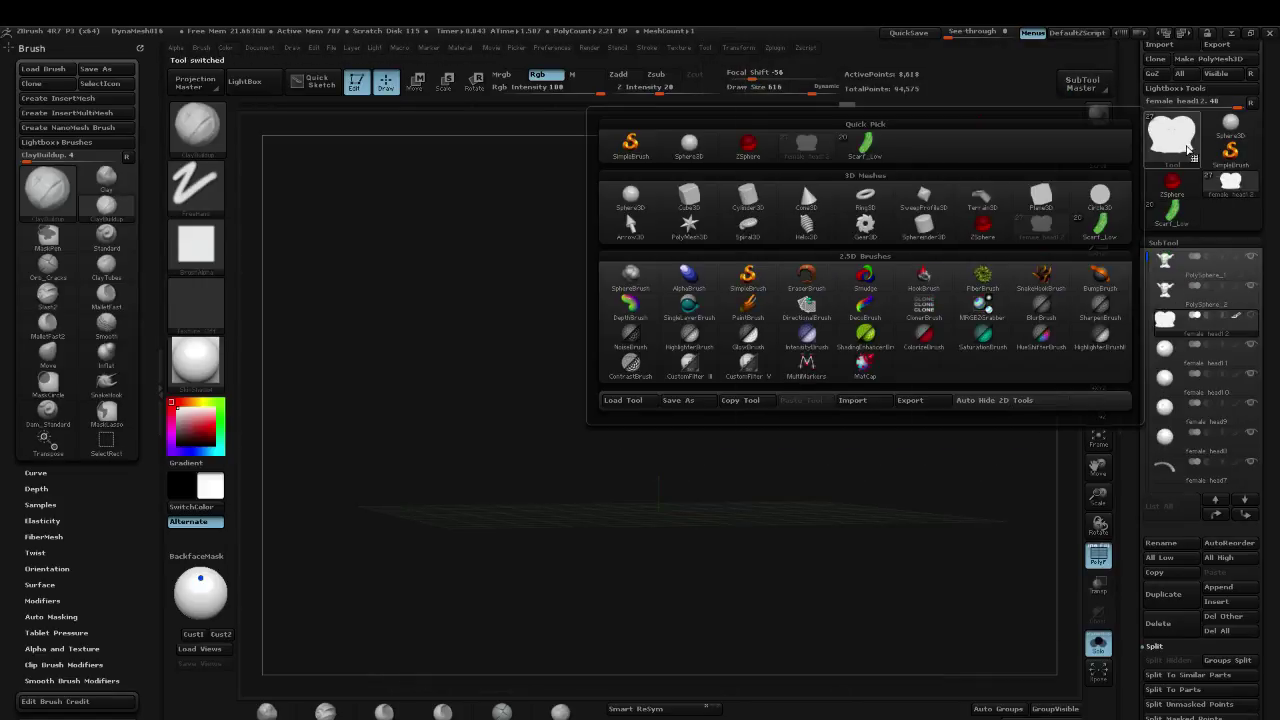
left_click(689, 222)
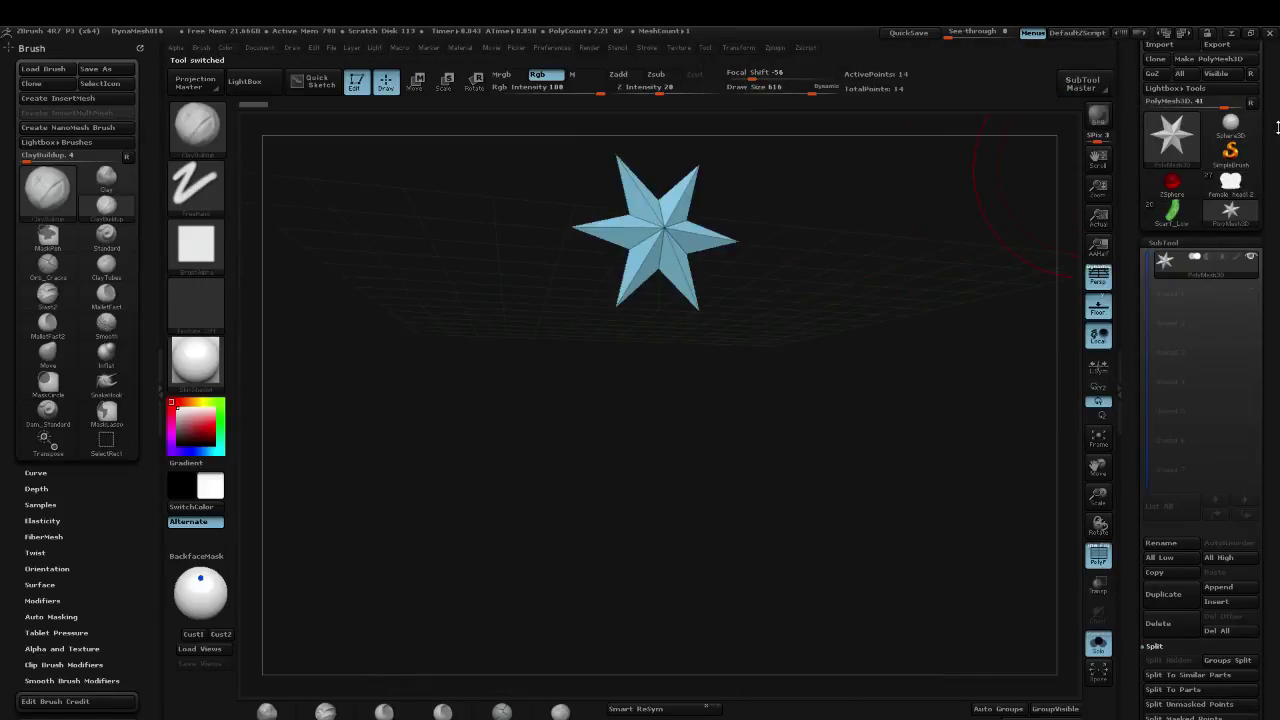
Step: Import Coat_HalfUV.obj from the other project's zbrush/obj folder into the star tool
left_click(1159, 153)
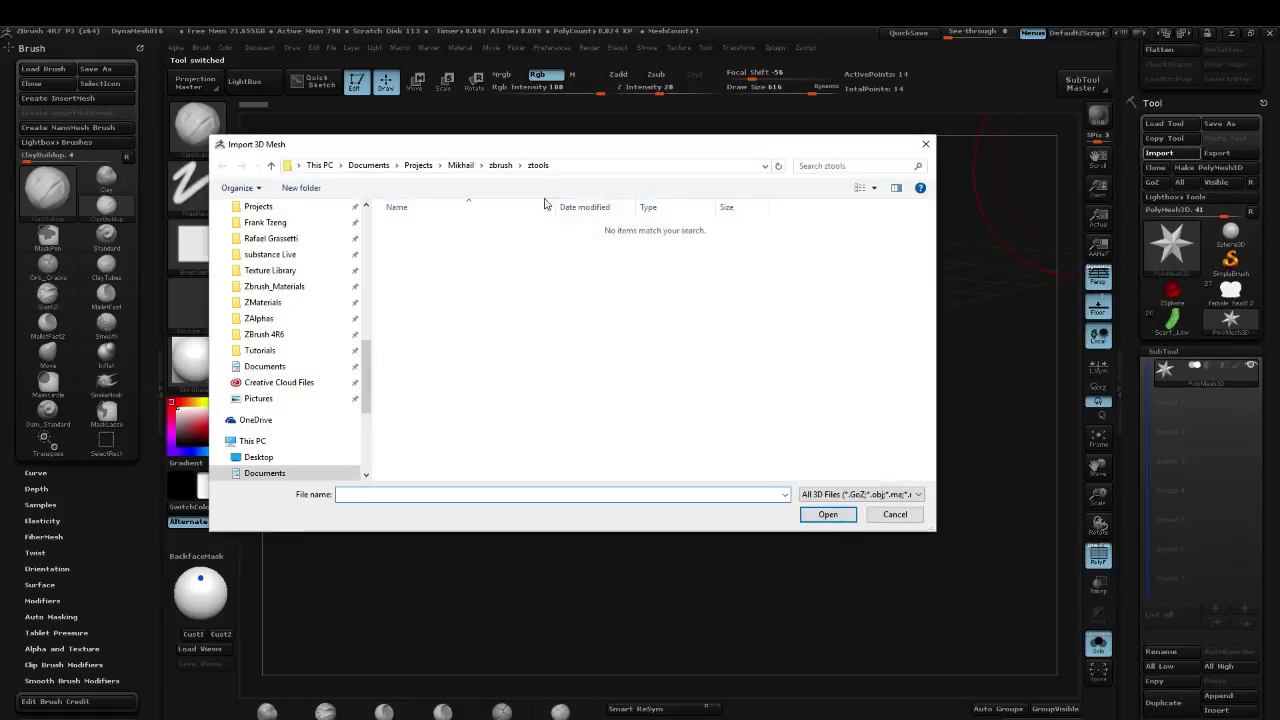
left_click(461, 166)
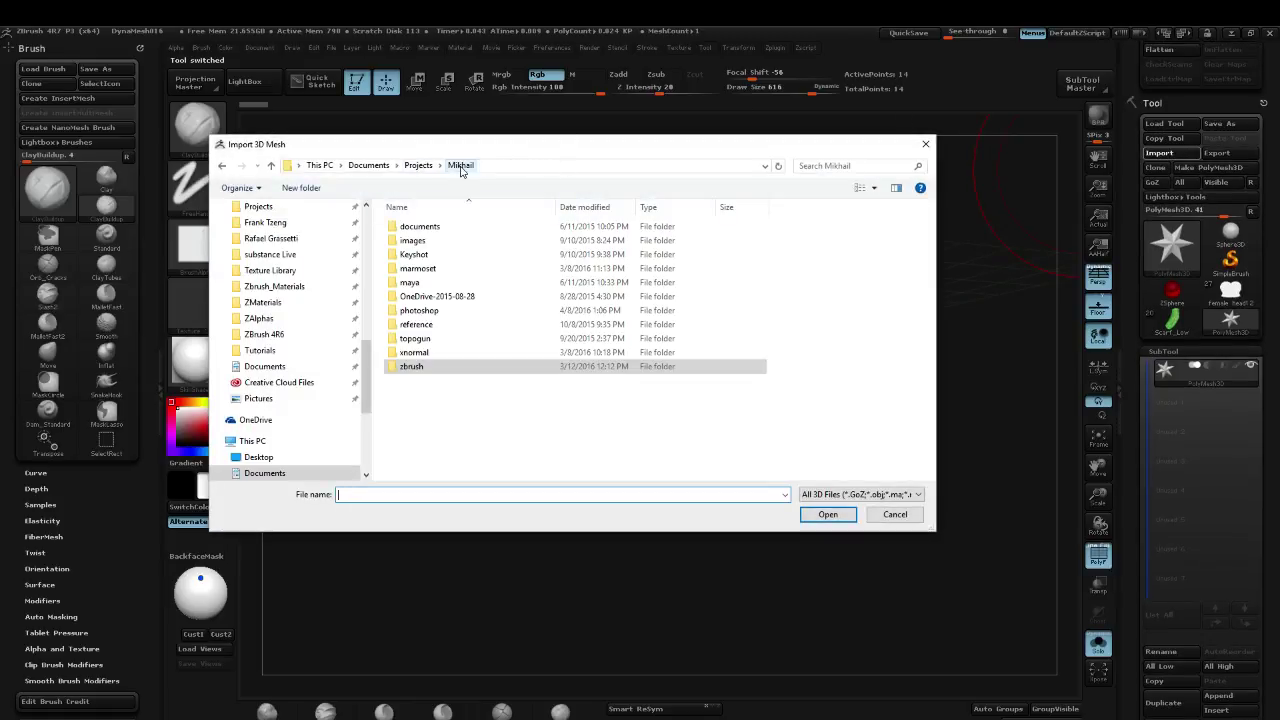
double_click(411, 366)
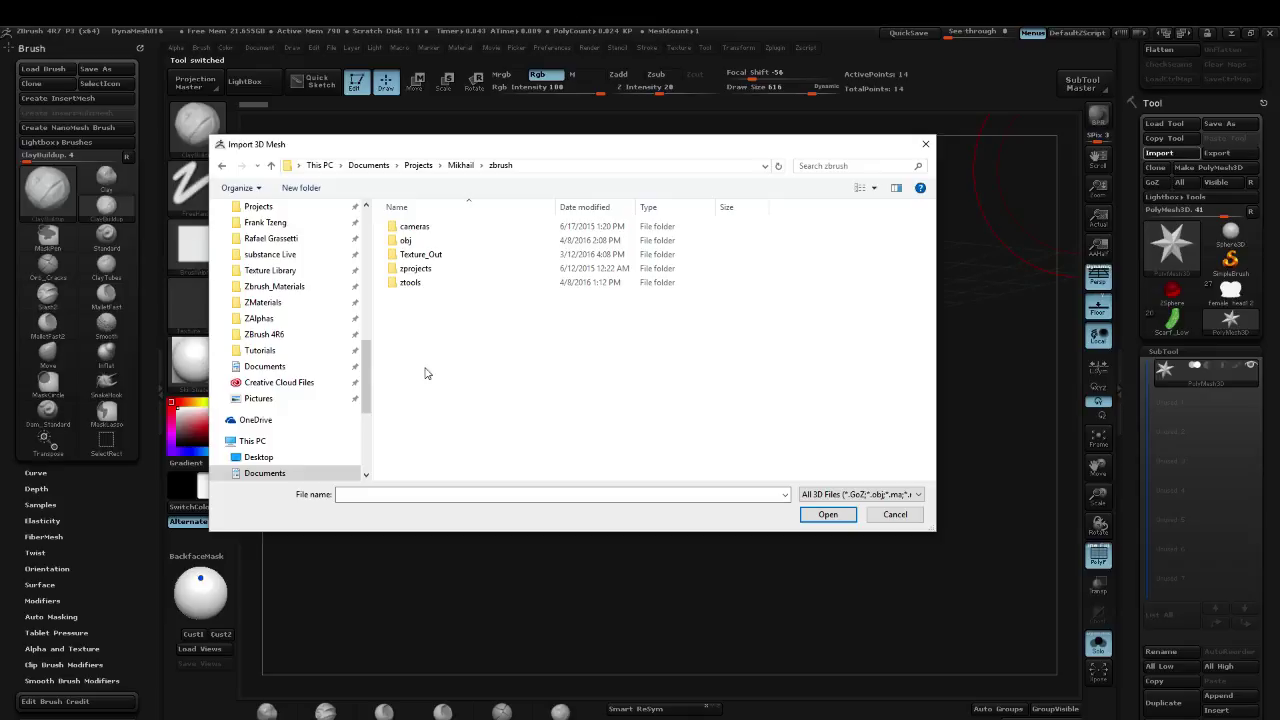
double_click(407, 241)
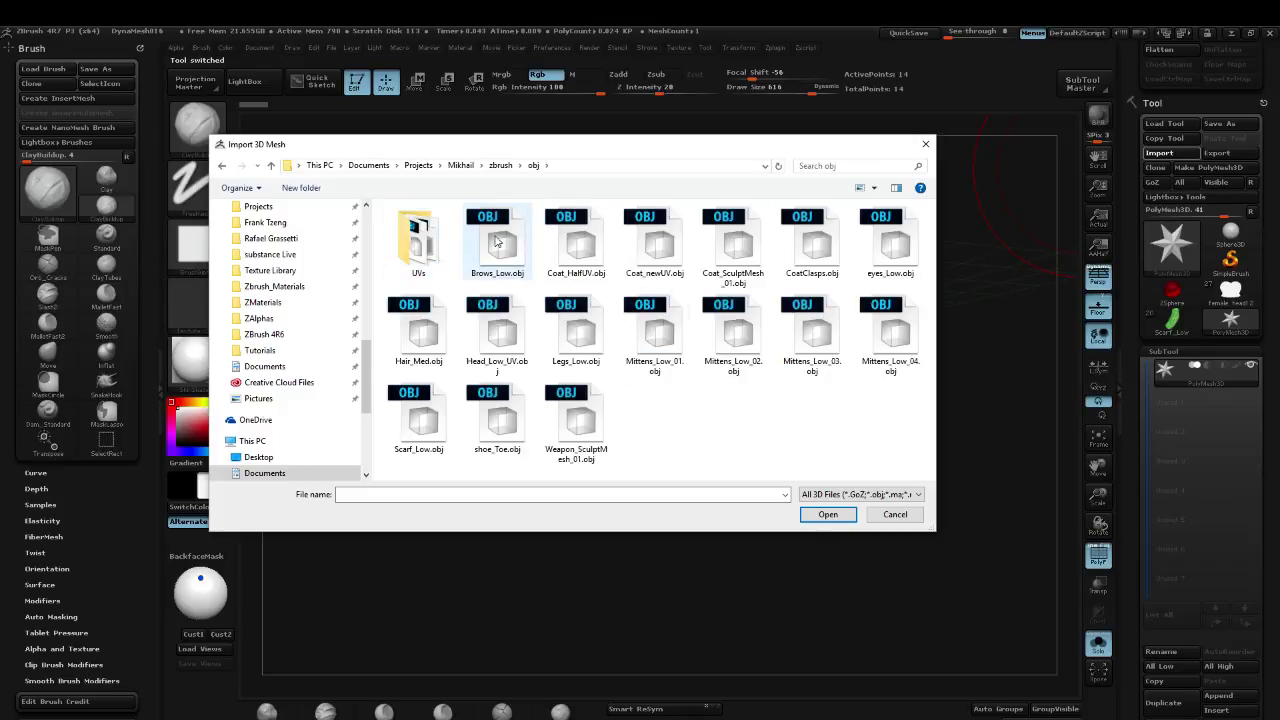
left_click(575, 249)
double_click(575, 249)
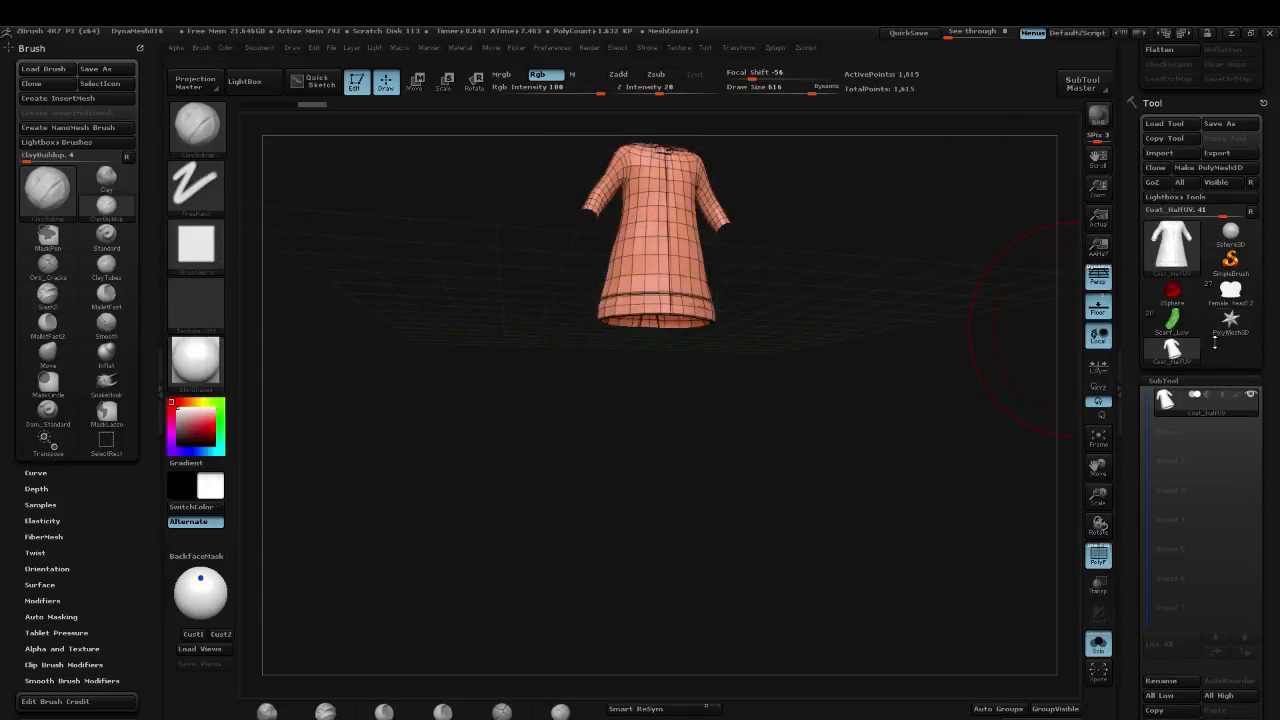
Step: Return to the PolyMesh3D star and import CoatClasps.obj from the same obj folder as a separate tool
left_click(1226, 323)
left_click(1159, 153)
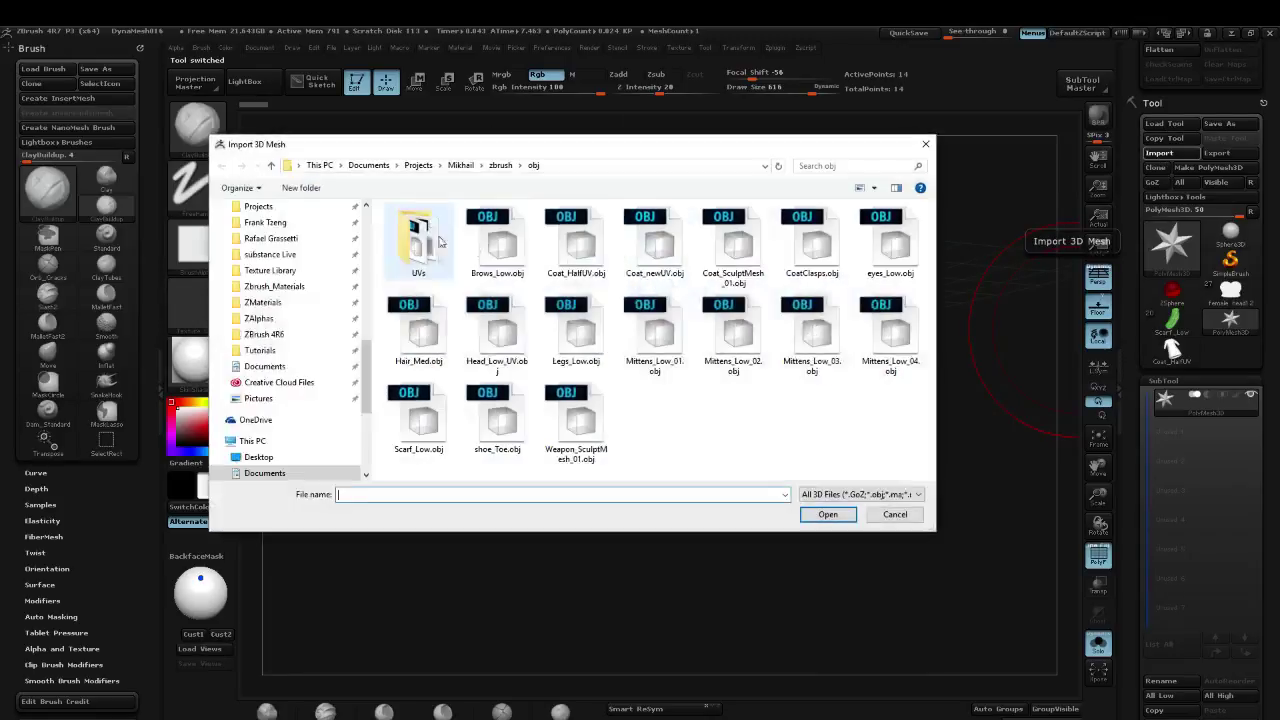
double_click(810, 250)
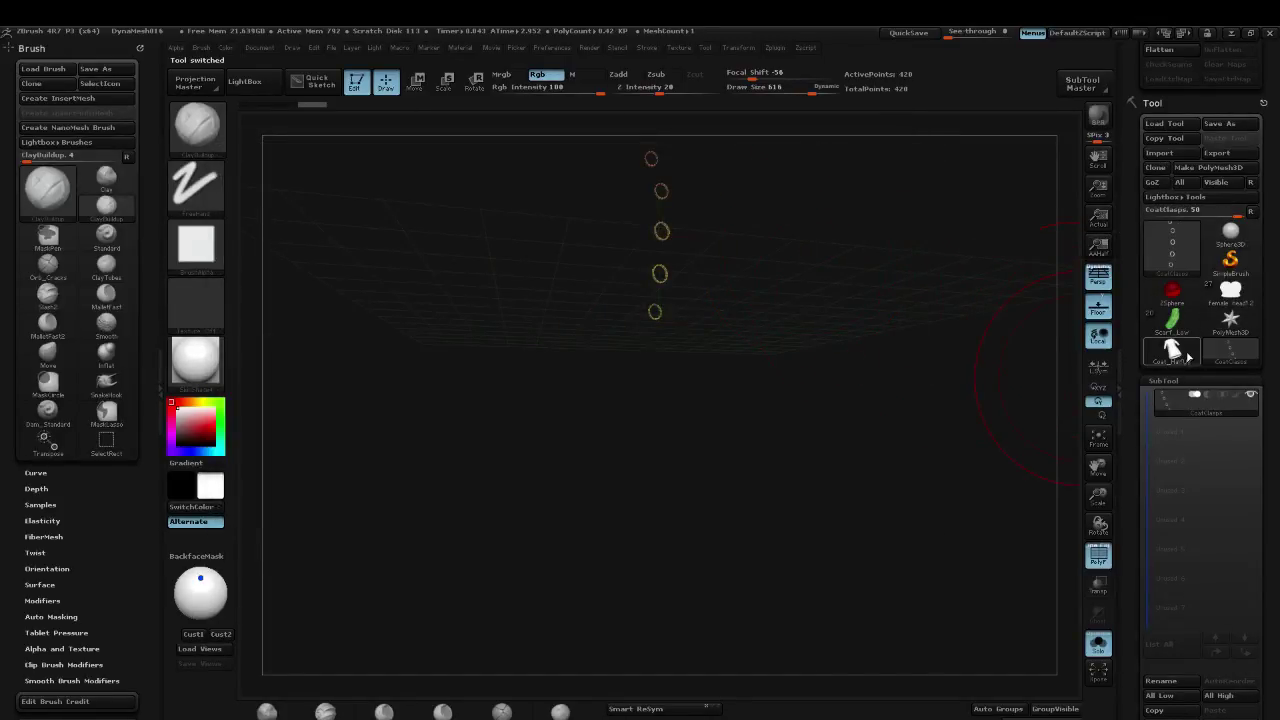
Step: Make the imported coat the active tool and append CoatClasps to it as a subtool
mouse_move(1188, 355)
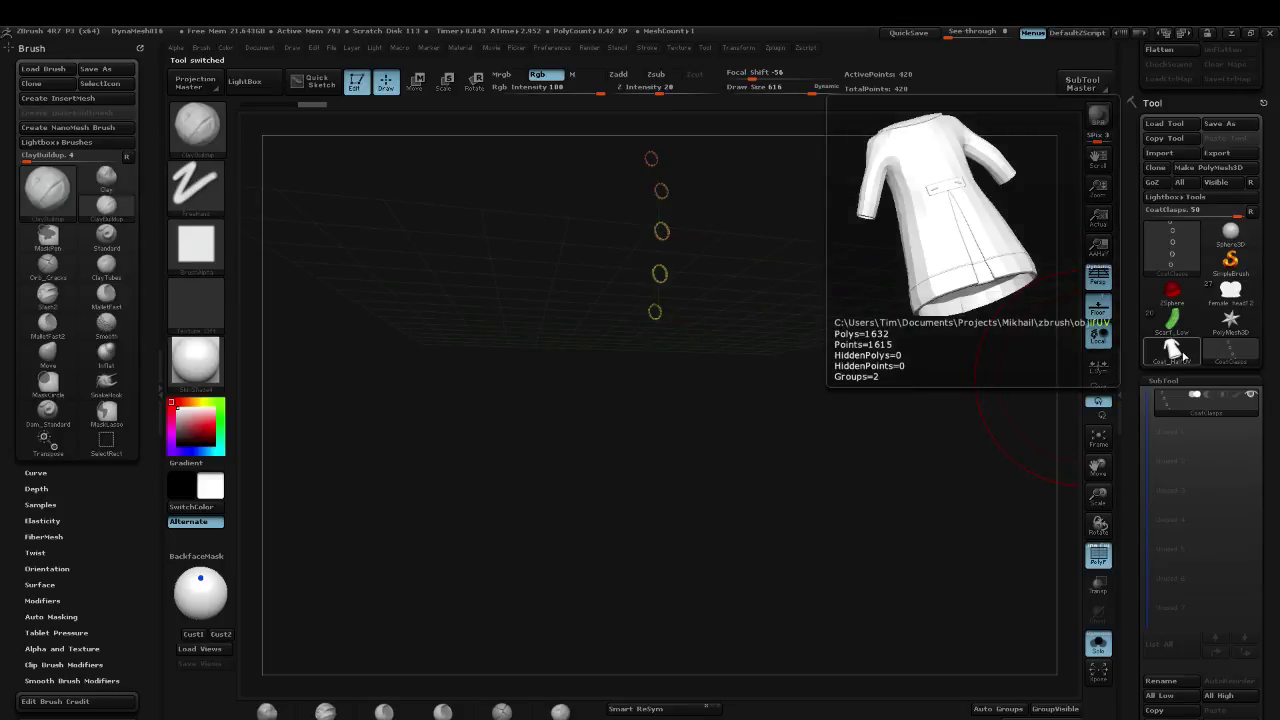
left_click(1184, 352)
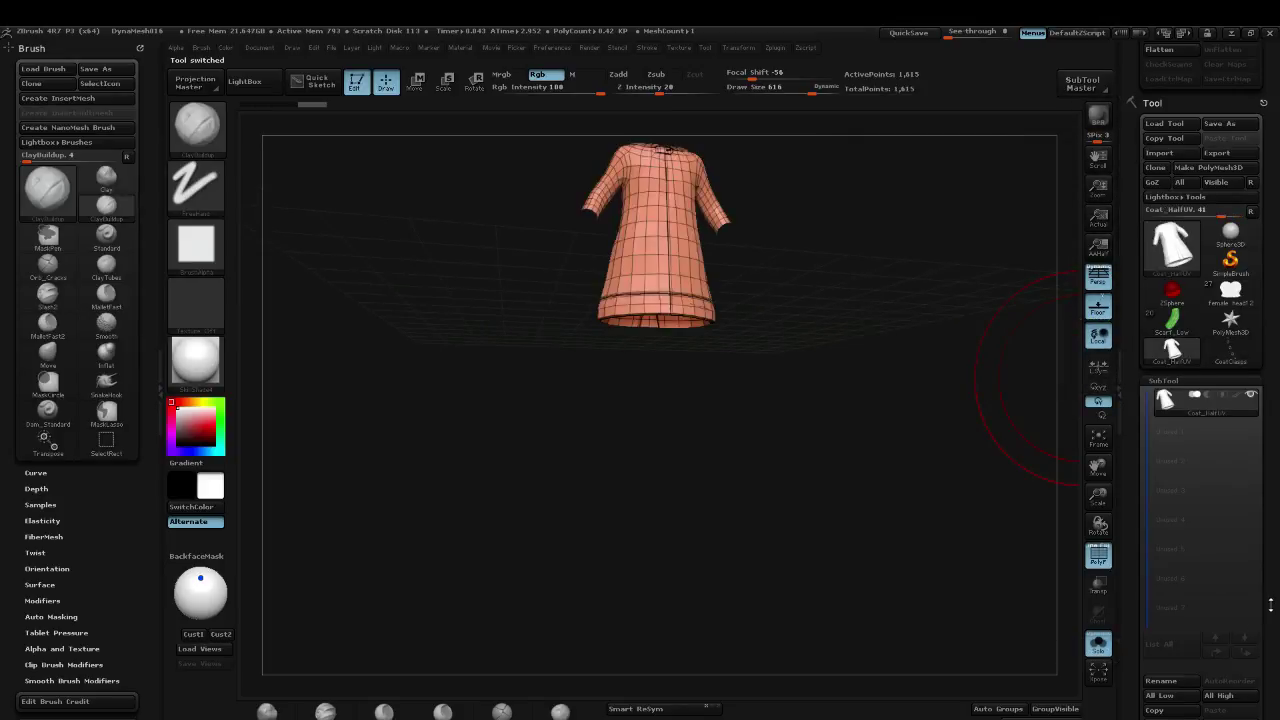
left_click_drag(1271, 605, 1272, 520)
left_click(1218, 551)
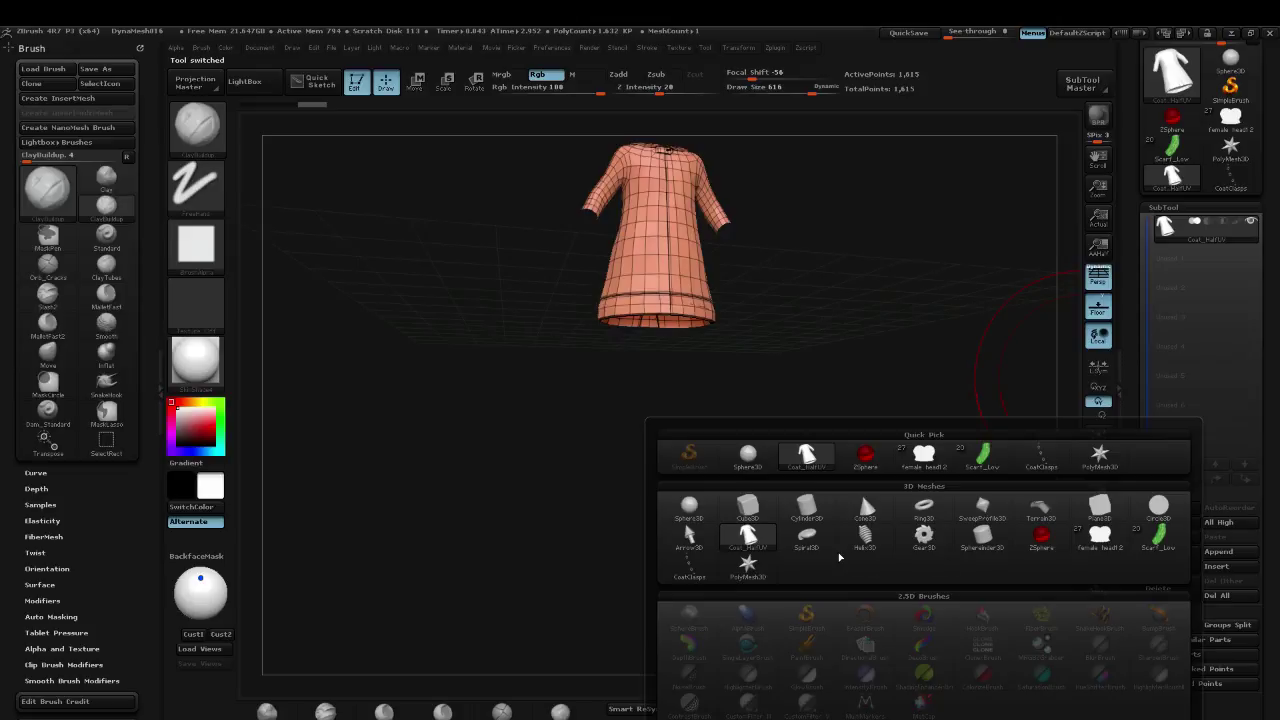
left_click(1041, 457)
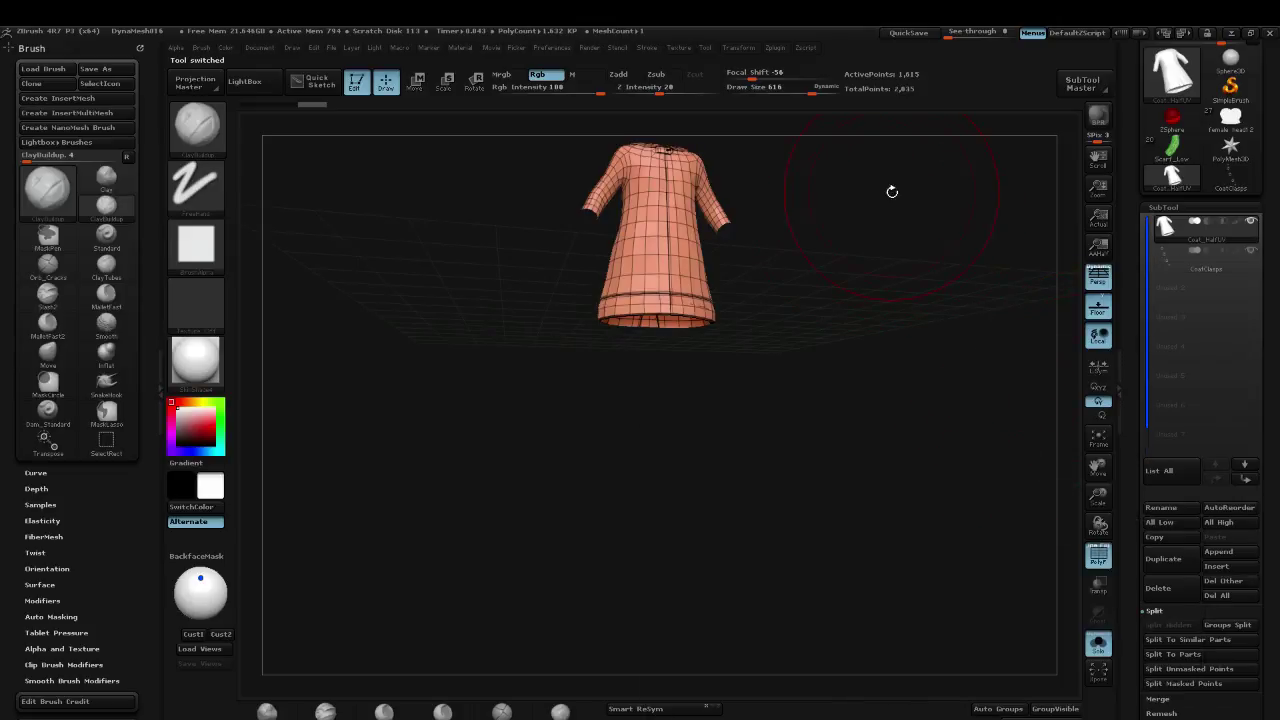
Step: Make the CoatClasps subtool active and bring the UV Master unwrap options into view
left_click(1176, 258)
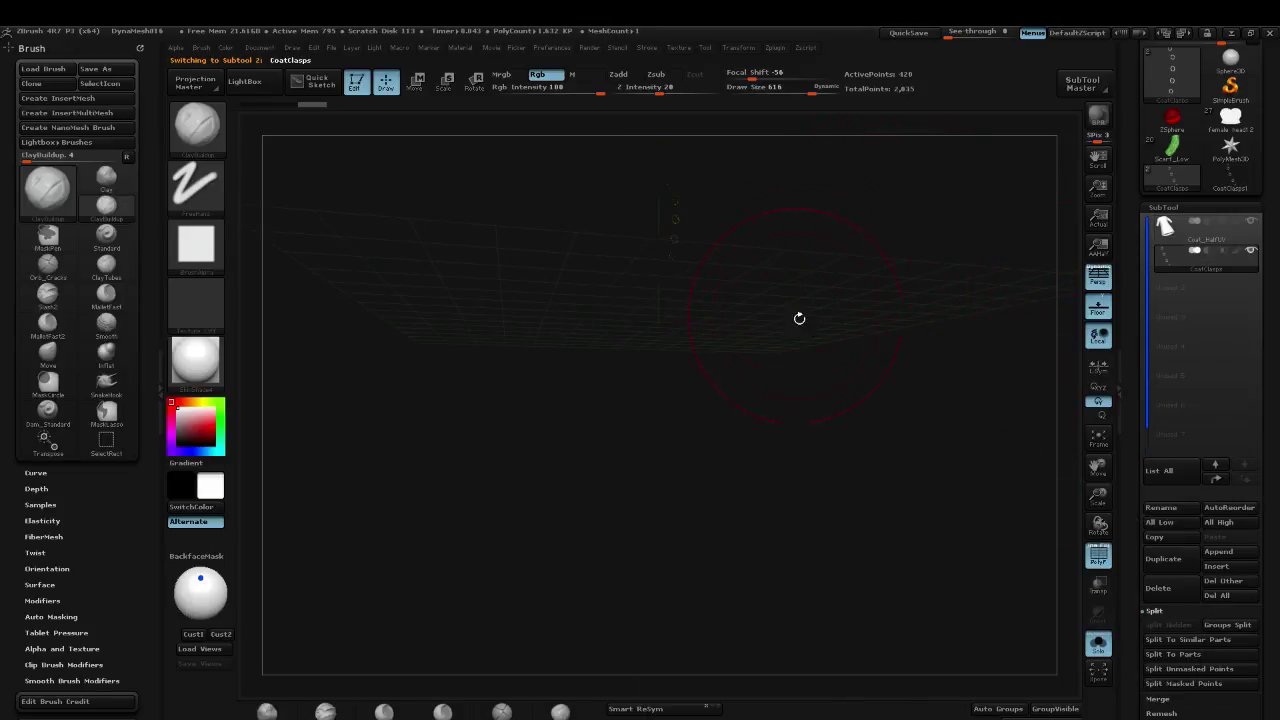
left_click_drag(865, 328, 917, 255)
left_click_drag(1269, 172, 1269, 625)
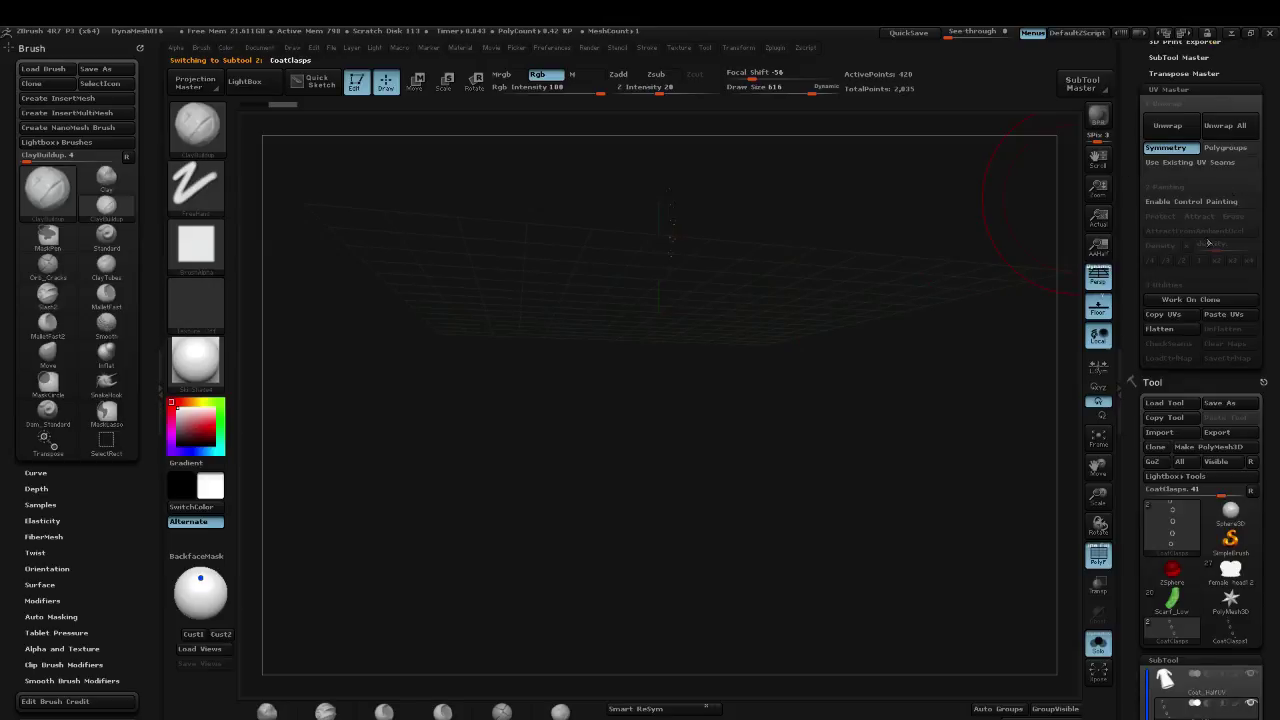
Step: Switch to Maya and view the mittens together with the head above them
key("alt+Tab")
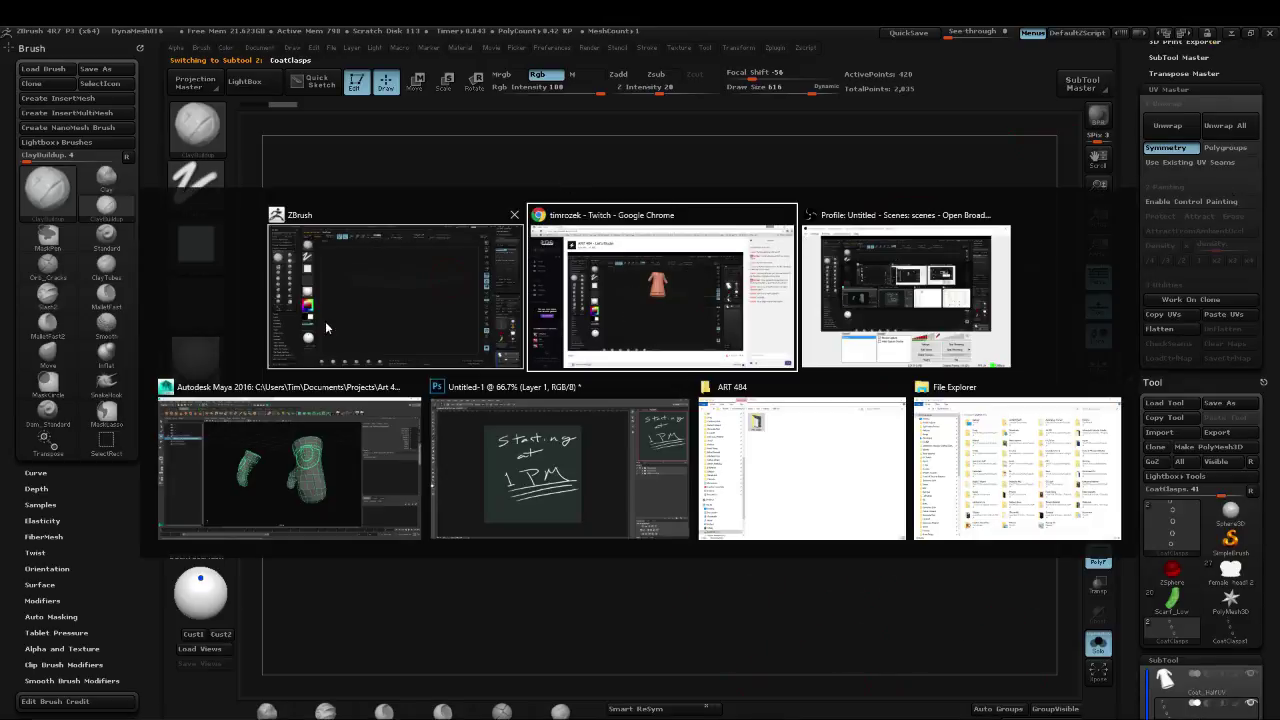
left_click(280, 495)
scroll(300, 446, "down", 6)
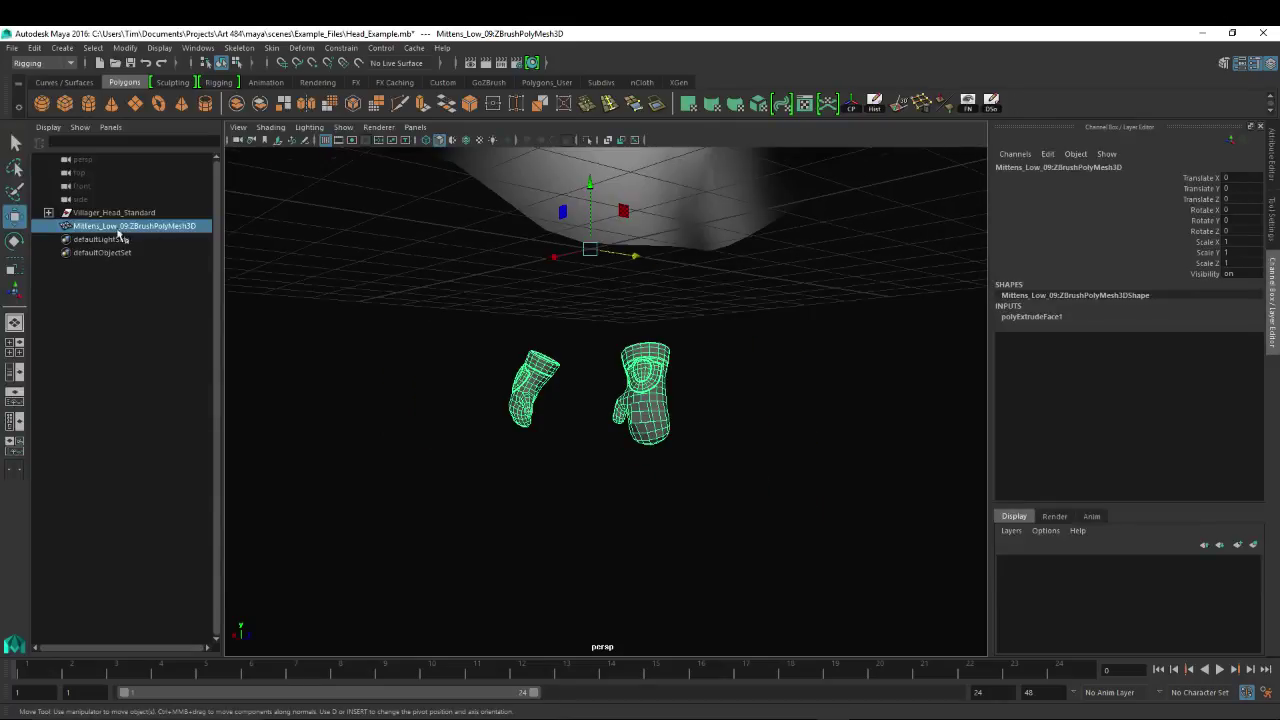
left_click_drag(468, 250, 288, 190, "alt")
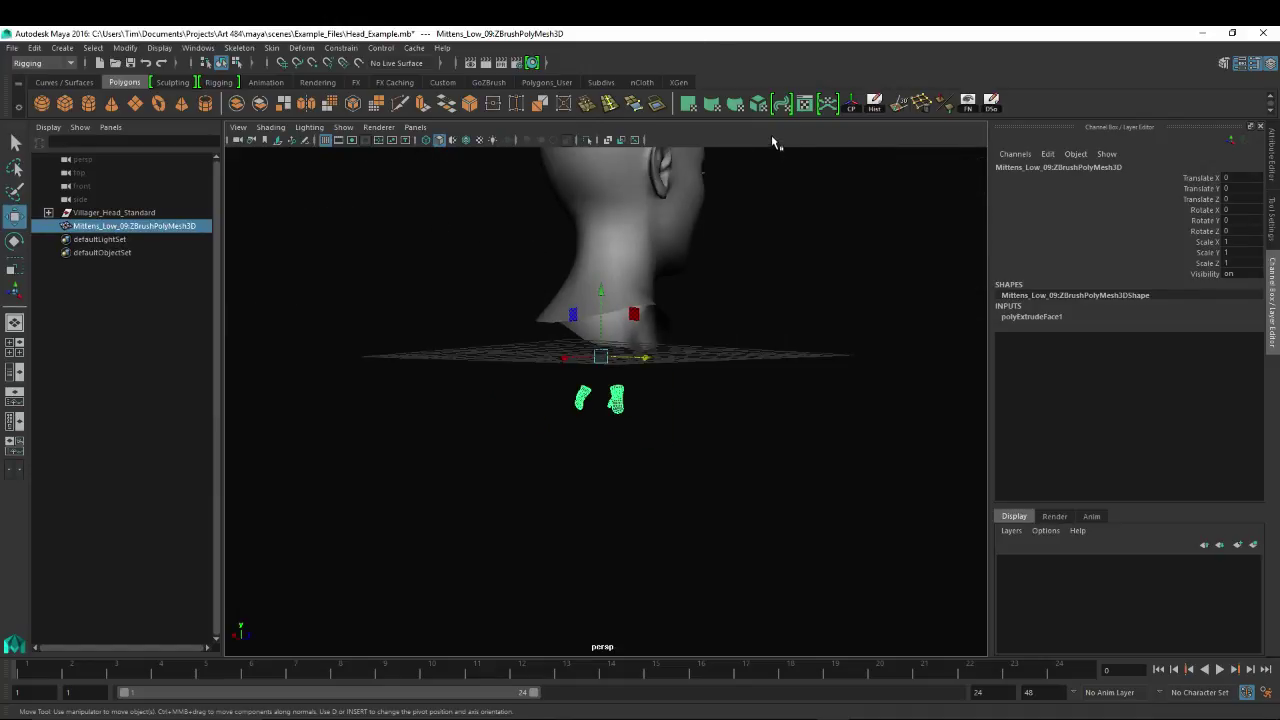
Step: Look through the Art 484 project's Assignment #4 and Assignment #3 folders for a scene to open
key("ctrl+o")
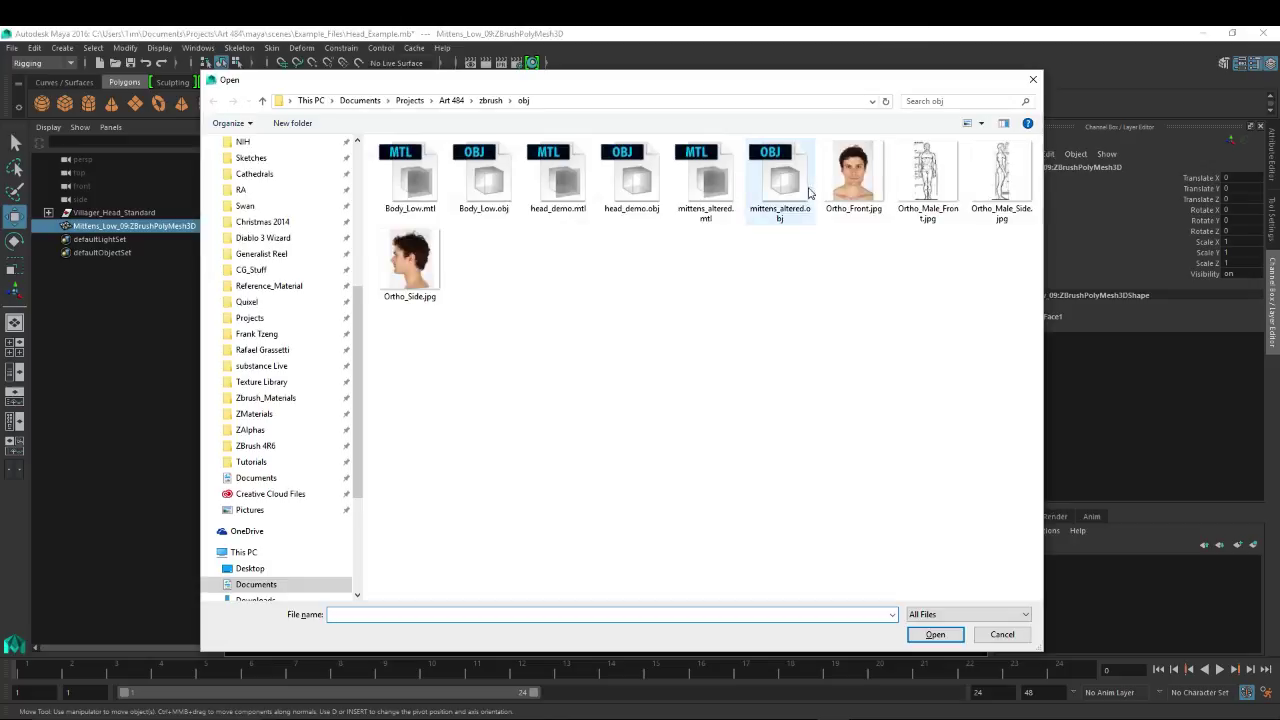
left_click(451, 100)
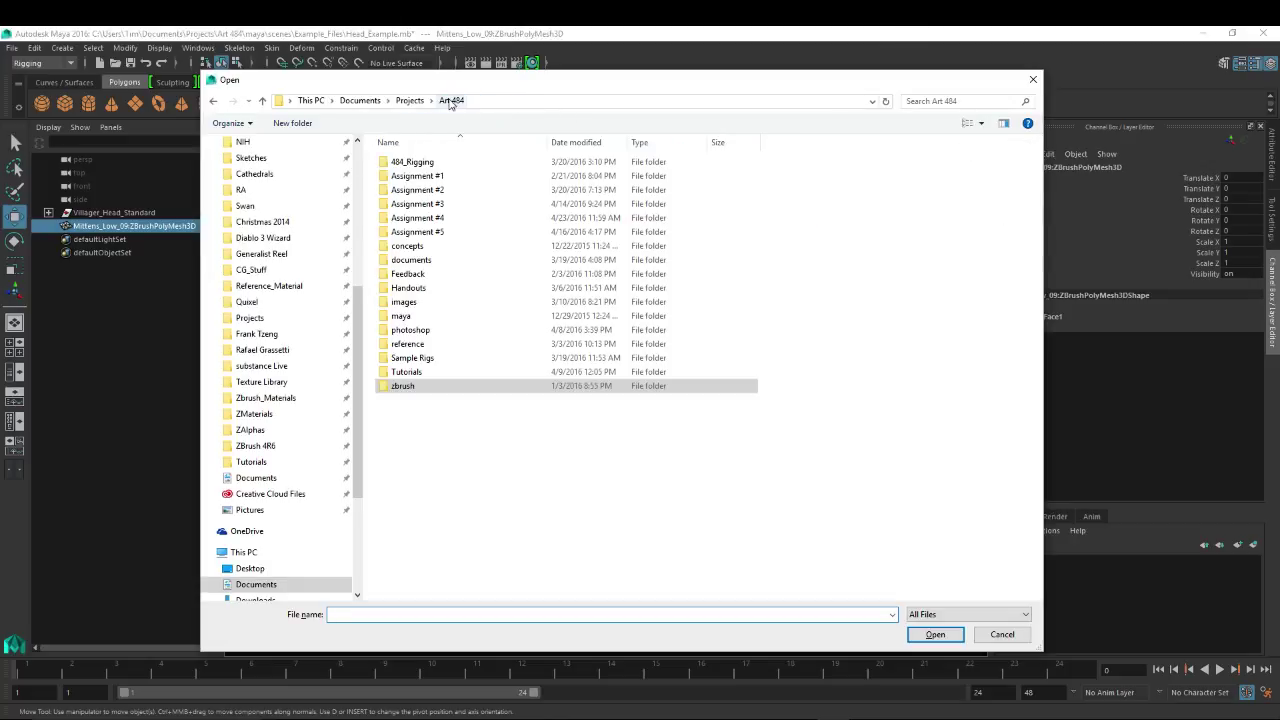
double_click(428, 220)
left_click(452, 100)
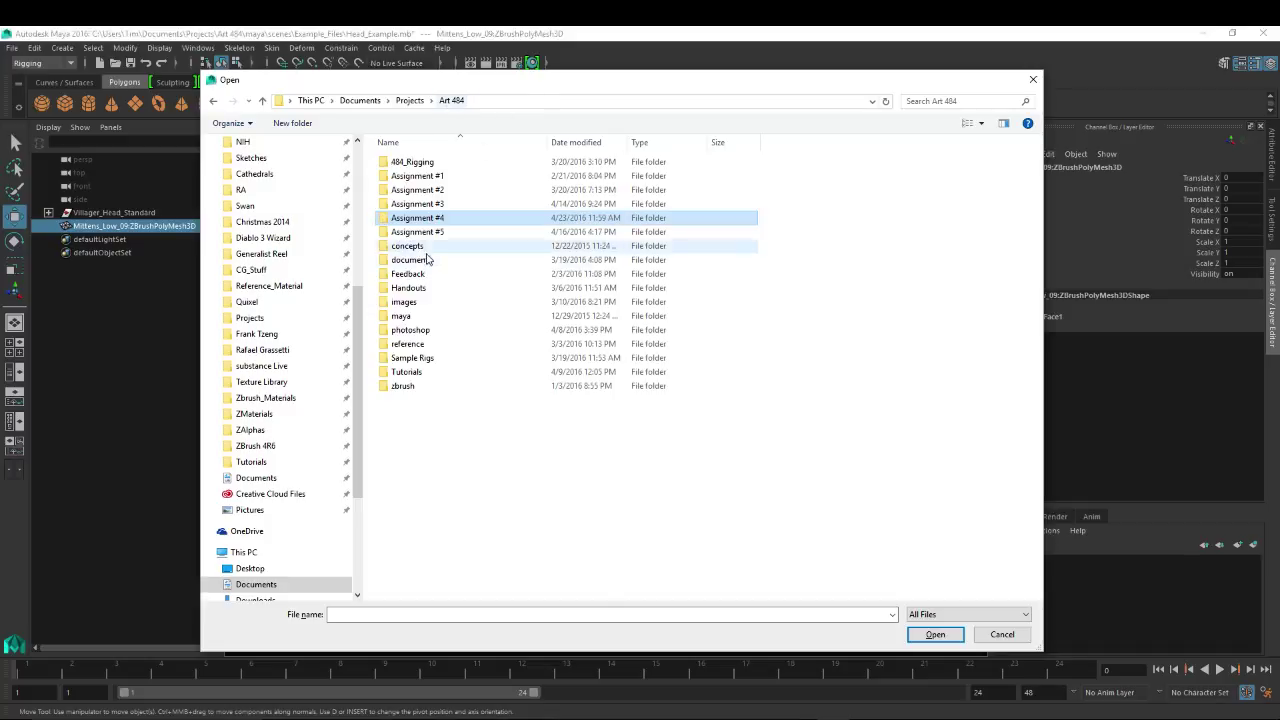
double_click(425, 204)
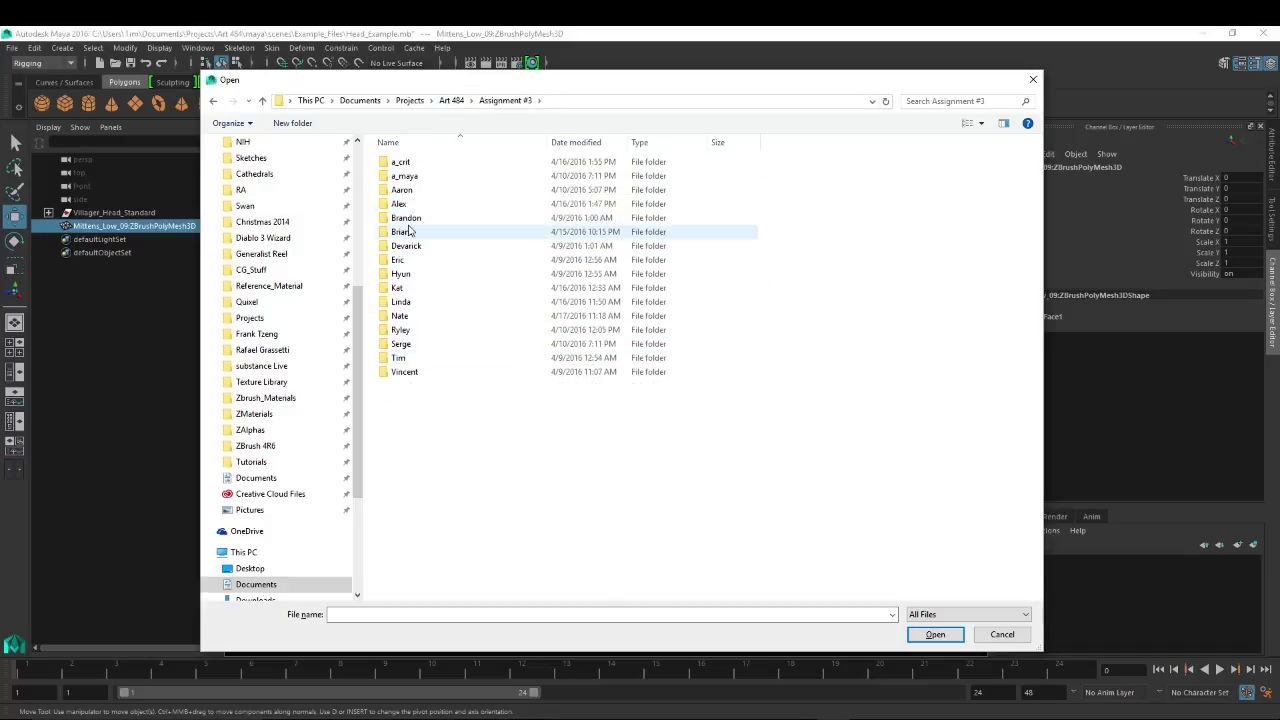
left_click(449, 101)
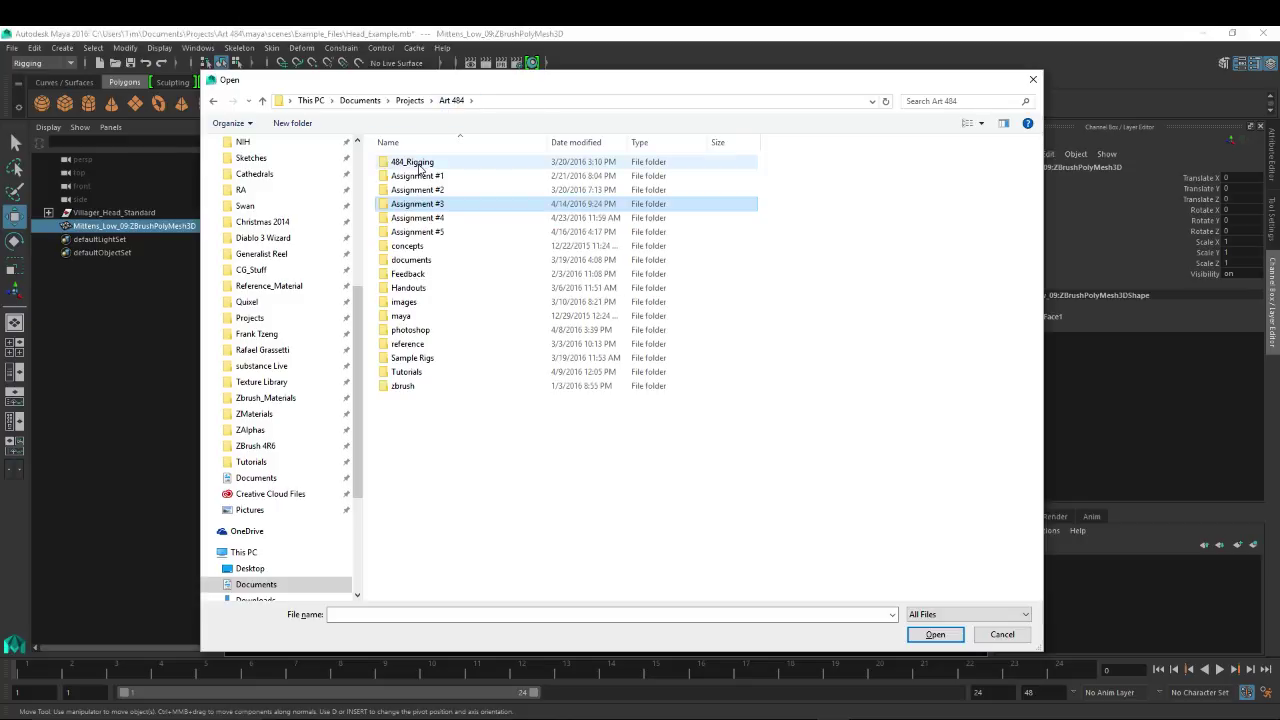
Step: Open Snowgirl_02.mb from the Art 484 project's maya/scenes/Example_Files/SnowGirl folder, discarding changes to the current scene
scroll(330, 260, "up", 5)
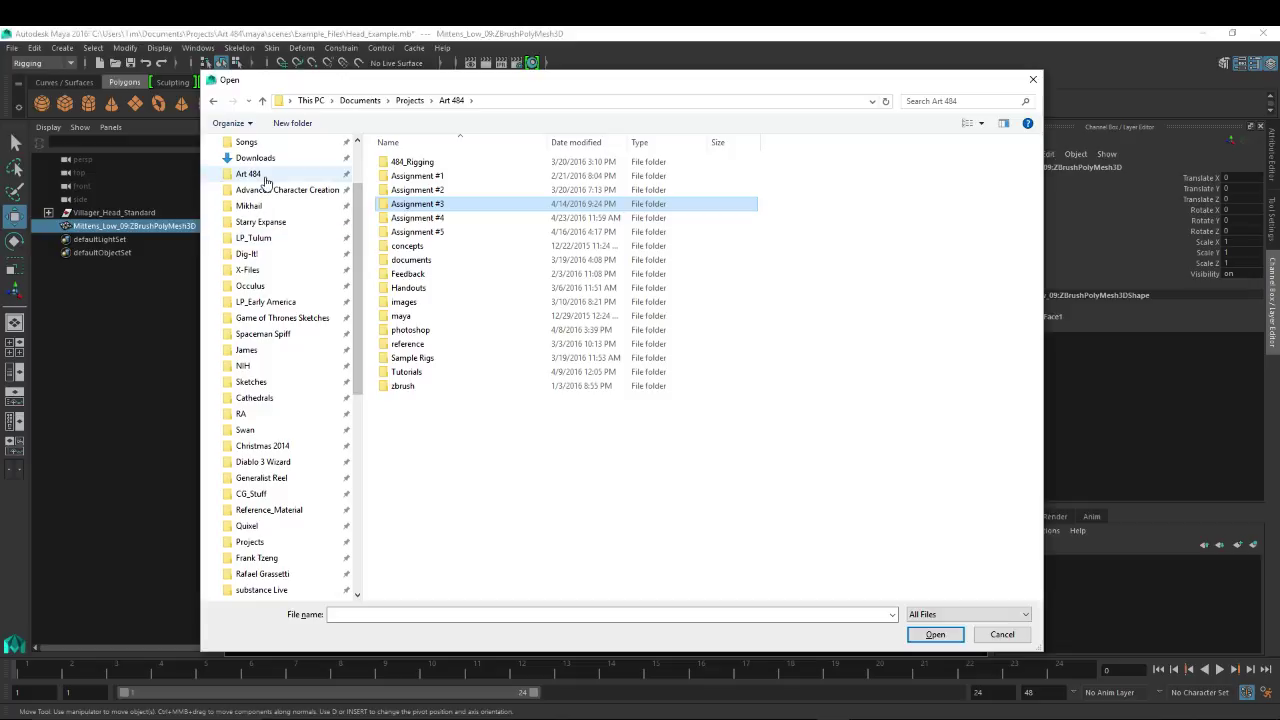
left_click(262, 176)
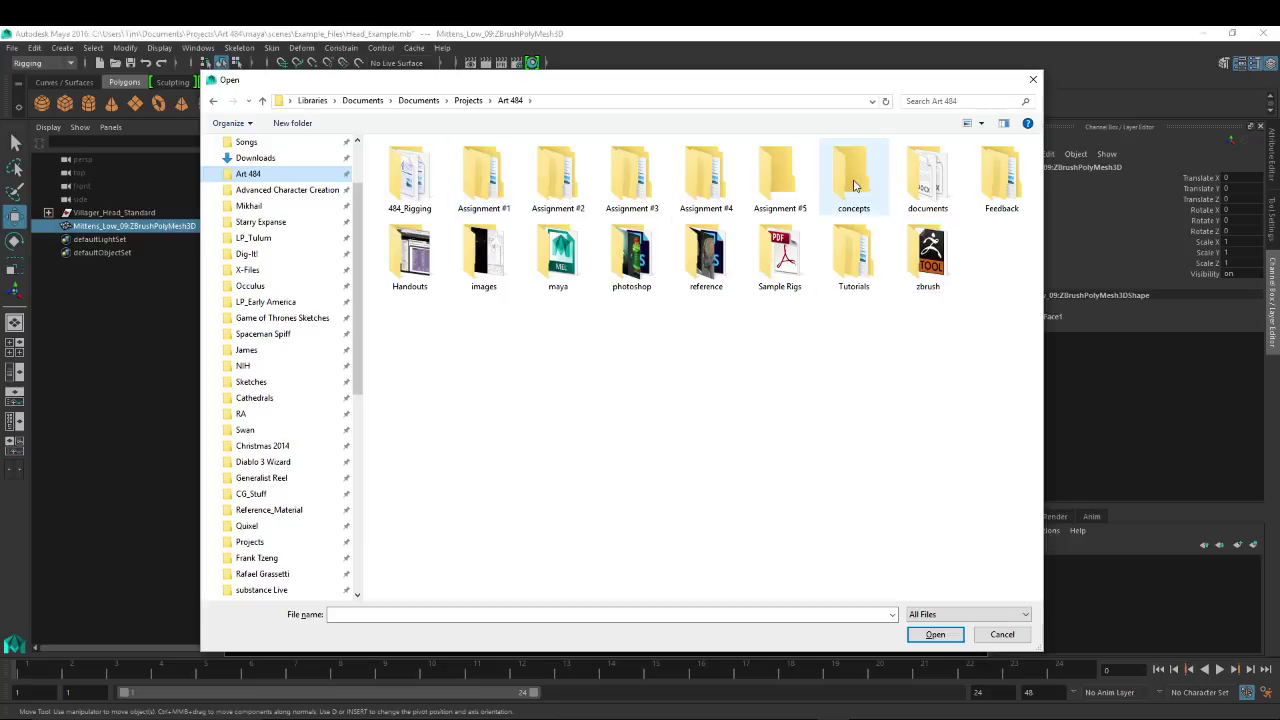
left_click(562, 272)
double_click(562, 272)
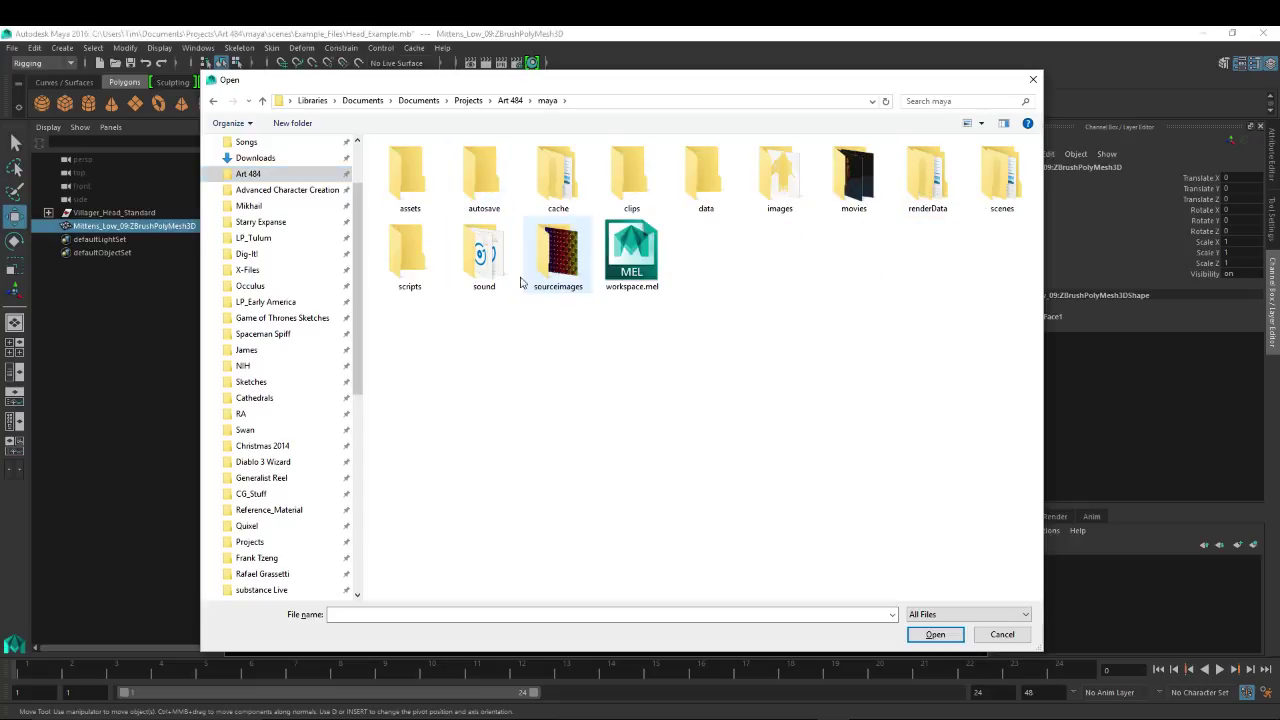
double_click(995, 192)
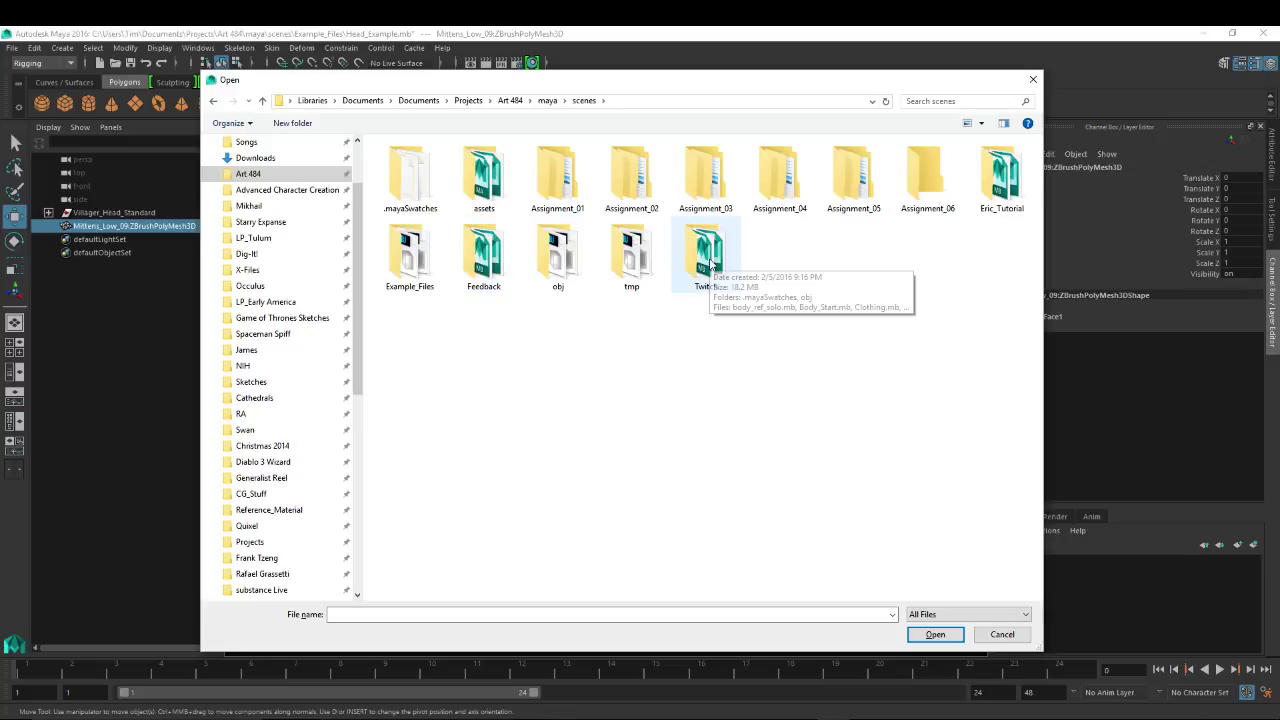
double_click(397, 261)
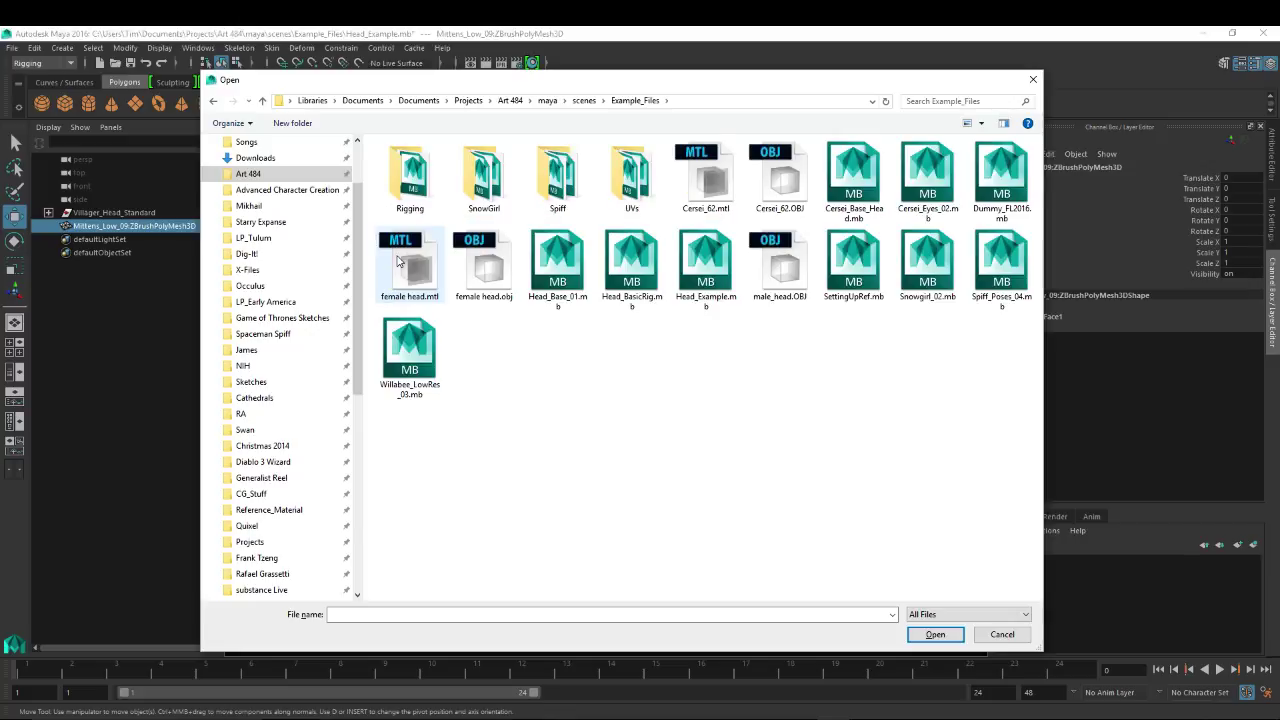
double_click(484, 175)
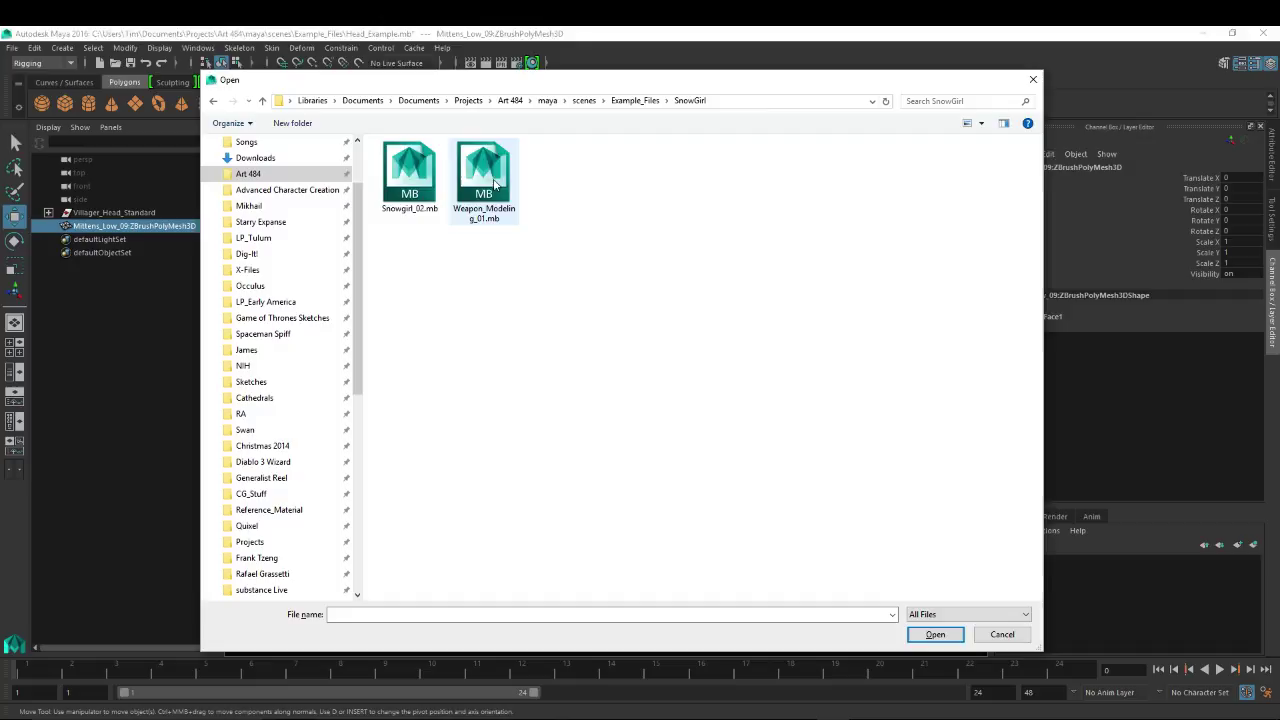
double_click(409, 175)
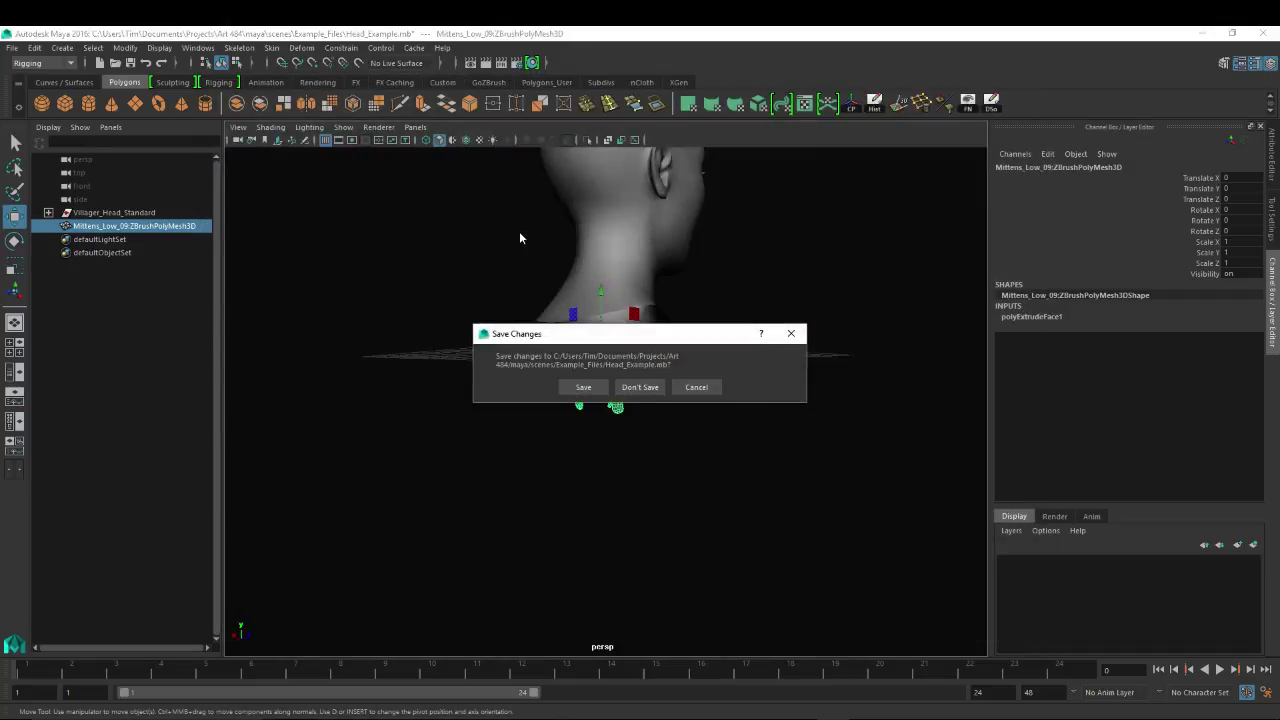
left_click(640, 387)
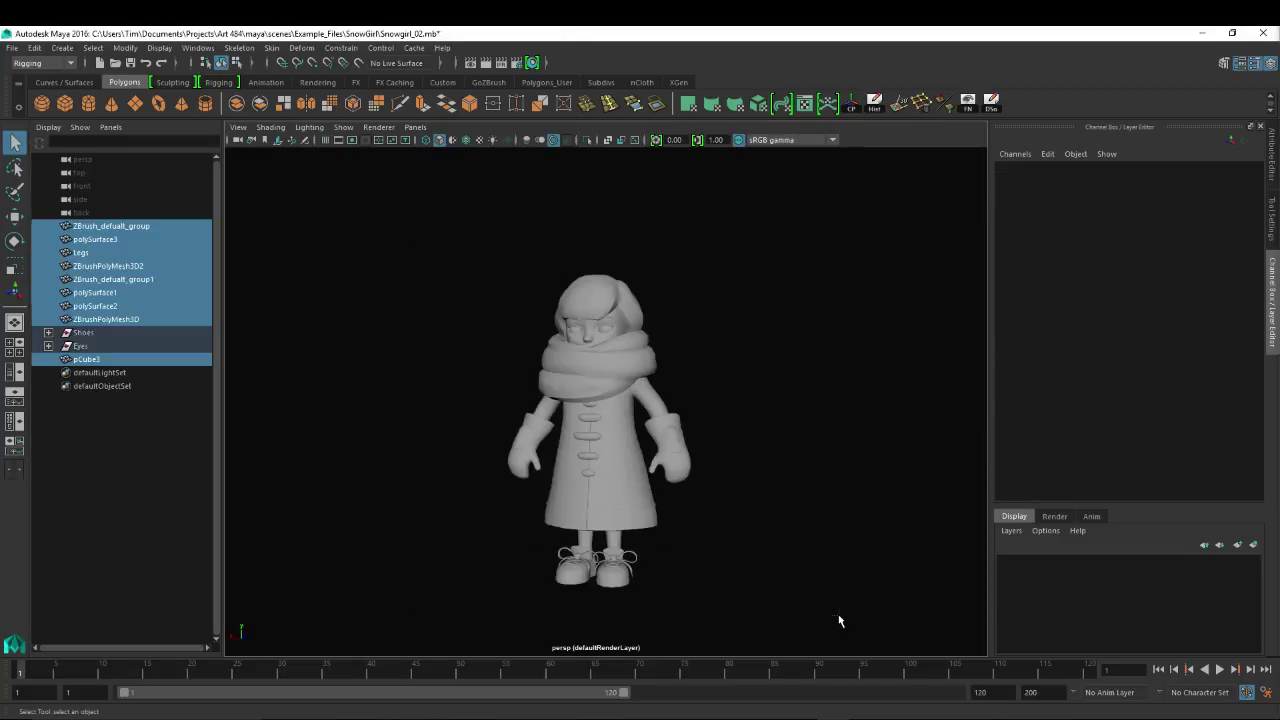
Step: Export the selected character meshes as an OBJ named snowgirl_full into the Art 484 zbrush/obj folder
left_click(13, 47)
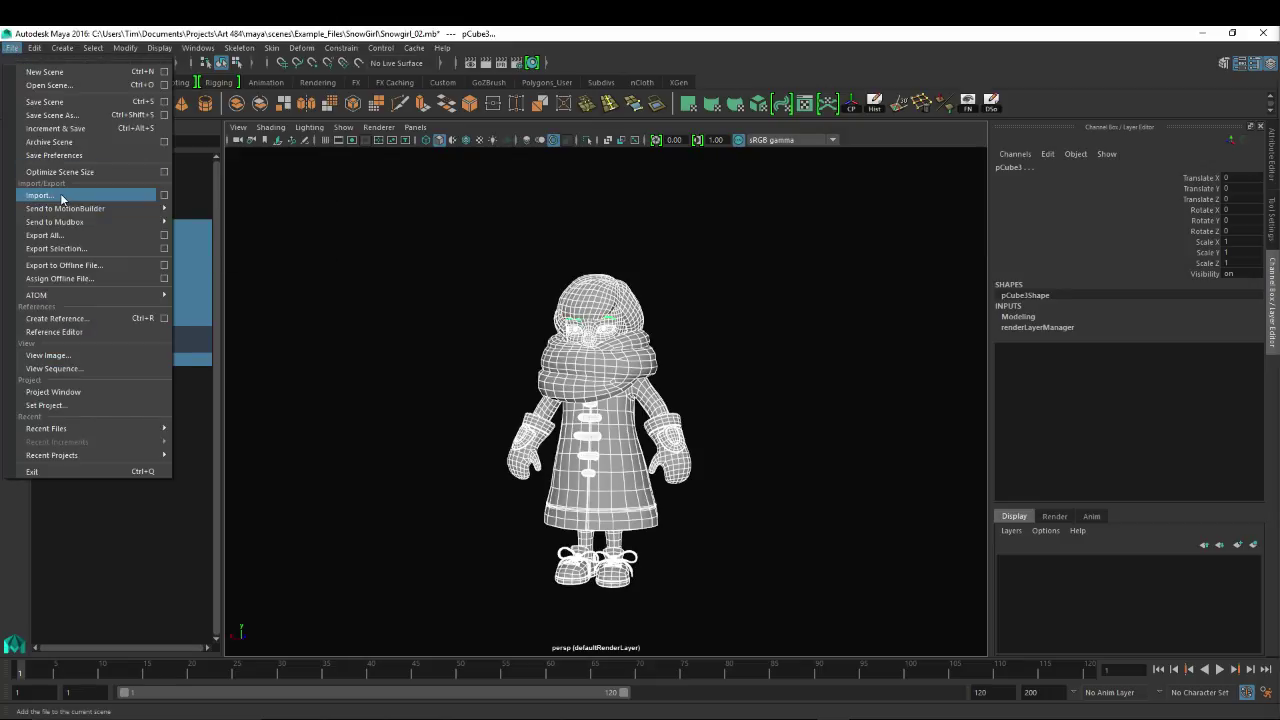
left_click(165, 248)
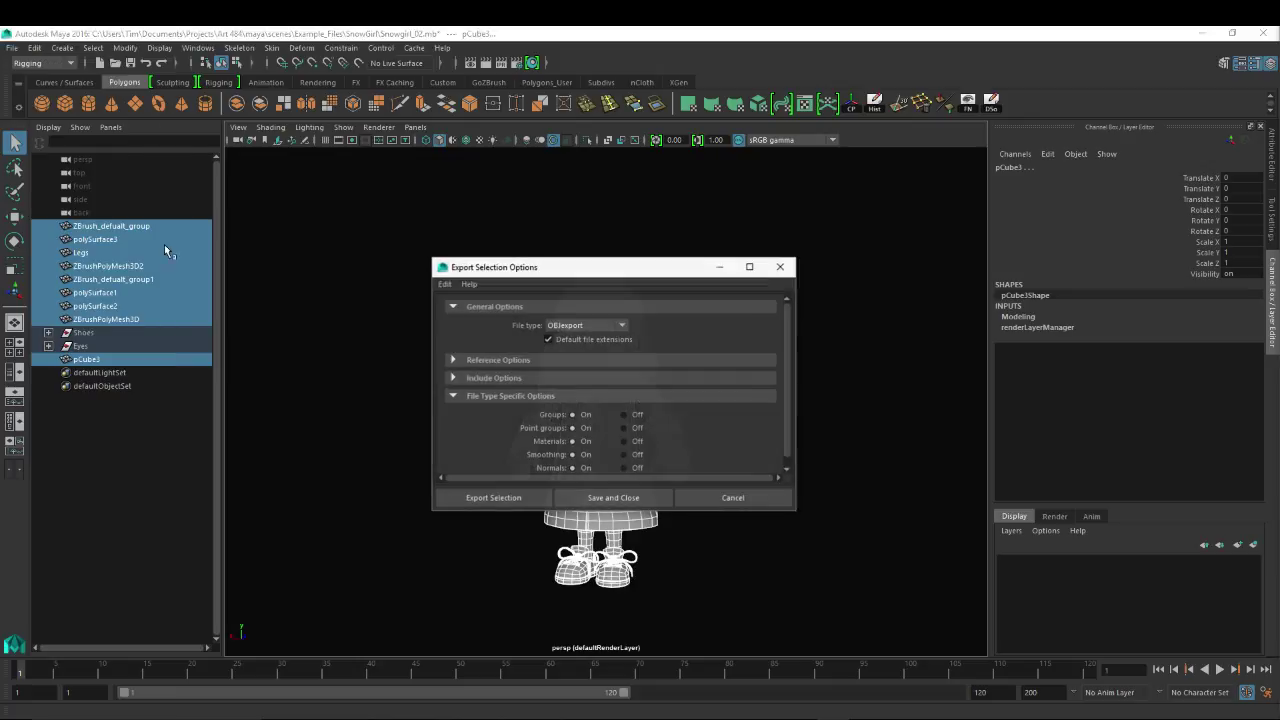
left_click(493, 498)
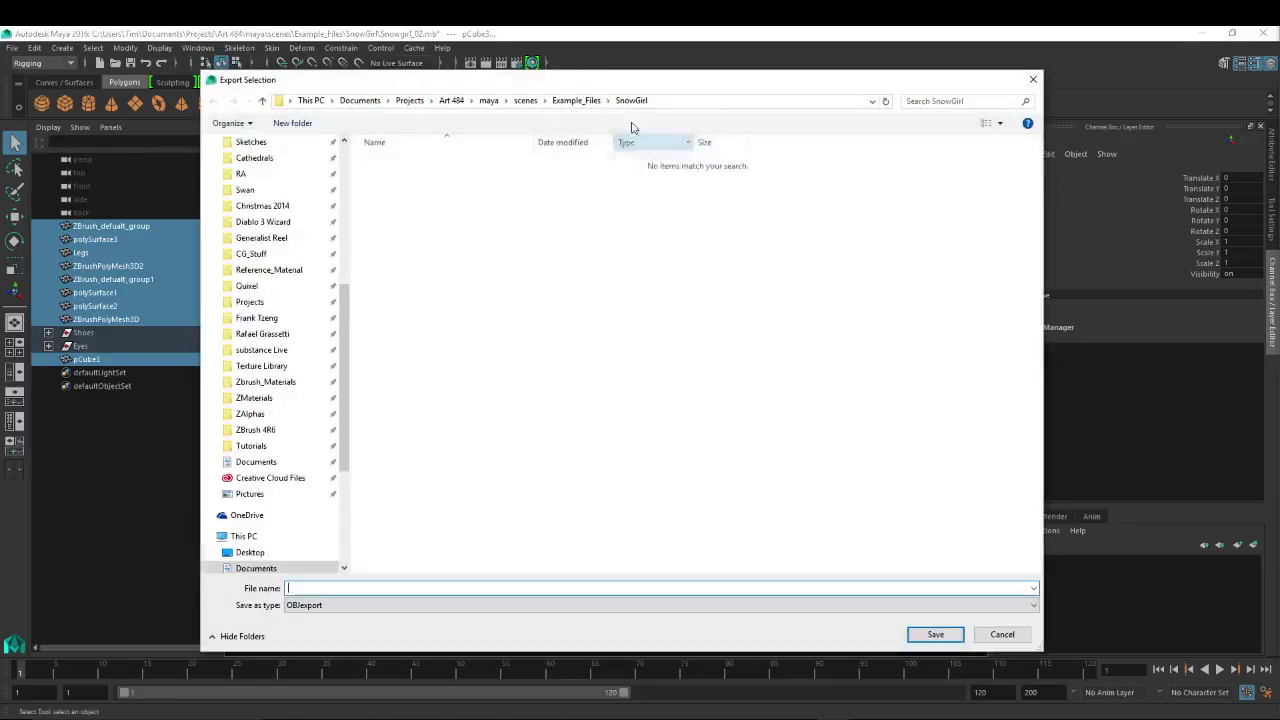
left_click(451, 100)
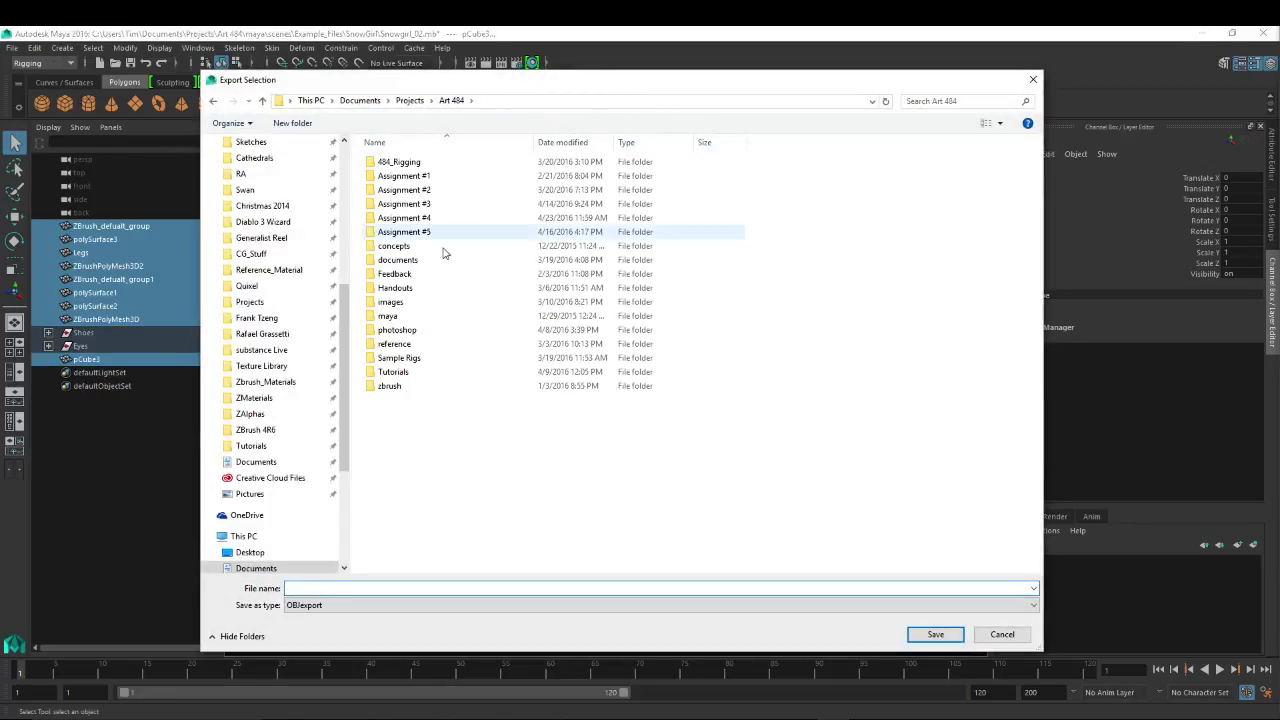
double_click(392, 388)
double_click(379, 161)
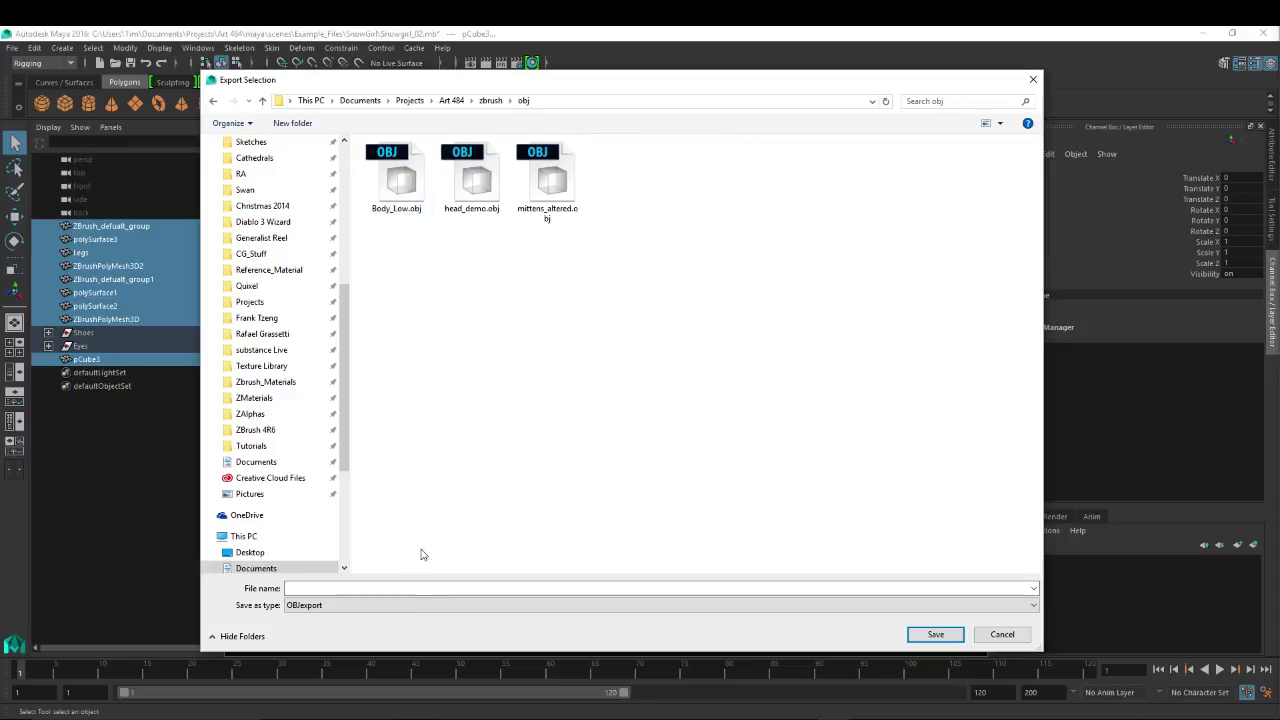
left_click(399, 587)
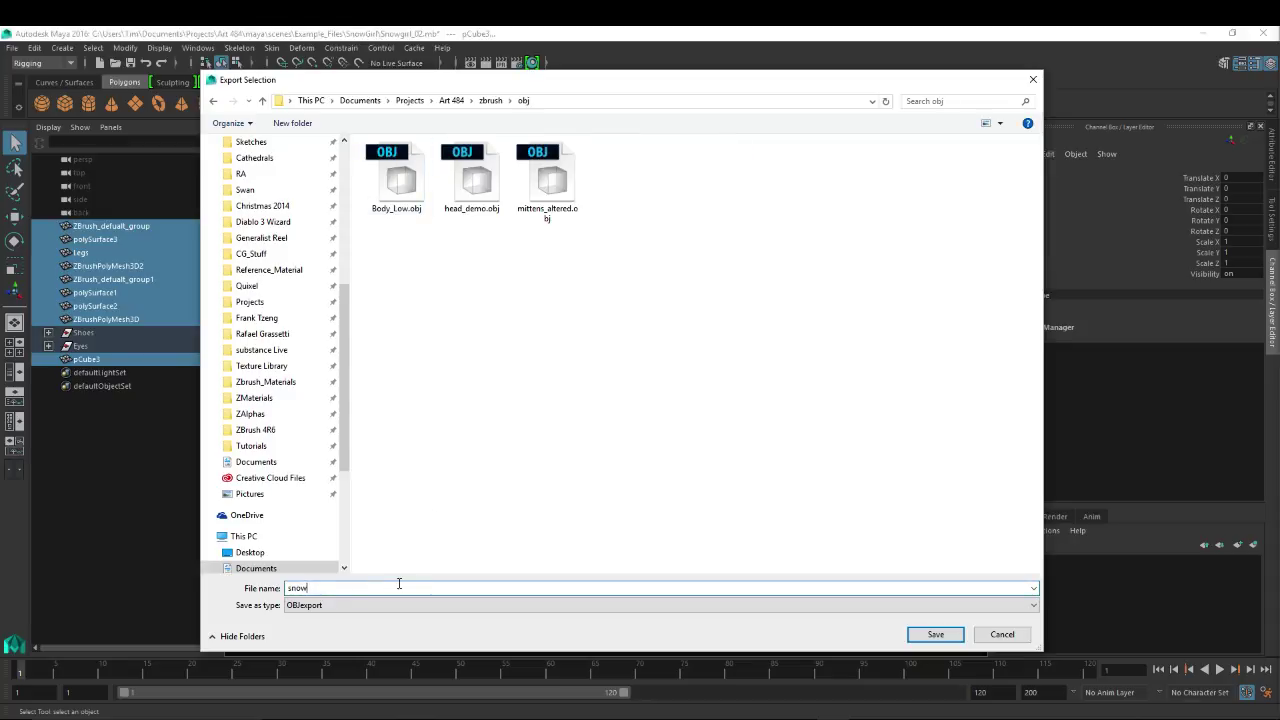
type("snowgirl_fu")
key("Return")
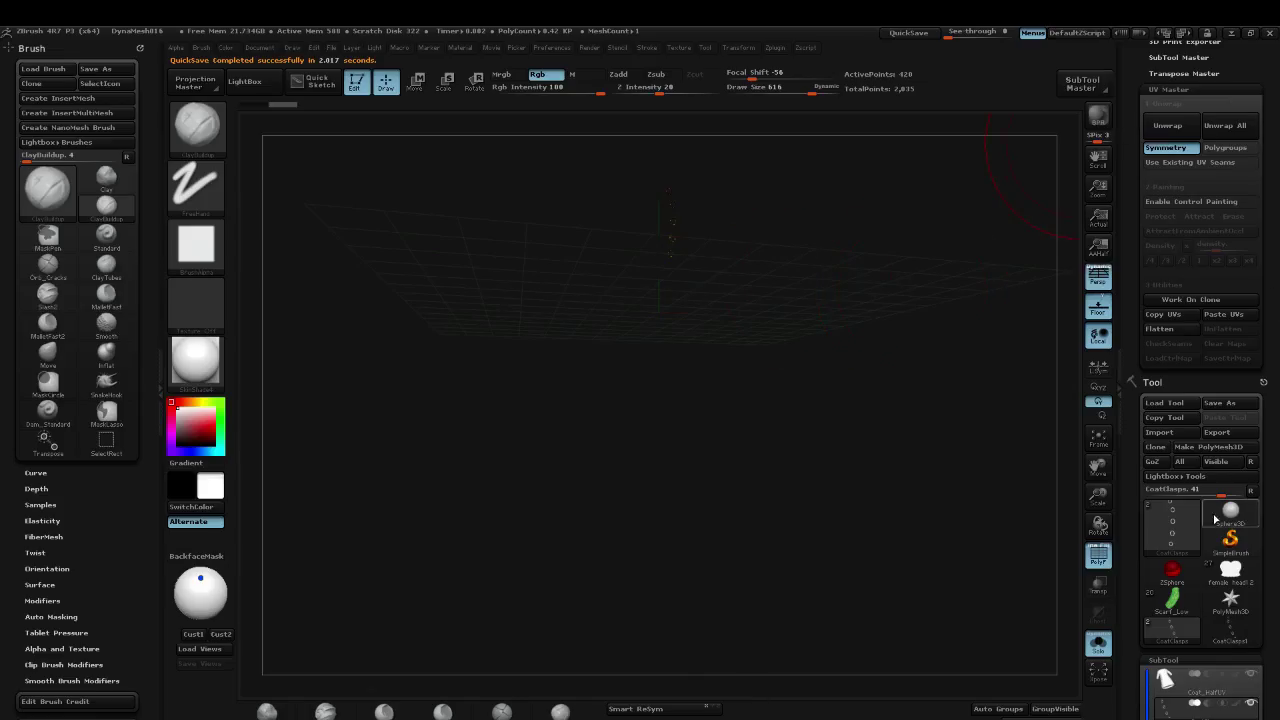
Step: Switch to ZBrush and import snowgirl_full.obj onto the PolyMesh3D tool, splitting nonstandard polygons into quads and triangles
left_click(1232, 604)
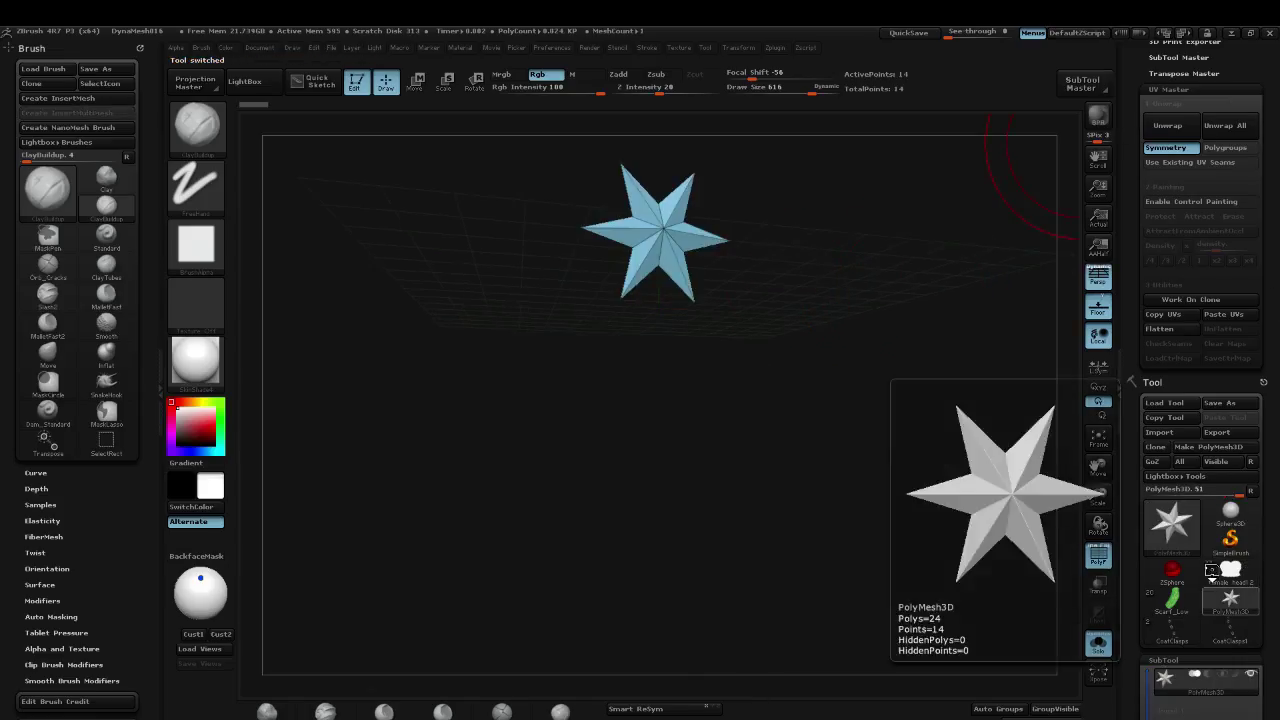
left_click(1159, 432)
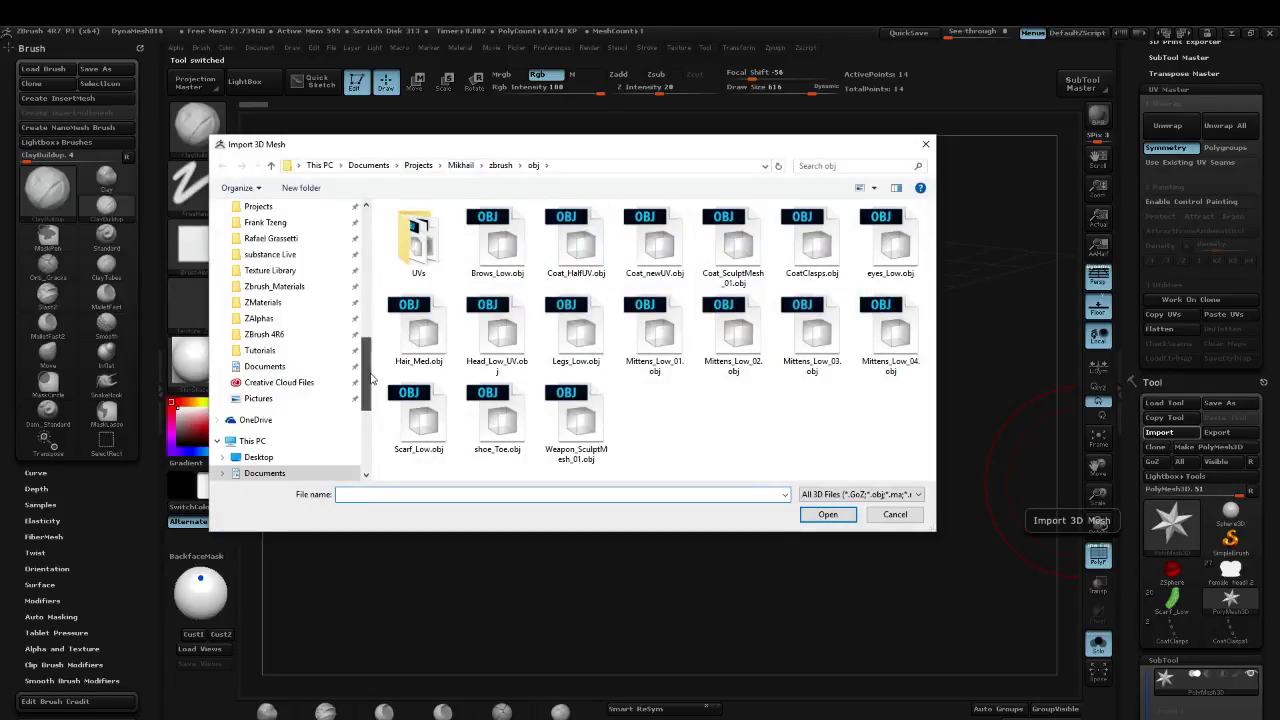
scroll(278, 325, "up", 10)
left_click(279, 324)
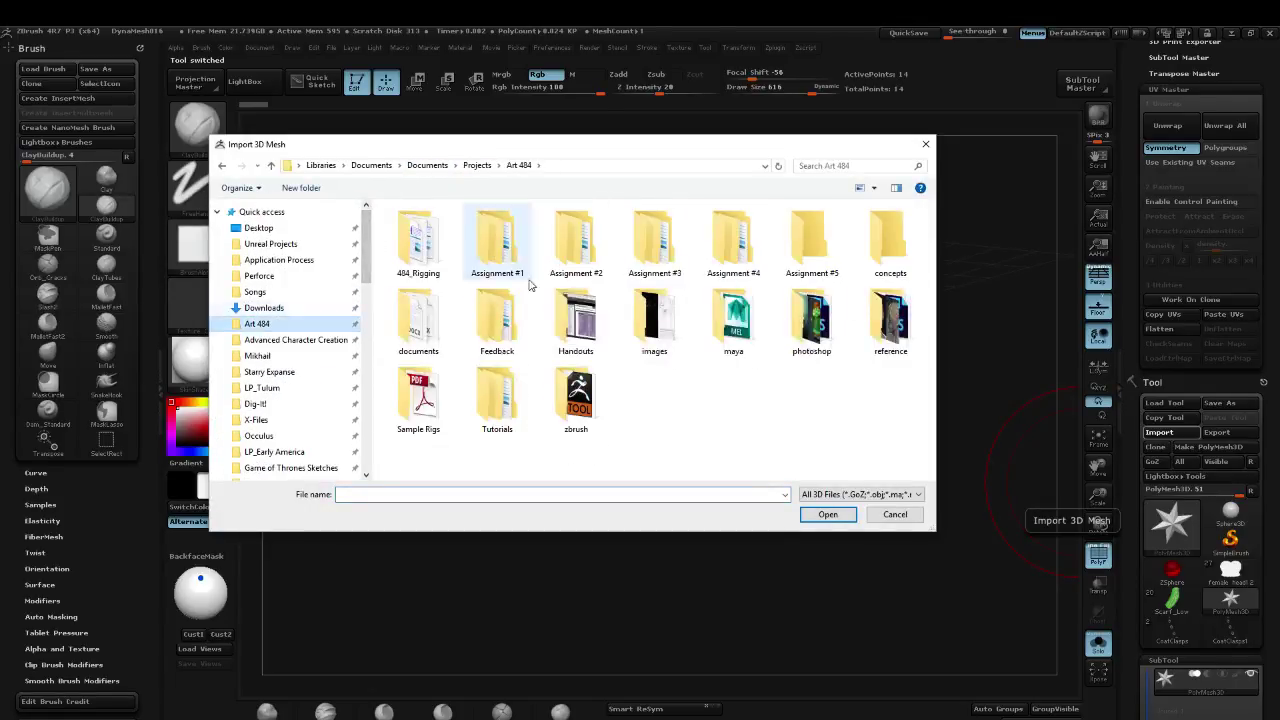
double_click(585, 412)
double_click(418, 240)
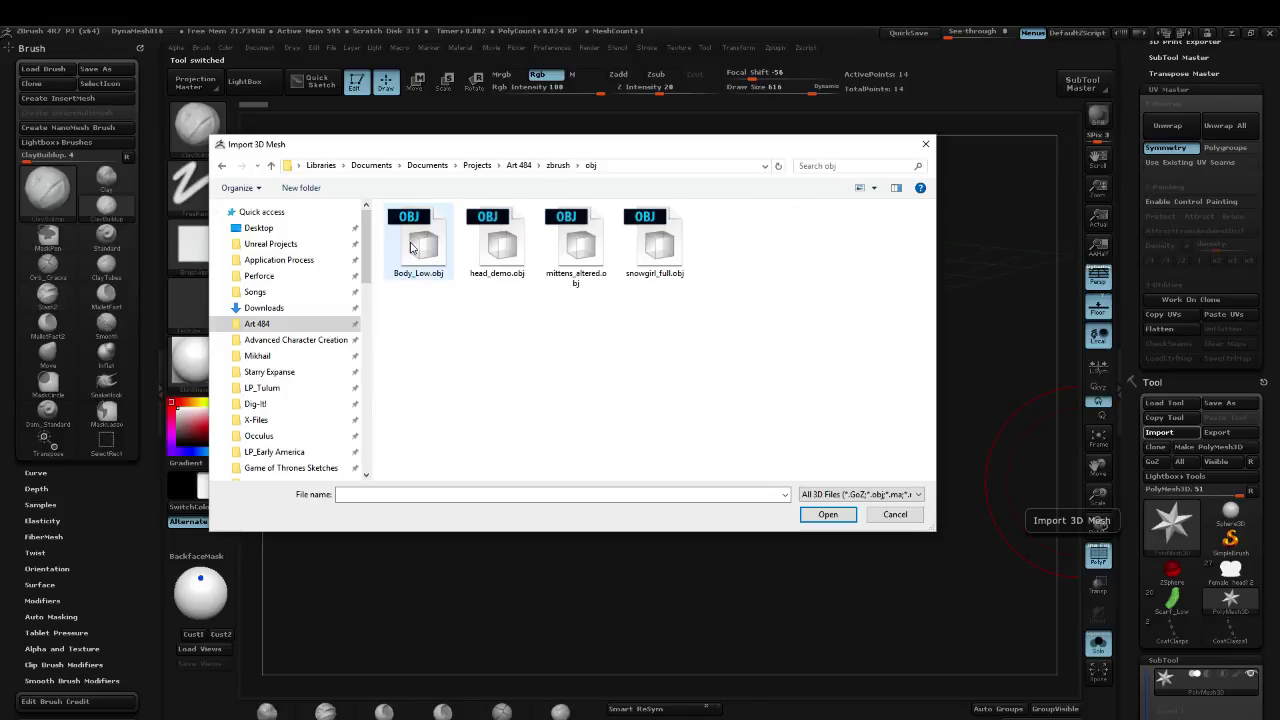
double_click(652, 245)
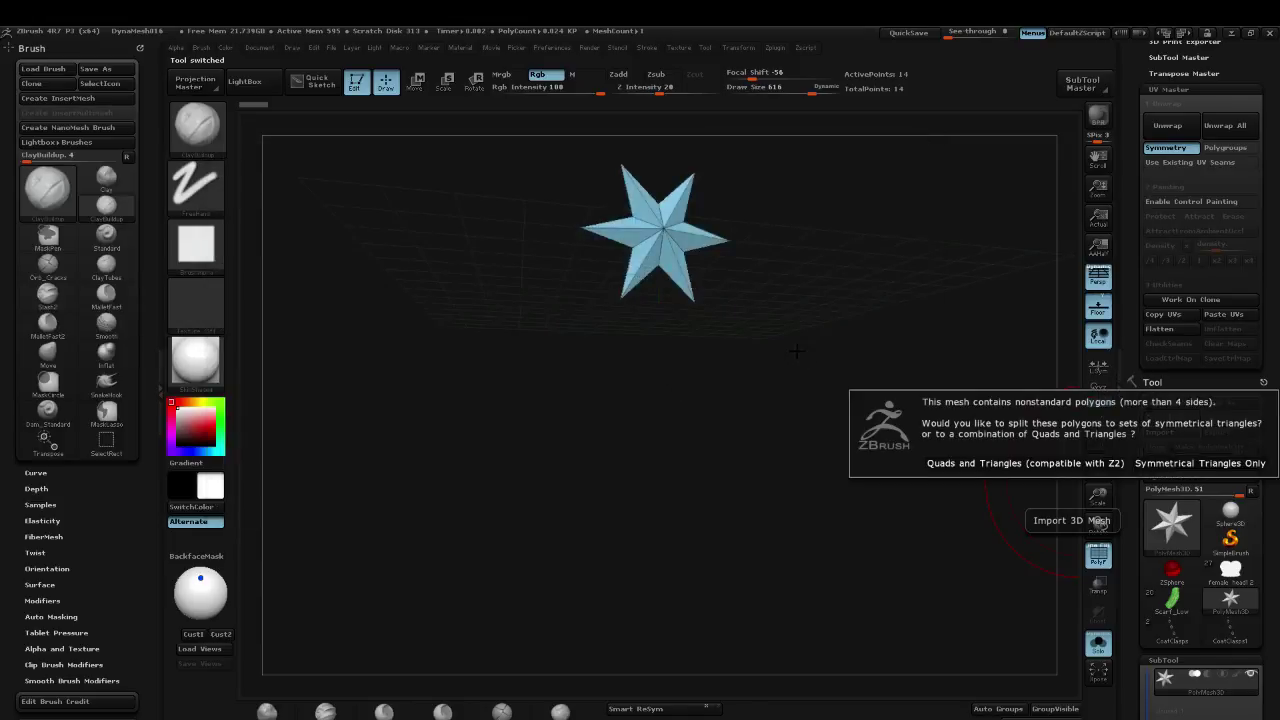
left_click(1030, 463)
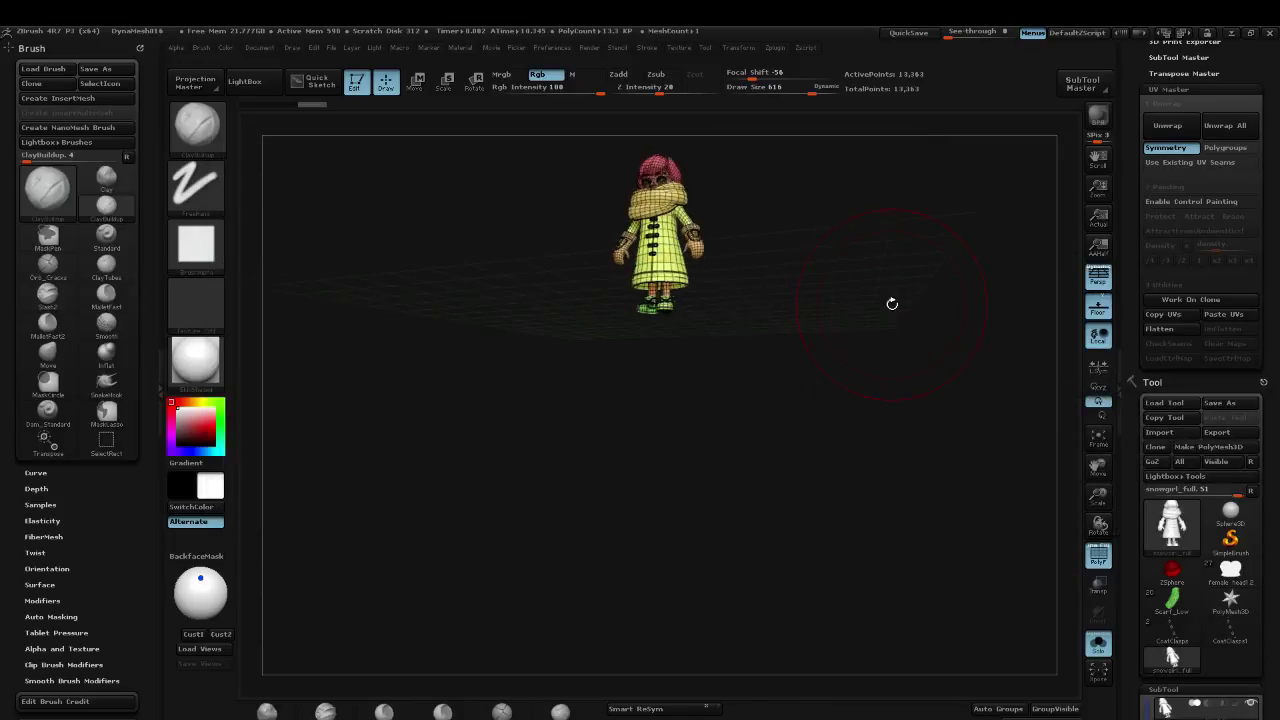
Step: Split the imported snow girl mesh into separate subtools by polygroup with Groups Split
key("f")
left_click_drag(914, 263, 899, 235)
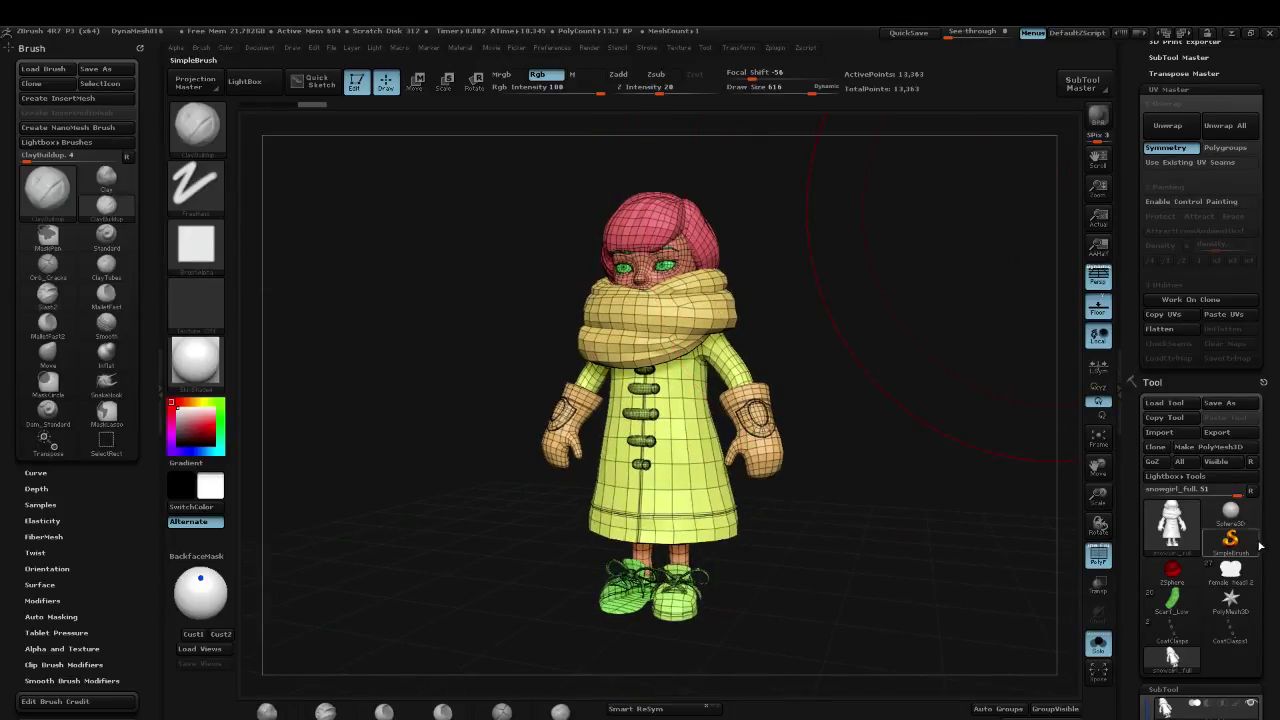
left_click_drag(1268, 552, 1272, 344)
mouse_move(937, 554)
left_mouse_down()
mouse_move(914, 603)
mouse_move(878, 585)
mouse_move(926, 510)
mouse_move(943, 526)
left_mouse_up()
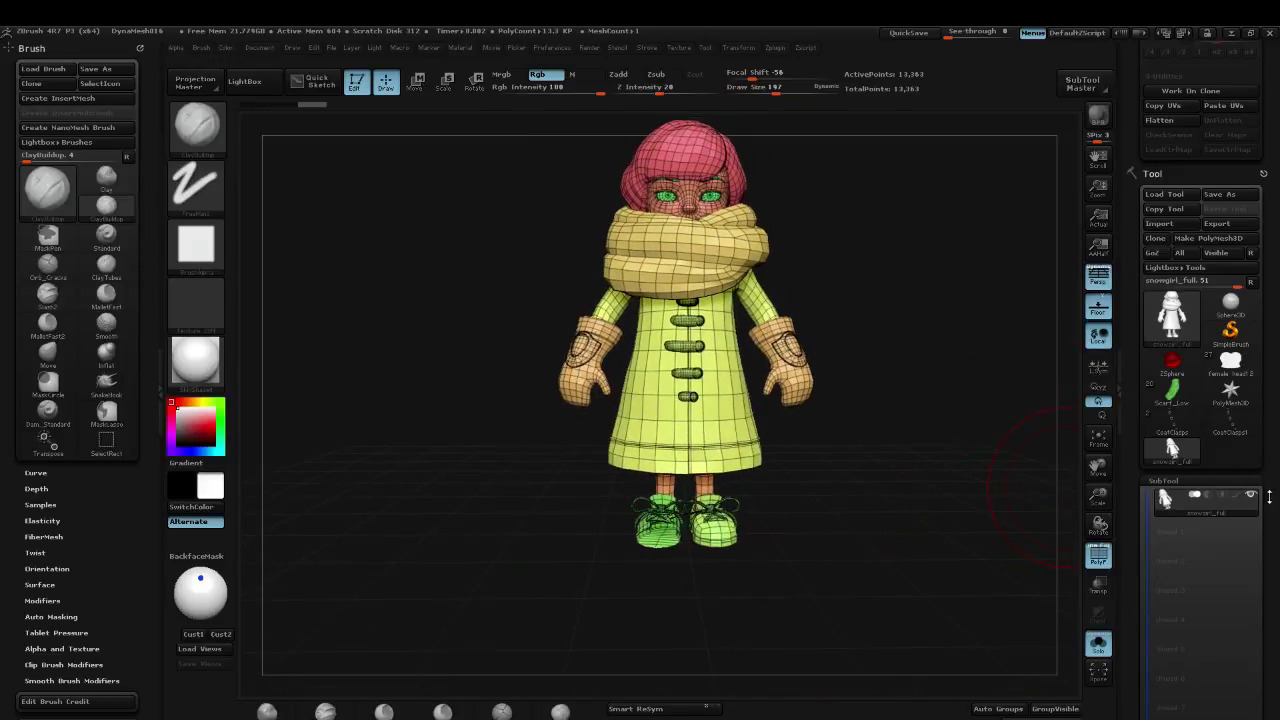
left_click_drag(1269, 496, 1241, 328)
left_click(1238, 395)
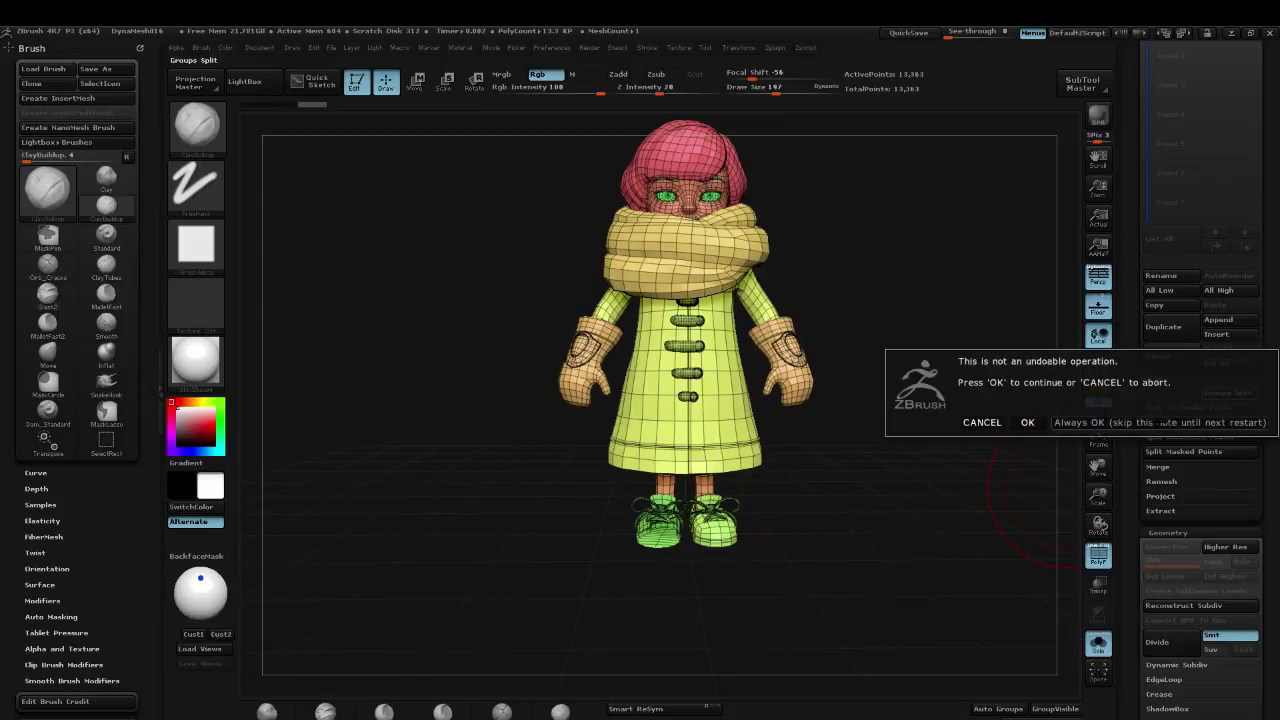
left_click(1027, 422)
Step: Check the eyebrows and other split subtools in the list, and turn off Solo to display the whole character
left_click_drag(1273, 141, 1273, 233)
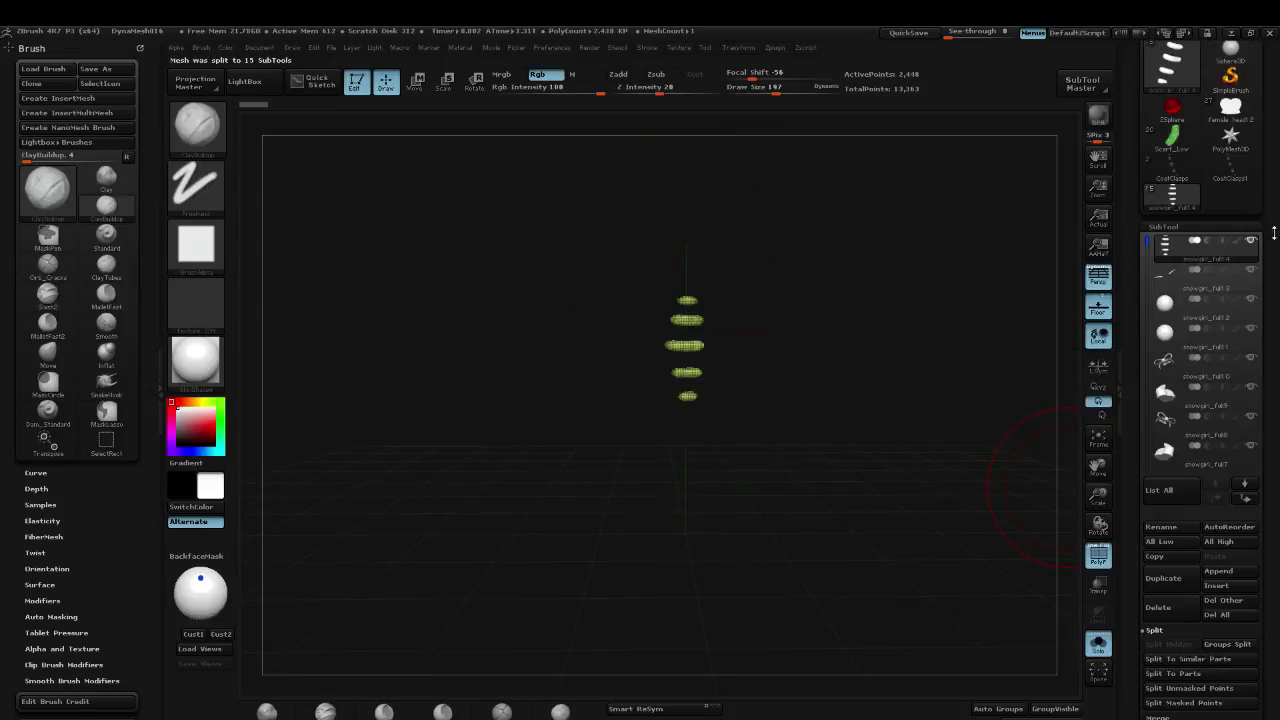
left_click(1182, 275)
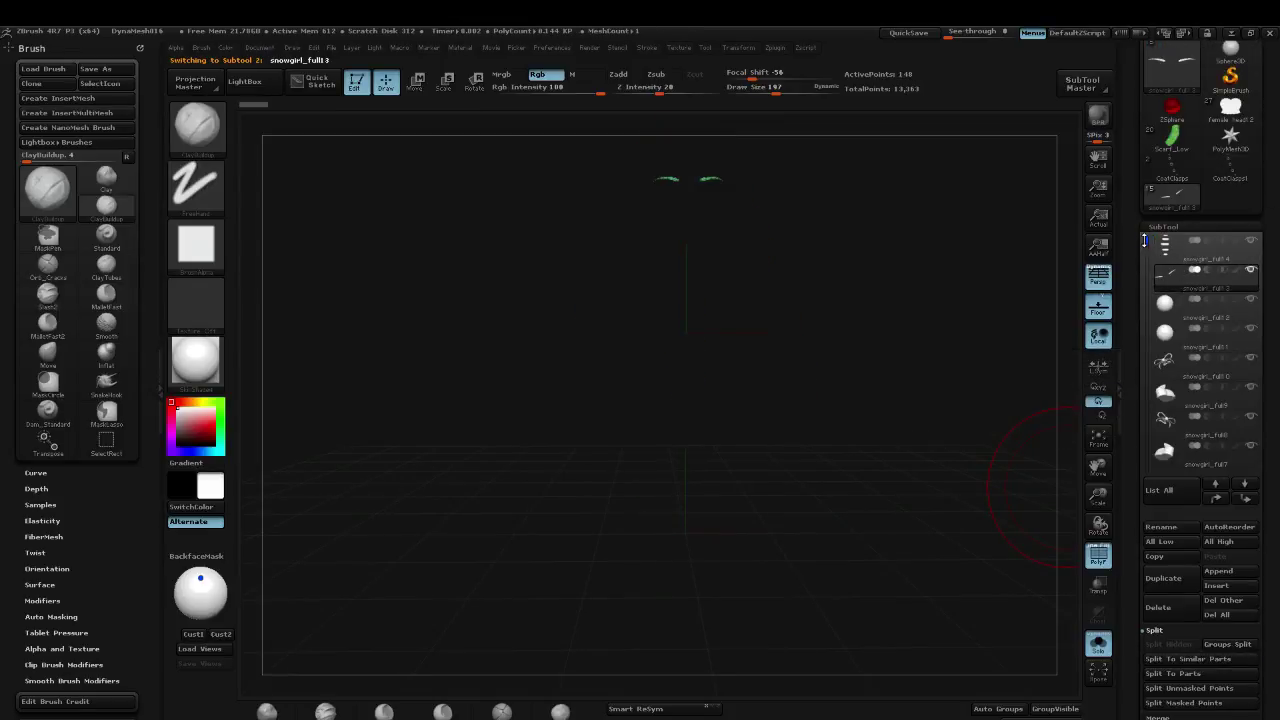
left_click_drag(1145, 240, 1147, 285)
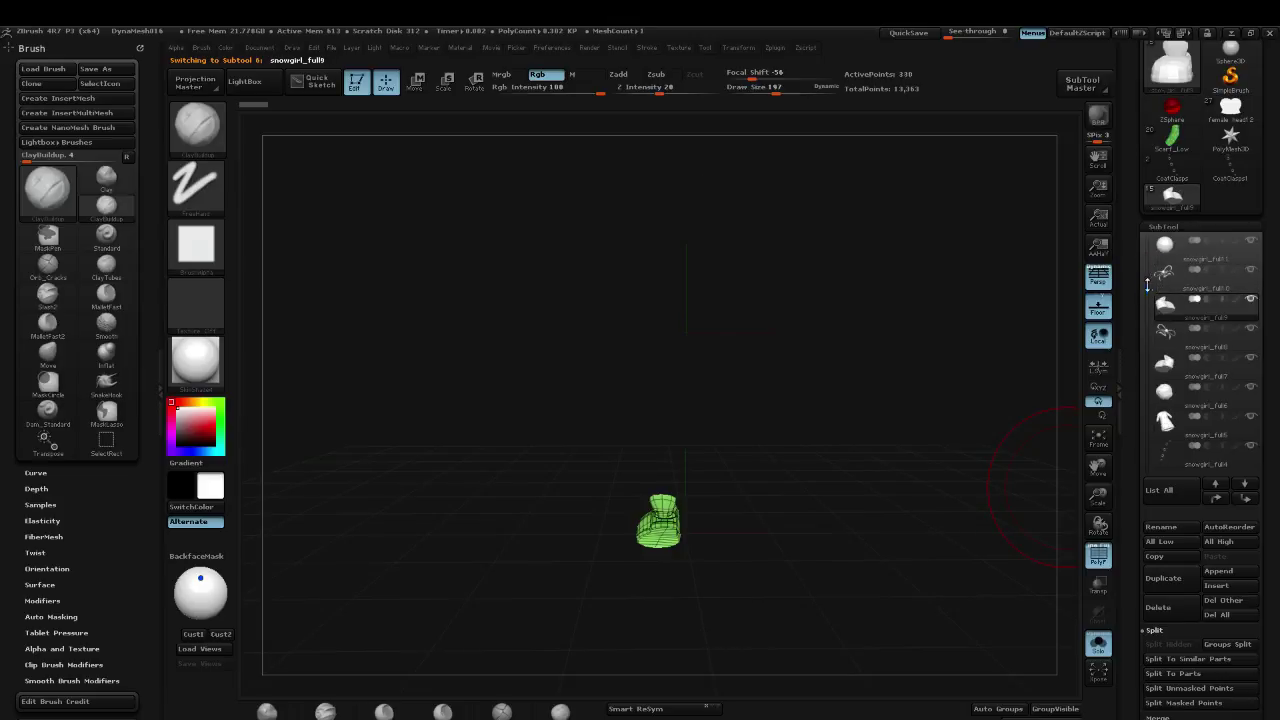
left_click(1098, 643)
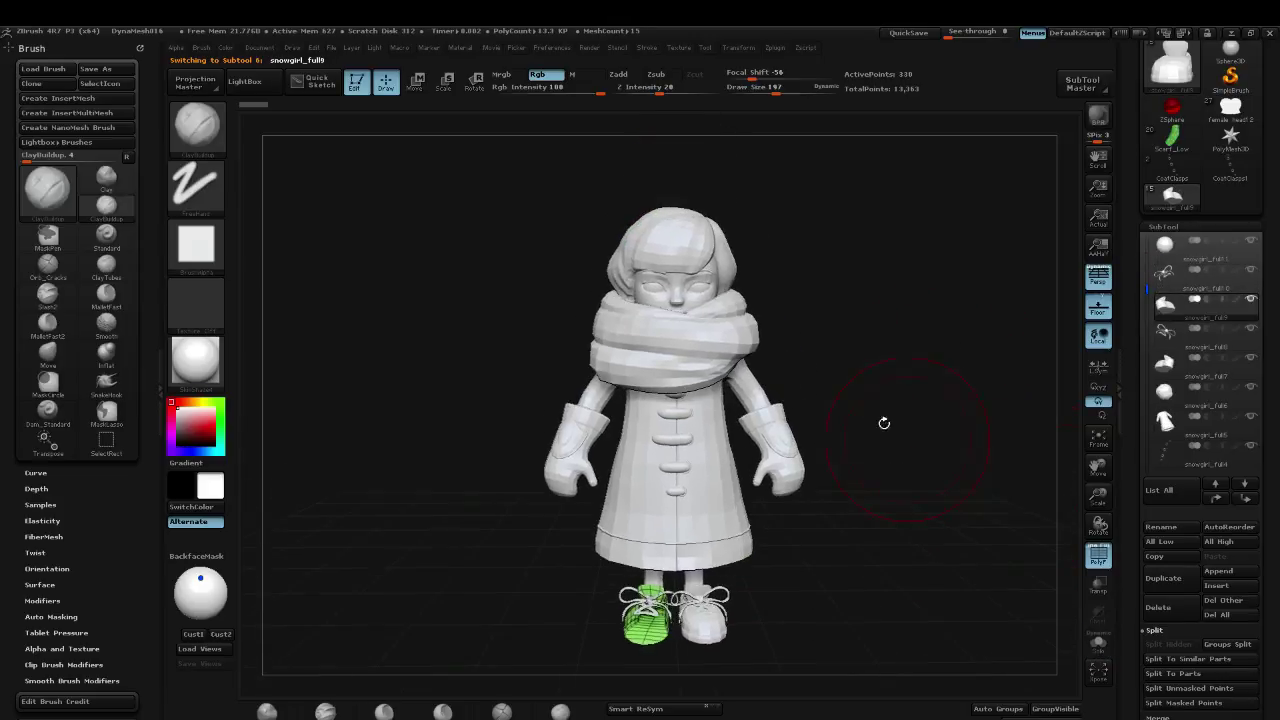
Step: Check the separate pieces by making them active on the model, from the coat through the hair and head to the shoe
left_click(722, 465, "alt")
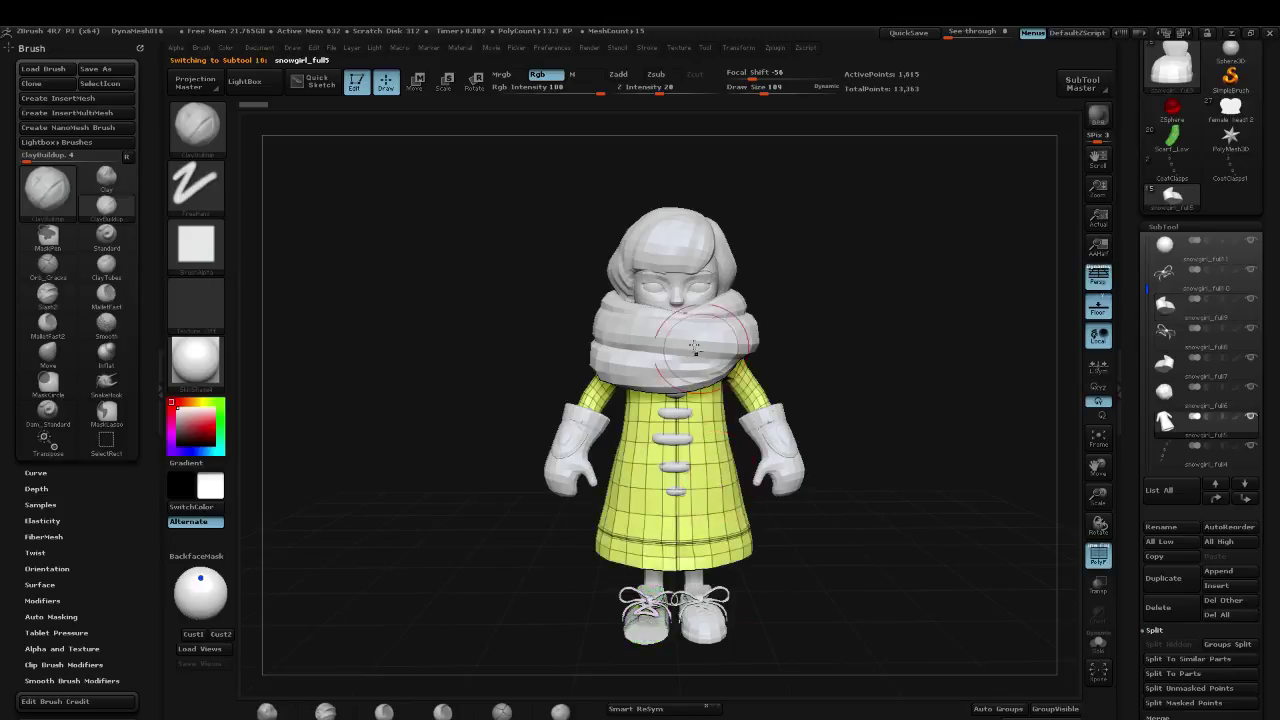
left_click(718, 285, "alt")
left_click(712, 255, "alt")
left_click(670, 295, "alt")
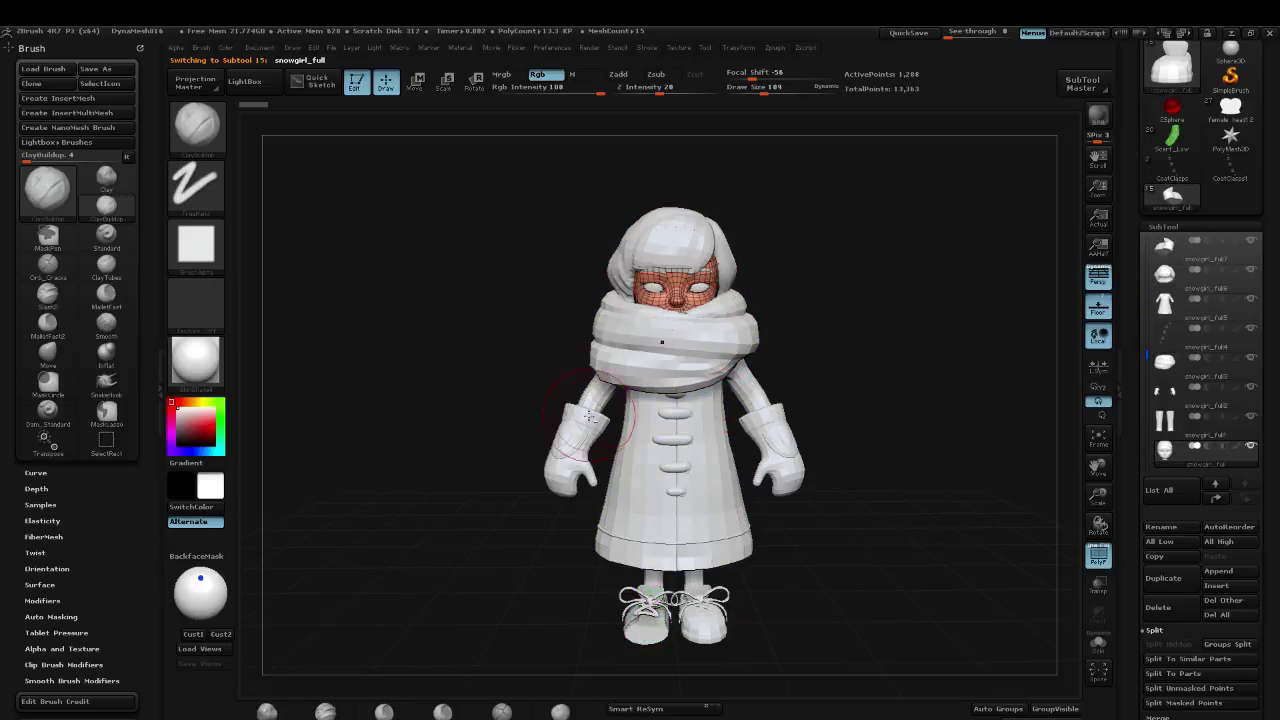
left_click(718, 372, "alt")
left_click(715, 450, "alt")
left_click(705, 612, "alt")
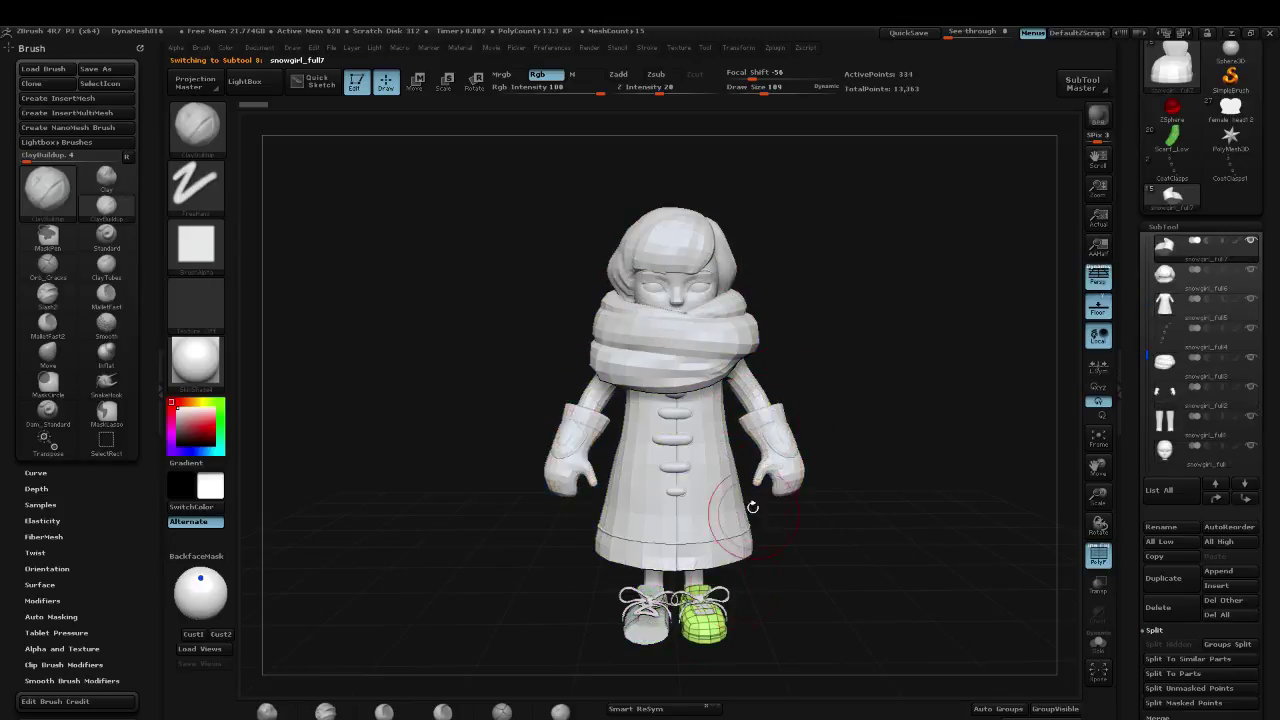